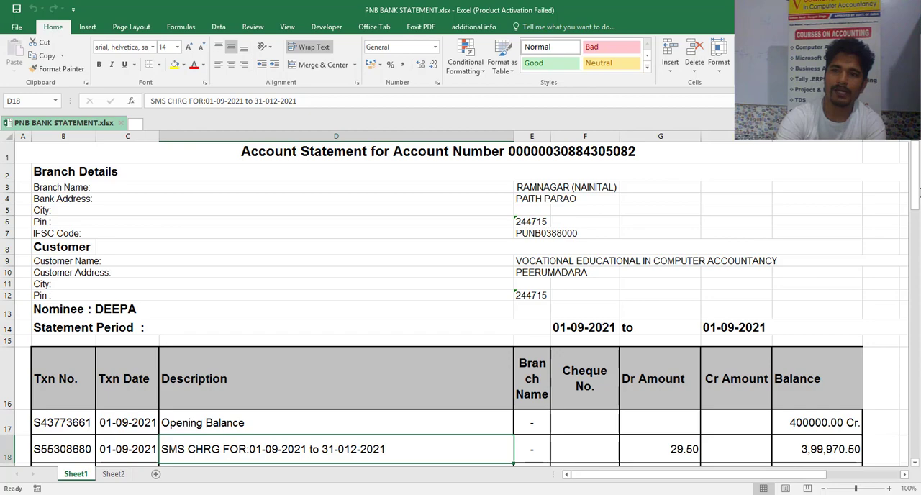
left_click_drag(918, 191, 918, 217)
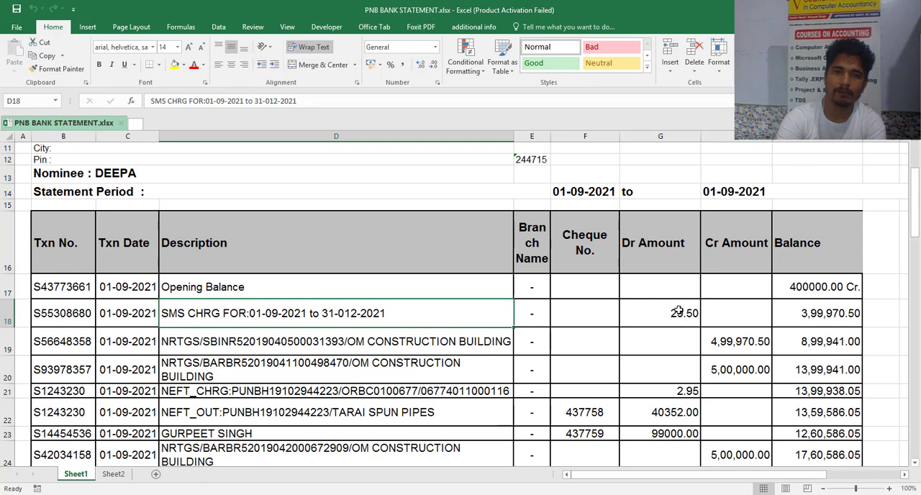
left_click(916, 196)
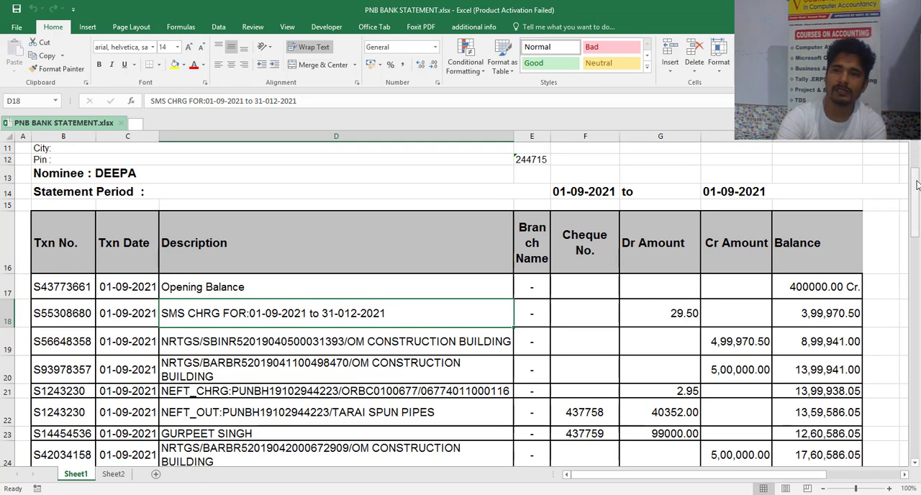
left_click_drag(917, 186, 916, 162)
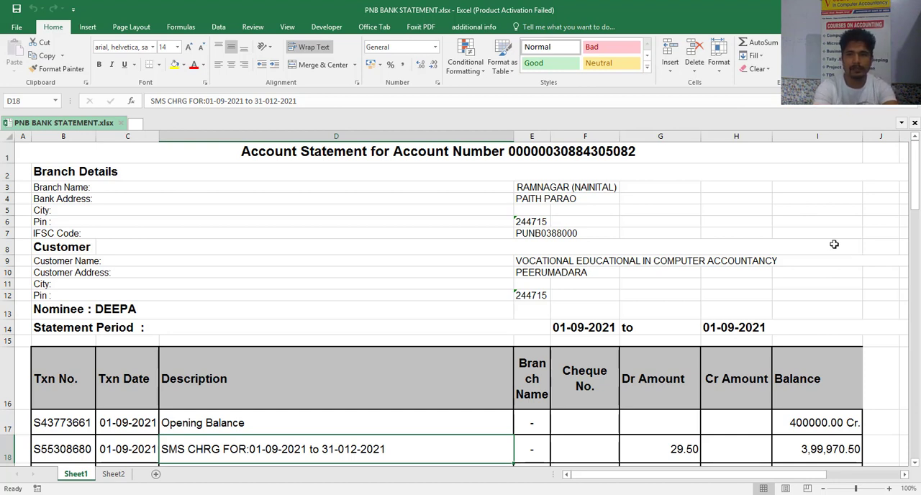
- Create a new blank workbook and save it in Documents as IMPORT BANK STATEMENT IN EXCEL TO TALLY
key("ctrl+n")
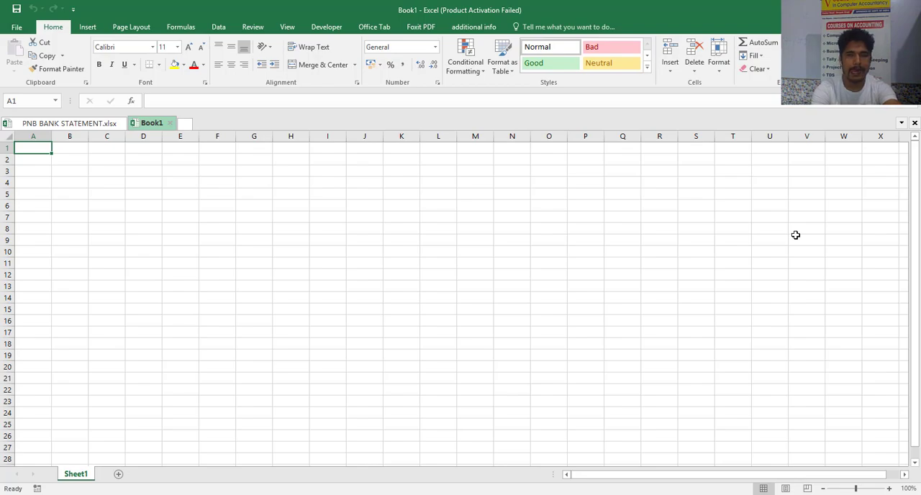
key("F12")
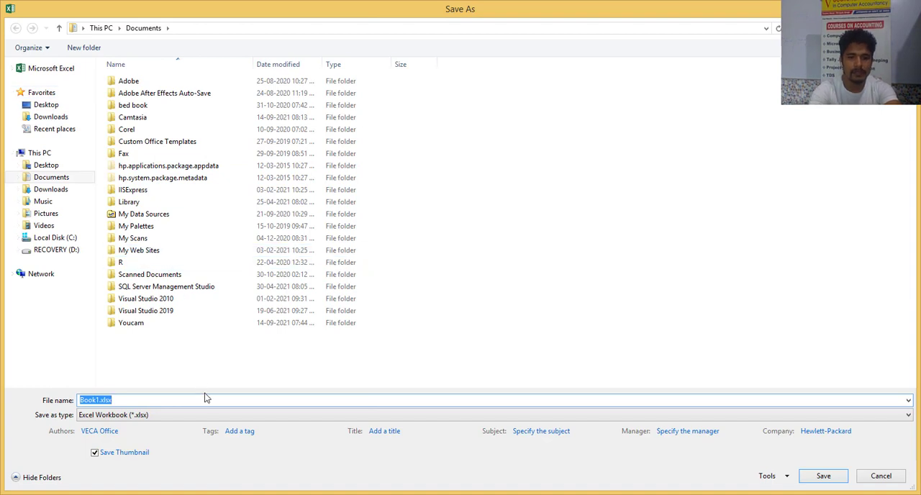
type("iM")
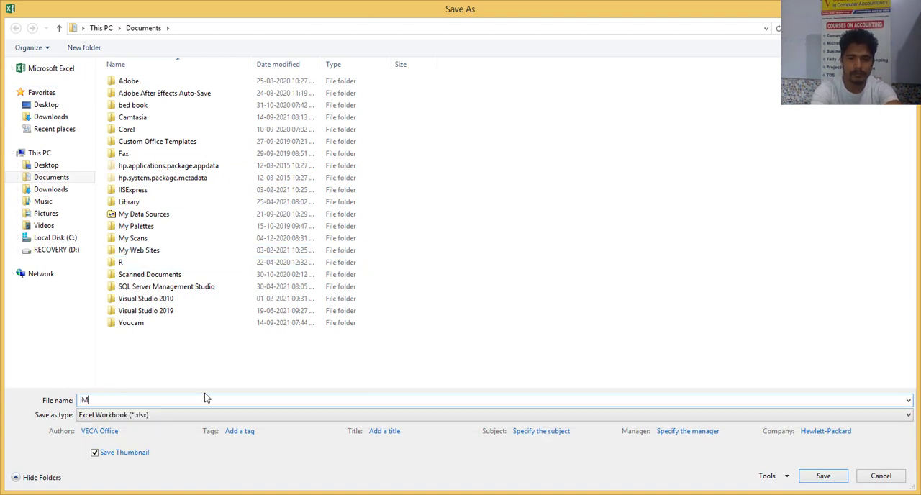
key("BackSpace")
key("BackSpace")
type("IMPORT")
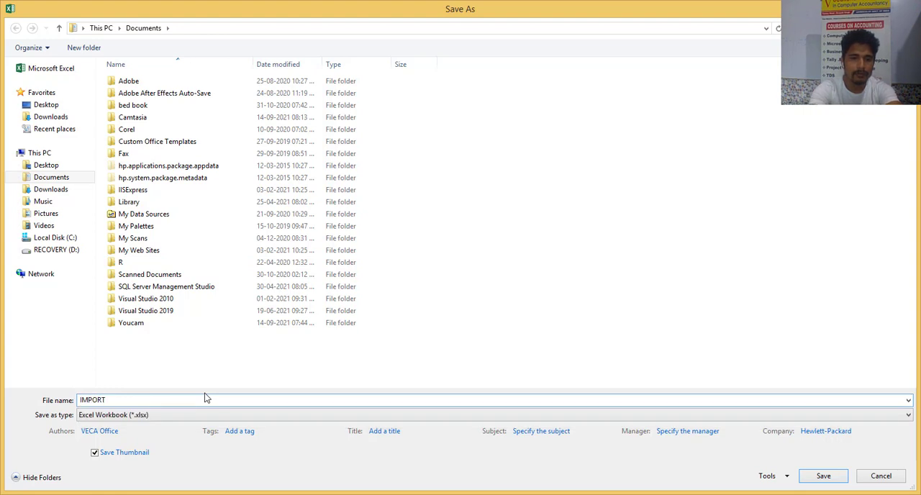
type(" BANK ST")
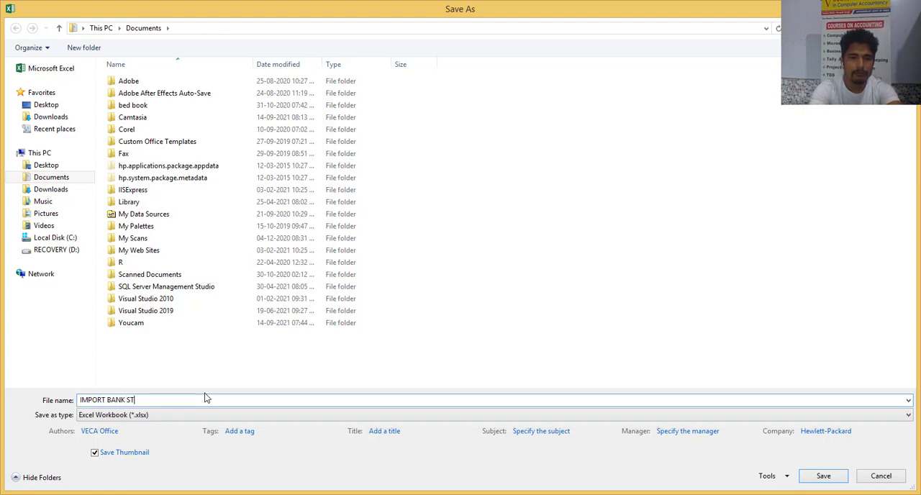
type("ATEMENT IN")
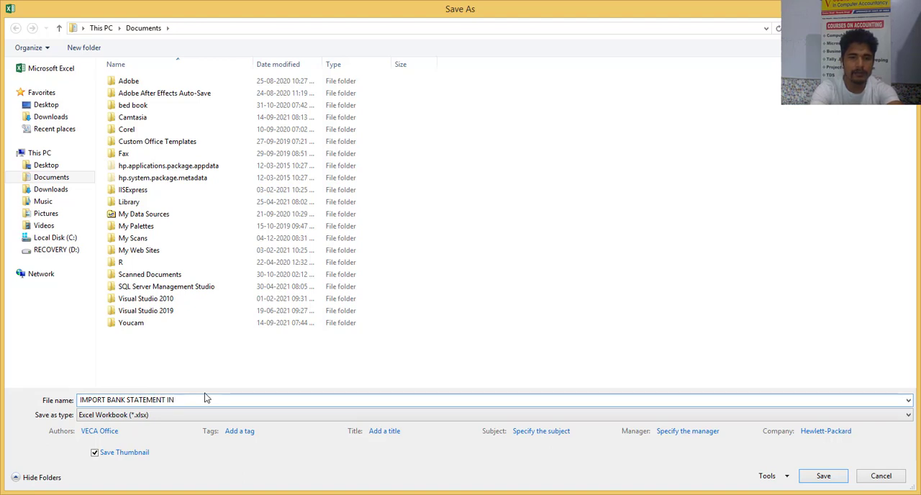
type(" E")
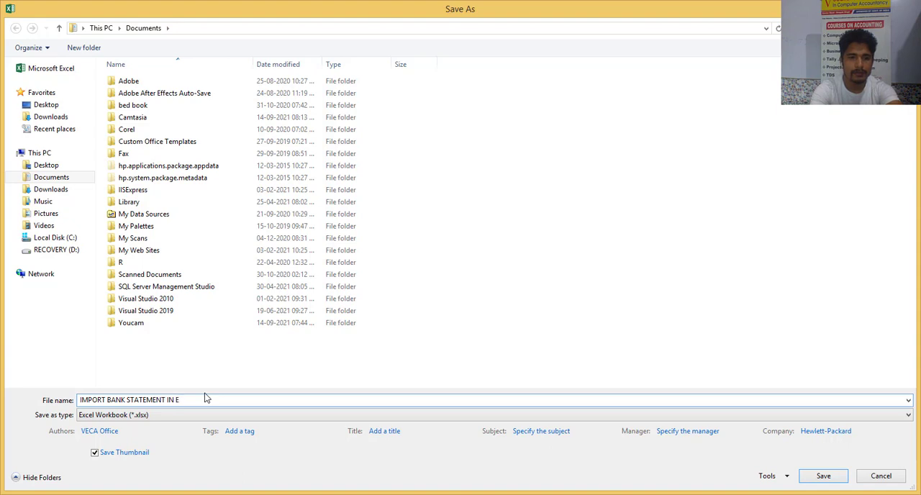
type("XCEL TO TALLY")
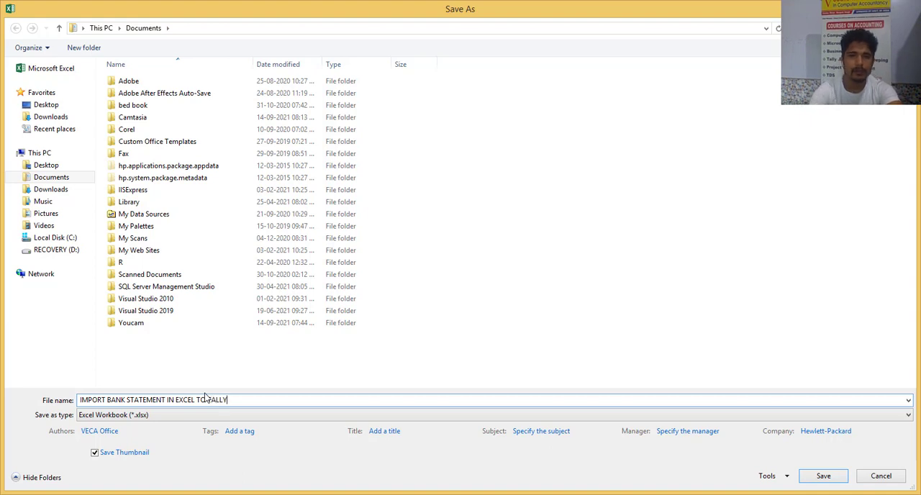
left_click(823, 476)
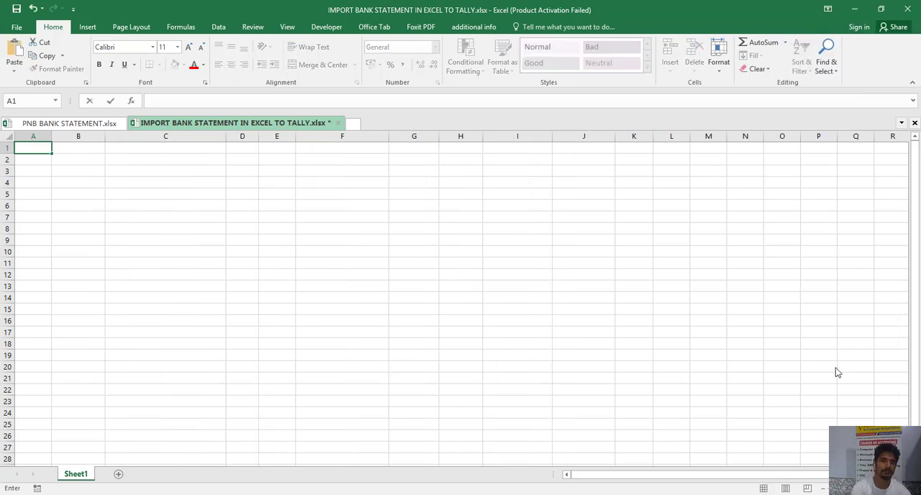
- Enter the headers Date, Voucher Type, DR Ledger or Party Name Ledger, Amount, AMT and Cr Ledger or Bank Ledger in A1:F1
type("Date")
key("BackSpace")
key("BackSpace")
key("BackSpace")
key("BackSpace")
type("Date")
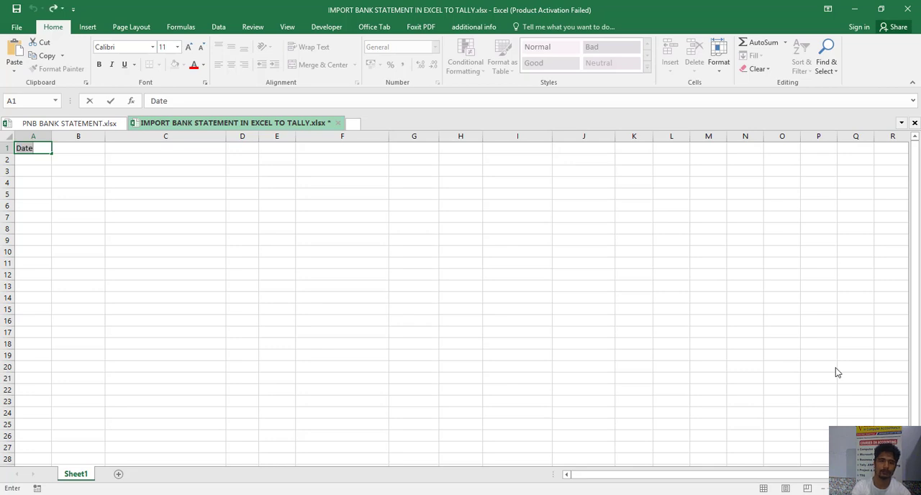
key("Return")
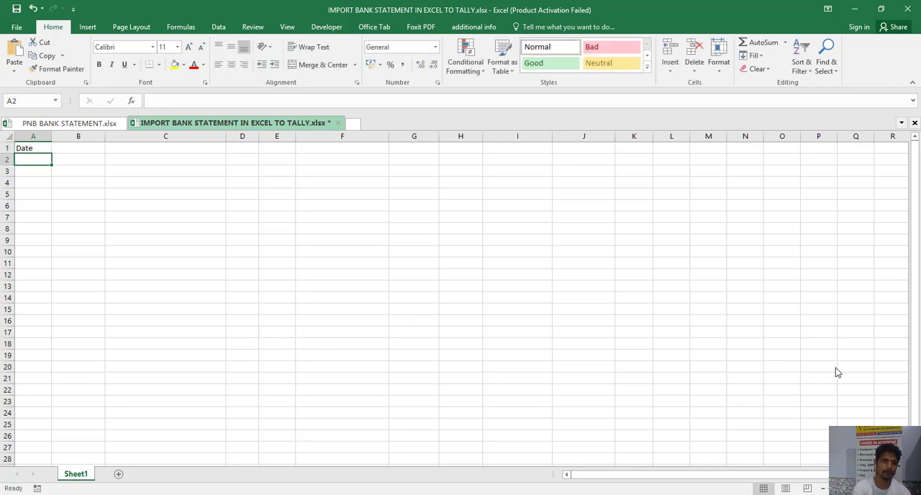
key("Up")
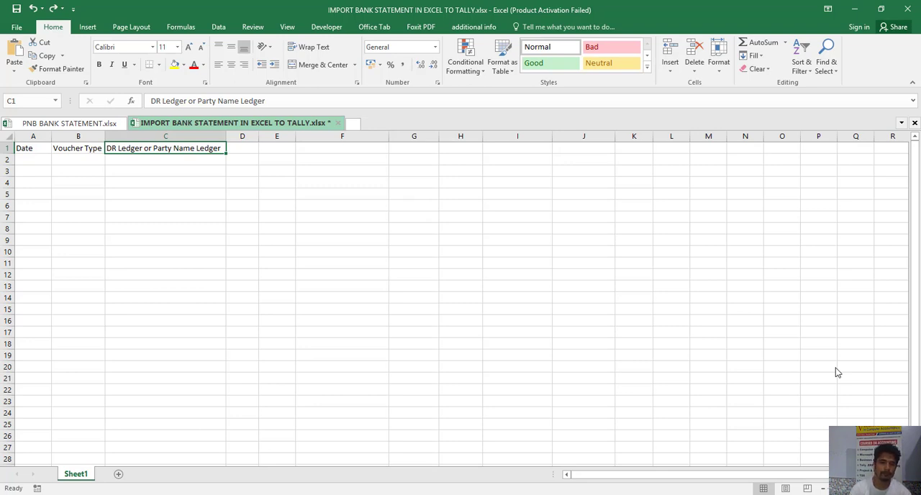
key("ctrl+y")
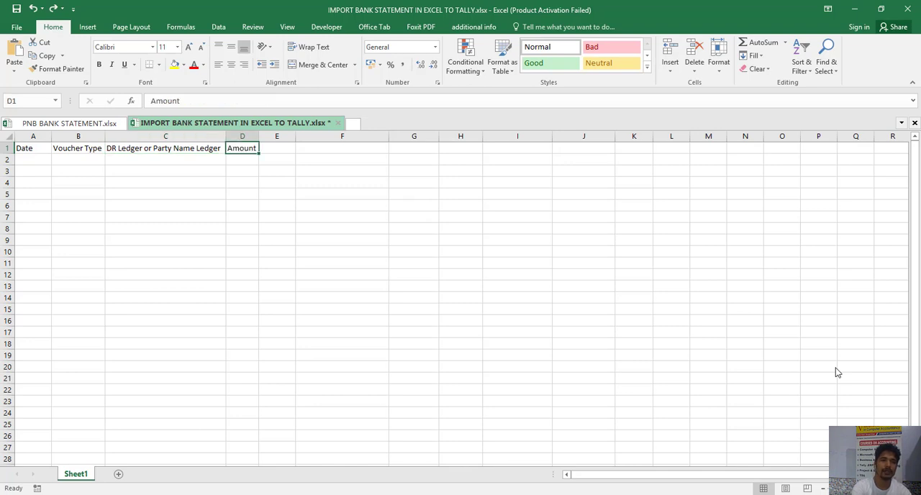
key("ctrl+y")
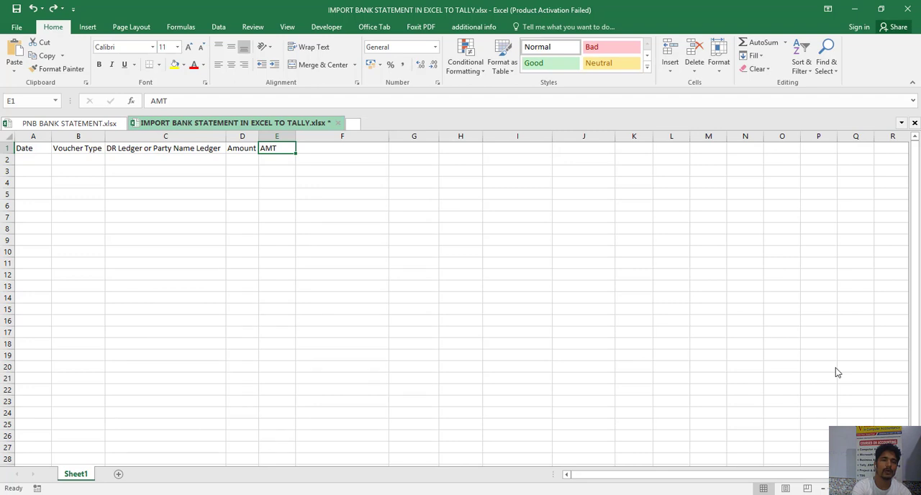
key("ctrl+y")
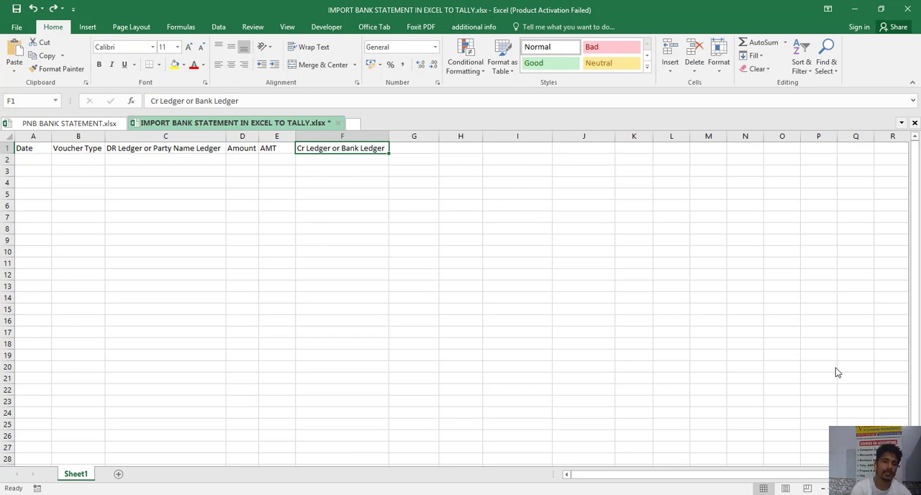
key("ctrl+c")
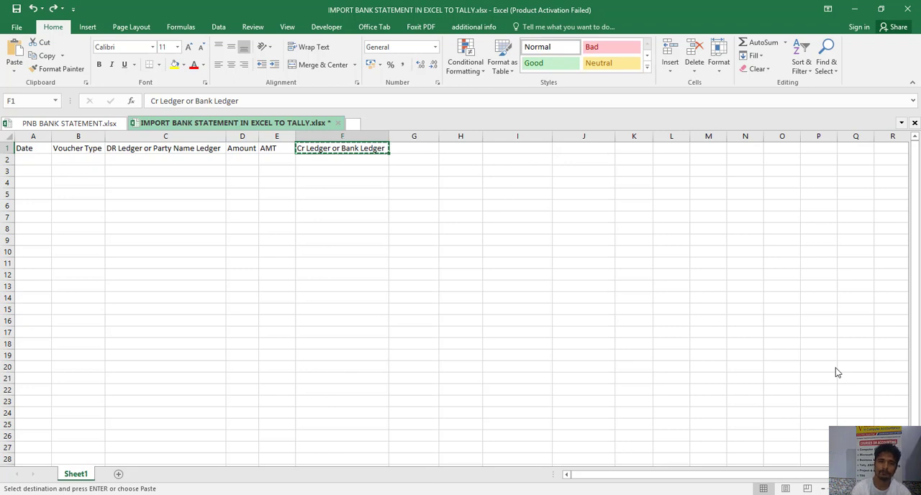
- Enter the headers Cheque Date, Cheque No, Withdraw amount, Deposit Amount, Narration and Total in G1:L1
key("Right")
type("Cheque Date")
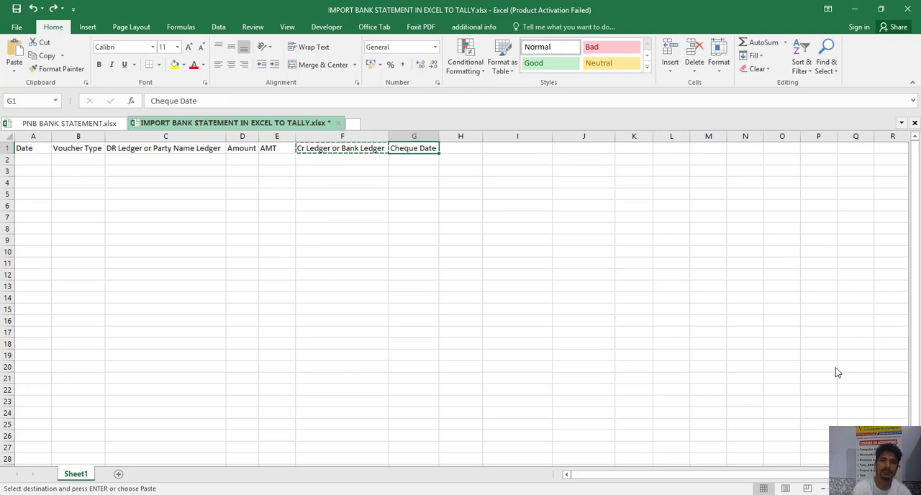
key("Right")
type("Cheque No")
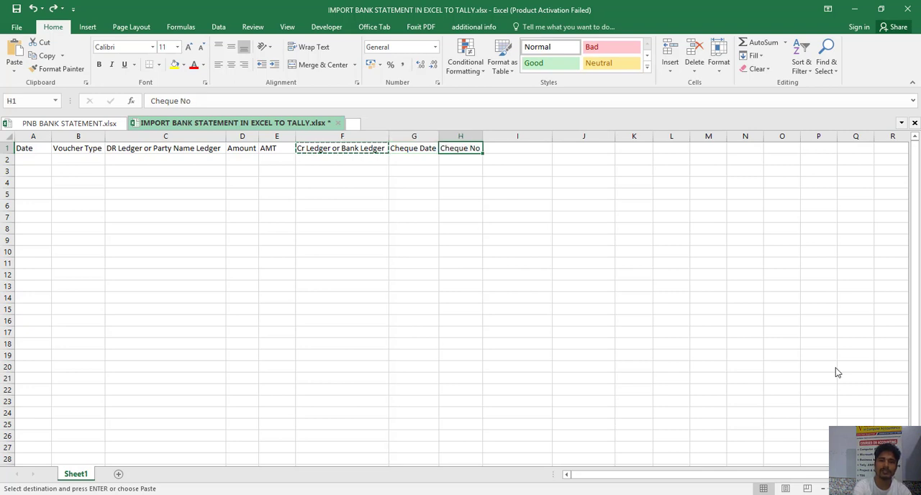
key("Right")
type("Withdraw amount")
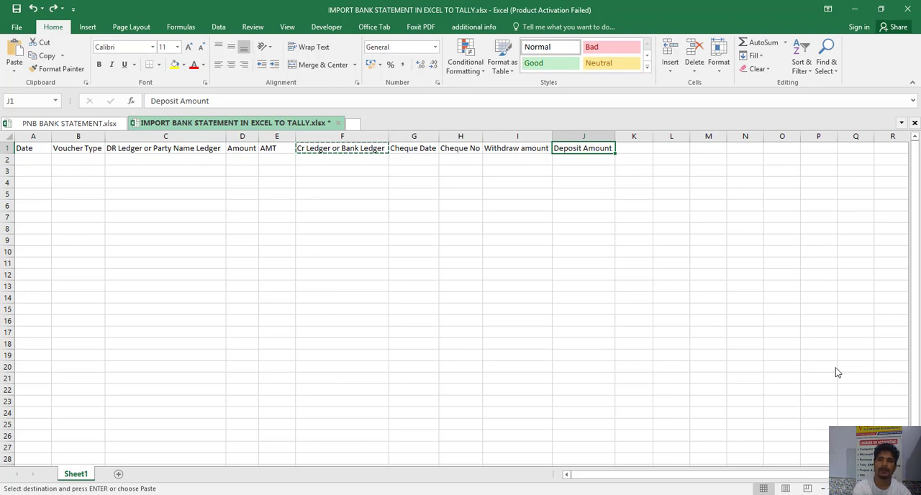
key("ctrl+z")
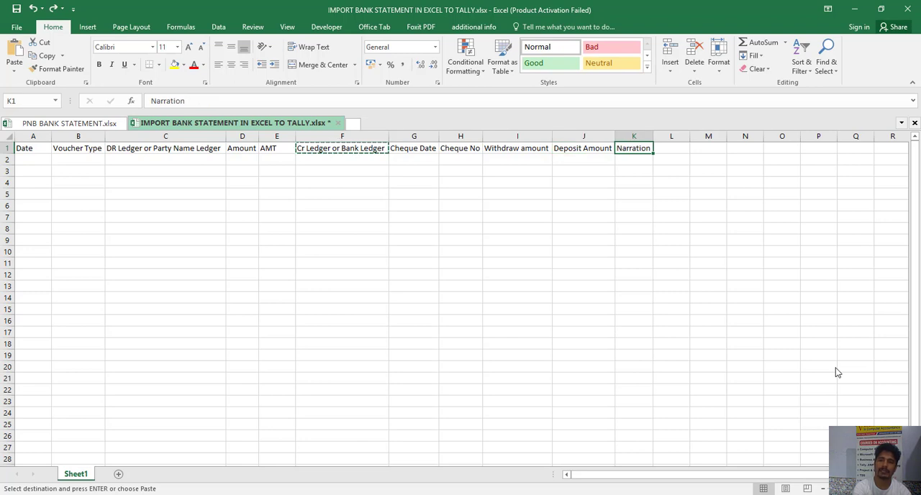
key("ctrl+y")
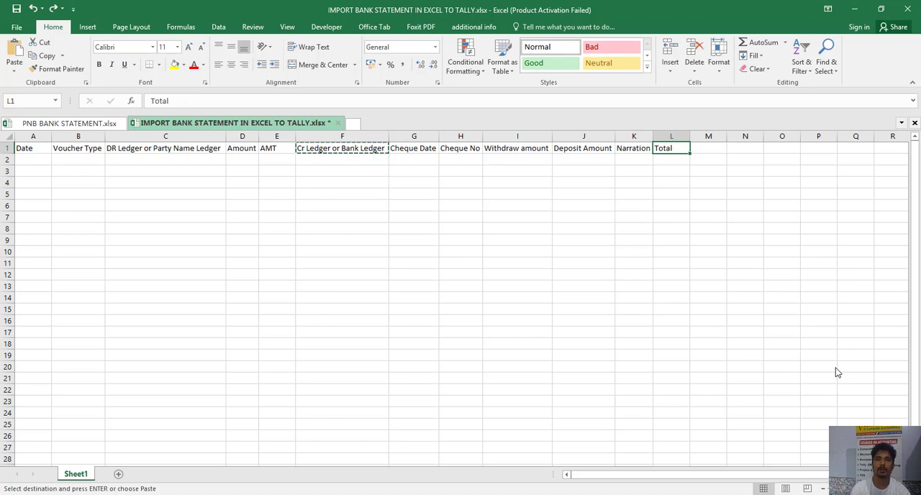
- Fill the header cells A1:L1 with the standard purple colour
key("shift+Left")
key("shift+Left")
key("shift+Left")
key("shift+Left")
key("shift+Left")
key("shift+Left")
key("shift+Left")
key("shift+Left")
key("shift+Left")
key("shift+Left")
key("shift+Left")
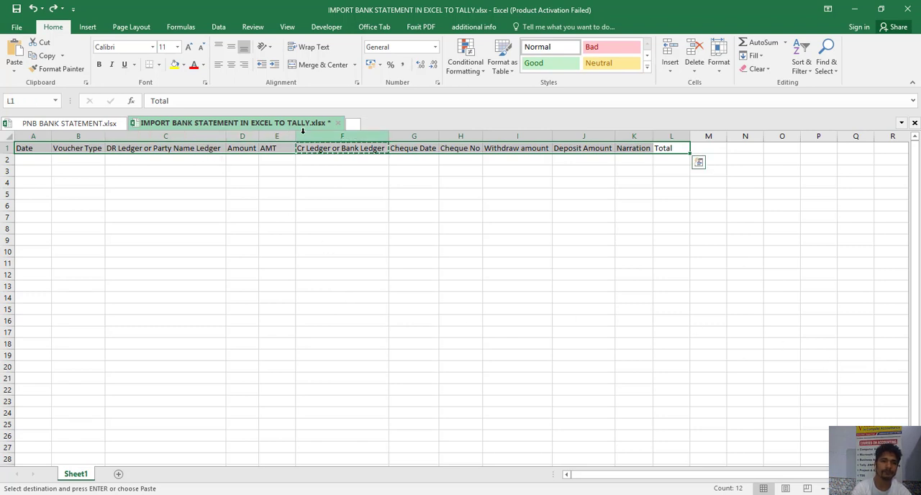
left_click(440, 136)
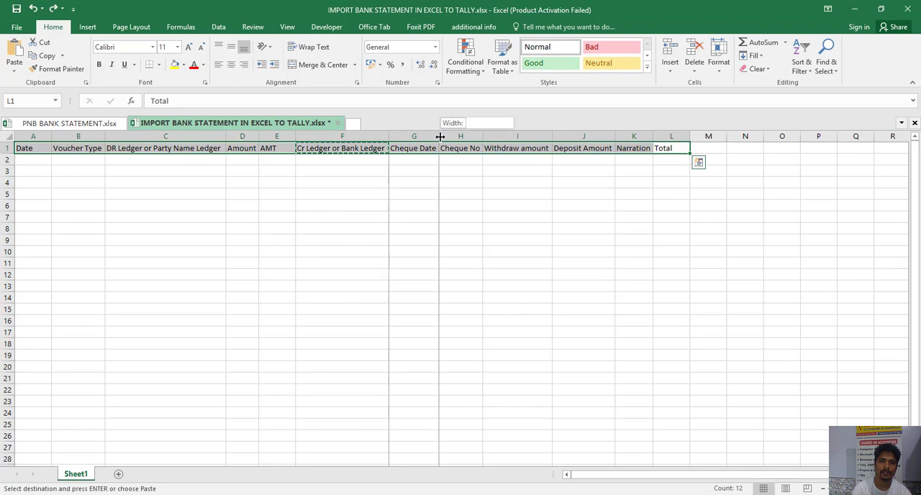
left_click(184, 67)
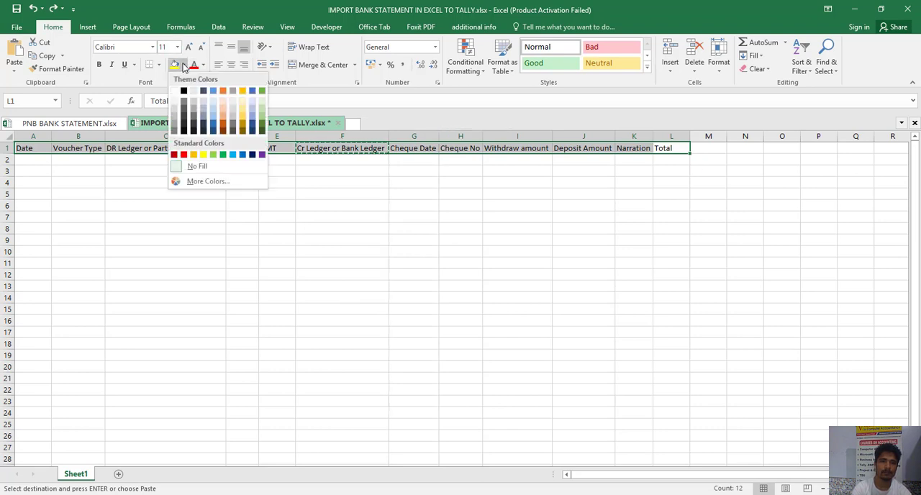
left_click(262, 156)
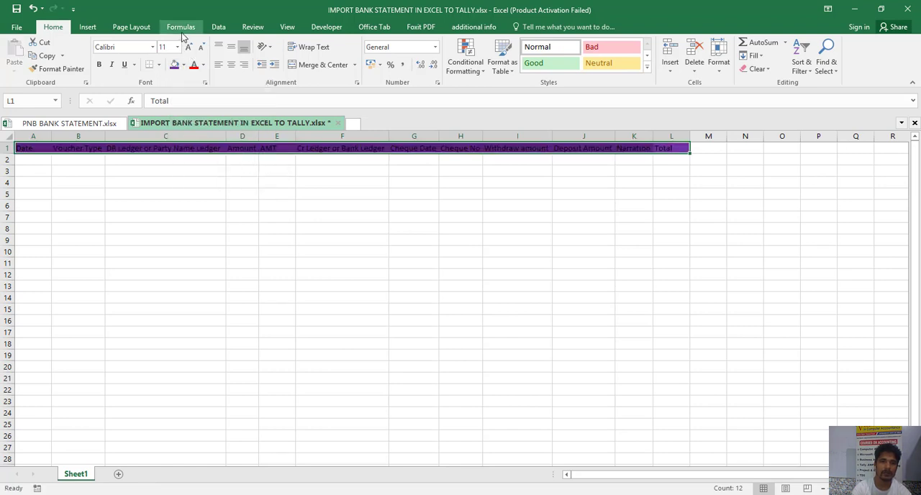
- Set the header text in A1:L1 to white with a font size of 14
left_click(203, 64)
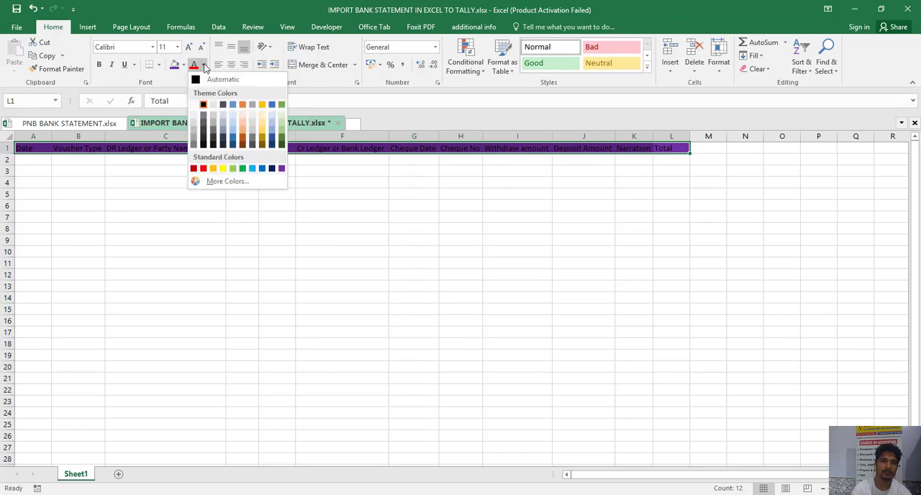
left_click(193, 105)
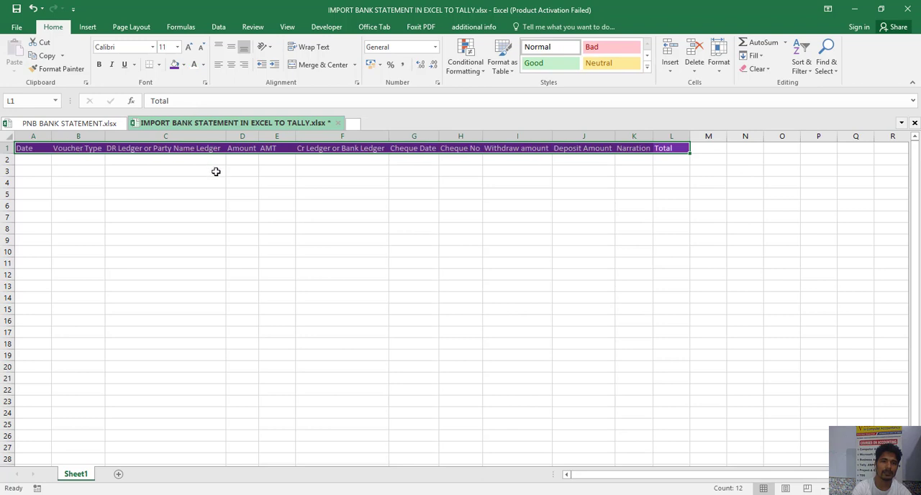
left_click(178, 48)
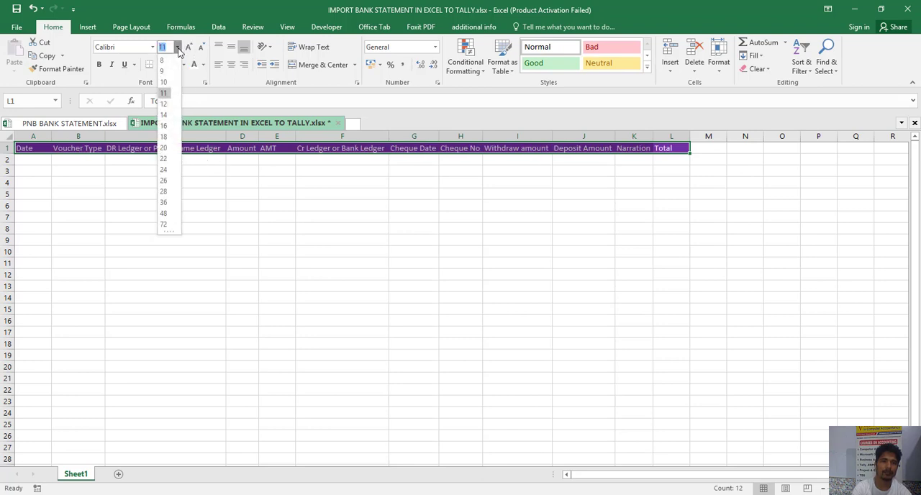
left_click(165, 117)
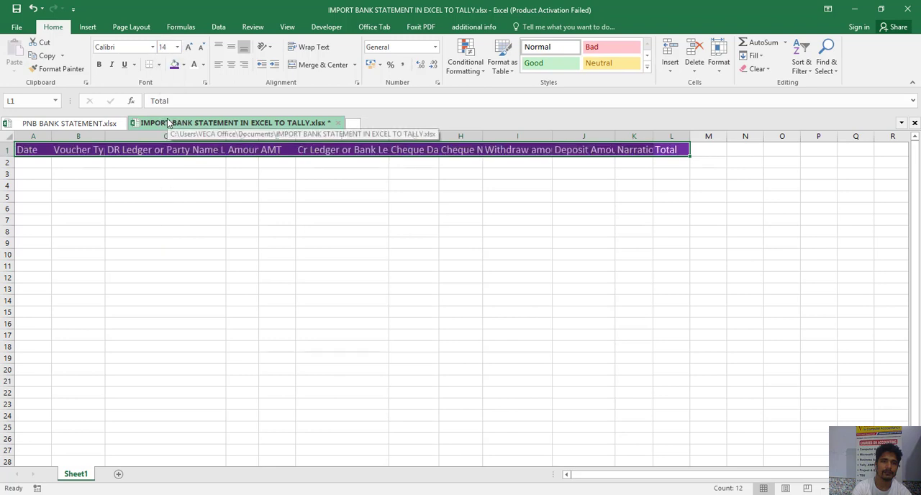
- Widen columns B, D, F, G, H, I, J and K so their header texts fit
double_click(104, 135)
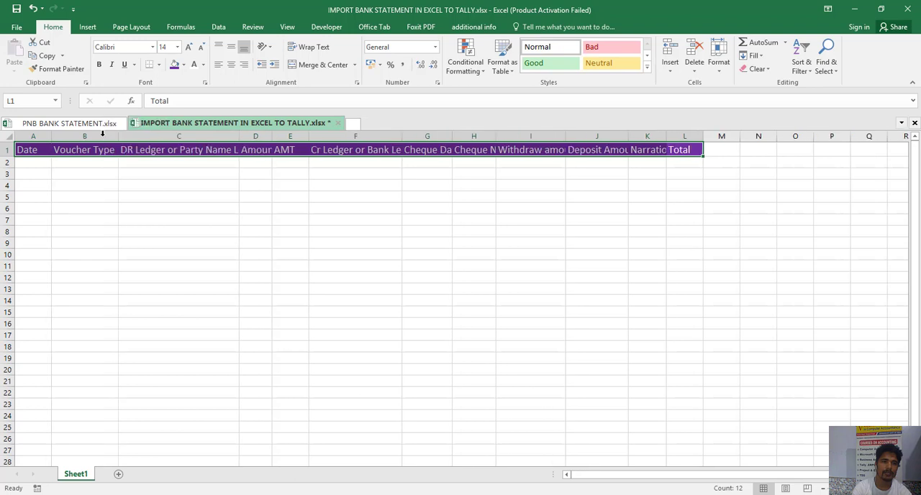
double_click(272, 137)
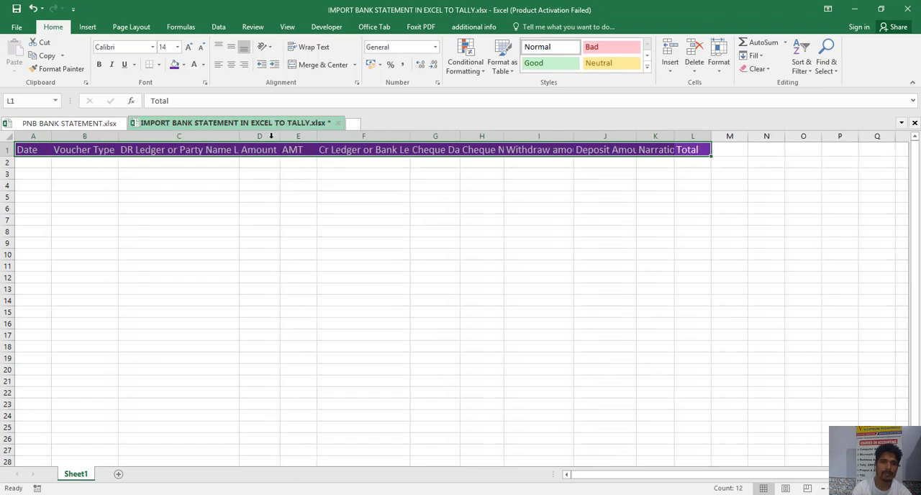
double_click(409, 136)
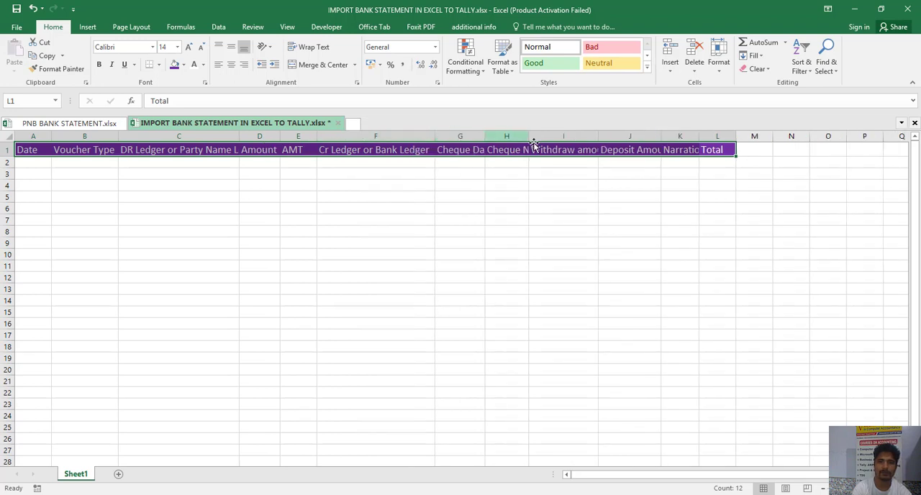
double_click(528, 136)
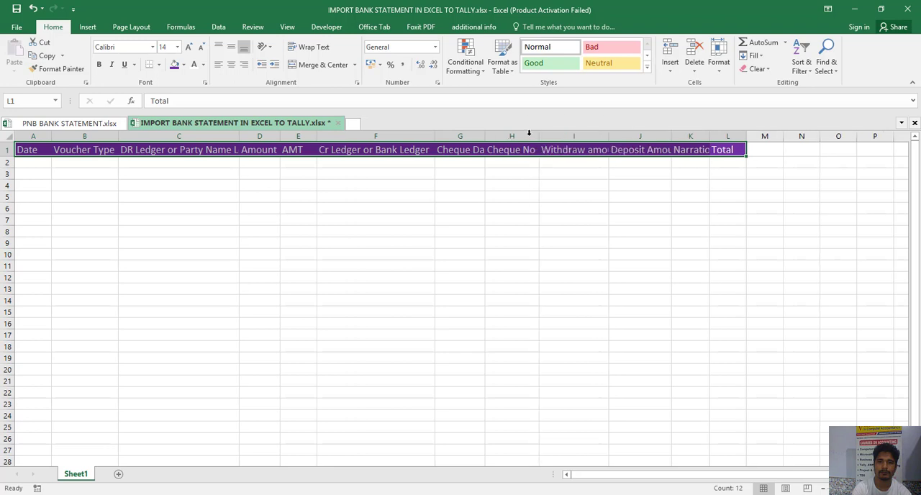
left_click_drag(484, 136, 496, 136)
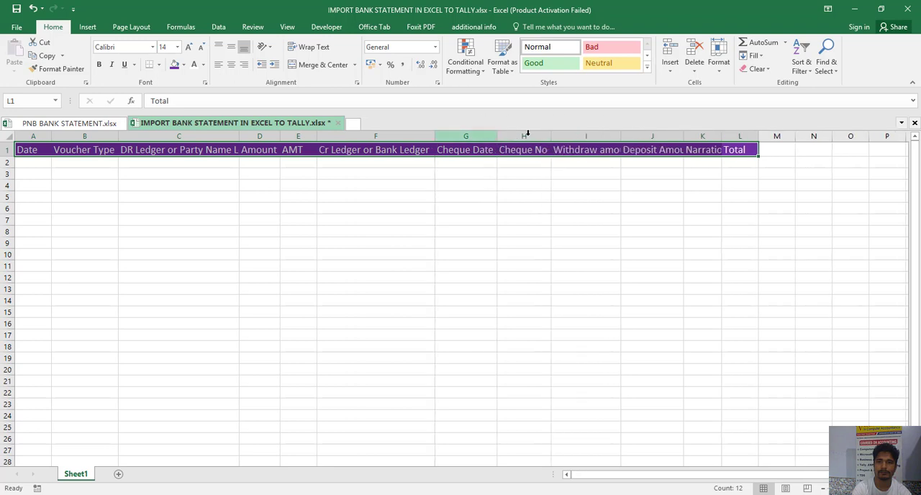
double_click(620, 136)
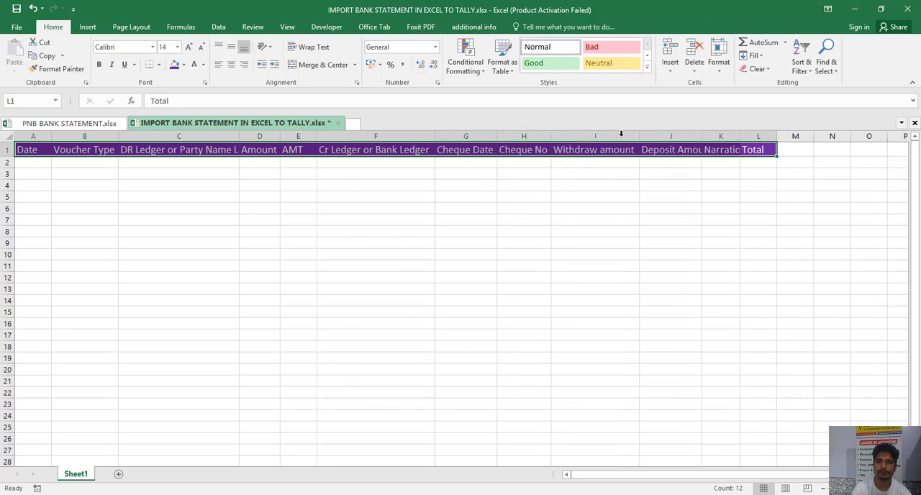
double_click(701, 136)
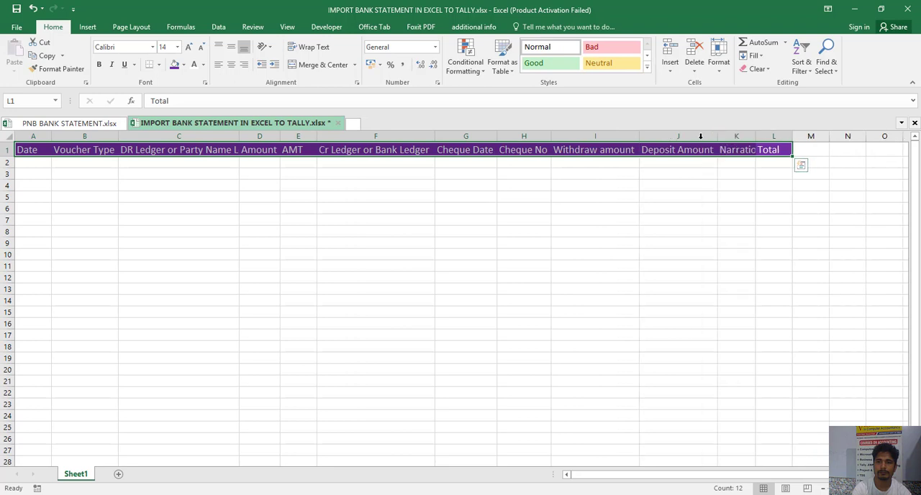
double_click(754, 138)
left_click(753, 138)
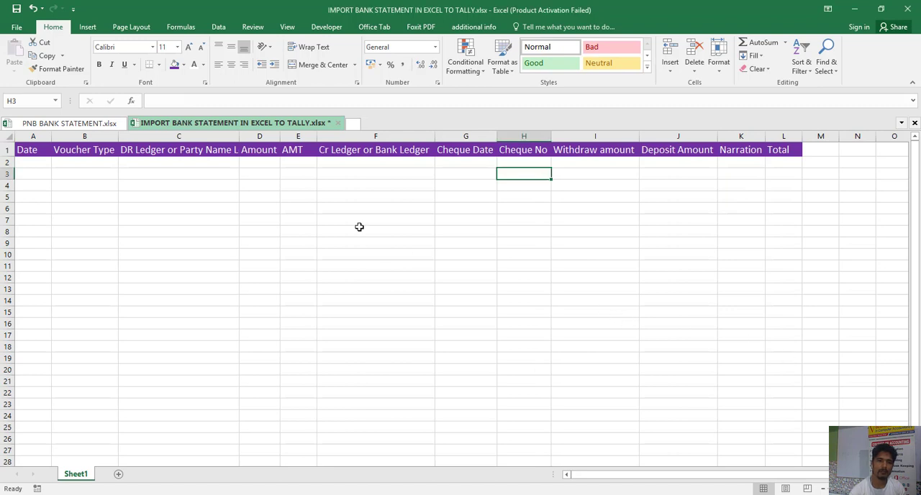
- Copy the Cr Amount cells H17:H100 from PNB BANK STATEMENT.xlsx
left_click(68, 124)
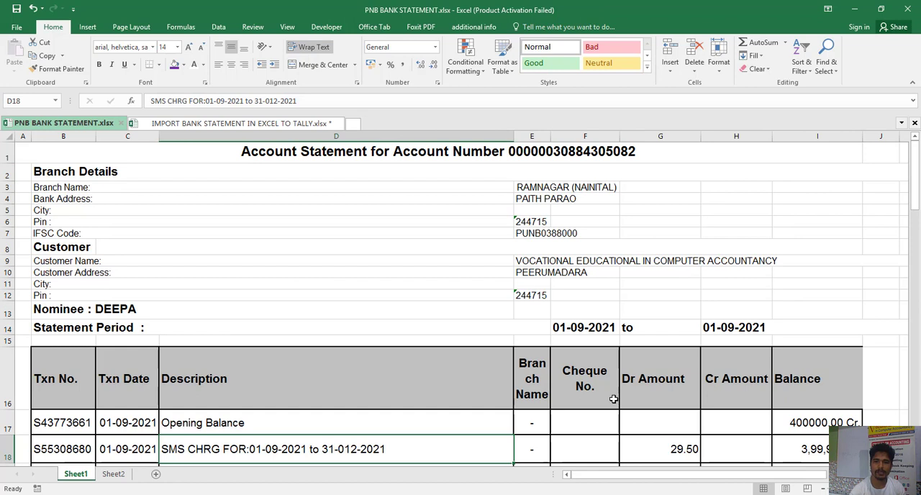
left_click(663, 426)
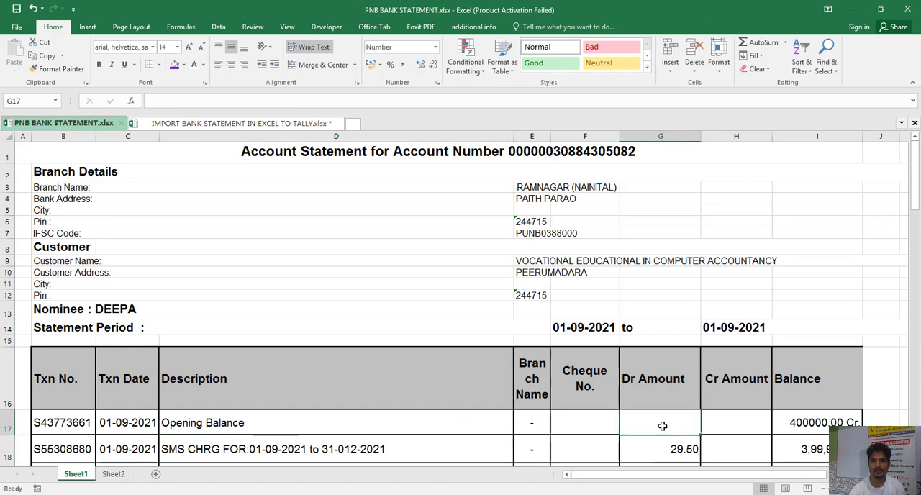
key("Right")
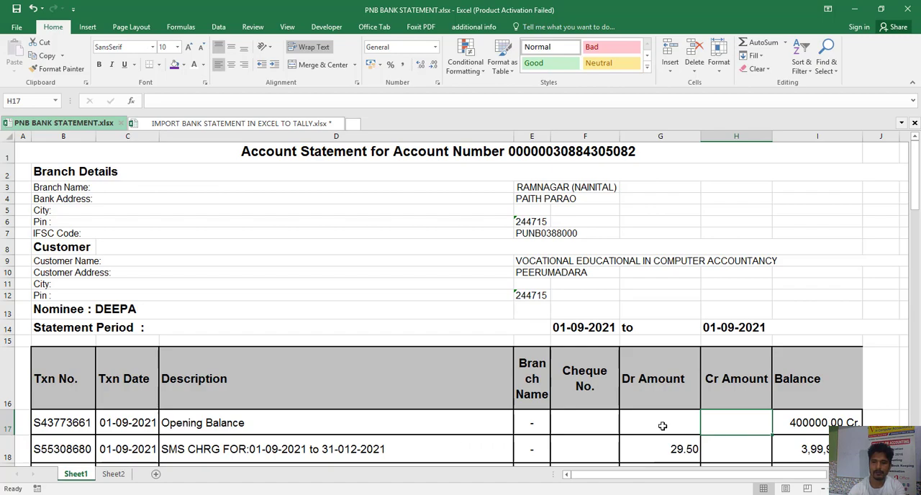
key("shift+Down")
key("shift+Down")
key("shift+Down")
key("shift+Down")
key("shift+Down")
key("shift+Down")
key("shift+Down")
key("shift+Down")
key("shift+Down")
key("shift+Down")
key("shift+Down")
key("shift+Down")
key("shift+Down")
key("shift+Down")
key("shift+Down")
key("shift+Down")
key("shift+Down")
key("shift+Down")
key("shift+Down")
key("shift+Down")
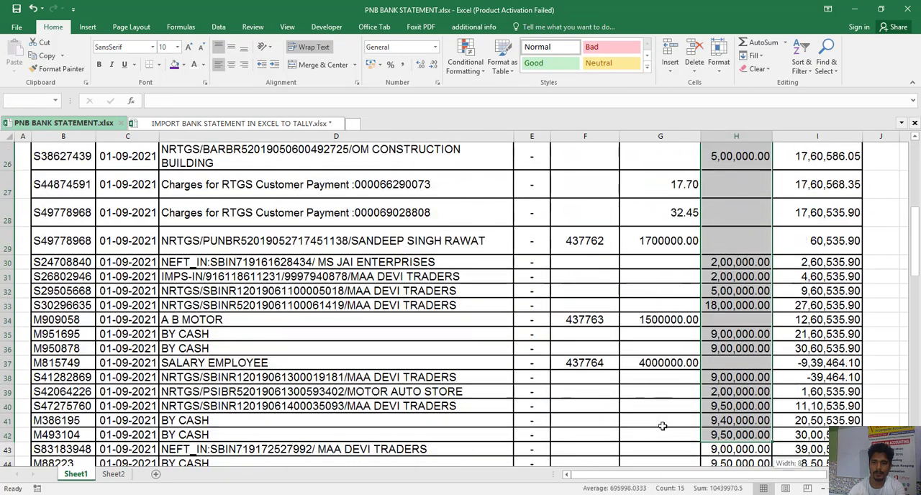
key("shift+Down")
key("shift+Down")
key("shift+Down")
key("shift+Down")
key("shift+Down")
key("shift+Down")
key("shift+Down")
key("shift+Down")
key("shift+Down")
key("shift+Down")
key("shift+Down")
key("shift+Down")
key("shift+Down")
key("shift+Down")
key("shift+Down")
key("shift+Down")
key("shift+Down")
key("shift+Down")
key("shift+Down")
key("shift+Down")
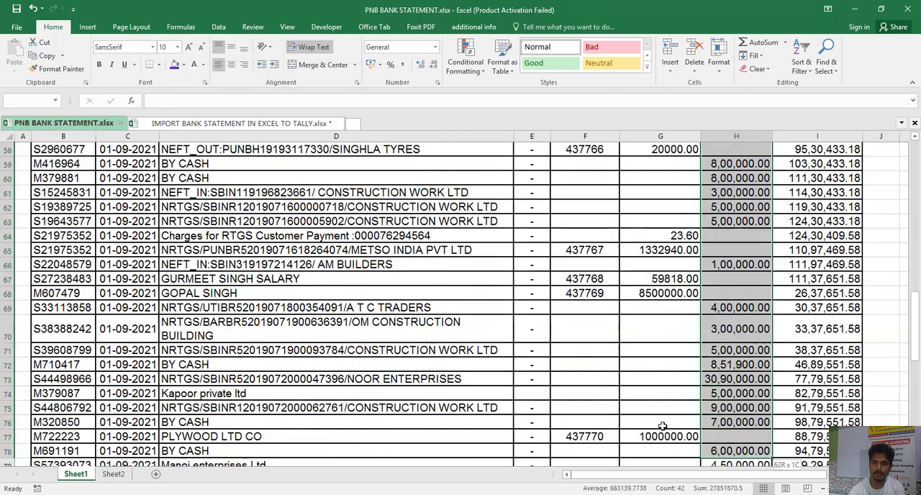
key("shift+Down")
key("shift+Down")
key("shift+Down")
key("shift+Down")
key("shift+Down")
key("shift+Down")
key("shift+Down")
key("shift+Down")
key("shift+Down")
key("shift+Down")
key("shift+Down")
key("shift+Down")
key("shift+Down")
key("shift+Down")
key("shift+Down")
key("shift+Down")
key("shift+Down")
key("shift+Down")
key("shift+Down")
key("shift+Down")
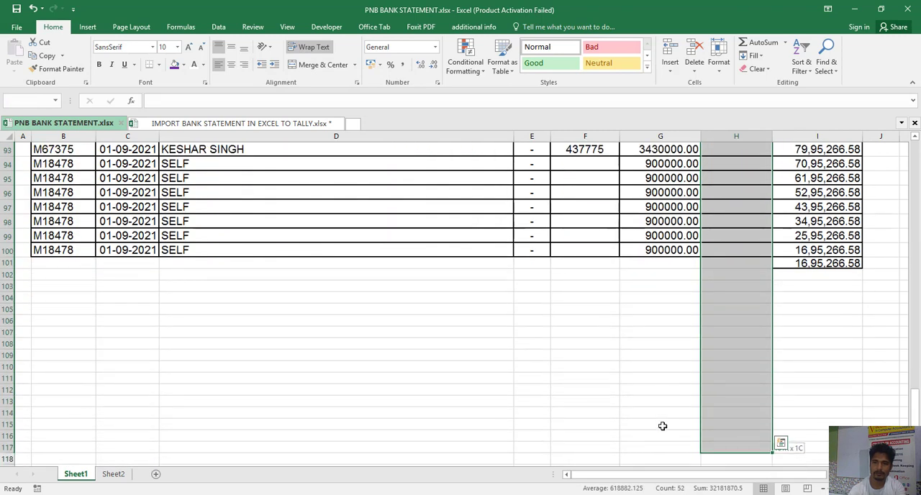
key("shift+Up")
key("shift+Up")
key("shift+Up")
key("shift+Up")
key("shift+Up")
key("shift+Up")
key("shift+Up")
key("shift+Up")
key("shift+Up")
key("shift+Up")
key("shift+Up")
key("shift+Up")
key("shift+Up")
key("shift+Up")
key("shift+Up")
key("shift+Up")
key("shift+Up")
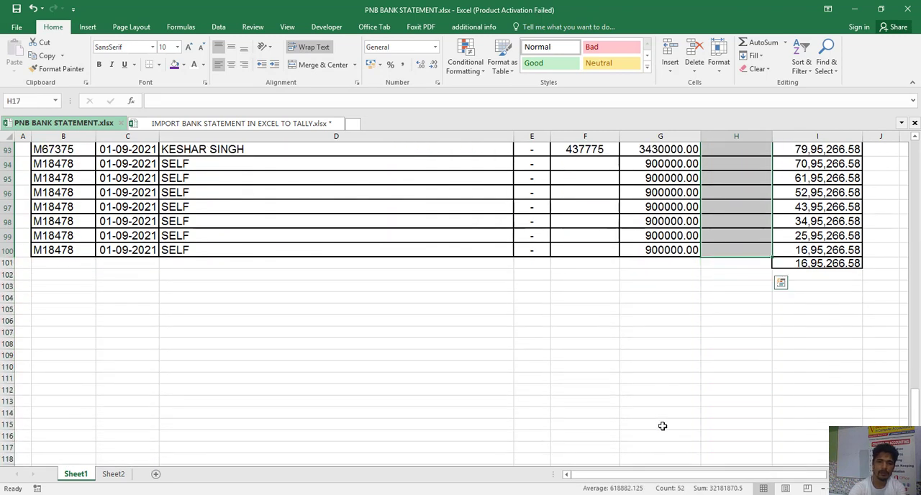
key("ctrl+c")
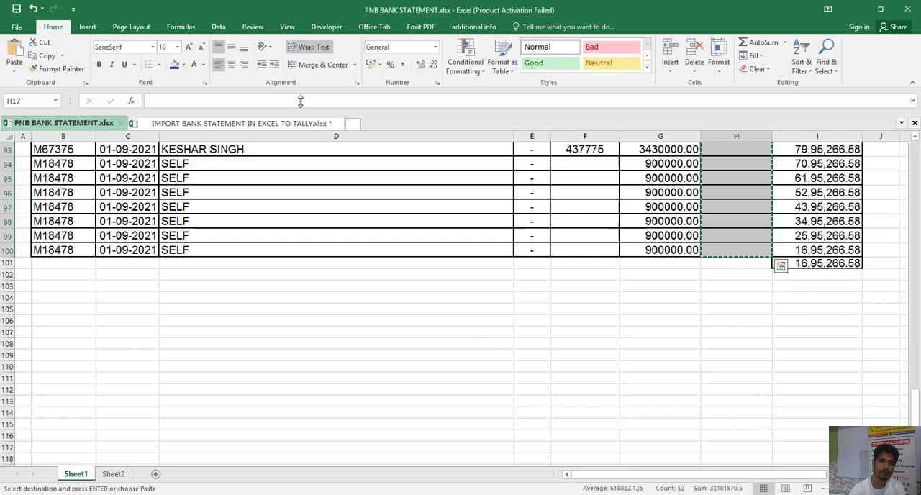
- Paste the copied Cr amounts as values only under Deposit Amount, starting at J2 of the Tally import workbook
left_click(275, 124)
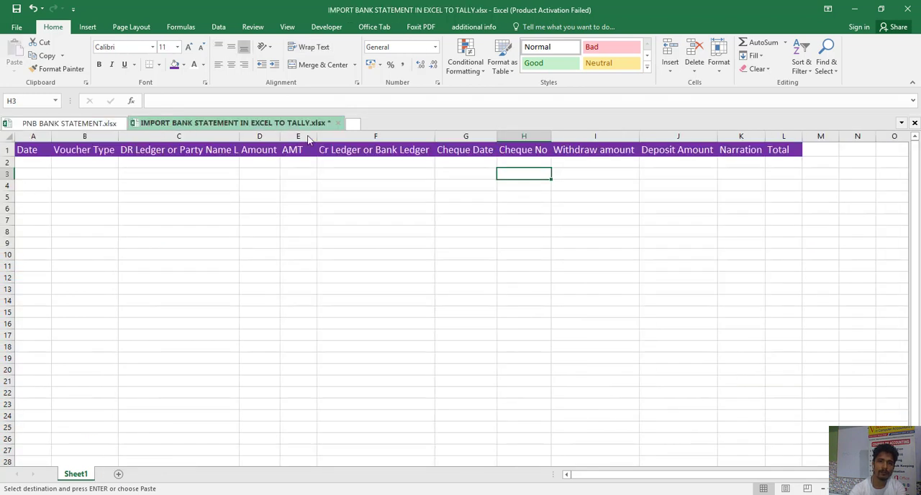
left_click(682, 165)
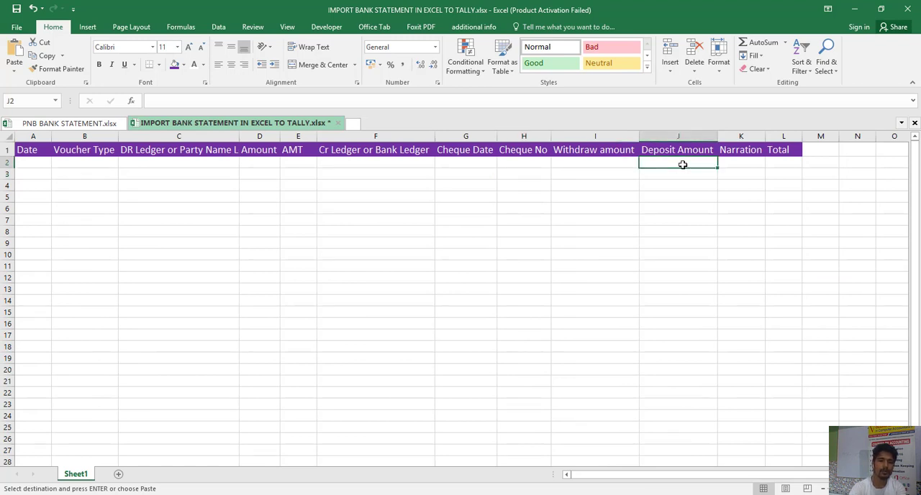
key("ctrl+alt+v")
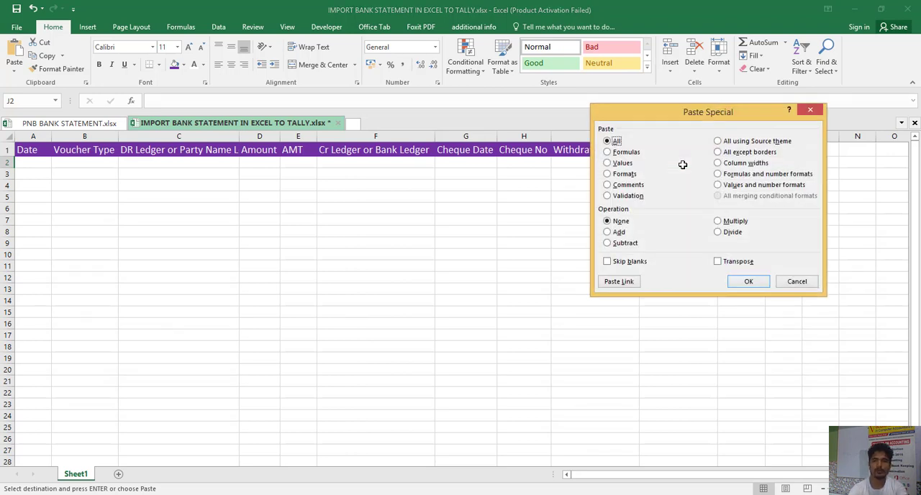
key("v")
key("Return")
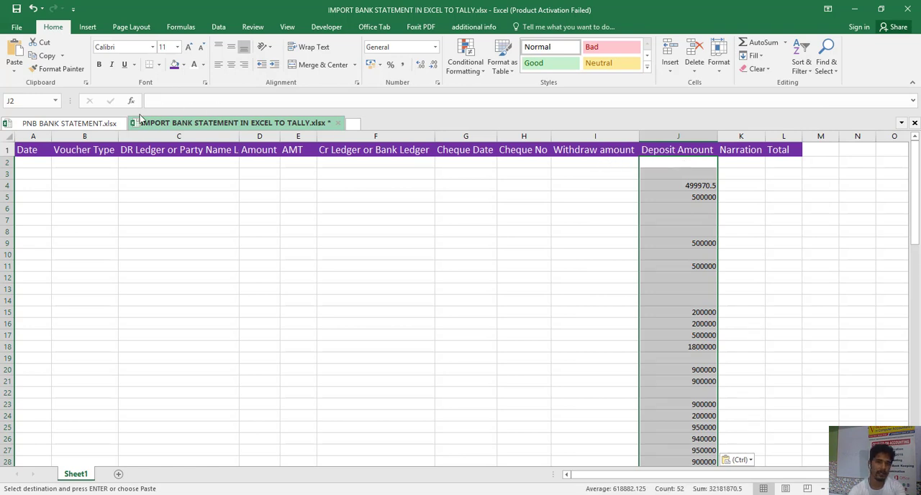
- Copy the Dr Amount cells G17:G100 from PNB BANK STATEMENT.xlsx
left_click(113, 126)
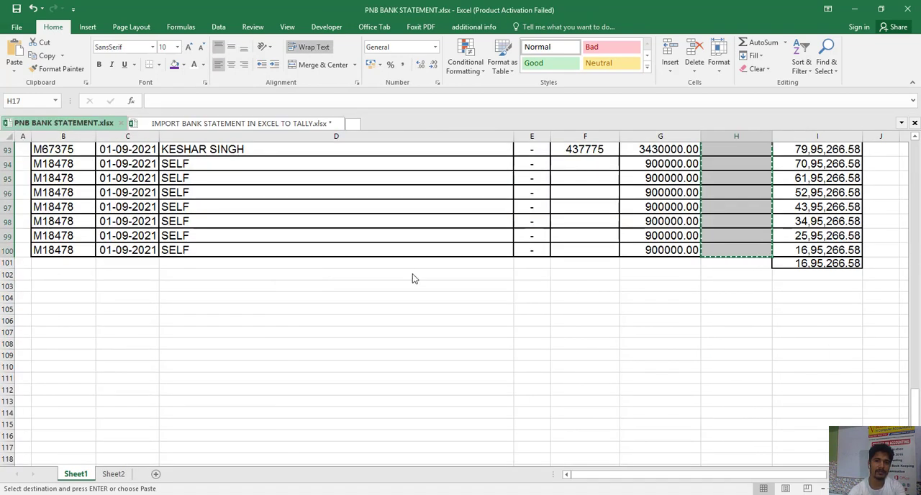
key("ctrl+Up")
key("Down")
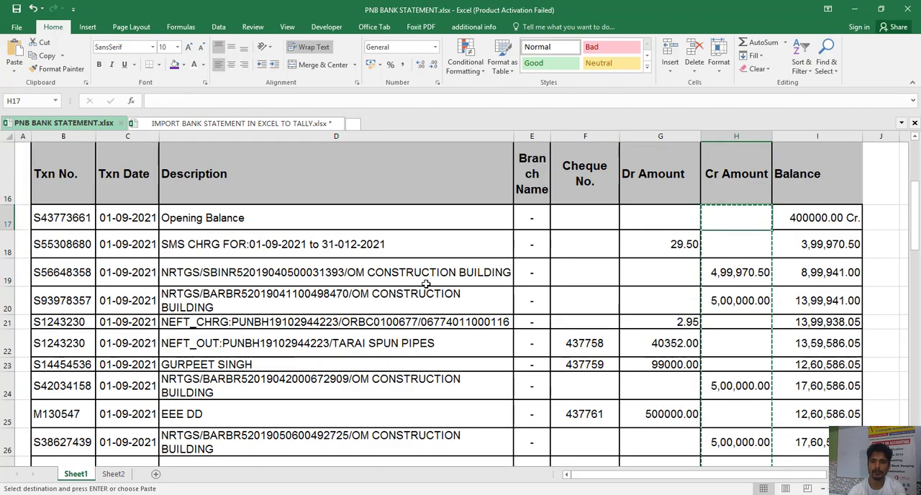
key("Left")
key("shift+Down")
key("shift+Down")
key("shift+Down")
key("shift+Down")
key("shift+Down")
key("shift+Down")
key("shift+Down")
key("shift+Down")
key("shift+Down")
key("shift+Down")
key("shift+Down")
key("shift+Down")
key("shift+Down")
key("shift+Down")
key("shift+Down")
key("shift+Down")
key("shift+Down")
key("shift+Down")
key("shift+Down")
key("shift+Down")
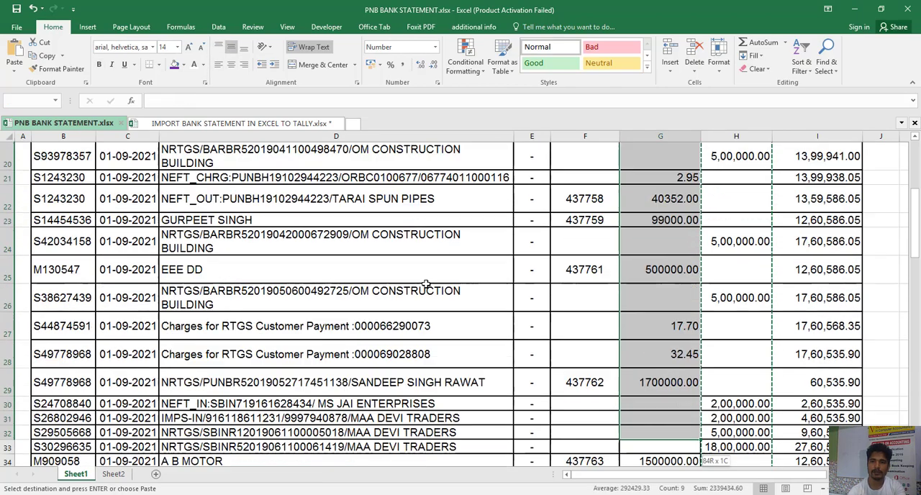
key("shift+Down")
key("shift+Down")
key("shift+Down")
key("shift+Down")
key("shift+Down")
key("shift+Down")
key("shift+Down")
key("shift+Down")
key("shift+Down")
key("shift+Down")
key("shift+Down")
key("shift+Down")
key("shift+Down")
key("shift+Down")
key("shift+Down")
key("shift+Down")
key("shift+Down")
key("shift+Down")
key("shift+Down")
key("shift+Down")
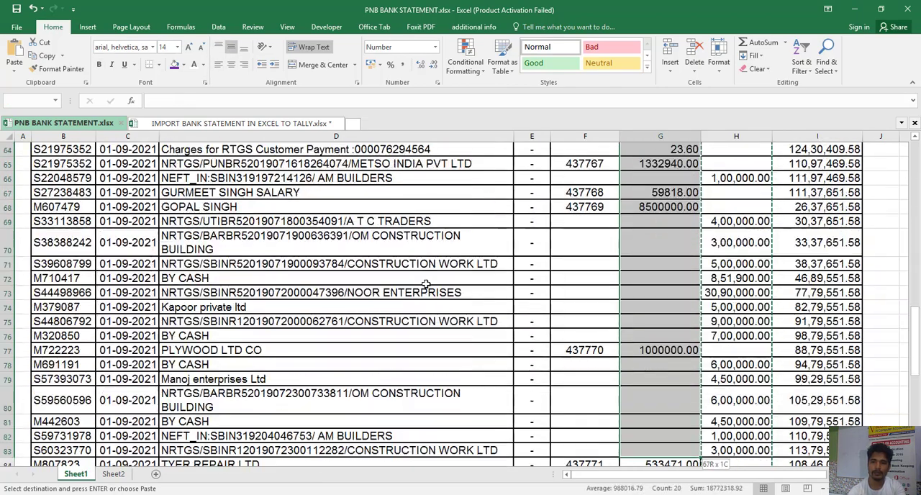
key("shift+Down")
key("shift+Down")
key("shift+Down")
key("shift+Down")
key("shift+Down")
key("shift+Down")
key("shift+Down")
key("shift+Down")
key("shift+Down")
key("shift+Down")
key("shift+Down")
key("shift+Down")
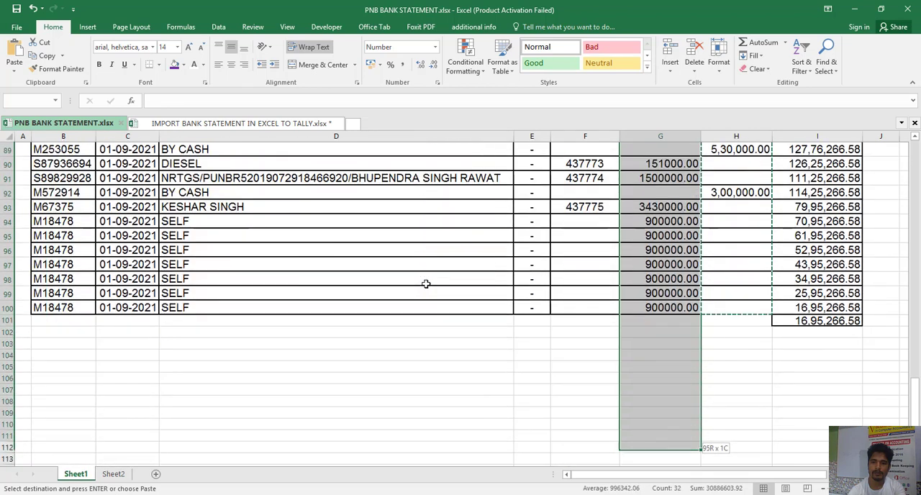
key("shift+Up")
key("shift+Up")
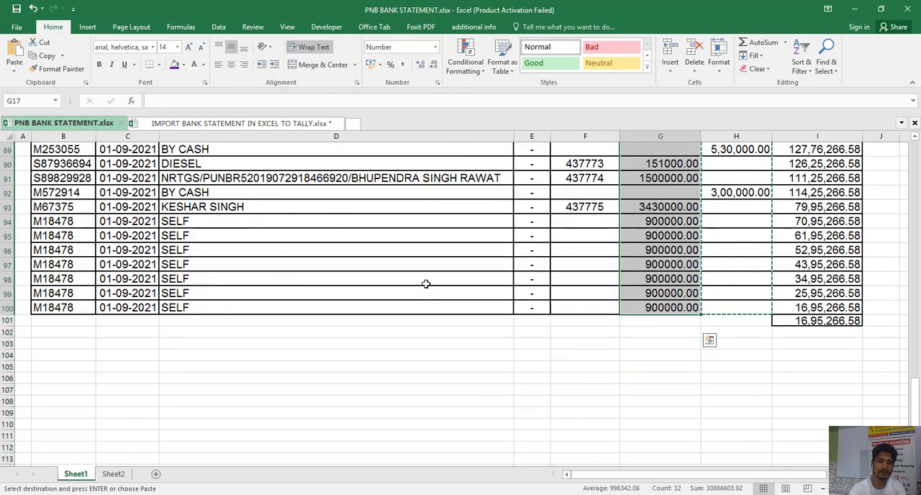
key("ctrl+c")
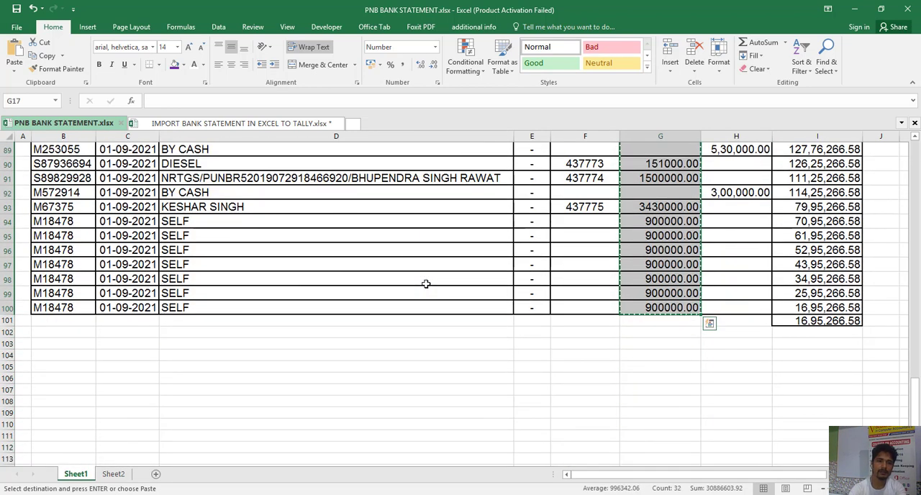
- Paste the copied Dr amounts as values only under Withdraw amount, starting at I2 of the Tally import workbook
left_click(268, 123)
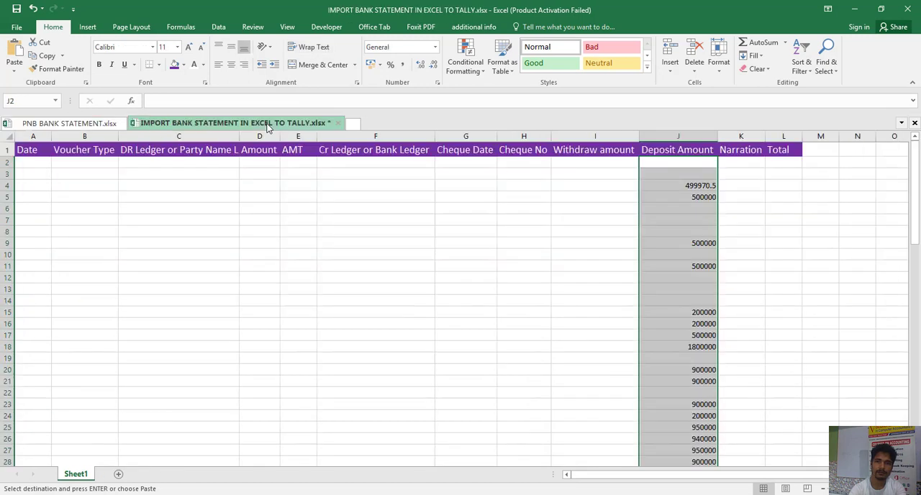
left_click(616, 164)
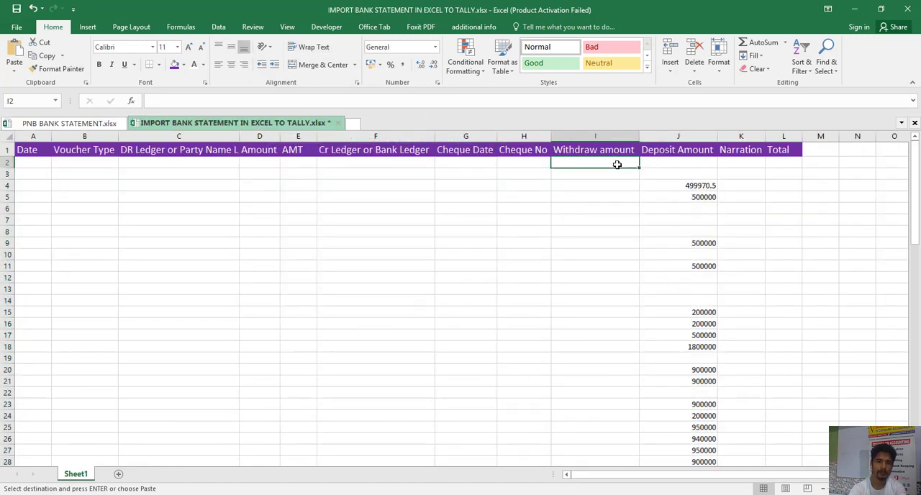
key("ctrl+alt+v")
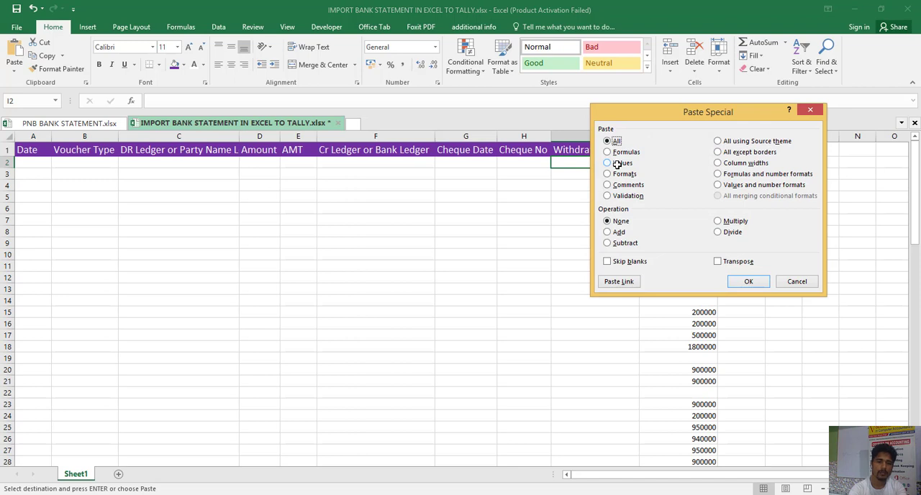
left_click(617, 164)
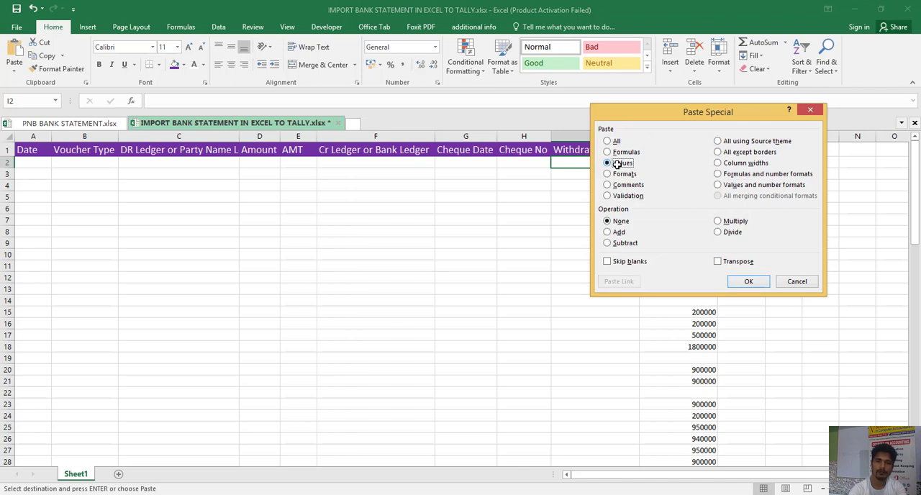
key("Return")
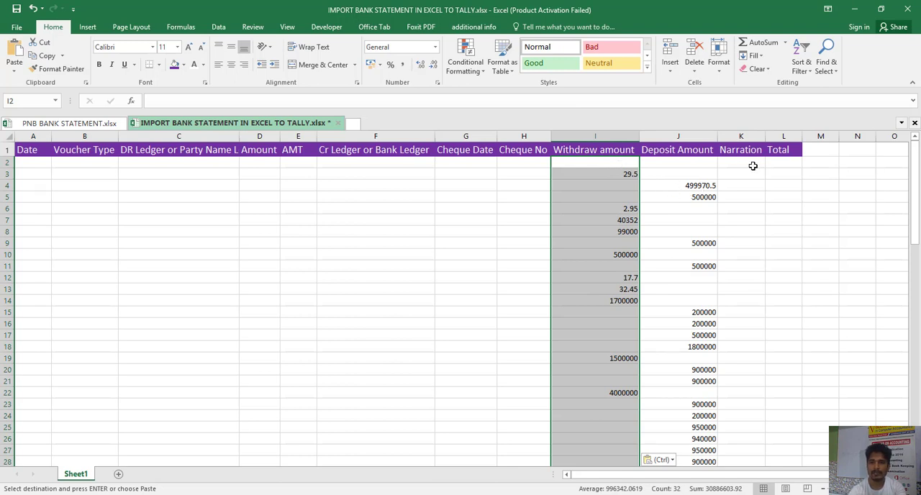
- Select H2 as the paste target, copy Cheque No. cells F17:F100 from PNB BANK STATEMENT.xlsx, and return to the Tally import workbook
left_click(522, 166)
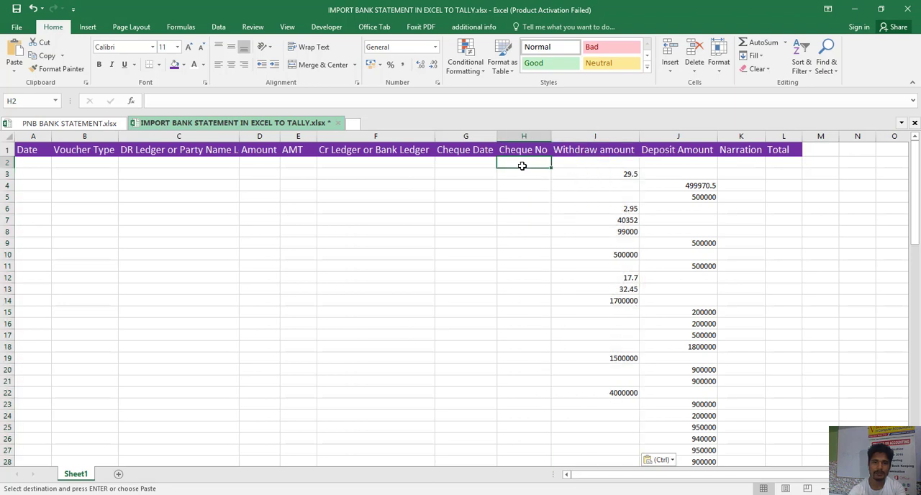
left_click(97, 124)
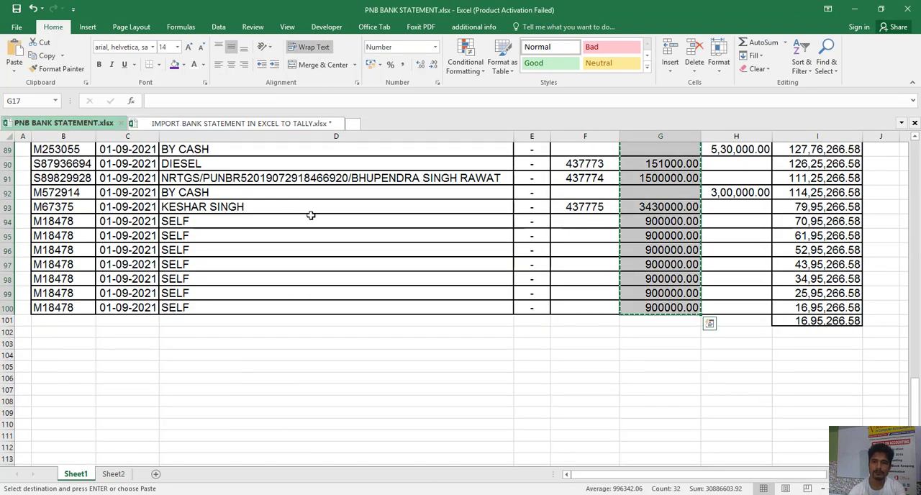
key("Left")
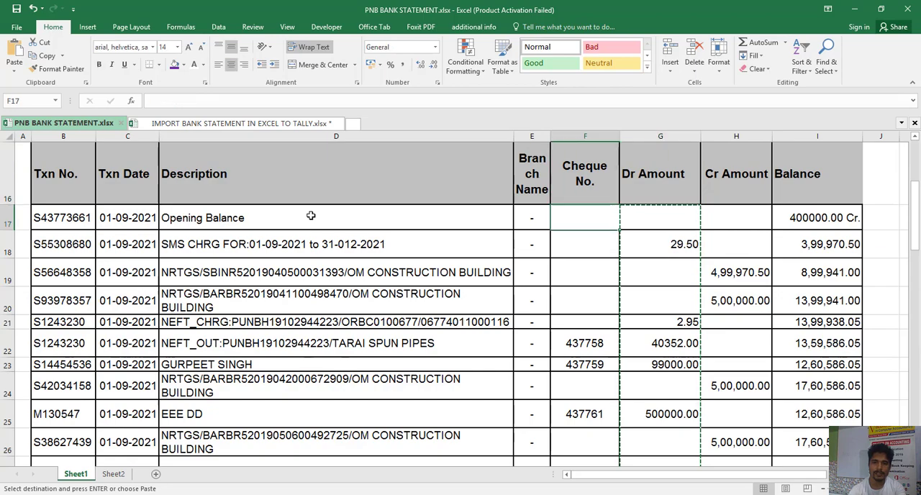
key("shift+Down")
key("shift+Down")
key("shift+Down")
key("shift+Down")
key("shift+Down")
key("shift+Down")
key("shift+Down")
key("shift+Down")
key("shift+Down")
key("shift+Down")
key("shift+Down")
key("shift+Down")
key("shift+Down")
key("shift+Down")
key("shift+Down")
key("shift+Down")
key("shift+Down")
key("shift+Down")
key("shift+Down")
key("shift+Down")
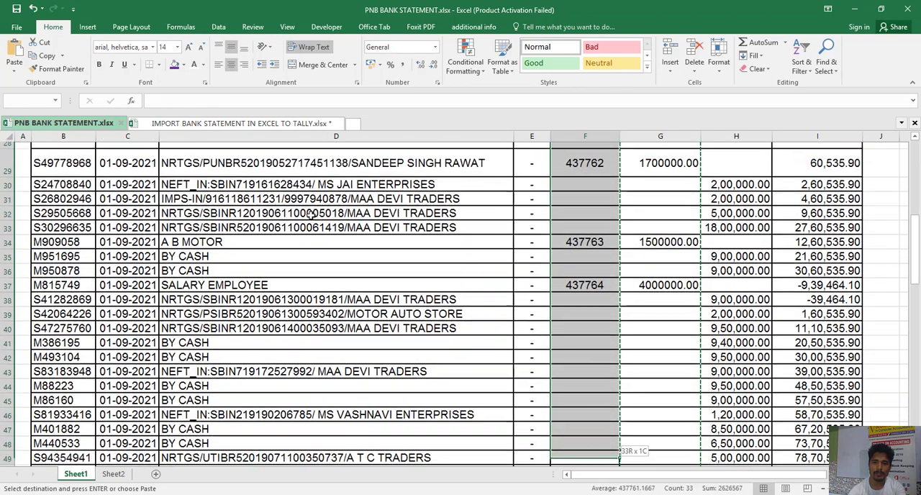
key("shift+Down")
key("shift+Down")
key("shift+Down")
key("shift+Down")
key("shift+Down")
key("shift+Down")
key("shift+Down")
key("shift+Down")
key("shift+Down")
key("shift+Down")
key("shift+Down")
key("shift+Down")
key("shift+Down")
key("shift+Down")
key("shift+Down")
key("shift+Down")
key("shift+Down")
key("shift+Down")
key("shift+Down")
key("shift+Down")
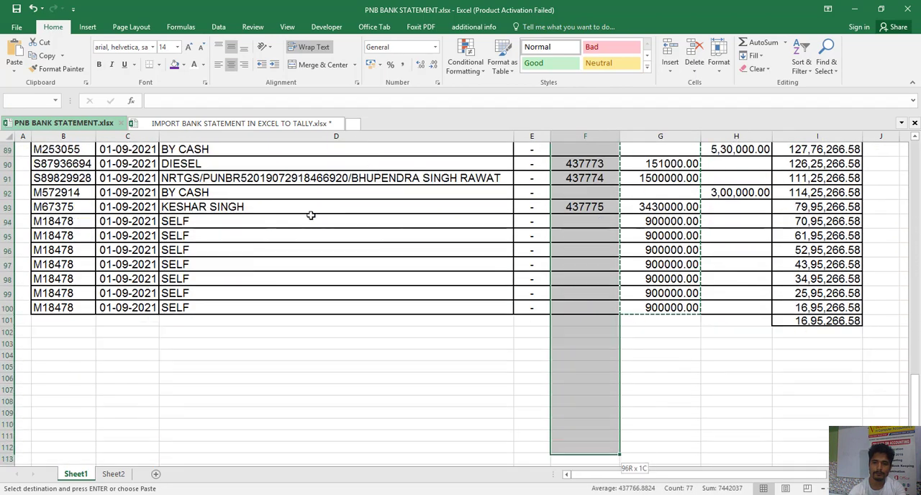
key("shift+Down")
key("shift+Down")
key("shift+Down")
key("shift+Down")
key("shift+Down")
key("shift+Up")
key("shift+Up")
key("shift+Up")
key("shift+Up")
key("shift+Up")
key("shift+Up")
key("shift+Up")
key("shift+Up")
key("shift+Up")
key("shift+Up")
key("shift+Up")
key("shift+Up")
key("shift+Up")
key("shift+Up")
key("shift+Up")
key("shift+Up")
key("shift+Up")
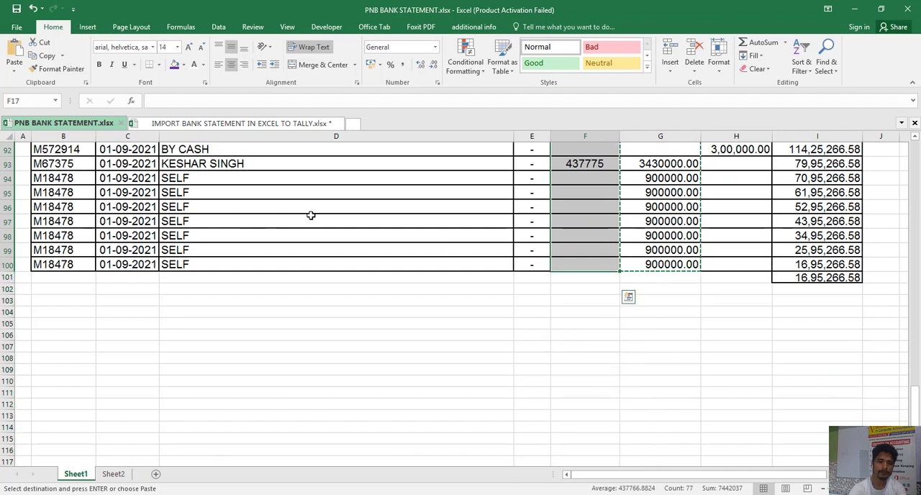
key("ctrl+c")
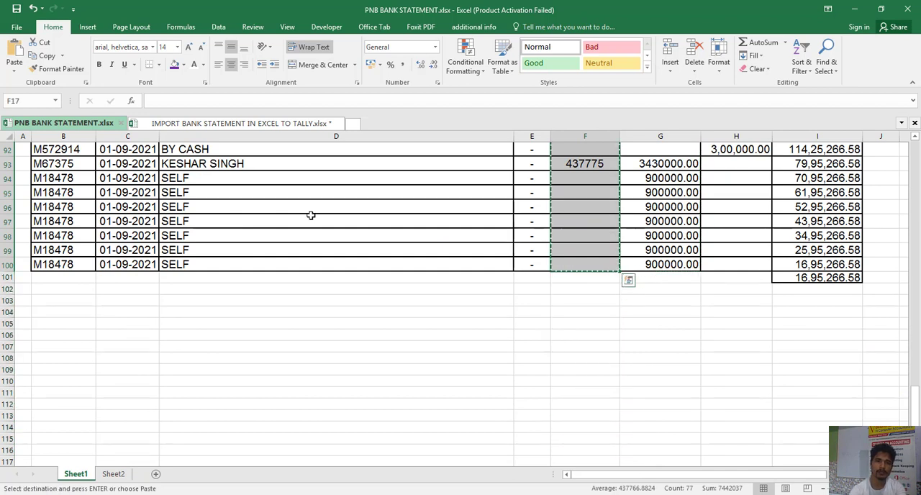
left_click(294, 123)
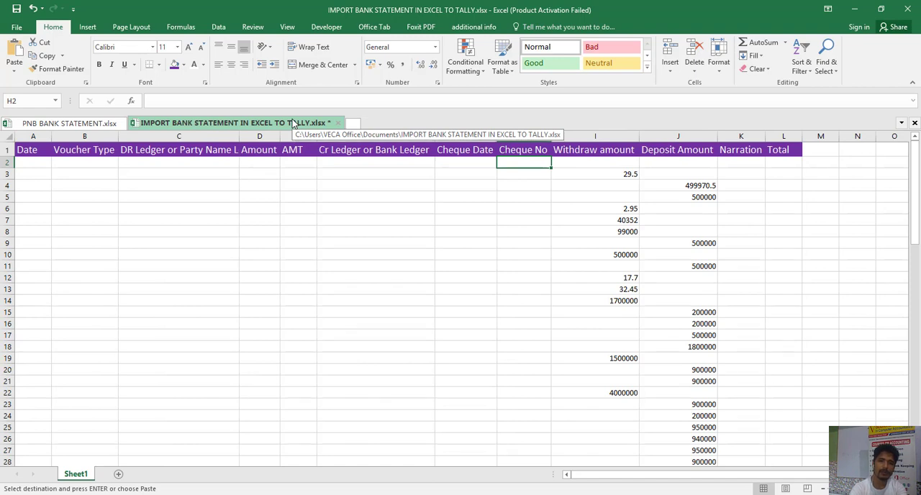
key("ctrl+alt+v")
key("Return")
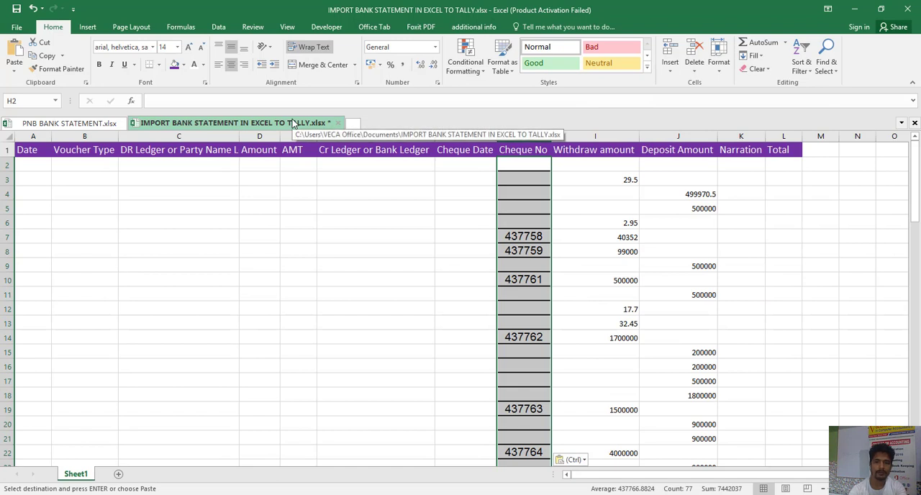
key("ctrl+z")
- Paste the copied cheque numbers as values only under Cheque No, starting at H2, and select K2 under Narration
key("ctrl+alt+v")
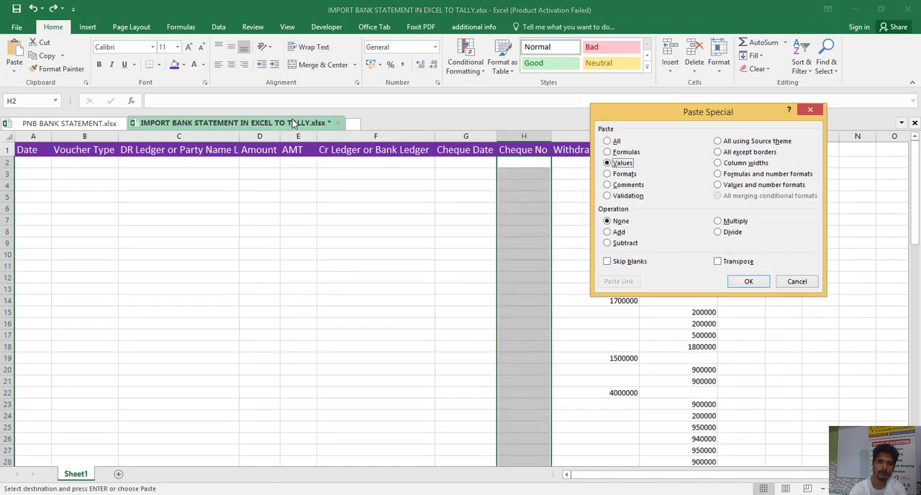
key("Return")
key("Right")
key("Right")
key("Right")
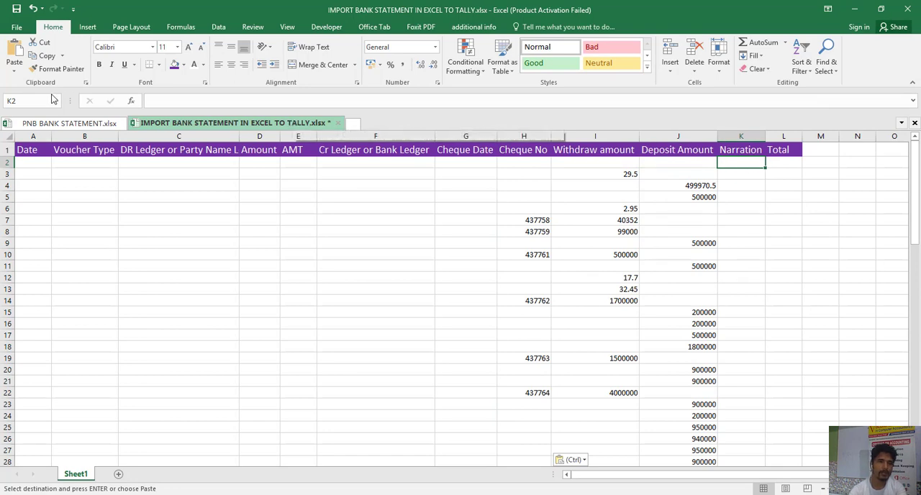
- Copy the Description cells D17:D100 from PNB BANK STATEMENT.xlsx
left_click(61, 124)
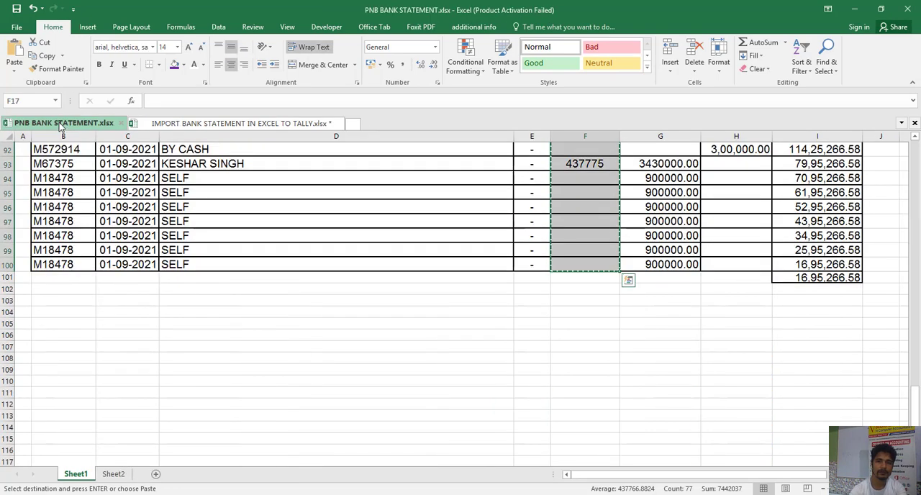
key("Up")
key("Left")
key("Left")
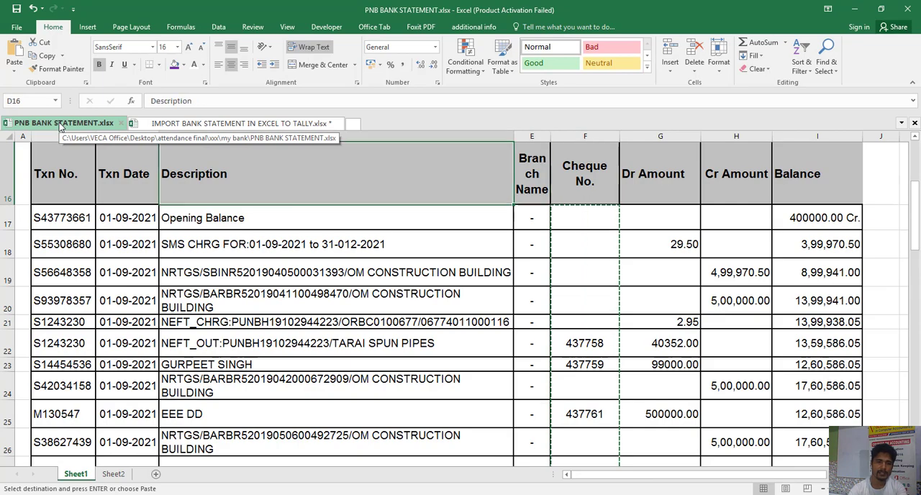
key("Down")
key("shift+Down")
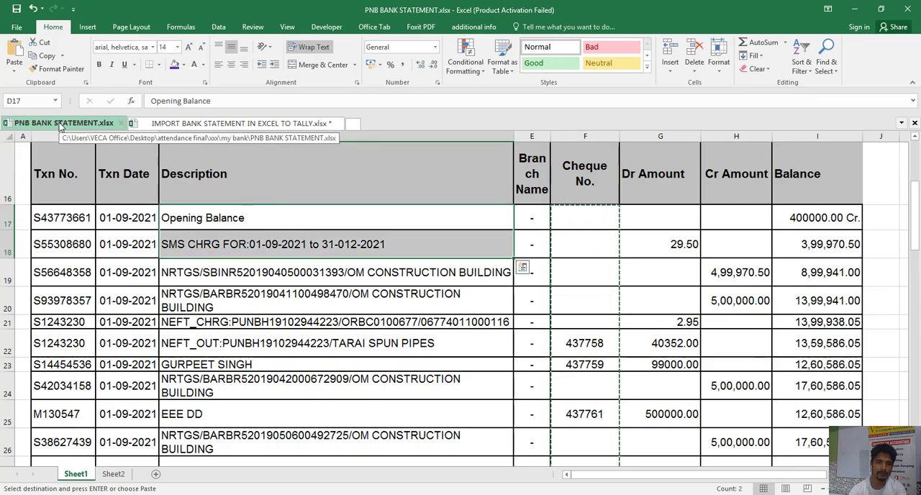
key("shift+Down")
key("shift+Down")
key("shift+Down")
key("shift+Down")
key("shift+Down")
key("shift+Down")
key("shift+Down")
key("shift+Down")
key("shift+Down")
key("shift+Down")
key("shift+Down")
key("shift+Down")
key("shift+Down")
key("shift+Down")
key("shift+Down")
key("shift+Down")
key("shift+Down")
key("shift+Down")
key("shift+Down")
key("shift+Down")
key("shift+Down")
key("shift+Down")
key("shift+Down")
key("shift+Down")
key("shift+Down")
key("shift+Down")
key("shift+Down")
key("shift+Down")
key("shift+Down")
key("shift+Down")
key("shift+Down")
key("shift+Down")
key("shift+Down")
key("shift+Down")
key("shift+Down")
key("shift+Down")
key("shift+Down")
key("shift+Down")
key("shift+Down")
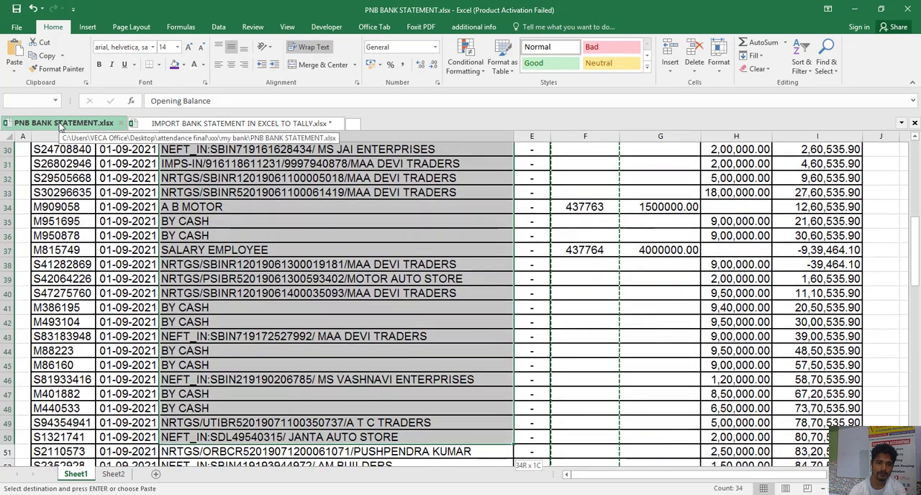
key("shift+Down")
key("shift+Down")
key("shift+Down")
key("shift+Down")
key("shift+Down")
key("shift+Down")
key("shift+Down")
key("shift+Down")
key("shift+Down")
key("shift+Down")
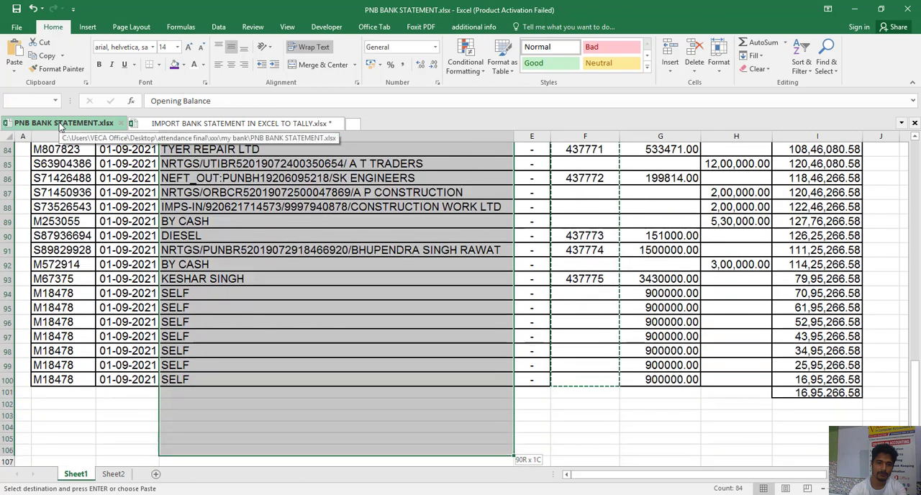
key("shift+Up")
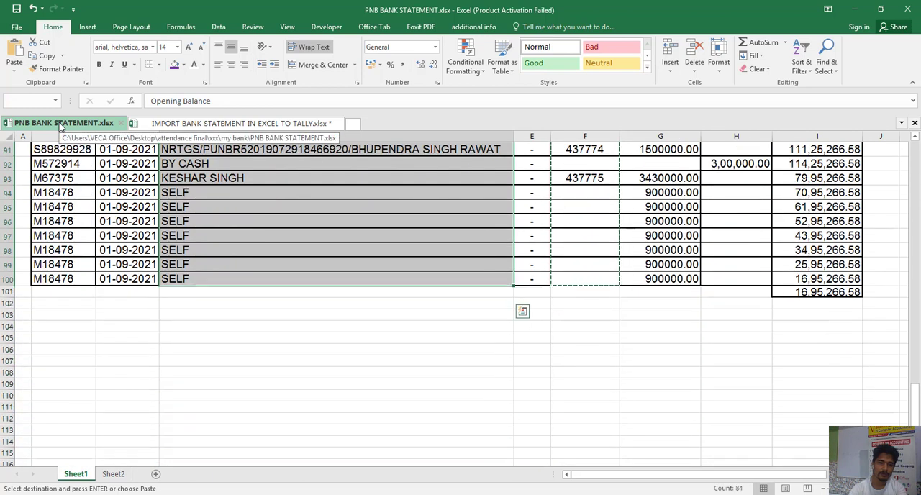
key("ctrl+c")
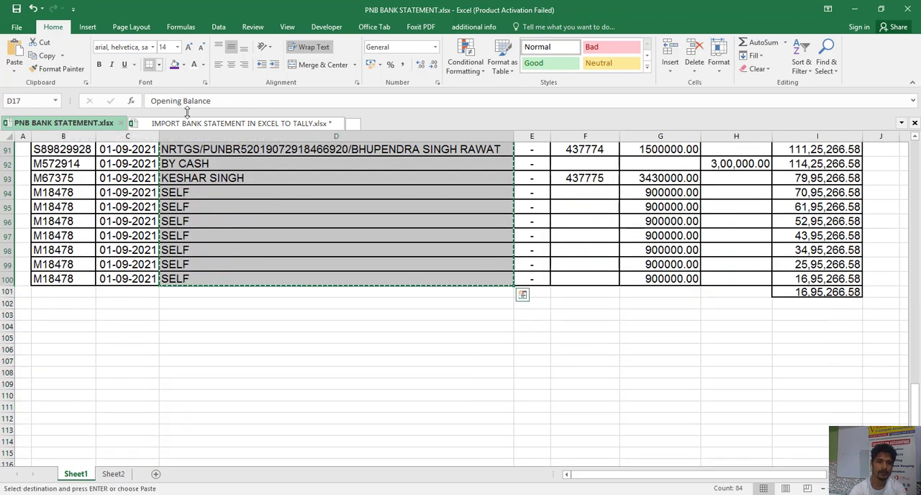
- Paste the copied descriptions as values only under Narration, starting at K2 of the Tally import workbook, and autofit the Narration column's width
left_click(201, 124)
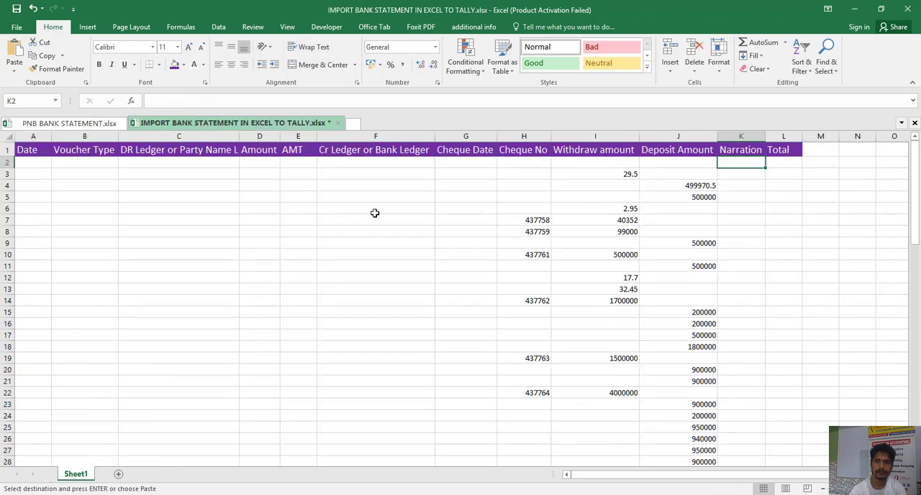
key("ctrl+alt+v")
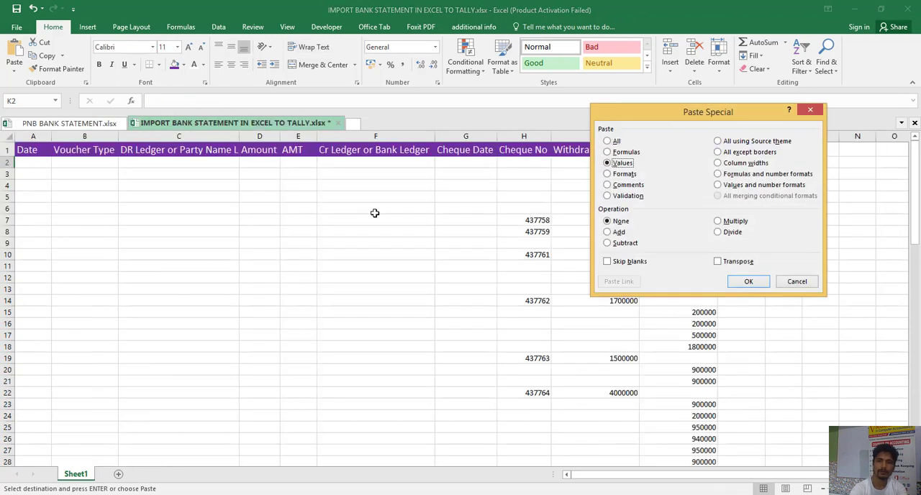
key("v")
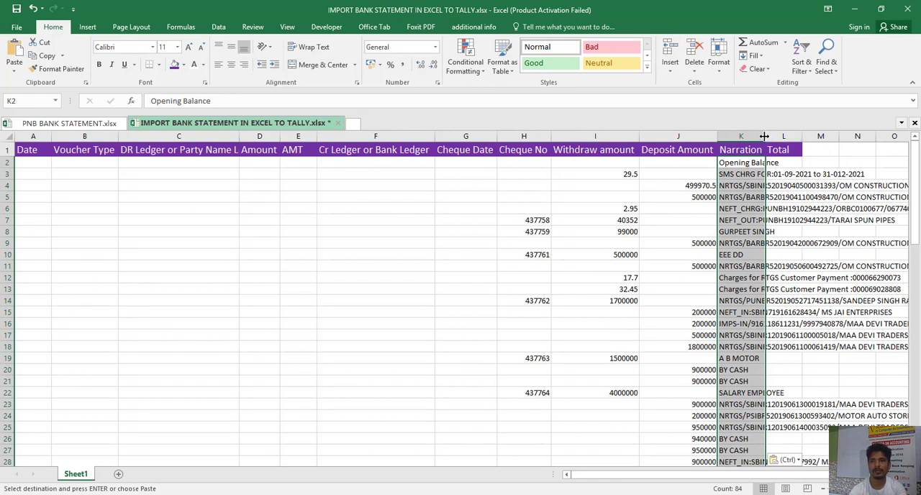
double_click(764, 137)
left_click_drag(636, 473, 575, 479)
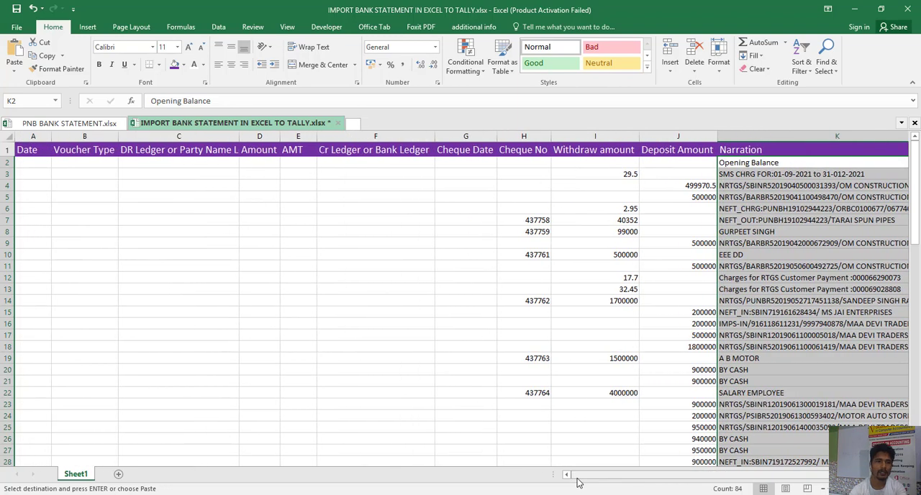
- Add filters to the header row A1:L1, from Date to Total
left_click(30, 149)
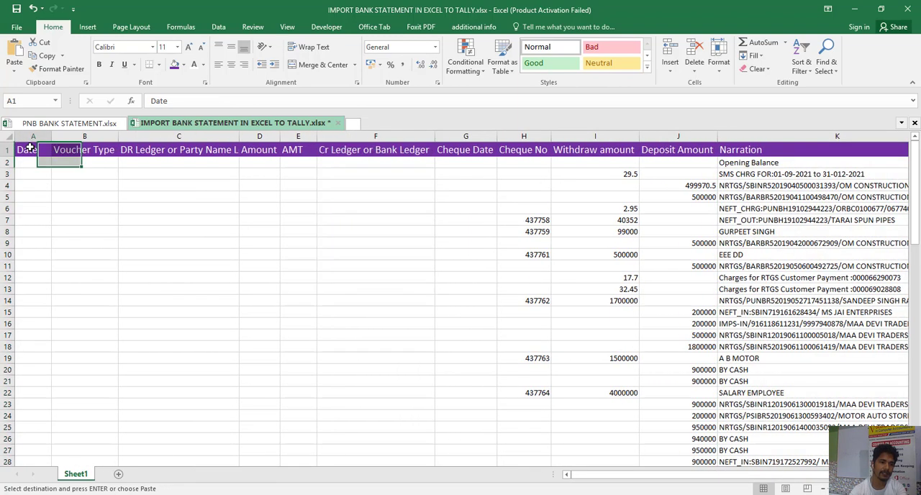
key("shift+Right")
key("shift+Right")
key("shift+Right")
key("shift+Right")
key("shift+Right")
key("shift+Right")
key("shift+Right")
key("shift+Right")
key("shift+Right")
key("shift+Right")
key("shift+Right")
key("shift+Right")
key("shift+Right")
key("shift+Right")
key("shift+Right")
key("shift+Right")
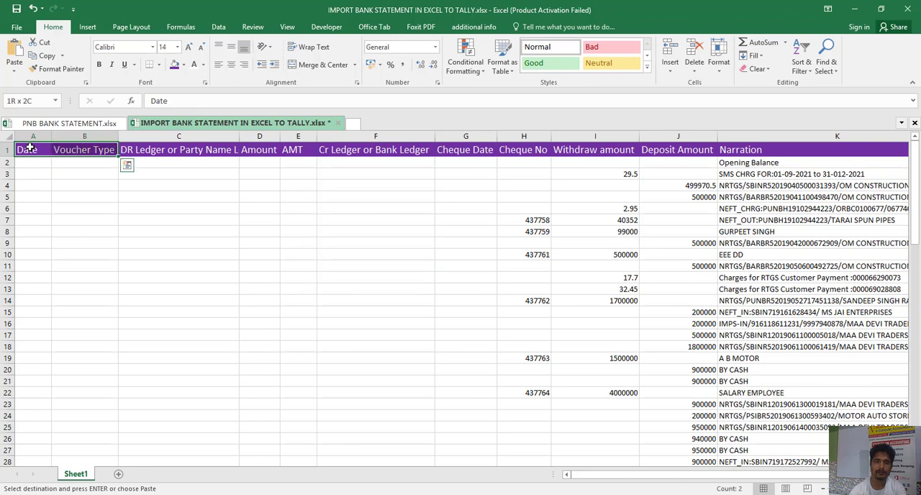
key("shift+Left")
key("shift+Left")
key("shift+Left")
key("shift+Left")
key("shift+Left")
key("shift+Left")
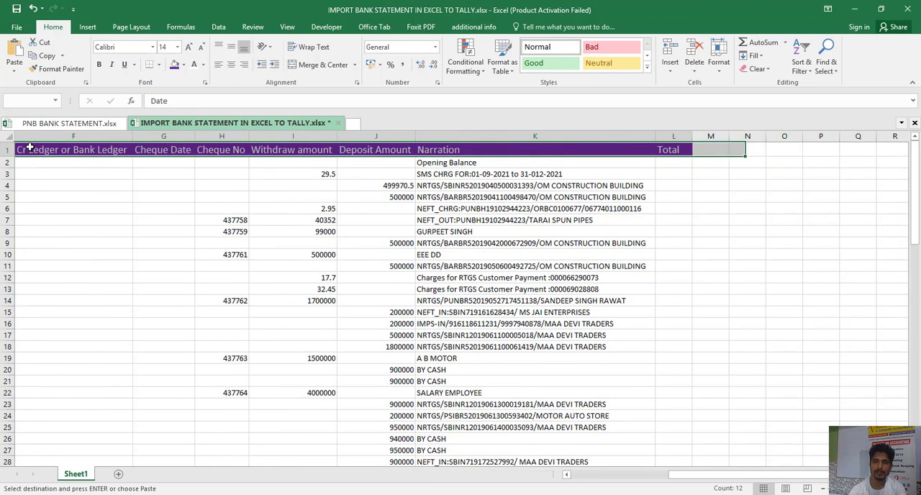
key("shift+Right")
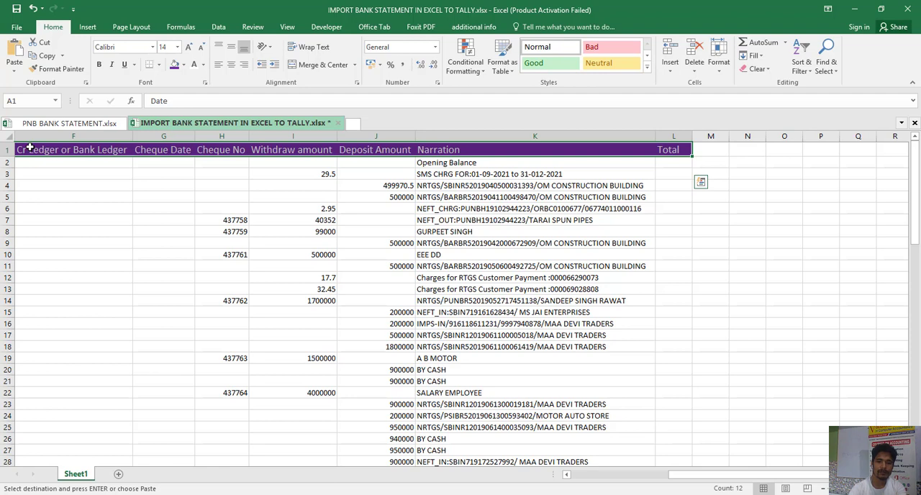
key("ctrl+shift+l")
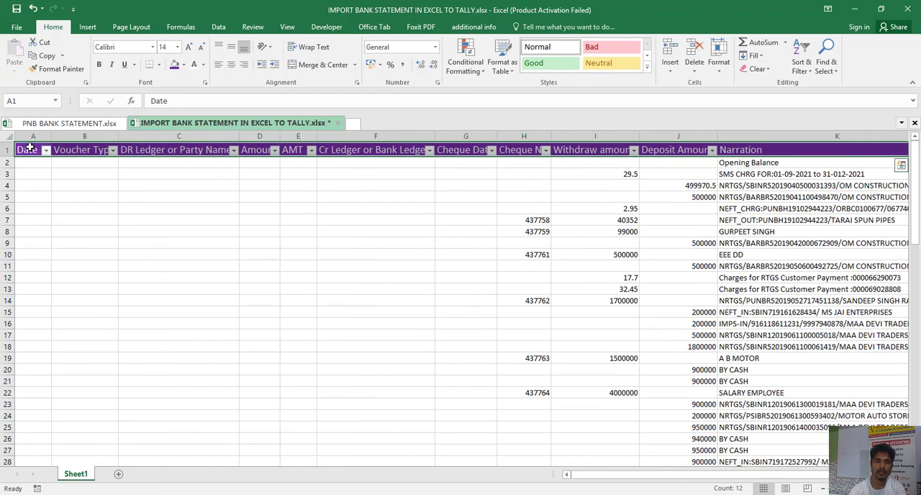
key("Right")
key("Right")
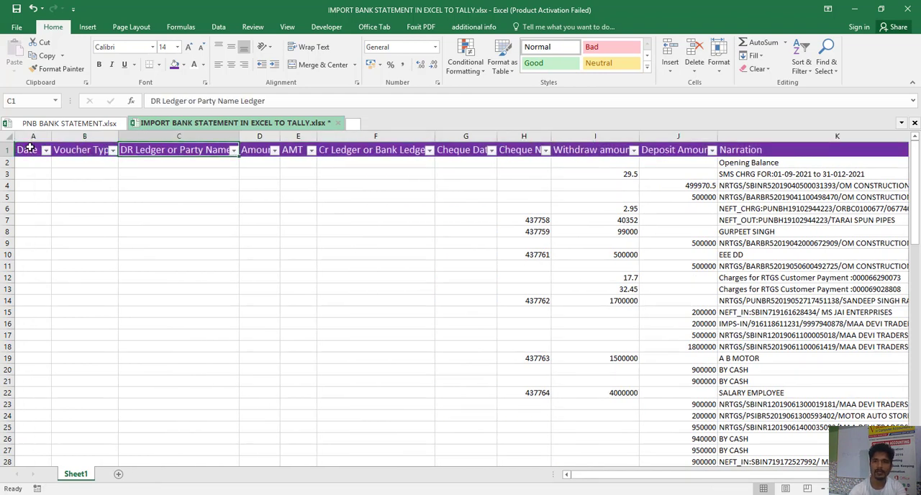
key("Right")
key("Right")
key("Right")
key("Right")
key("Right")
key("Right")
key("Right")
key("Right")
key("Right")
key("Right")
key("Right")
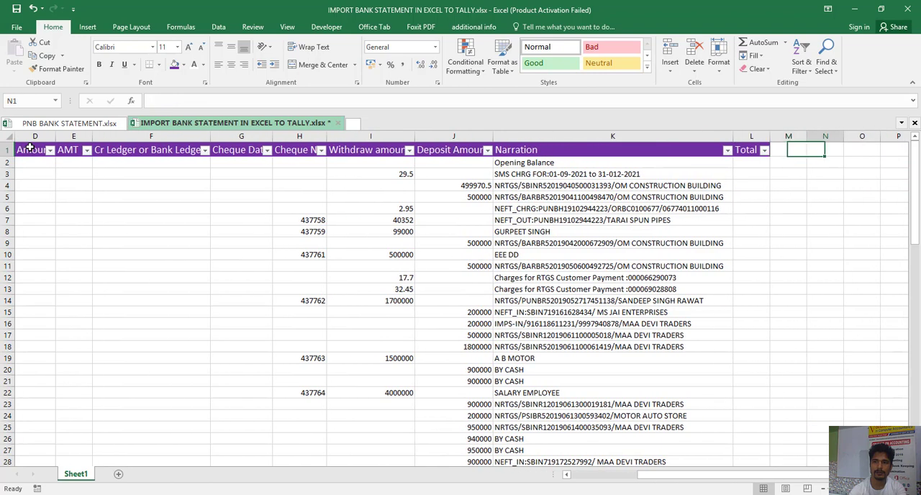
key("Down")
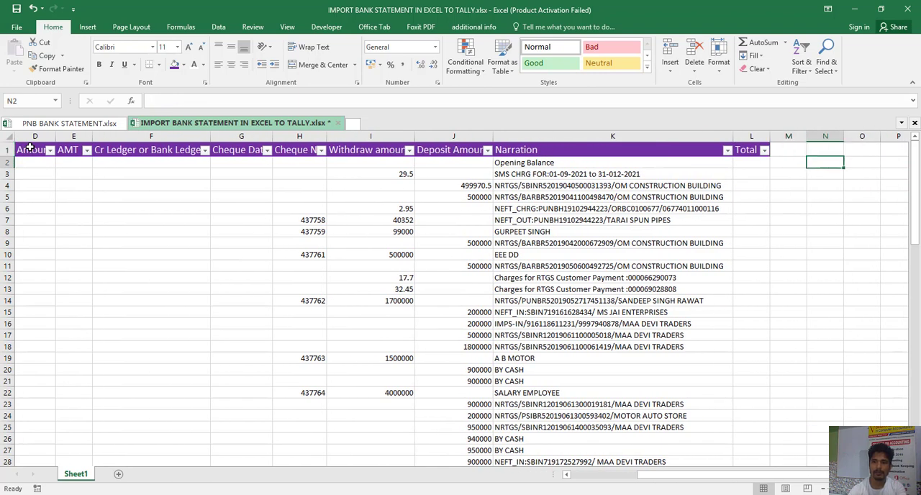
key("Left")
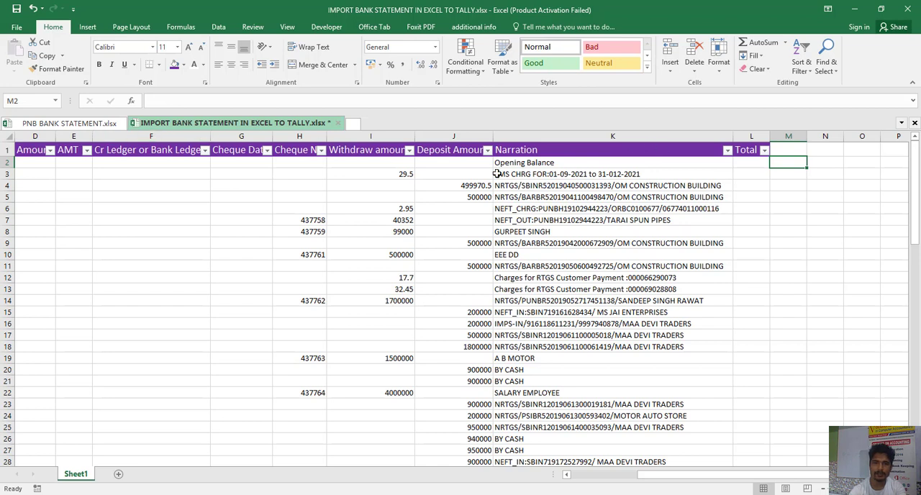
- Filter the Withdraw amount column to show only the blank rows
left_click(408, 151)
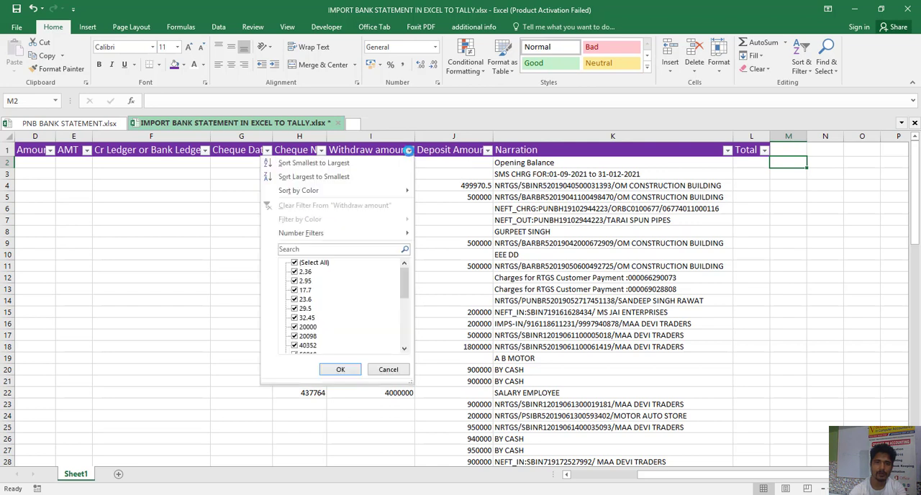
left_click(295, 264)
left_click_drag(405, 286, 409, 344)
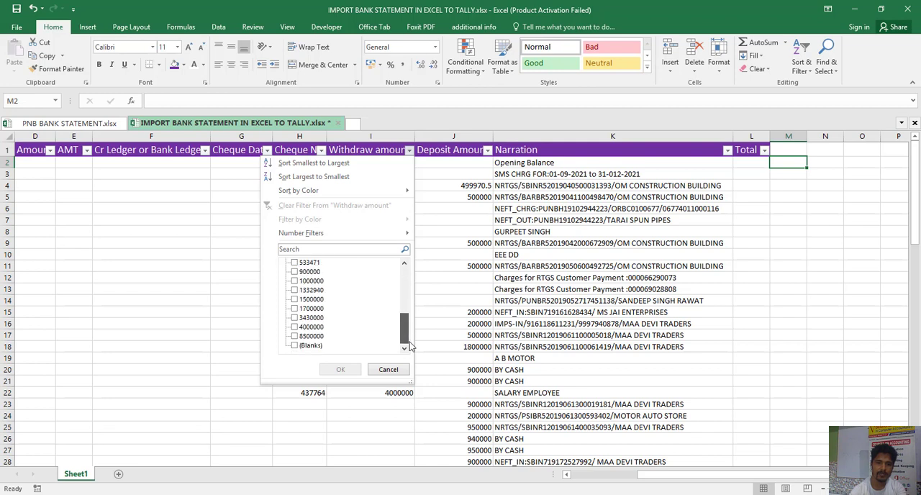
left_click(294, 345)
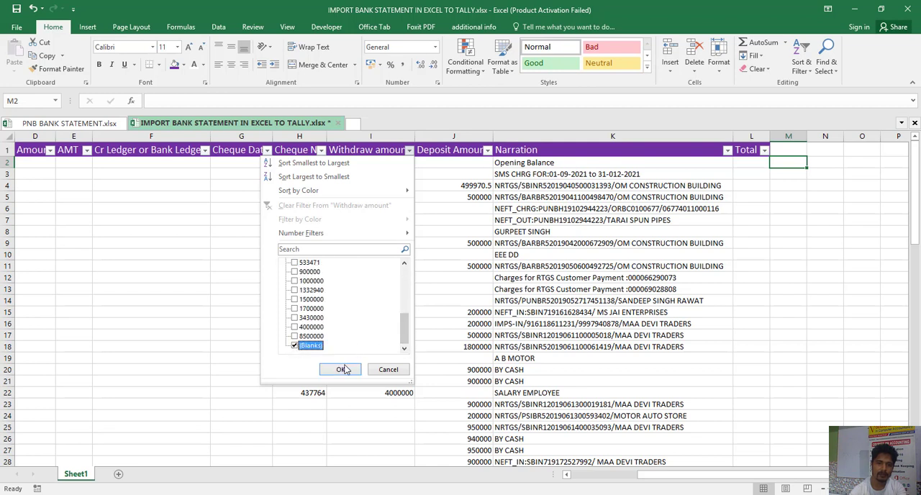
left_click(353, 370)
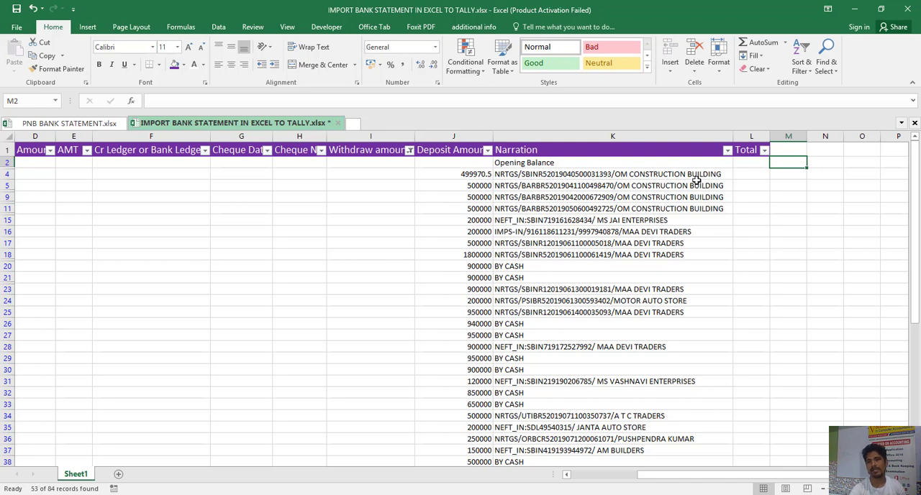
- Start a formula in cell L4 under Total with =RIGHT(K4,LEN(K4)-, referring to the Narration text in K4
left_click(750, 173)
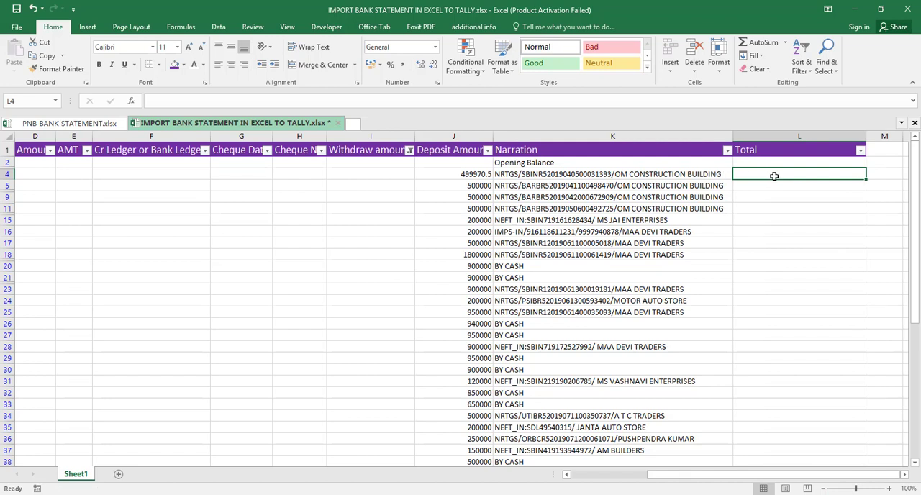
type("=")
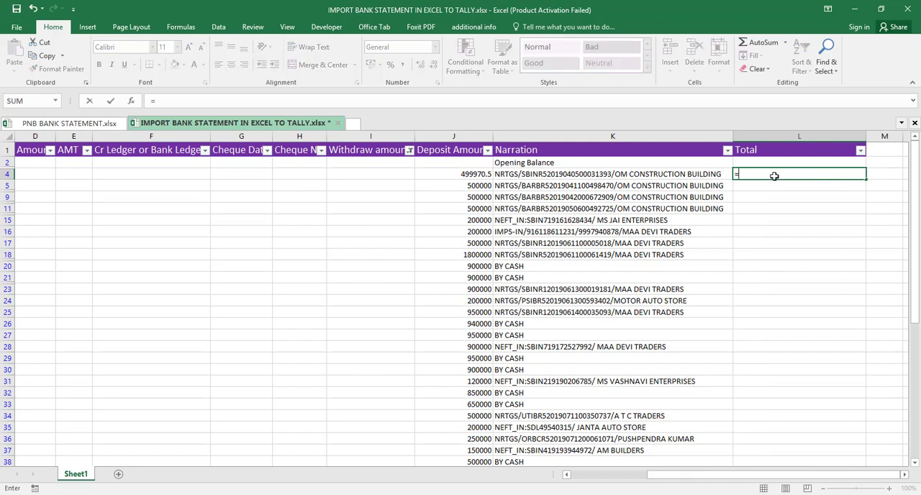
type("RI")
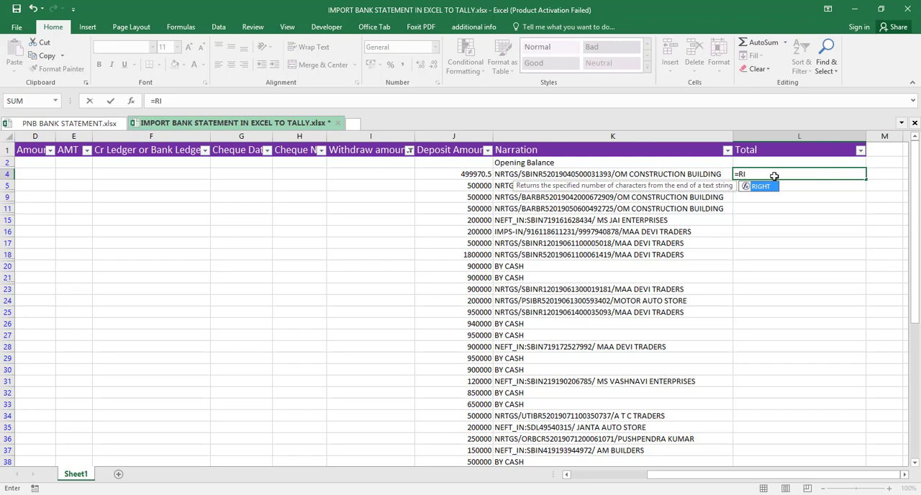
key("Tab")
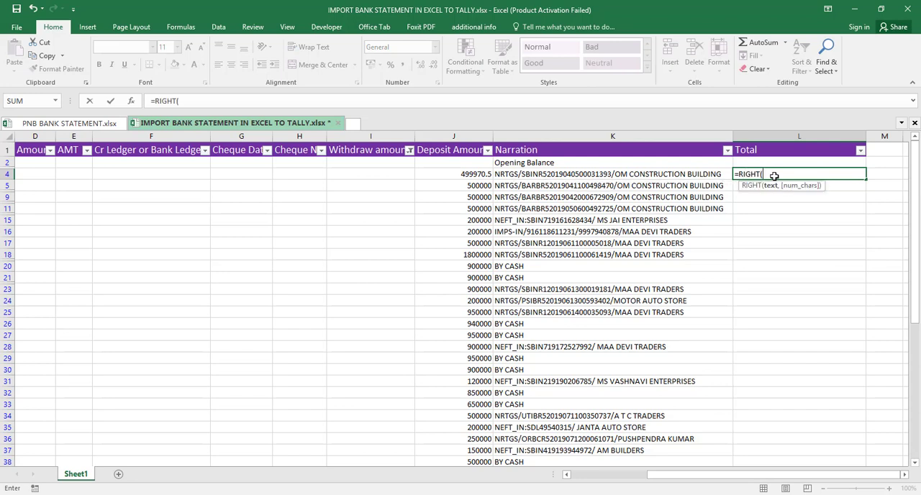
left_click(692, 175)
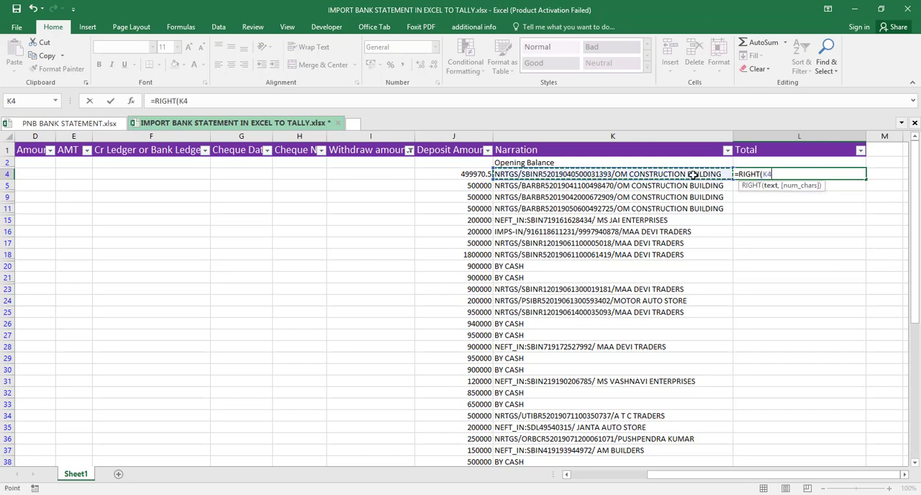
type(",LE")
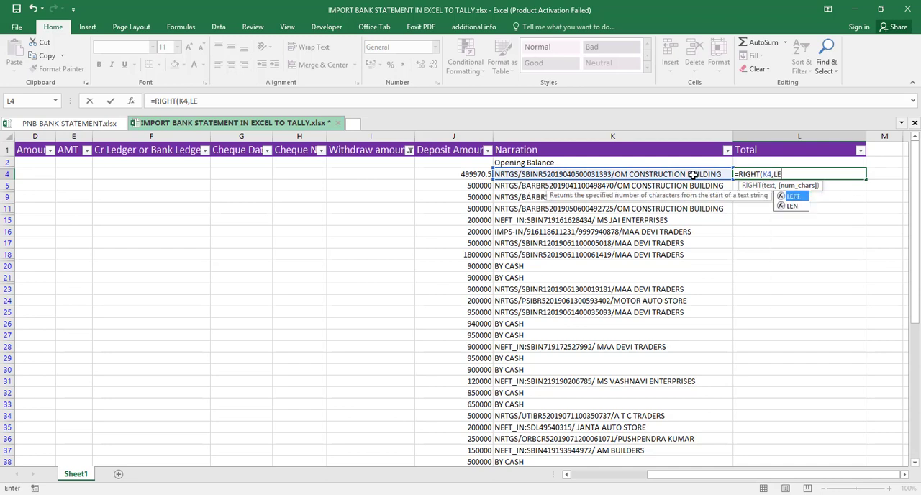
key("Down")
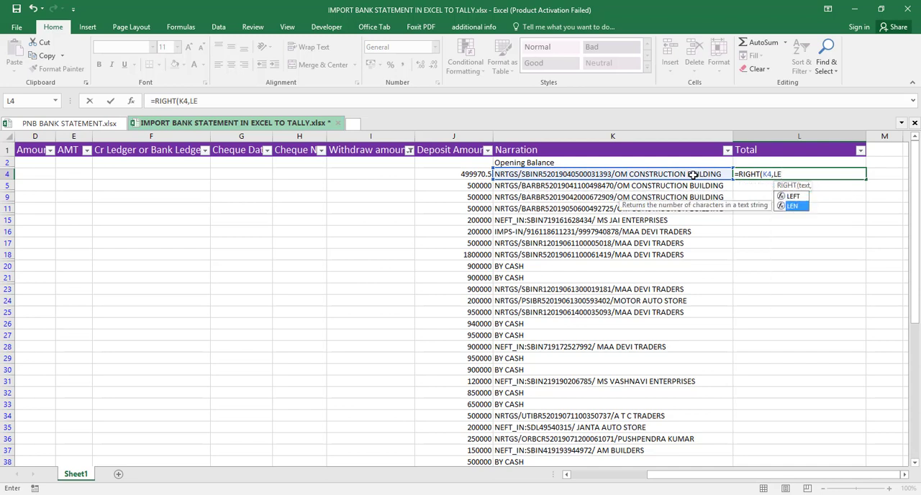
key("Tab")
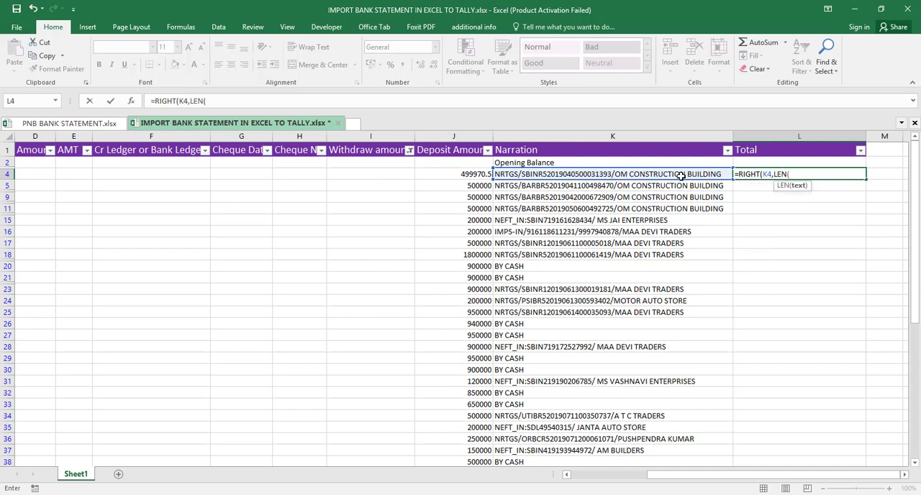
left_click(681, 175)
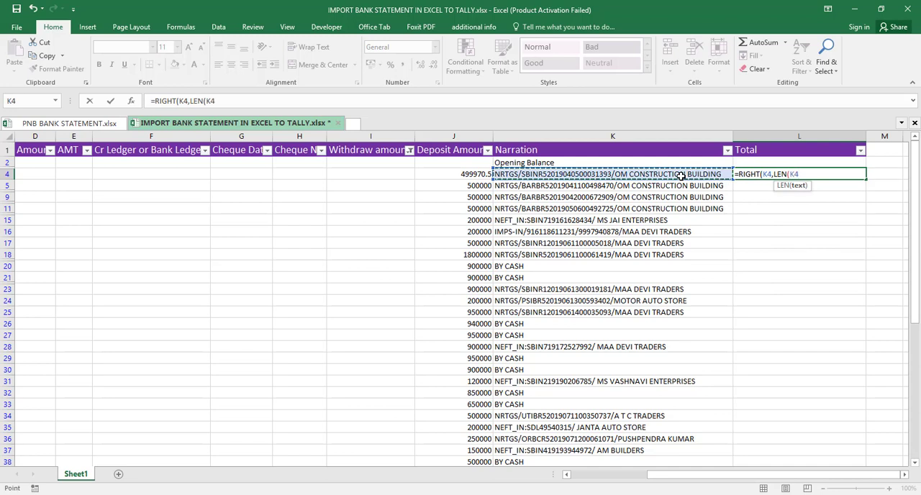
type(")-")
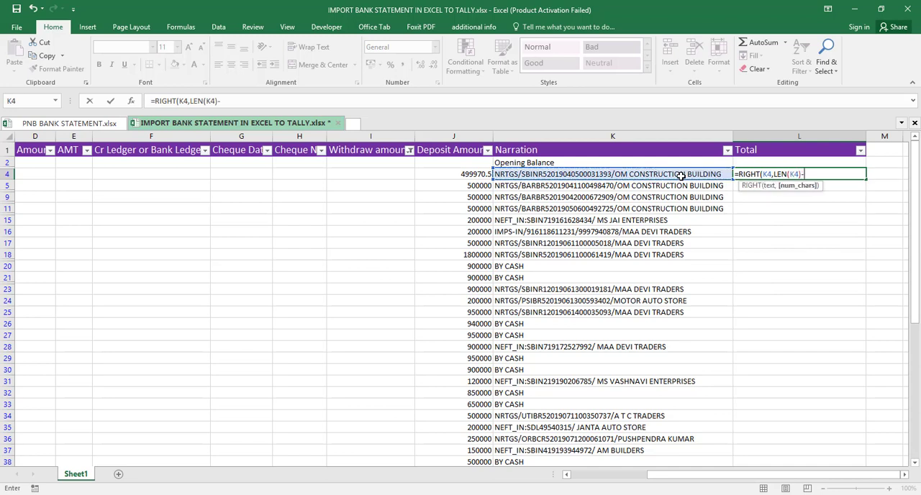
type("FIN")
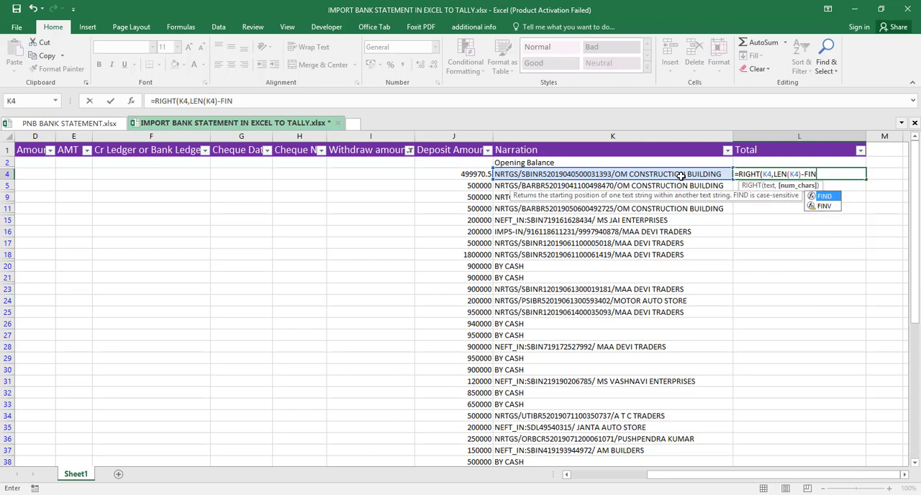
type("D(")
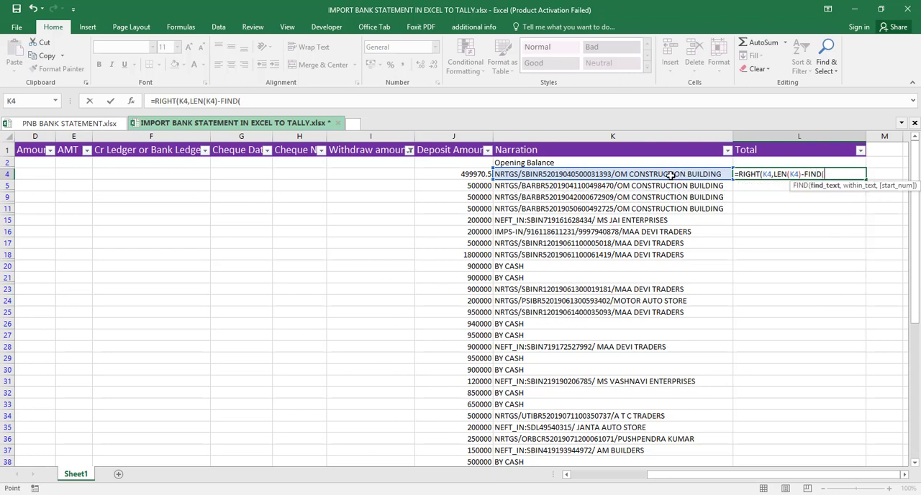
- Extend the L4 formula with FIND(K4,SUBSTITUTE(K4, using the Narration cell K4 for both references
left_click(671, 175)
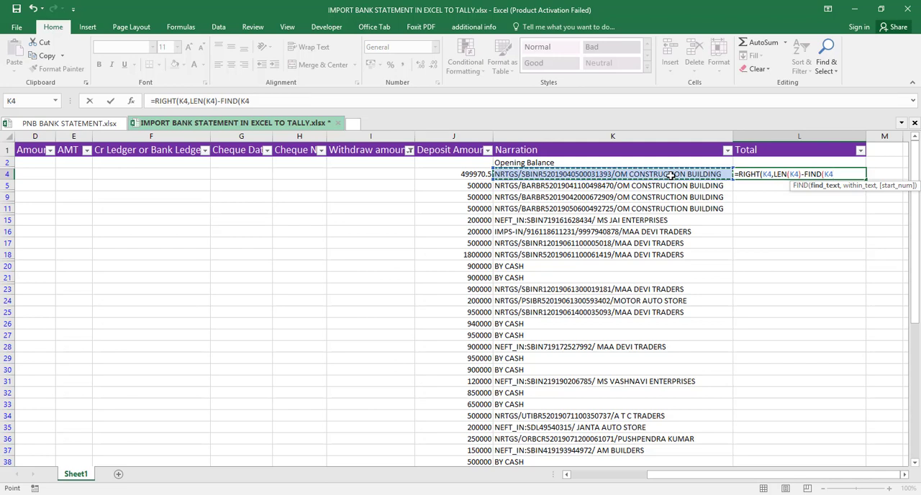
type(",")
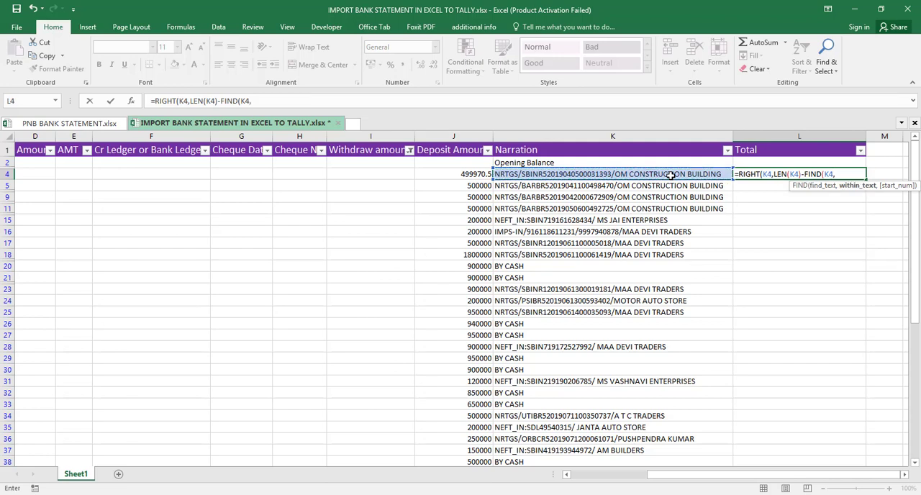
type("SU")
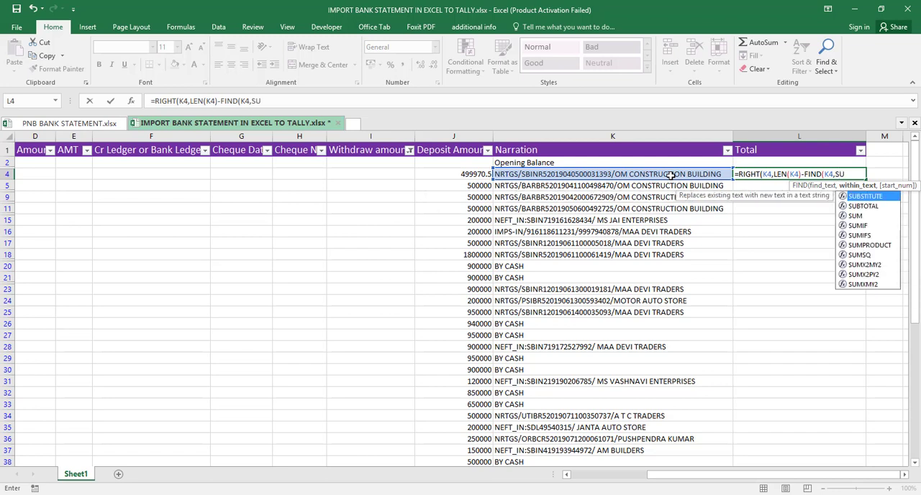
key("Tab")
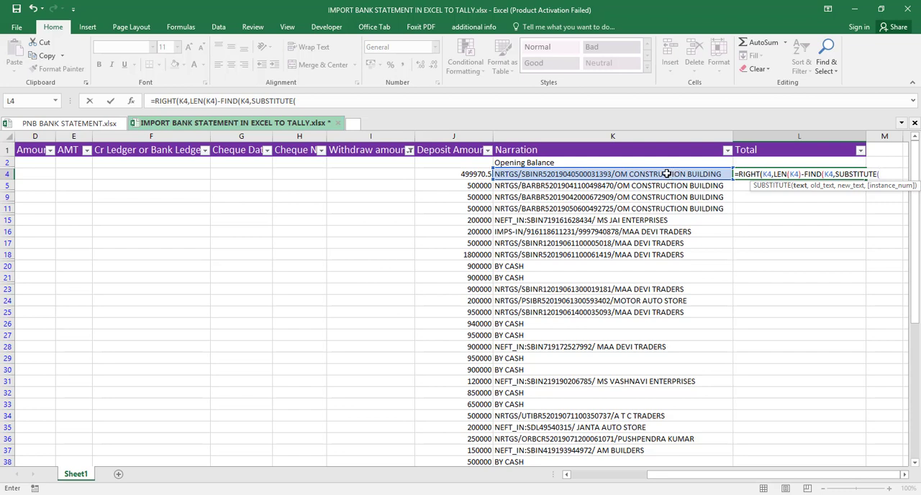
left_click(667, 174)
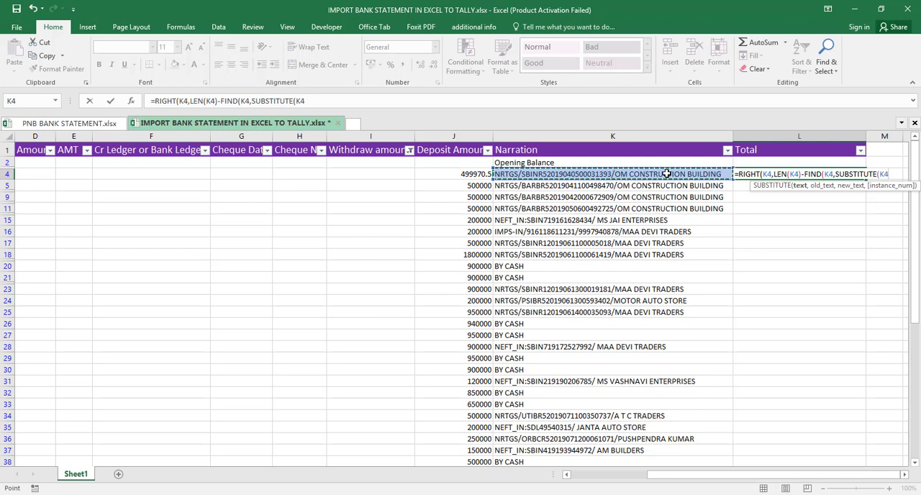
- Replace the K4 reference in the find_text argument of FIND with "#" in the L4 formula
left_click(835, 174)
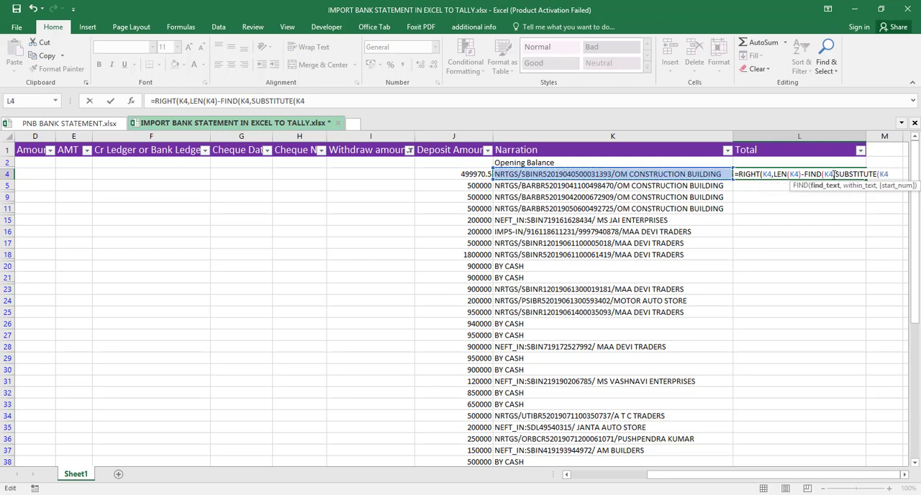
key("BackSpace")
key("BackSpace")
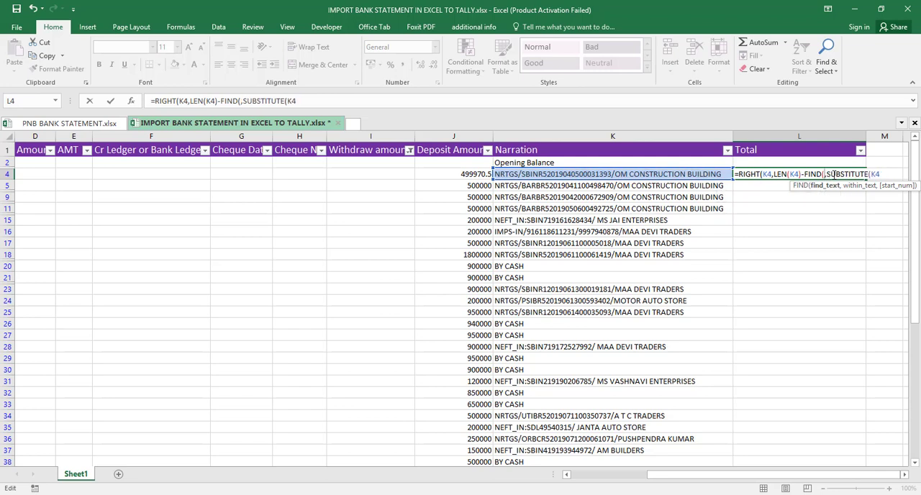
type("\"#")
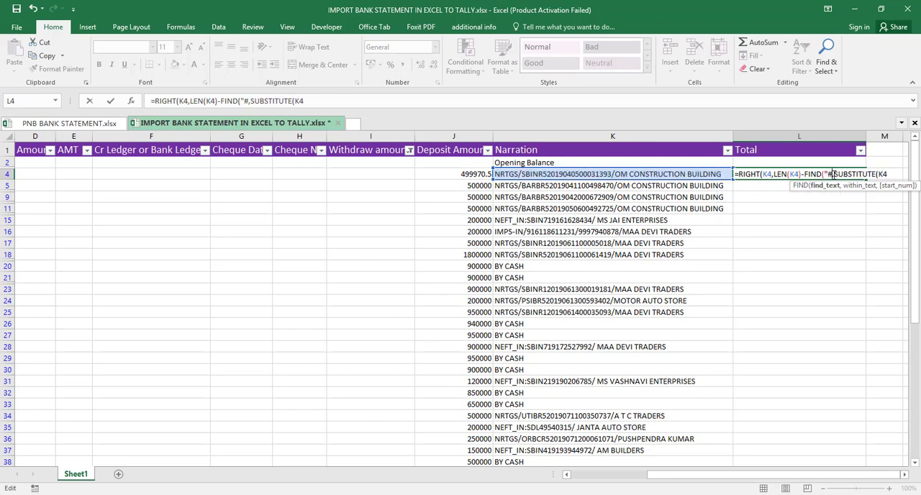
type("\"")
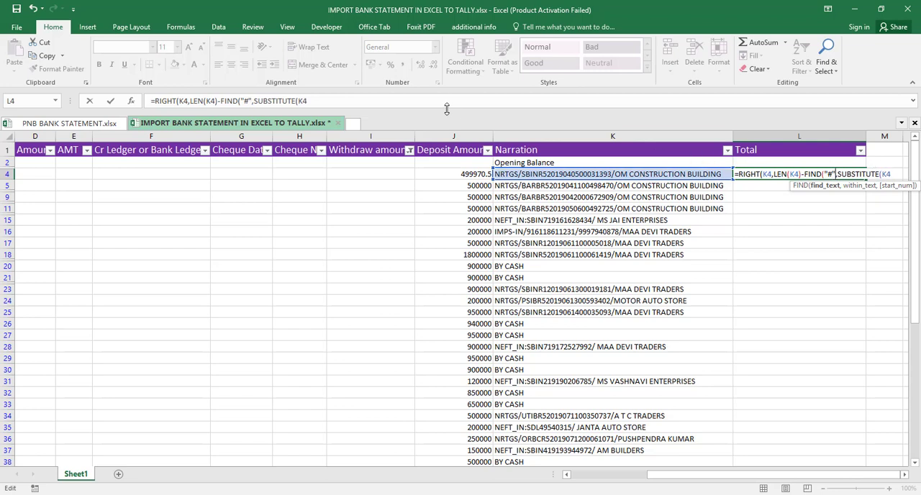
- Complete and enter the L4 formula so that SUBSTITUTE replaces "/" with "#" in K4, closing all parentheses
left_click(457, 99)
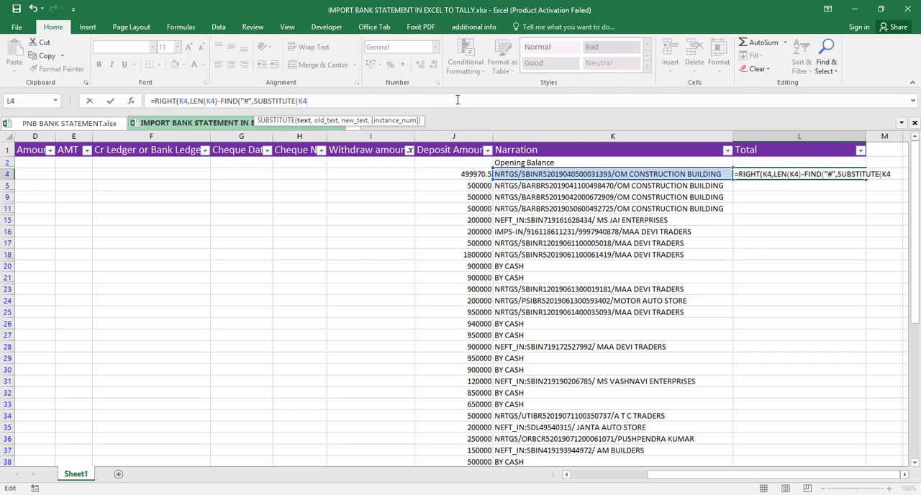
type(",")
type(",\"#\",")
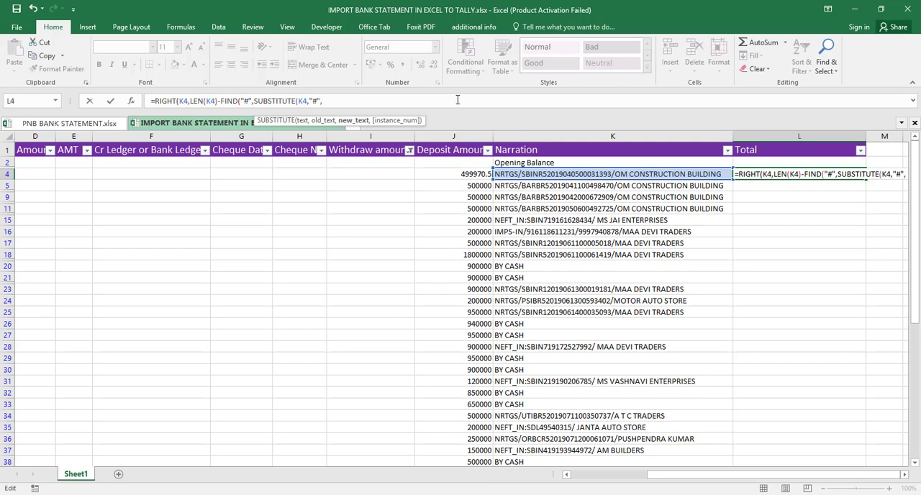
key("BackSpace")
key("BackSpace")
key("BackSpace")
type("/")
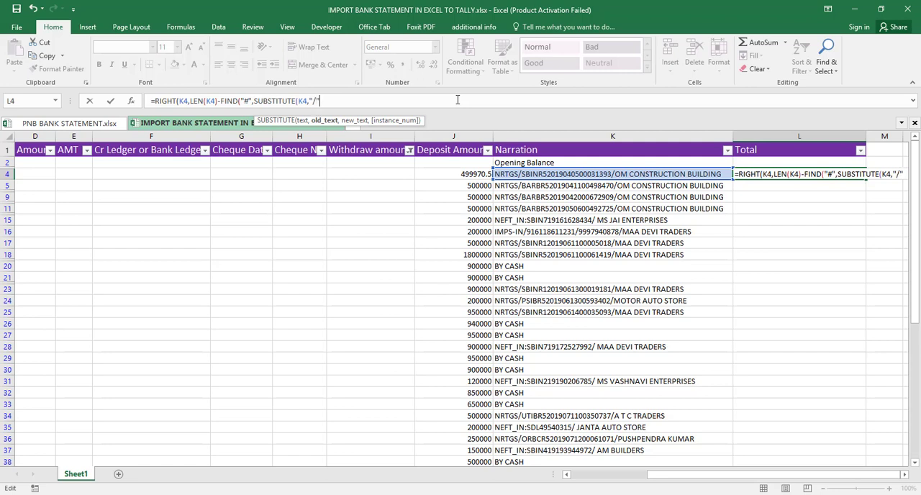
type("\",")
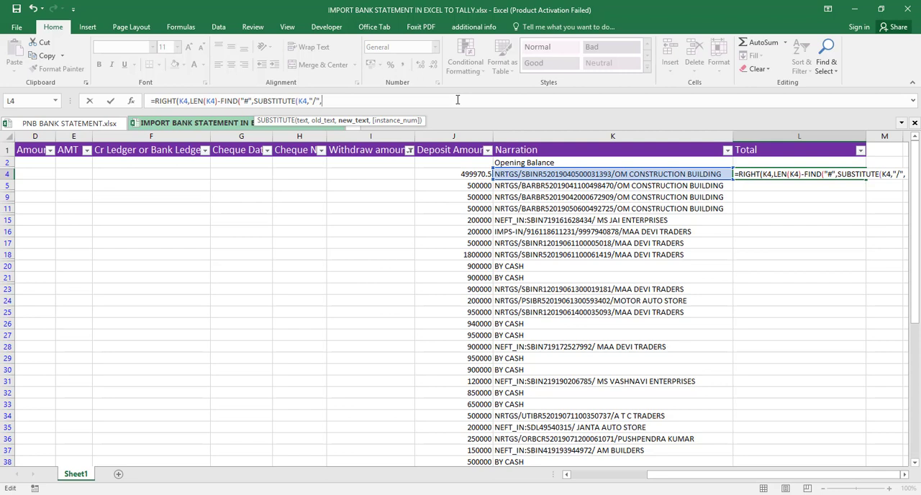
type("\"")
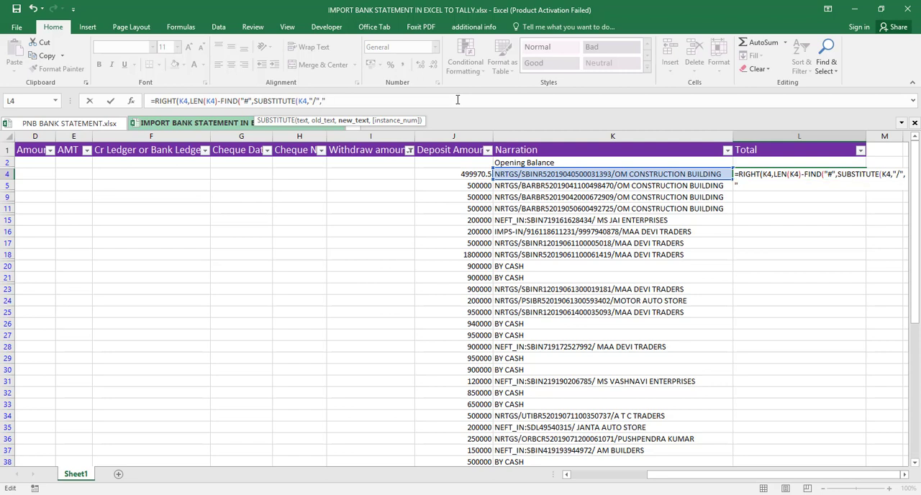
type("#\")")
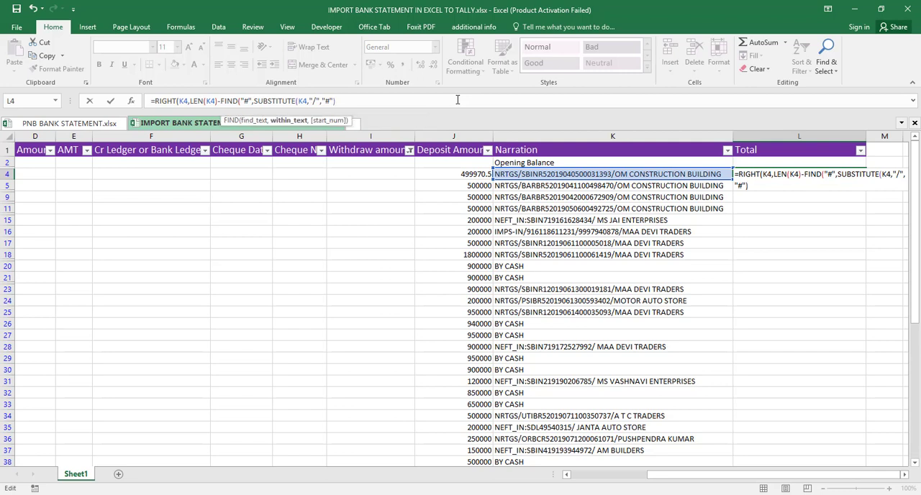
type(")")
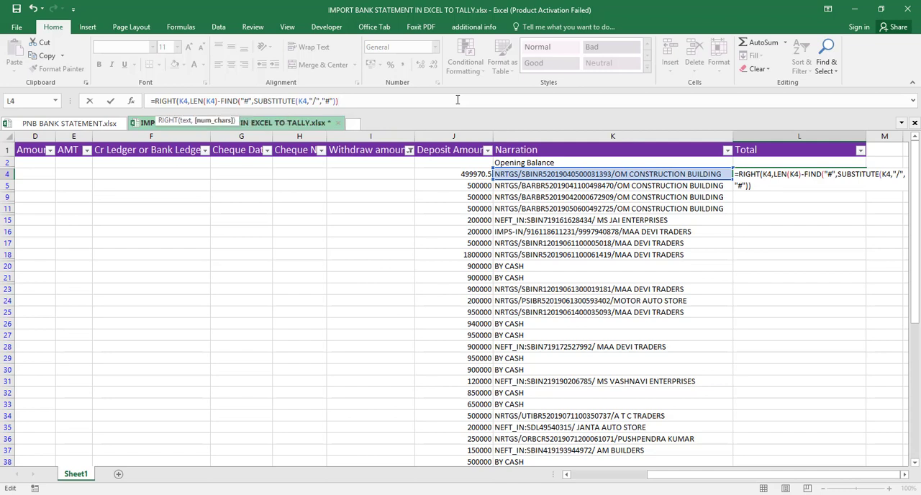
type(")")
key("Return")
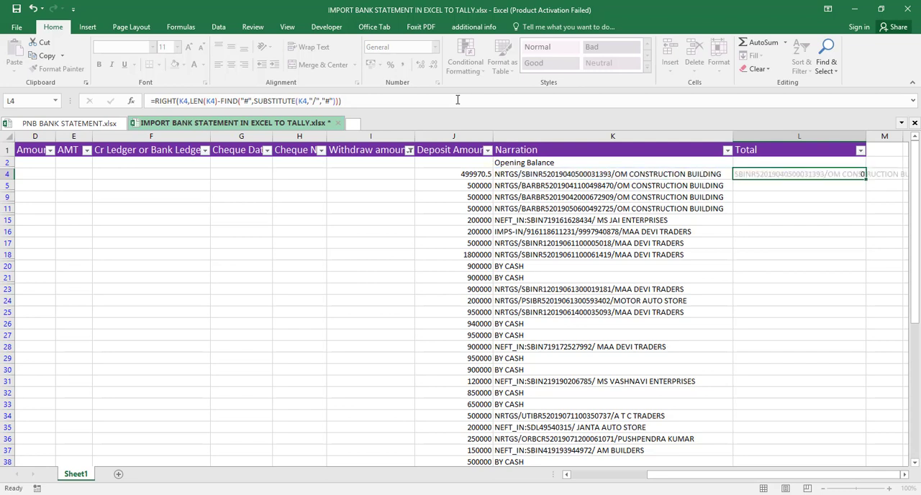
- Add 2 as the instance_num argument of SUBSTITUTE in the L4 formula and enter it
key("Up")
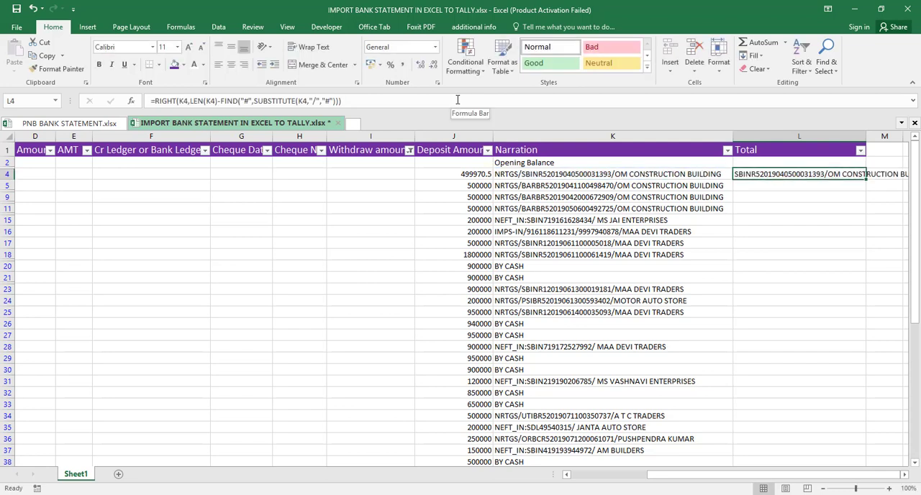
left_click(334, 101)
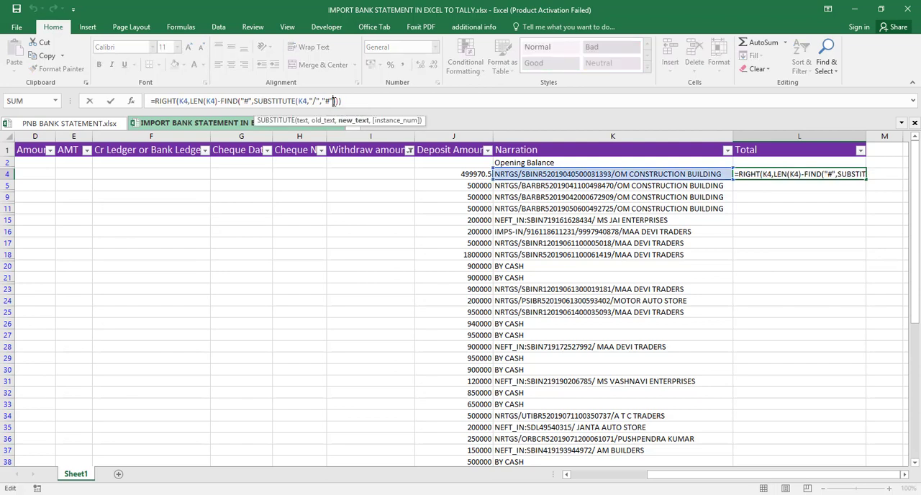
type(",2")
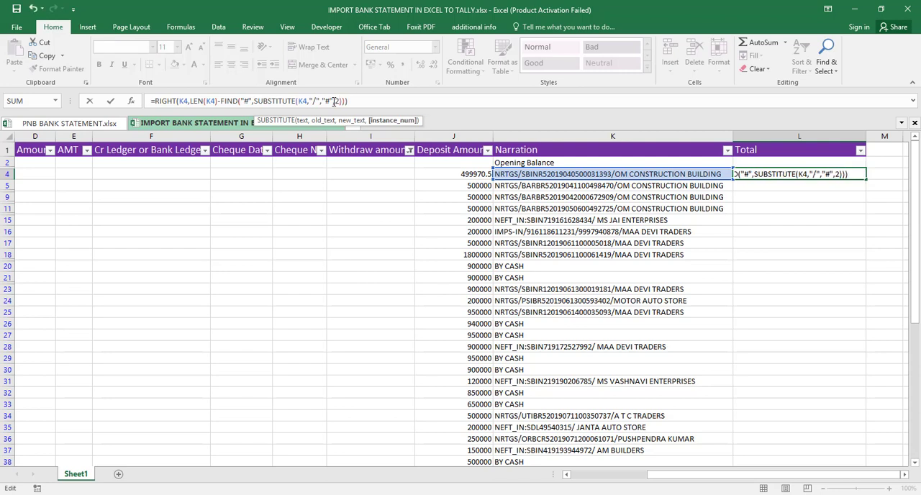
key("Return")
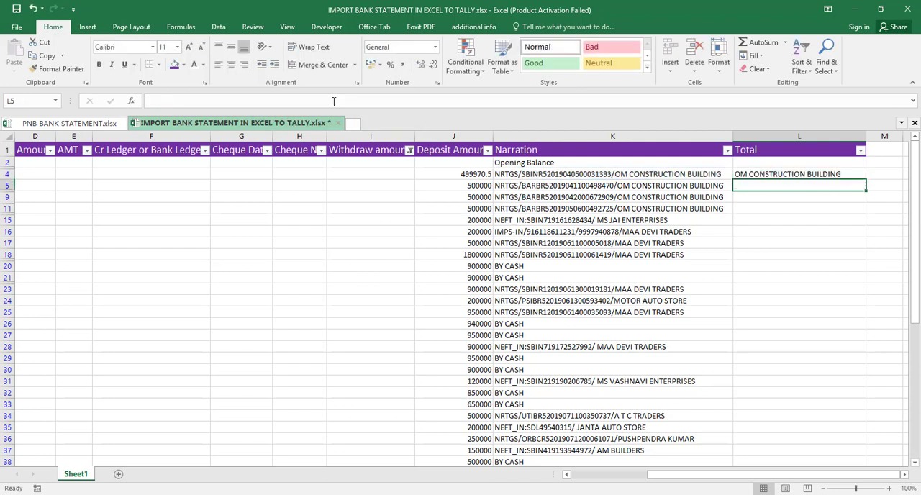
- Fill the L4 party-name formula down the Total column through L77
key("Up")
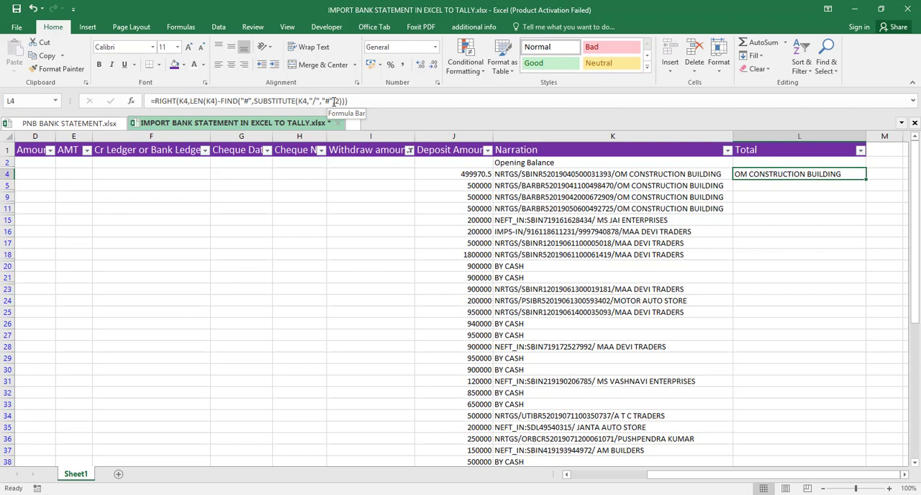
key("shift+Down")
key("shift+Down")
key("shift+Down")
key("shift+Down")
key("shift+Down")
key("shift+Down")
key("shift+Down")
key("shift+Down")
key("shift+Down")
key("shift+Down")
key("shift+Down")
key("shift+Down")
key("shift+Down")
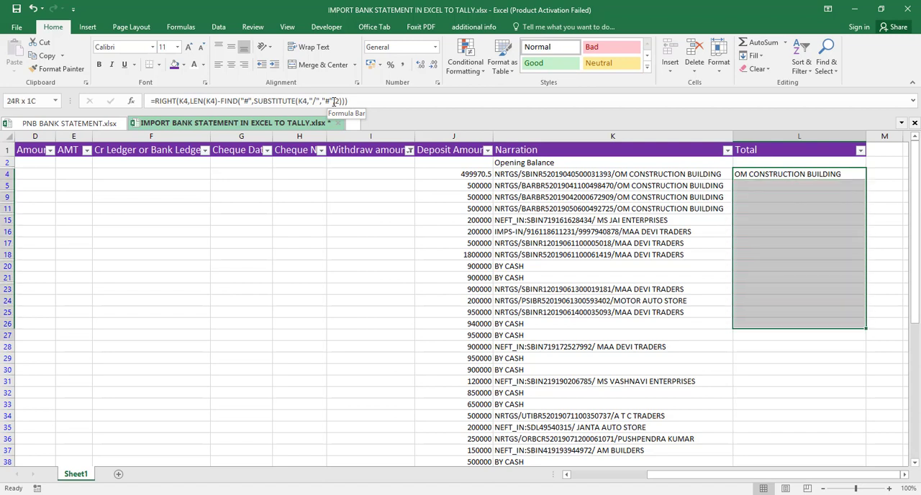
key("shift+Down")
key("shift+Down")
key("shift+Down")
key("shift+Down")
key("shift+Down")
key("shift+Down")
key("shift+Down")
key("shift+Down")
key("shift+Down")
key("shift+Down")
key("shift+Down")
key("shift+Down")
key("shift+Down")
key("shift+Down")
key("shift+Down")
key("shift+Down")
key("shift+Down")
key("shift+Down")
key("shift+Down")
key("shift+Down")
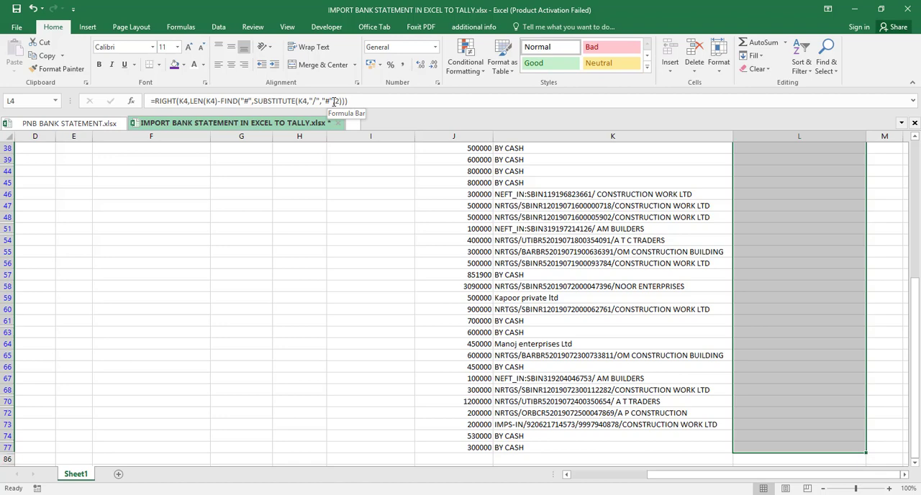
key("ctrl+d")
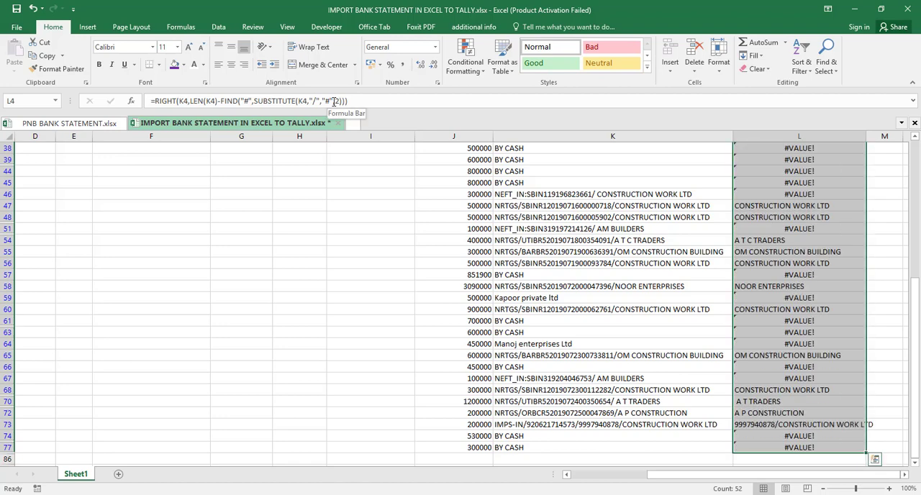
- Check the filled formula results in column L against the narrations in column K, down to the last entry
key("Down")
key("Down")
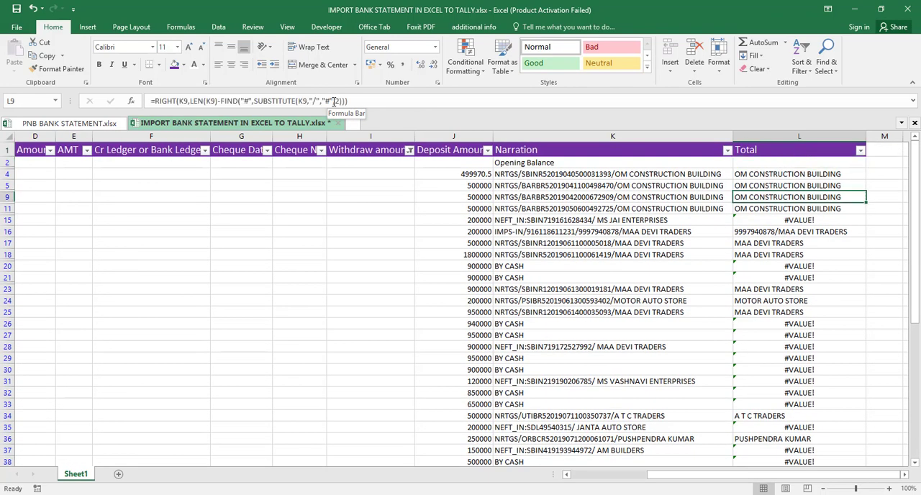
key("Down")
key("Down")
key("Down")
key("Down")
key("Down")
key("Down")
key("Down")
key("Down")
key("Down")
key("Down")
key("Down")
key("Down")
key("Down")
key("Down")
key("Down")
key("Down")
key("Down")
key("Down")
key("Down")
key("Down")
key("Down")
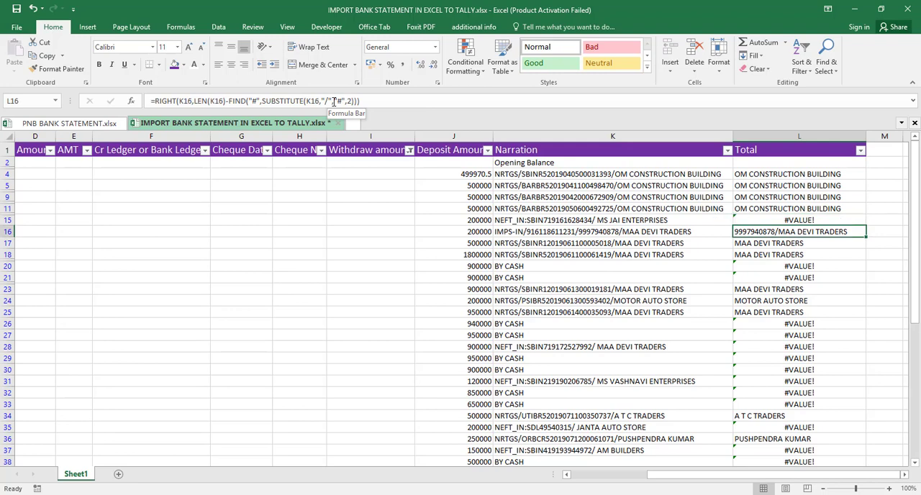
key("Down")
key("Down")
key("Down")
key("Down")
key("Down")
key("Down")
key("Down")
key("Down")
key("Down")
key("Down")
key("Down")
key("Down")
key("Down")
key("Down")
key("Down")
key("Down")
key("Down")
key("Down")
key("Down")
key("Down")
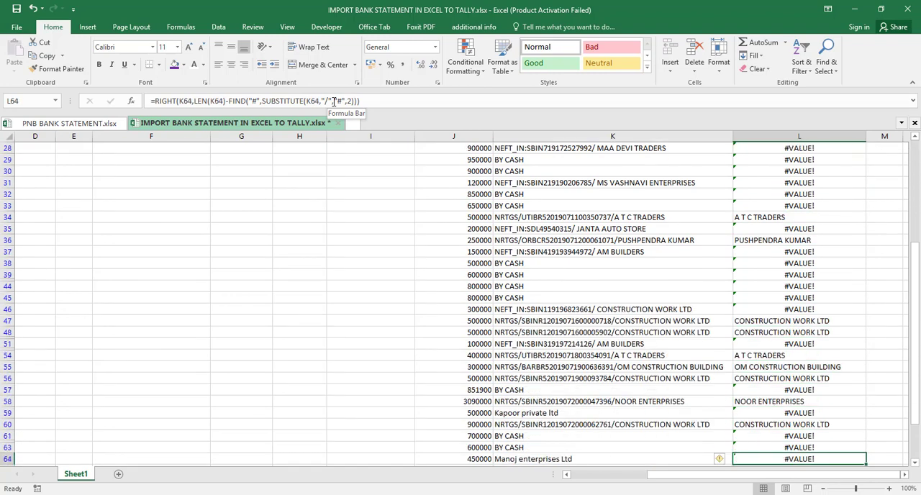
key("Down")
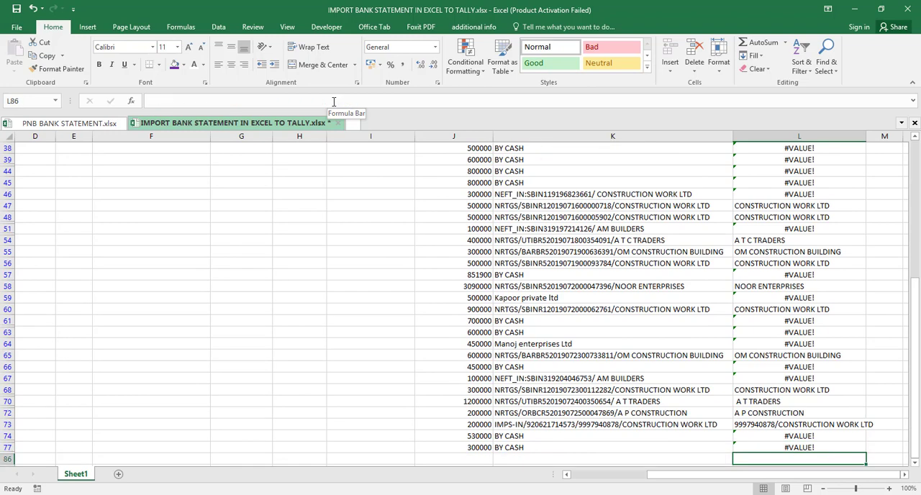
- Replace the formula in L20 with a direct reference to its Narration cell, =K20
key("Up")
key("Up")
key("Up")
key("Up")
key("Up")
key("Up")
key("Up")
key("Up")
key("Up")
key("Up")
key("Up")
key("Up")
key("Up")
key("Up")
key("Up")
key("Up")
key("Up")
key("Up")
key("Up")
key("Up")
key("Up")
key("Up")
key("Up")
key("Up")
key("Up")
key("Up")
key("Up")
key("Up")
key("Up")
key("Up")
key("Up")
key("Up")
key("Up")
key("Up")
key("Up")
key("Up")
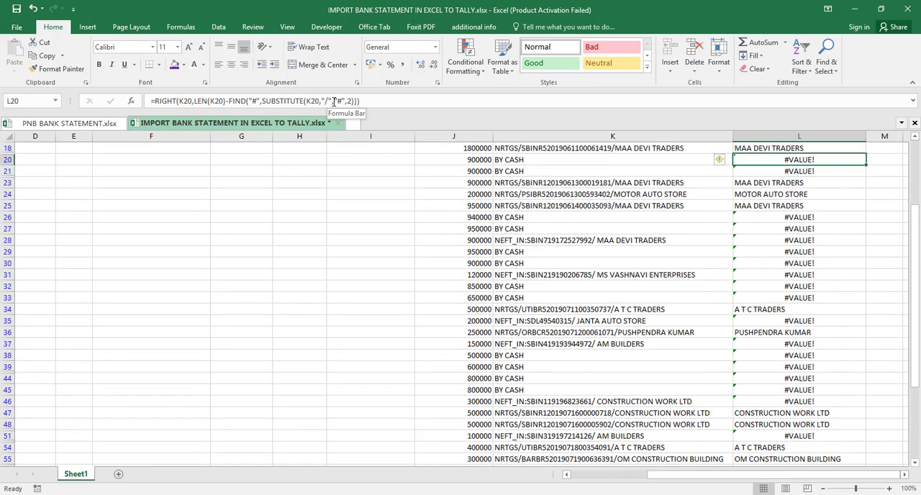
type("=")
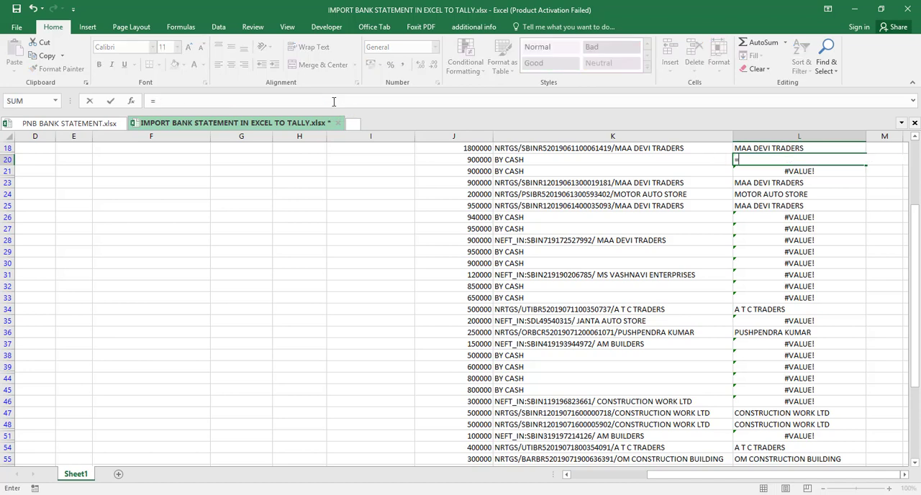
key("Left")
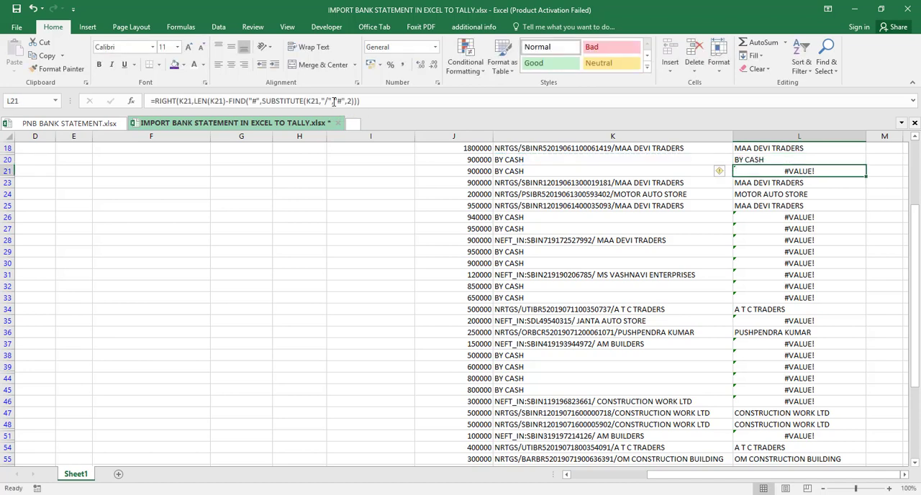
type("=")
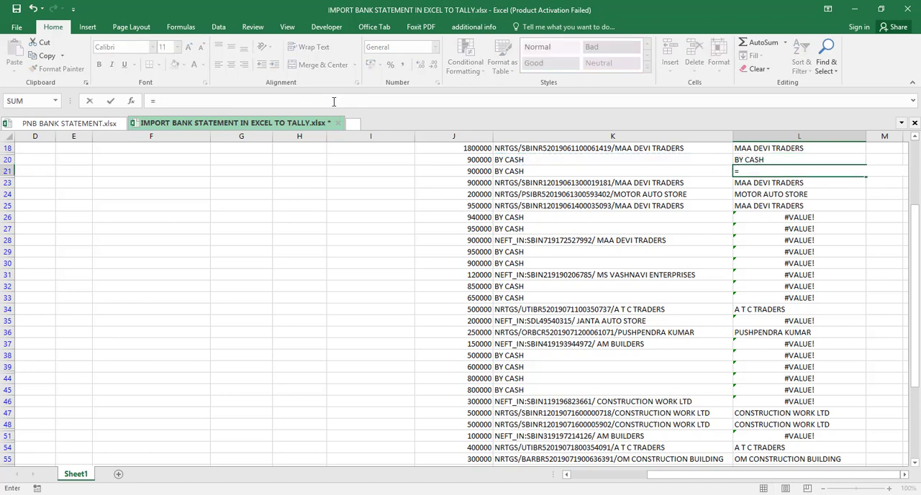
key("Left")
key("Down")
key("Down")
key("Down")
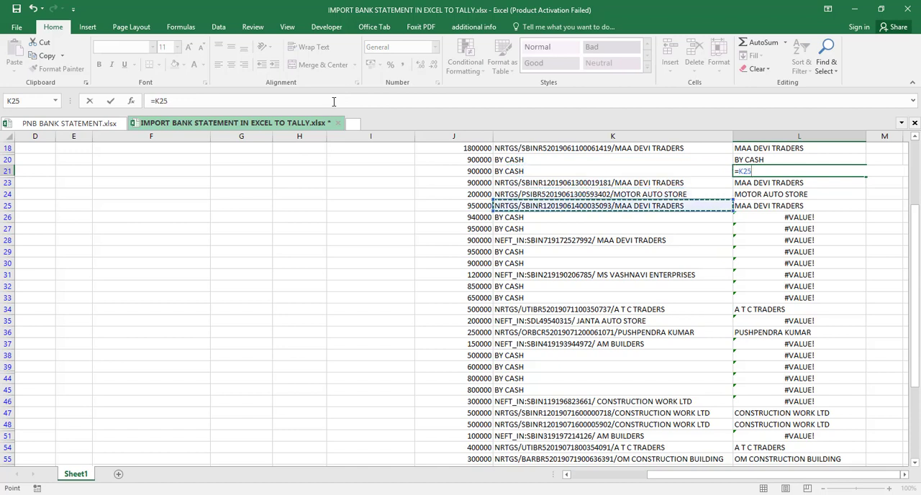
key("Down")
key("Right")
type("=")
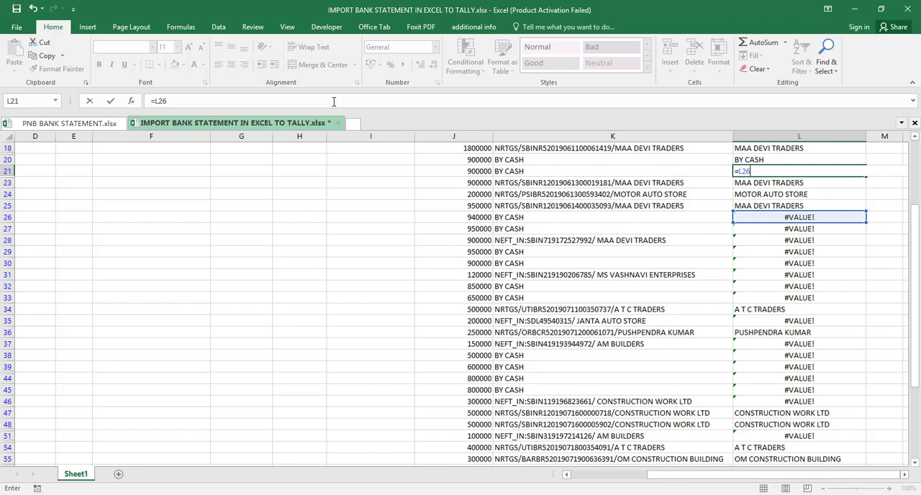
key("Return")
key("Up")
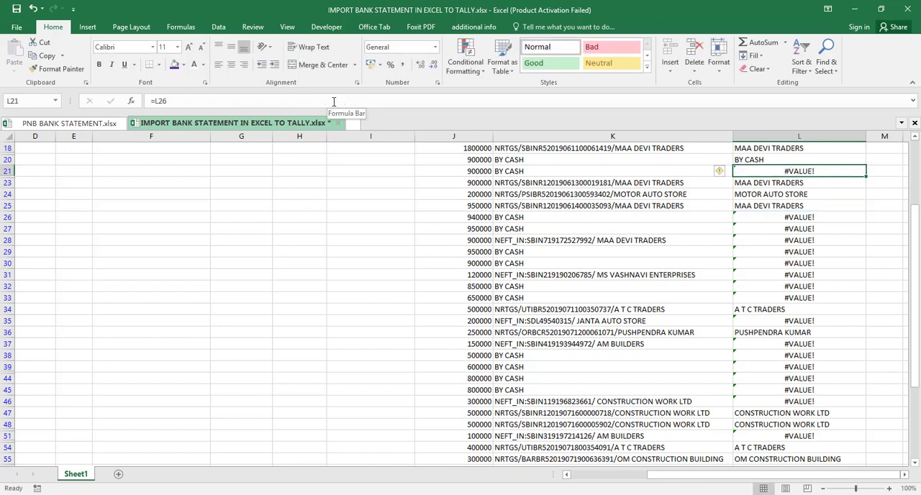
- Set L21 to a direct reference to its Narration cell, =K21
type("=")
key("Left")
key("Return")
key("Down")
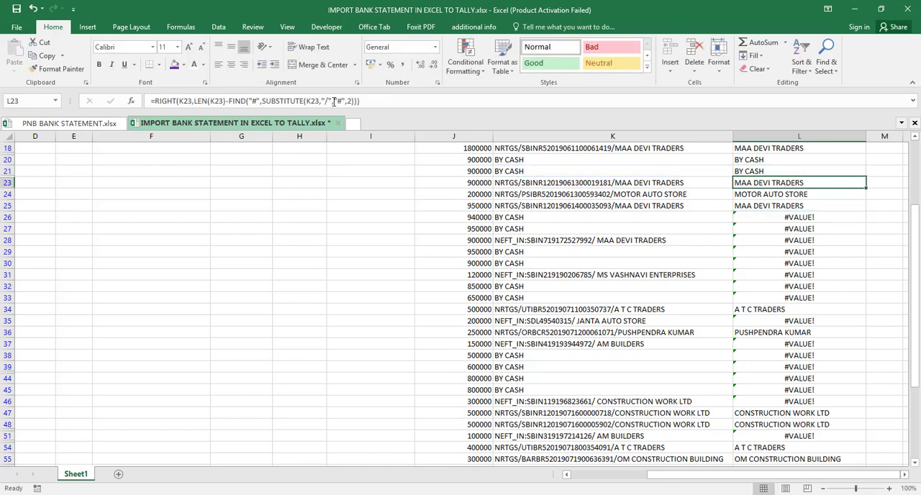
- Copy the L21 reference formula into L26:L27 for the BY CASH entries
key("Up")
key("Up")
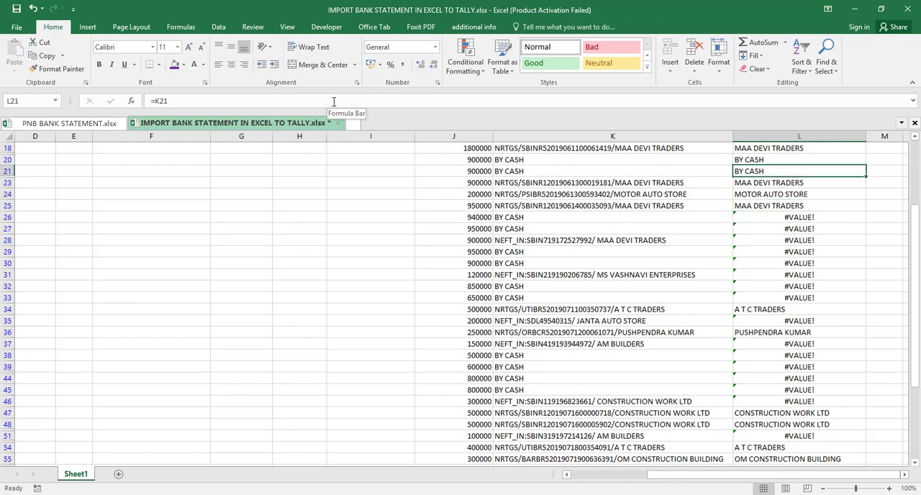
key("ctrl+c")
key("Down")
key("Down")
key("Down")
key("Down")
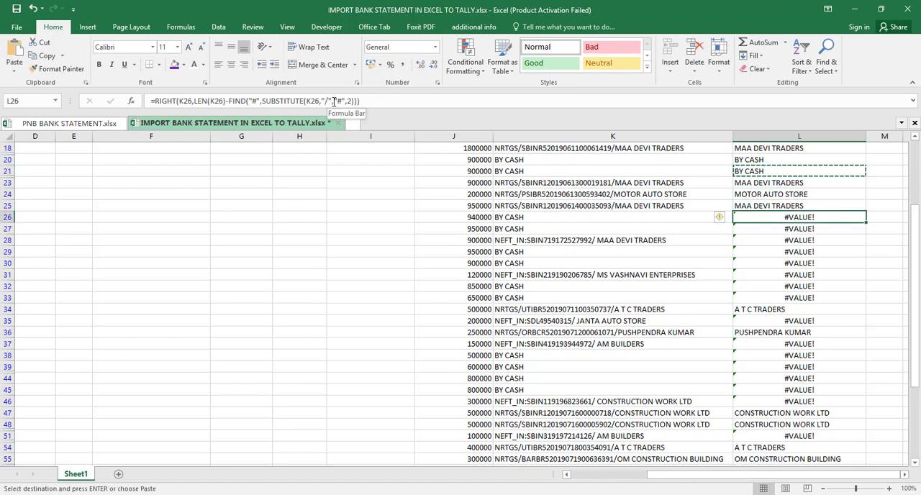
key("shift+Down")
key("ctrl+v")
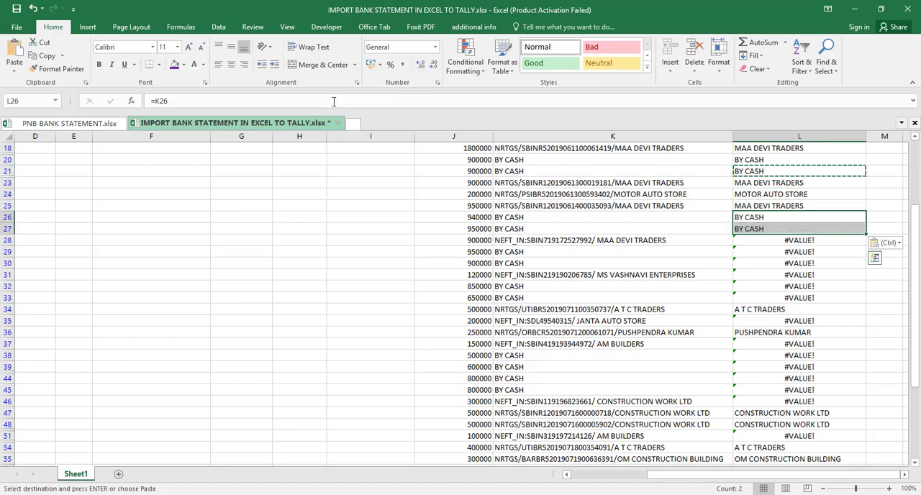
- Change SUBSTITUTE's instance_num to 1 in the L28 formula for the NEFT_IN narration and enter it
key("Down")
key("Down")
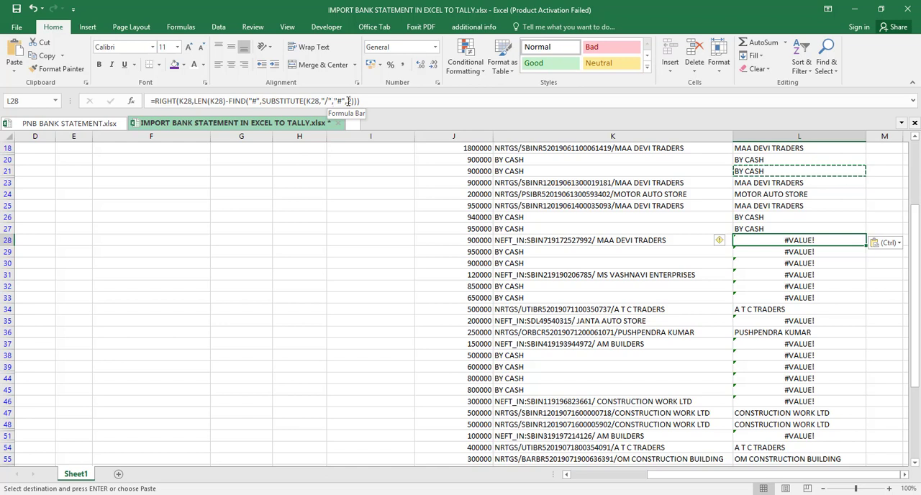
left_click(348, 101)
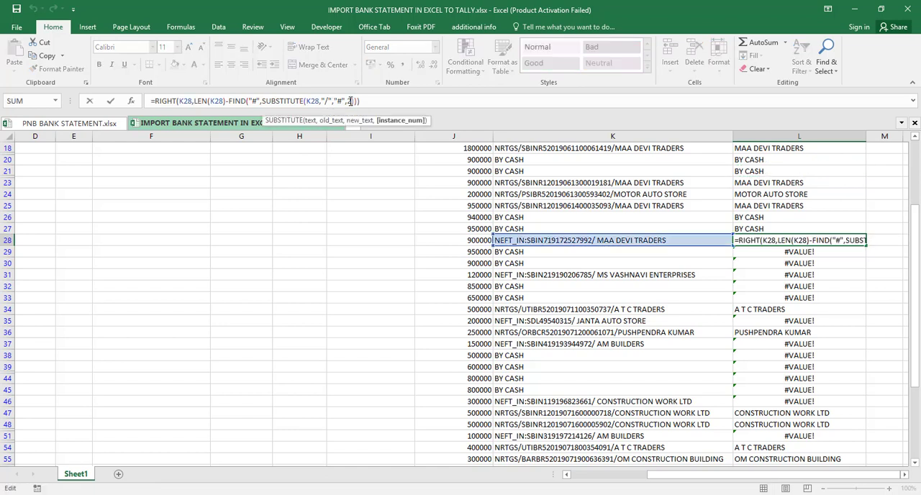
key("BackSpace")
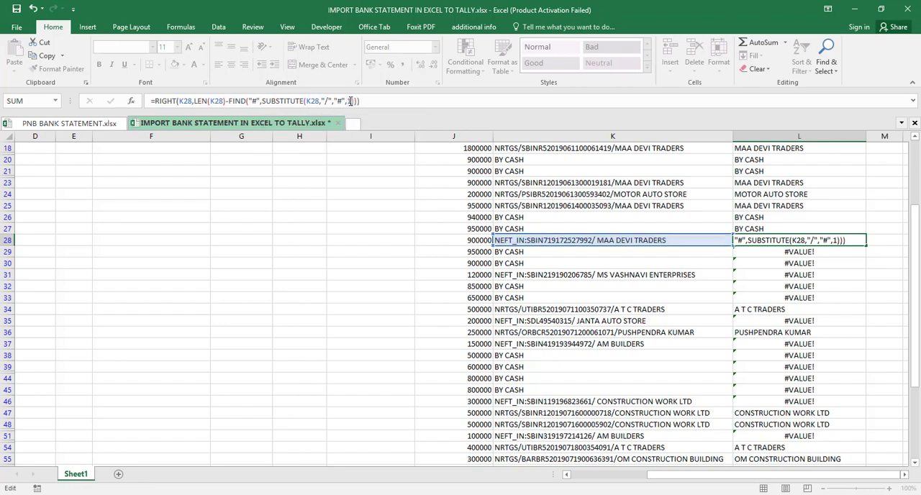
key("Return")
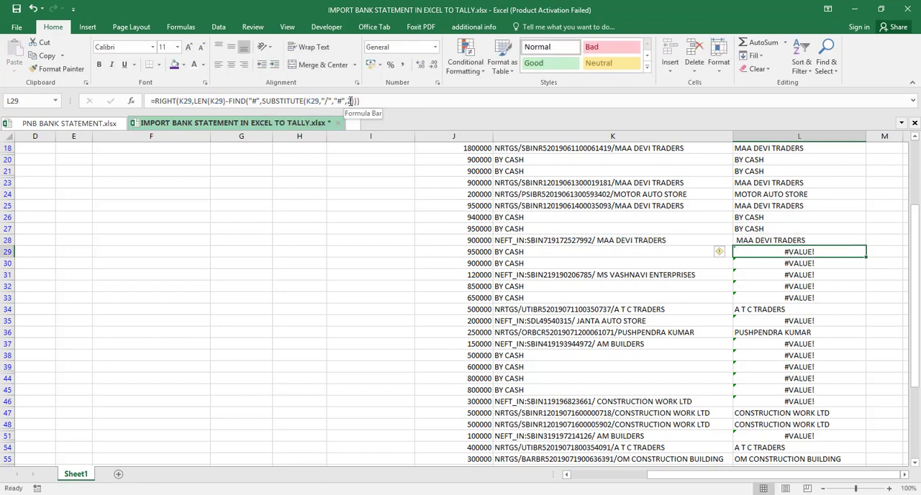
- Set L29 to =K29 and L30 to =K30, and change SUBSTITUTE's instance_num to 1 in the L31 formula
type("=")
key("Left")
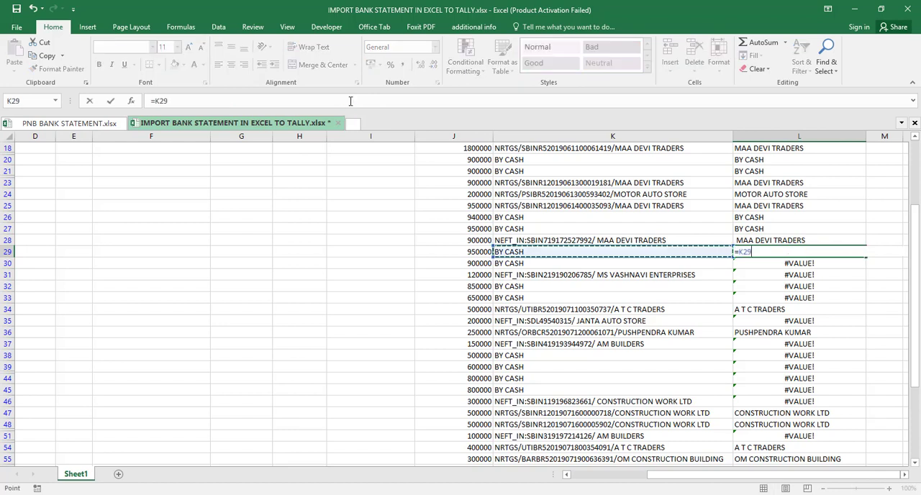
key("Return")
type("=")
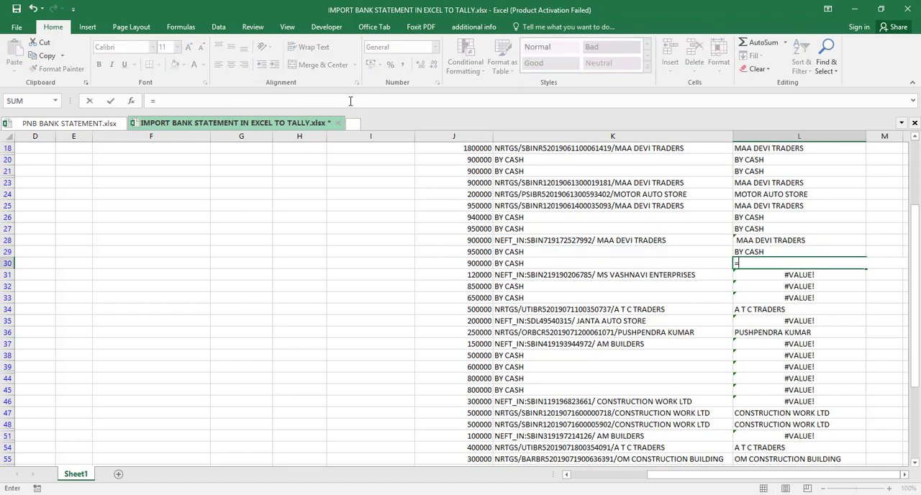
key("Left")
key("Return")
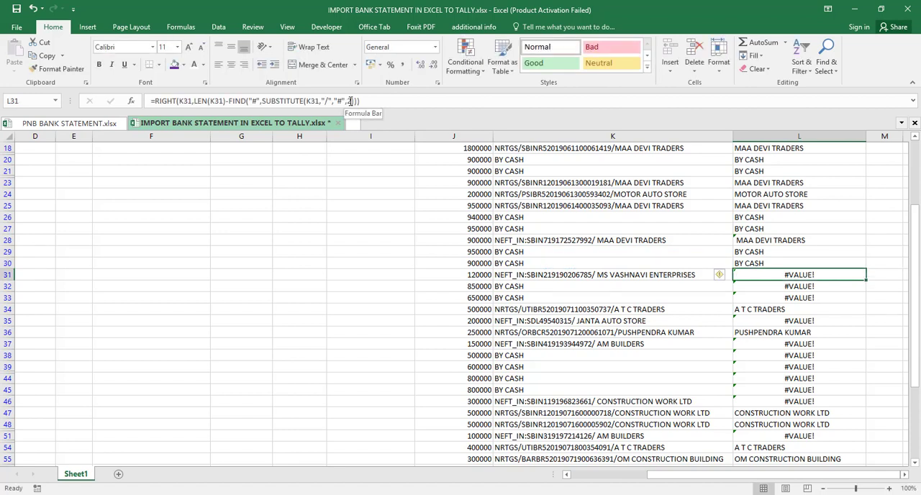
left_click(350, 101)
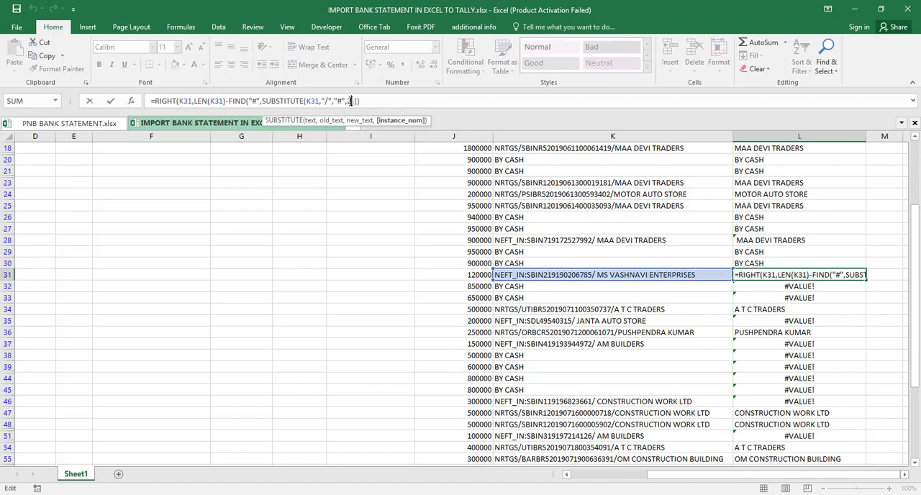
key("Return")
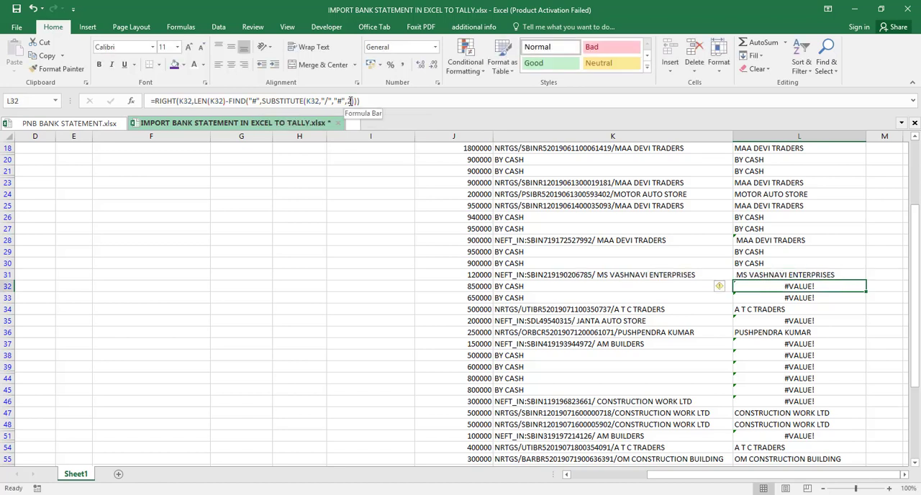
- Set L32 to =K32 and copy that reference formula into L33
type("=")
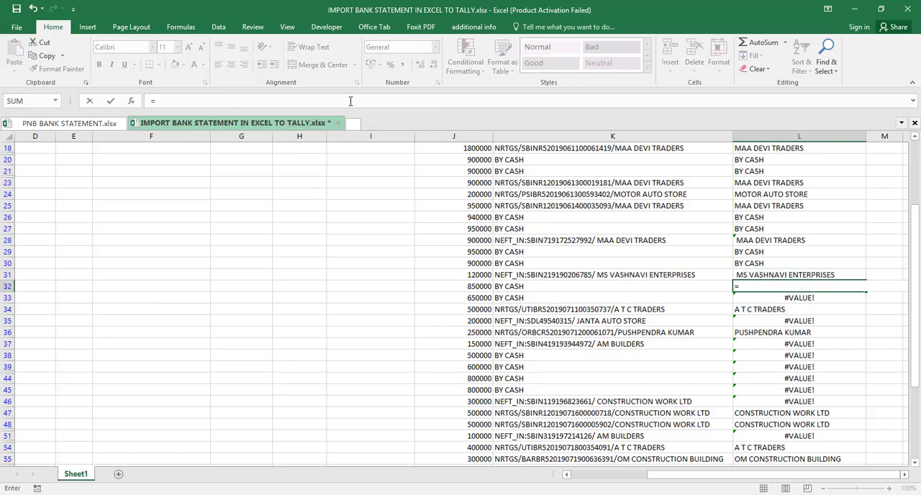
key("Left")
key("Return")
key("Up")
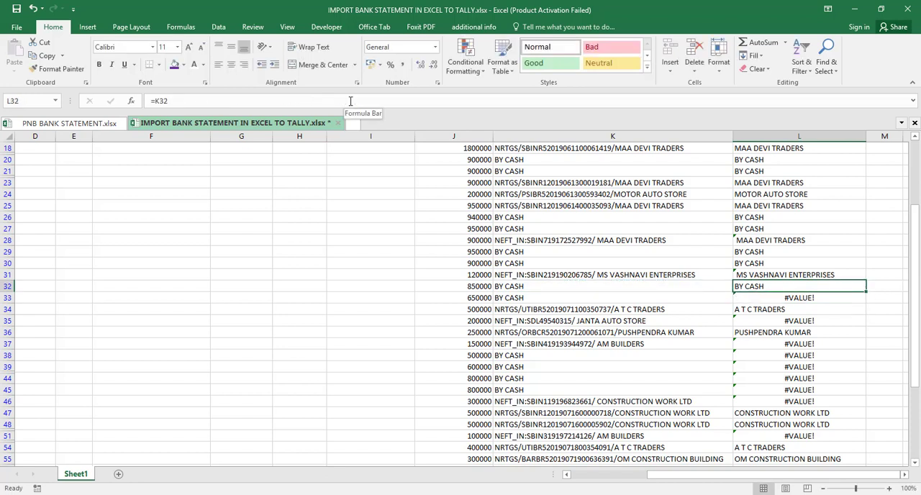
key("ctrl+c")
key("Down")
key("ctrl+v")
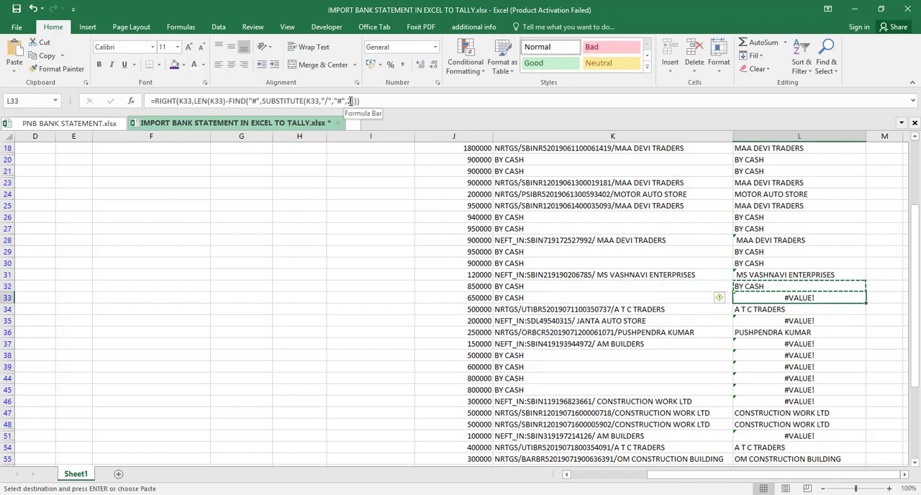
- Change SUBSTITUTE's instance_num to 1 in the L35 formula and enter it
key("Down")
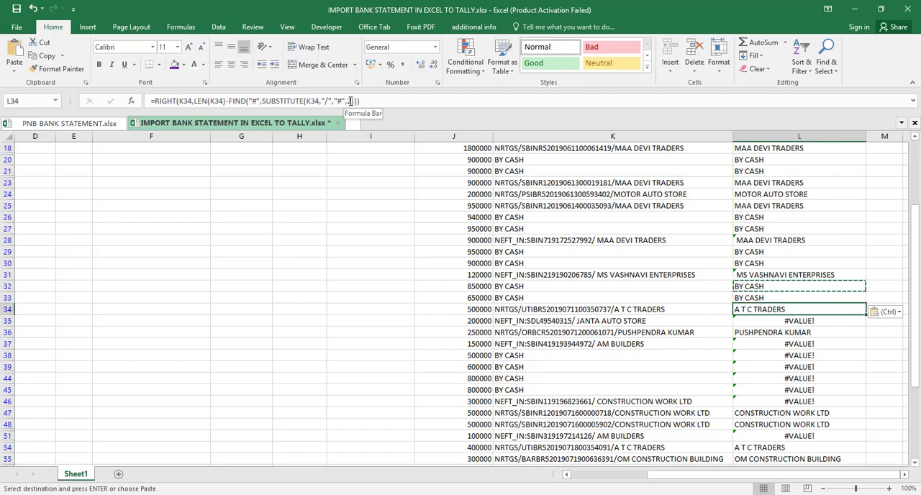
key("Down")
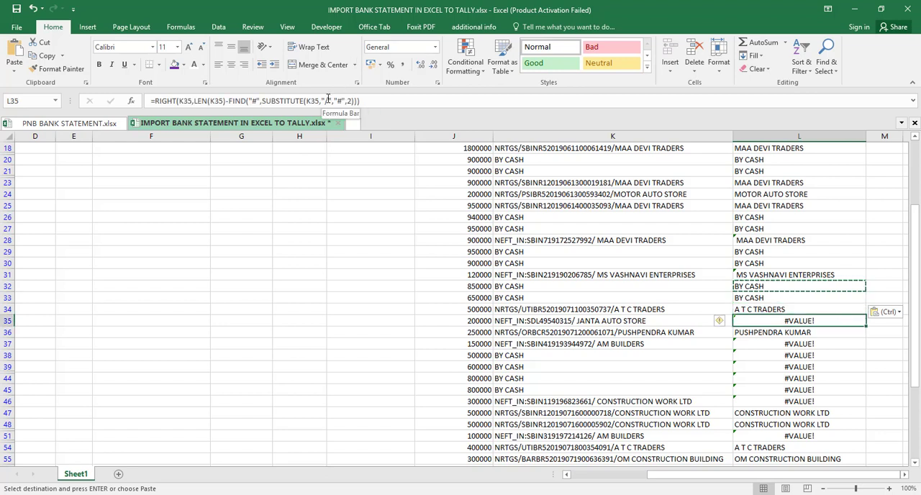
left_click(348, 101)
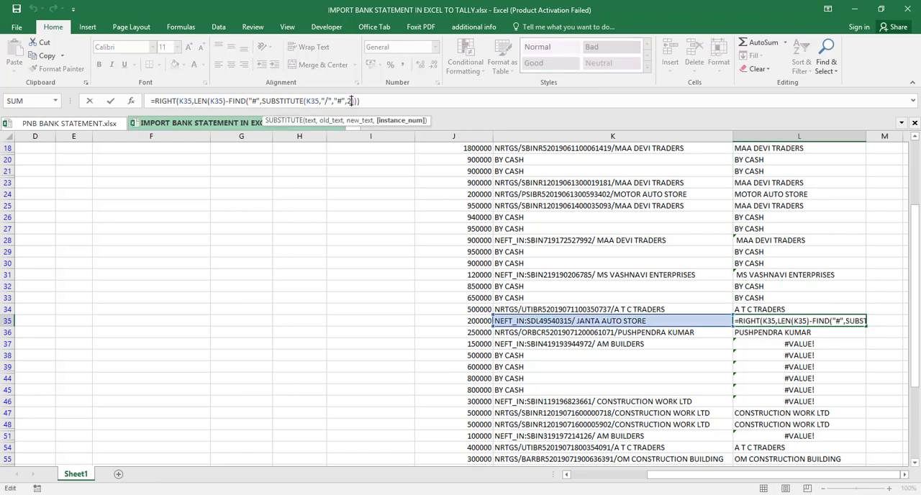
key("BackSpace")
key("Return")
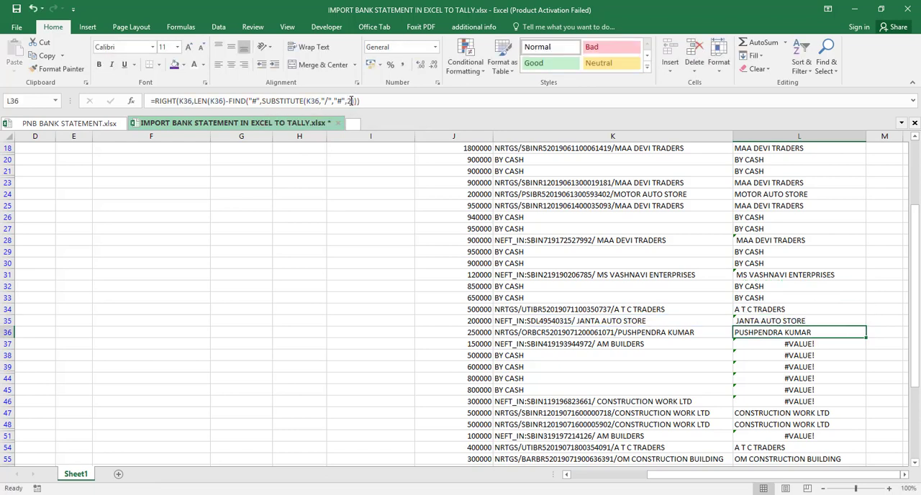
- Change SUBSTITUTE's instance_num to 1 in the L37 formula and enter it
key("Down")
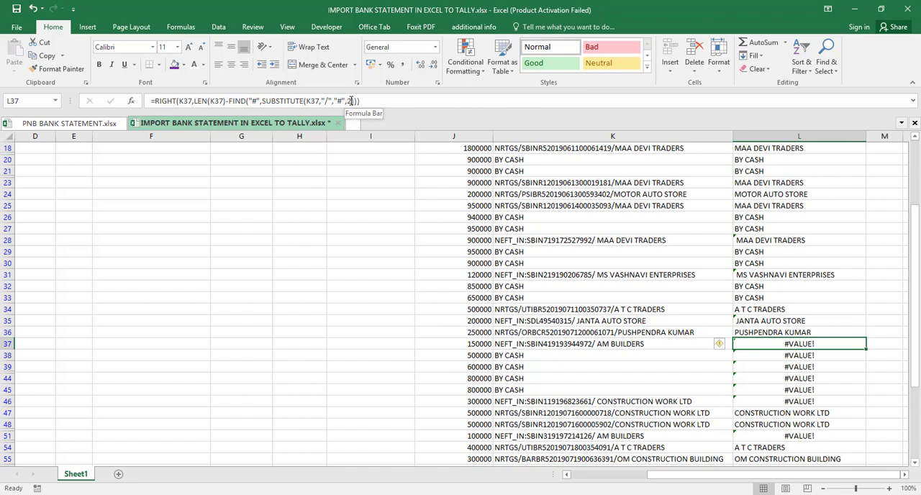
left_click(350, 101)
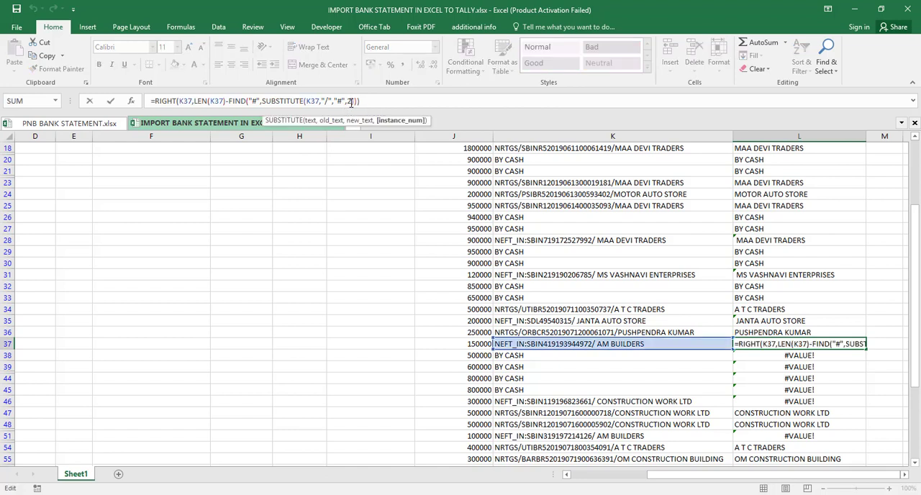
key("BackSpace")
type("1")
key("Return")
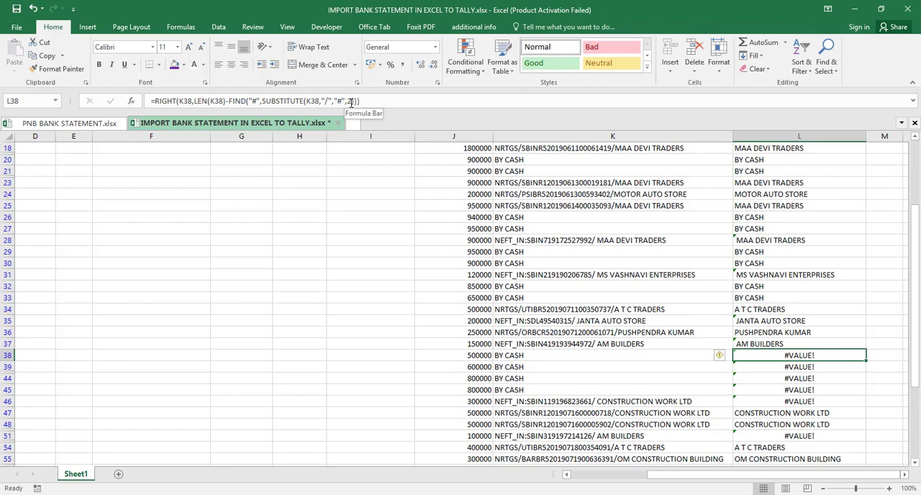
- Replace the L38 formula with the direct reference =K38
type("=")
key("Left")
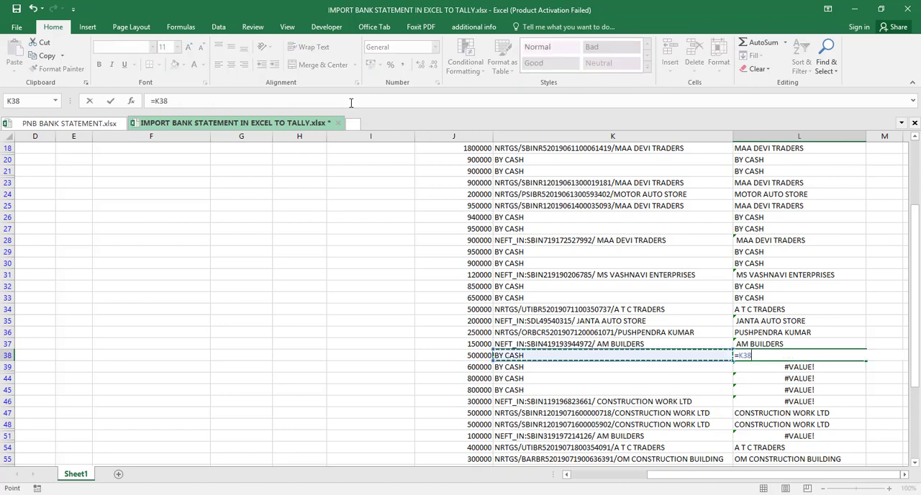
key("Return")
- Try copying the L38 reference formula into the visible cells L39 to L46, and undo the paste
key("Up")
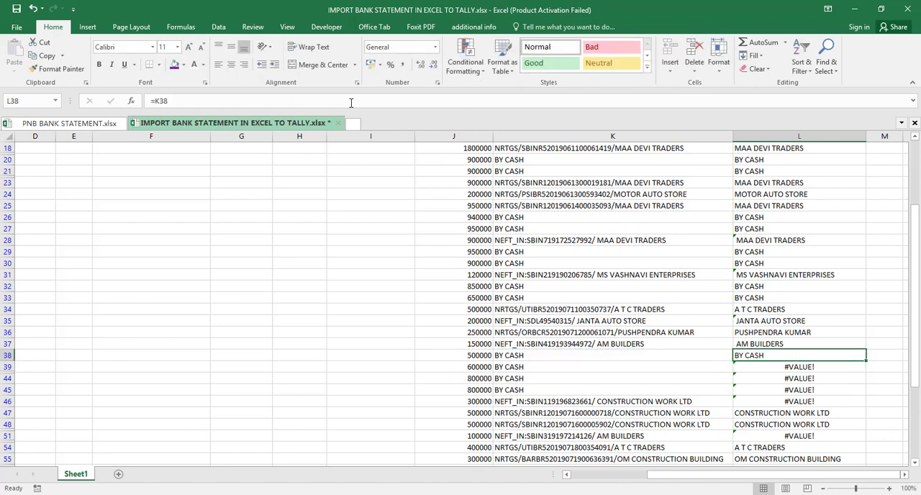
key("ctrl+c")
key("Down")
key("shift+Down")
key("shift+Down")
key("shift+Down")
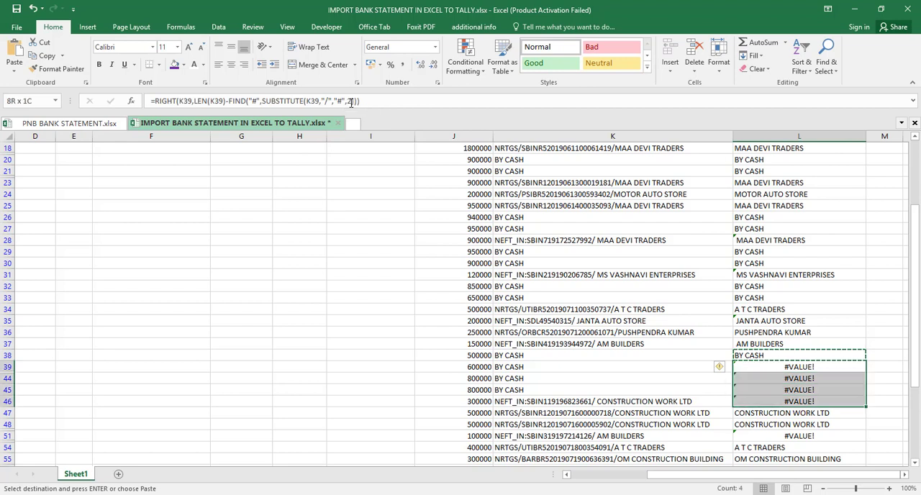
key("ctrl+v")
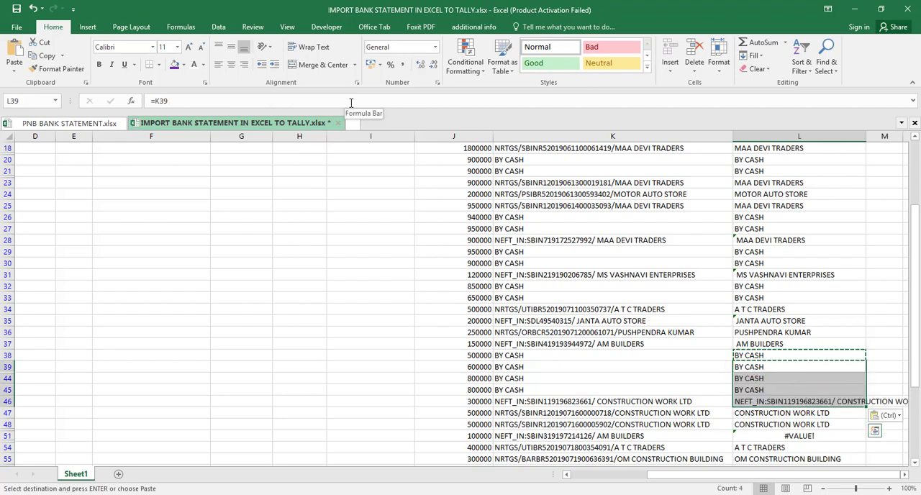
key("Down")
key("Down")
key("Down")
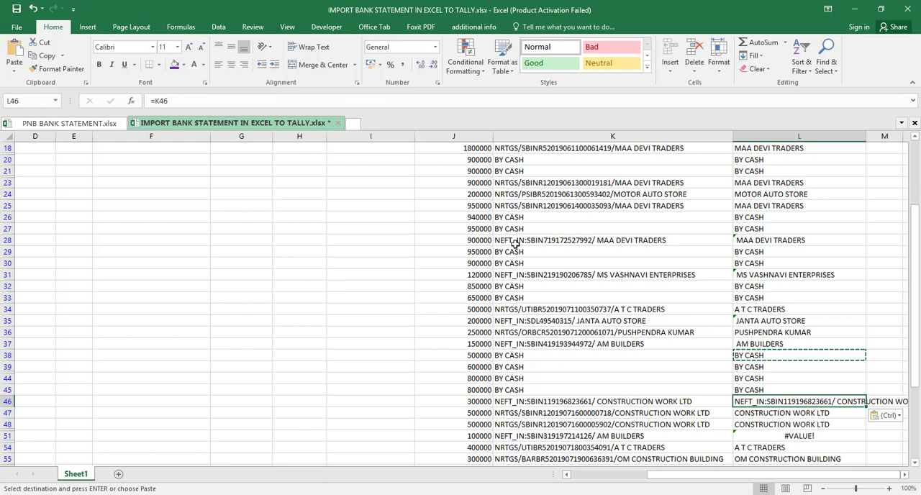
key("ctrl+z")
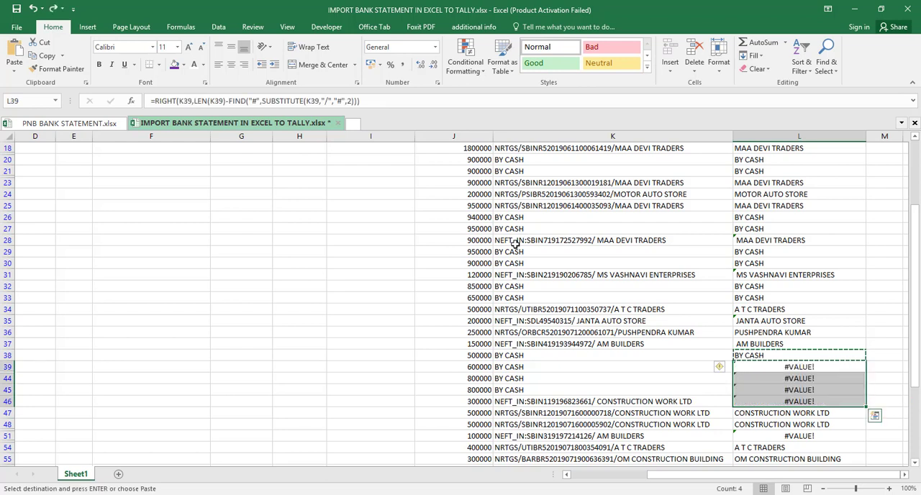
key("shift+Up")
key("Escape")
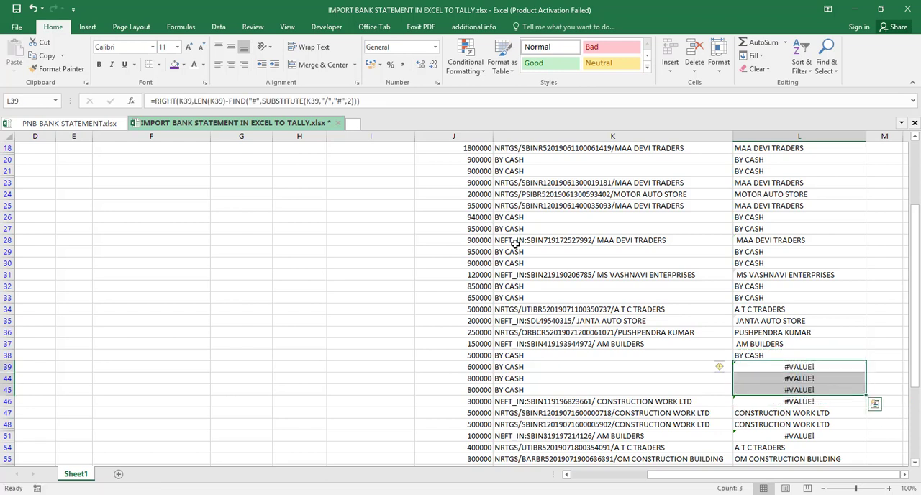
- Fill the L38 reference formula down through L45 for the BY CASH rows
key("Up")
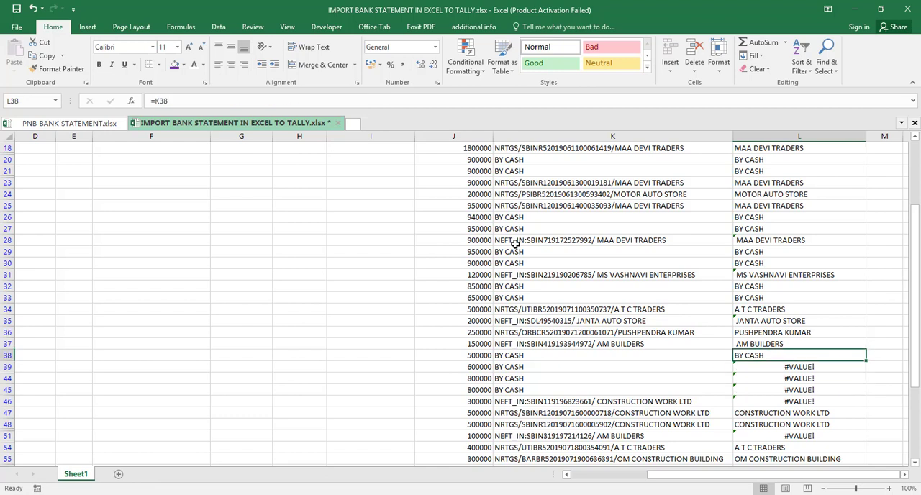
key("shift+Down")
key("shift+Down")
key("shift+Down")
key("shift+Down")
key("shift+Down")
key("shift+Down")
key("shift+Down")
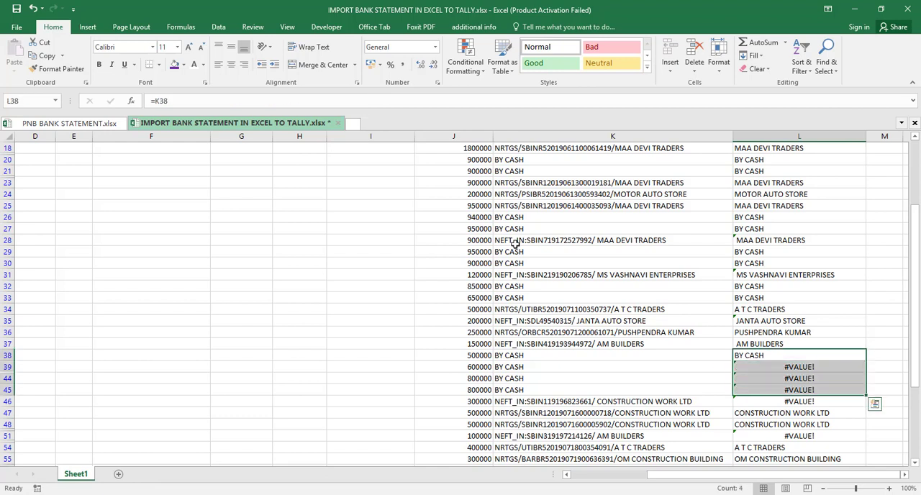
key("ctrl+d")
- Change SUBSTITUTE's instance_num to 1 in the L46 formula for the NEFT_IN narration
key("Down")
key("Down")
key("Down")
key("Down")
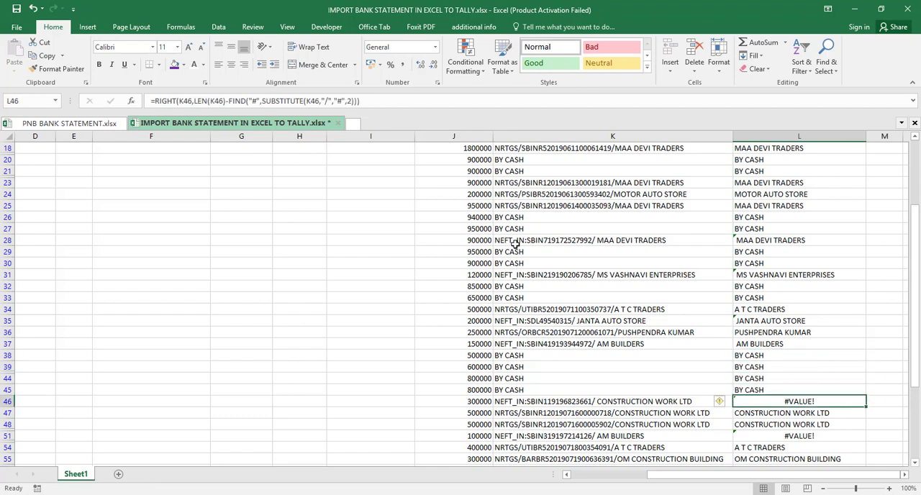
left_click(351, 102)
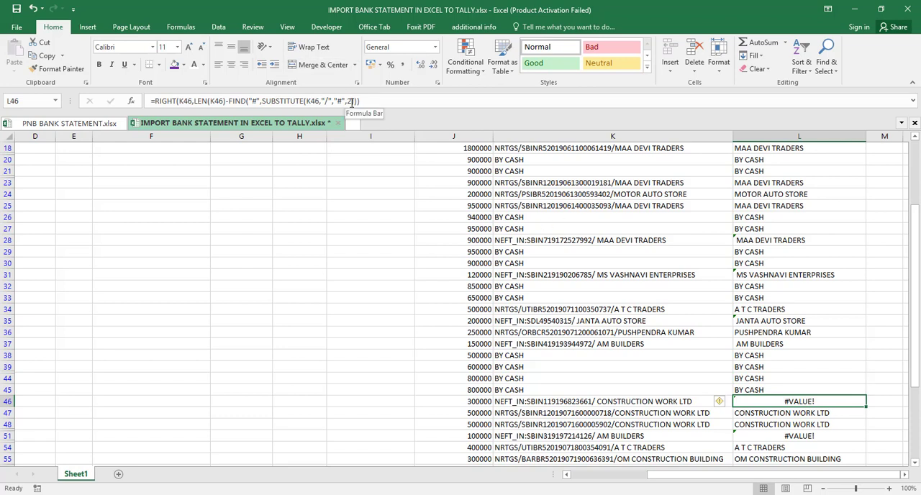
key("Return")
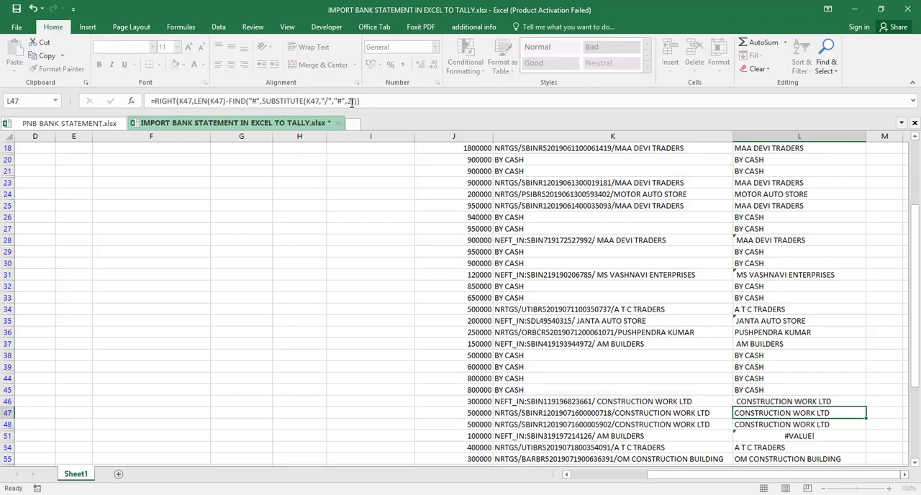
- Change SUBSTITUTE's instance_num to 1 in the L51 formula and enter it
key("Down")
key("Down")
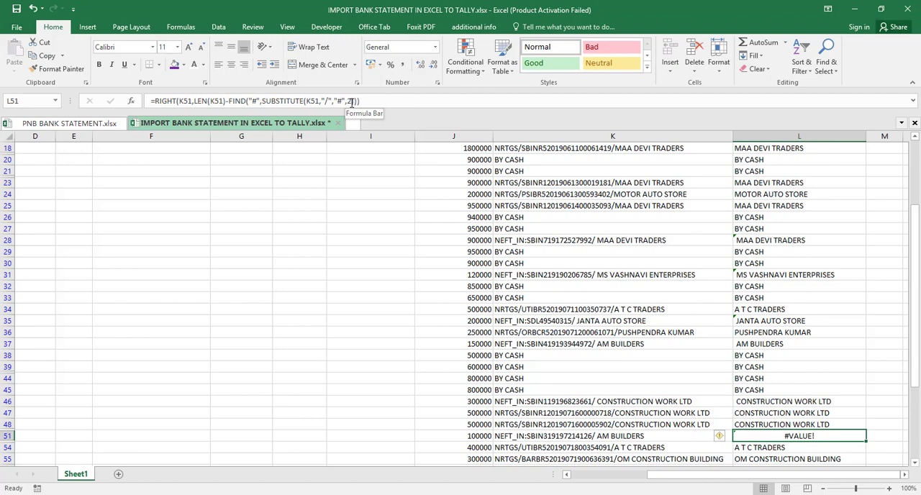
left_click(351, 101)
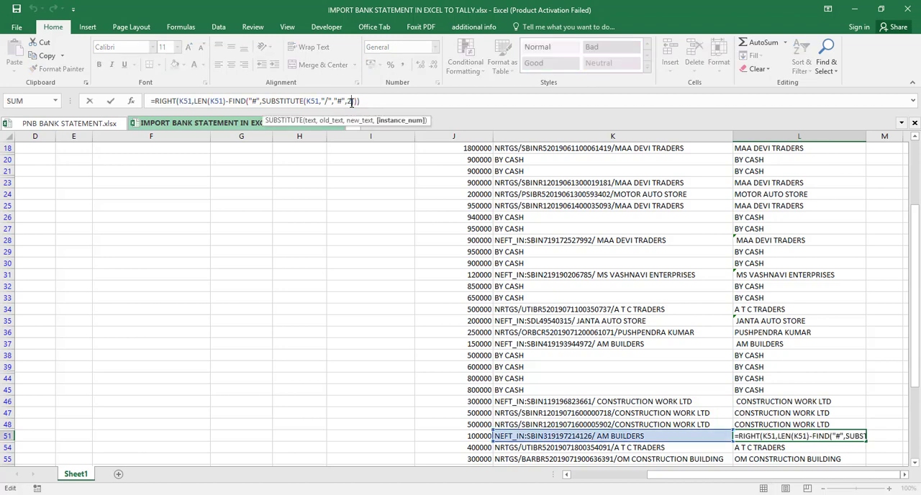
key("BackSpace")
type("1")
key("Return")
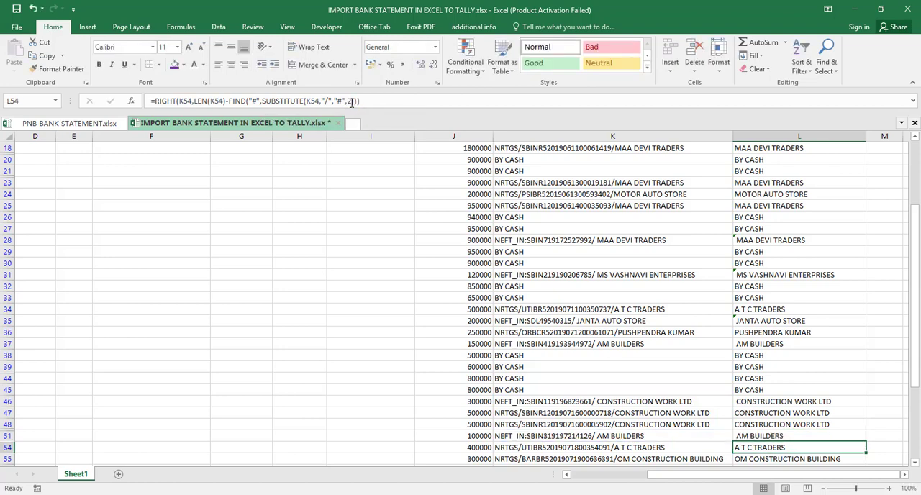
- Remove the space before AM BUILDERS in the K51 narration
key("Down")
key("Down")
key("Up")
key("Up")
key("Up")
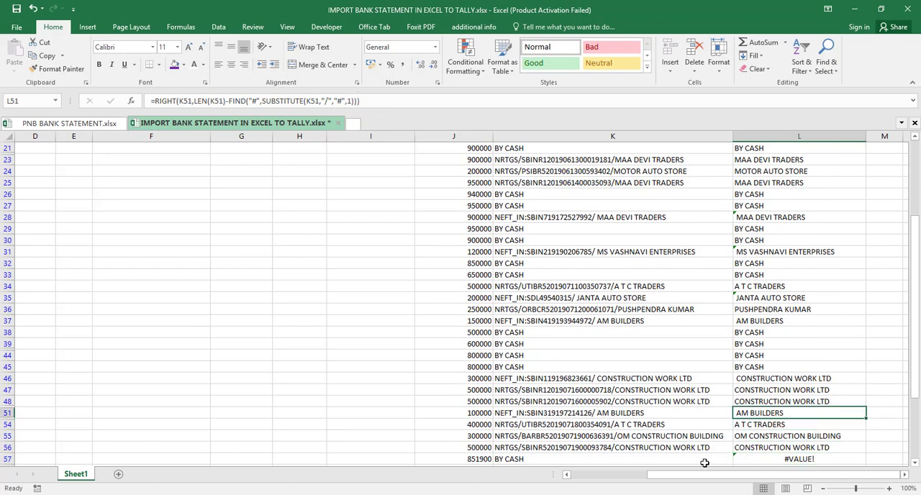
double_click(598, 413)
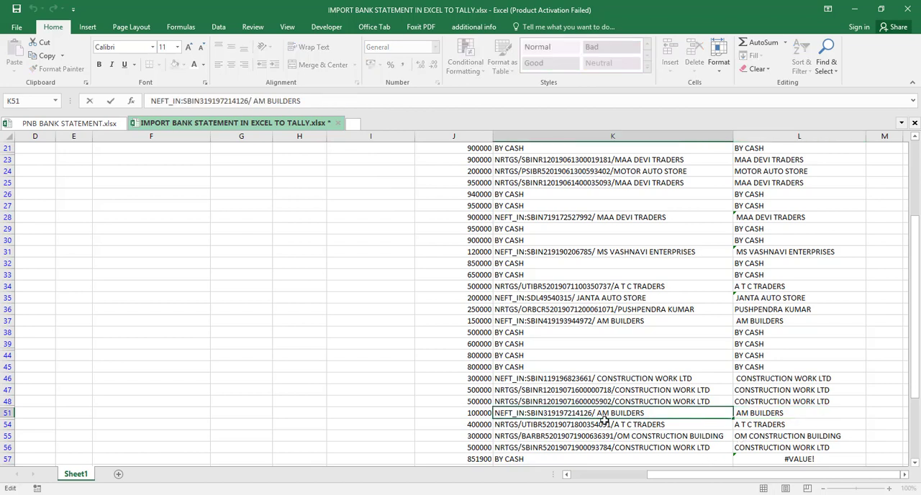
key("Return")
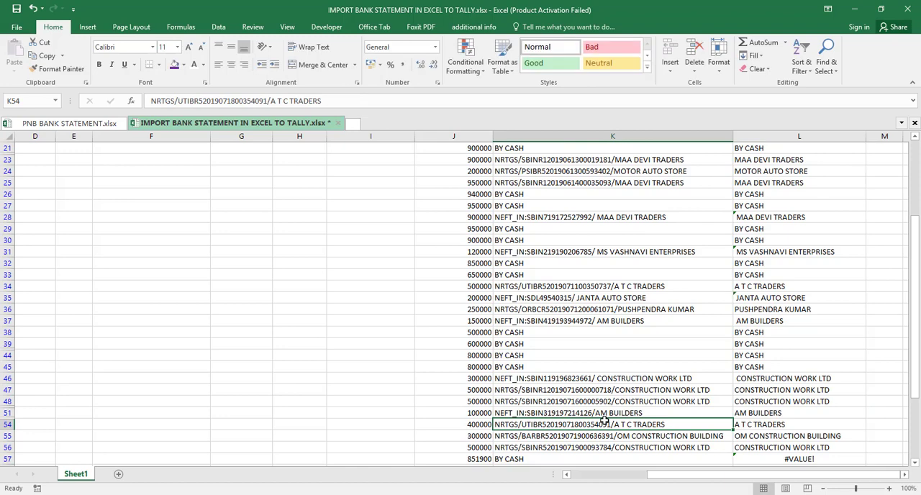
- Replace the L57 formula with the direct reference =K57 for the BY CASH row
key("Down")
key("Down")
key("Down")
key("Down")
key("Down")
key("Down")
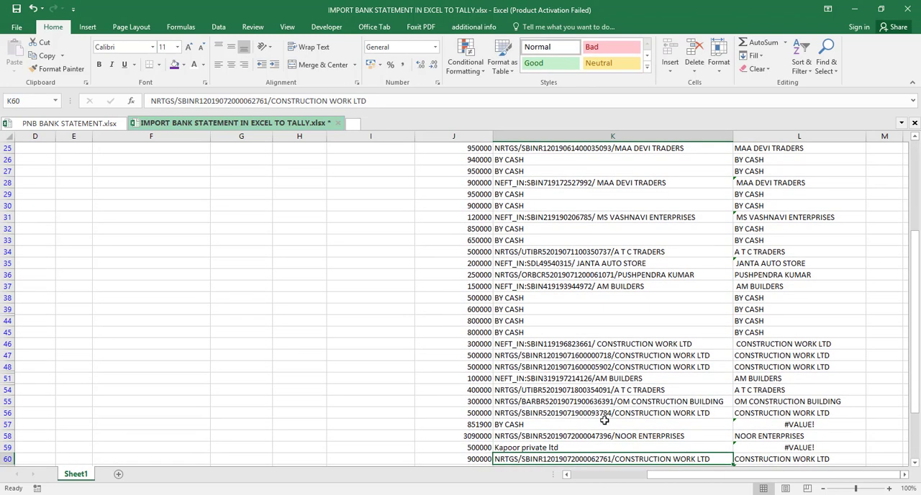
key("Up")
key("Up")
key("Up")
key("Right")
type("=")
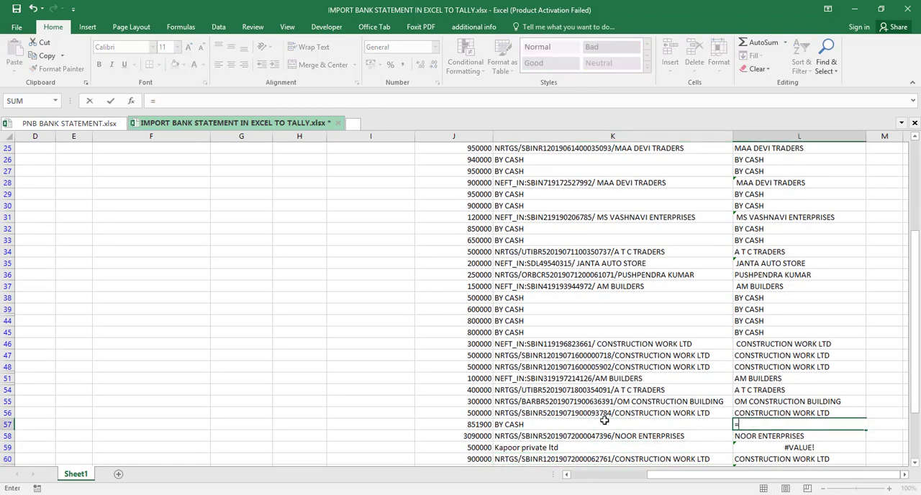
key("Left")
key("Return")
- Replace the L59 formula with the direct reference =K59
key("Down")
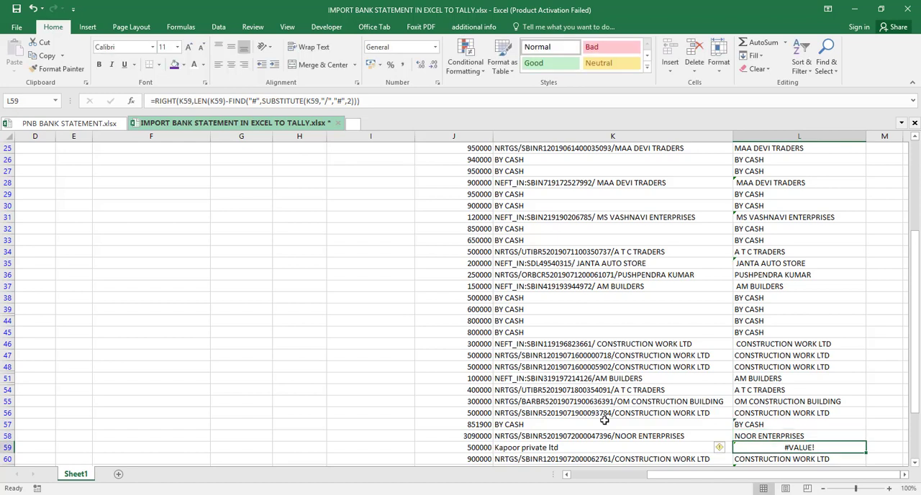
type("=")
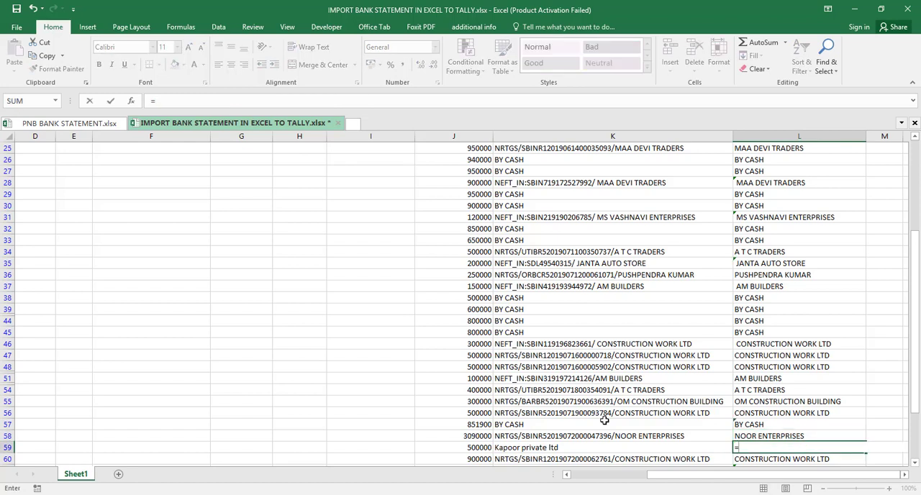
key("Left")
key("Down")
key("Down")
key("Up")
key("Up")
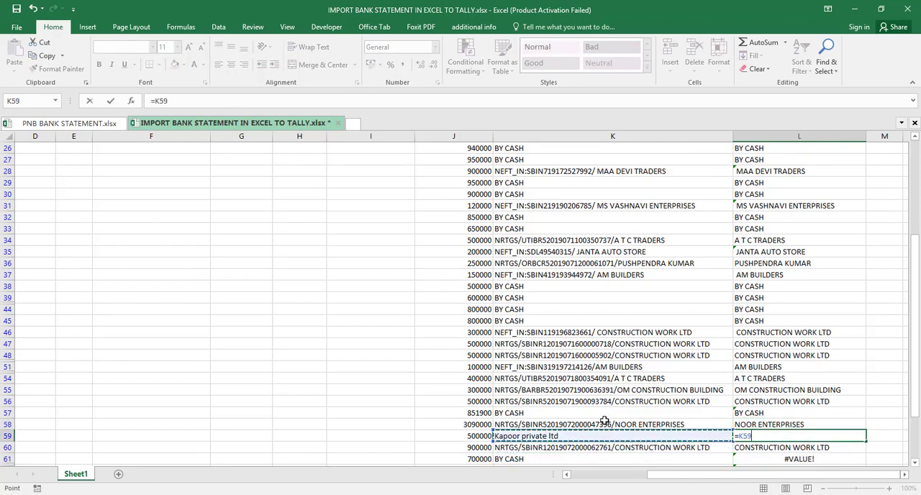
key("Return")
- Replace the L61 formula with the direct reference =K61 for the BY CASH row
key("Down")
key("Down")
key("Down")
key("Down")
key("Down")
key("Down")
key("Down")
key("Down")
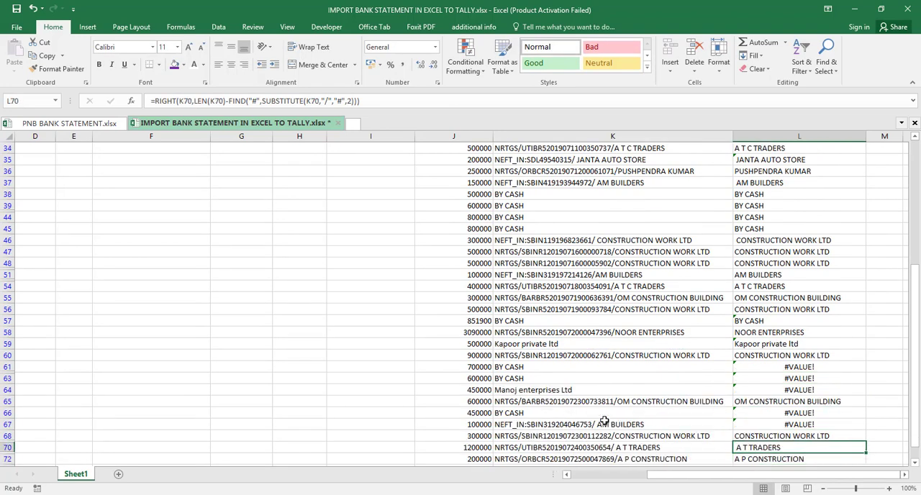
key("Up")
key("Up")
key("Up")
key("Up")
key("Up")
key("Up")
key("Up")
type("=")
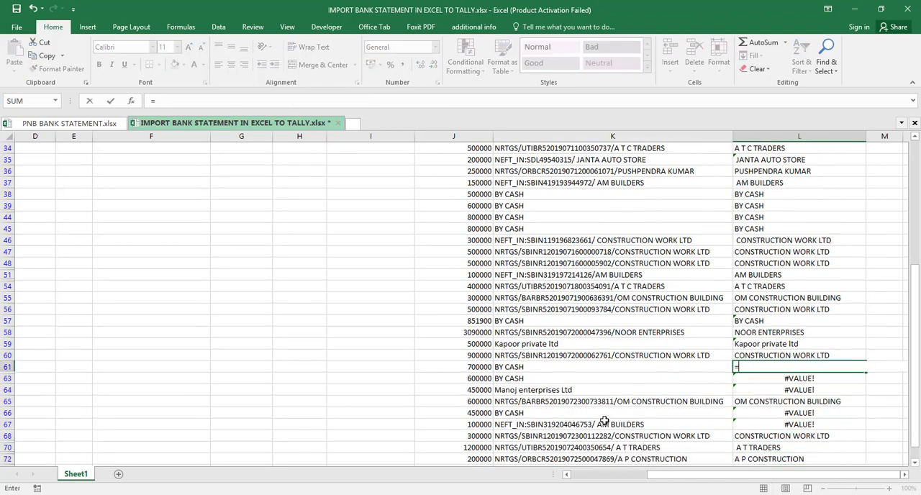
key("Left")
key("Return")
- Fill the L61 reference formula down through L64
key("Up")
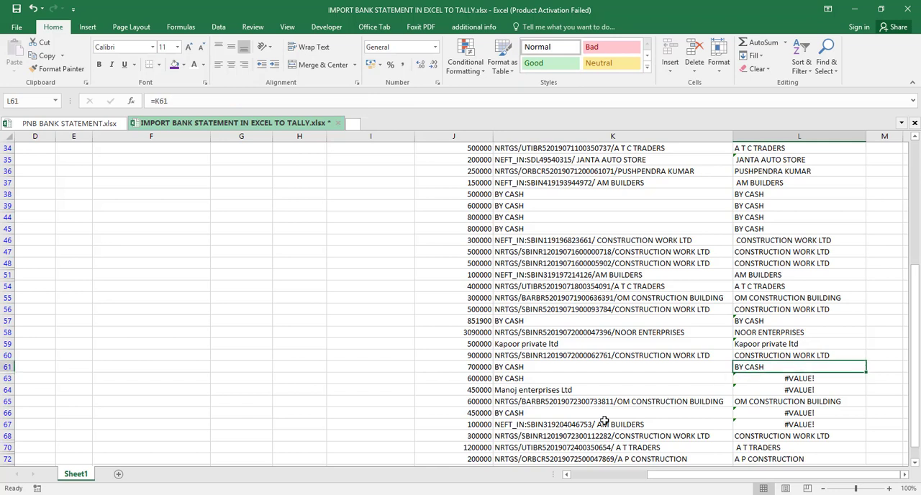
key("shift+Down")
key("shift+Down")
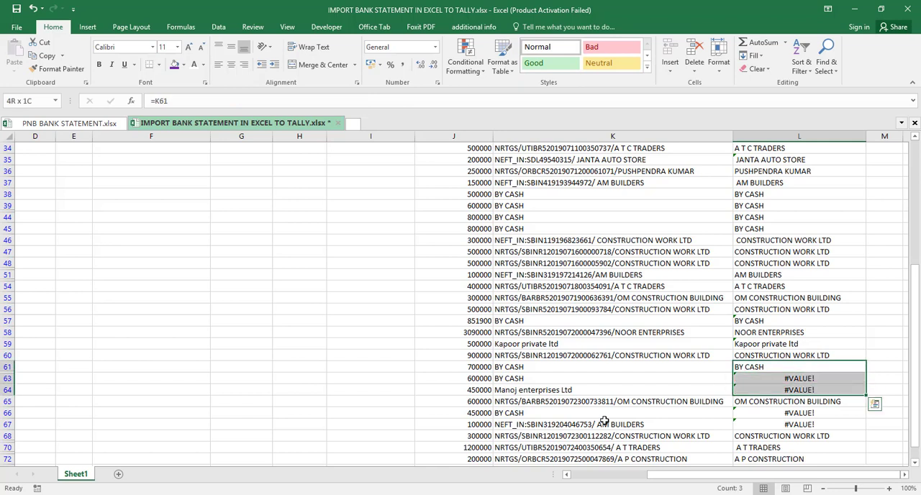
key("ctrl+d")
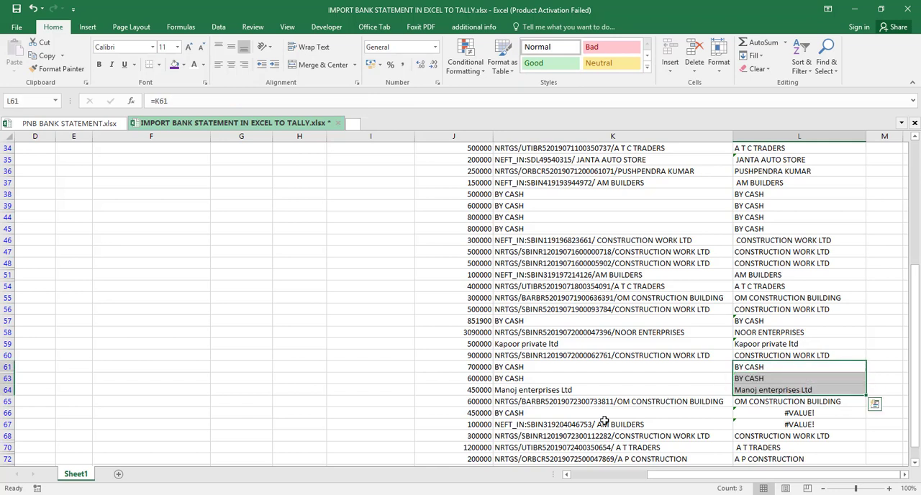
- Copy the L64 reference formula into L66 for the BY CASH row
key("Down")
key("Down")
key("Down")
key("Down")
key("Up")
key("Up")
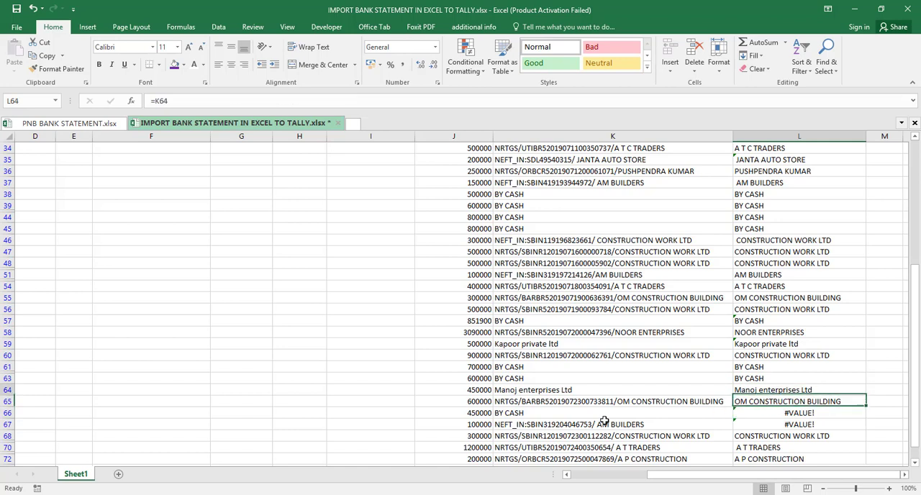
key("ctrl+c")
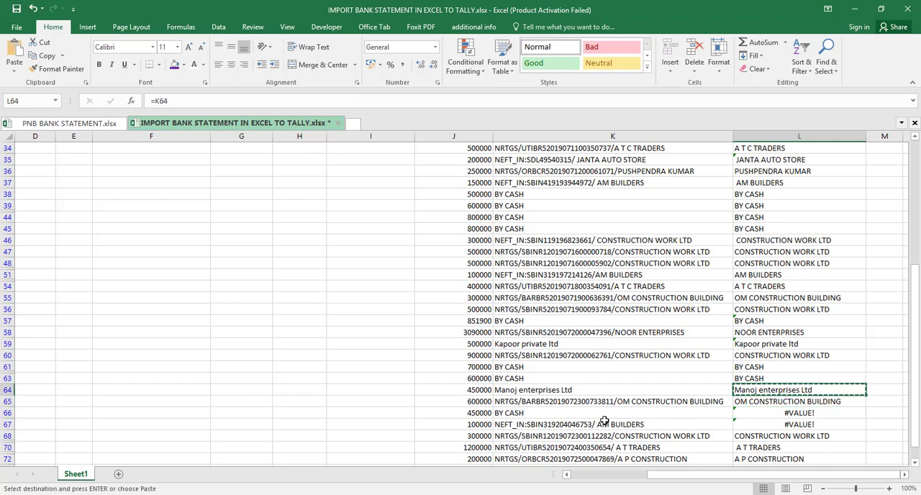
key("Down")
key("Down")
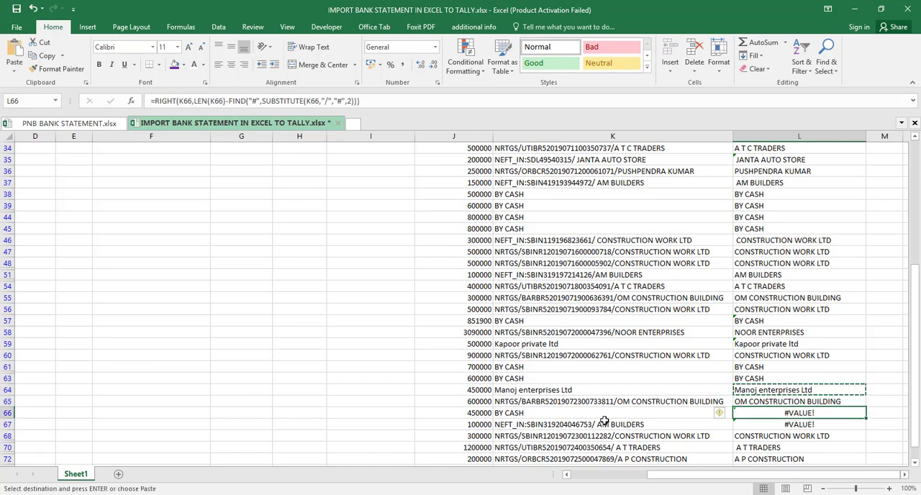
key("ctrl+v")
key("Down")
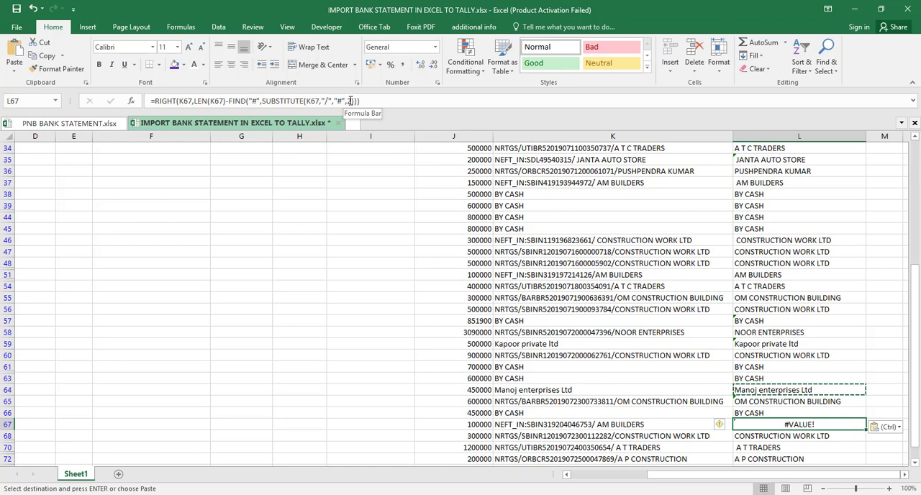
- Change the SUBSTITUTE instance number in the L67 formula to 1 for the NEFT_IN row
left_click(350, 100)
key("BackSpace")
type("1")
key("Return")
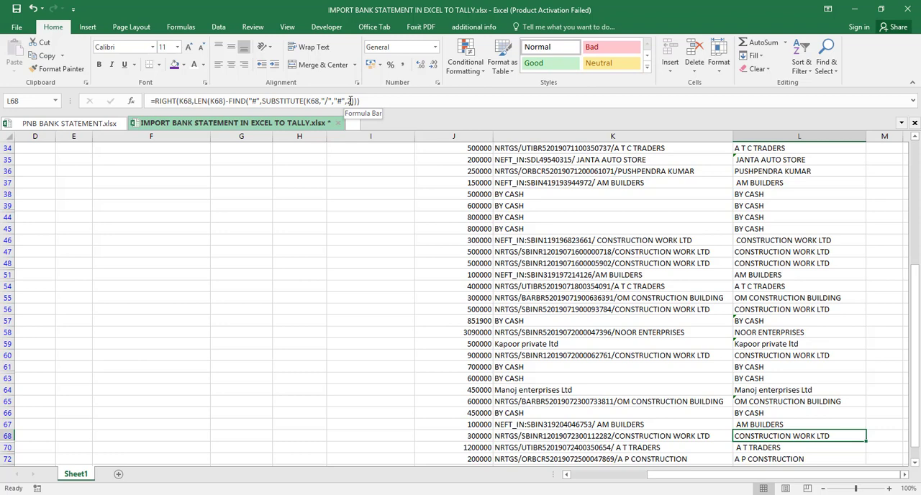
- Replace the L74 formula with the direct reference =K74 for the BY CASH row
key("Down")
key("Down")
key("Down")
key("Down")
key("Down")
key("Down")
key("Down")
key("Down")
key("Down")
key("Down")
key("Down")
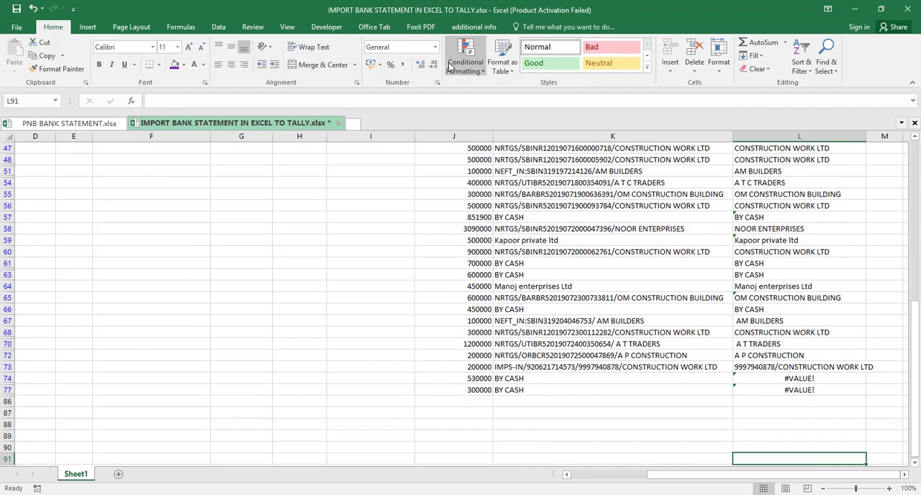
key("Up")
key("Up")
key("Up")
key("Up")
key("Up")
key("Up")
key("Up")
type("=")
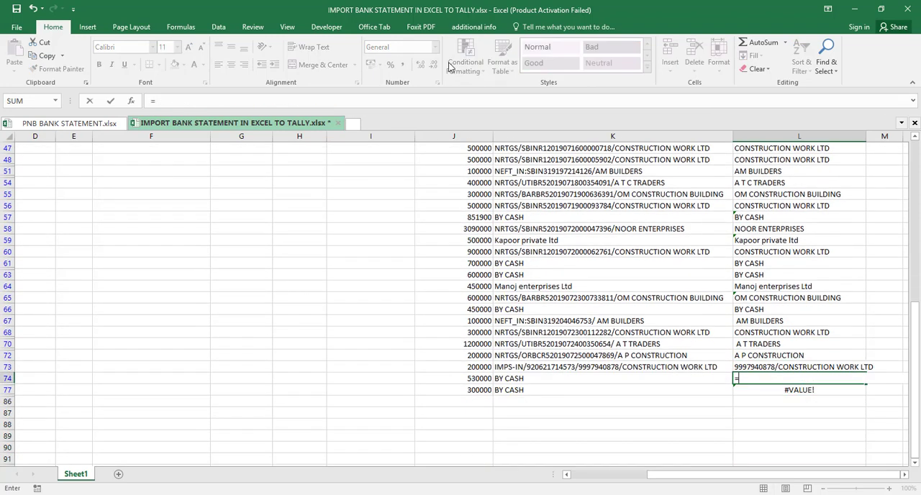
key("Left")
key("Return")
- Replace the L77 formula with the direct reference =K77 for the last BY CASH row
key("Down")
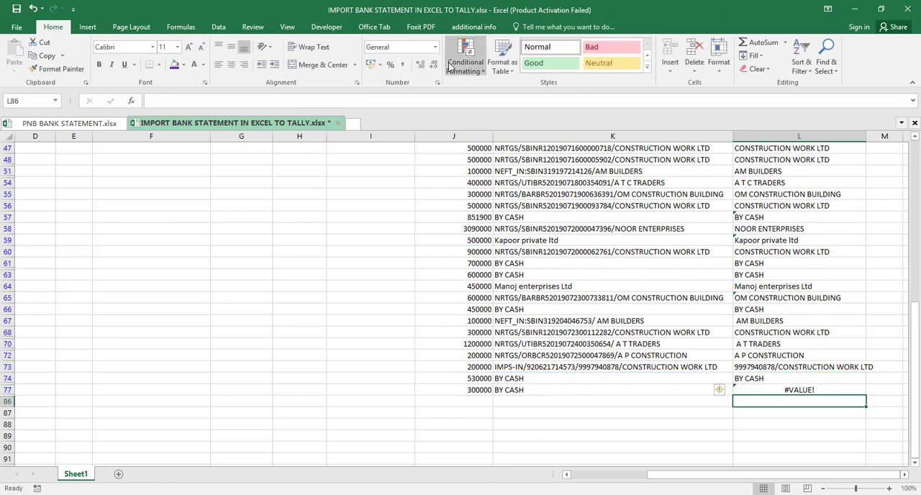
key("Up")
type("=")
key("Left")
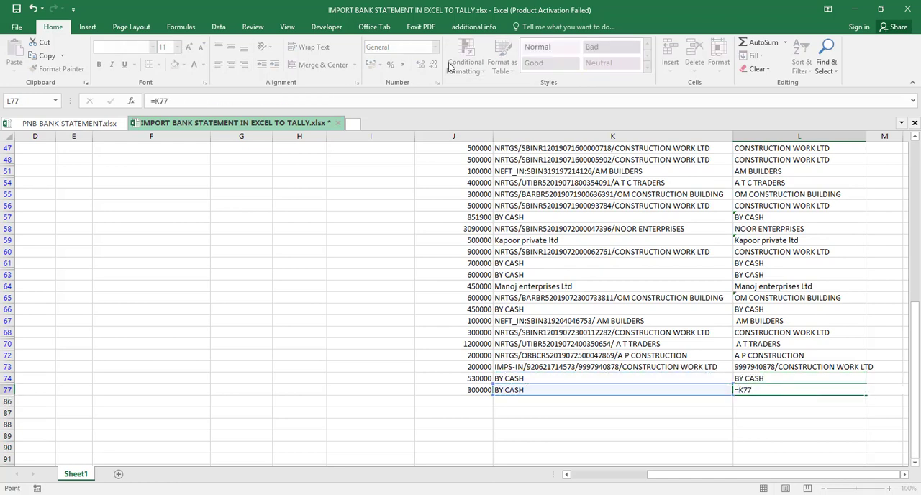
key("Return")
- Review the extracted names in column L from the last entry up to the header for remaining errors
key("Up")
key("Up")
key("Up")
key("Up")
key("Up")
key("Up")
key("Up")
key("Up")
key("Up")
key("Up")
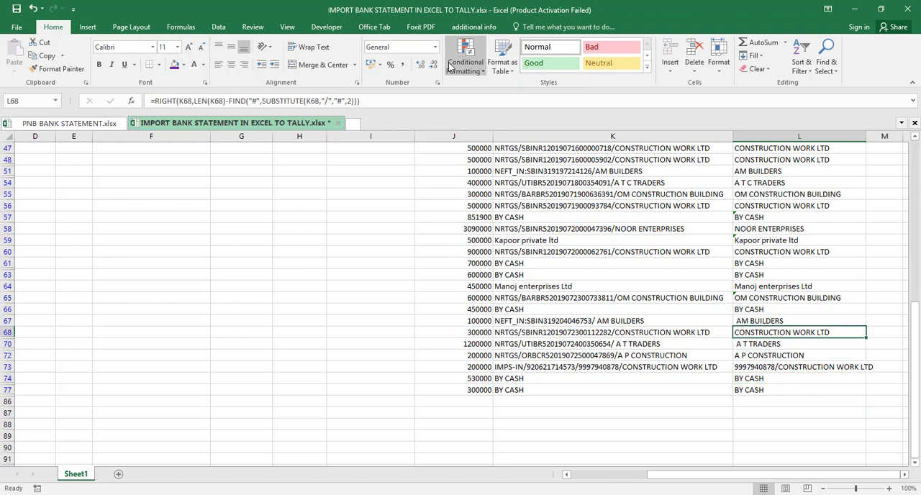
key("Up")
key("Up")
key("Up")
key("Up")
key("Up")
key("Up")
key("Up")
key("Up")
key("Up")
key("Up")
key("Up")
key("Up")
key("Up")
key("Up")
key("Up")
key("Up")
key("Up")
key("Up")
key("Up")
key("Up")
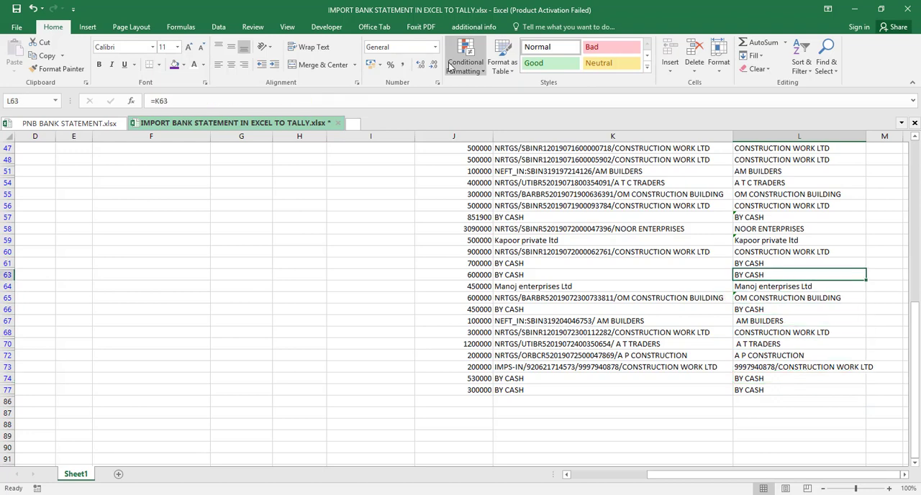
key("Up")
key("Up")
key("Up")
key("Up")
key("Up")
key("Up")
key("Up")
key("Up")
key("Up")
key("Up")
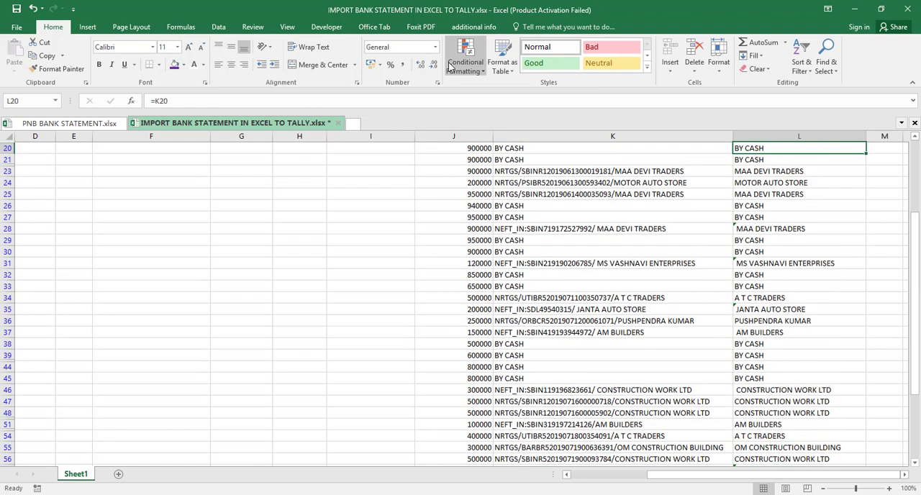
key("Down")
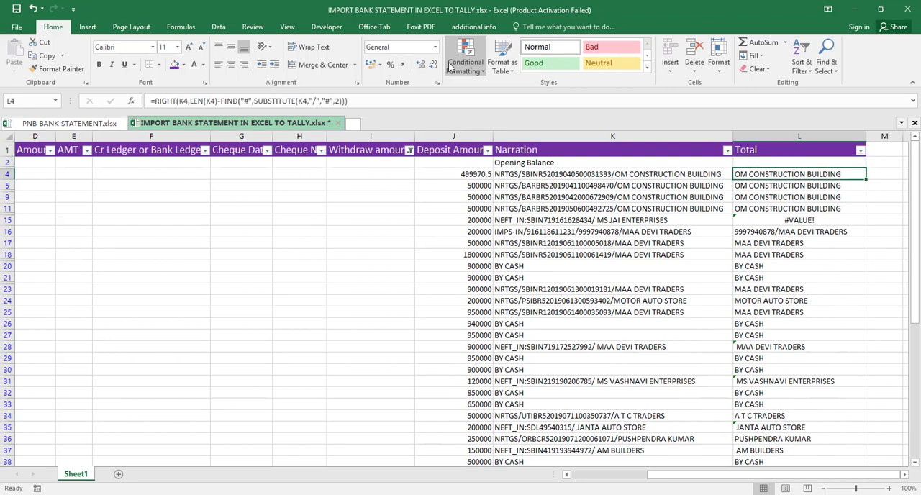
key("shift+Down")
key("shift+Down")
key("shift+Down")
key("shift+Down")
key("shift+Down")
key("shift+Down")
key("shift+Down")
key("shift+Down")
key("shift+Down")
key("shift+Down")
key("shift+Down")
key("shift+Down")
key("shift+Down")
key("shift+Down")
key("shift+Down")
key("shift+Down")
key("shift+Down")
key("shift+Down")
key("shift+Down")
key("Up")
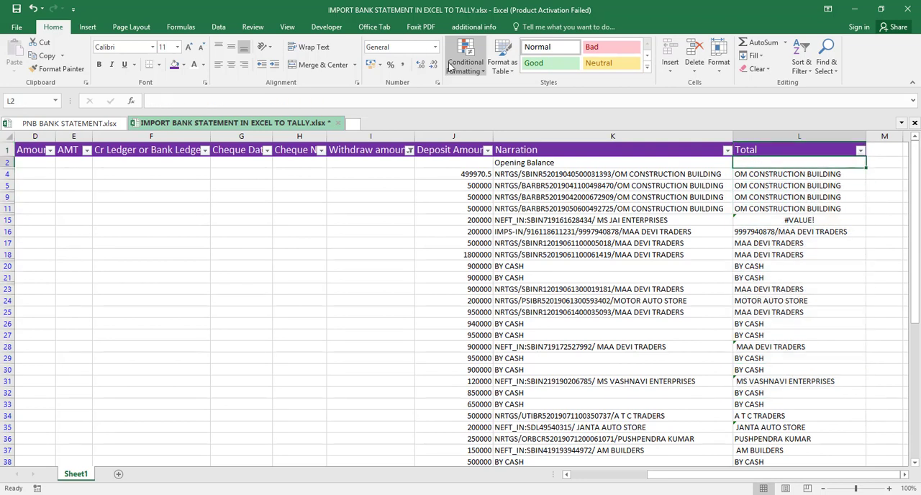
- Change the SUBSTITUTE instance number in the L15 formula to 1 for the MS JAI ENTERPRISES row
key("Down")
key("Down")
key("Down")
key("Down")
key("Down")
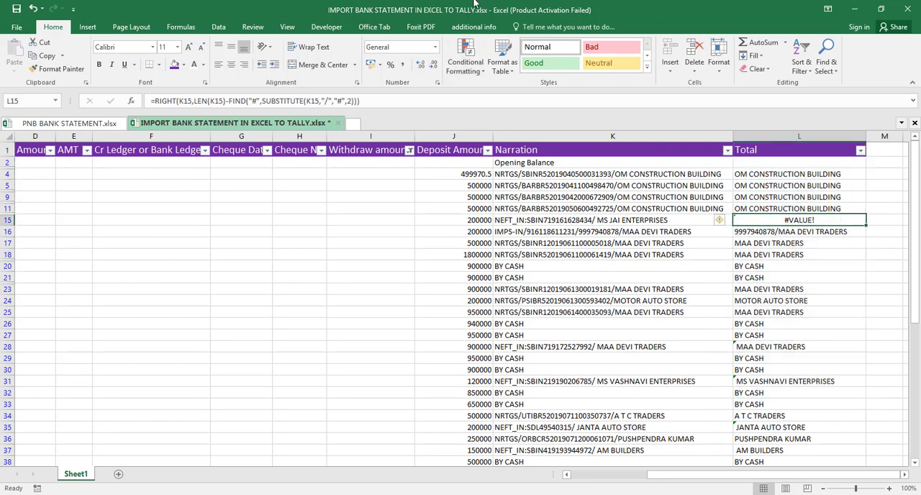
left_click(352, 102)
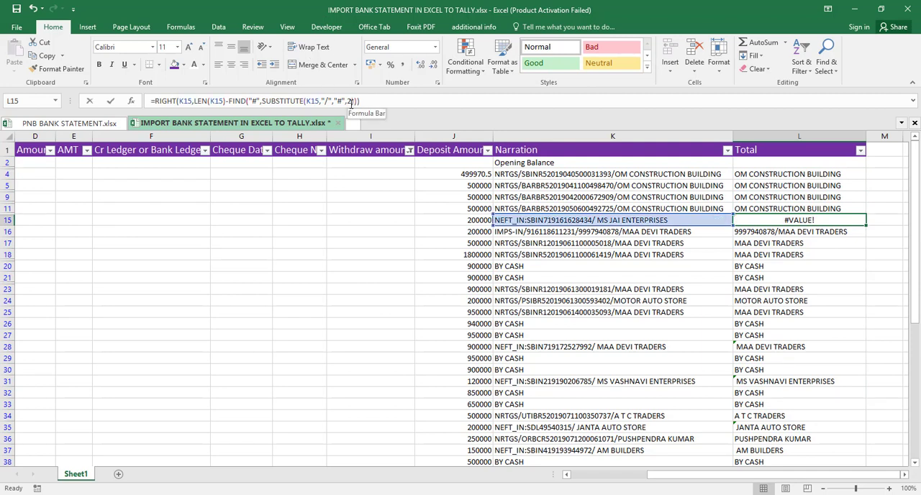
key("BackSpace")
type("1")
key("Return")
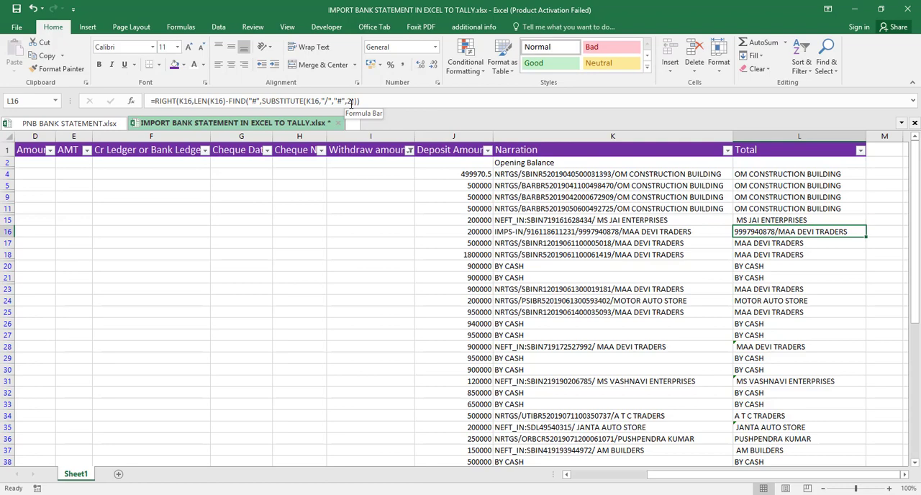
- Check the party names in the Total column from L4 downwards across the deposit rows
key("Up")
key("Up")
key("Up")
key("Up")
key("Up")
key("shift+Down")
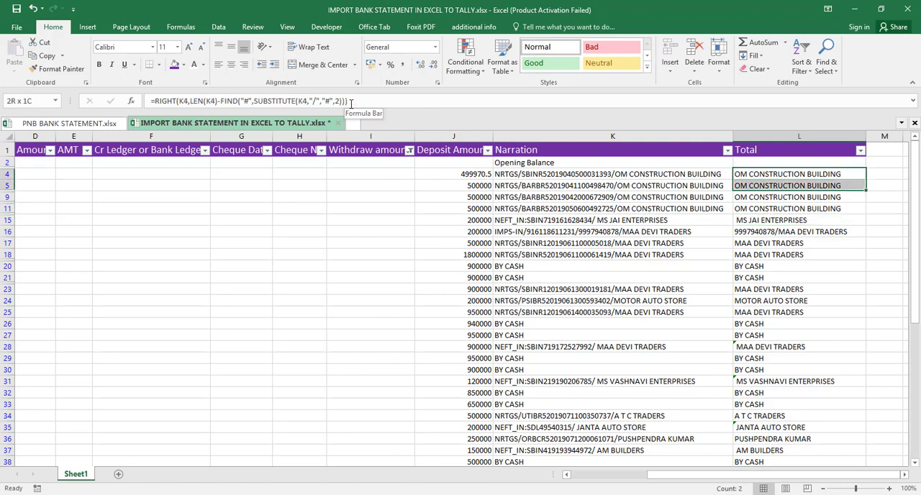
key("shift+Down")
key("shift+Down")
key("shift+Down")
key("shift+Down")
key("shift+Down")
key("shift+Down")
key("shift+Down")
key("shift+Down")
key("shift+Down")
key("shift+Down")
key("shift+Down")
key("shift+Down")
key("shift+Down")
key("shift+Down")
key("shift+Down")
key("shift+Down")
key("shift+Down")
key("shift+Down")
key("shift+Down")
key("shift+Down")
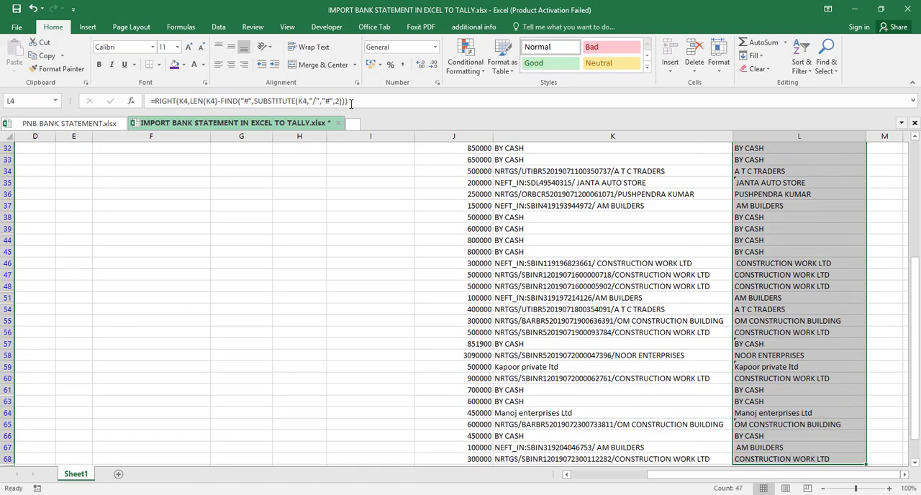
key("Up")
key("Up")
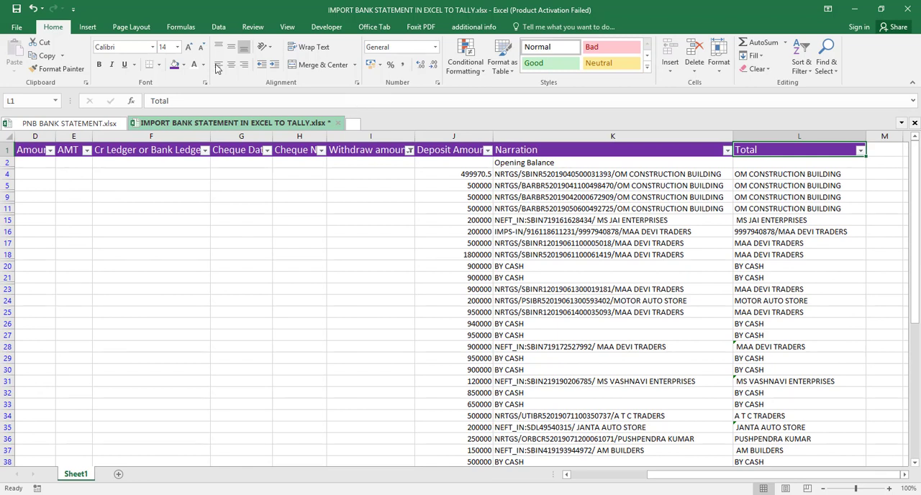
- Clear the Withdraw amount filter and filter the Deposit Amount column to show only blanks
left_click(409, 150)
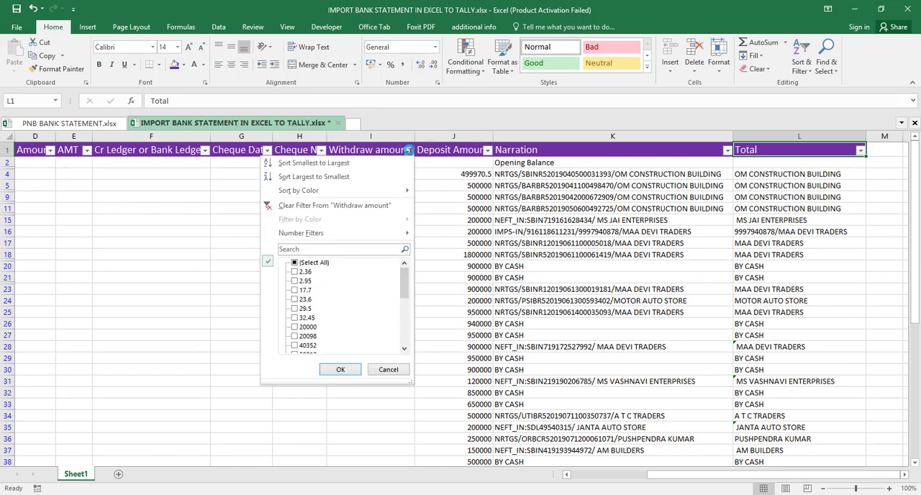
left_click(332, 207)
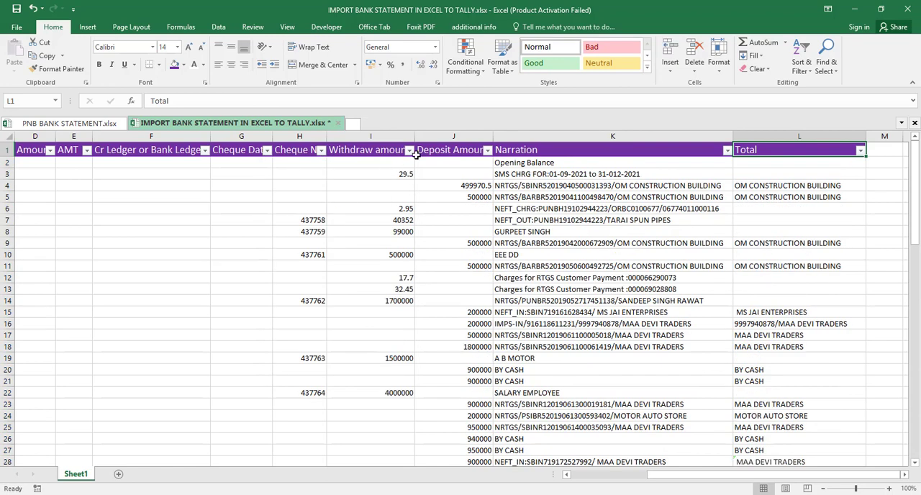
left_click(487, 151)
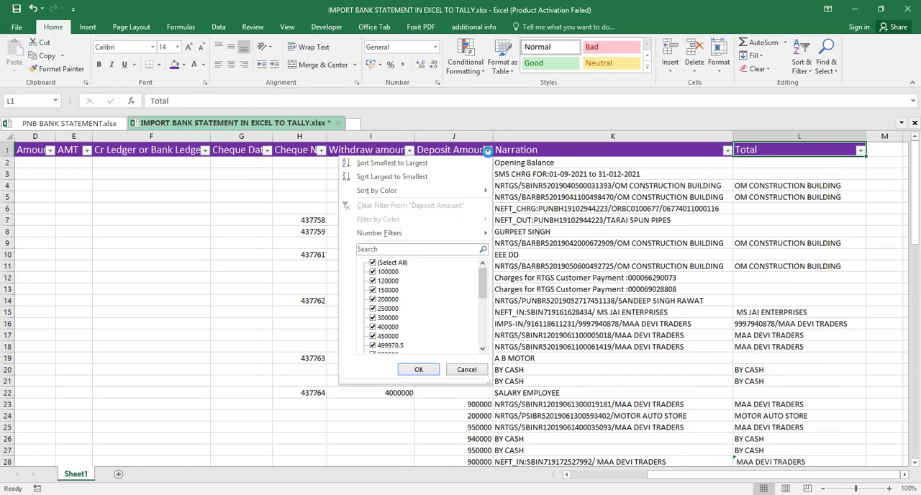
left_click(373, 263)
left_click_drag(484, 281, 484, 329)
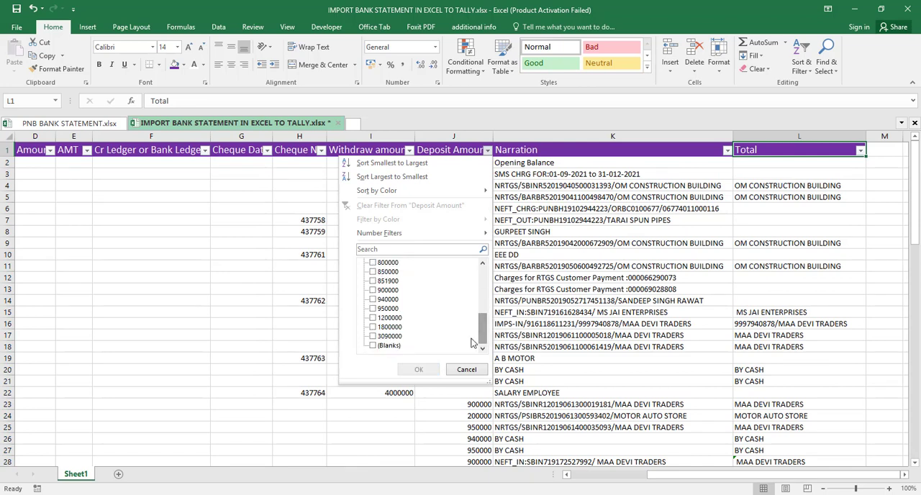
left_click(372, 347)
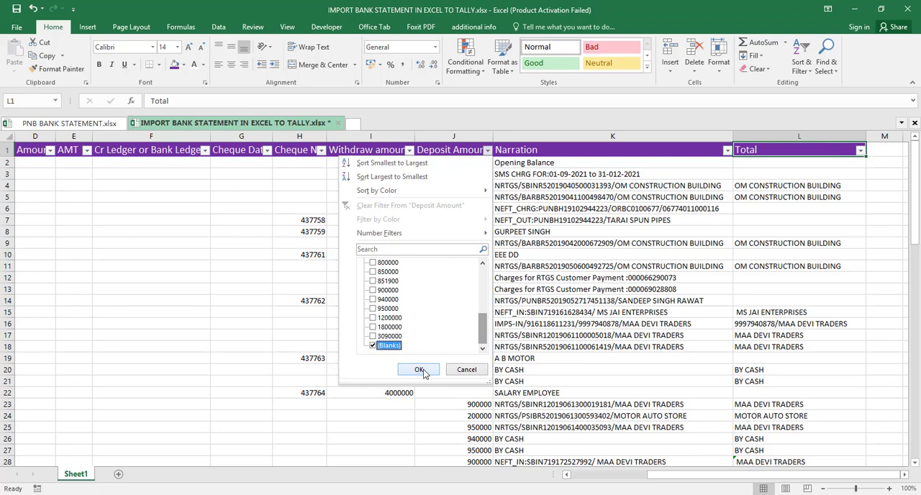
left_click(419, 370)
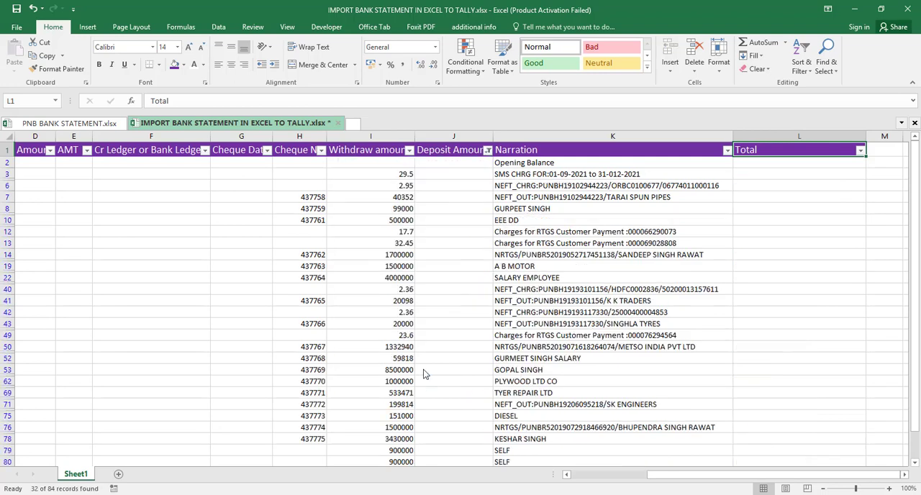
- Enter Bank Charges in L3 as the ledger for the SMS charge row
left_click(750, 174)
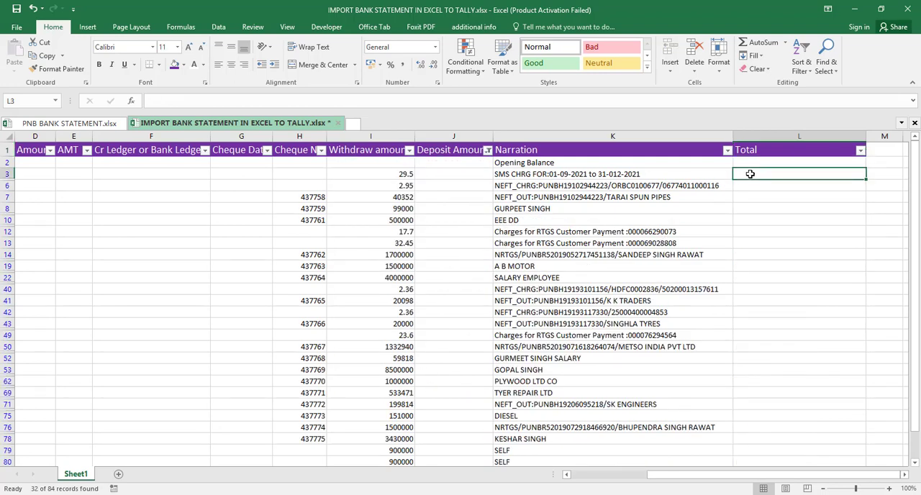
type("bAN")
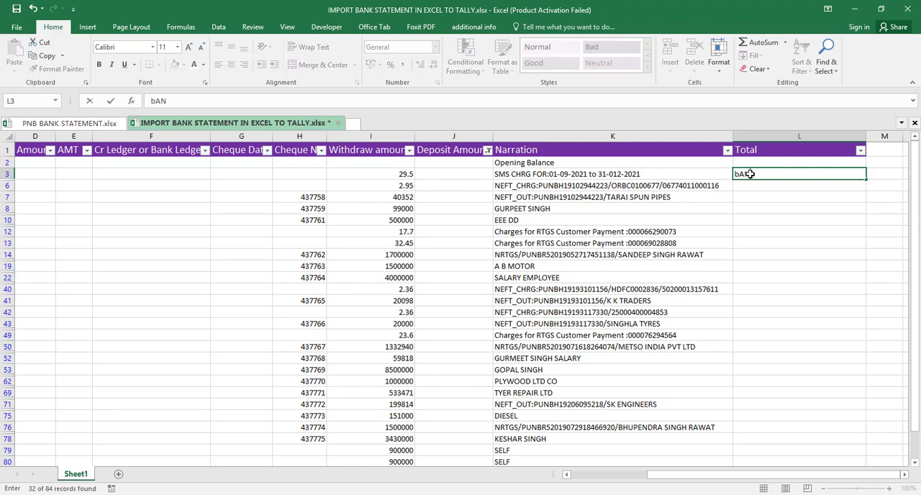
type("K Charges")
key("Return")
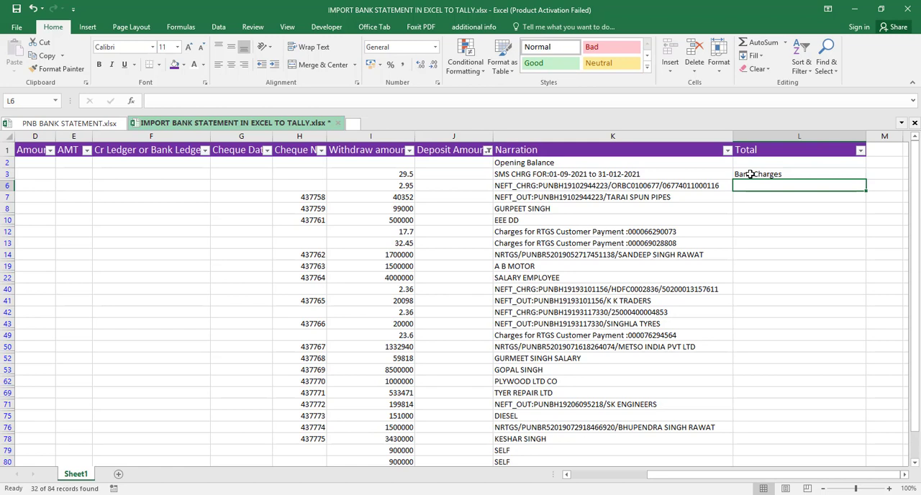
- Fill the Bank Charges entry from L3 down into L6 for the NEFT_CHRG row
type("b")
key("BackSpace")
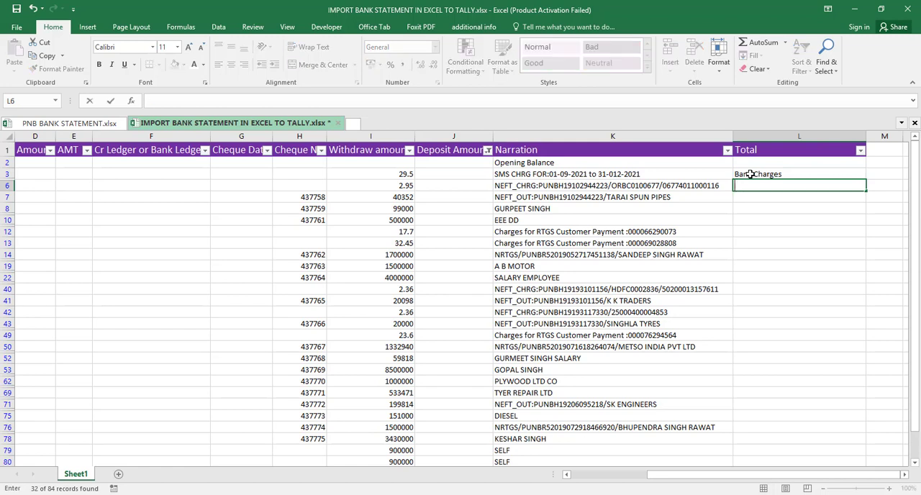
key("Up")
key("shift+Down")
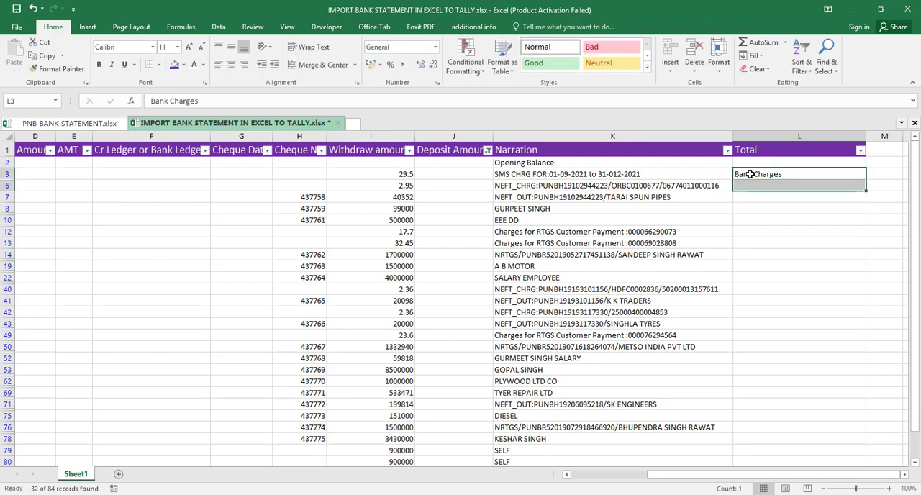
key("ctrl+d")
- Begin the party-name formula in L7 for the NEFT_OUT narration as =RIGHT(K7,LEN(K7)-FIND(
key("Down")
key("Down")
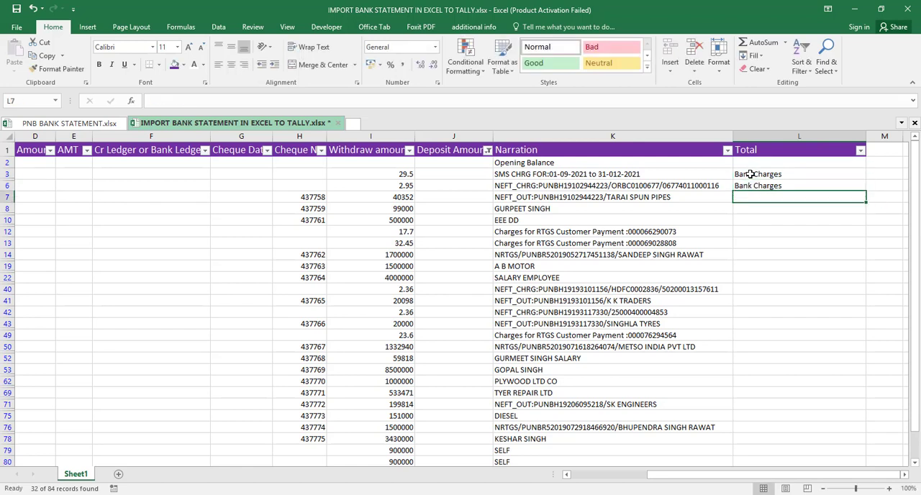
type("=")
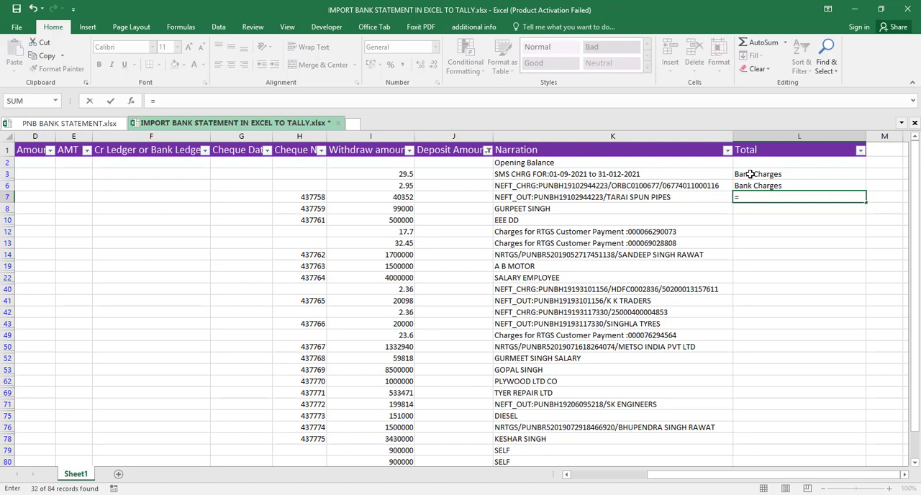
type("rig")
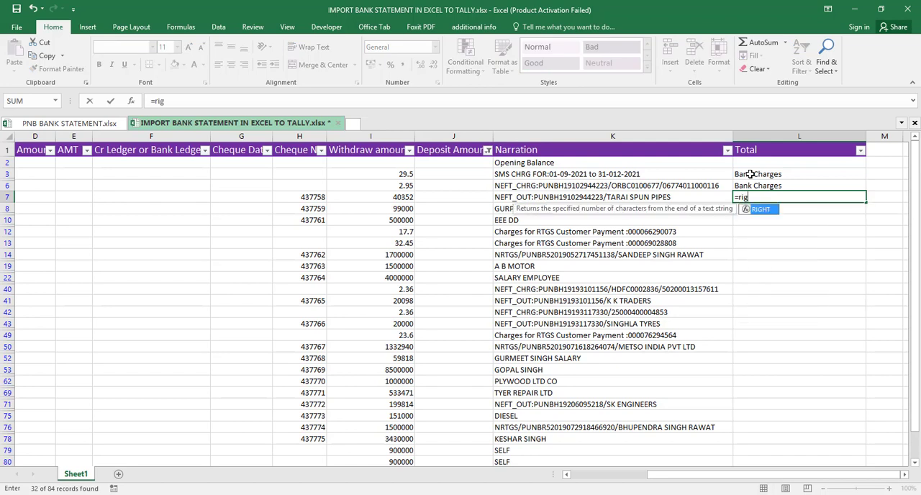
key("Tab")
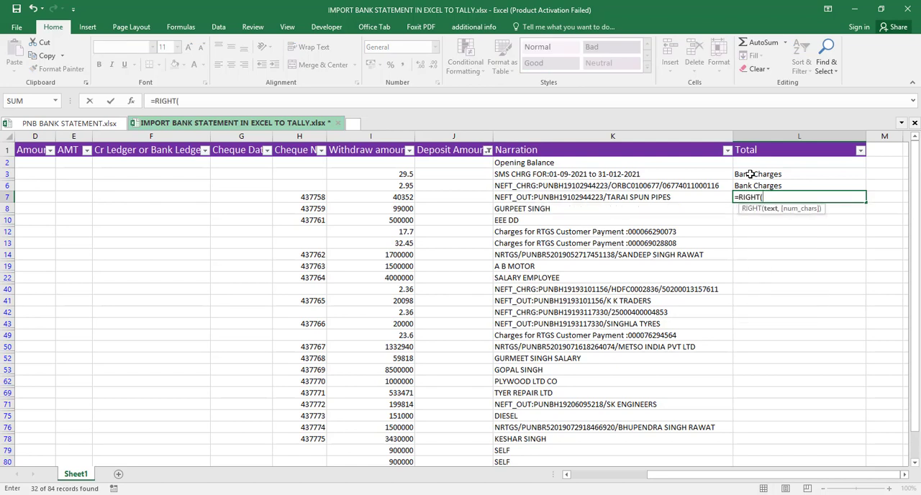
left_click(674, 196)
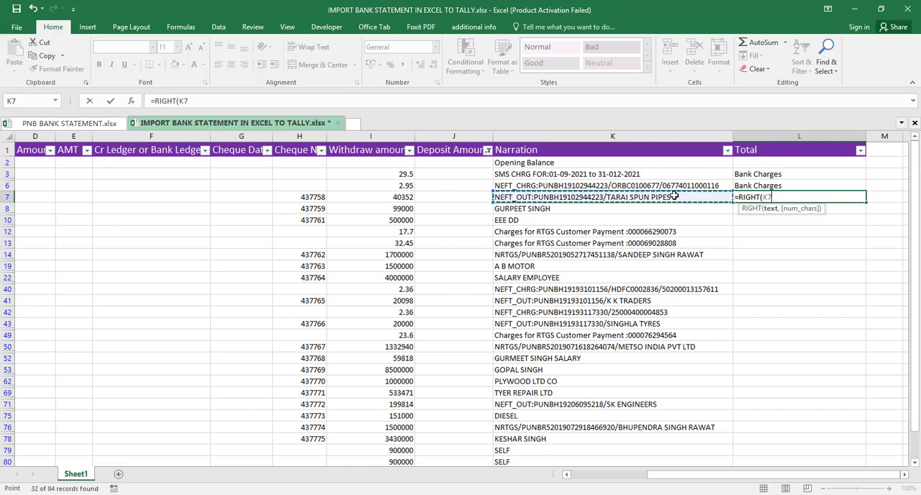
type(",len")
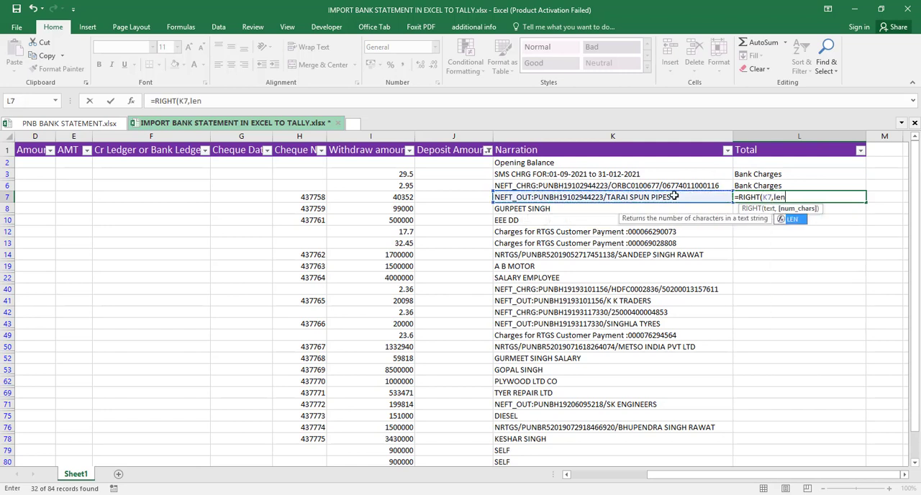
key("Tab")
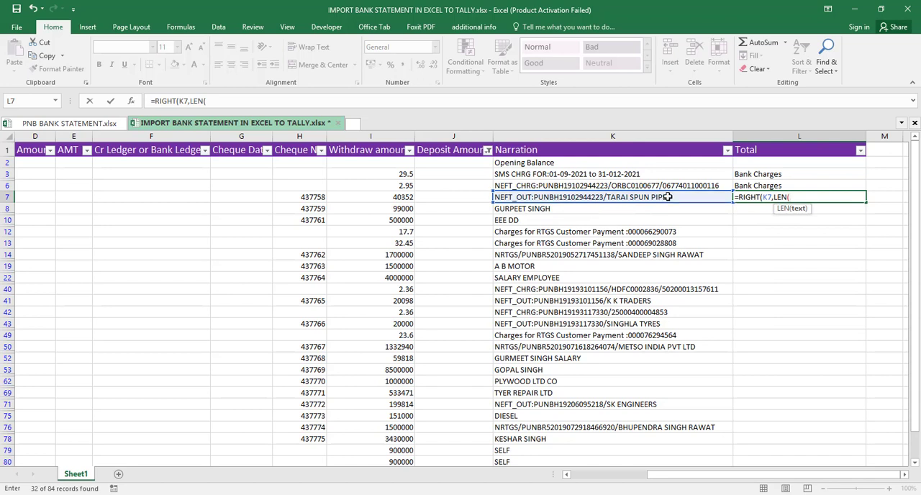
left_click(668, 196)
type(",")
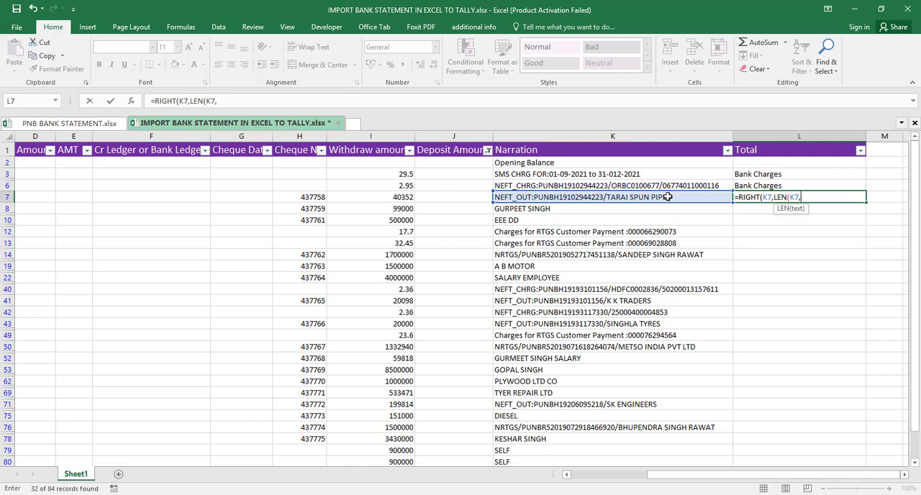
key("BackSpace")
type(")")
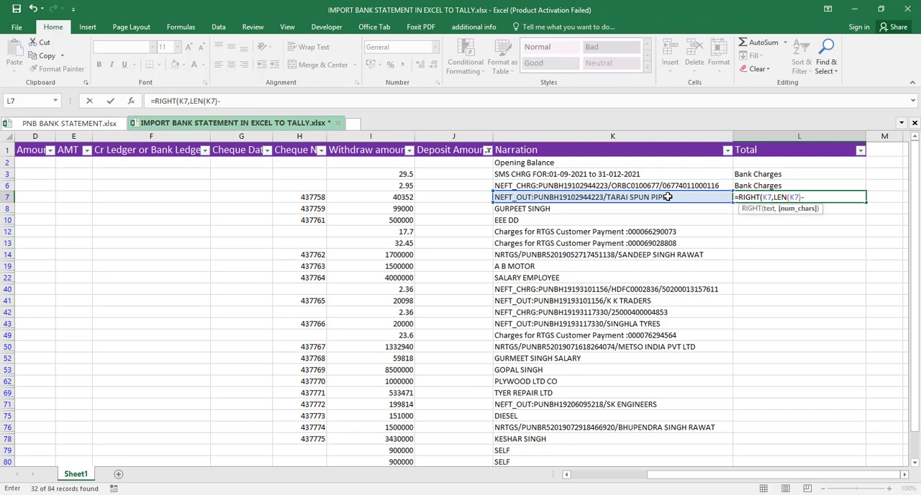
type("-fin")
key("Tab")
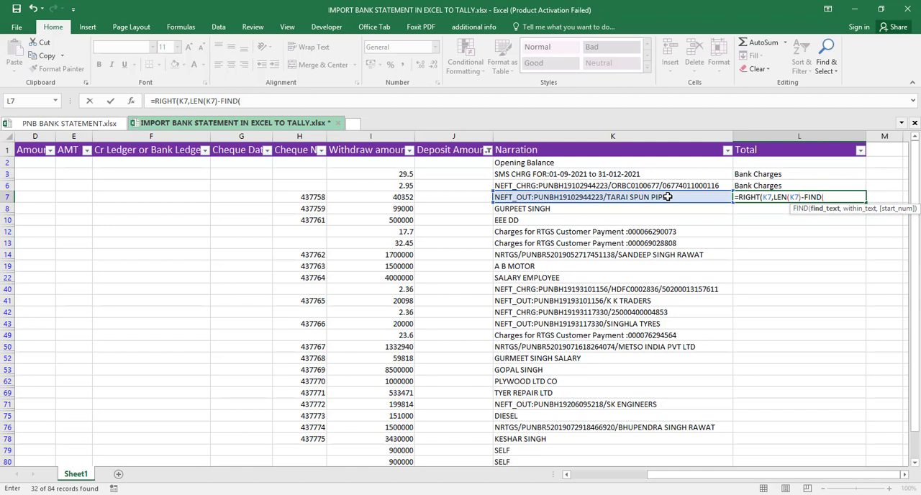
- Continue the L7 formula with "#" as FIND's search text and a nested SUBSTITUTE on K7 as its within_text
type("\"#\",")
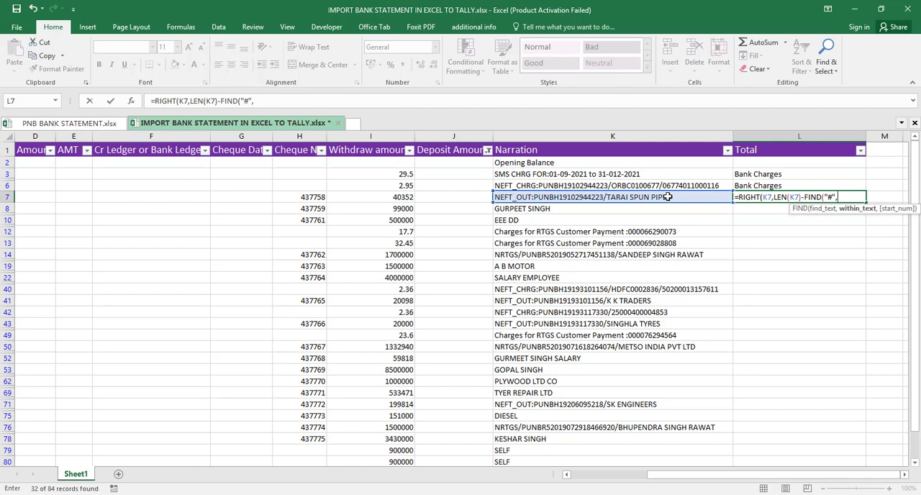
type("su")
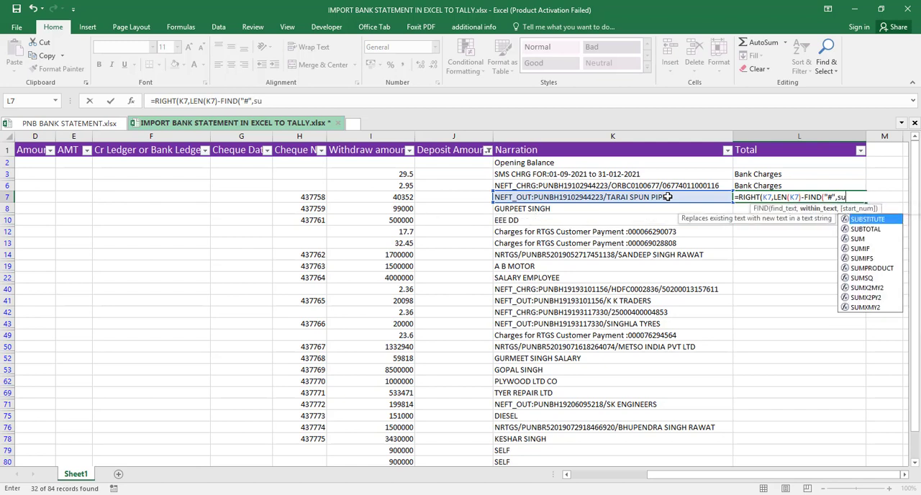
key("Tab")
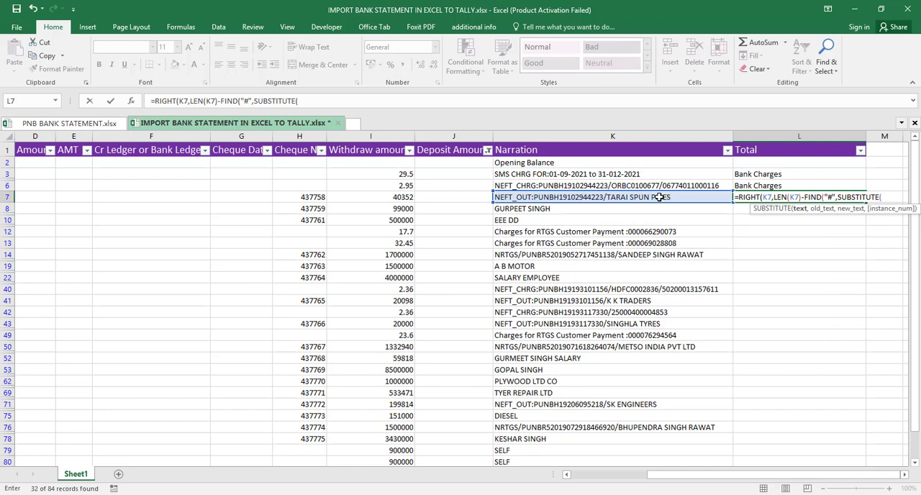
left_click(659, 197)
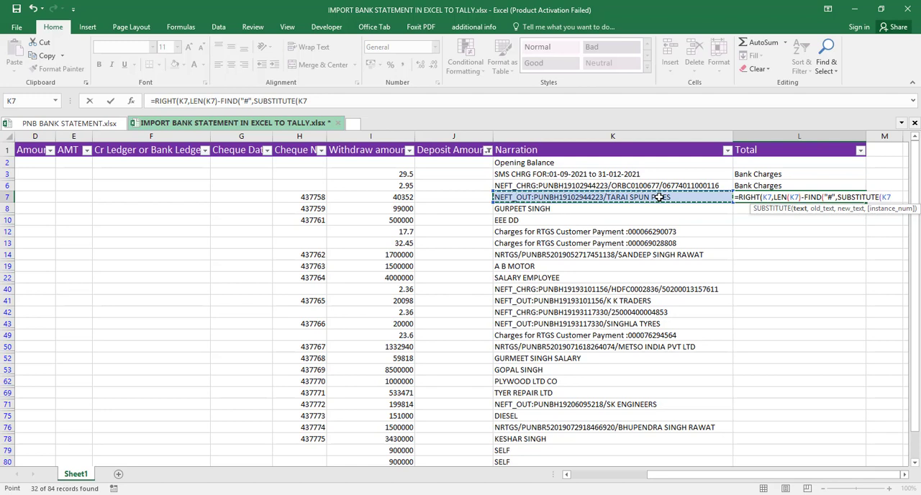
type(",")
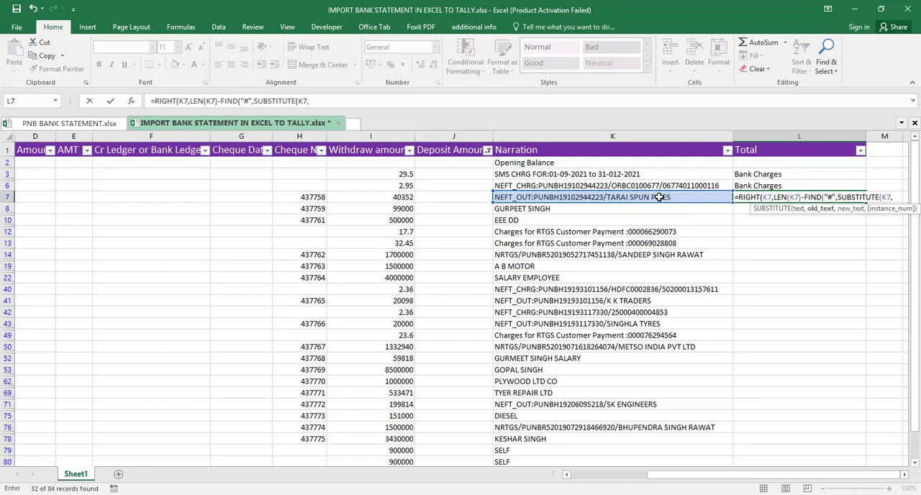
type("\"/\",")
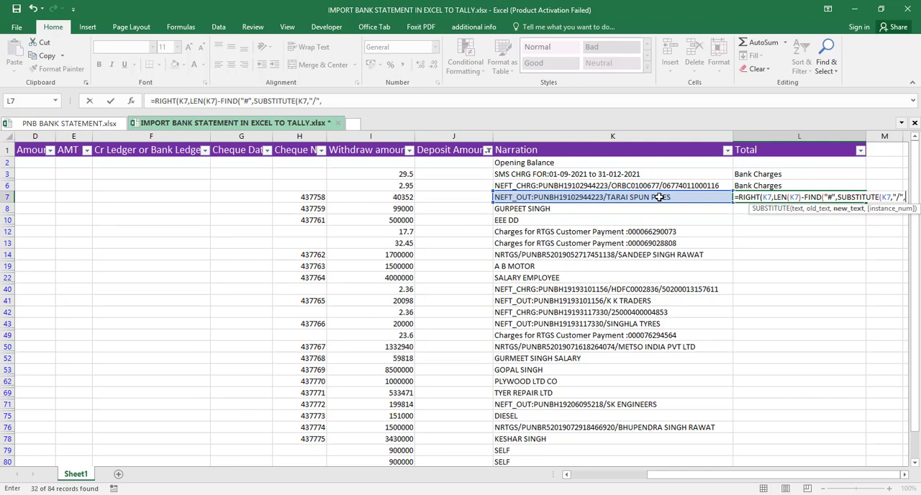
type("\"")
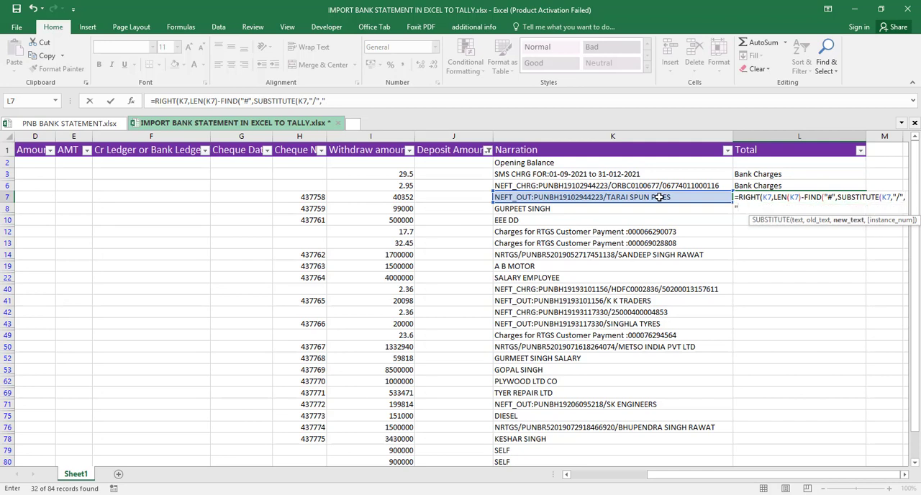
type("#\",")
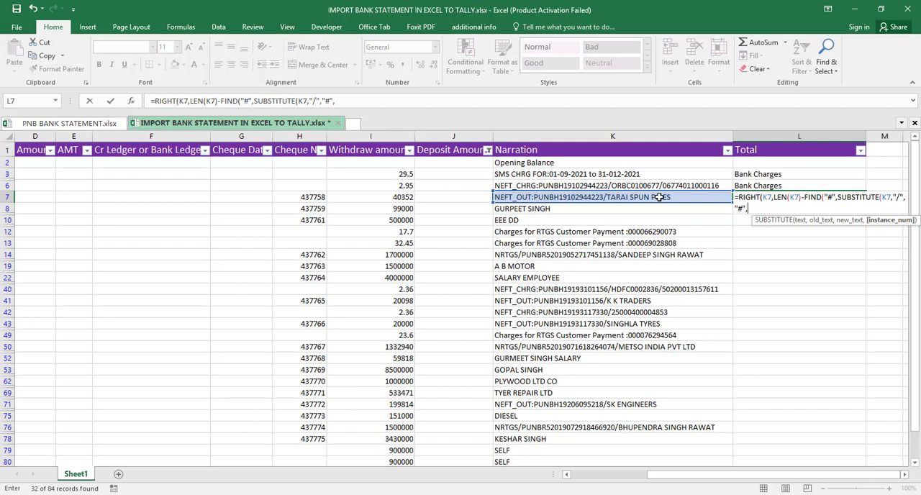
type("1))")
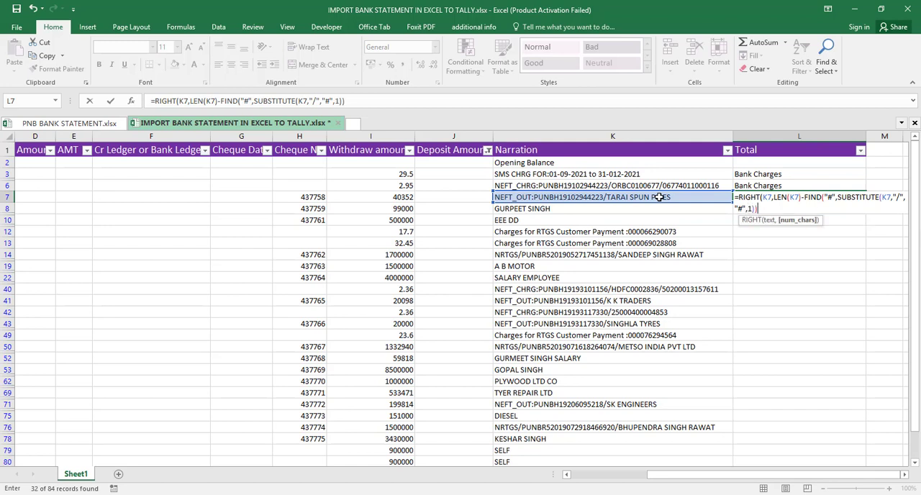
type(")")
- Complete the L7 formula so SUBSTITUTE replaces "/" with "#" at instance 1, close all brackets and commit it
key("Return")
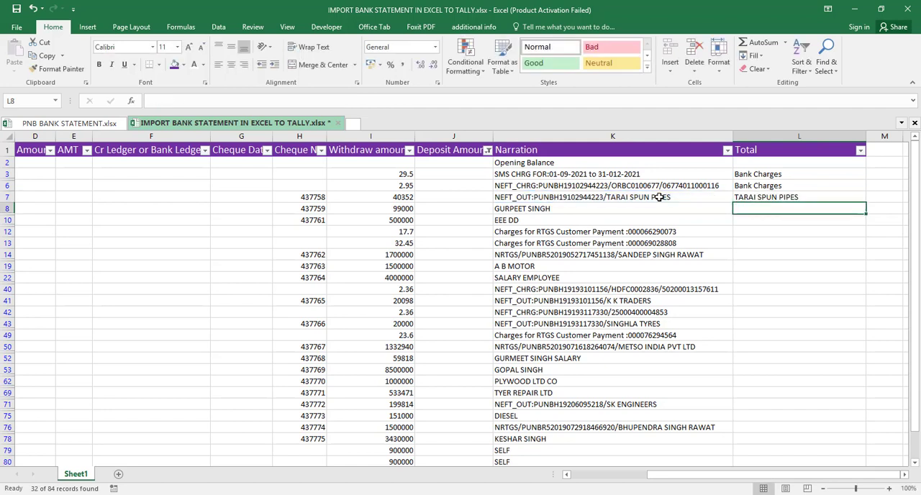
- Pull the plain-name narrations into the Total column with =K8 in L8 and =K10 in L10
key("Up")
key("Down")
type("=")
key("Left")
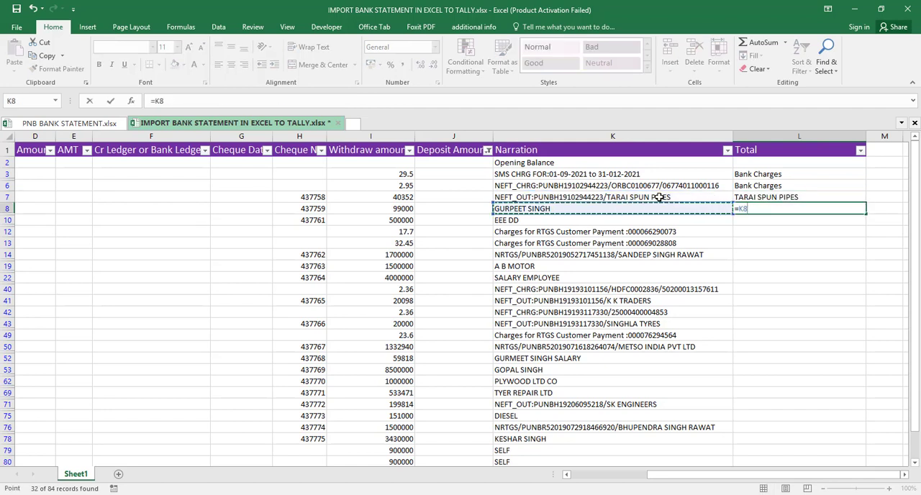
key("Return")
type("=")
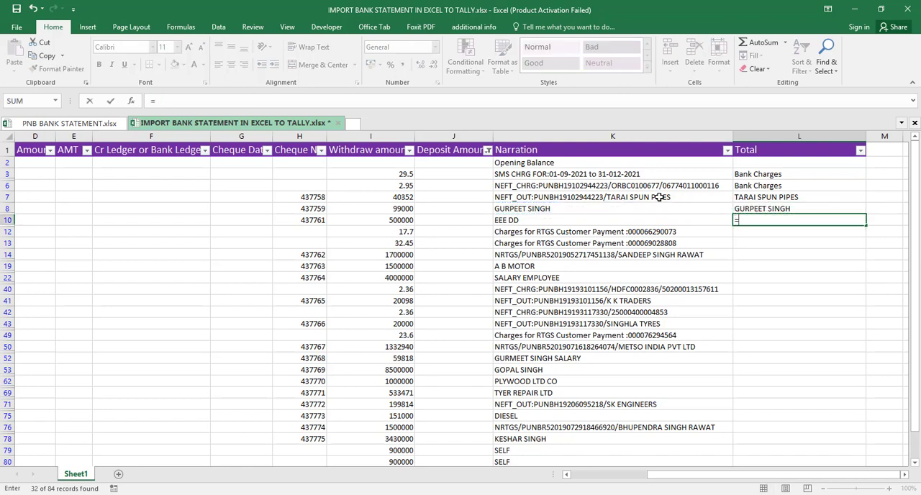
key("Left")
key("Return")
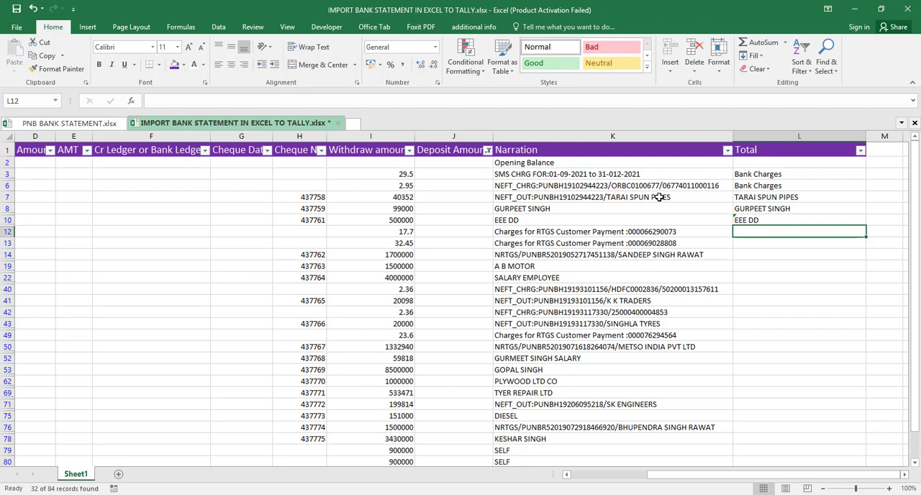
- Enter Bank Charges in L12 for the RTGS charge row and fill it down to L13
type("Bank Charges")
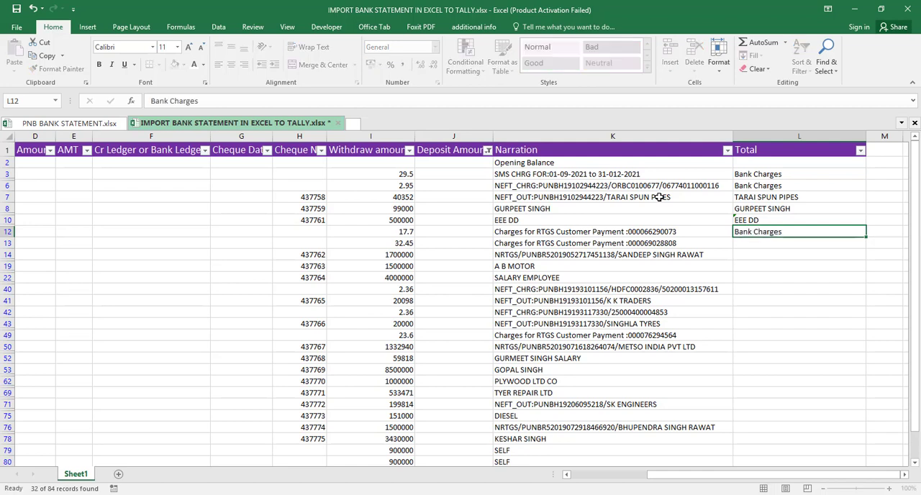
key("Return")
key("shift+Down")
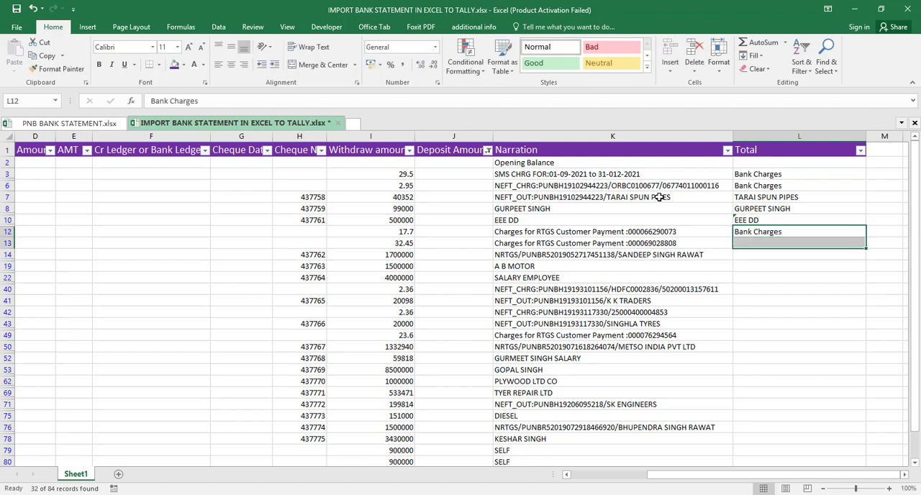
key("ctrl+d")
key("Down")
key("Down")
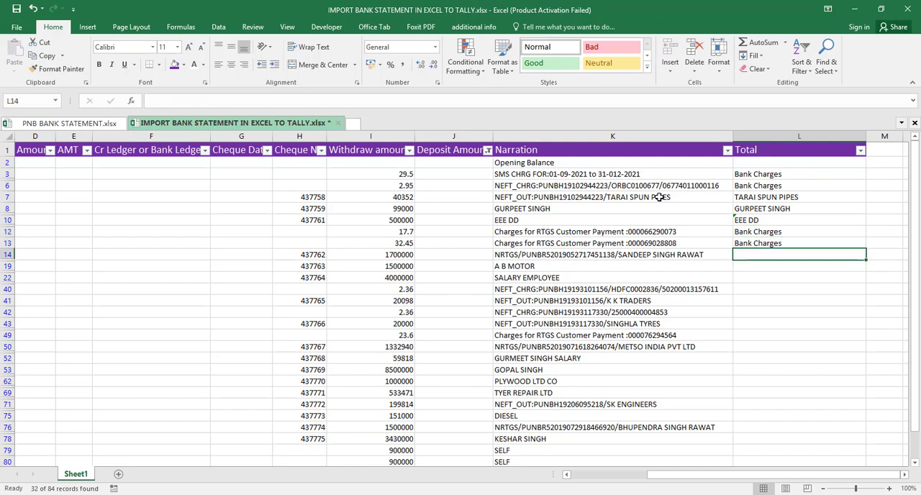
- Copy the party-name formula from L7 to L14 for the NRTGS narration
key("Up")
key("Up")
key("Up")
key("Up")
key("Up")
key("ctrl+c")
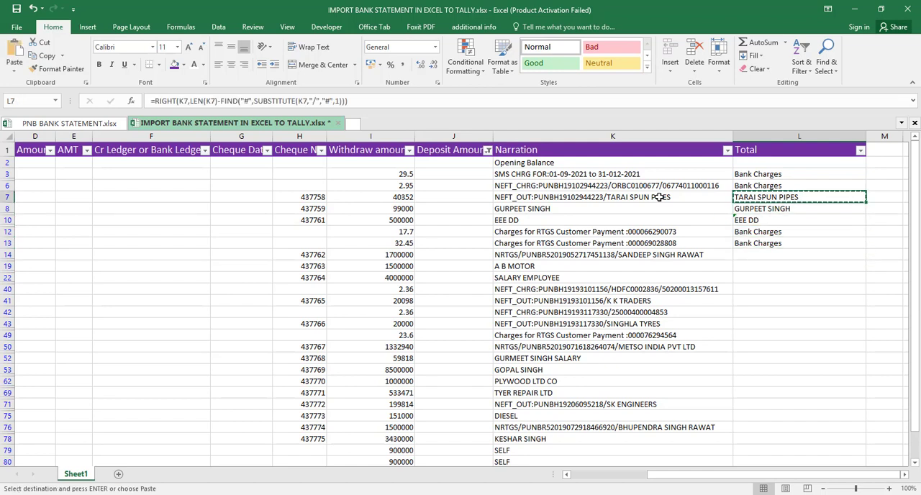
key("Down")
key("Down")
key("Down")
key("Down")
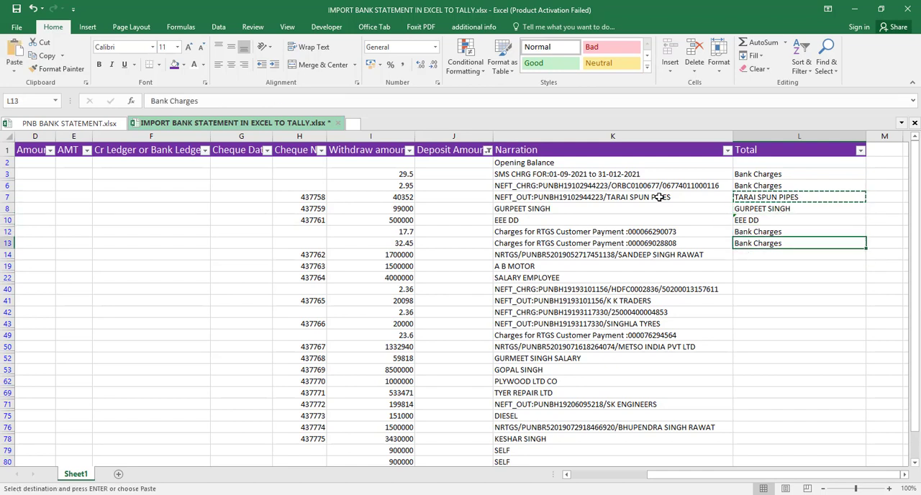
key("Down")
key("ctrl+v")
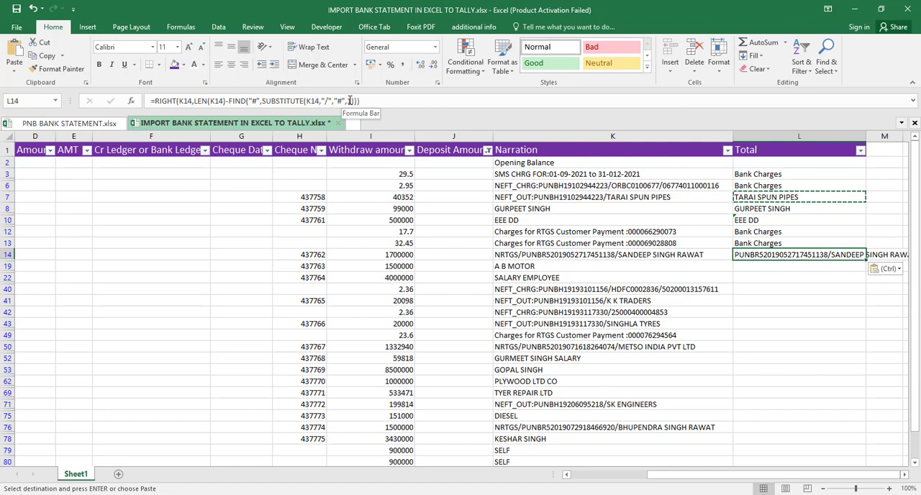
- Change the SUBSTITUTE instance number in the L14 formula to 2
left_click(349, 101)
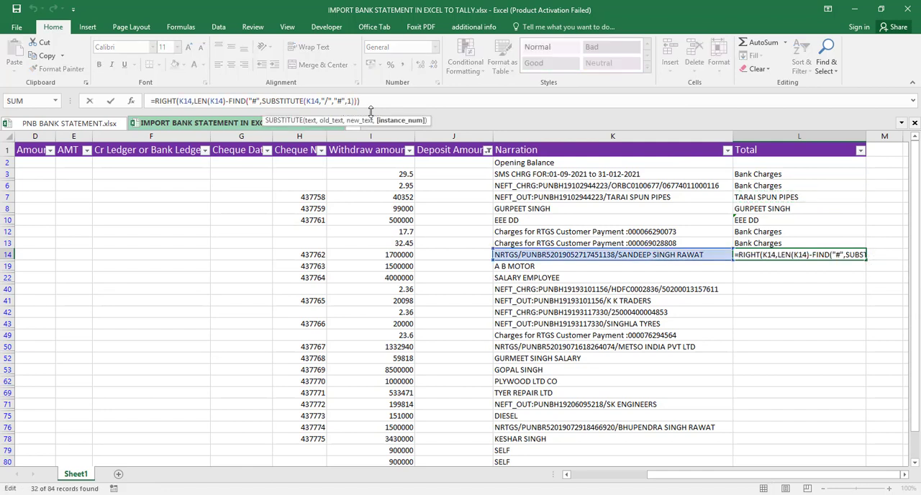
key("BackSpace")
type("2")
key("Return")
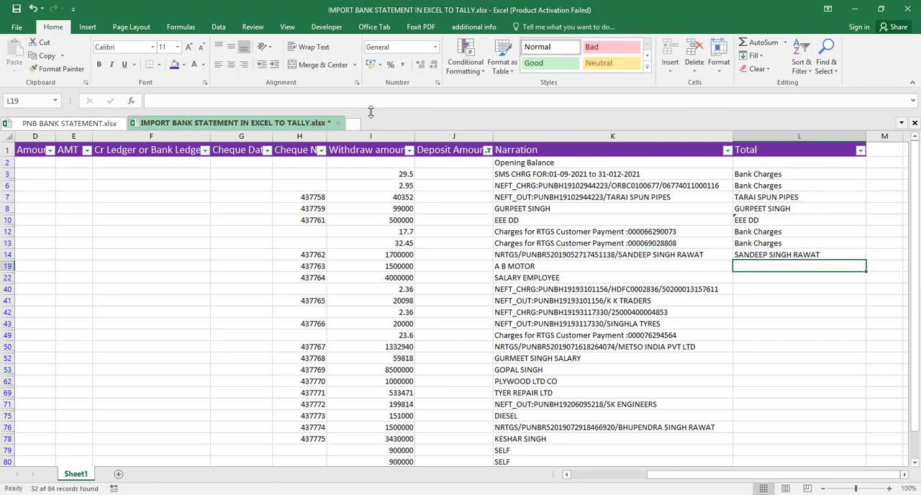
- Link L19 and L22 to their narrations with =K19 and =K22, and enter Bank Charges in L40
type("=K19")
key("Return")
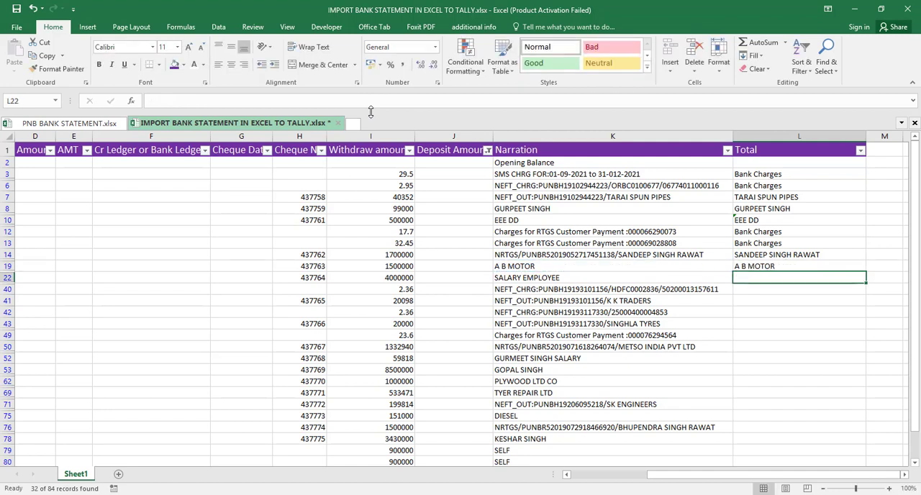
type("=K22")
key("Return")
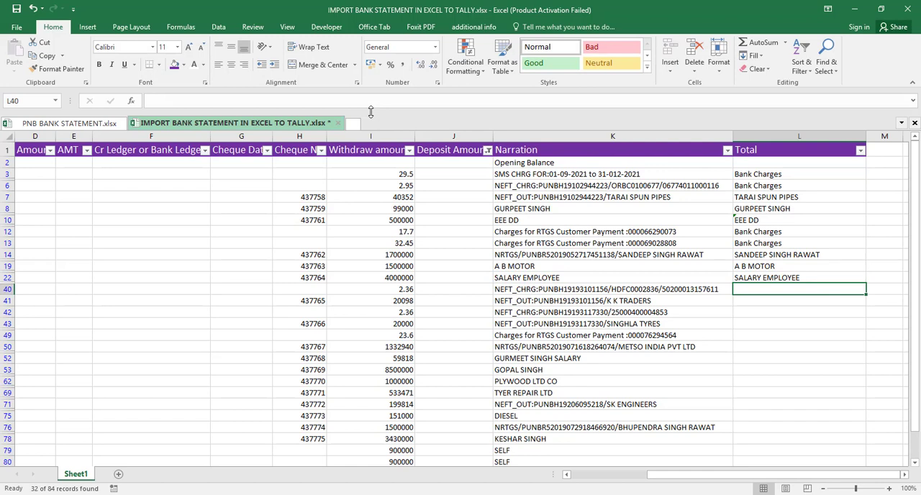
type("Bank Charges")
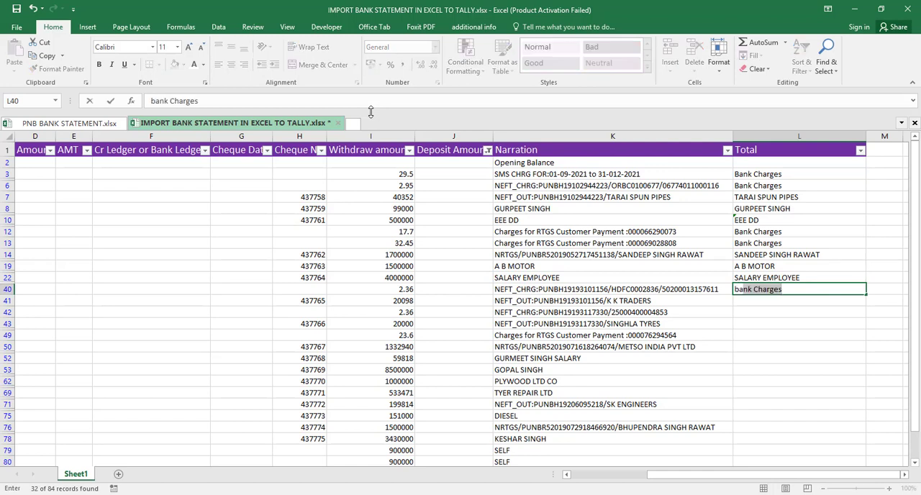
key("Return")
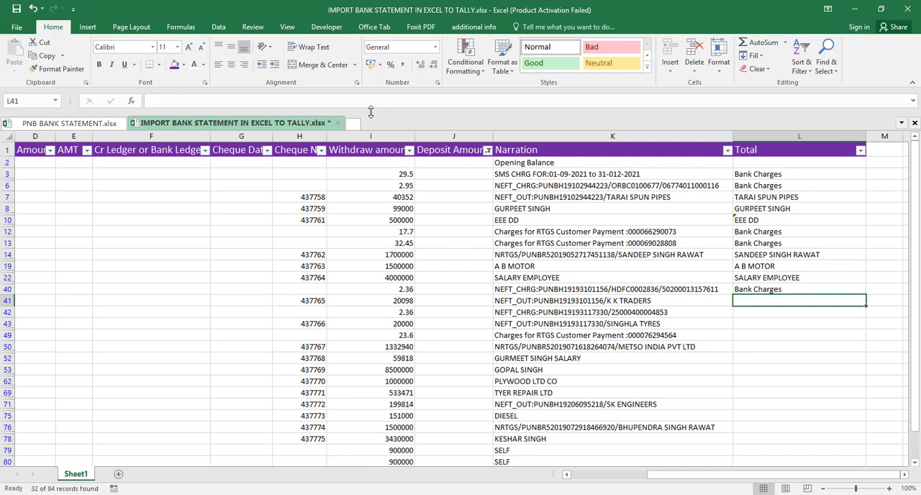
- Copy the party-name formula from L14 to L41 for the NEFT_OUT narration
key("Up")
key("Up")
key("Up")
key("Up")
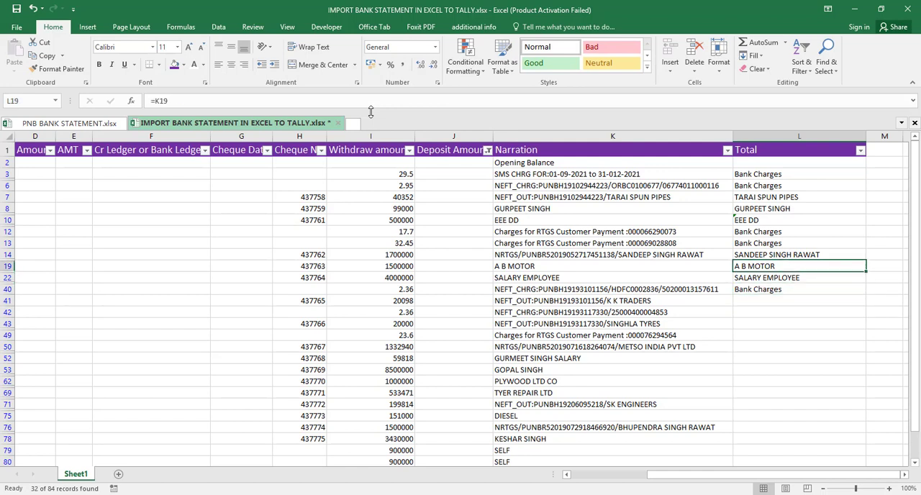
key("Up")
key("Down")
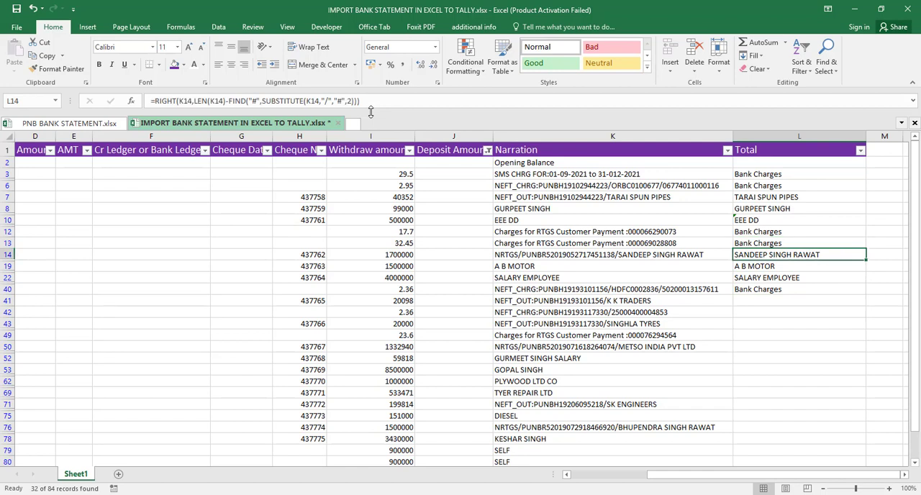
key("ctrl+c")
key("Down")
key("Down")
key("Down")
key("Down")
key("Down")
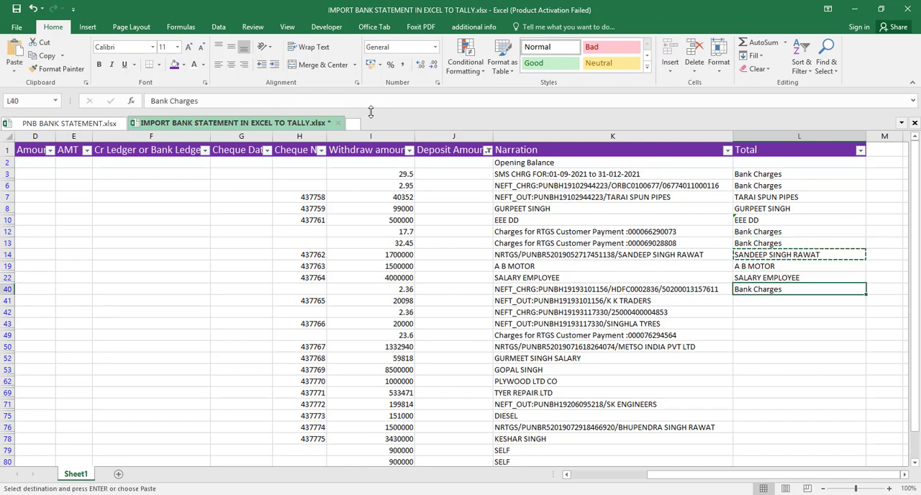
key("Up")
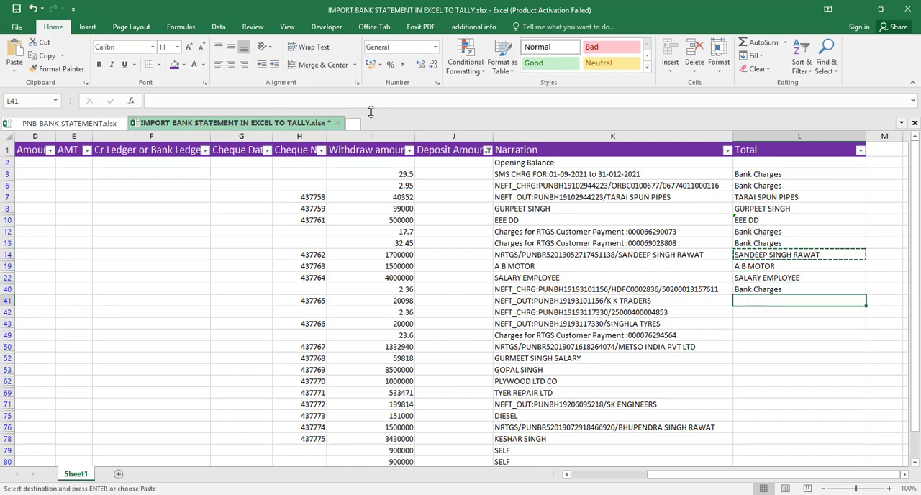
key("ctrl+v")
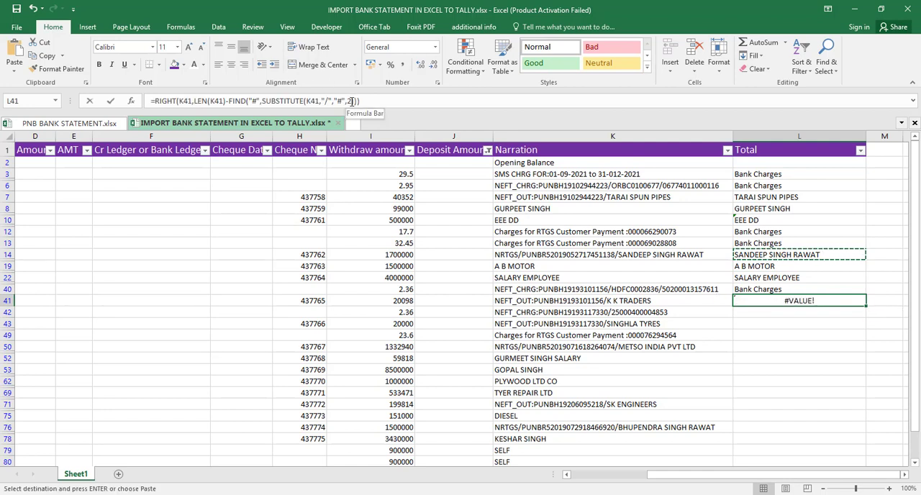
- Change the SUBSTITUTE instance number in the L41 formula to 1
left_click(350, 101)
key("BackSpace")
type("1")
key("Return")
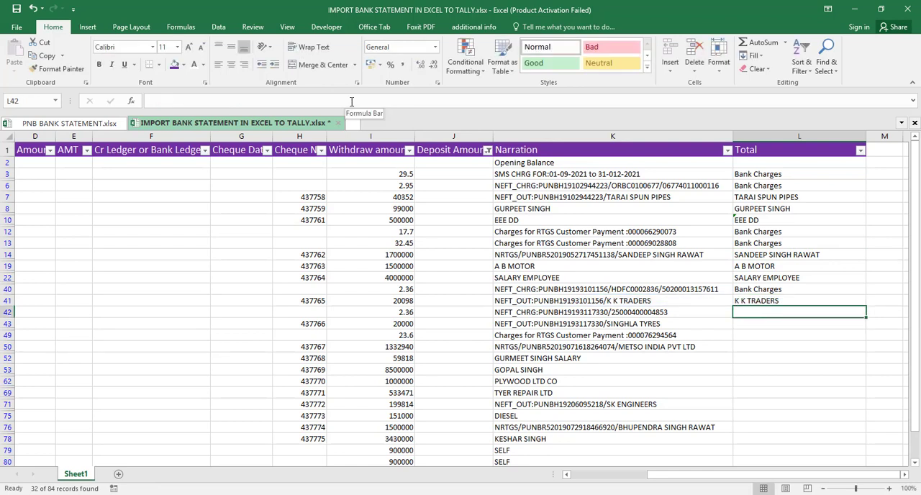
- Enter Bank Charges in L42 for the NEFT_CHRG row and copy the L41 formula to L43
type("Bank Charges")
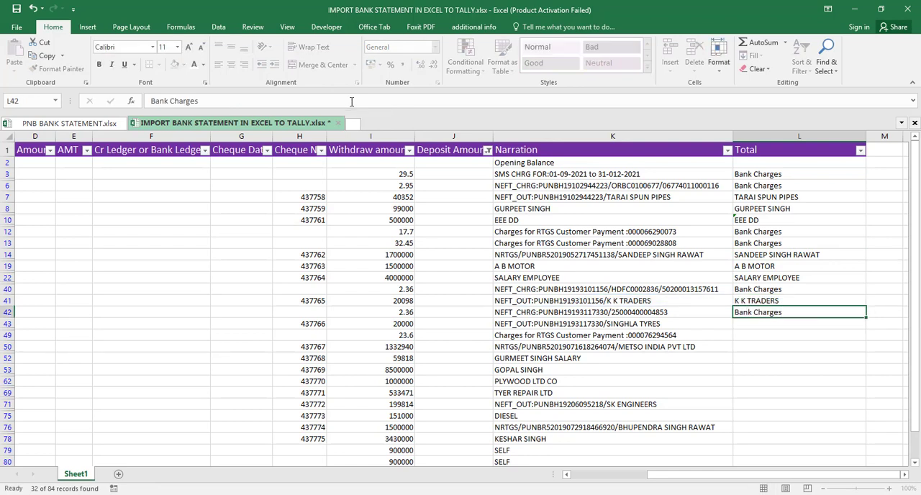
key("Return")
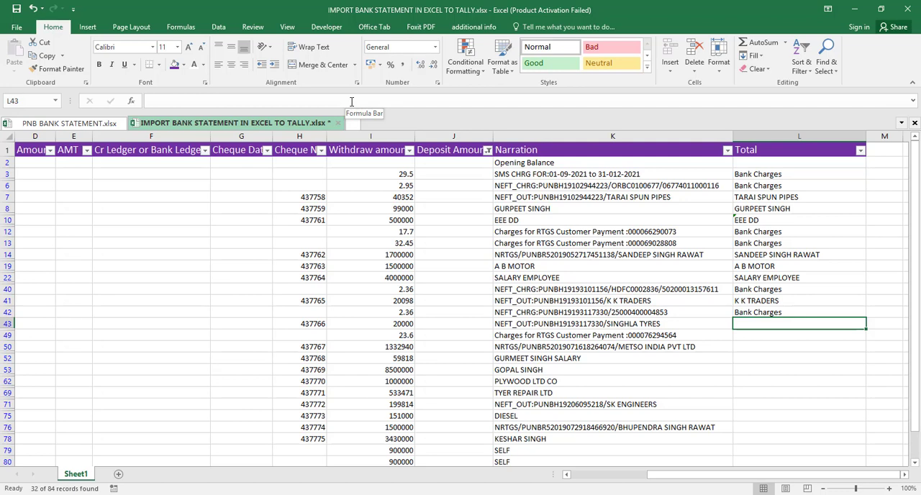
key("Up")
key("Up")
key("ctrl+c")
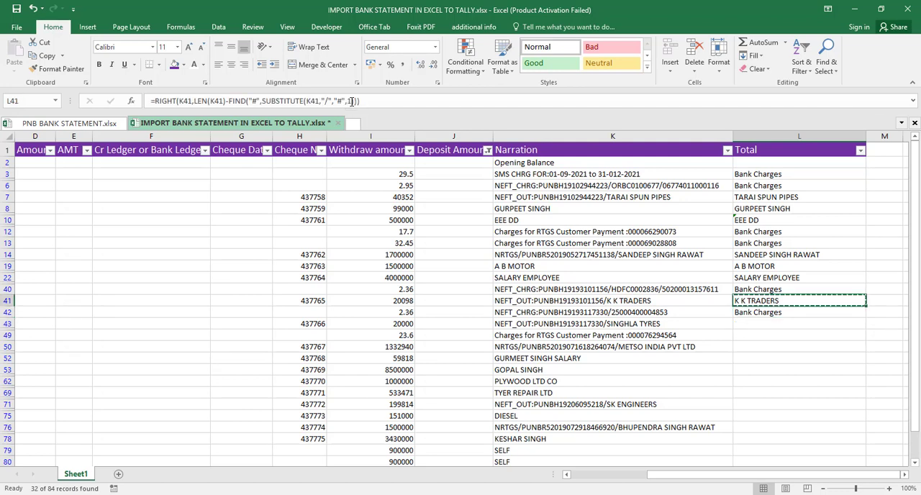
key("Down")
key("Down")
key("ctrl+v")
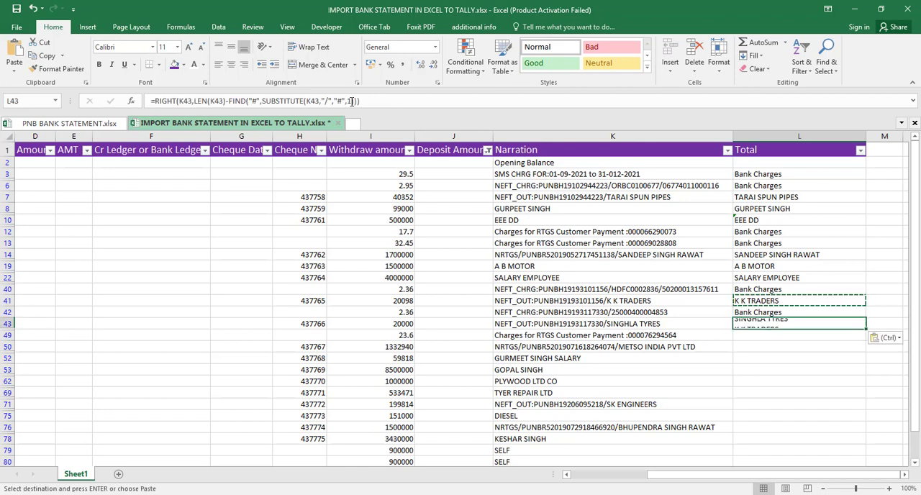
- Enter Bank Charges in L49 for the RTGS customer payment charges row
key("Down")
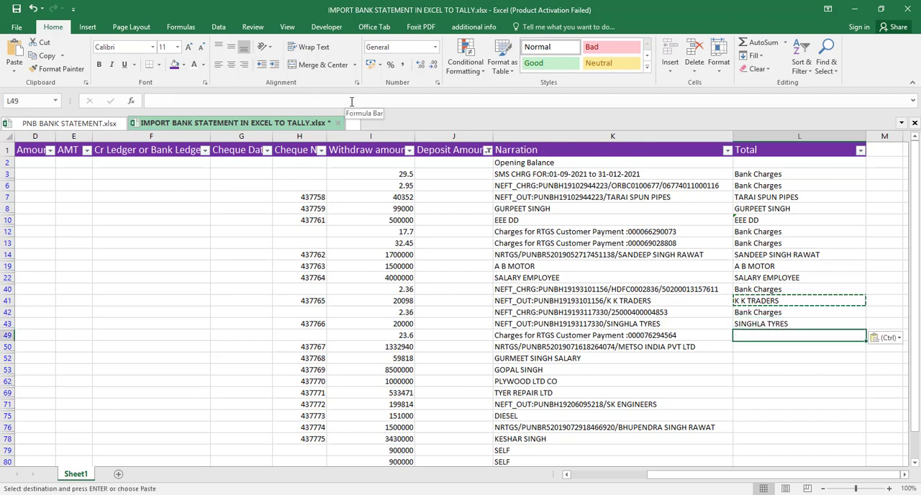
type("b")
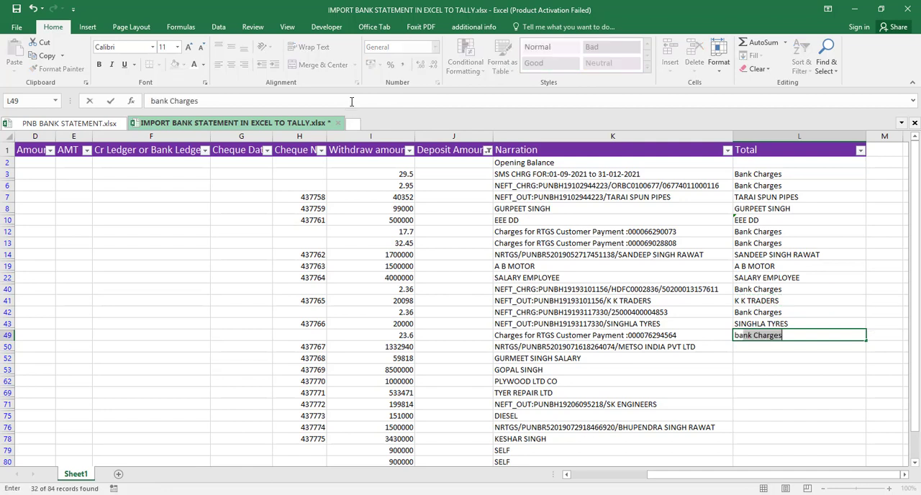
key("Return")
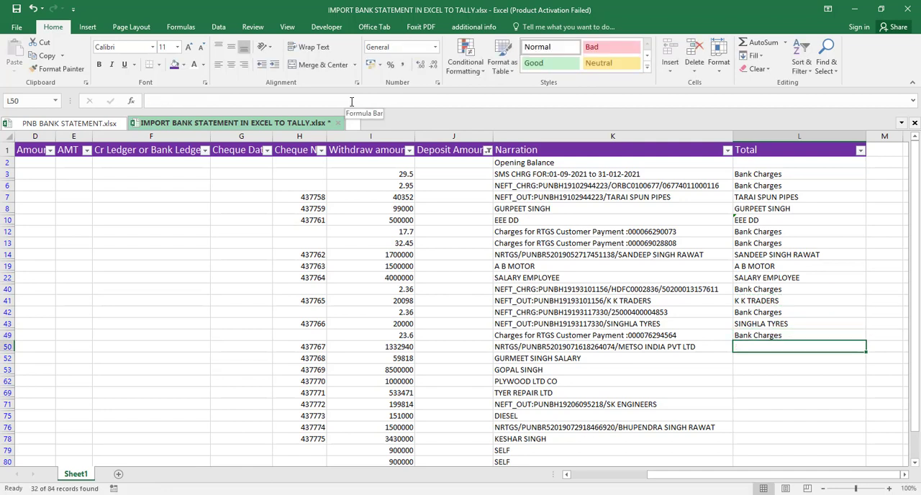
- Copy the party-name formula from L41 to L50 for the NRTGS narration
key("Up")
key("Up")
key("Up")
key("Up")
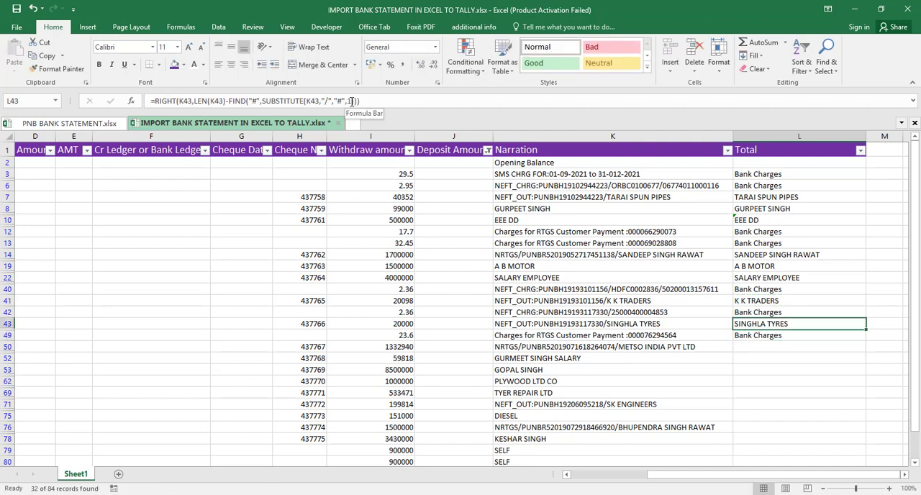
key("ctrl+c")
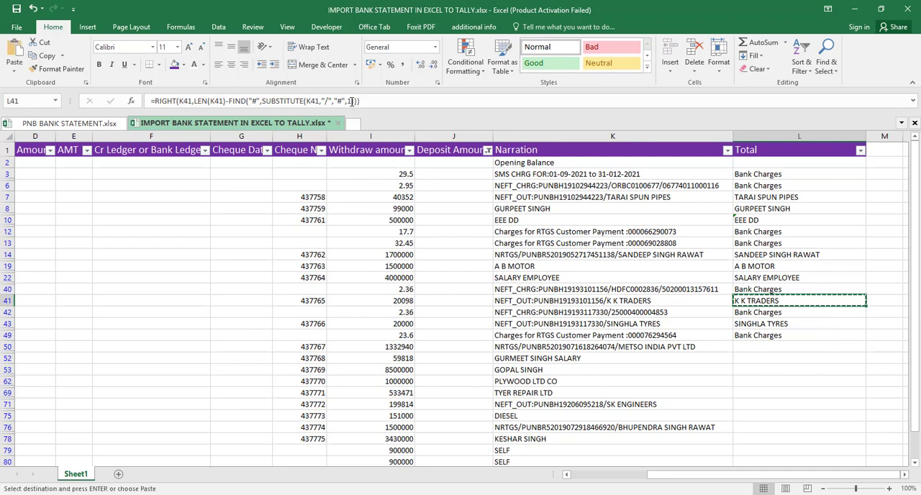
key("Down")
key("Down")
key("Down")
key("Down")
key("ctrl+v")
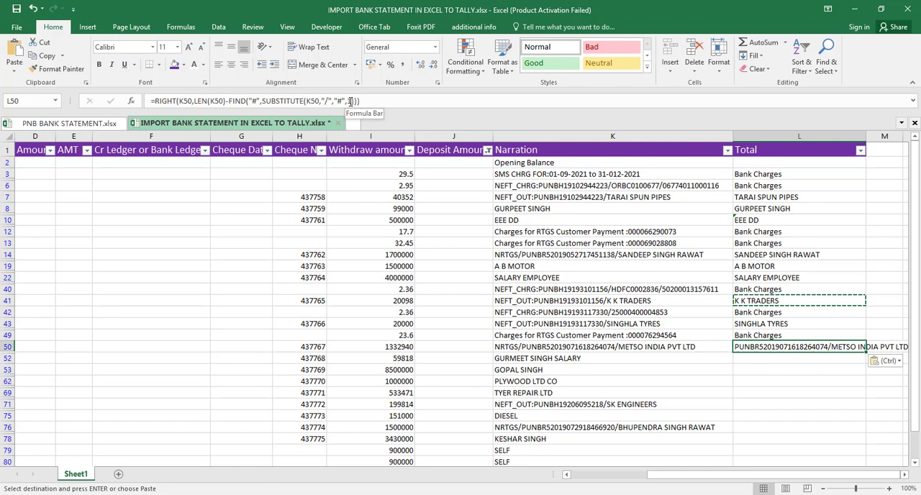
- Change the SUBSTITUTE instance number in the L50 formula to 2
left_click(352, 101)
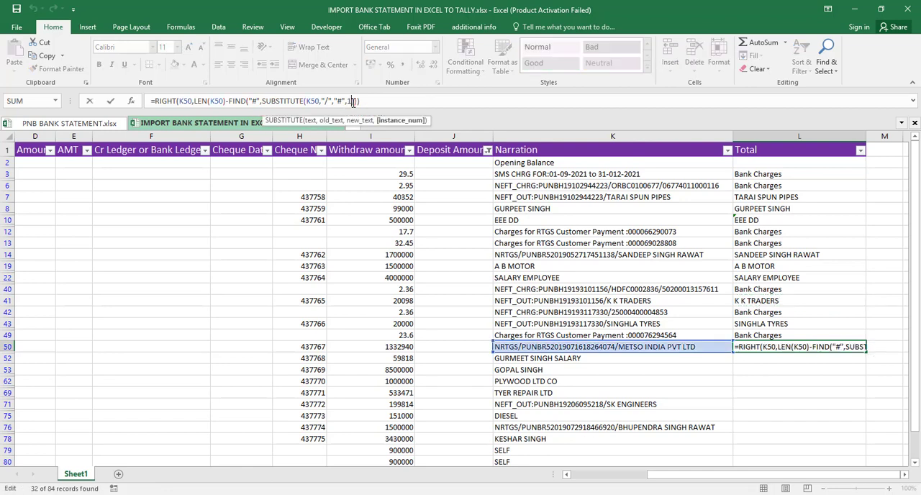
key("BackSpace")
type("2")
key("Return")
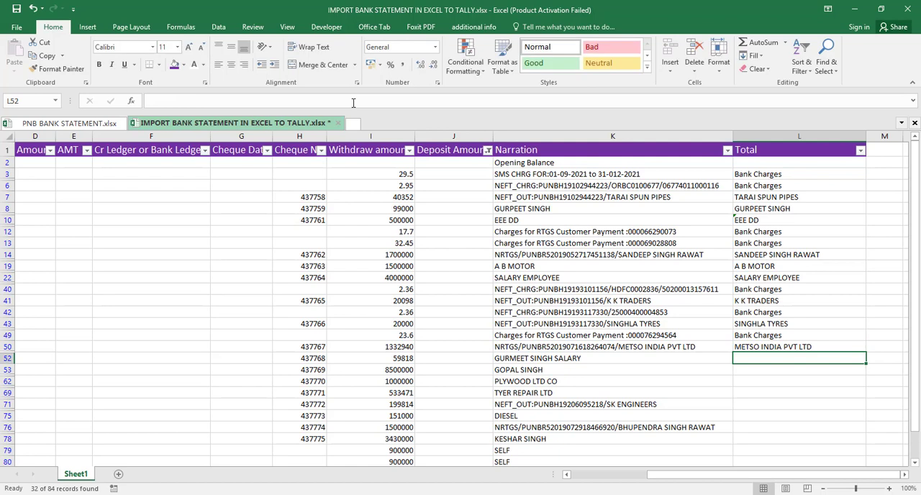
- Link L52 and L53 to their narrations with =K52 and =K53
type("=K52")
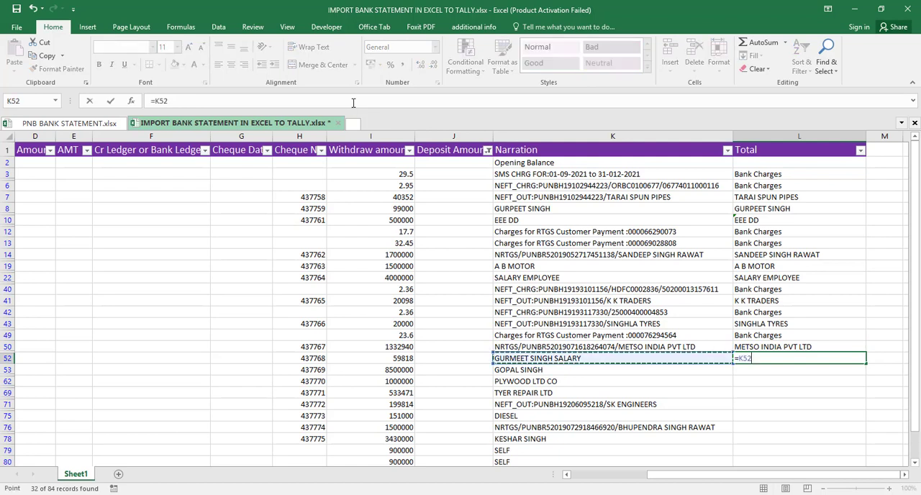
key("Return")
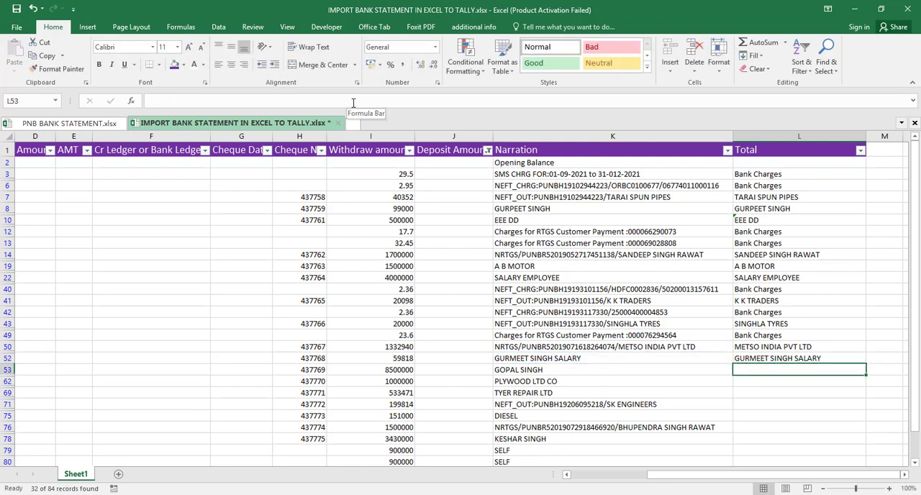
type("=K53")
key("Return")
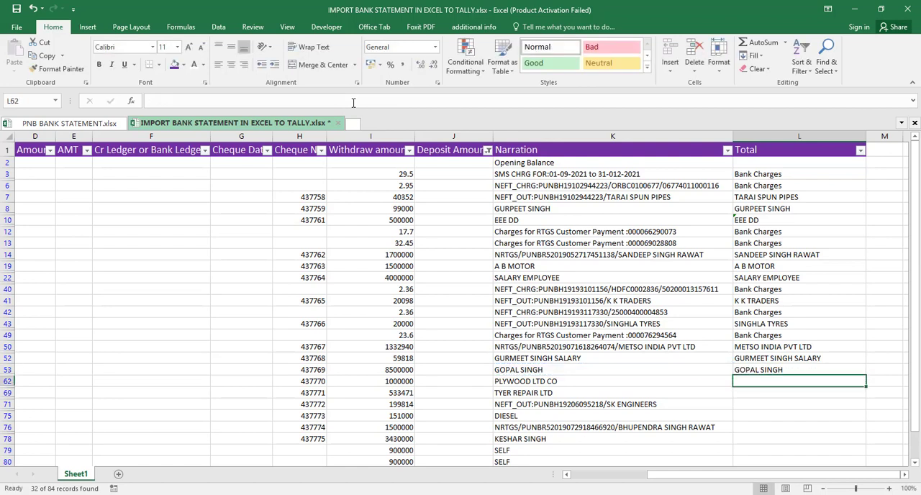
- Link L62 to its narration with =K62 and fill the formula down to L69
type("=")
key("Left")
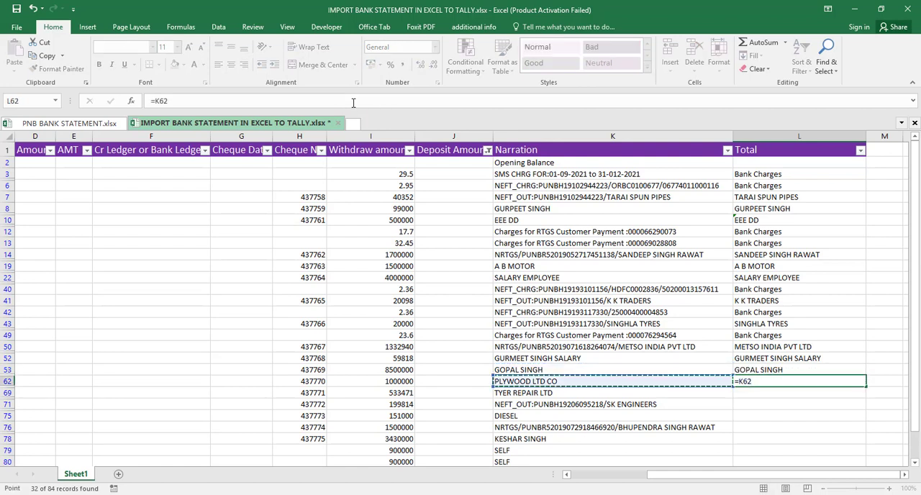
key("Return")
key("Up")
key("shift+Down")
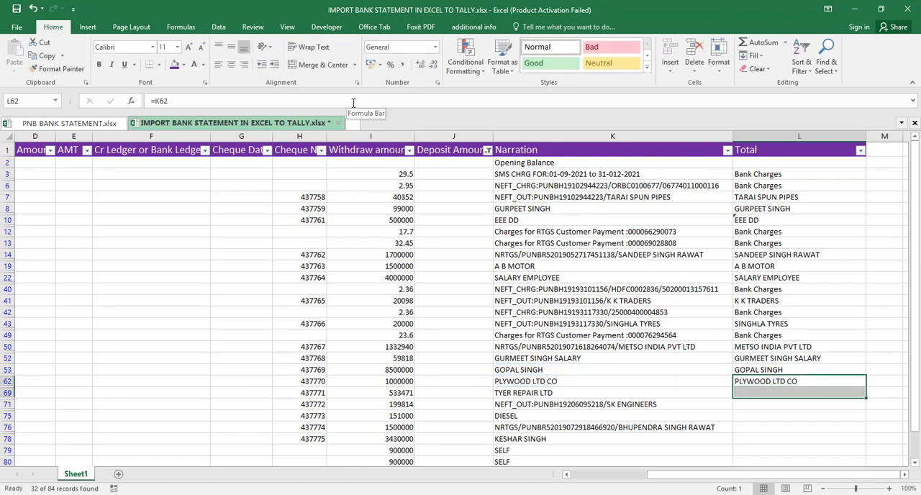
key("ctrl+d")
key("Down")
key("Down")
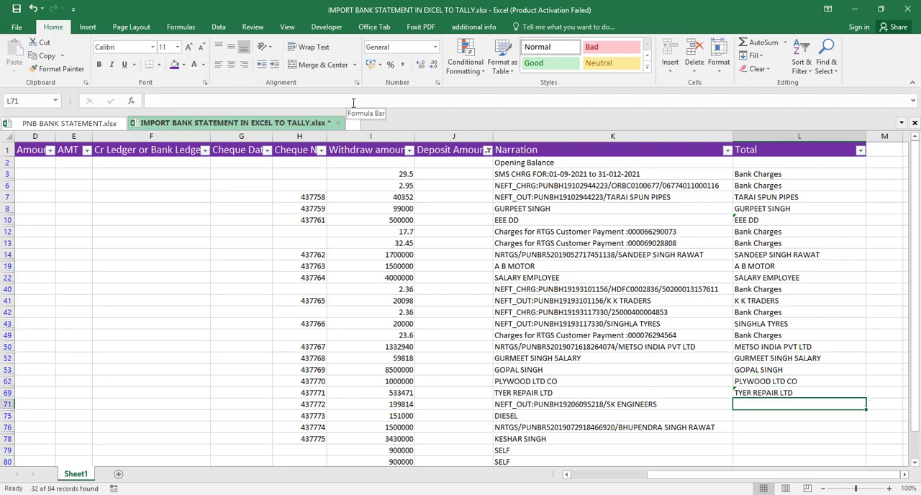
- Copy the party-name formula from L50 to L71 for the NEFT_OUT narration
key("Up")
key("Up")
key("Up")
key("Up")
key("Up")
key("ctrl+c")
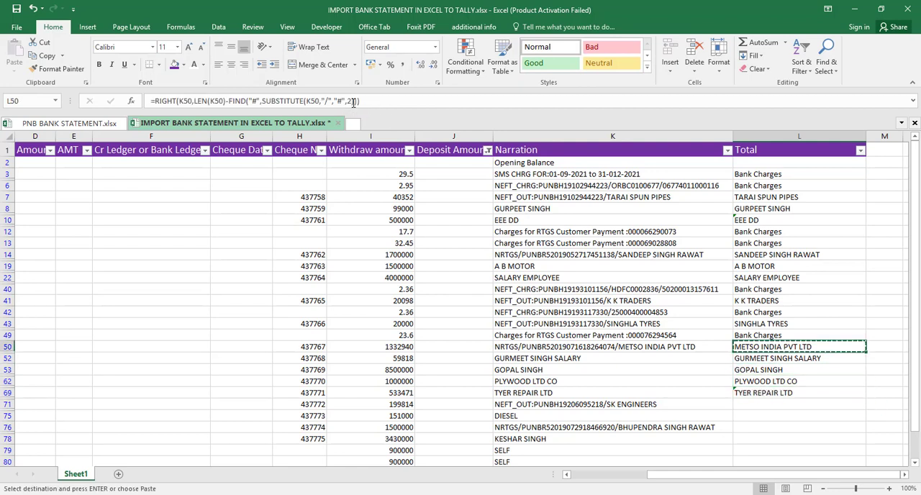
key("Down")
key("Down")
key("Down")
key("Down")
key("Down")
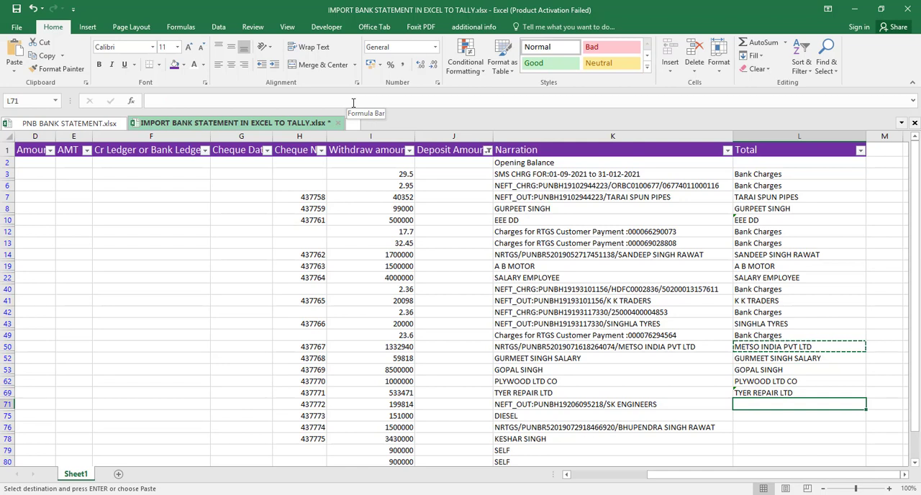
key("ctrl+v")
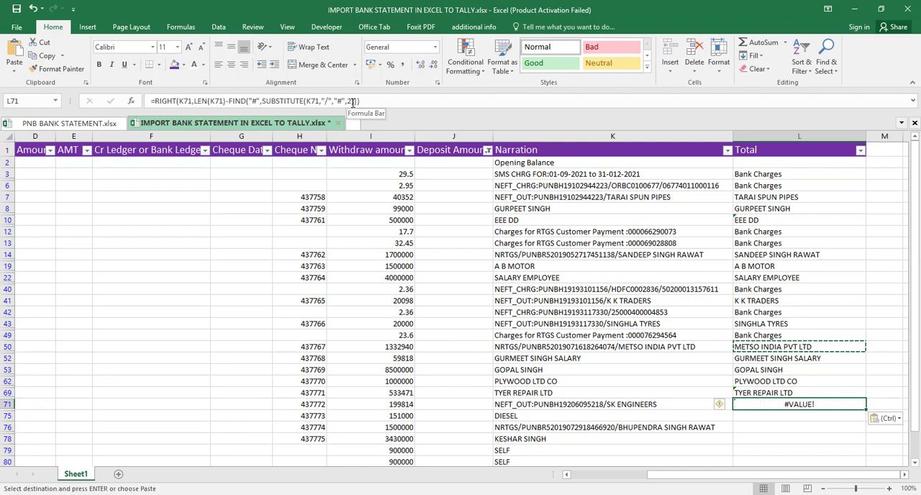
- Change the SUBSTITUTE instance number in L71 to 1 and link L75 to its narration with =K75
key("F2")
key("Return")
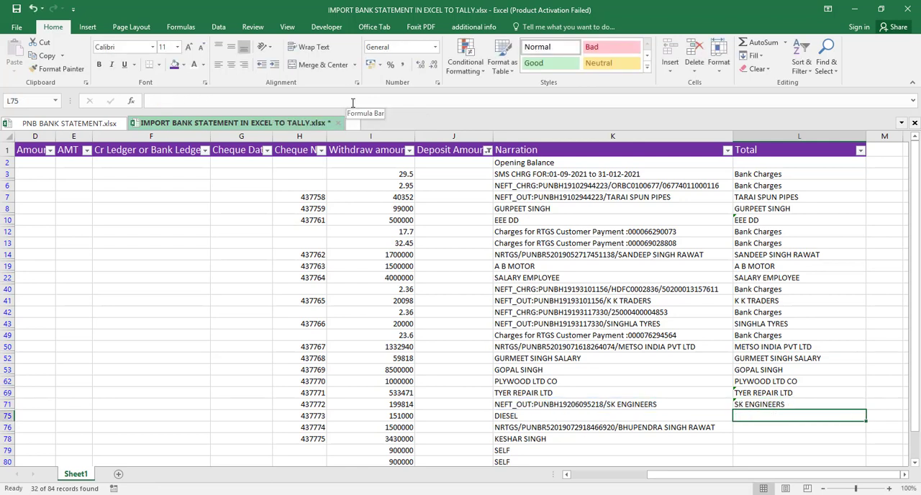
type("=K75")
key("Return")
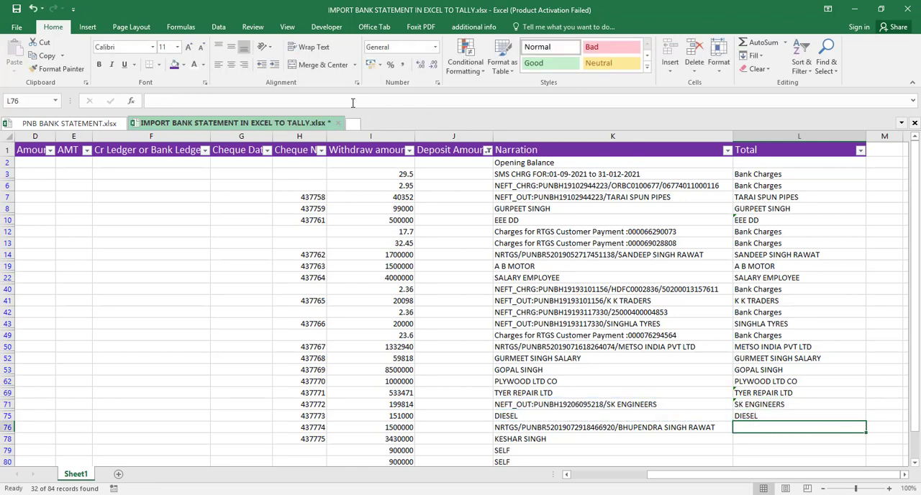
- Copy the L71 formula to L76 for the NRTGS narration and set its SUBSTITUTE instance number to 2
key("Up")
key("Up")
key("Up")
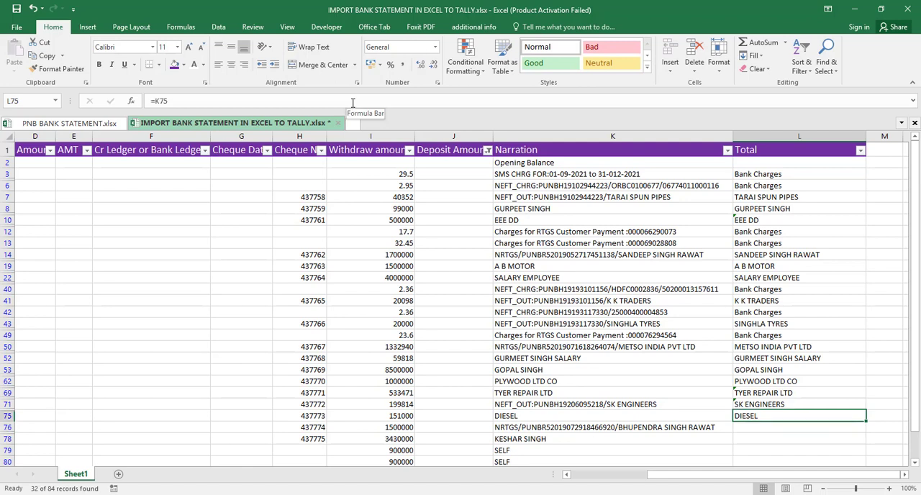
key("Down")
key("ctrl+c")
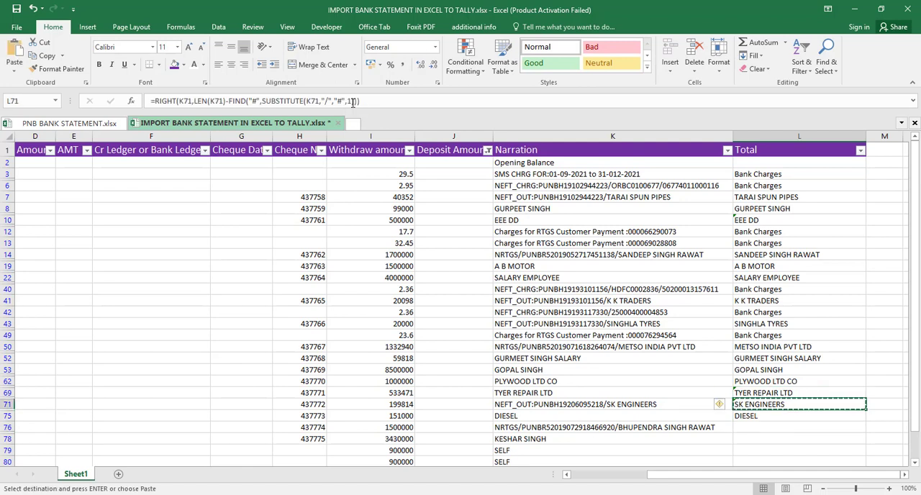
key("Down")
key("Down")
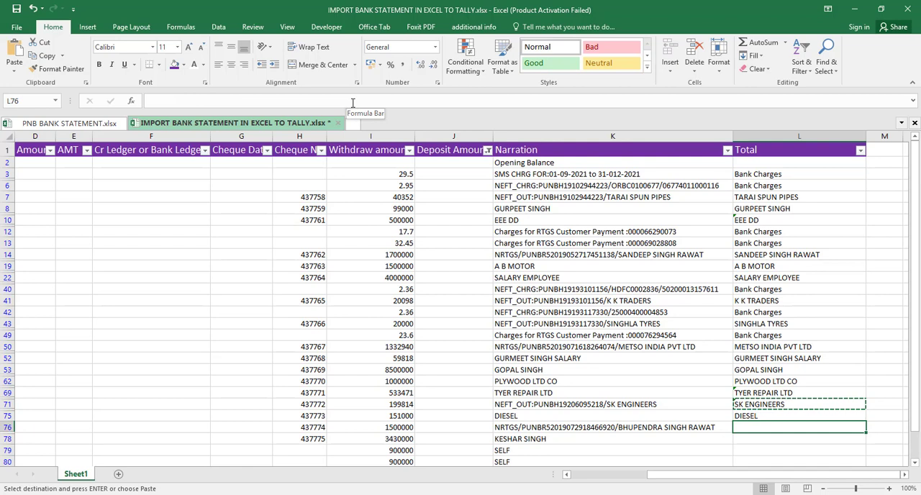
key("ctrl+v")
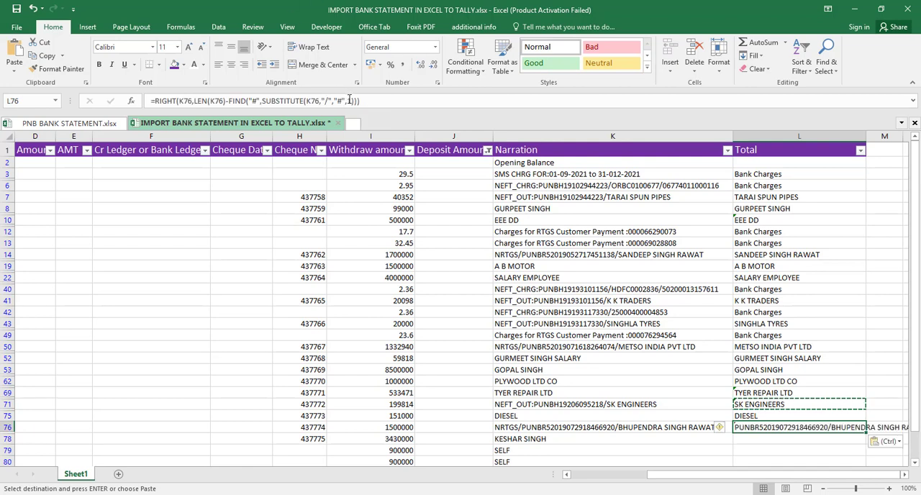
left_click(351, 100)
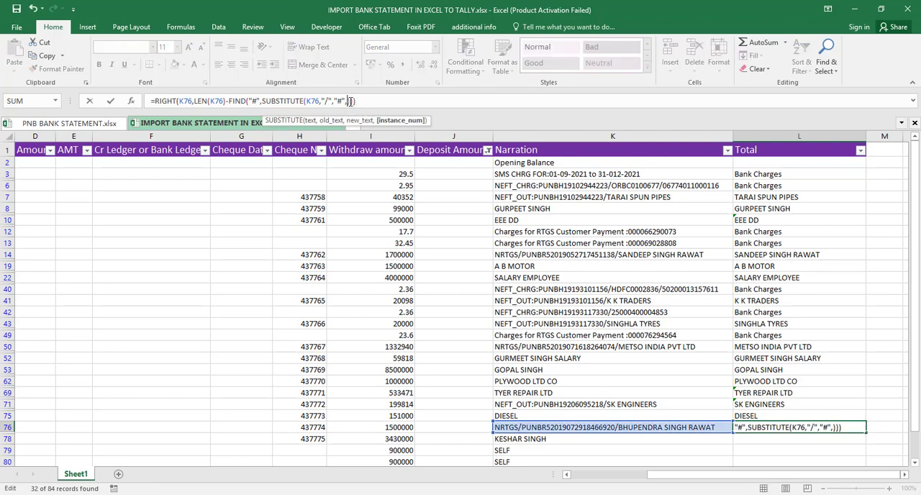
key("Return")
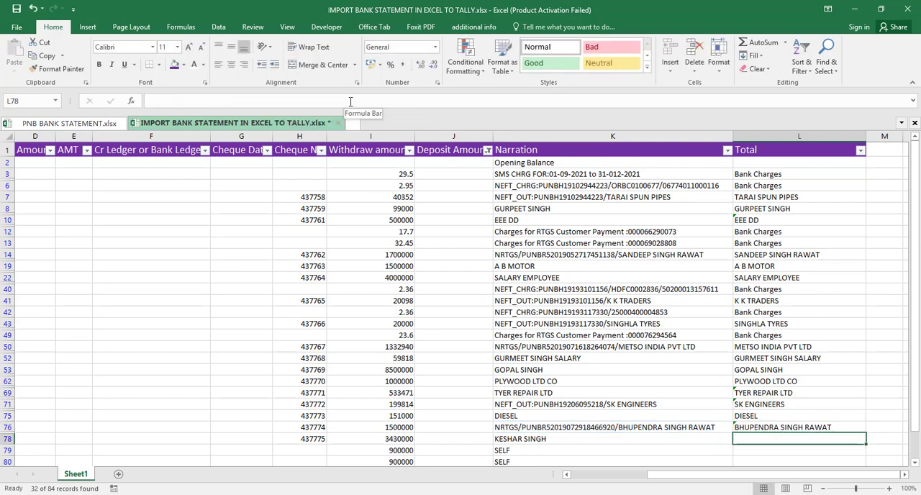
- Link L78 to its narration with =K78 and fill the formula down to L85
type("=k78")
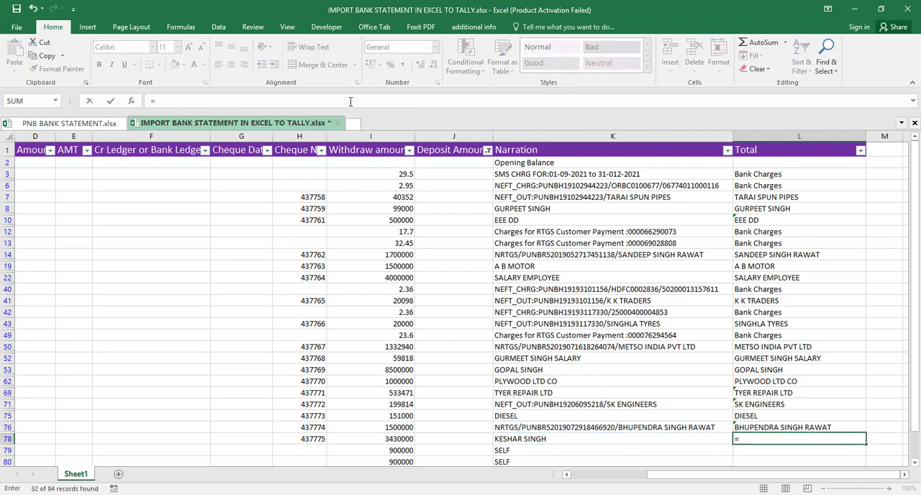
key("Return")
key("Up")
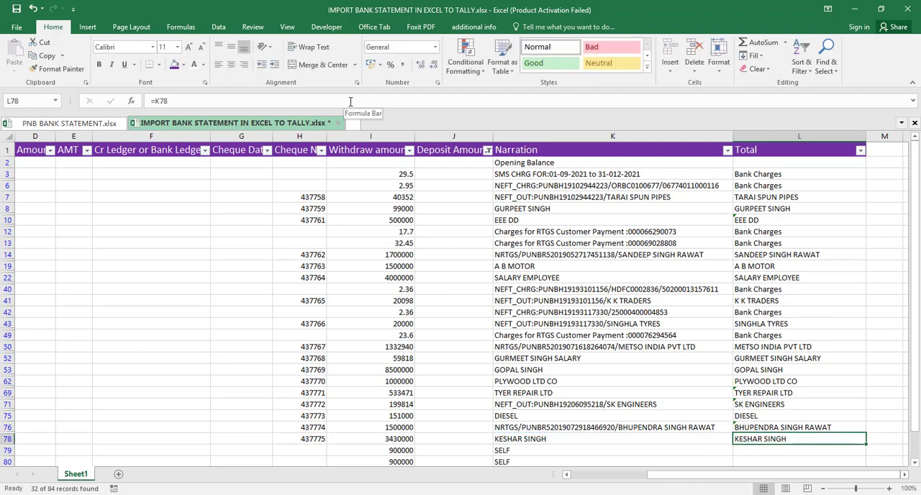
key("shift+Down")
key("shift+Down")
key("shift+Down")
key("shift+Down")
key("shift+Down")
key("shift+Down")
key("shift+Down")
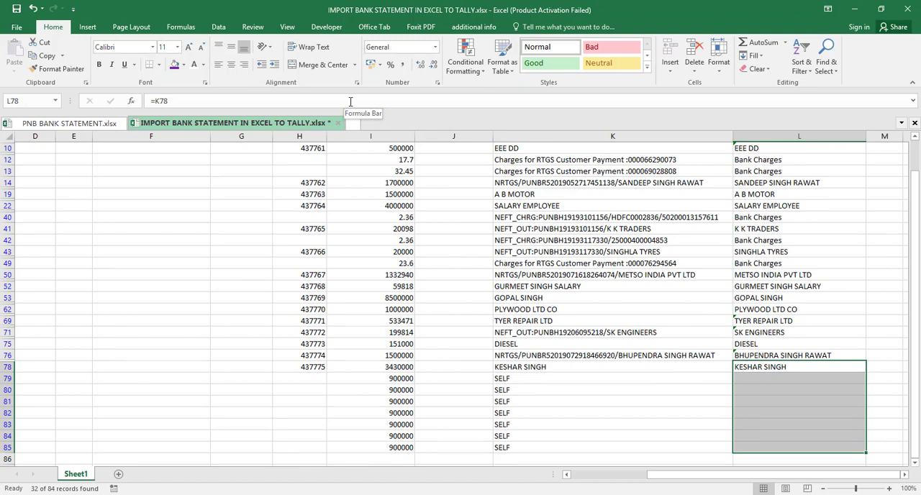
key("ctrl+d")
- Clear the filter from the Deposit Amount column to show all rows
key("Up")
key("Up")
key("Up")
key("Up")
key("Up")
key("Up")
key("Up")
key("Up")
key("Up")
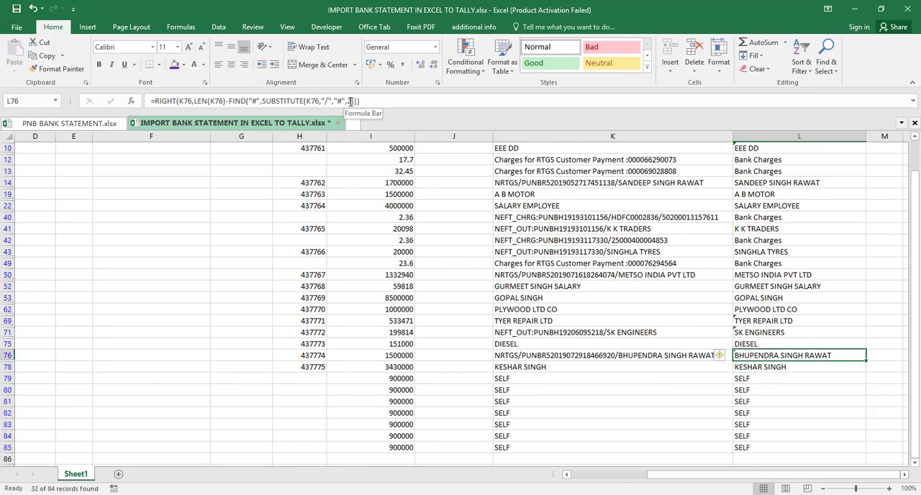
key("Up")
key("Up")
key("Up")
key("Up")
key("Up")
key("Up")
key("Up")
key("Up")
key("Up")
key("Up")
key("Up")
key("Up")
key("Up")
key("Up")
key("Up")
key("Up")
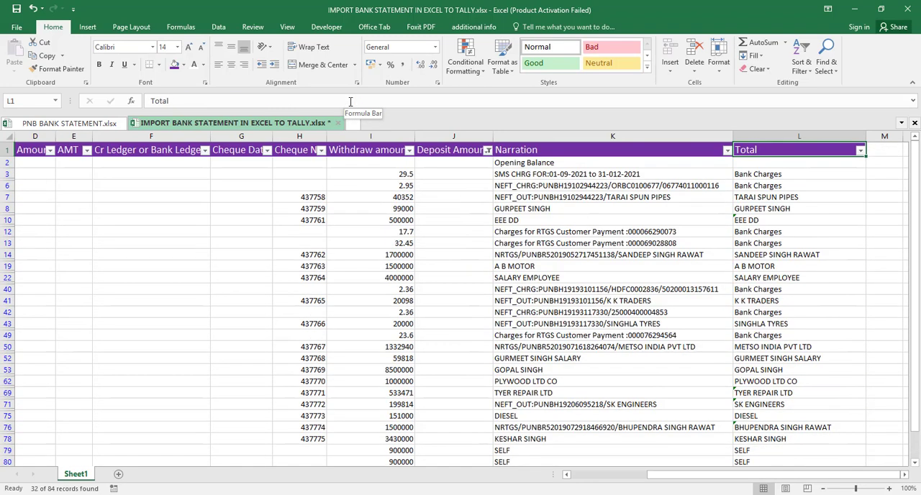
left_click(488, 150)
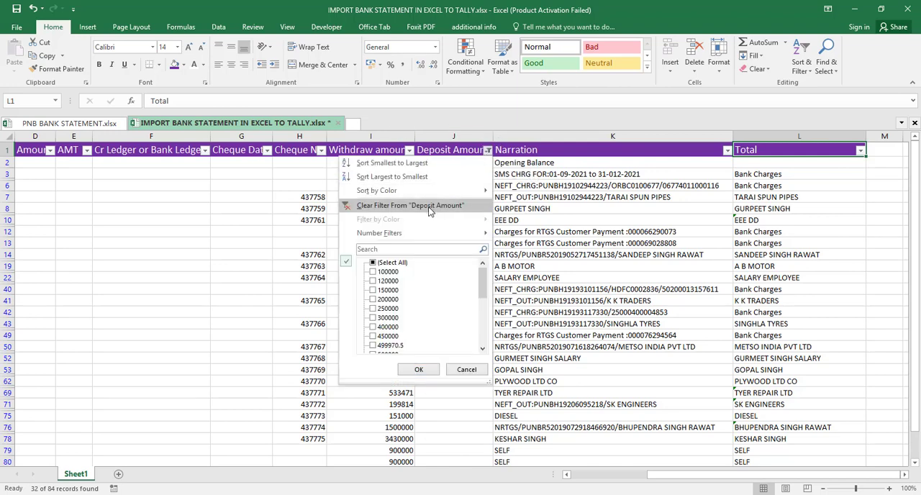
left_click(410, 205)
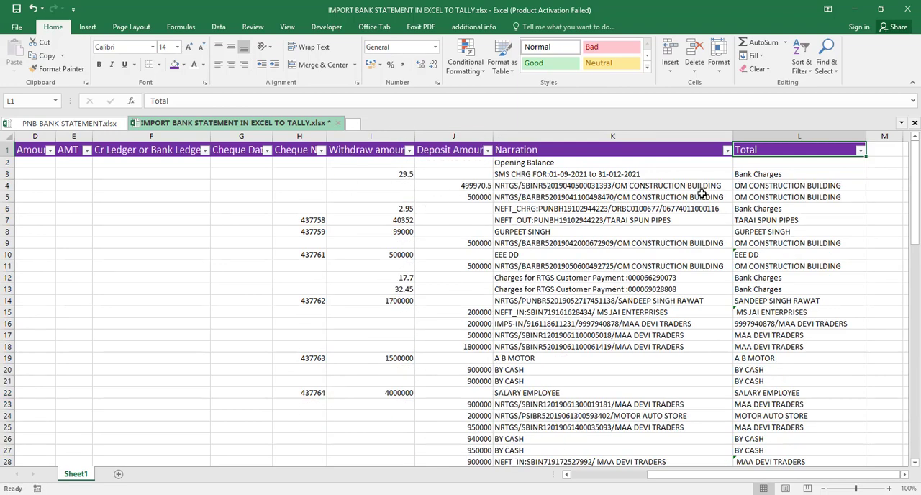
- Review the Total column's ledger and party names against the narrations in the unfiltered rows, starting from L3
left_click(788, 175)
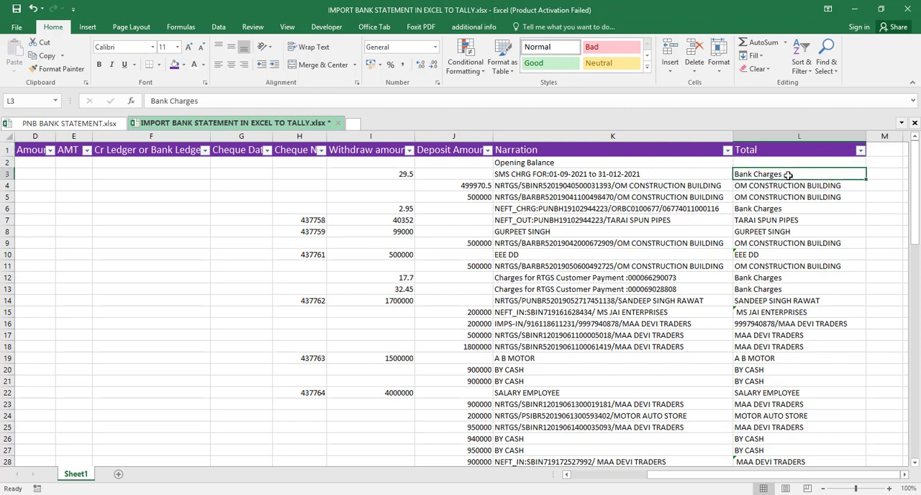
key("Down")
key("Down")
key("Down")
key("Down")
key("Down")
key("Down")
key("Down")
key("Down")
key("Down")
key("Down")
key("Down")
key("Down")
key("Down")
key("Down")
key("Down")
key("Down")
key("Down")
key("Down")
key("Down")
key("Down")
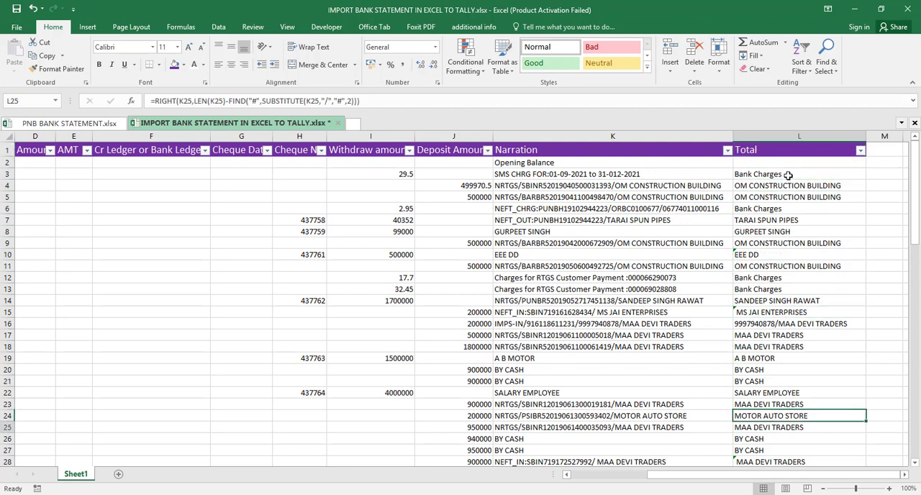
key("Down")
key("Down")
key("Down")
key("Down")
key("Down")
key("Down")
key("Down")
key("Down")
key("Down")
key("Down")
key("Down")
key("Up")
key("Up")
key("Up")
key("Up")
key("Up")
key("Up")
key("Up")
key("Up")
key("Up")
key("Up")
key("Up")
key("Up")
key("Up")
key("Up")
key("Up")
key("Up")
key("Up")
key("Up")
key("Up")
key("Up")
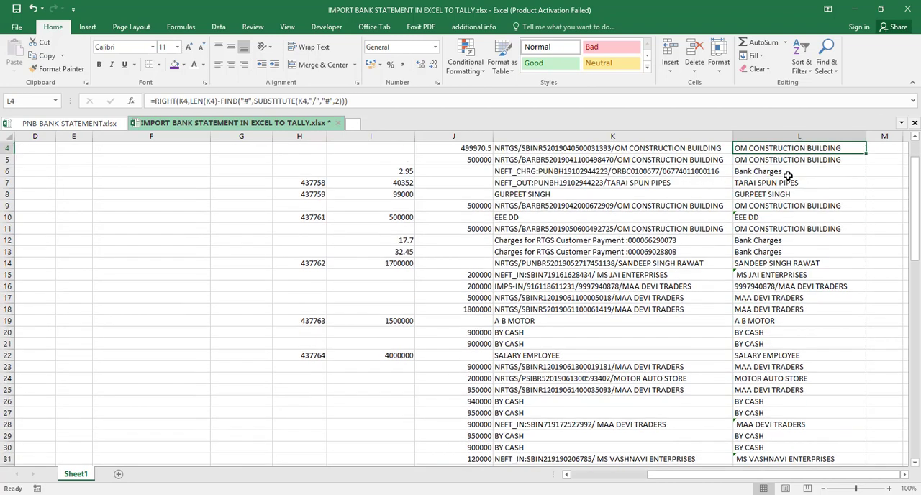
- Replace the formula in L10, the EEE DD row's Total cell, with the ledger name Electrity expense
key("Down")
key("Down")
key("Down")
key("Down")
key("Down")
key("Down")
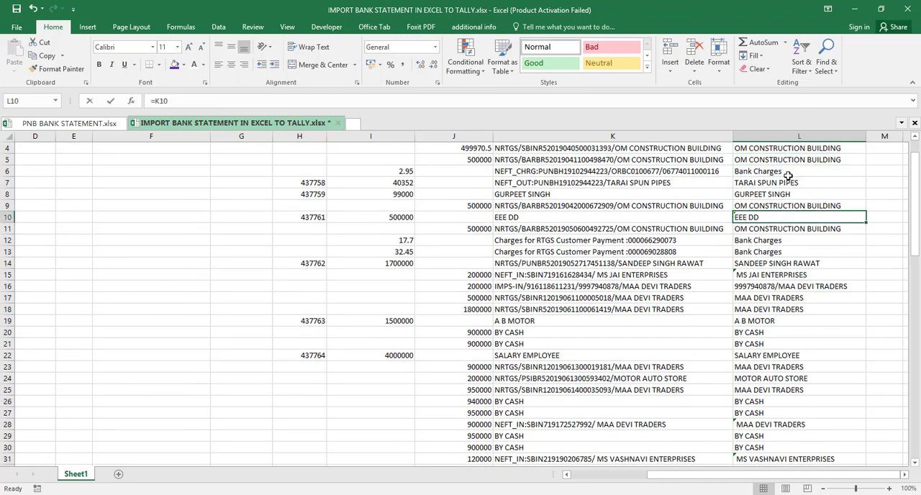
type("Electrity")
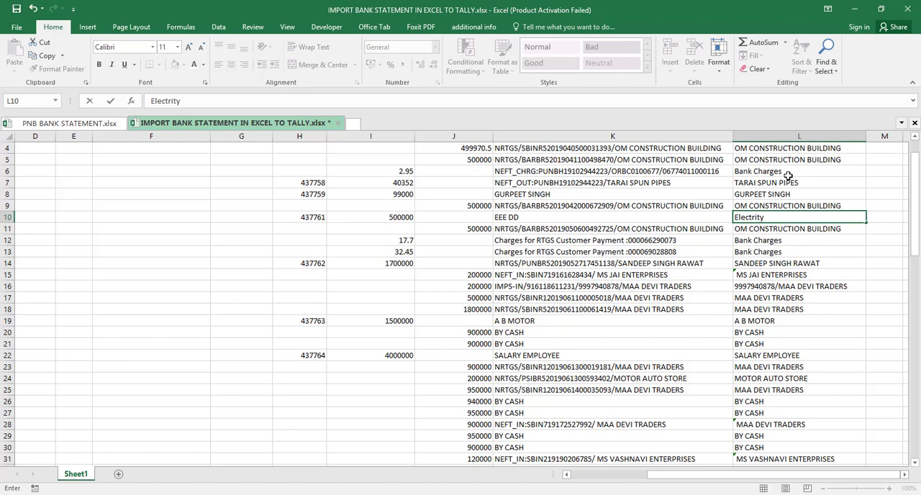
type("pe")
key("Return")
- Convert the Total column's formulas in L3:L85 to static text by copying the range and pasting it back in place as values
key("Down")
key("Down")
key("Down")
key("Down")
key("Down")
key("Down")
key("Down")
key("Down")
key("Down")
key("Down")
key("Down")
key("Down")
key("Down")
key("Down")
key("Down")
key("Down")
key("Down")
key("Down")
key("Down")
key("Down")
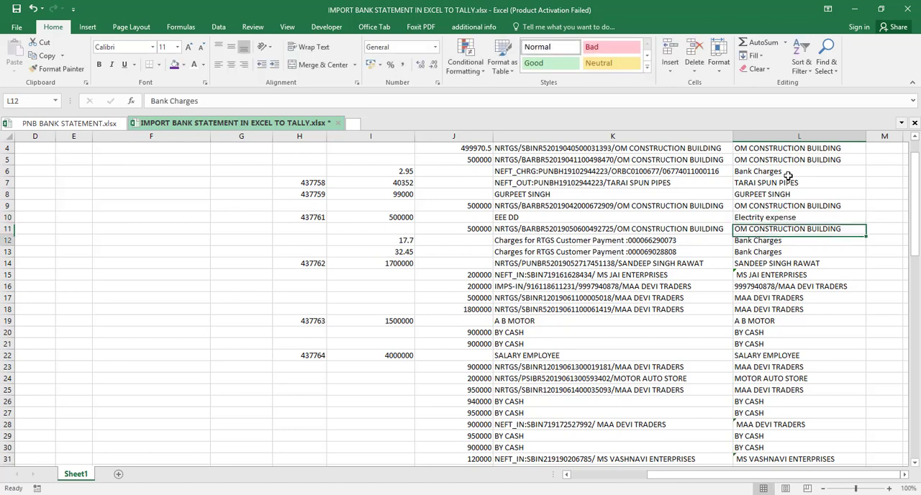
key("Down")
key("Down")
key("Down")
key("Down")
key("Down")
key("Down")
key("Down")
key("Down")
key("Down")
key("Down")
key("Down")
key("Down")
key("Down")
key("Down")
key("Down")
key("Down")
key("Down")
key("Down")
key("Down")
key("Down")
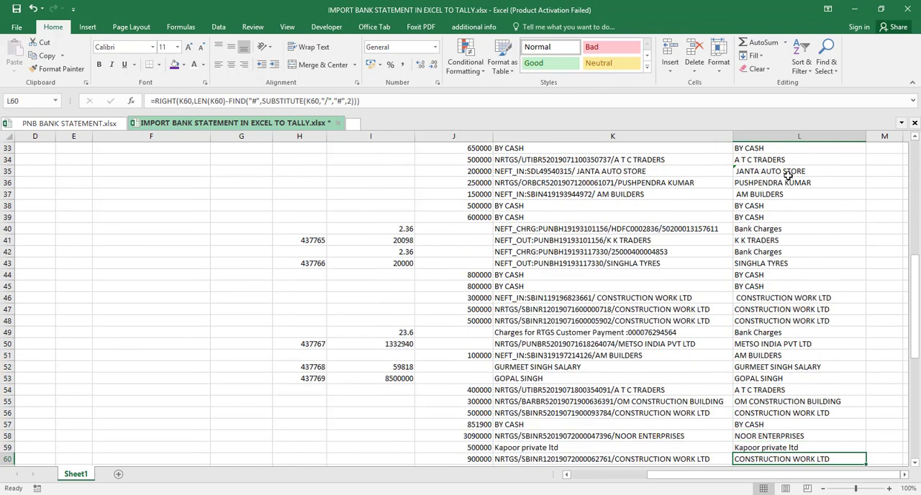
key("Up")
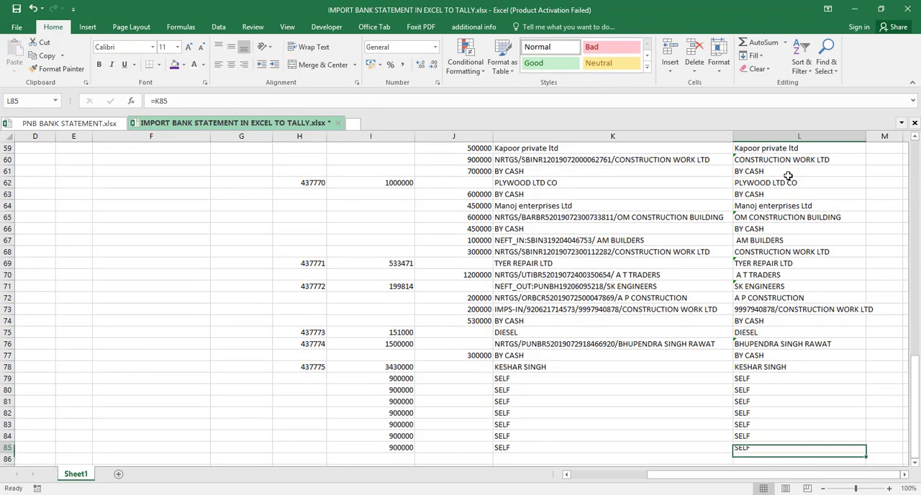
key("ctrl+shift+Up")
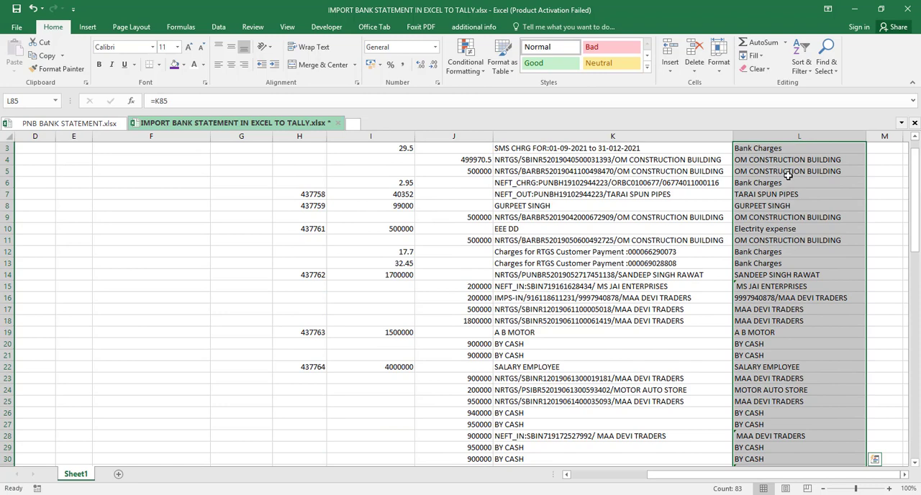
key("ctrl+c")
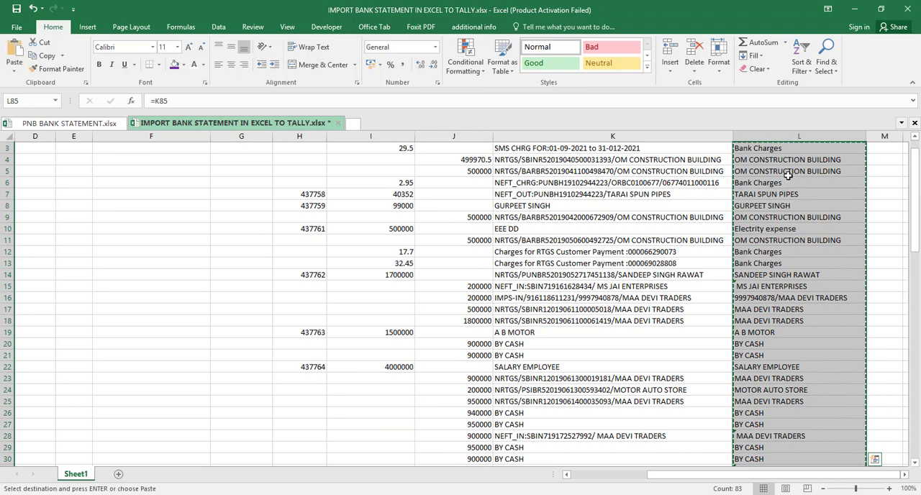
key("ctrl+alt+v")
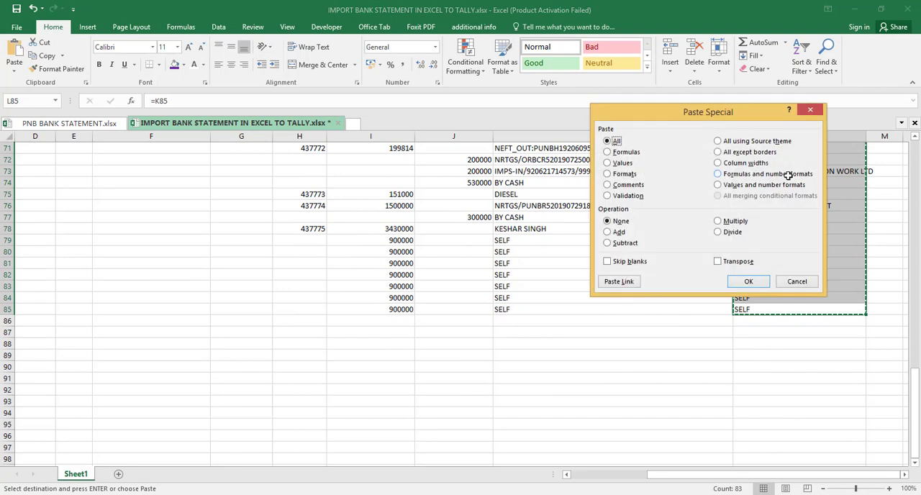
key("v")
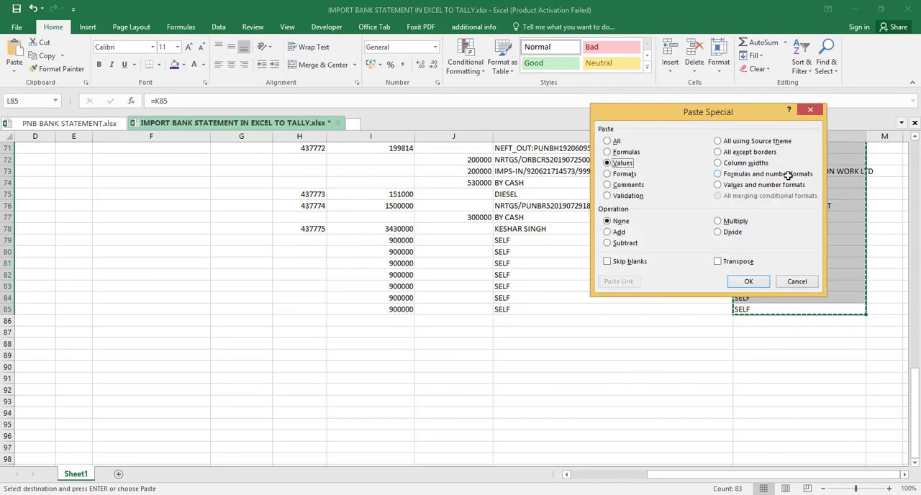
key("Return")
- Filter the Total column to show only the BY CASH and SELF entries
key("Up")
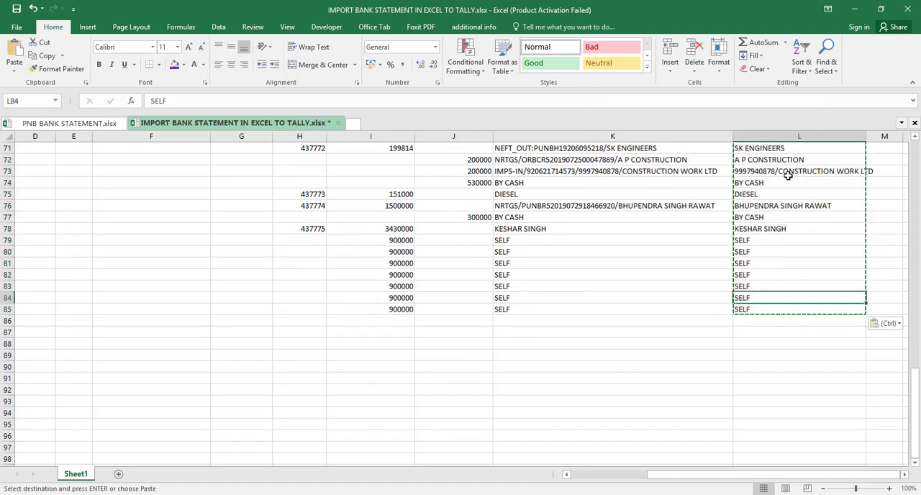
key("Up")
key("Up")
key("Up")
key("Up")
key("Up")
key("Up")
key("Up")
key("Up")
key("Up")
key("Up")
key("Up")
key("Up")
key("Up")
key("Up")
key("Up")
key("Up")
key("Up")
key("Up")
key("Up")
key("Up")
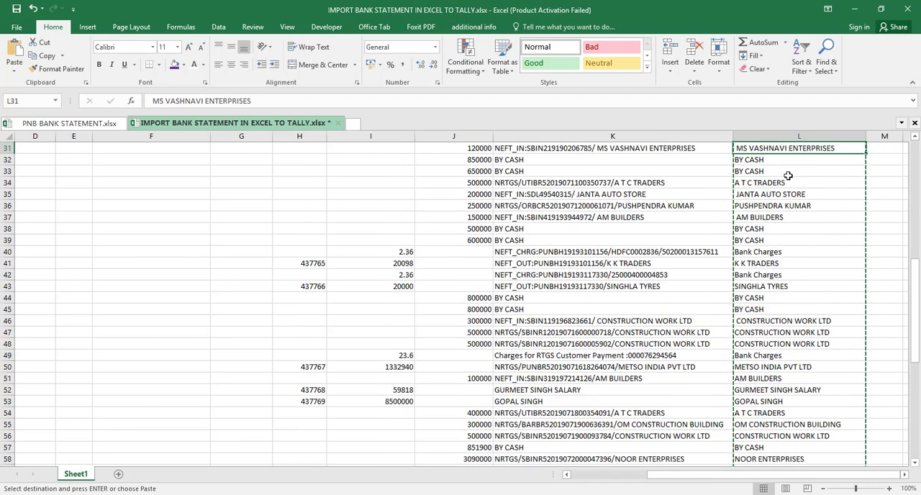
key("Up")
key("Up")
key("Up")
key("Up")
key("Up")
key("Up")
key("Up")
key("Up")
key("Up")
key("Up")
key("Up")
key("Up")
key("Up")
key("Up")
key("Up")
key("Up")
key("Up")
key("Up")
key("Up")
key("Up")
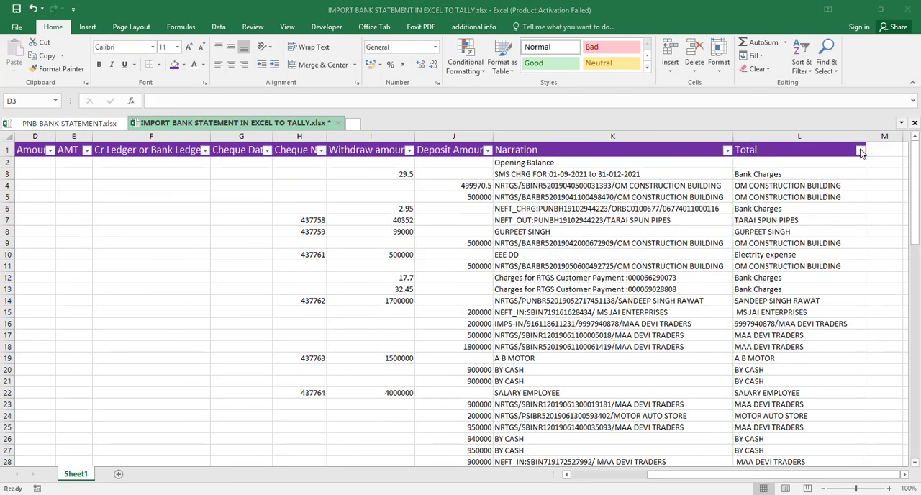
left_click(861, 151)
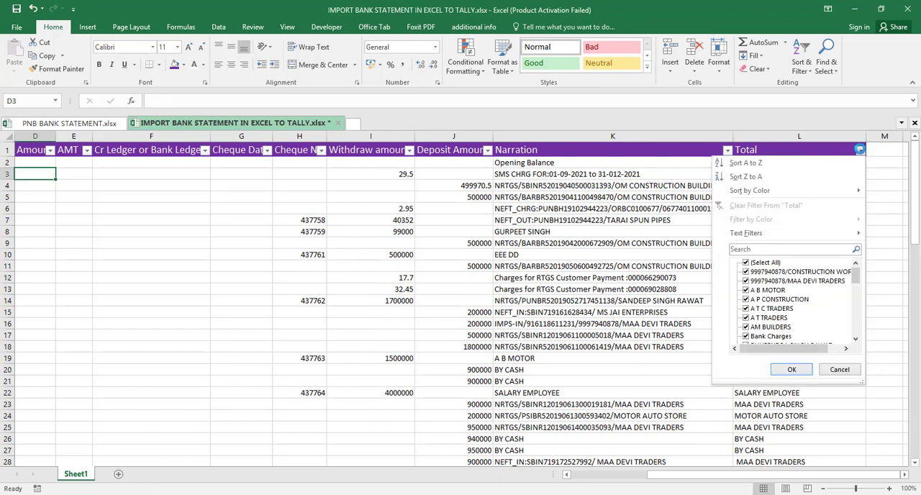
left_click(746, 263)
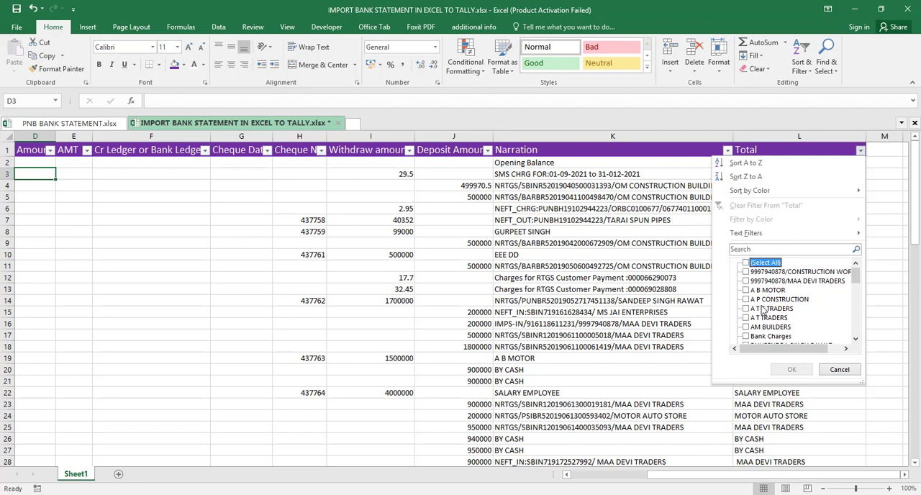
left_click(858, 279)
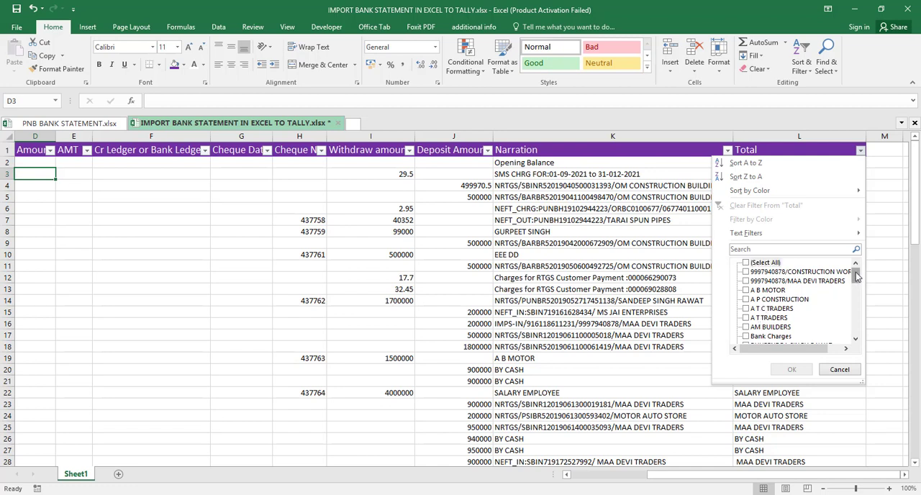
left_click_drag(856, 277, 857, 283)
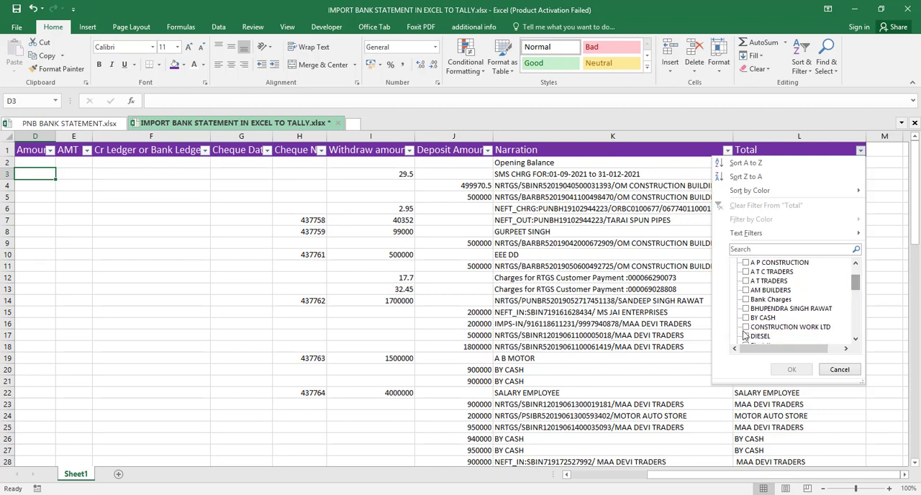
left_click(746, 318)
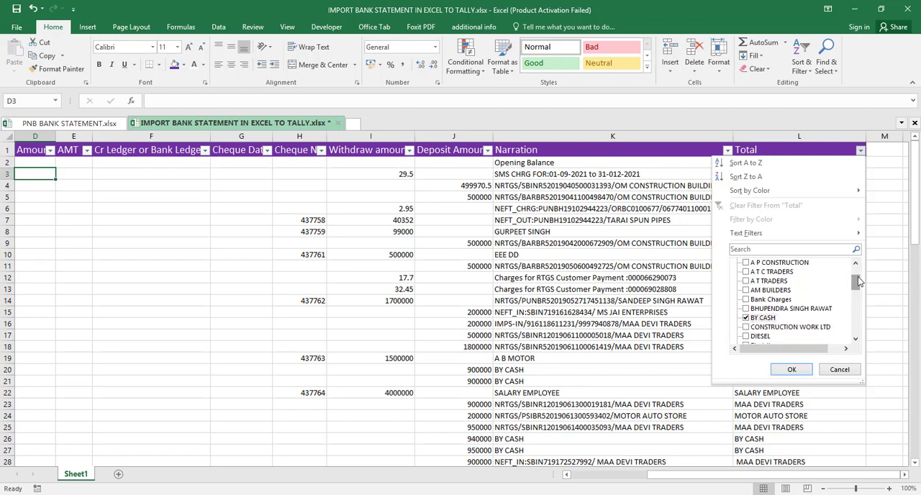
left_click_drag(857, 286, 858, 335)
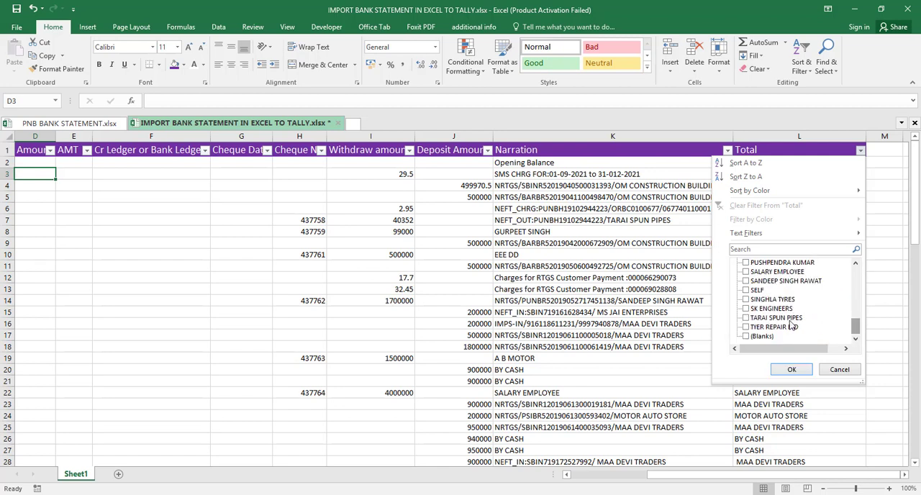
left_click(746, 291)
left_click(791, 369)
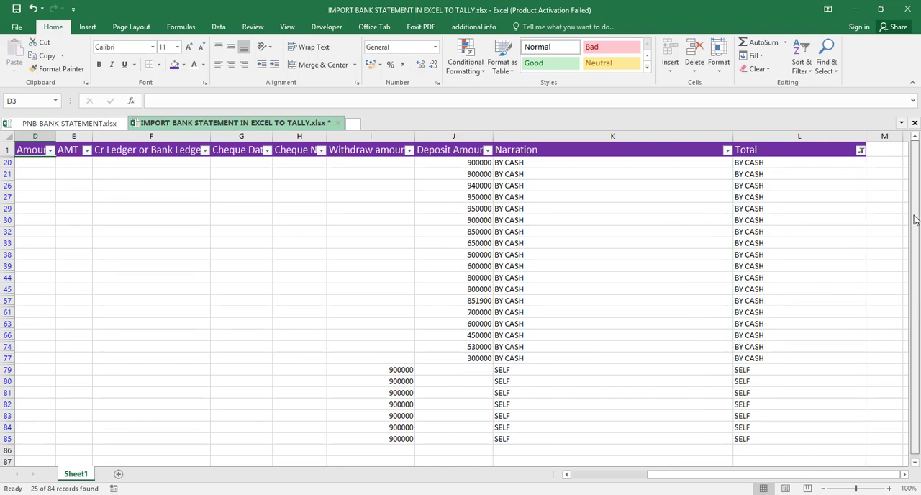
- Enter Cash in L20 and fill it down through the filtered Total cells to L85
left_click(780, 161)
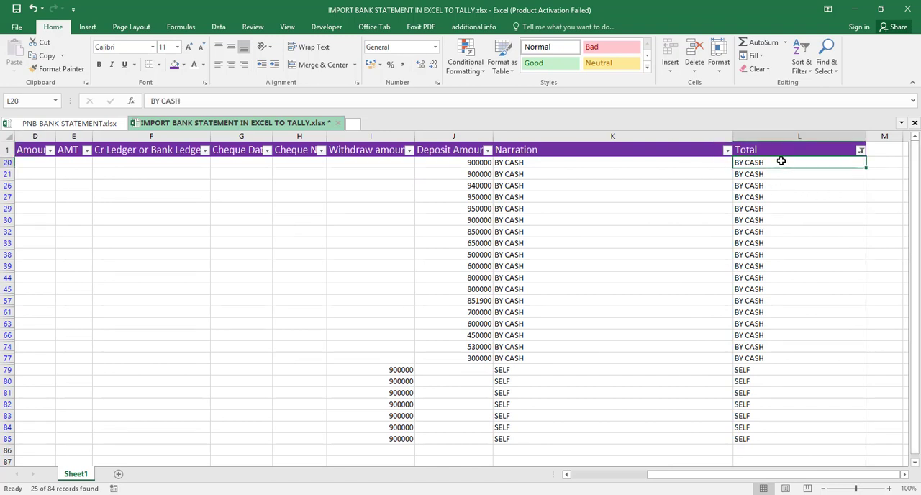
type("CA")
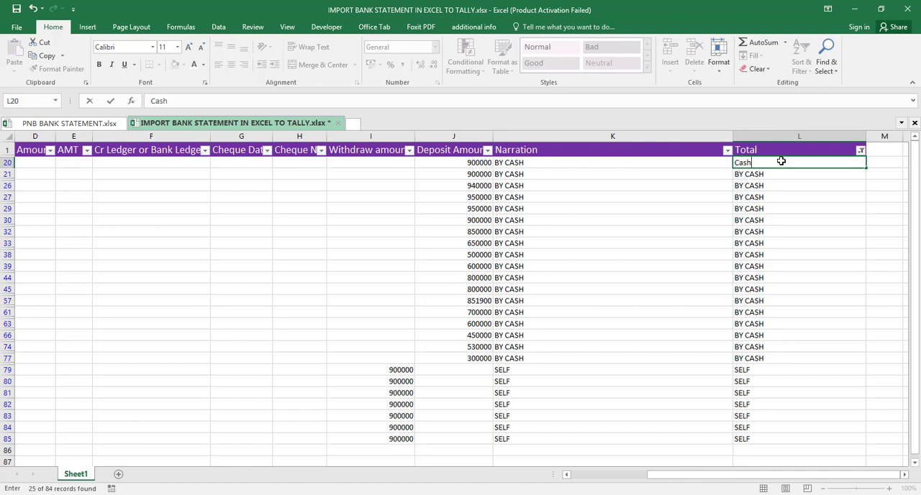
key("Return")
key("Up")
key("shift+Down")
key("shift+Down")
key("shift+Down")
key("shift+Down")
key("shift+Down")
key("shift+Down")
key("shift+Down")
key("shift+Down")
key("shift+Down")
key("shift+Down")
key("shift+Down")
key("shift+Down")
key("shift+Down")
key("shift+Down")
key("shift+Down")
key("shift+Down")
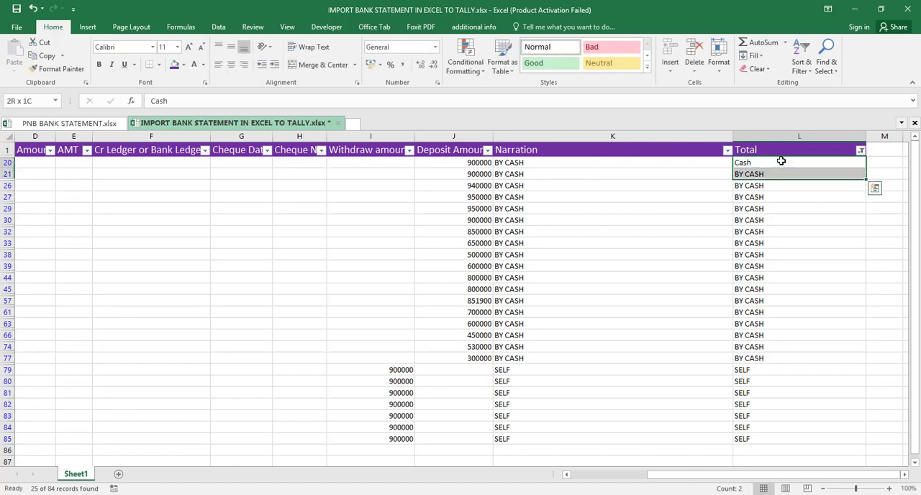
key("shift+Down")
key("shift+Down")
key("shift+Down")
key("shift+Down")
key("shift+Down")
key("shift+Down")
key("shift+Down")
key("shift+Down")
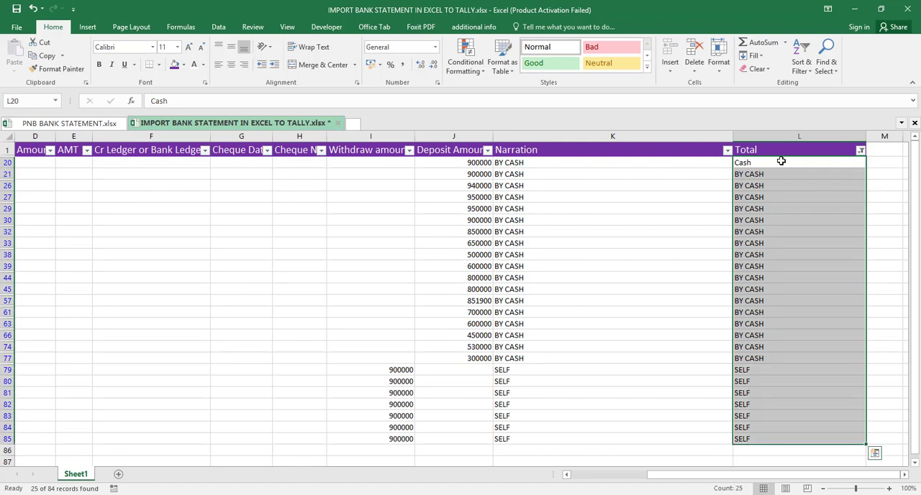
key("ctrl+d")
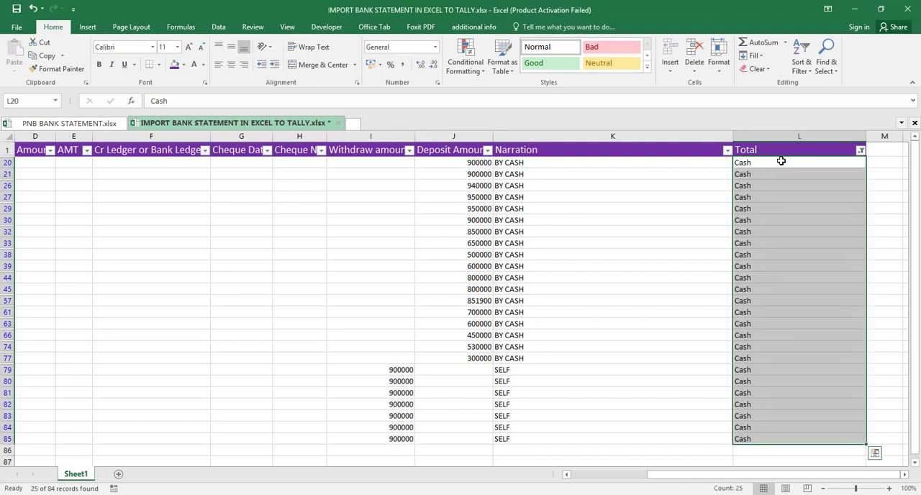
- Clear the Total column's filter and filter Deposit Amount to blanks so only withdrawal rows are listed
left_click(862, 155)
left_click(783, 215)
left_click(487, 150)
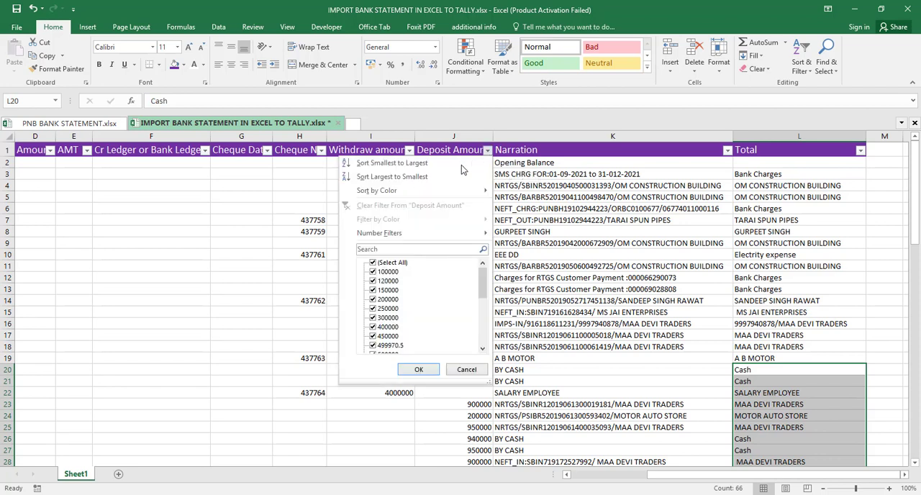
left_click(372, 263)
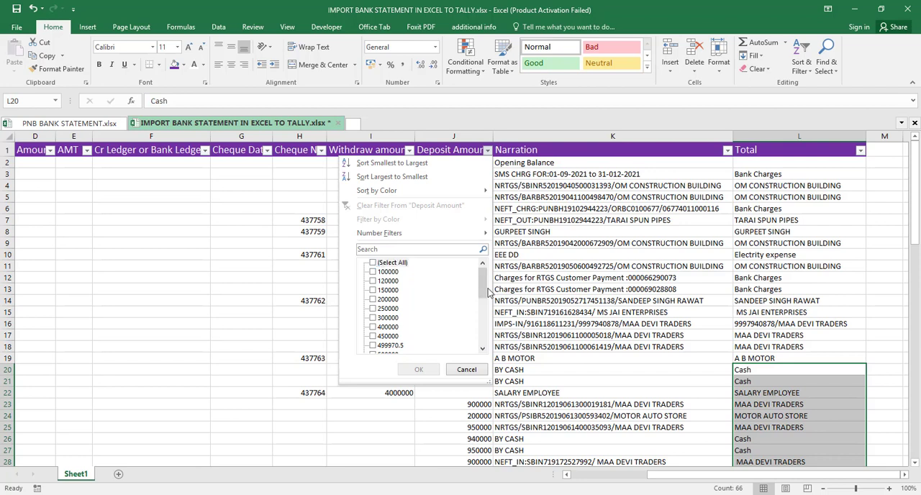
left_click_drag(486, 290, 484, 353)
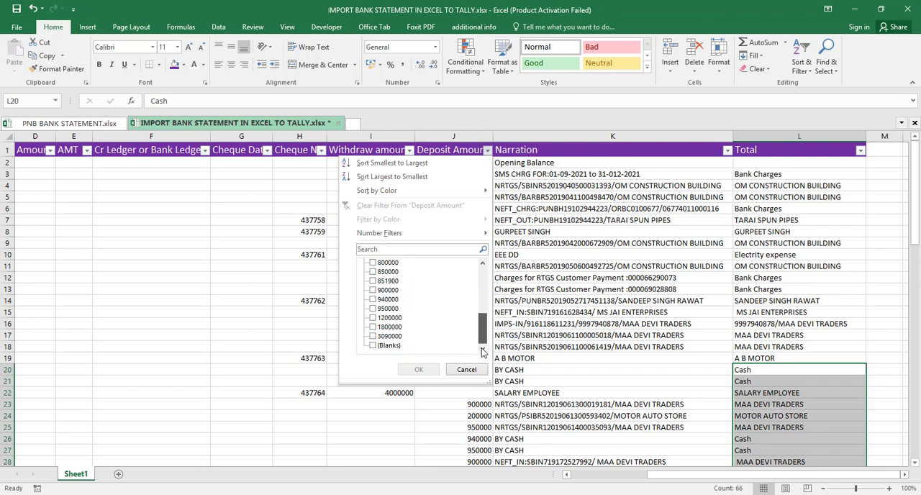
left_click(374, 347)
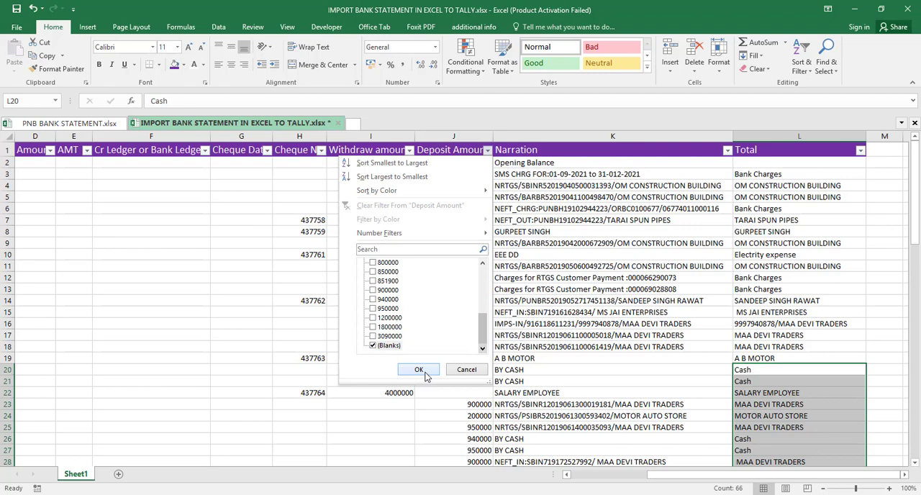
left_click(419, 370)
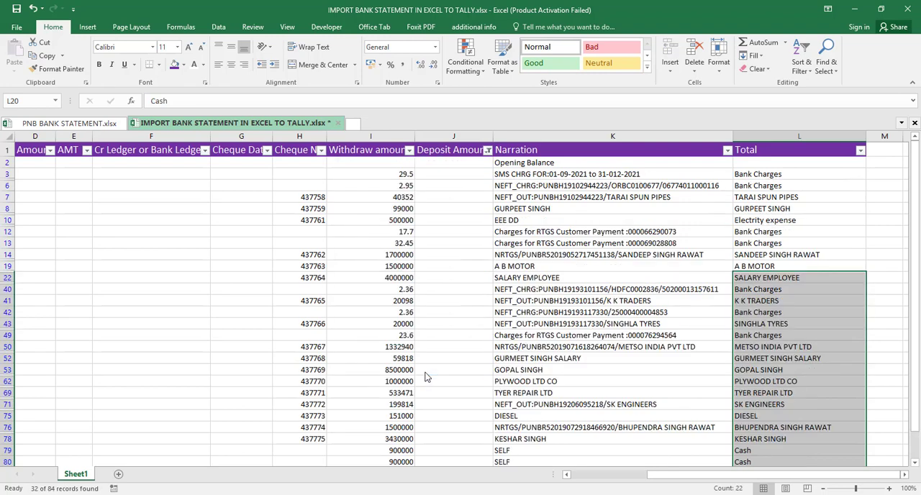
- Copy the party names from Total L3:L85 into the DR Ledger or Party Name column for the filtered withdrawal rows with Fill Left
left_click(789, 174)
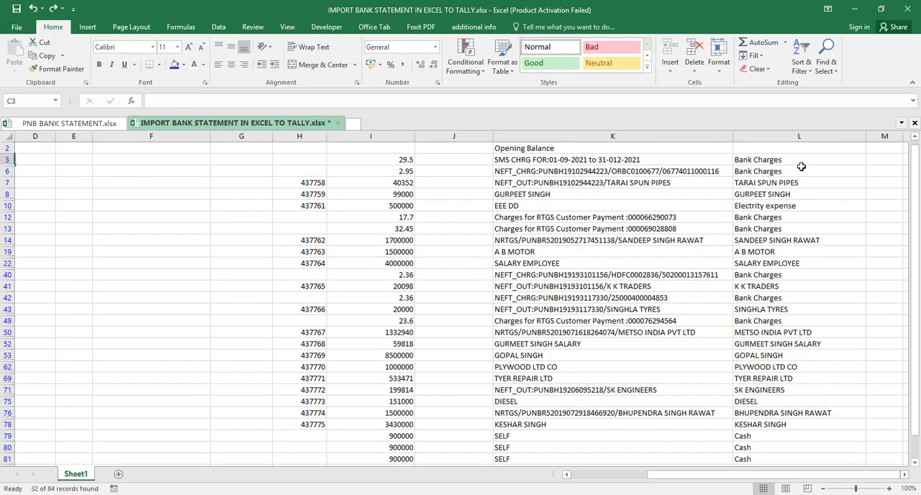
left_click(795, 159)
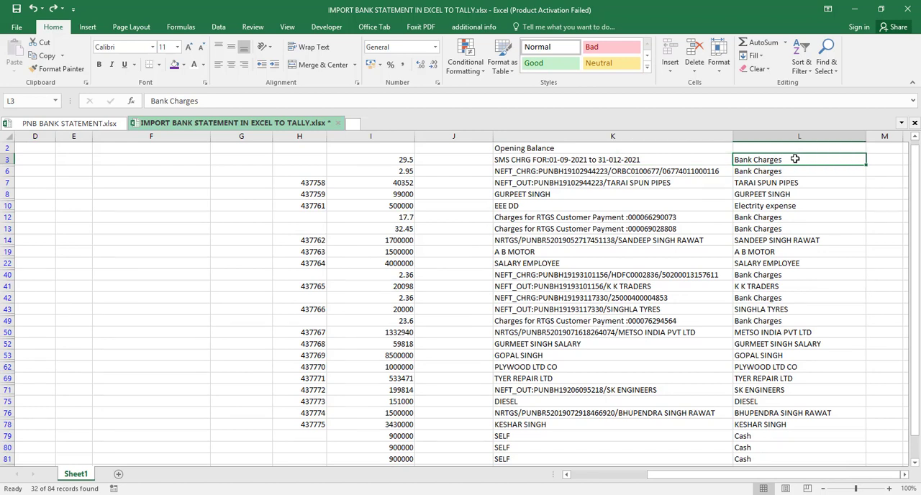
key("ctrl+shift+Down")
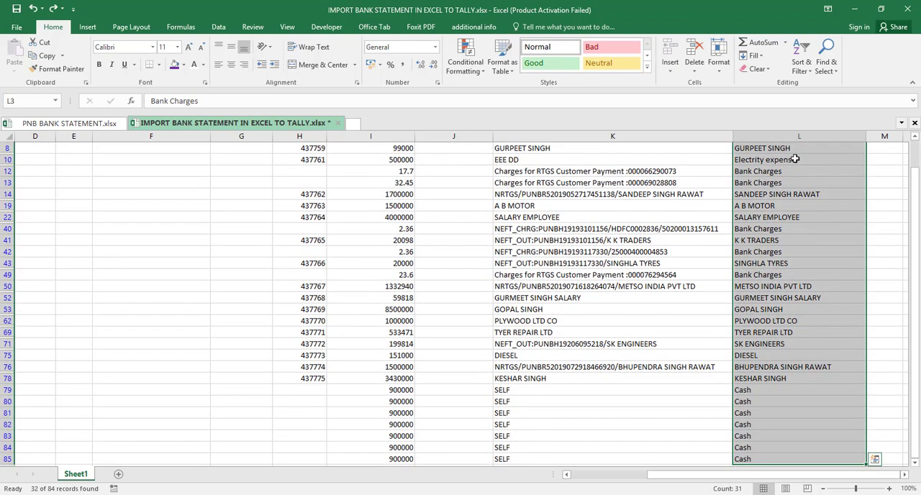
scroll(795, 159, "up", 3)
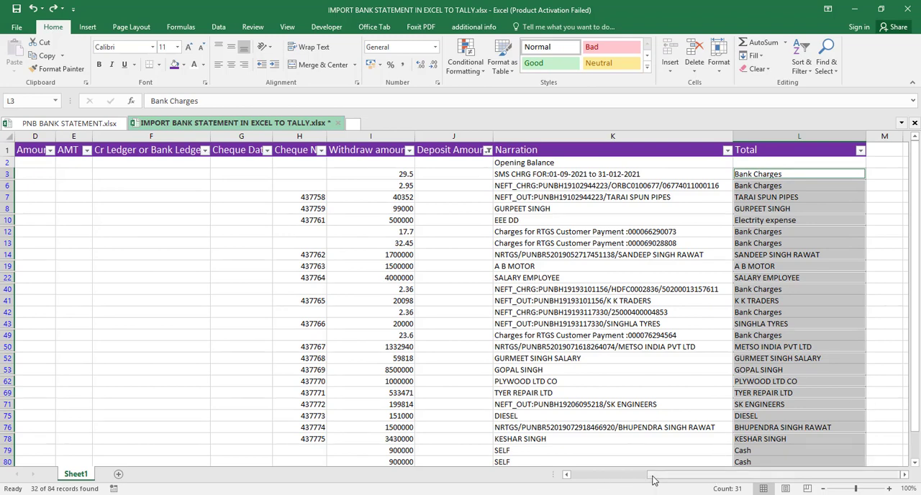
left_click_drag(662, 475, 576, 476)
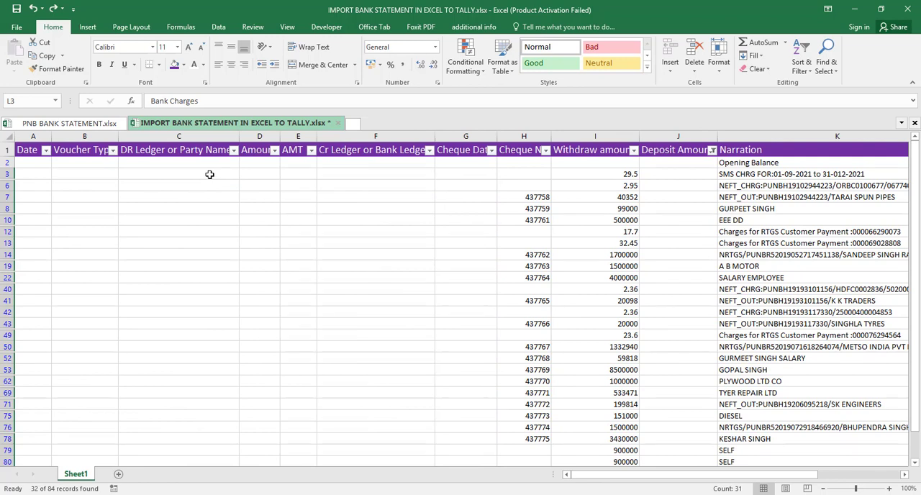
left_click_drag(209, 175, 213, 449)
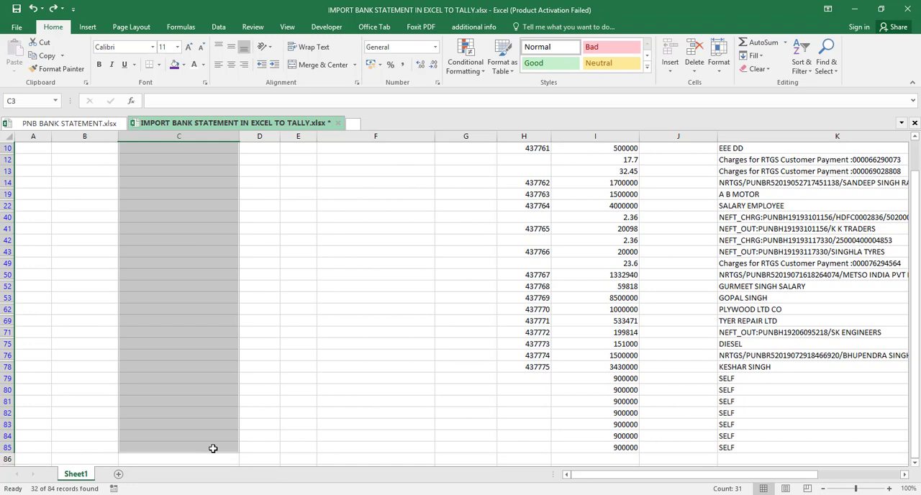
left_click(765, 59)
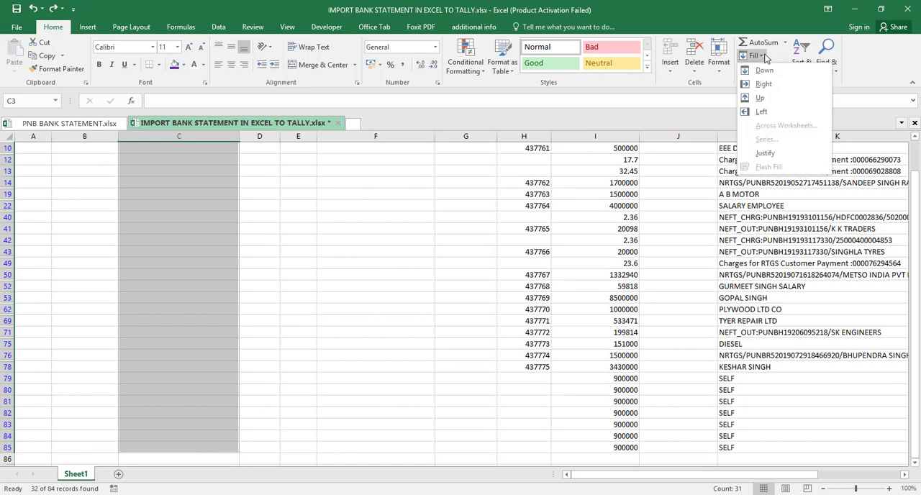
left_click(766, 112)
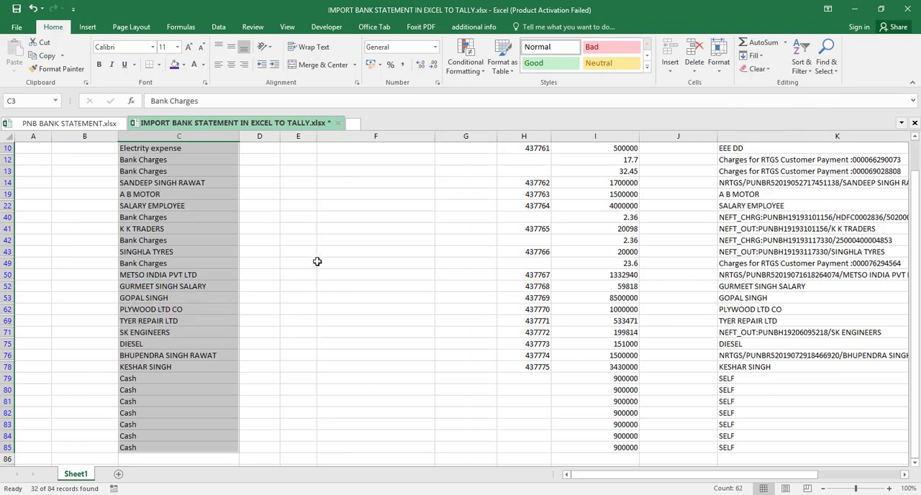
key("Up")
key("Up")
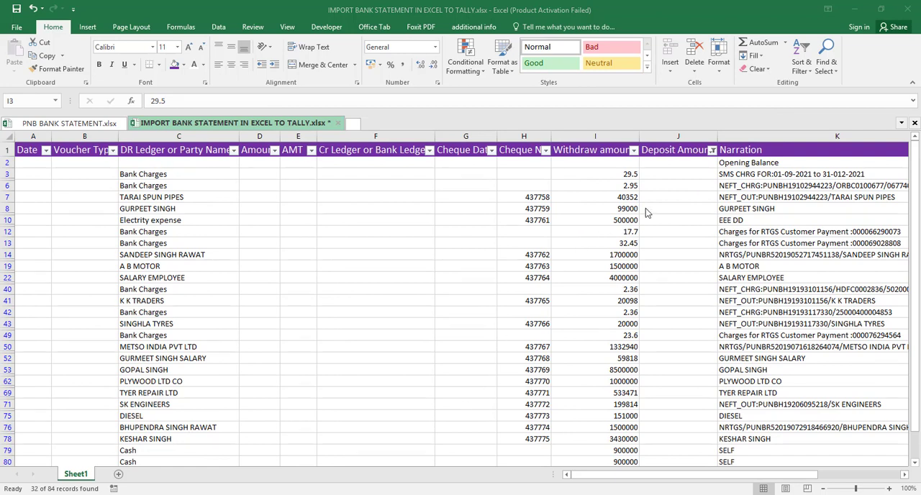
- Clear the Deposit Amount filter and filter Withdraw amount to blanks so only deposit rows are listed
left_click(713, 152)
left_click(711, 149)
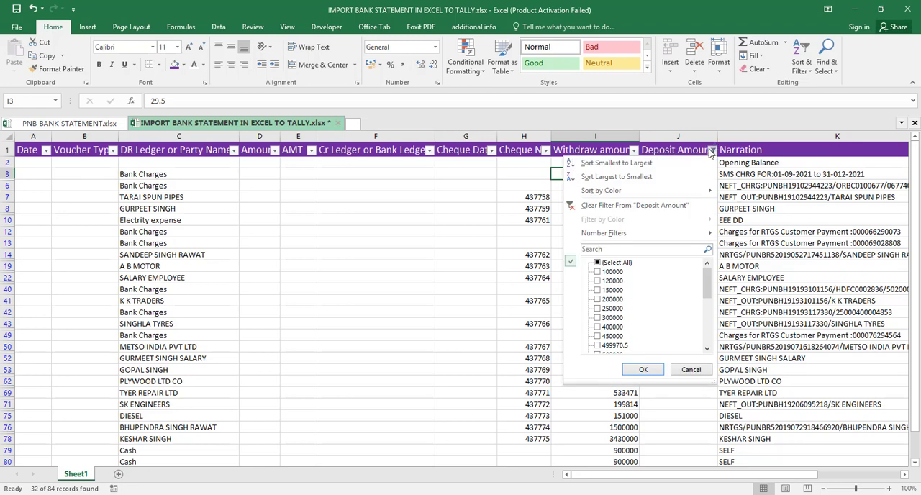
left_click(659, 208)
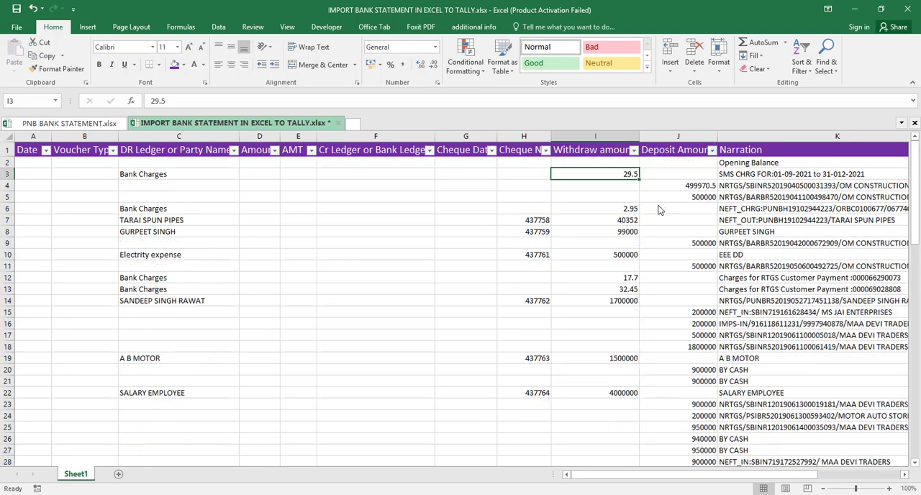
left_click(634, 150)
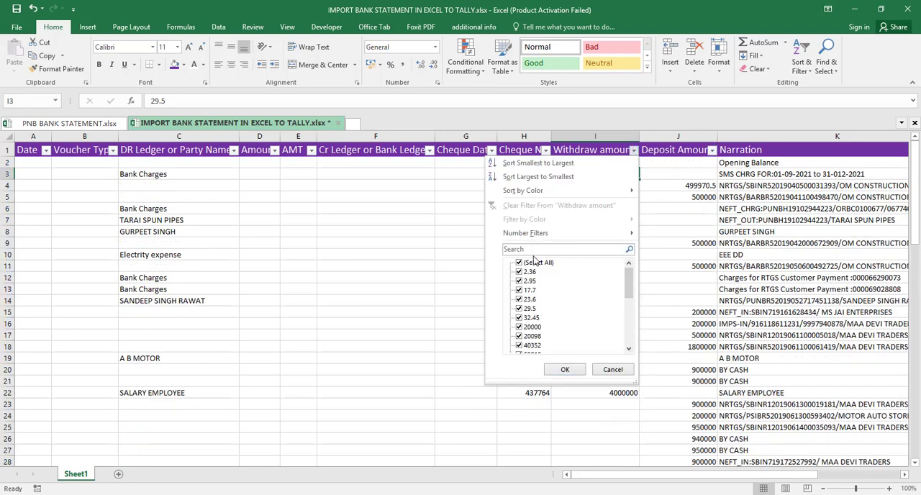
left_click(519, 263)
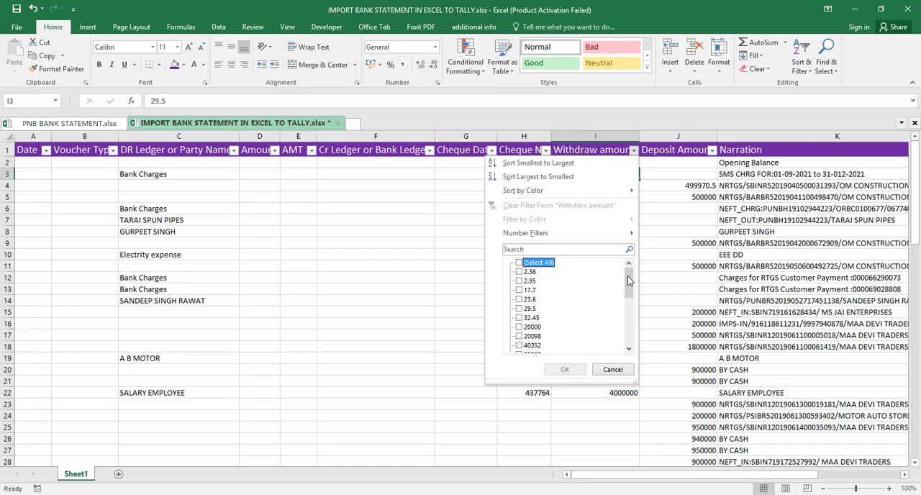
left_click_drag(628, 275, 631, 342)
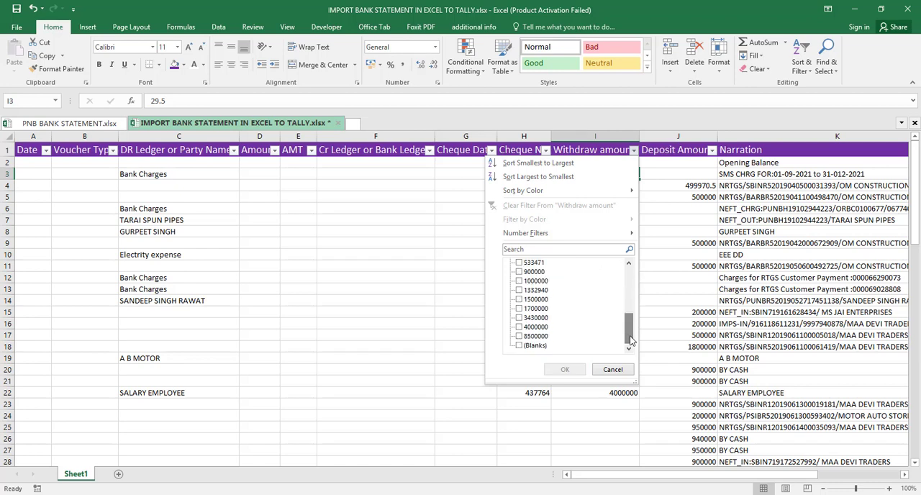
left_click(519, 346)
left_click(563, 370)
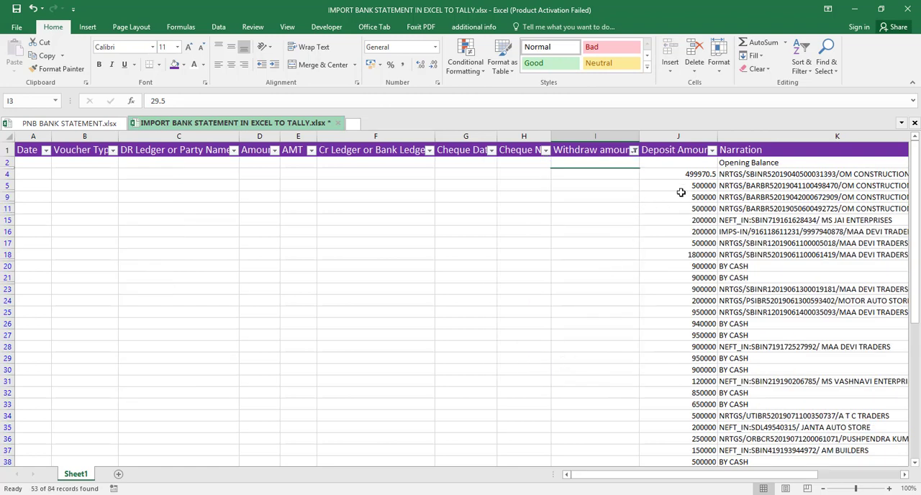
- Copy the party names from Total L4:L77 into the Cr Ledger or Bank Ledger column for the filtered deposit rows with Fill Left
left_click(751, 175)
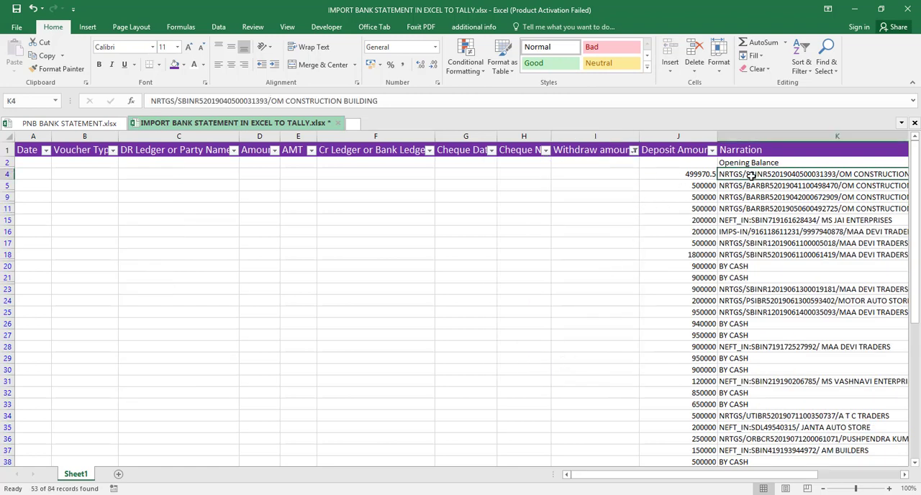
key("Right")
key("Right")
key("Left")
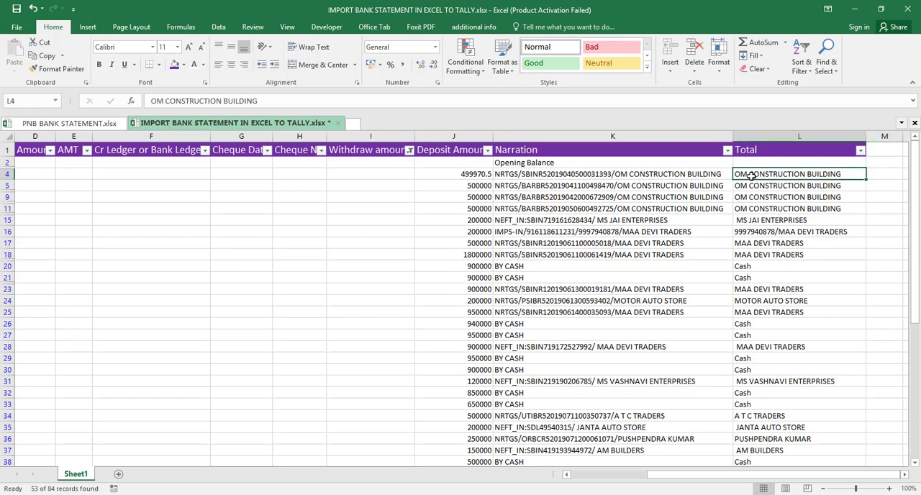
key("ctrl+shift+Down")
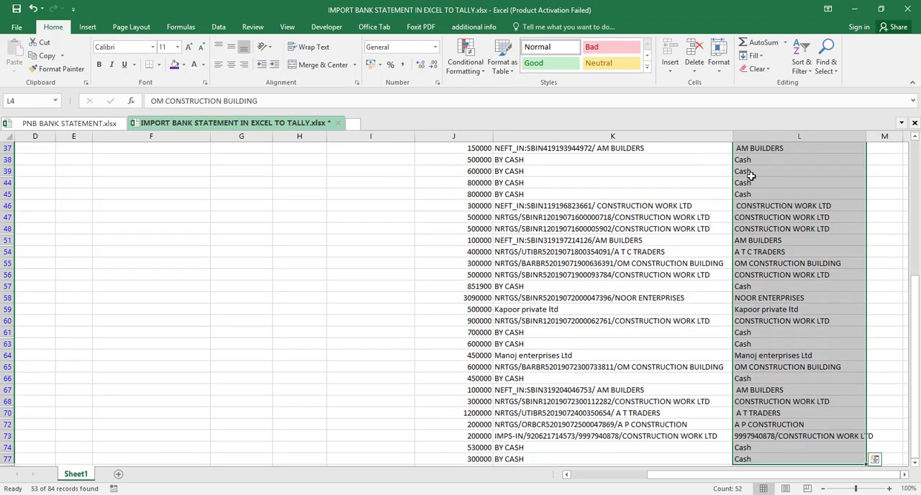
scroll(751, 175, "up", 10)
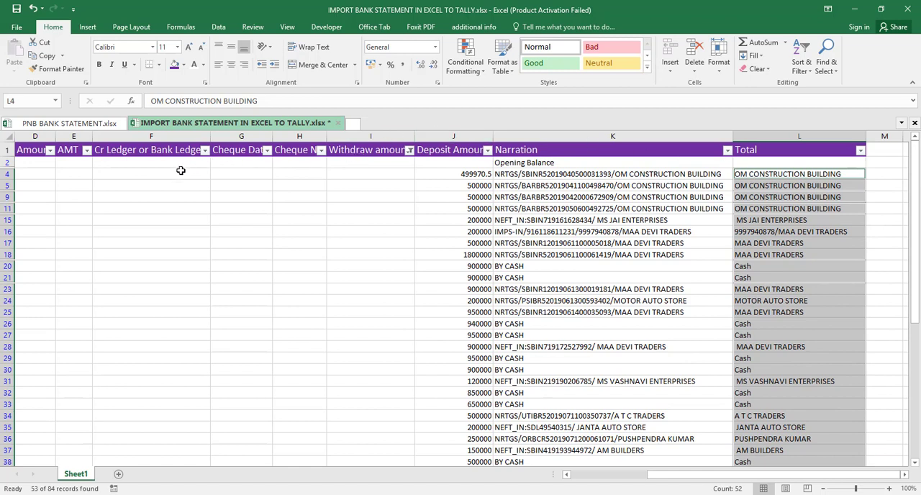
left_click_drag(177, 172, 206, 340)
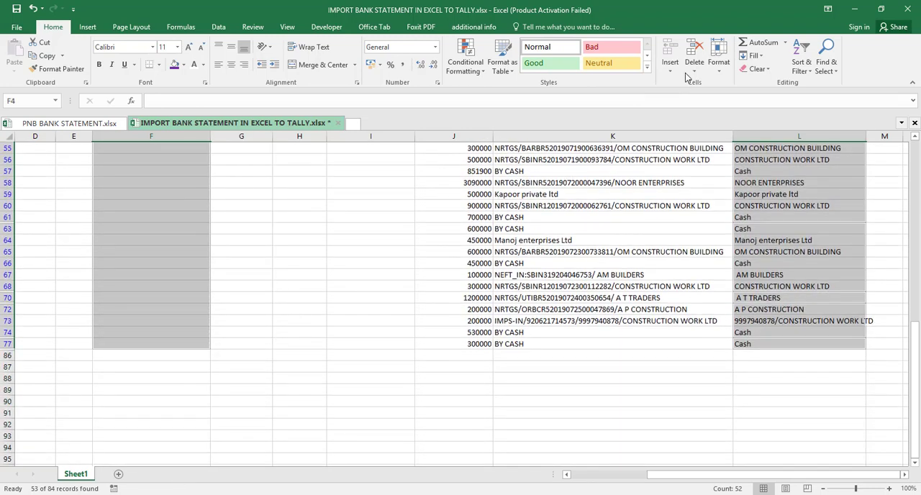
left_click(767, 57)
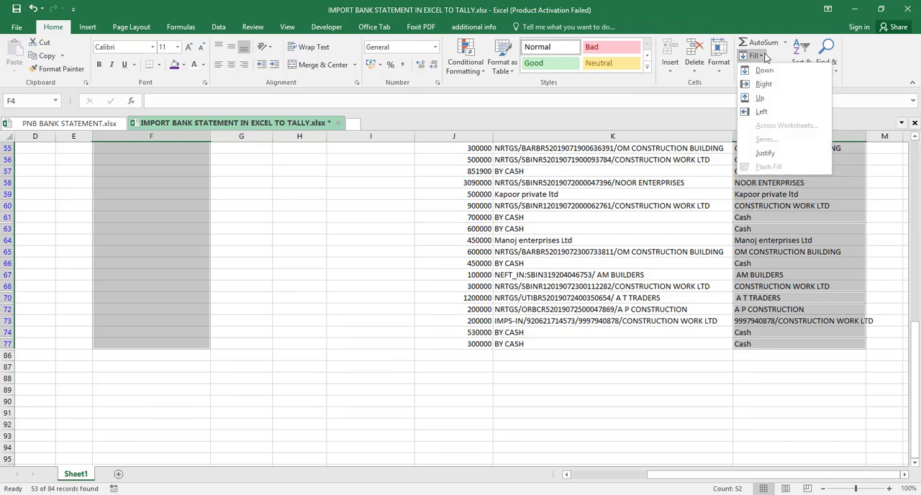
left_click(760, 113)
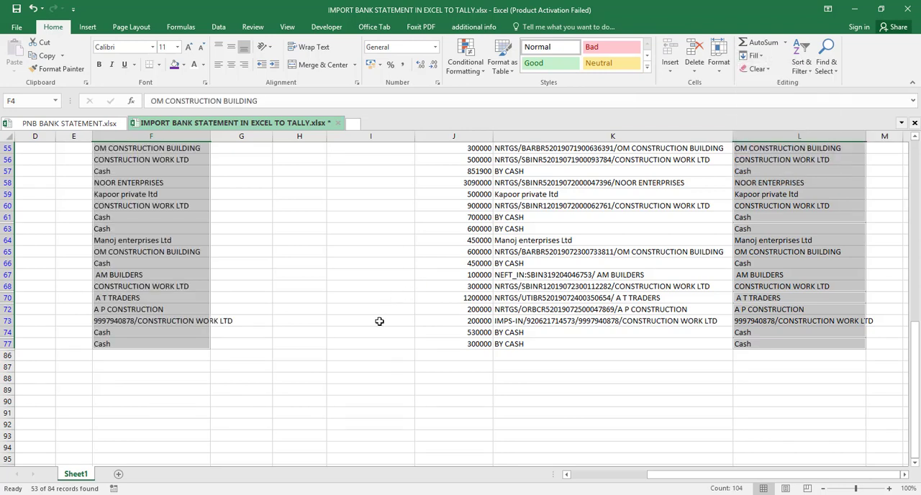
scroll(379, 321, "up", 12)
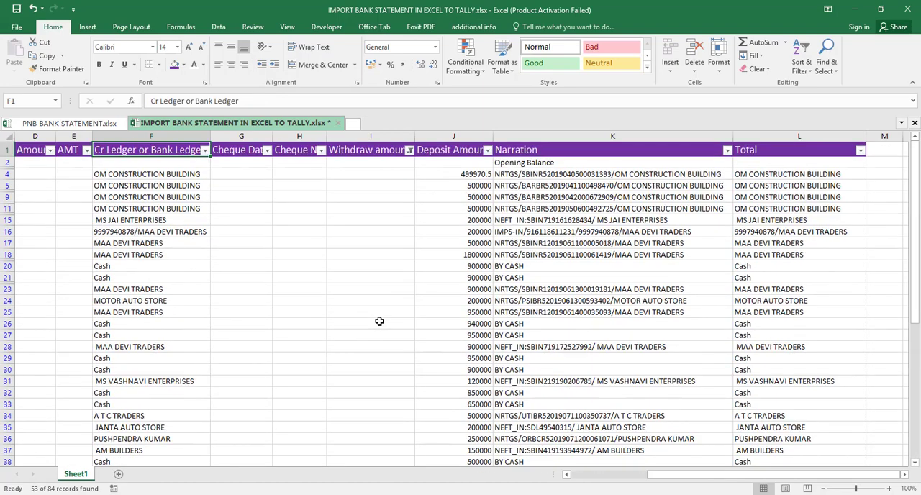
key("Up")
key("Down")
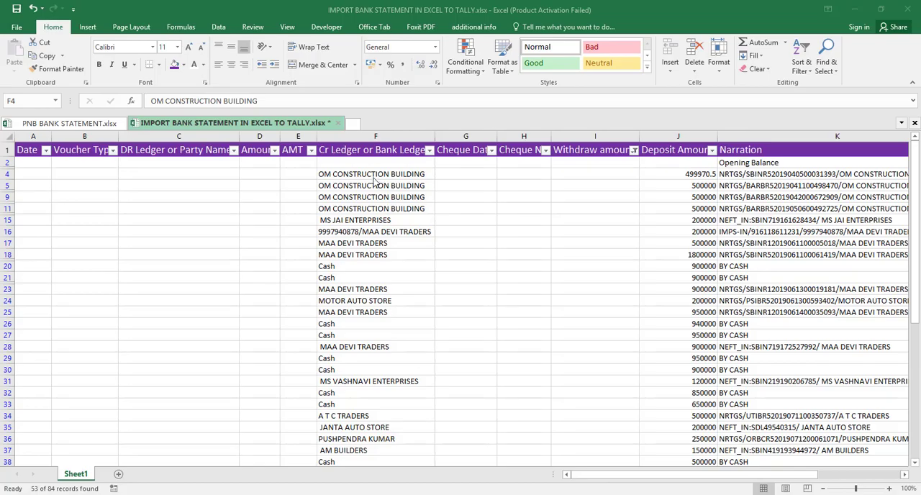
- Enter PNB Bank in C4 and fill it down through the filtered DR Ledger or Party Name cells to C77
left_click(163, 174)
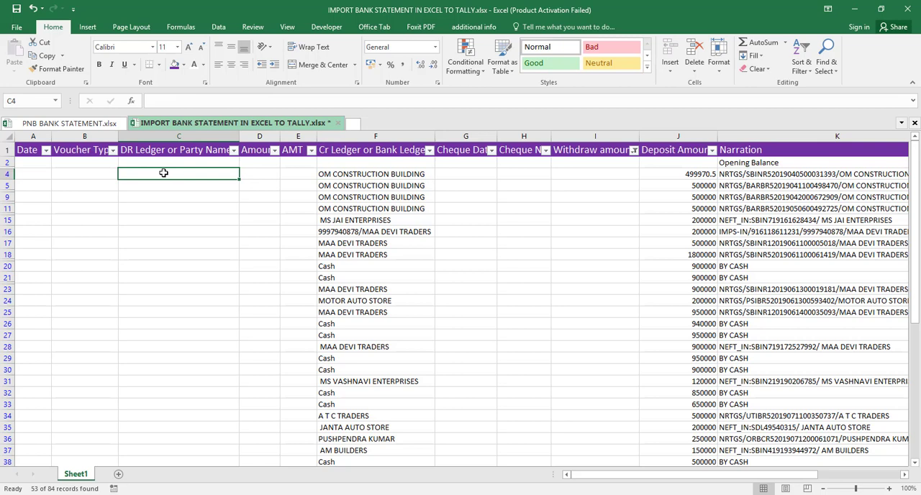
type("PNB")
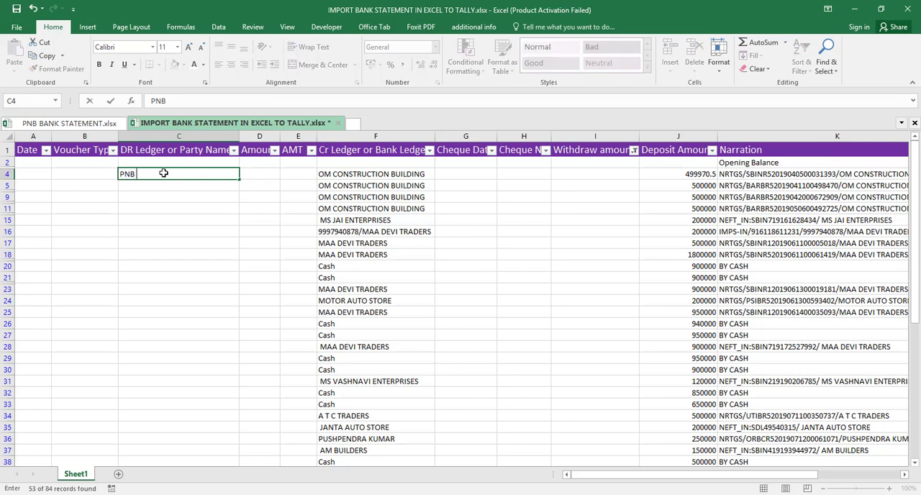
type(" Bank")
key("ctrl+Return")
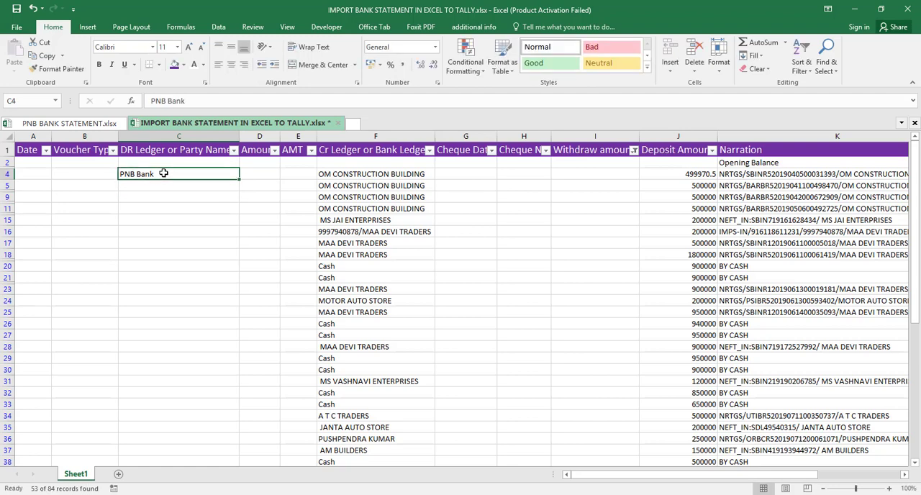
key("shift+Down")
key("shift+Down")
key("shift+Down")
key("shift+Down")
key("shift+Down")
key("shift+Down")
key("shift+Down")
key("shift+Down")
key("shift+Down")
key("shift+Down")
key("shift+Down")
key("shift+Down")
key("shift+Down")
key("shift+Down")
key("shift+Down")
key("shift+Down")
key("shift+Down")
key("shift+Down")
key("shift+Down")
key("shift+Down")
key("shift+Down")
key("shift+Down")
key("shift+Down")
key("shift+Down")
key("shift+Down")
key("shift+Down")
key("shift+Down")
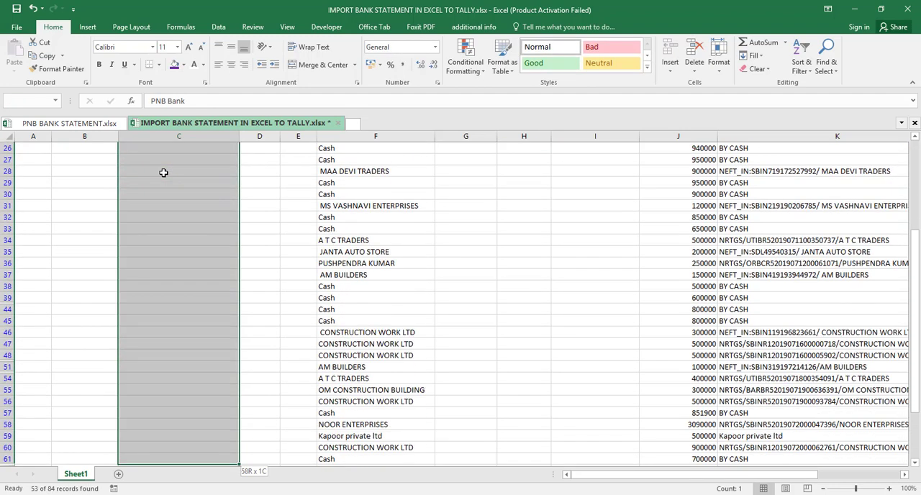
key("shift+Down")
key("shift+Down")
key("shift+Down")
key("shift+Down")
key("shift+Down")
key("shift+Down")
key("shift+Down")
key("shift+Down")
key("shift+Down")
key("shift+Down")
key("shift+Down")
key("shift+Down")
key("shift+Down")
key("shift+Down")
key("shift+Down")
key("shift+Down")
key("shift+Down")
key("shift+Down")
key("shift+Up")
key("shift+Up")
key("shift+Up")
key("shift+Up")
key("shift+Up")
key("shift+Up")
key("shift+Up")
key("shift+Up")
key("shift+Up")
key("shift+Up")
key("shift+Up")
key("shift+Up")
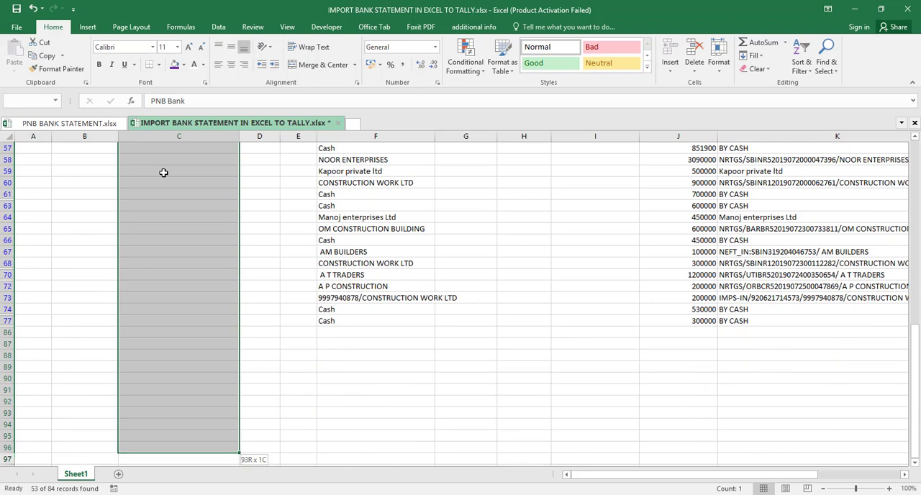
key("shift+Up")
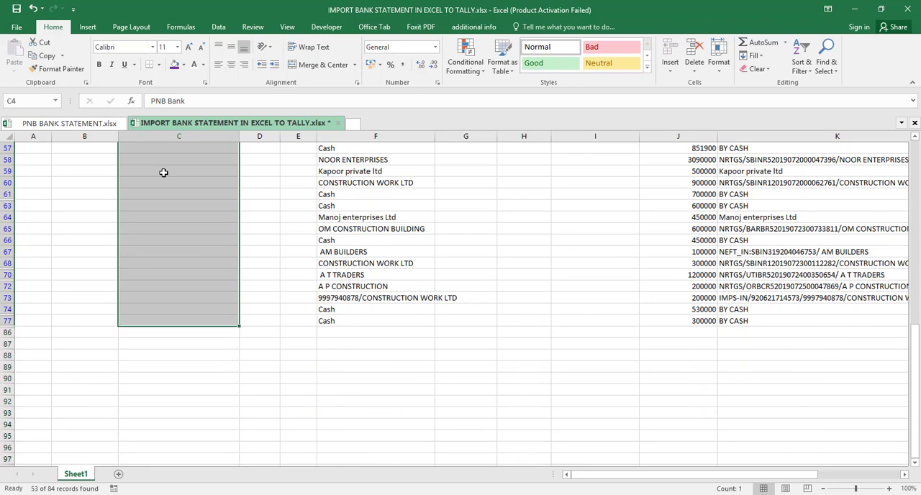
type("PNB Bank")
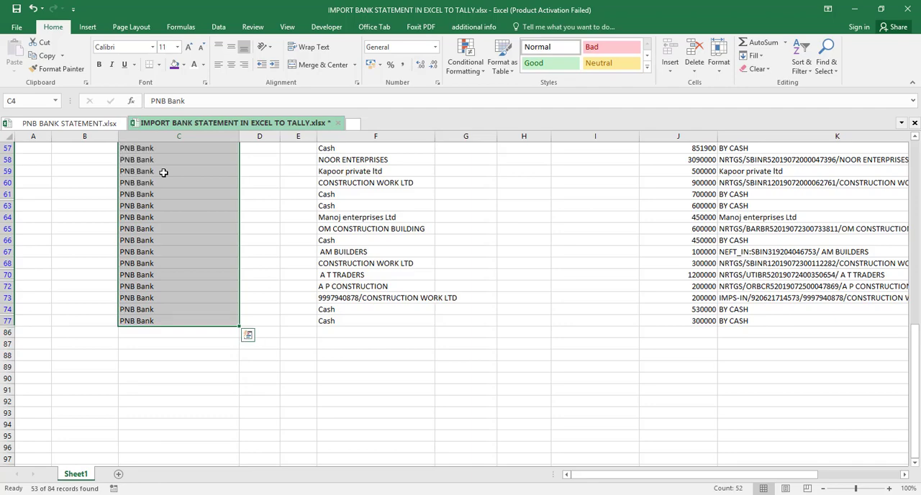
- Clear the filter on the Withdraw amount column so all statement rows are listed again
key("Up")
key("Right")
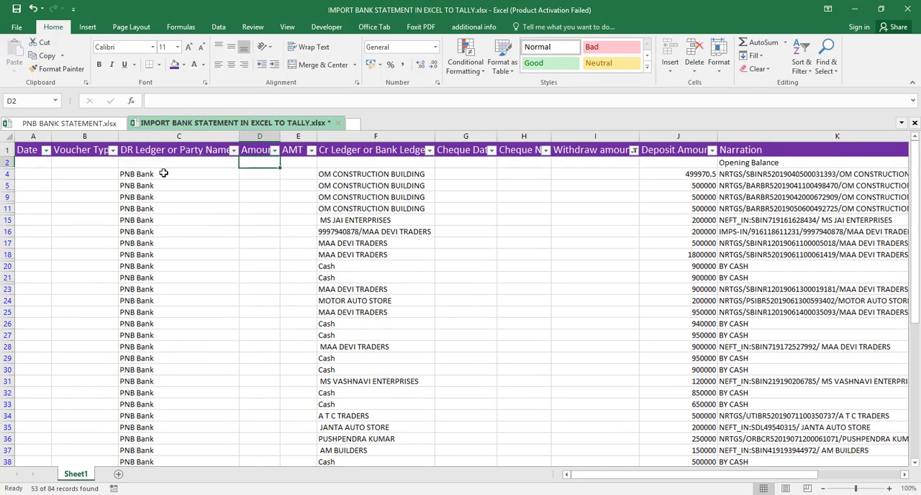
key("Right")
key("Right")
key("Right")
key("Right")
key("Right")
key("Right")
key("Right")
key("Right")
key("Right")
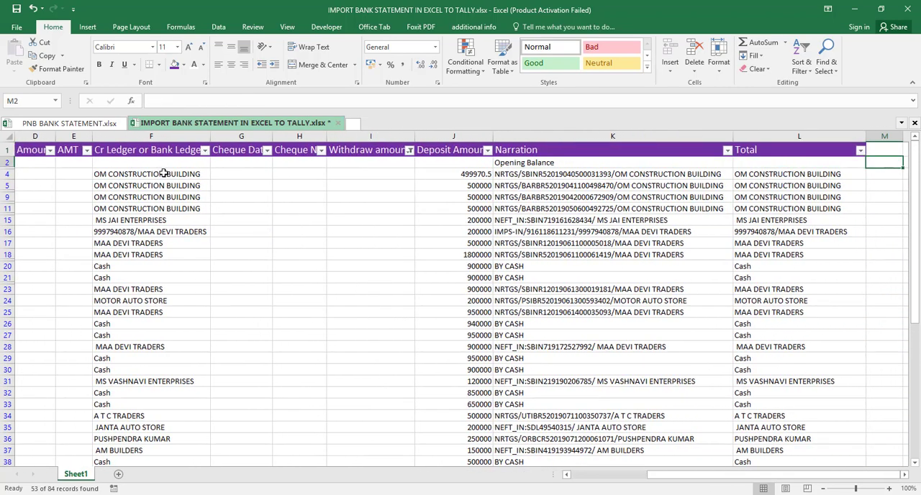
key("Right")
key("Left")
key("Left")
key("Left")
key("Left")
key("Left")
key("Left")
key("Left")
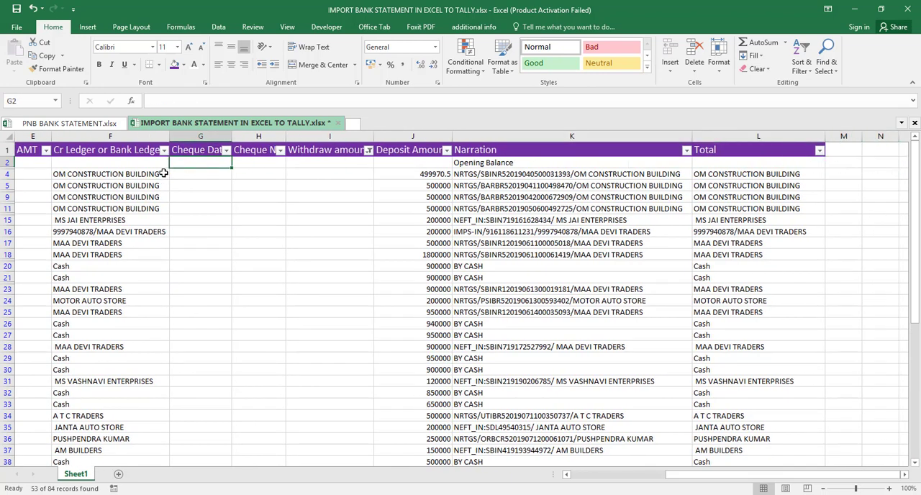
left_click(368, 151)
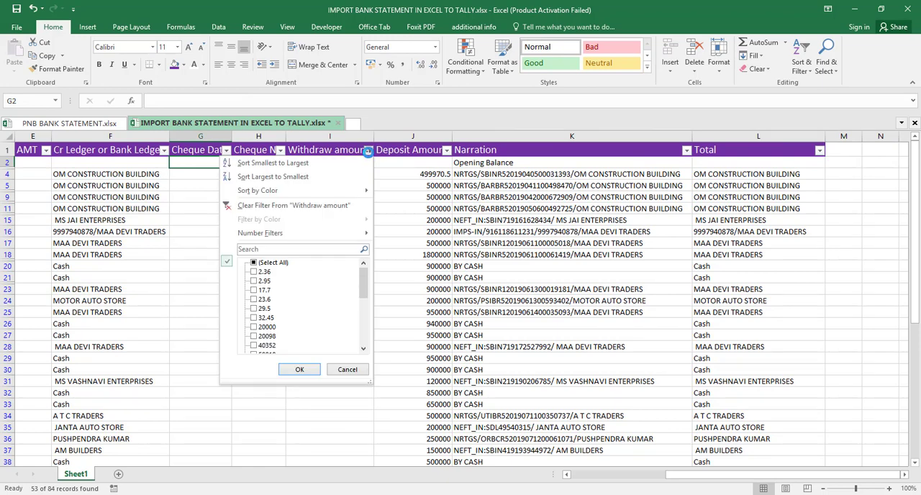
left_click(293, 206)
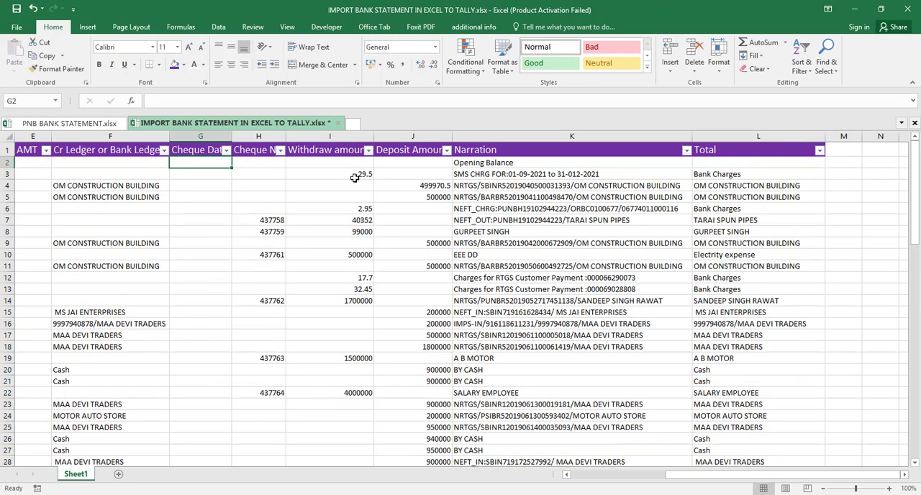
- Filter the Deposit Amount column to blanks so only the withdrawal rows are listed
left_click(446, 151)
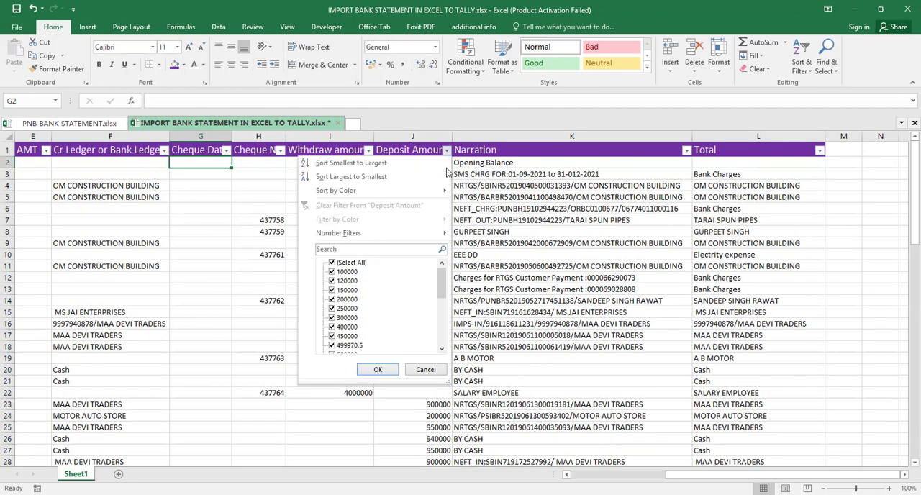
left_click(344, 263)
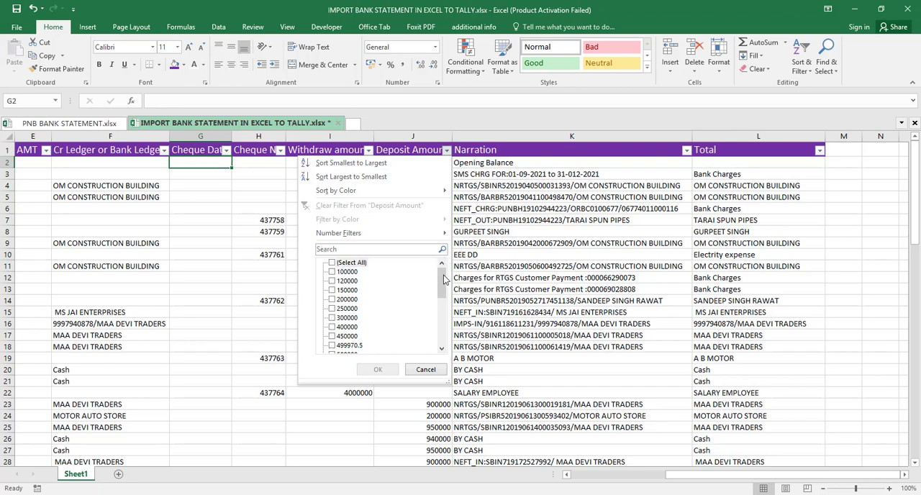
left_click_drag(444, 277, 443, 337)
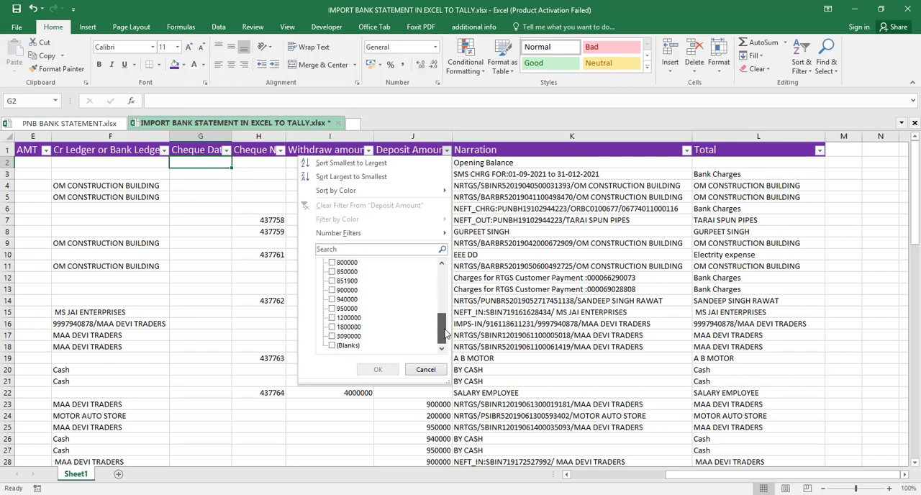
left_click(333, 345)
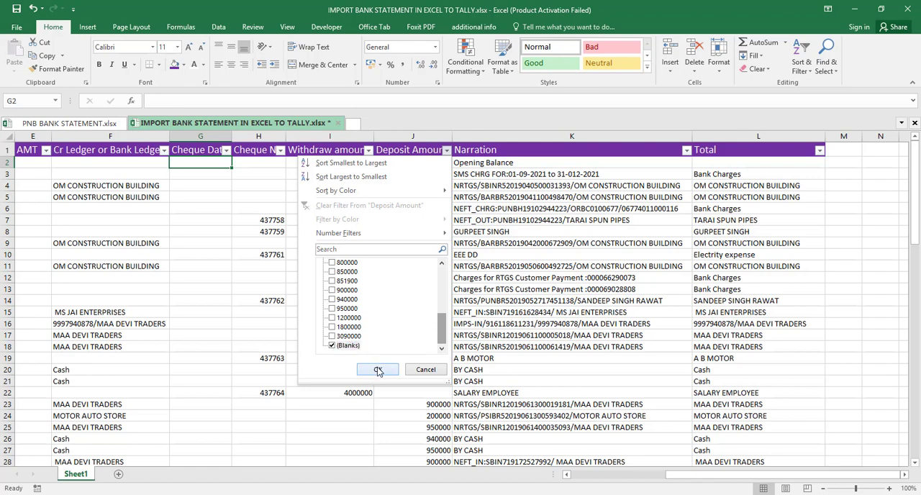
left_click(379, 371)
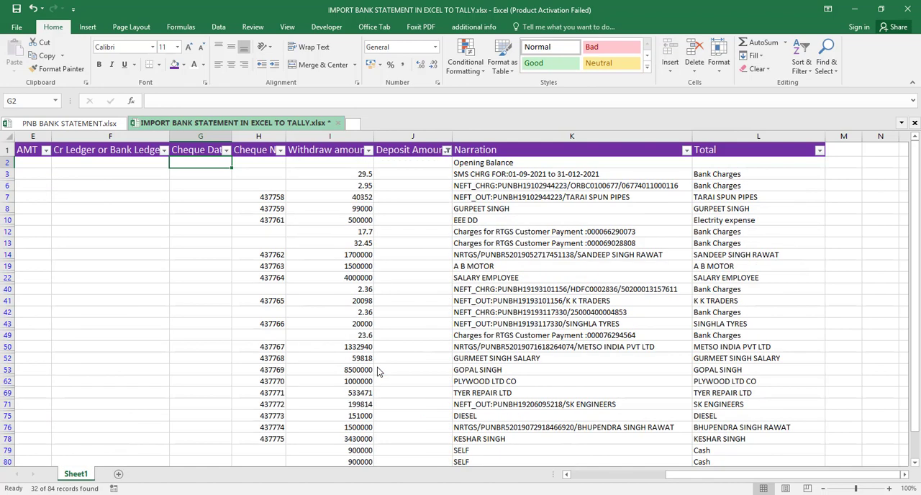
- Enter PNB Bank in F3, the first withdrawal row of the Cr Ledger or Bank Ledger column
key("ctrl+Home")
key("Down")
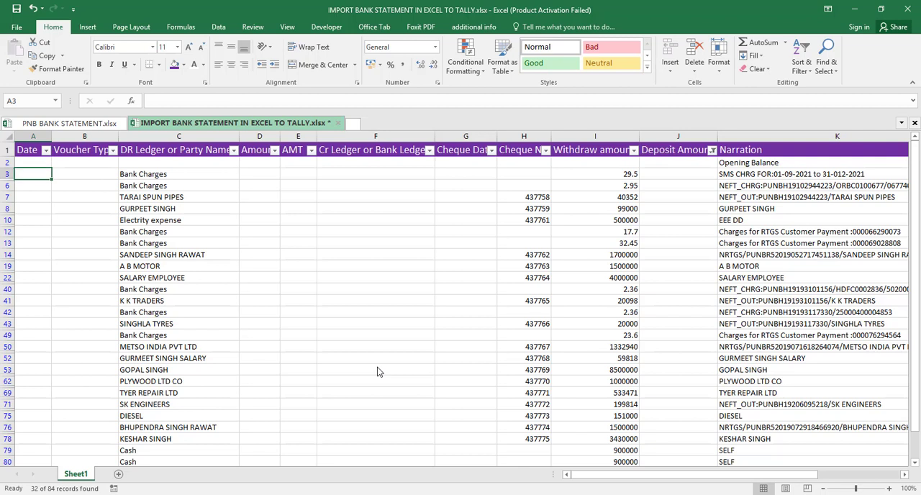
key("Right")
key("Right")
key("Right")
key("Right")
key("Right")
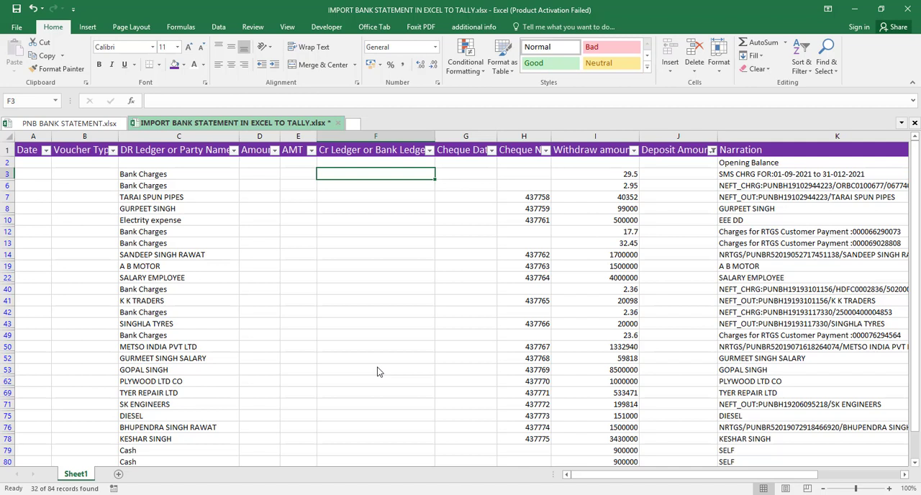
type("P")
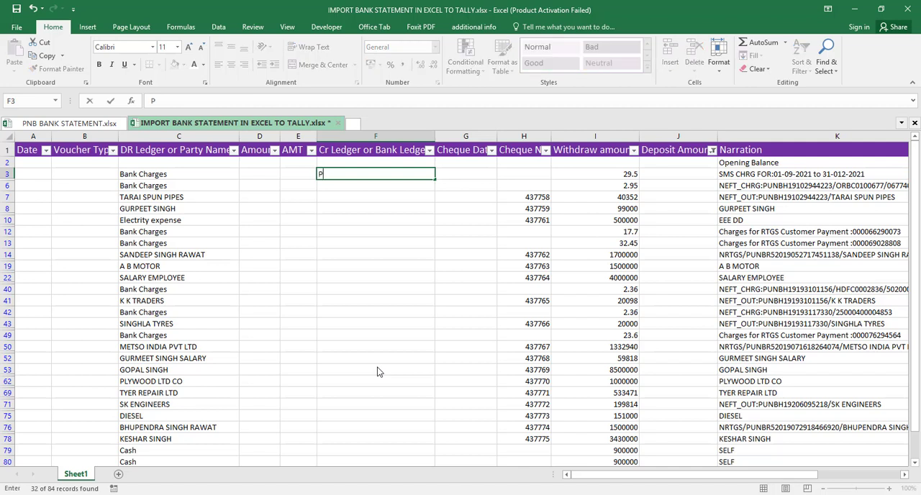
type("NB Ban")
- Fill PNB Bank down from F3 through the filtered Cr Ledger or Bank Ledger cells to F85
key("shift+Down")
key("shift+Down")
key("shift+Down")
key("shift+Down")
key("shift+Down")
key("shift+Down")
key("shift+Down")
key("shift+Down")
key("shift+Down")
key("shift+Down")
key("shift+Down")
key("shift+Down")
key("shift+Down")
key("shift+Down")
key("shift+Down")
key("shift+Down")
key("shift+Down")
key("shift+Down")
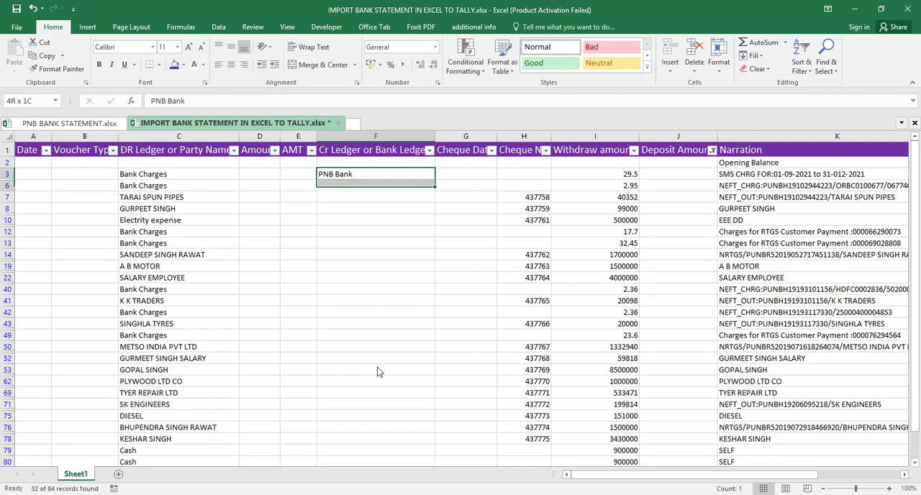
key("shift+Down")
key("shift+Down")
key("shift+Down")
key("shift+Down")
key("shift+Down")
key("shift+Down")
key("shift+Down")
key("shift+Down")
key("shift+Down")
key("shift+Down")
key("shift+Down")
key("shift+Down")
key("shift+Down")
key("shift+Down")
key("shift+Down")
key("shift+Down")
key("shift+Down")
key("shift+Down")
key("shift+Down")
key("shift+Down")
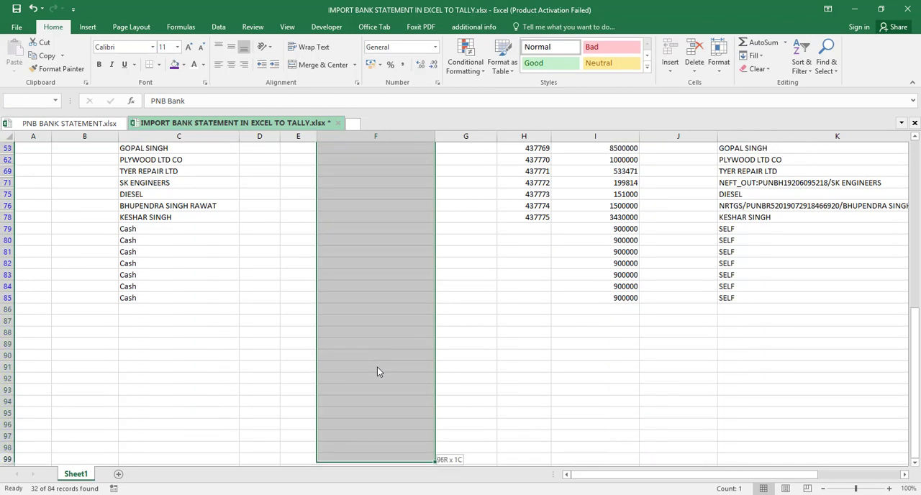
key("shift+Up")
key("shift+Up")
key("shift+Up")
key("shift+Up")
key("shift+Up")
key("shift+Up")
key("shift+Up")
key("shift+Up")
key("shift+Up")
key("shift+Up")
key("shift+Up")
key("shift+Up")
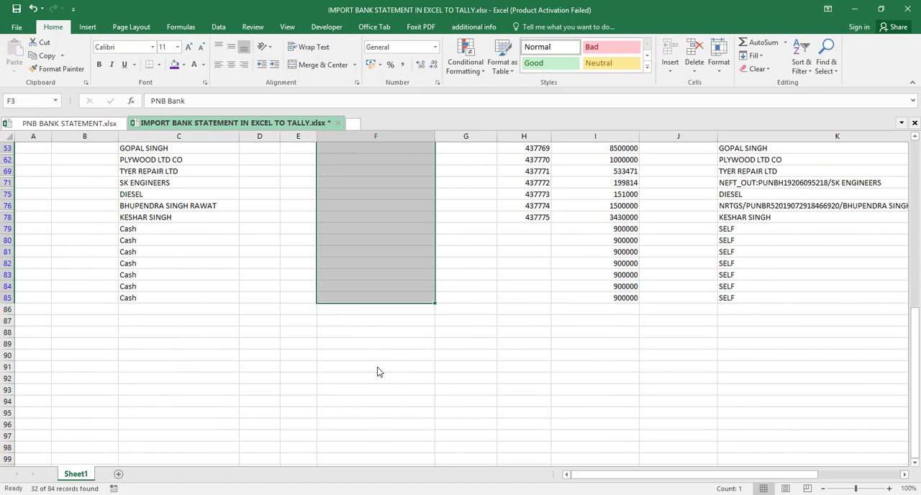
key("ctrl+d")
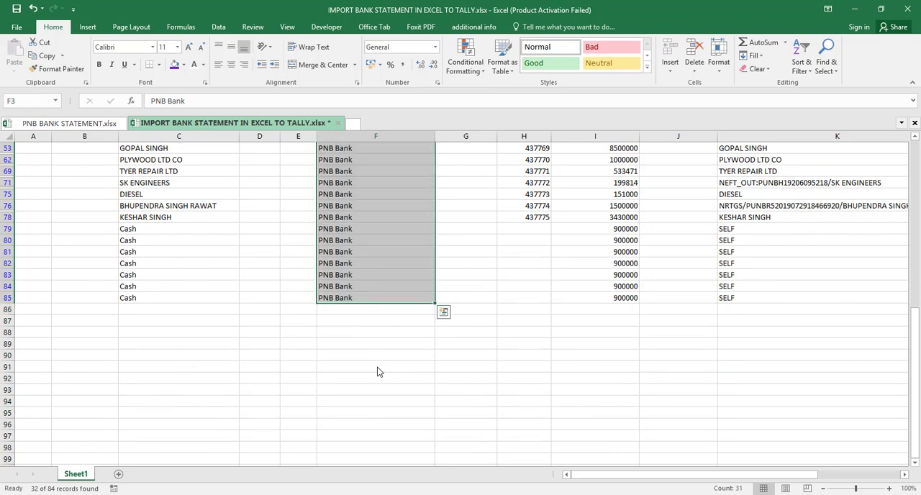
- Clear the filter on the Deposit Amount column so both deposit and withdrawal rows are listed
key("ctrl+Up")
key("ctrl+Up")
key("Down")
key("Down")
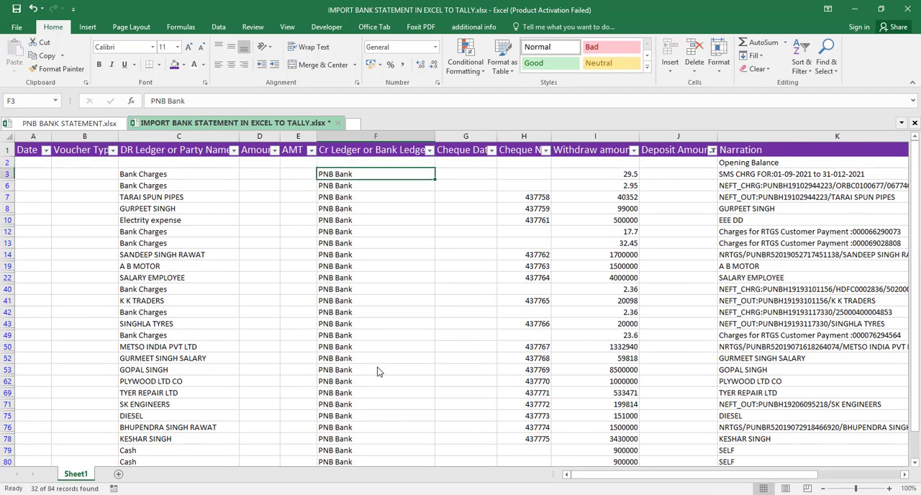
key("Down")
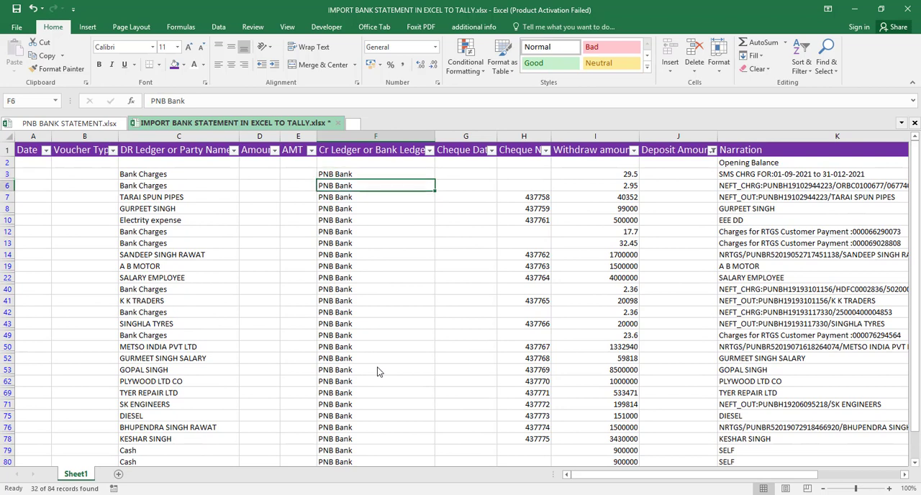
left_click(711, 150)
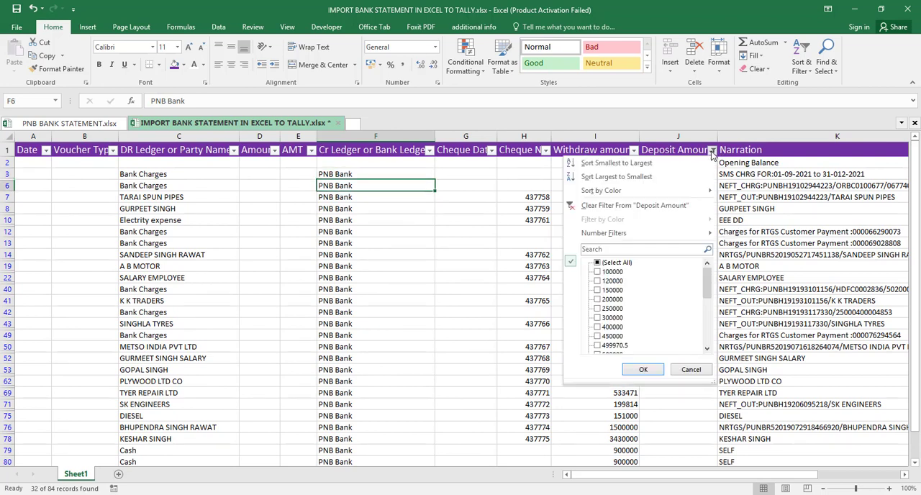
left_click(661, 204)
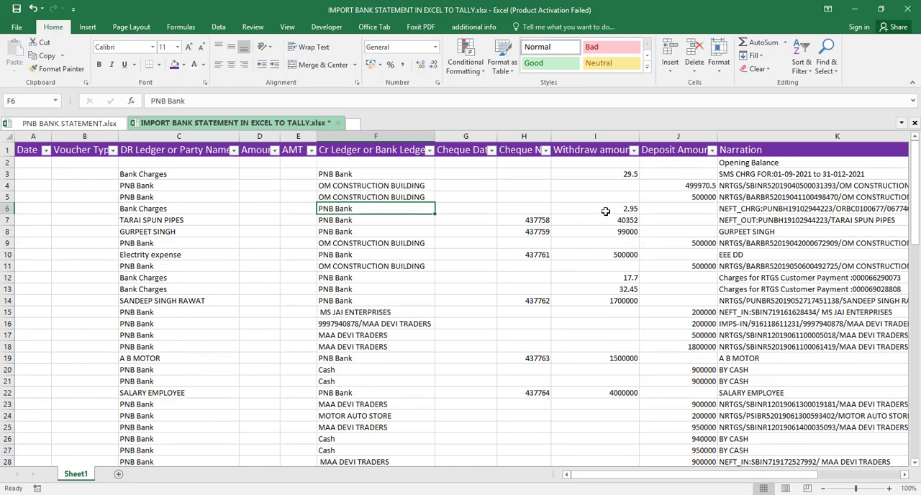
- Enter the date 20200901 in A3 of the Date column
key("Left")
key("Left")
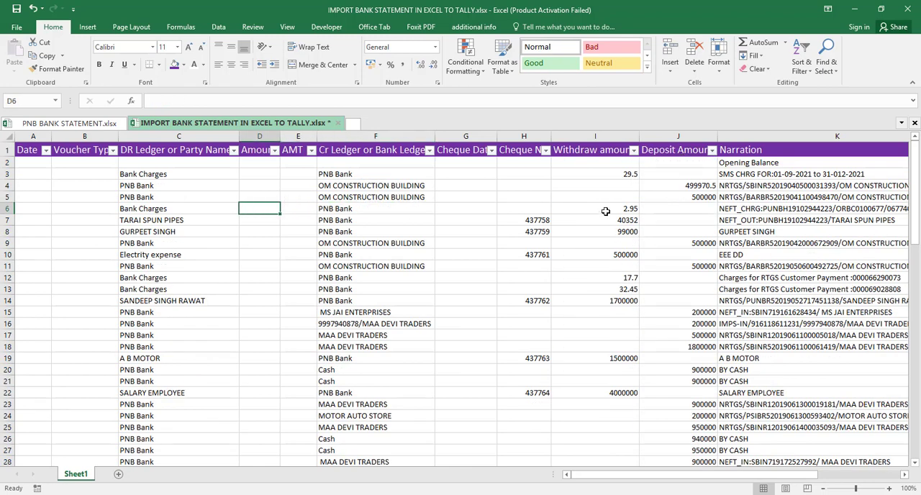
key("Left")
key("Up")
key("Up")
key("Up")
key("Left")
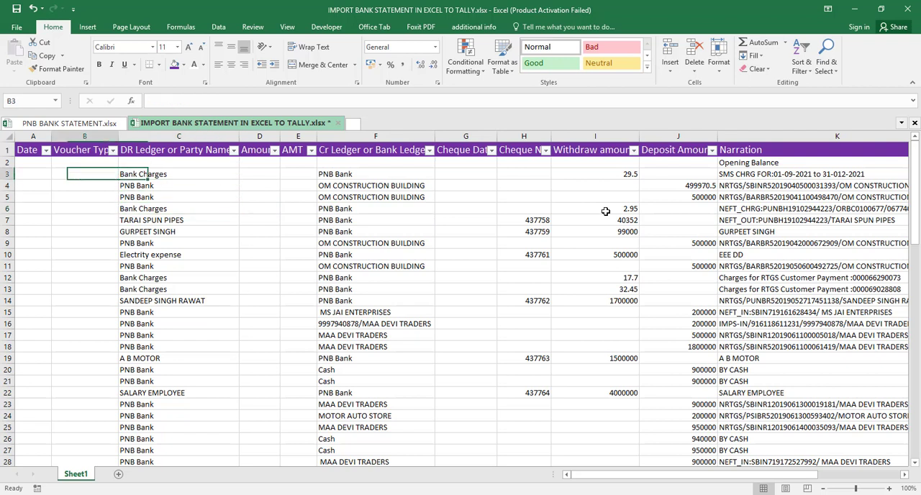
key("Left")
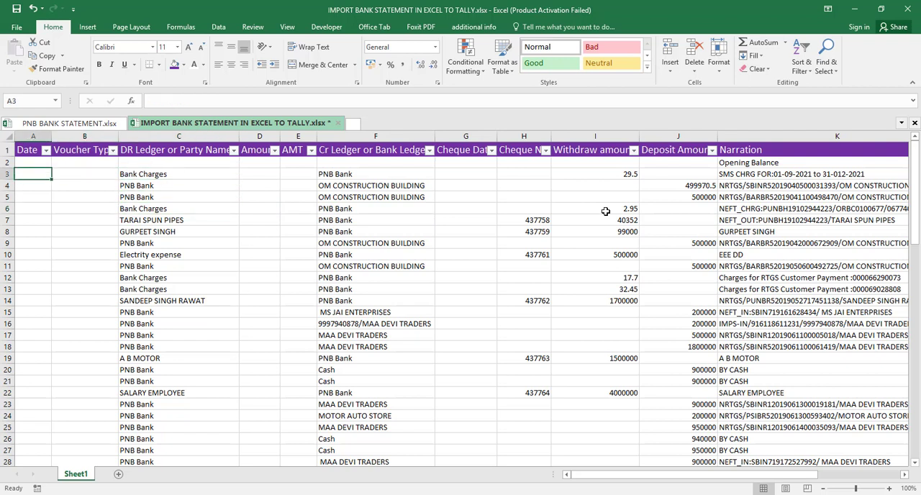
type("202009")
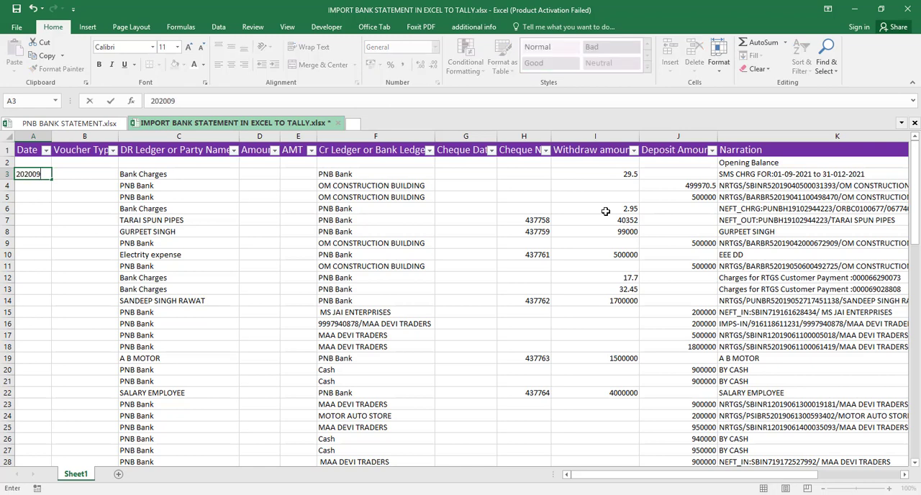
type("0")
- Fill the date in A3 down the Date column through A85
key("shift+Down")
key("shift+Down")
key("shift+Down")
key("shift+Down")
key("shift+Down")
key("shift+Down")
key("shift+Down")
key("shift+Down")
key("shift+Down")
key("shift+Down")
key("shift+Down")
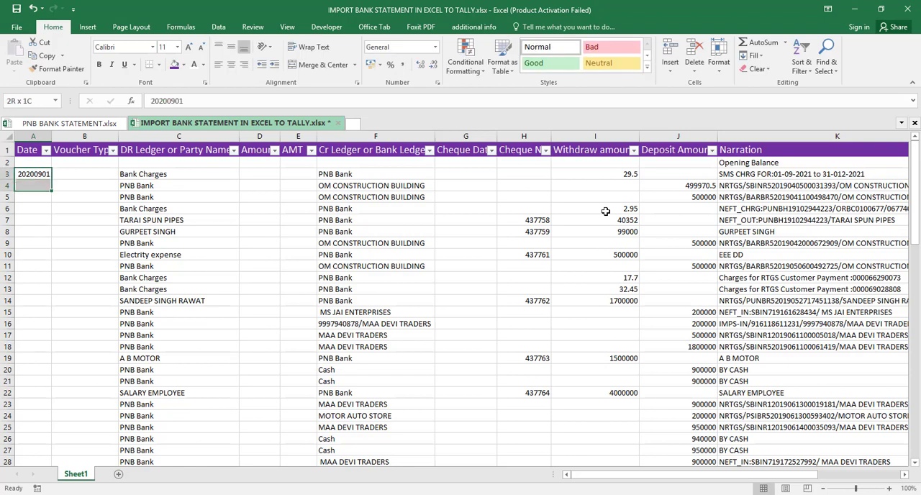
key("shift+Down")
key("shift+Down")
key("shift+Down")
key("shift+Down")
key("shift+Down")
key("shift+Down")
key("shift+Down")
key("shift+Down")
key("shift+Down")
key("shift+Down")
key("shift+Down")
key("shift+Down")
key("shift+Down")
key("shift+Down")
key("shift+Down")
key("shift+Down")
key("shift+Down")
key("shift+Down")
key("shift+Down")
key("shift+Down")
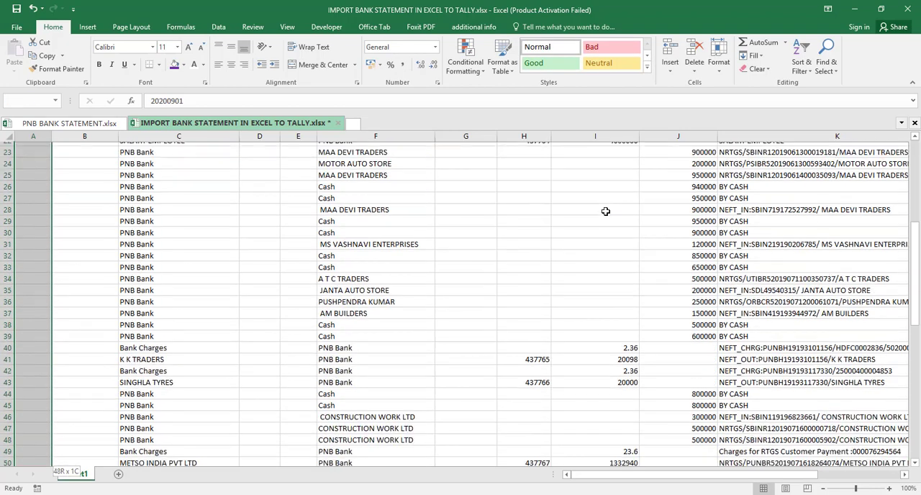
key("shift+Down")
key("shift+Down")
key("shift+Down")
key("shift+Down")
key("shift+Down")
key("shift+Down")
key("shift+Down")
key("shift+Down")
key("shift+Down")
key("shift+Down")
key("shift+Down")
key("shift+Down")
key("shift+Down")
key("shift+Down")
key("shift+Down")
key("shift+Down")
key("shift+Down")
key("shift+Down")
key("shift+Down")
key("shift+Down")
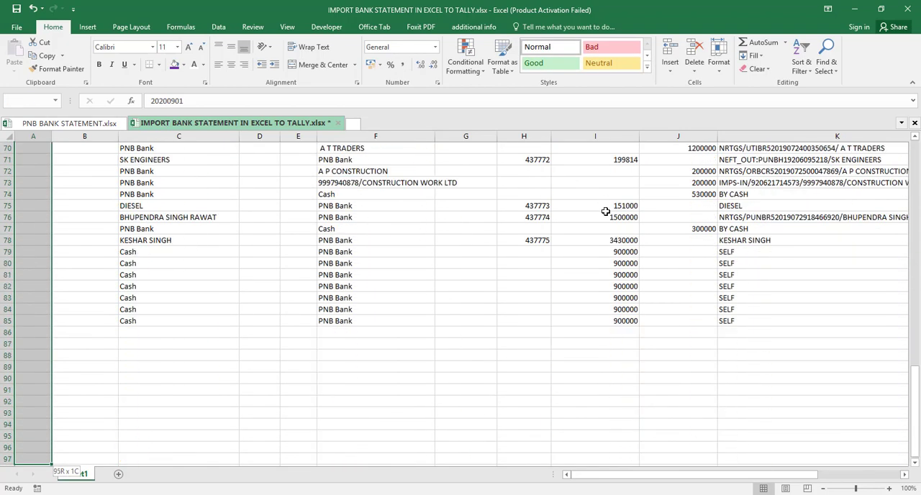
key("shift+Up")
key("shift+Up")
key("shift+Up")
key("shift+Up")
key("shift+Up")
key("shift+Up")
key("shift+Up")
key("shift+Up")
key("shift+Up")
key("shift+Up")
key("shift+Up")
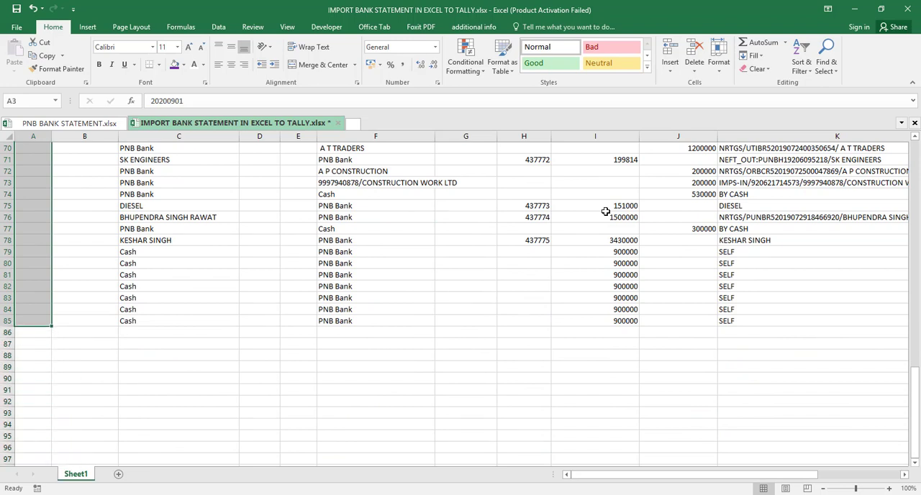
key("ctrl+d")
key("Up")
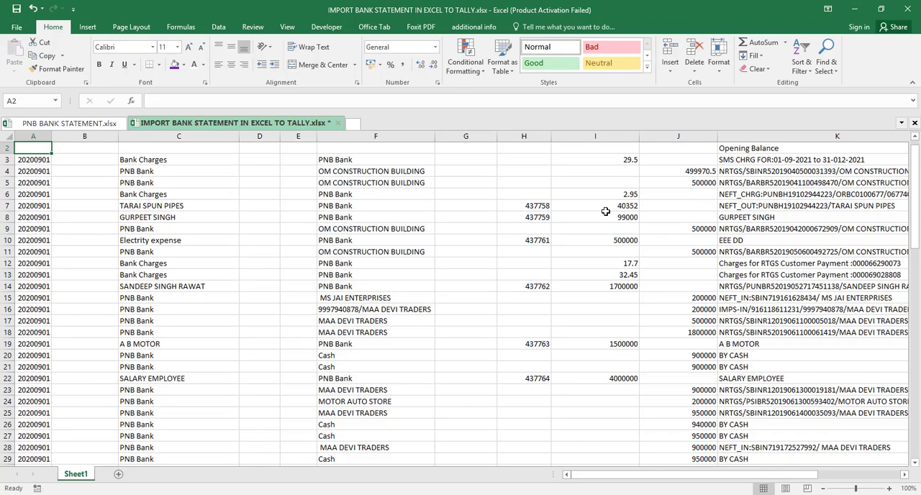
- Review the import sheet's column headings from Date to Total and the entries filled in beneath them
key("Down")
key("Right")
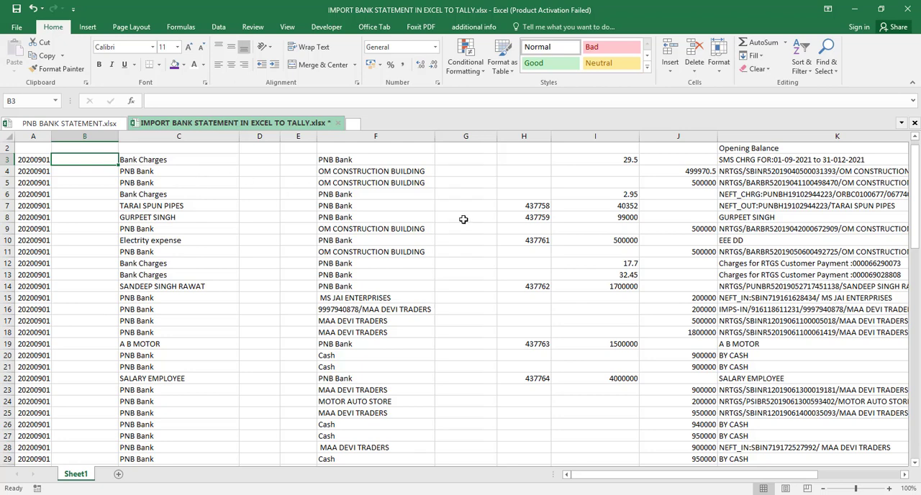
key("Up")
key("Up")
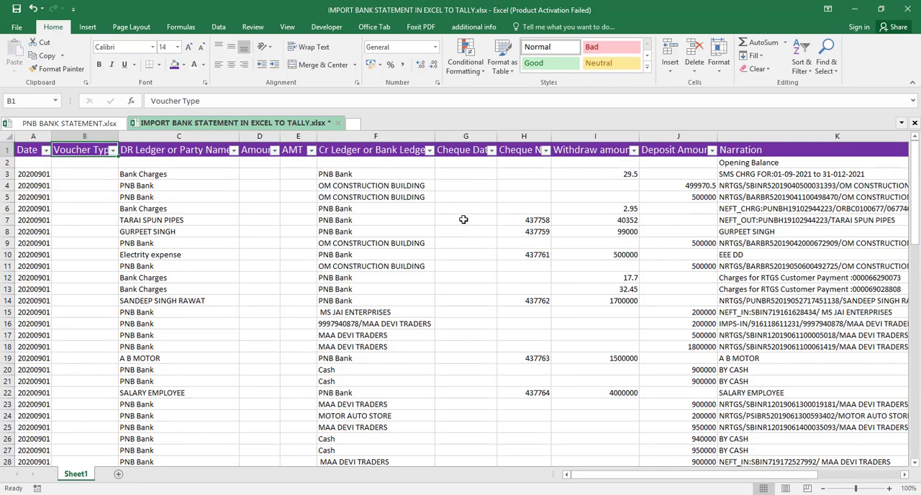
key("Right")
key("Right")
key("Right")
key("Right")
key("Right")
key("Right")
key("Right")
key("Right")
key("Right")
key("Right")
key("Right")
key("Right")
key("Right")
key("Right")
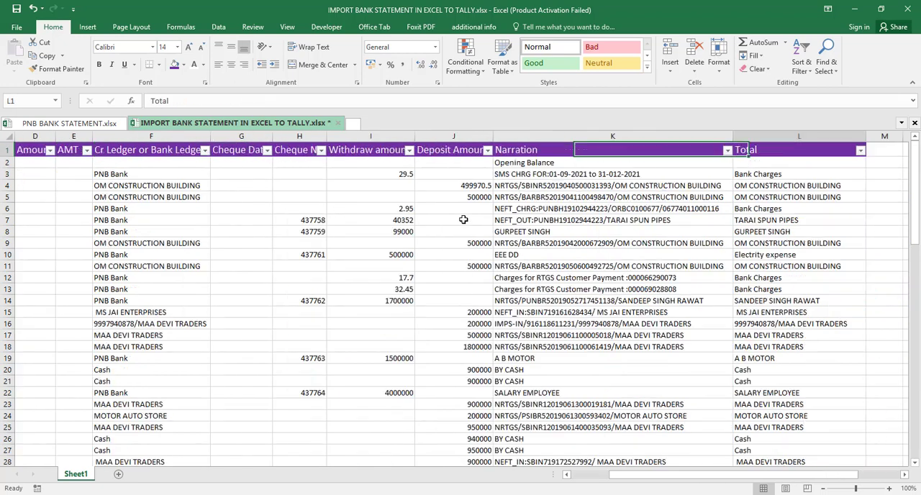
key("Left")
key("Left")
key("Left")
key("Left")
key("Left")
key("Left")
key("Left")
key("Left")
key("Left")
key("Left")
key("Left")
key("Left")
key("Left")
key("Left")
key("Left")
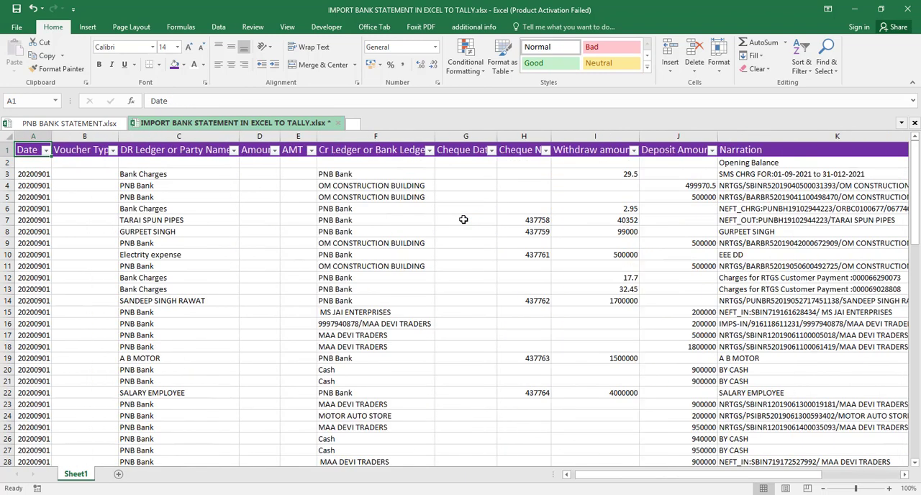
- Switch to the PNB bank statement workbook and review its transaction rows from the statement period down to the last entry
key("Right")
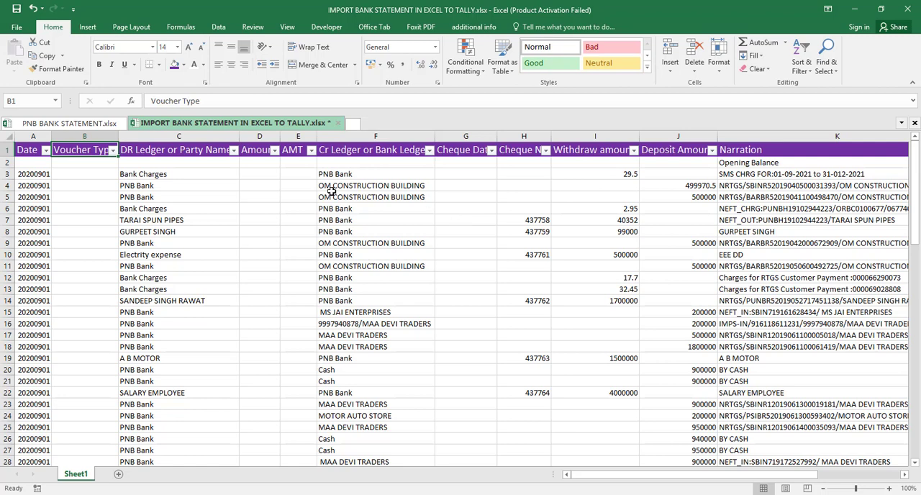
left_click(72, 125)
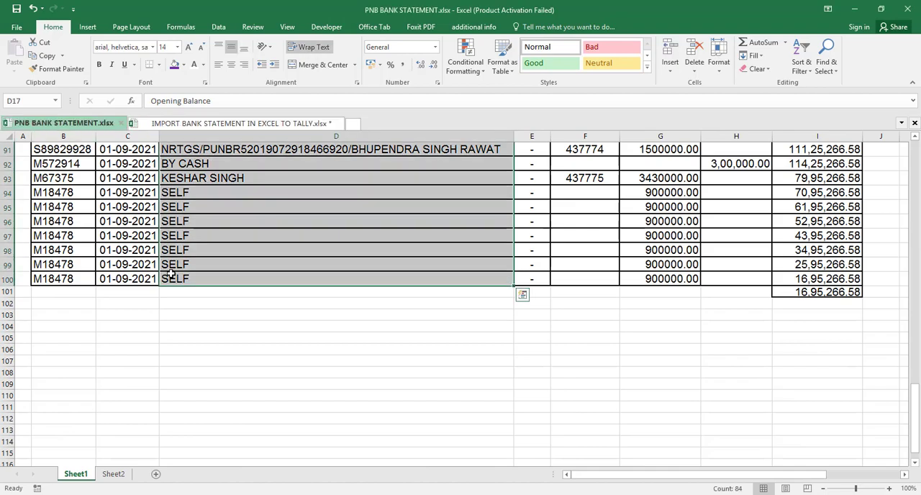
key("Up")
key("Up")
key("Up")
key("Up")
key("Down")
key("Down")
key("Down")
key("Down")
key("Down")
key("Down")
key("Down")
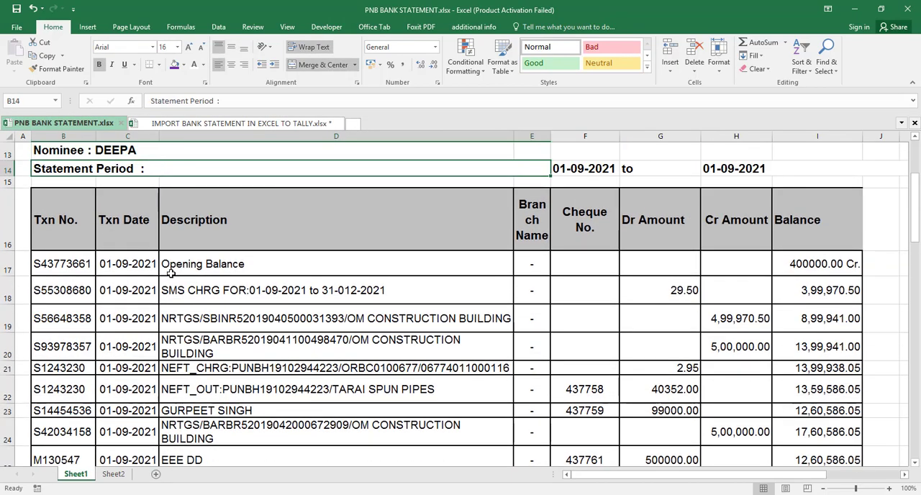
key("Down")
key("Down")
key("Down")
key("Down")
key("Down")
key("Down")
key("Down")
key("Down")
key("Down")
key("Down")
key("Down")
key("Down")
key("Down")
key("Down")
key("Down")
key("Down")
key("Down")
key("Down")
key("Down")
key("Down")
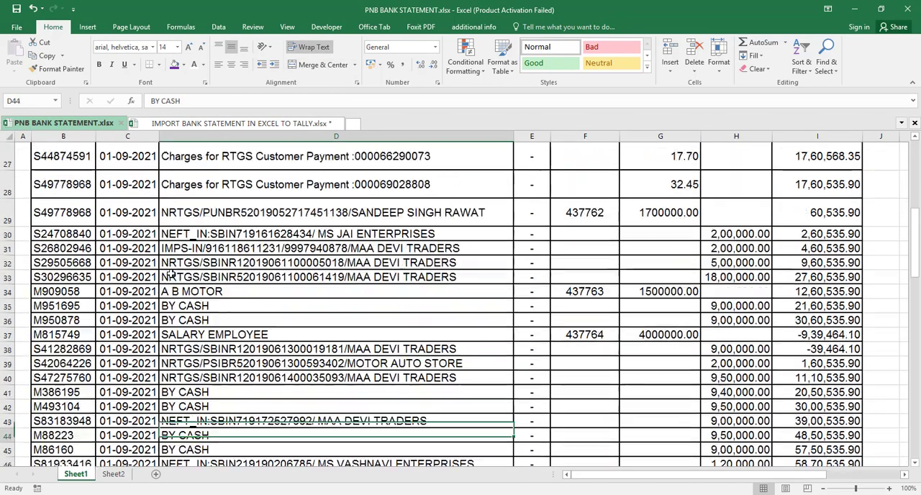
key("Down")
key("Down")
key("Down")
key("Down")
key("Down")
key("Down")
key("Down")
key("Down")
key("Down")
key("Down")
key("Down")
key("Down")
key("Down")
key("Down")
key("Down")
key("Down")
key("Down")
key("Down")
key("Down")
key("Down")
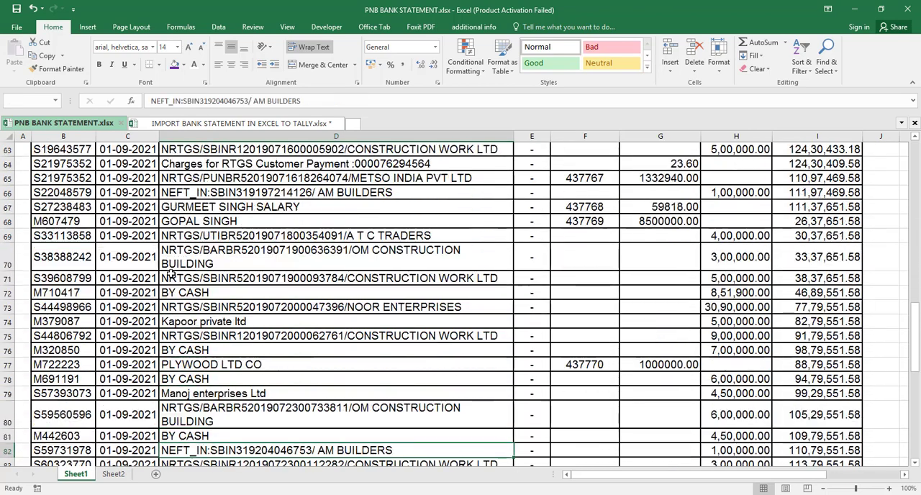
key("Down")
key("Down")
key("Down")
key("Down")
key("Down")
key("Down")
key("Down")
key("Down")
key("Down")
key("Down")
key("Down")
key("Down")
key("Down")
key("Down")
key("Down")
key("Down")
key("Down")
key("Up")
key("Up")
key("Up")
key("Up")
key("Up")
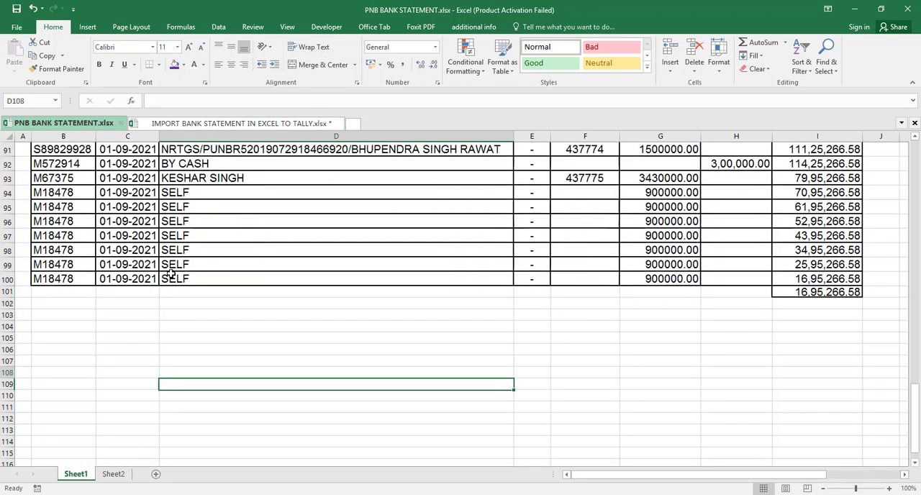
- Clear the figure in I101 under the Balance column and insert an AutoSum of the balances there
key("Up")
key("Up")
key("Up")
key("Up")
key("Up")
key("Up")
key("Up")
key("Up")
key("Right")
key("Right")
key("Right")
key("Right")
key("Right")
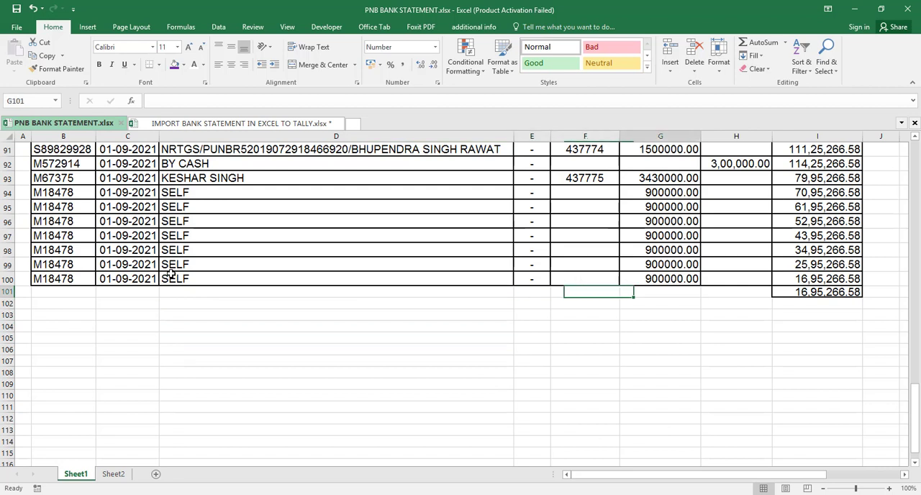
key("Delete")
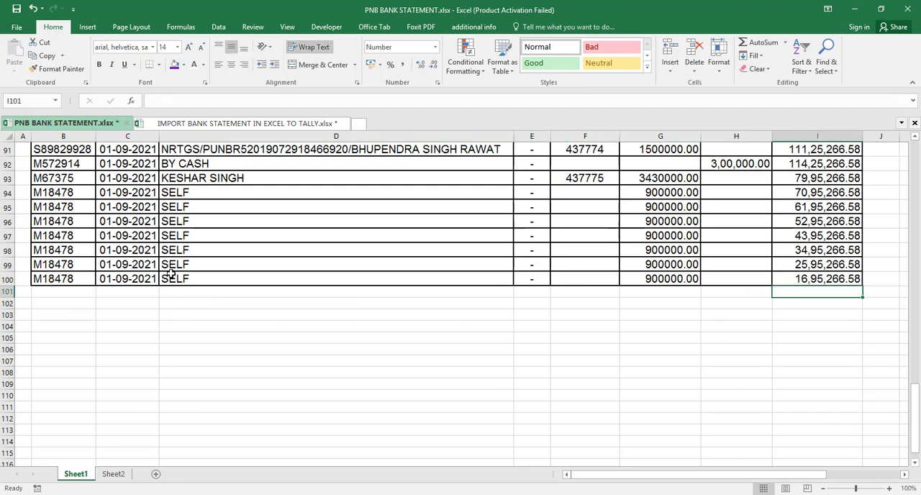
key("alt+equal")
key("Return")
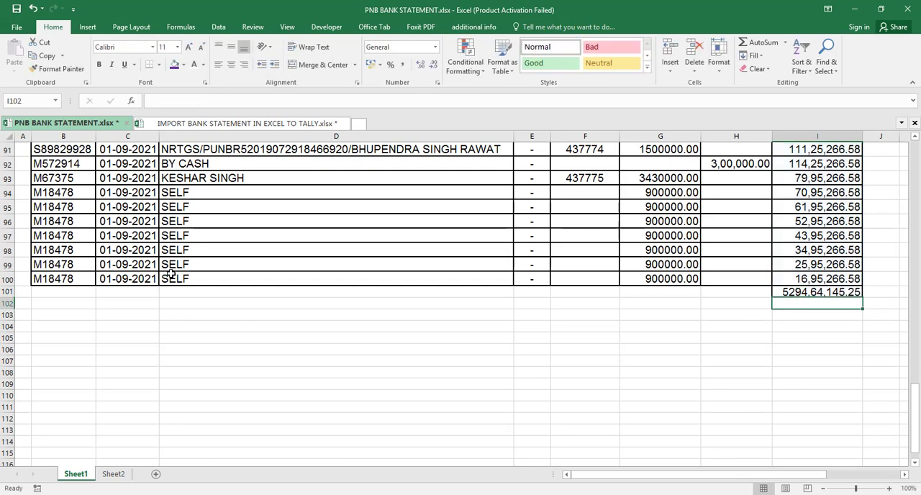
- Select the Voucher Type cells from B3 down in the import workbook and copy the voucher type list from Notepad
key("ctrl+Tab")
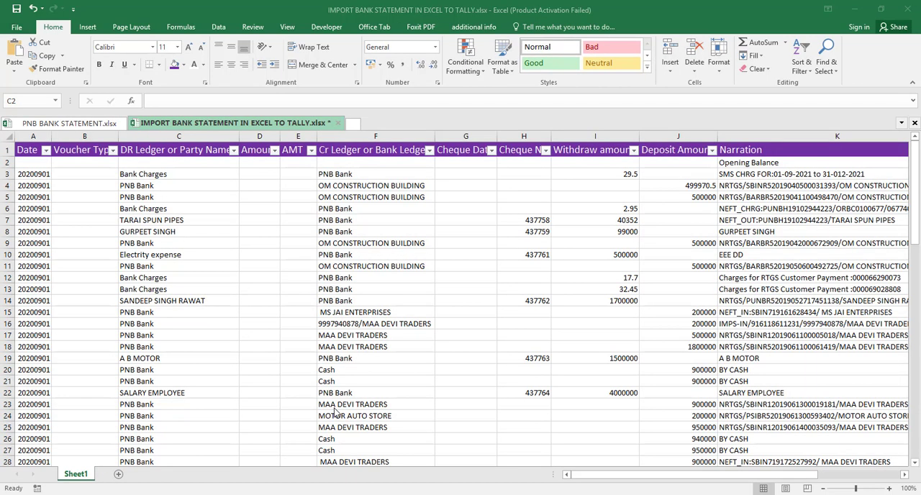
left_click(100, 172)
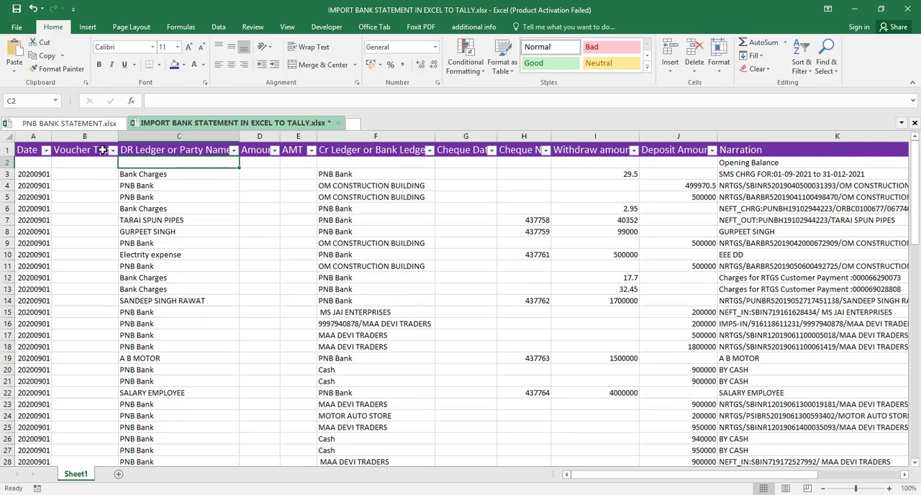
left_click(95, 174)
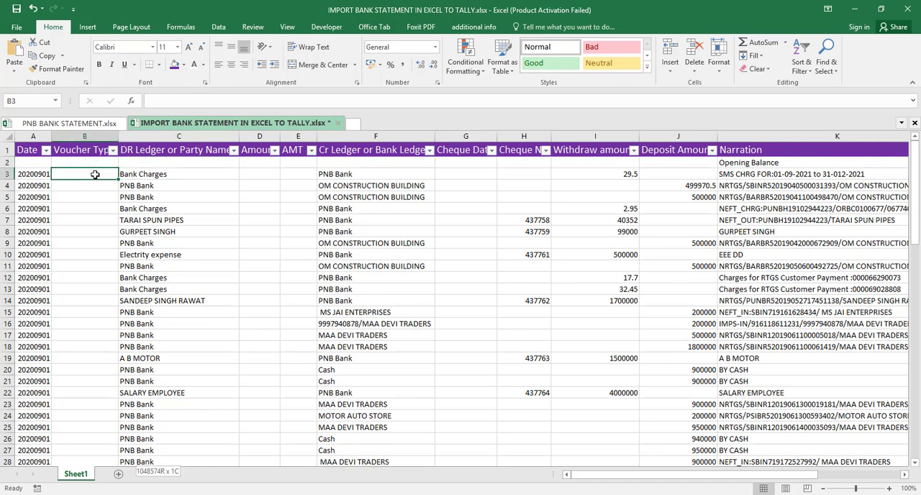
key("ctrl+shift+Down")
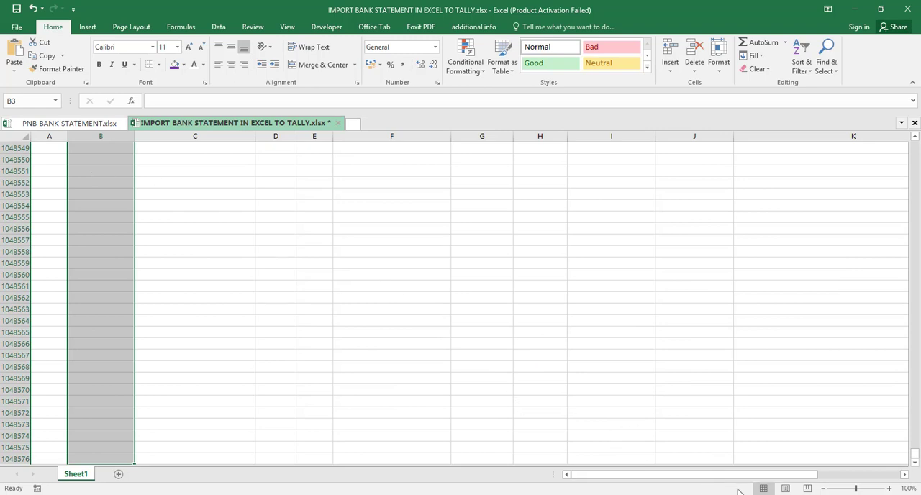
left_click(671, 494)
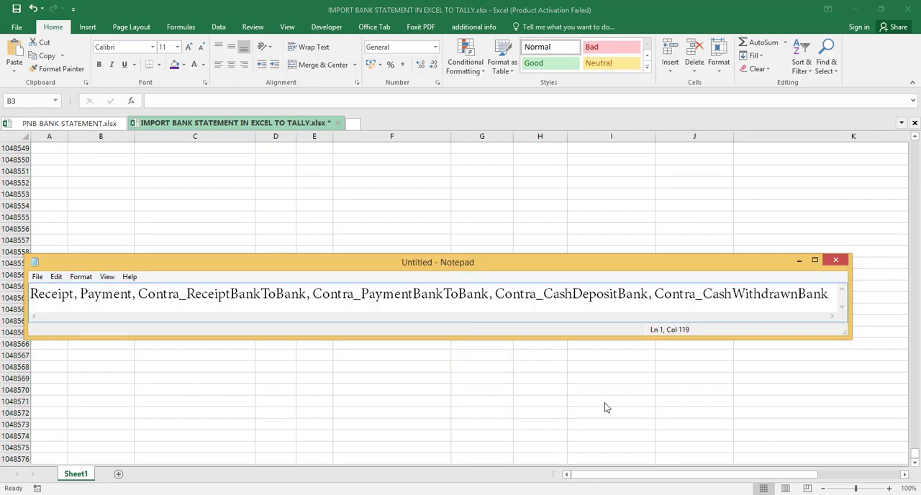
key("ctrl+a")
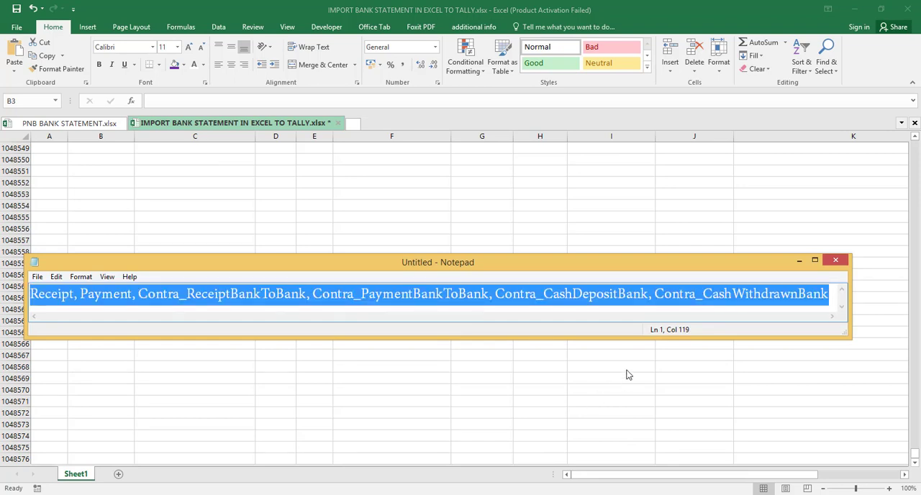
key("alt+Tab")
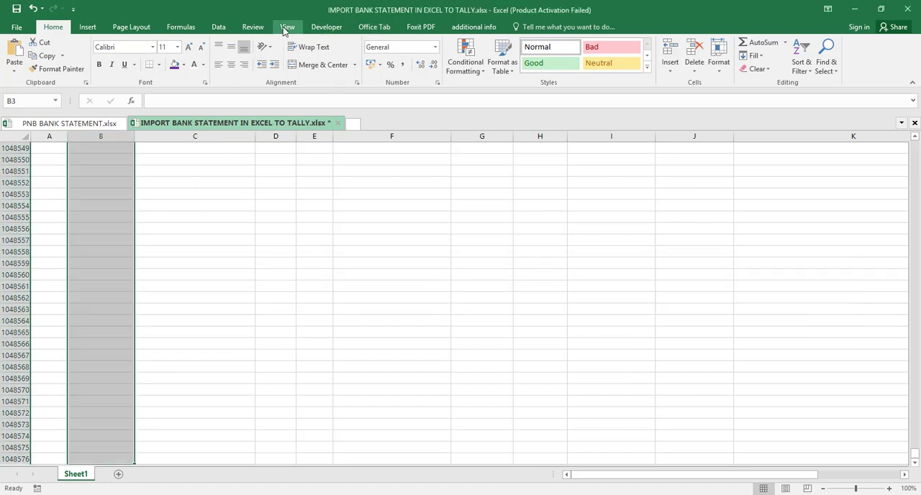
- Apply List data validation to the selected Voucher Type cells, using the copied voucher types from Receipt to Contra_CashWithdrawnBank as the source
left_click(222, 29)
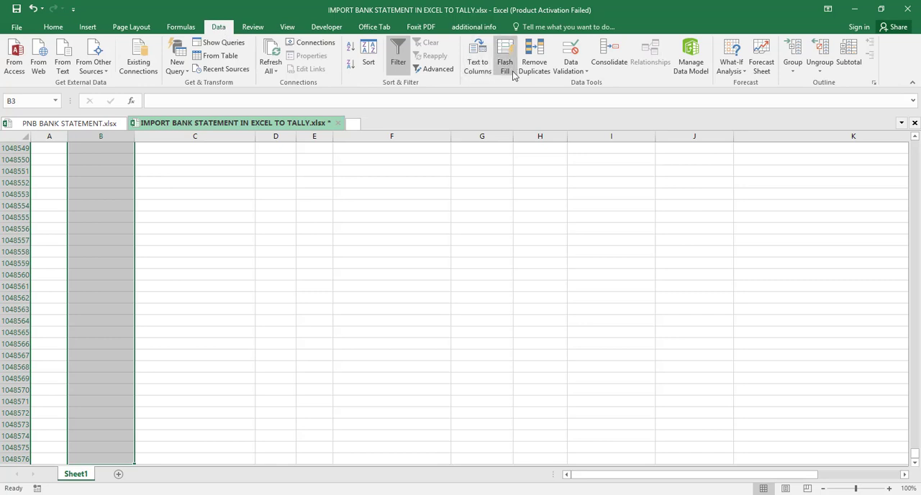
left_click(584, 72)
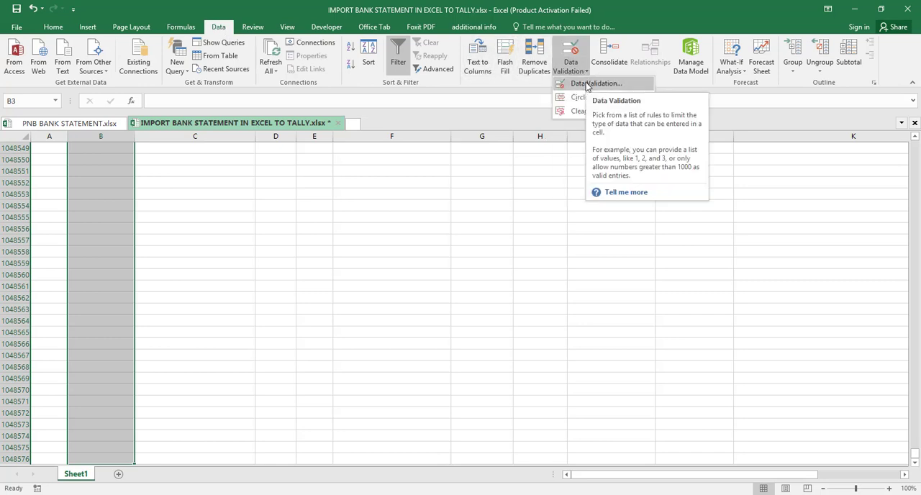
left_click(586, 85)
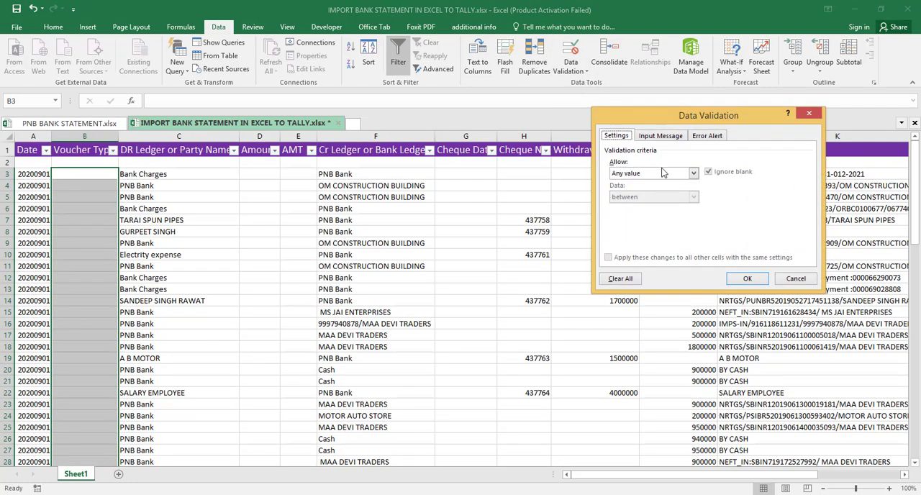
left_click(693, 176)
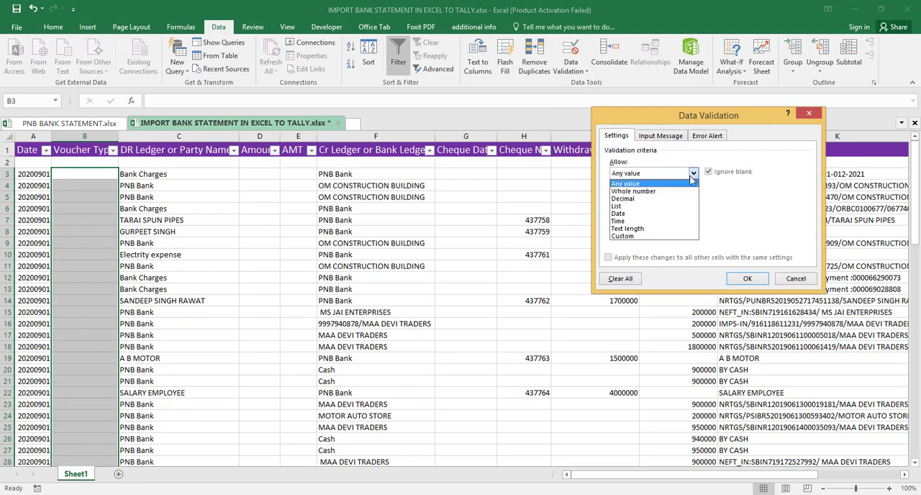
left_click(669, 208)
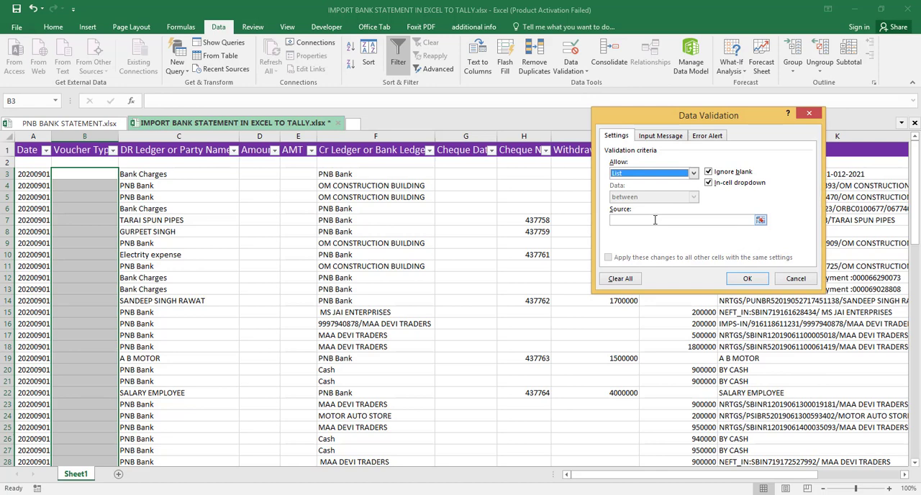
left_click(655, 220)
type("Bank, Contra, CashWithdrawnBank")
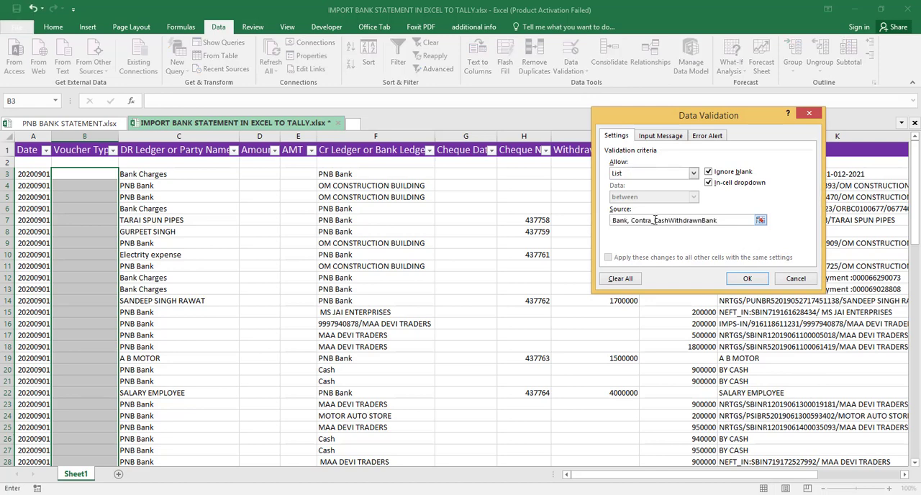
left_click(747, 279)
left_click(153, 231)
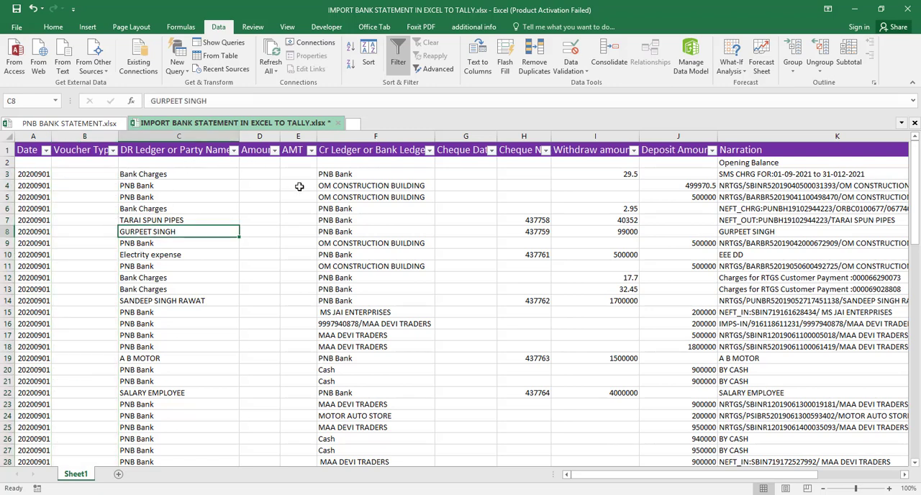
- Copy the Withdraw amount column's entries from I3 through I85
left_click(630, 173)
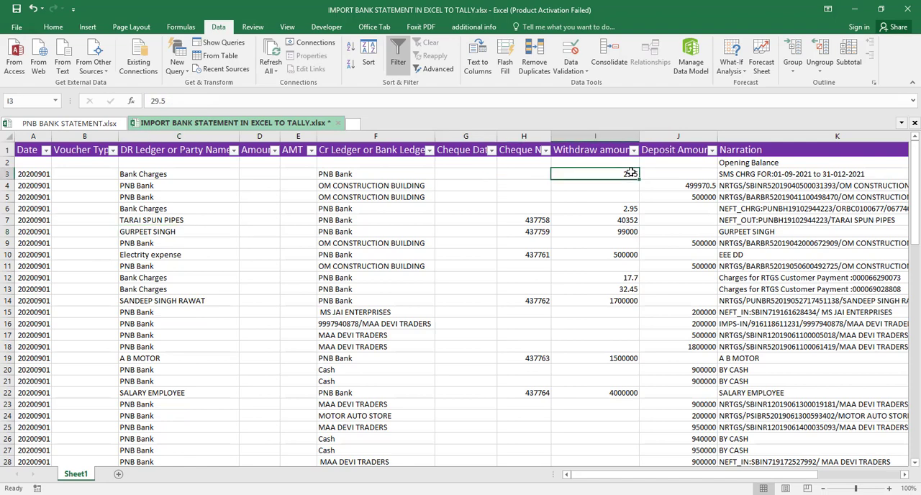
key("ctrl+shift+Down")
key("ctrl+shift+Down")
key("ctrl+shift+Down")
key("ctrl+shift+Down")
key("ctrl+shift+Down")
key("ctrl+shift+Down")
key("ctrl+shift+Down")
key("ctrl+shift+Down")
key("ctrl+shift+Down")
key("ctrl+shift+Down")
key("ctrl+shift+Down")
key("ctrl+shift+Down")
key("ctrl+shift+Down")
key("ctrl+shift+Down")
key("ctrl+shift+Down")
key("ctrl+shift+Down")
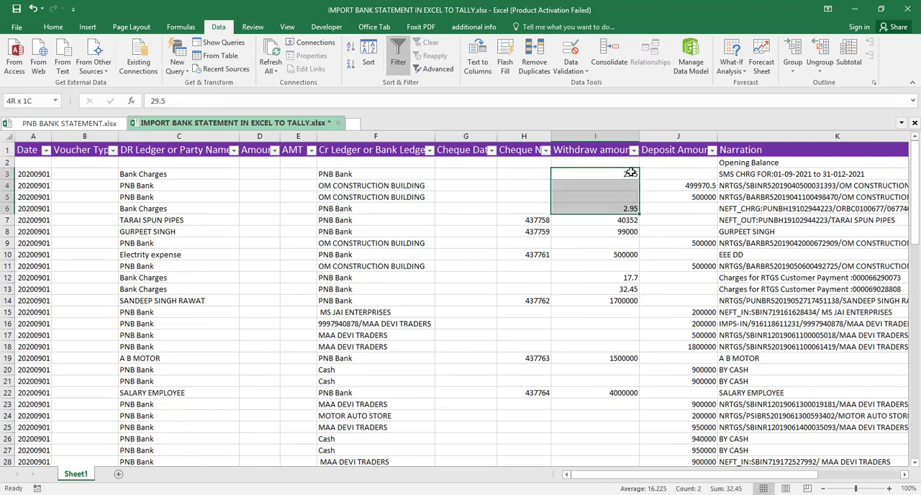
key("ctrl+shift+Down")
key("ctrl+shift+Down")
key("ctrl+shift+Down")
key("ctrl+shift+Down")
key("ctrl+shift+Down")
key("ctrl+shift+Down")
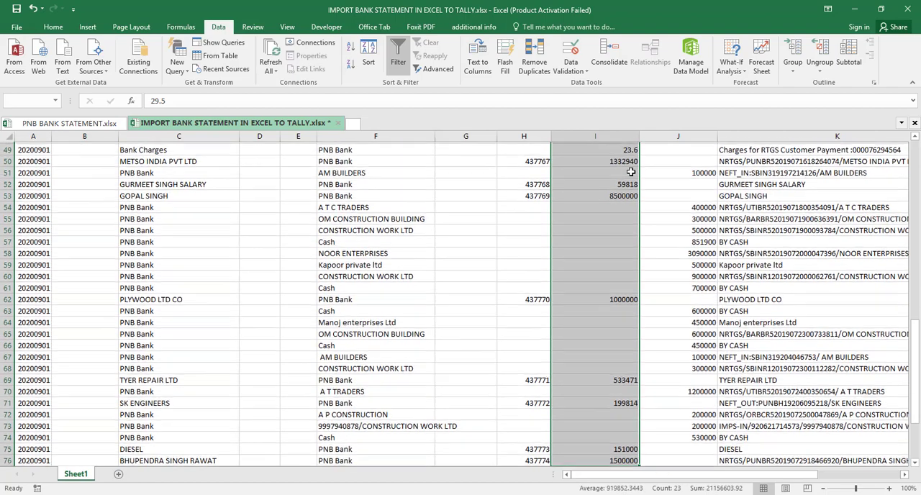
key("ctrl+shift+Up")
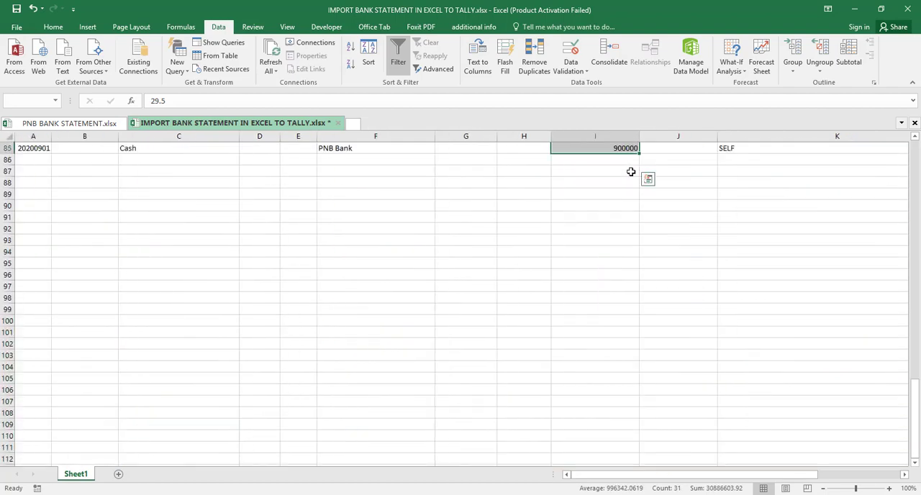
key("ctrl+c")
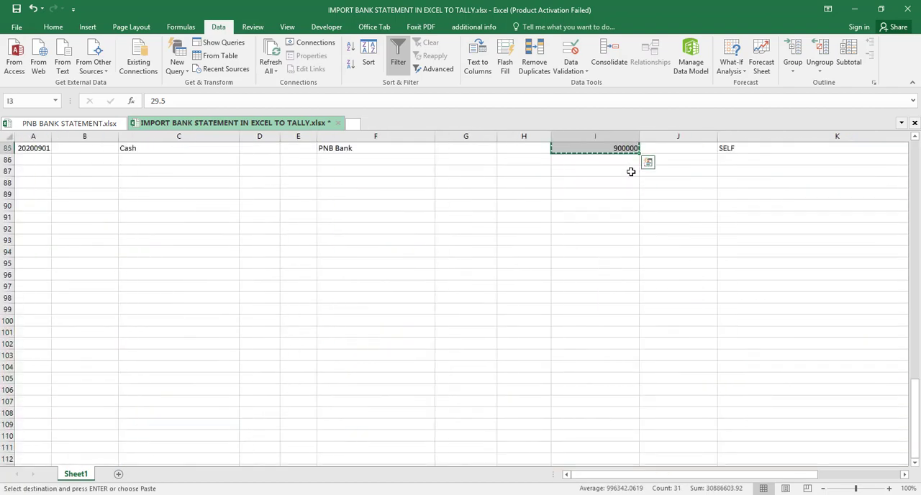
- Paste the copied withdrawal amounts into the Amount column starting at D3
key("Up")
key("Left")
key("Left")
key("Left")
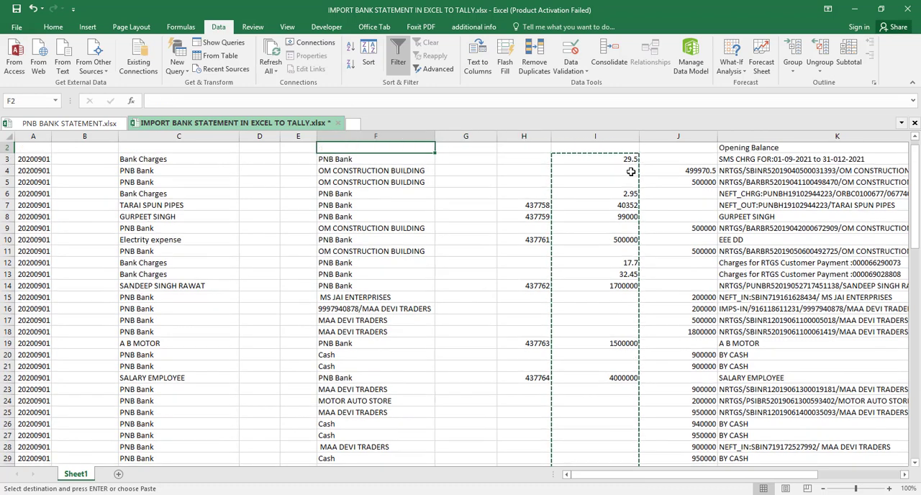
scroll(630, 172, "up", 1)
key("Left")
key("Left")
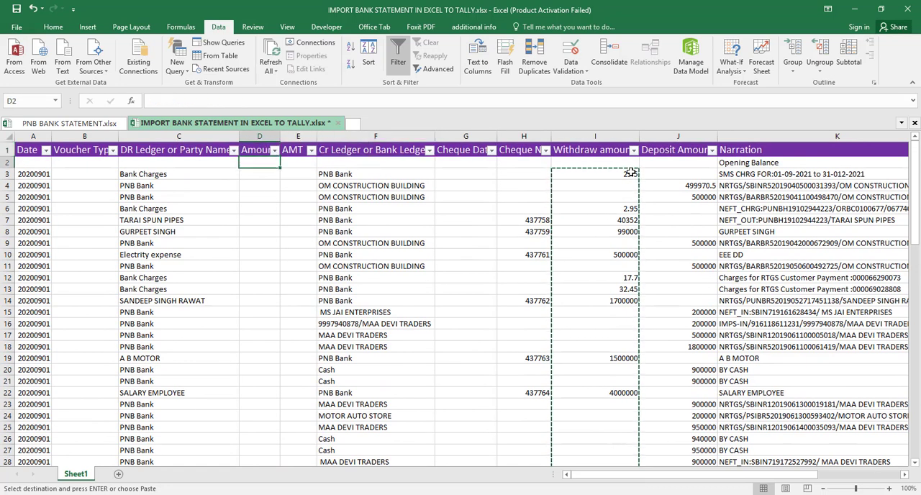
key("Down")
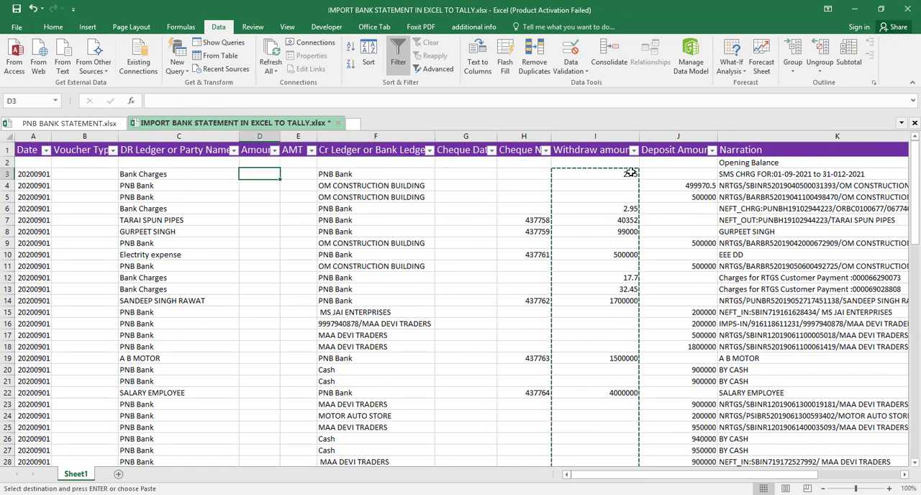
key("ctrl+v")
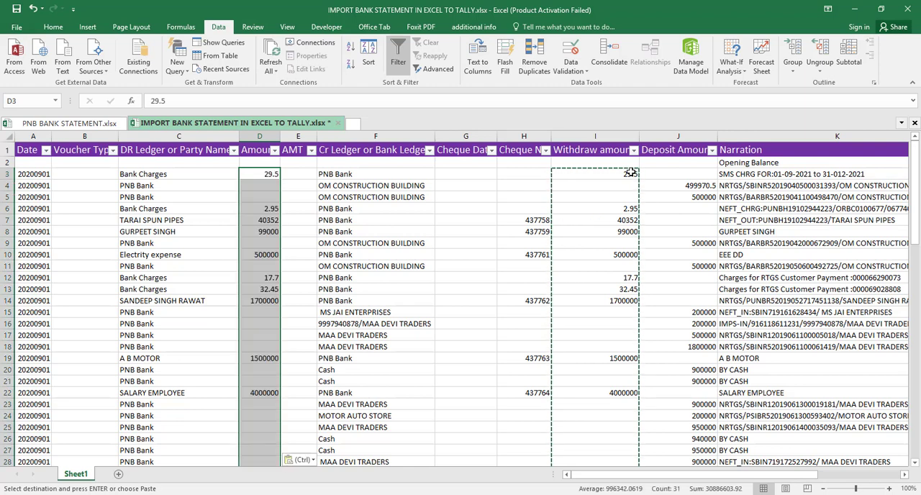
- Copy the Deposit Amount column's entries from J3 through J77
key("Down")
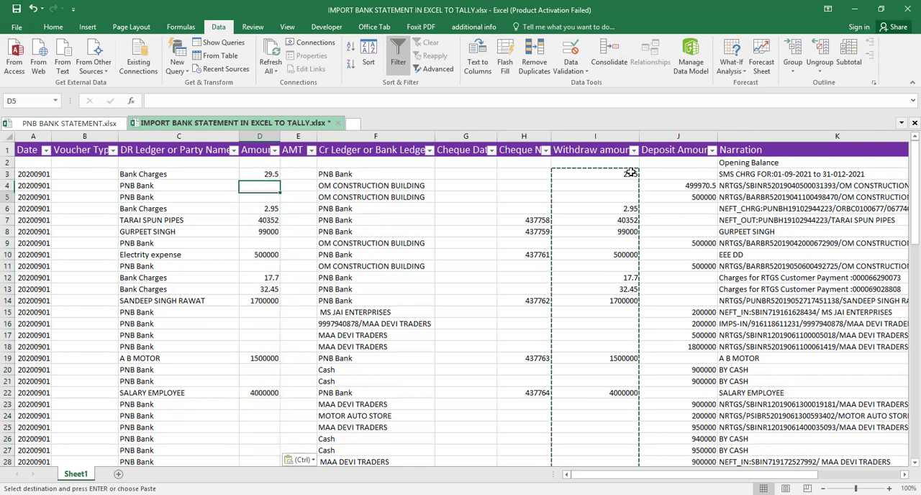
key("Up")
key("Right")
key("Right")
key("Right")
key("Right")
key("Right")
key("Right")
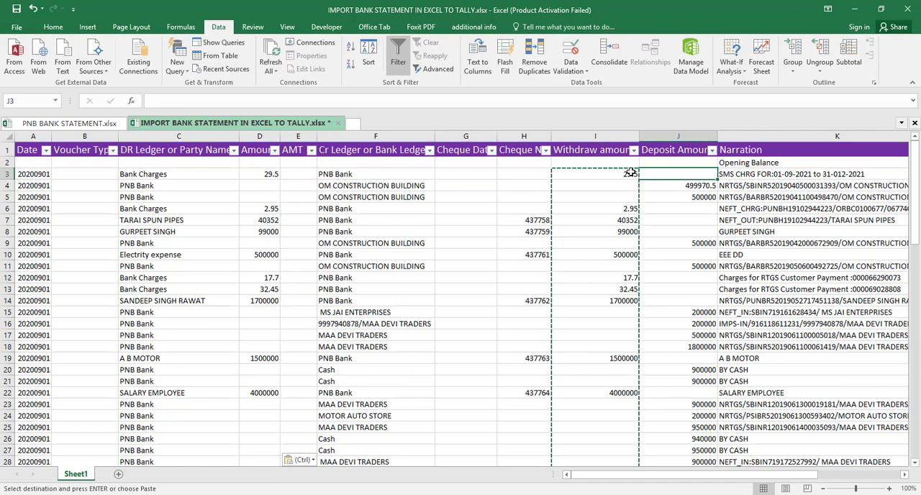
key("shift+Down")
key("shift+Down")
key("shift+Down")
key("shift+Down")
key("shift+Down")
key("shift+Down")
key("shift+Down")
key("shift+Down")
key("shift+Down")
key("shift+Down")
key("shift+Down")
key("shift+Down")
key("shift+Down")
key("shift+Down")
key("shift+Down")
key("shift+Down")
key("shift+Down")
key("shift+Down")
key("shift+Down")
key("shift+Down")
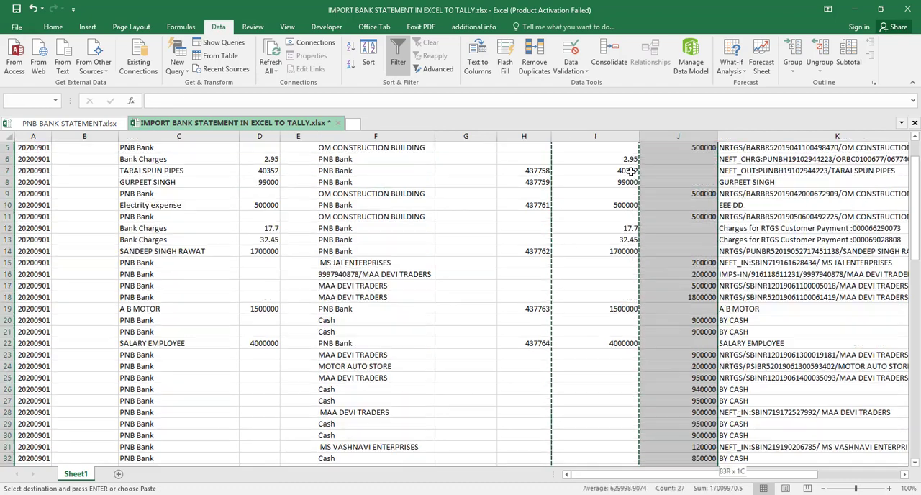
key("shift+Down")
key("shift+Down")
key("shift+Down")
key("shift+Down")
key("shift+Down")
key("shift+Down")
key("shift+Down")
key("shift+Down")
key("shift+Down")
key("shift+Down")
key("shift+Down")
key("shift+Down")
key("shift+Down")
key("shift+Down")
key("shift+Down")
key("shift+Down")
key("shift+Down")
key("shift+Down")
key("shift+Down")
key("shift+Down")
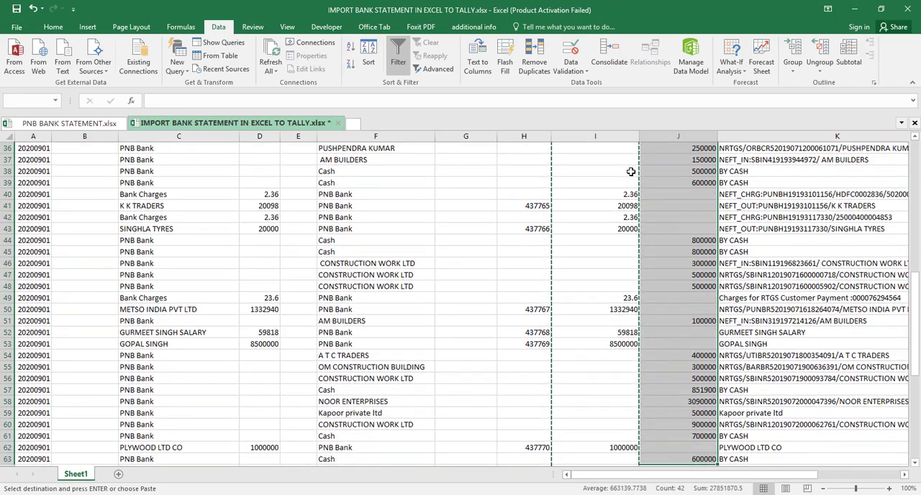
key("shift+Down")
key("shift+Down")
key("shift+Down")
key("shift+Down")
key("shift+Down")
key("shift+Down")
key("shift+Down")
key("shift+Down")
key("shift+Down")
key("shift+Down")
key("shift+Down")
key("shift+Down")
key("shift+Down")
key("shift+Down")
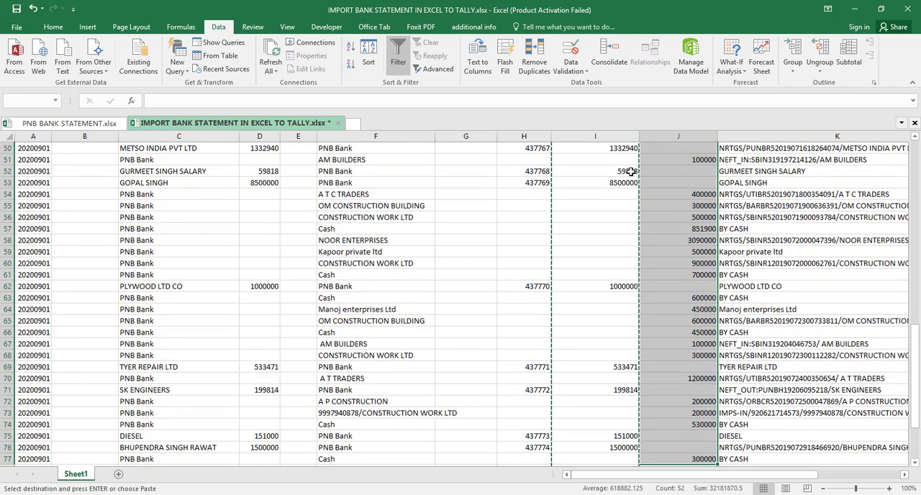
key("ctrl+shift+Down")
key("ctrl+shift+Up")
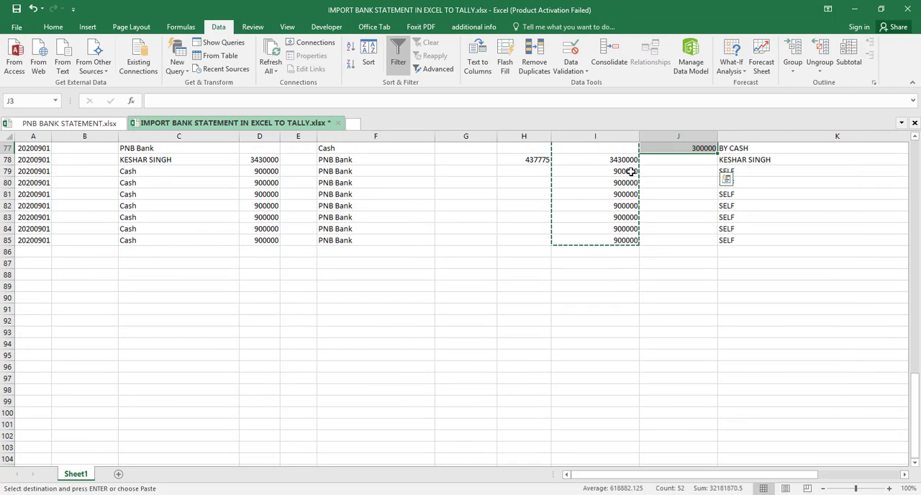
key("ctrl+c")
- Paste the copied deposit amounts into the Amount column from D3 using Paste Special with All and Skip blanks
key("Left")
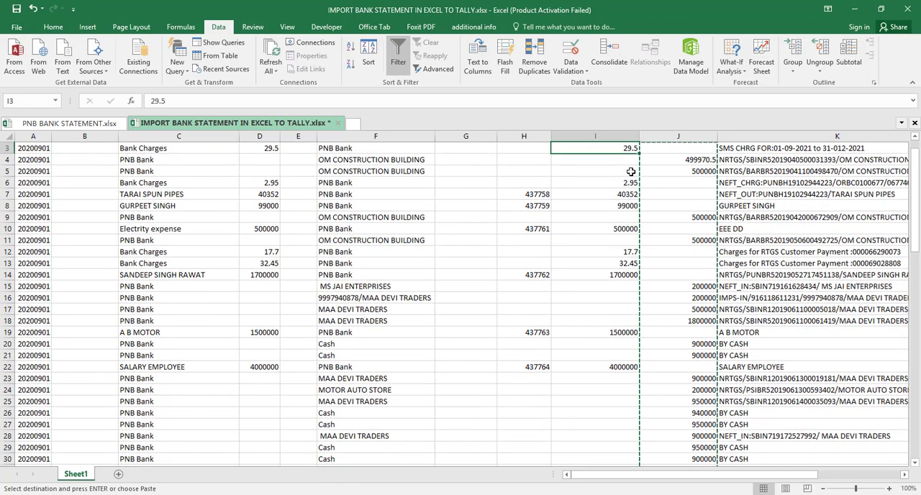
key("Left")
key("Left")
key("Left")
key("Left")
key("Left")
key("Left")
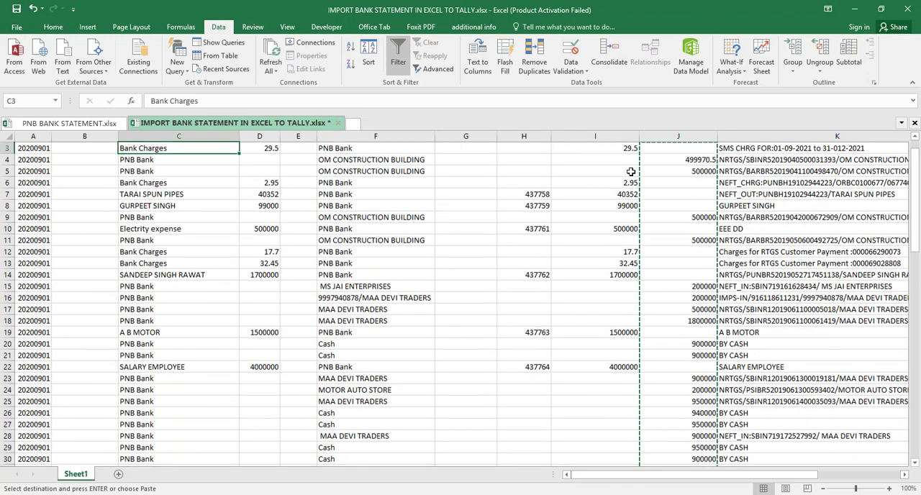
key("Right")
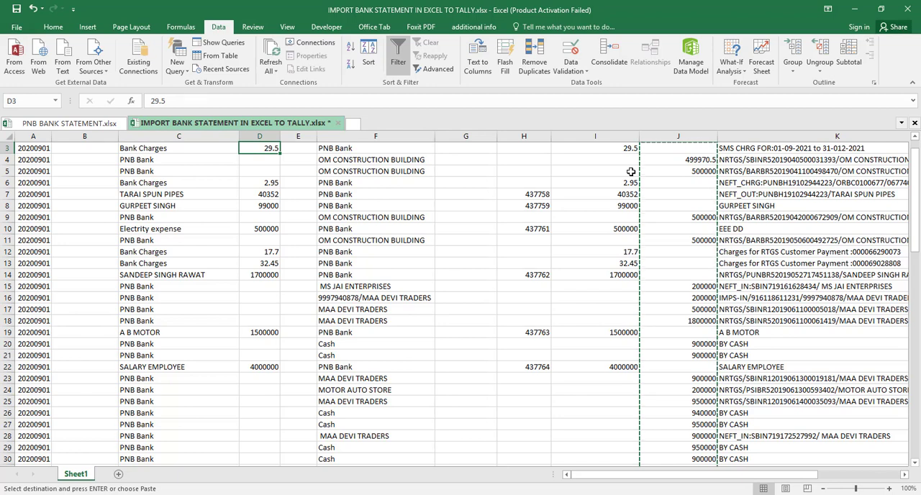
key("ctrl+alt+v")
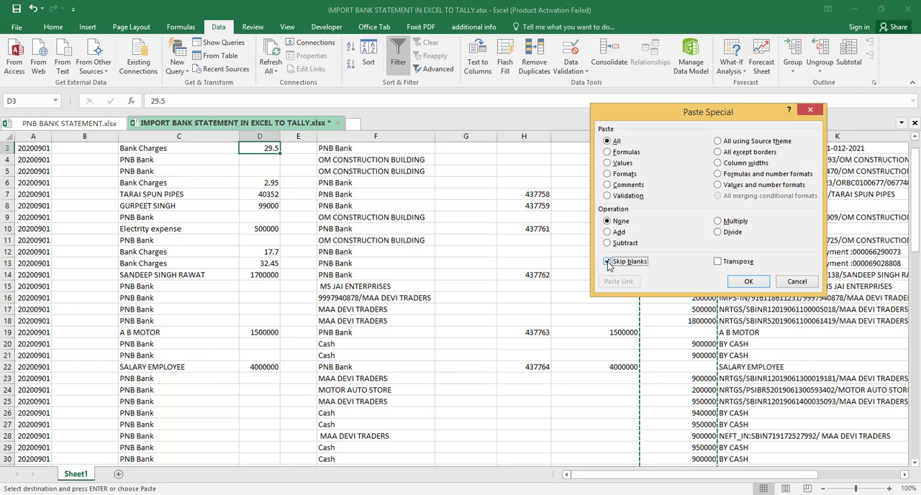
left_click(753, 286)
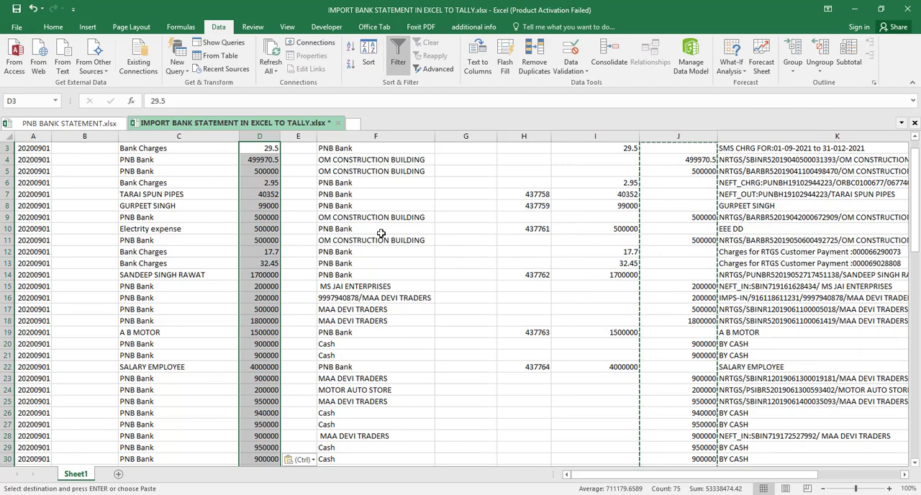
- Enter the formula =D3 in cell E3 of the AMT column
left_click(295, 236)
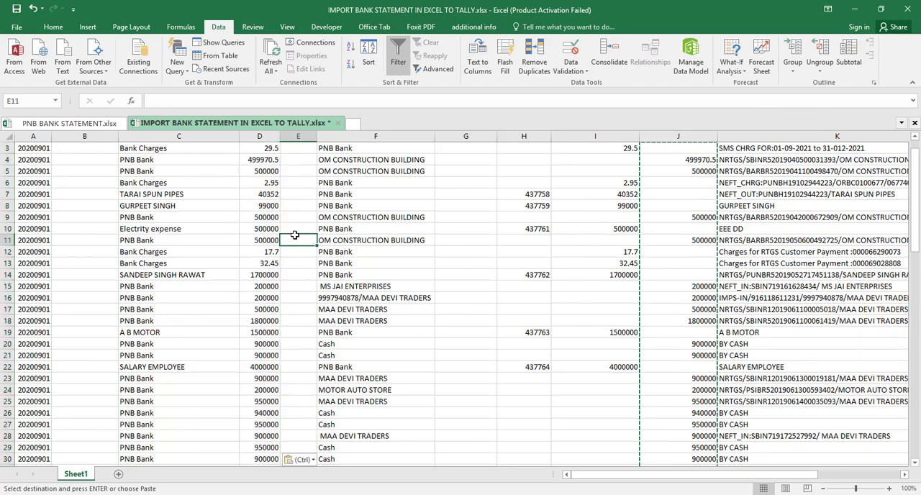
key("Up")
key("Up")
key("Up")
key("Up")
key("Up")
key("Up")
key("Up")
key("Up")
key("Up")
key("Up")
key("Down")
key("Down")
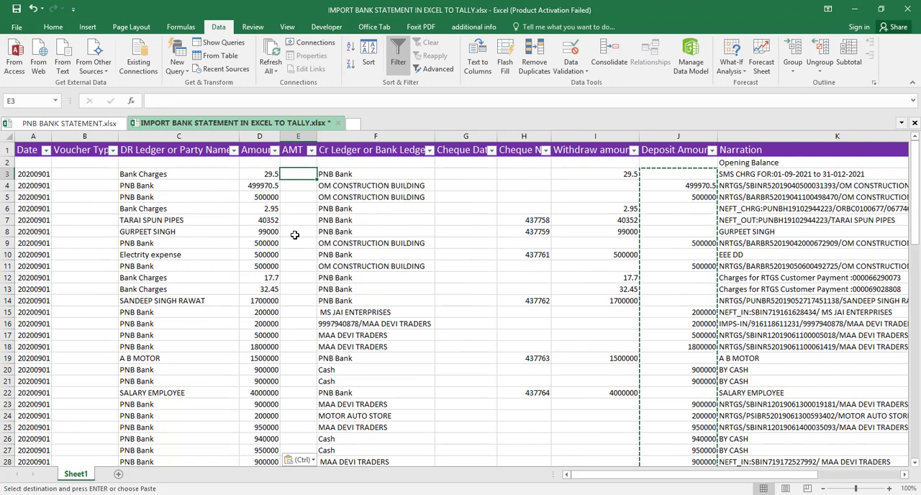
type("=")
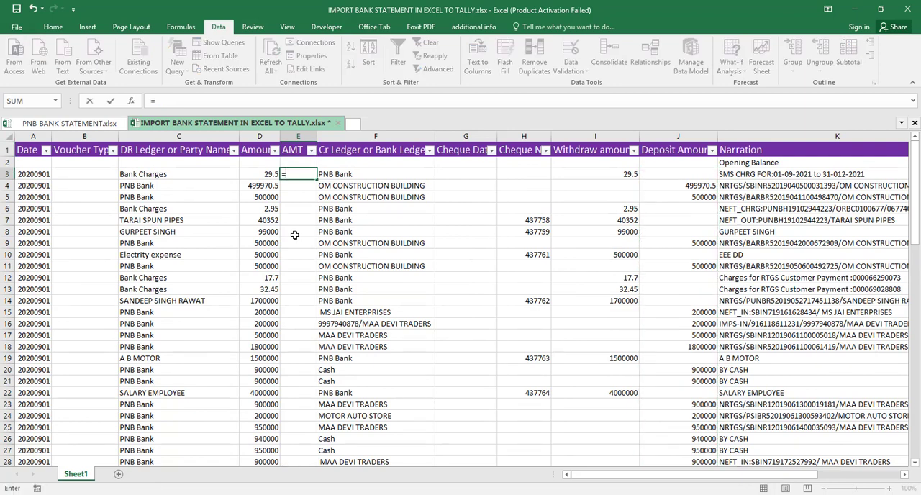
key("Left")
key("ctrl+Return")
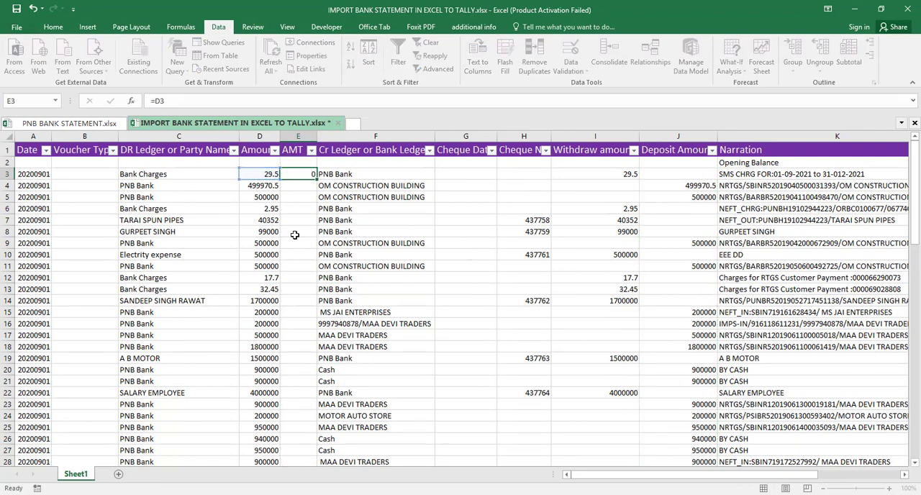
key("Return")
key("Up")
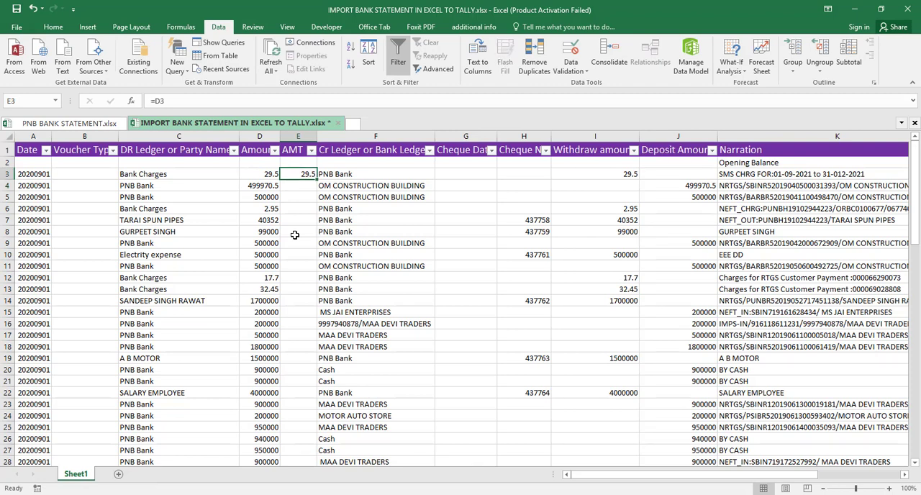
- Fill the E3 formula down the AMT column through row 85
key("shift+Down")
key("shift+Down")
key("shift+Down")
key("shift+Down")
key("shift+Down")
key("shift+Down")
key("shift+Down")
key("shift+Down")
key("shift+Down")
key("shift+Down")
key("shift+Down")
key("shift+Down")
key("shift+Down")
key("shift+Down")
key("shift+Down")
key("shift+Down")
key("shift+Down")
key("shift+Down")
key("shift+Down")
key("shift+Down")
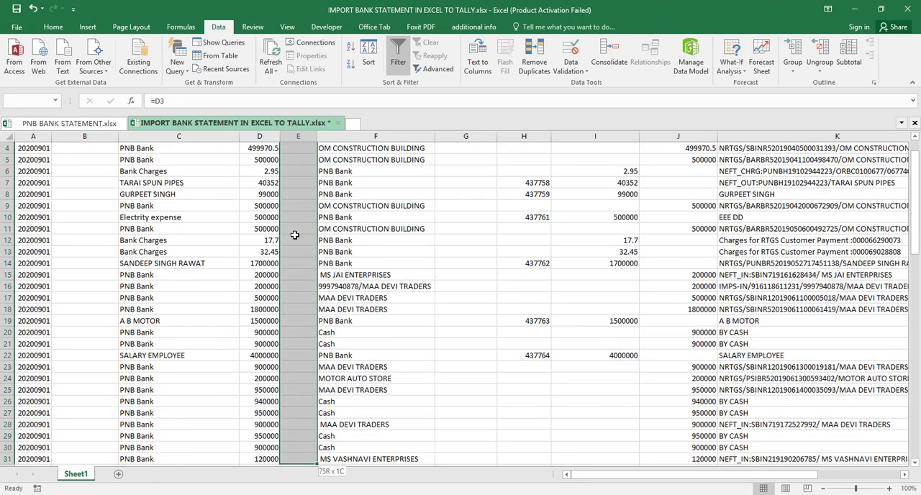
key("shift+Down")
key("shift+Down")
key("shift+Down")
key("shift+Down")
key("shift+Down")
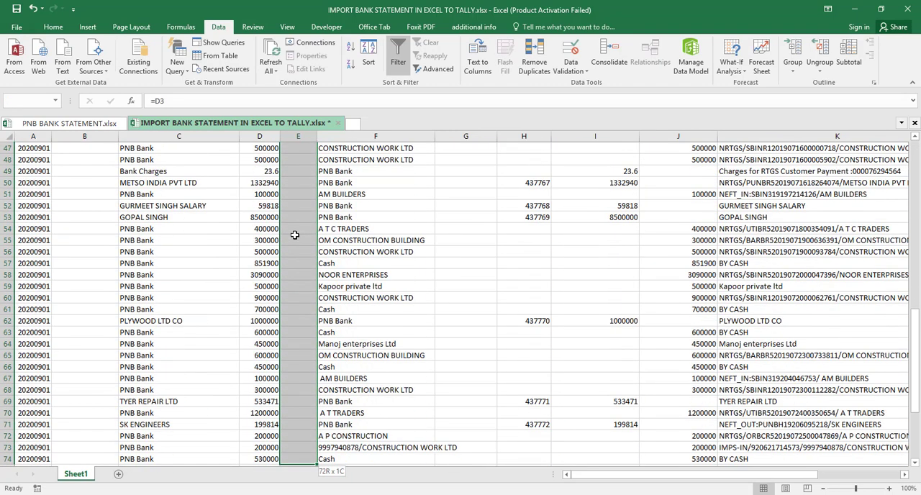
key("shift+Down")
key("shift+Down")
key("shift+Down")
key("shift+Down")
key("shift+Down")
key("shift+Down")
key("shift+Down")
key("shift+Down")
key("shift+Down")
key("shift+Down")
key("shift+Down")
key("shift+Down")
key("shift+Down")
key("shift+Down")
key("shift+Down")
key("shift+Up")
key("shift+Up")
key("shift+Up")
key("shift+Up")
key("shift+Up")
key("shift+Up")
key("shift+Up")
key("shift+Up")
key("shift+Up")
key("shift+Up")
key("shift+Up")
key("shift+Up")
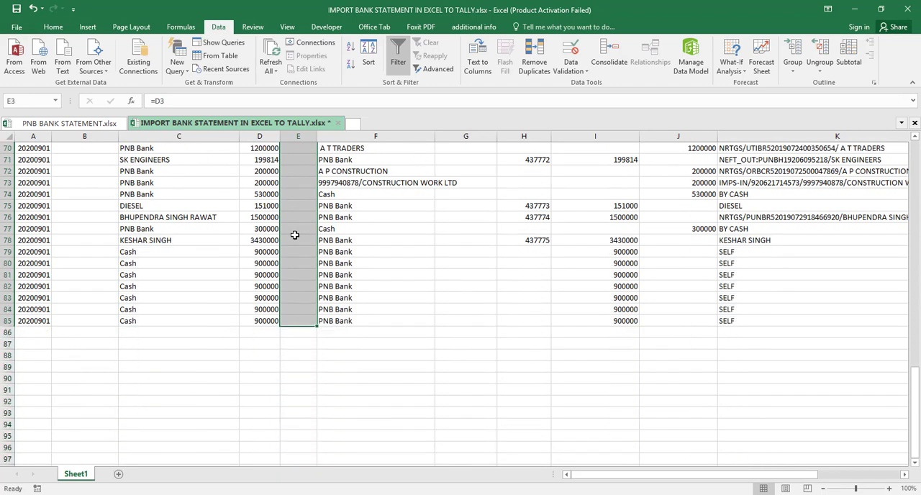
key("ctrl+d")
key("Up")
key("Up")
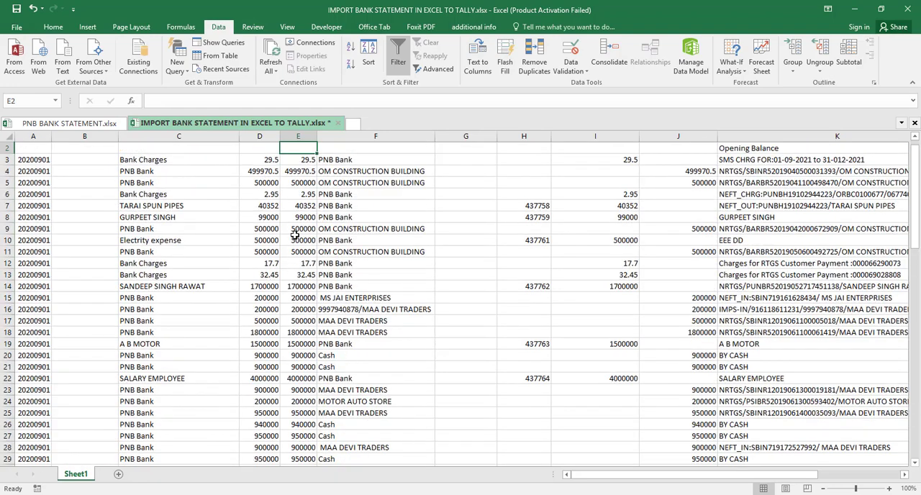
key("Down")
key("Down")
key("Left")
key("Left")
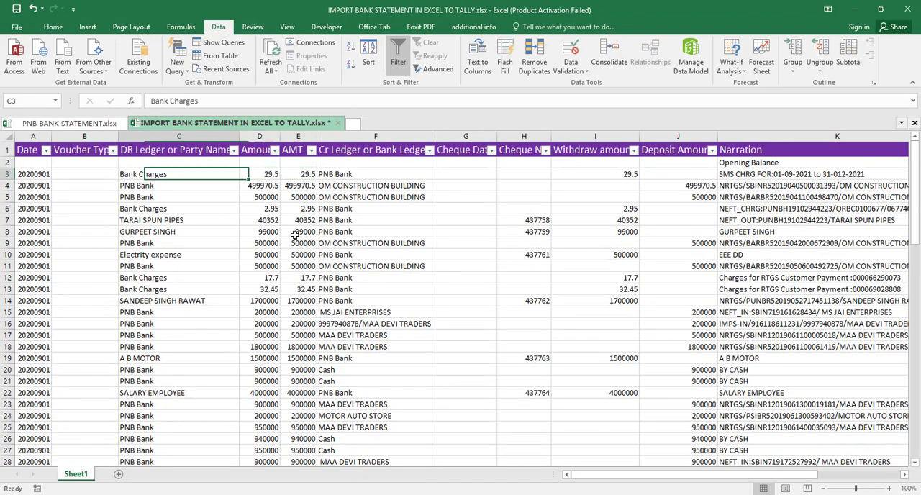
key("Left")
key("Right")
key("Right")
key("Right")
key("Right")
key("Right")
key("Right")
key("Right")
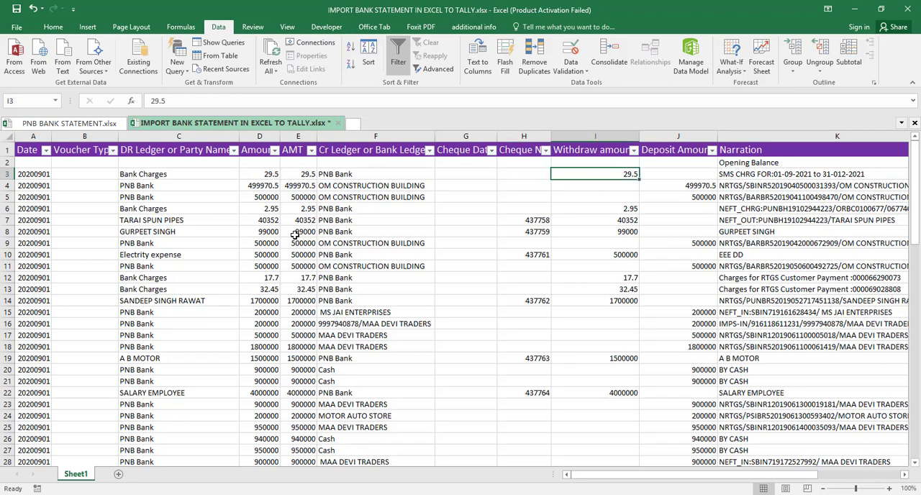
- Filter the Deposit Amount column to show only blank entries
left_click(710, 150)
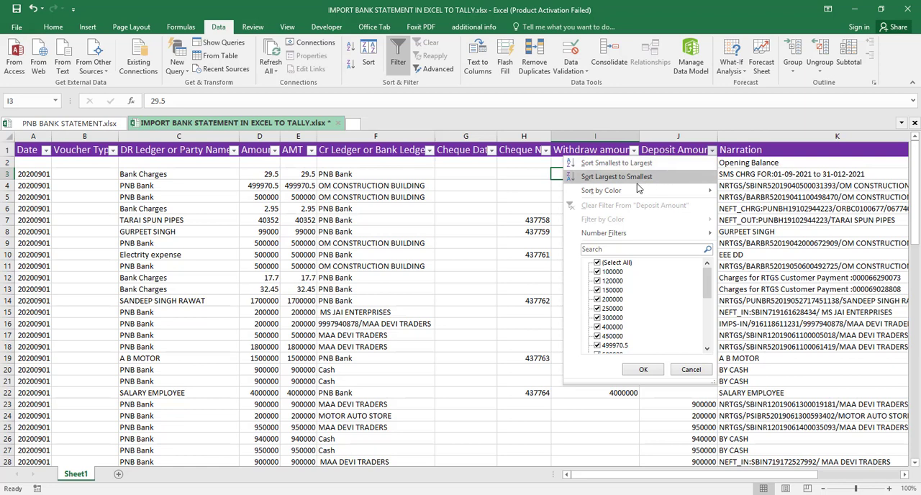
left_click(597, 263)
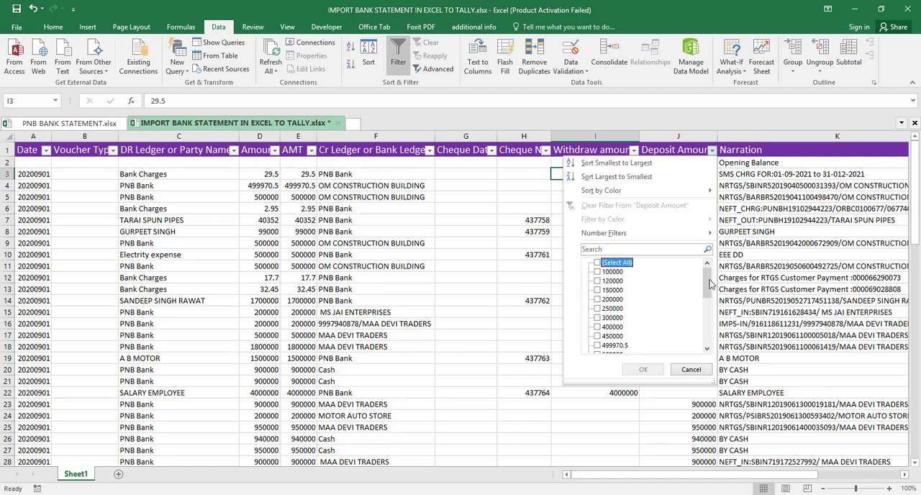
left_click_drag(707, 284, 716, 332)
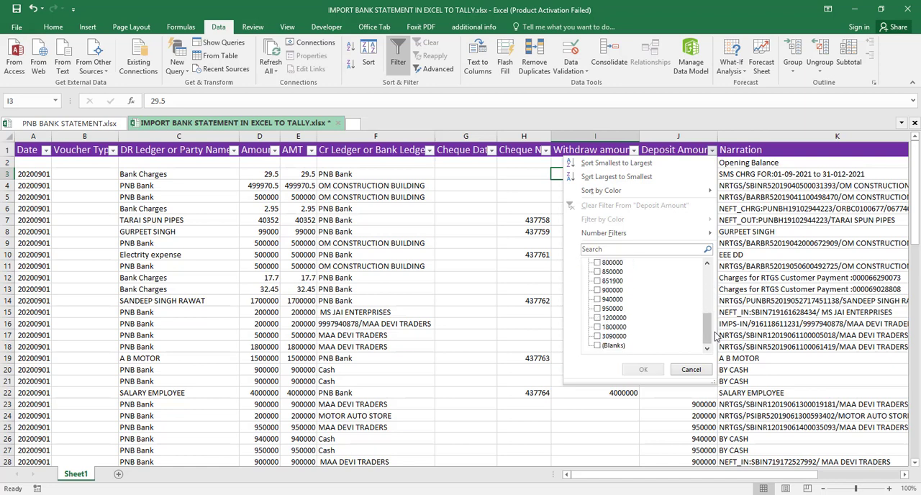
left_click(597, 346)
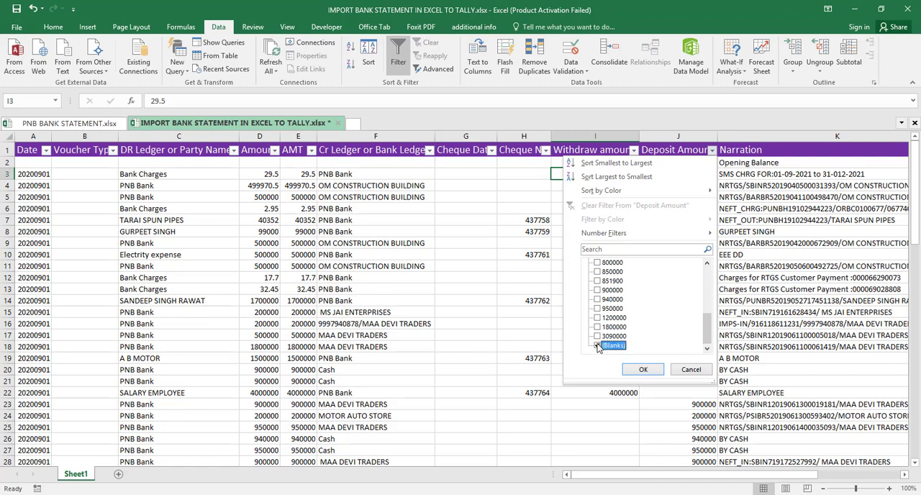
left_click(647, 369)
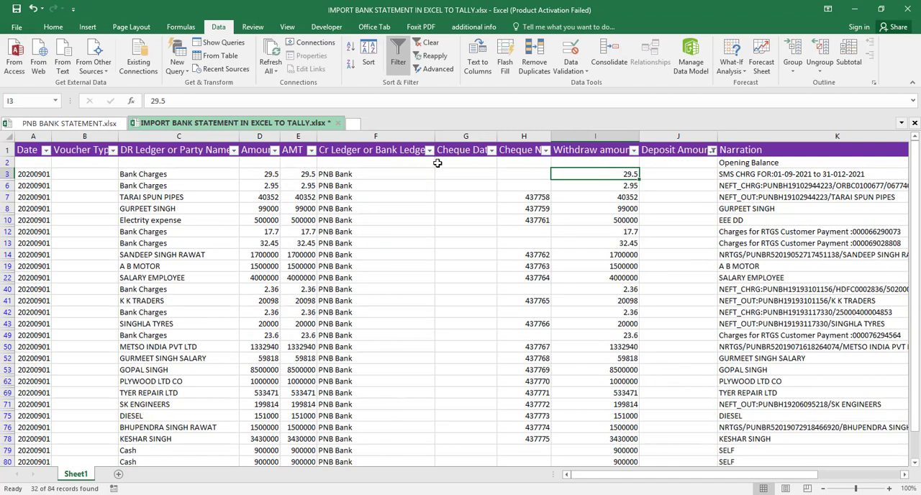
- Choose Payment as the voucher type for the two Bank Charges rows in B3 and B6
left_click(95, 178)
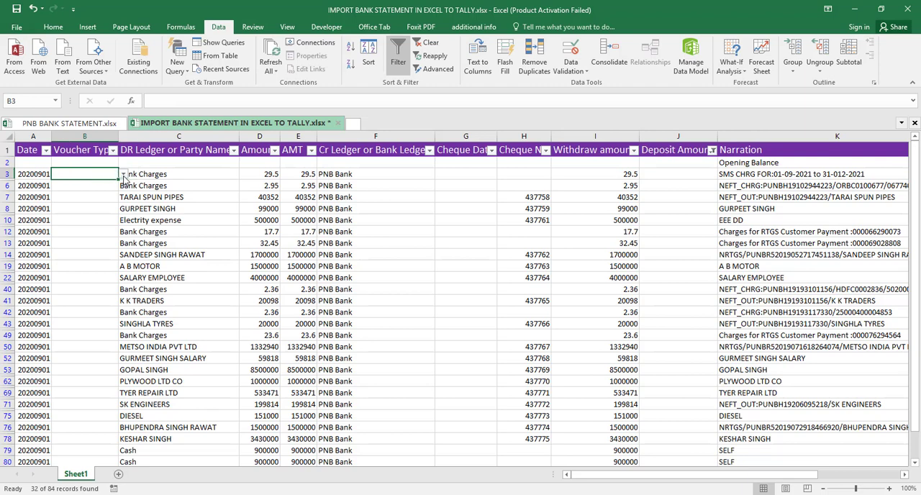
left_click(124, 174)
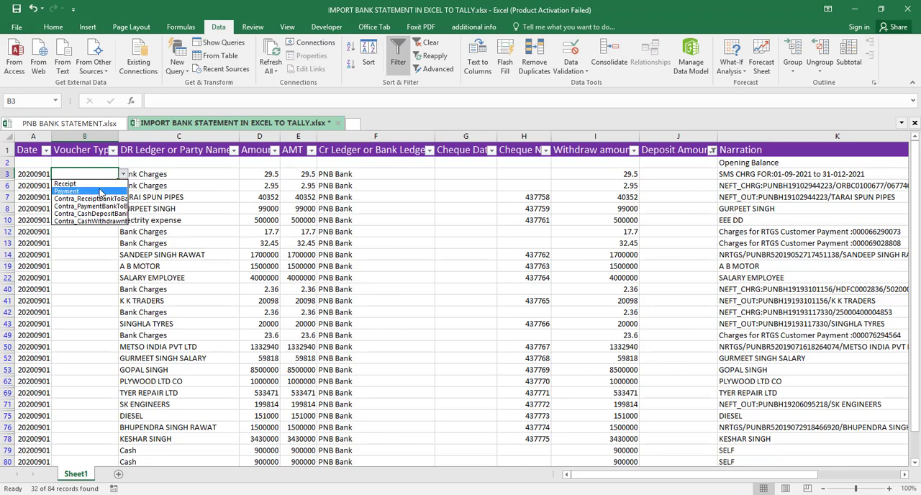
left_click(100, 191)
left_click(104, 186)
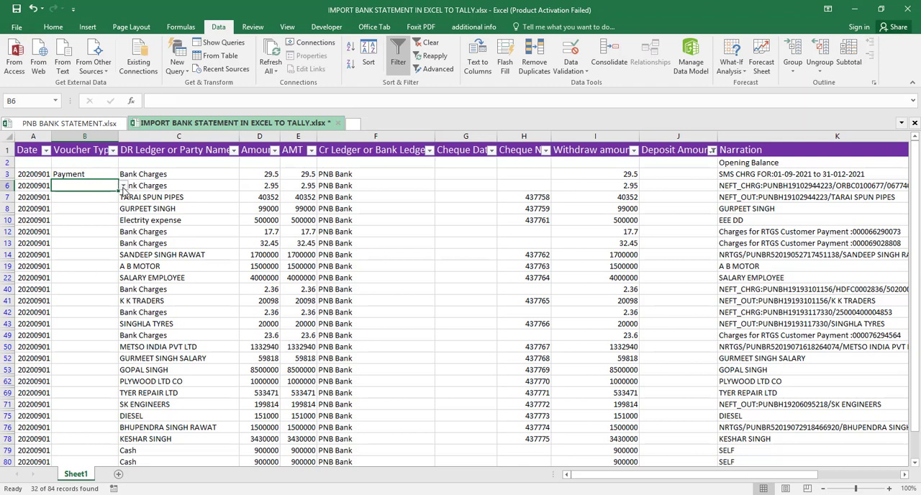
left_click(124, 189)
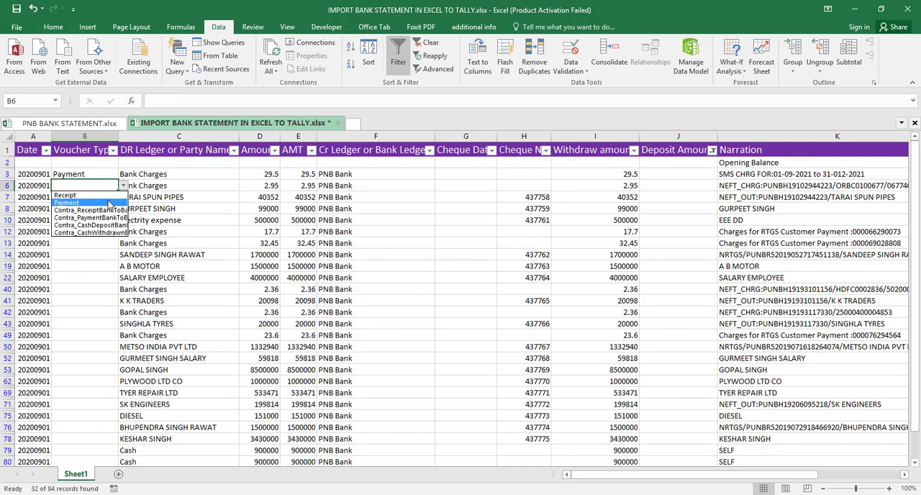
left_click(108, 204)
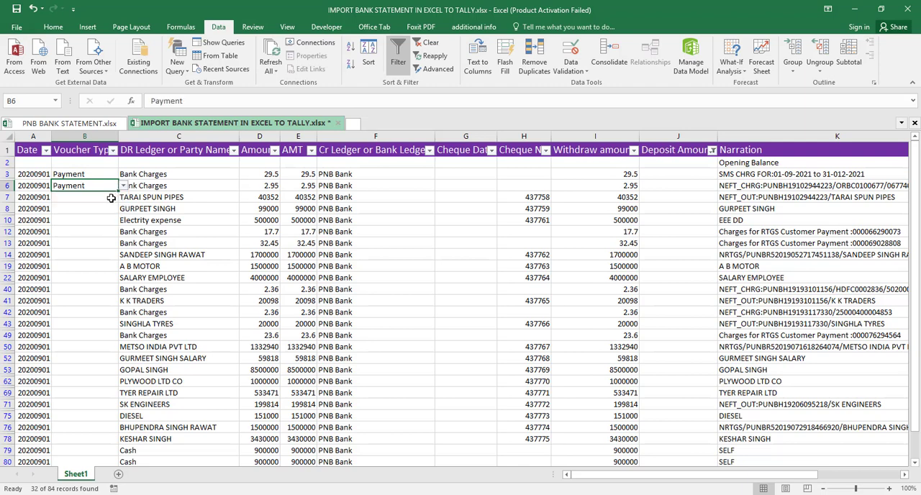
- Fill the Payment voucher type from B6 down through the visible rows to row 78
left_click(112, 198)
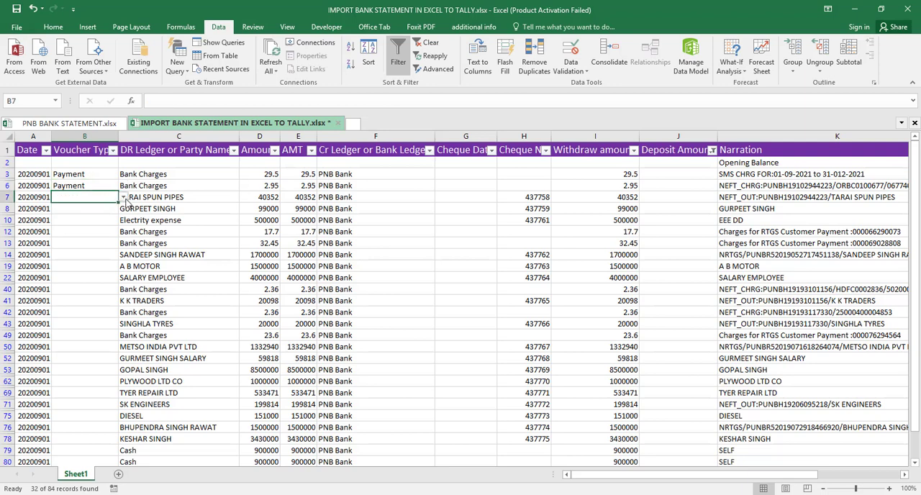
left_click(102, 186)
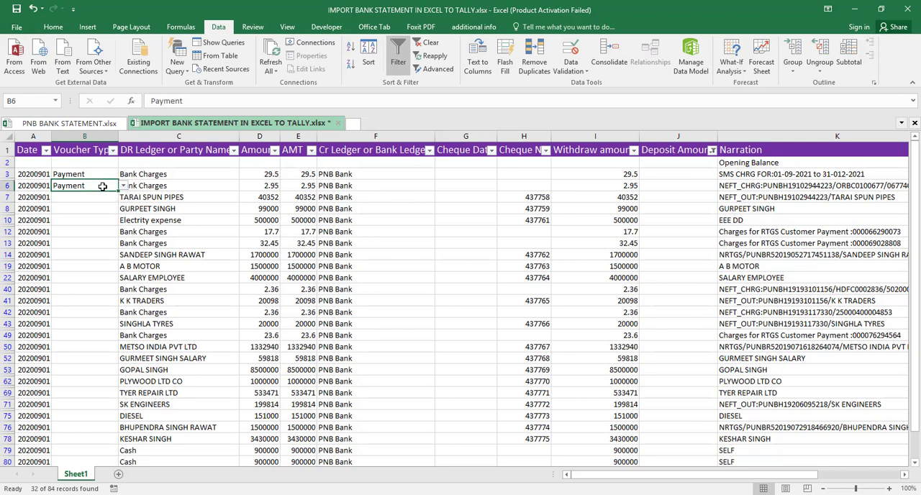
left_click_drag(103, 186, 103, 197)
key("shift+Down")
key("shift+Down")
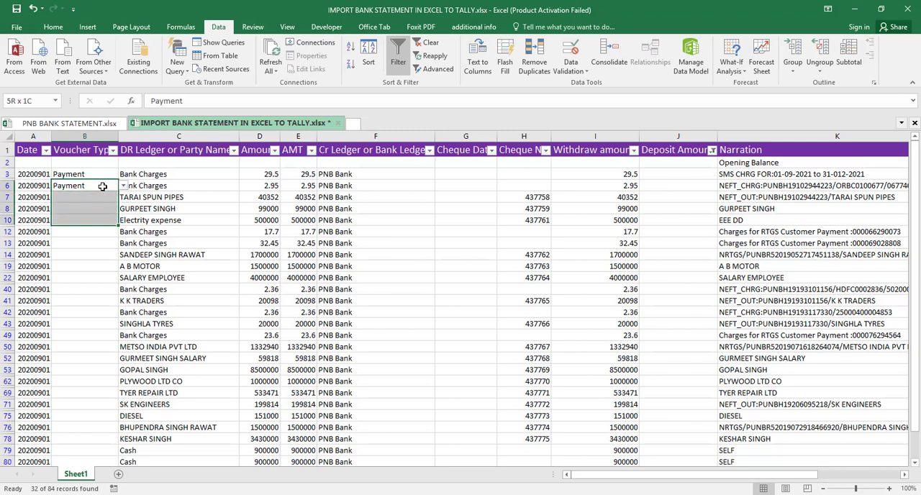
key("shift+Down")
key("shift+Down")
key("shift+Down")
key("shift+Down")
key("shift+Down")
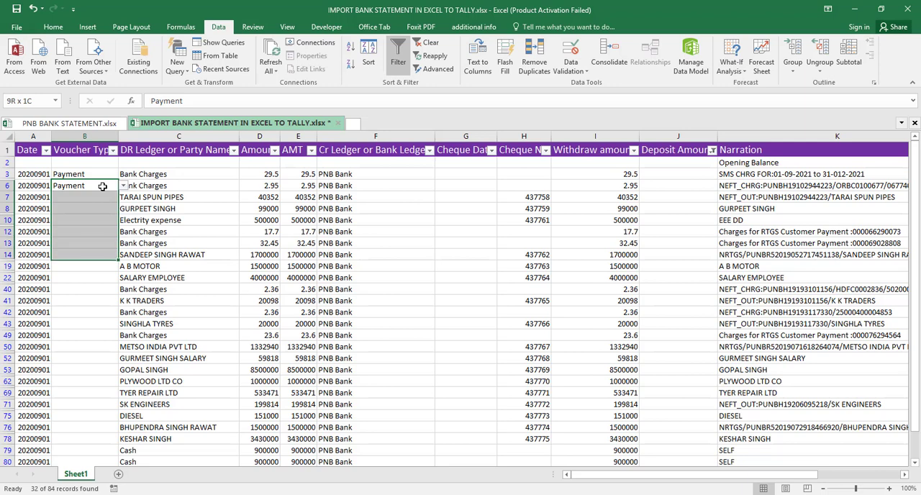
key("shift+Down")
key("shift+Down")
key("shift+Down")
key("shift+Down")
key("shift+Down")
key("shift+Down")
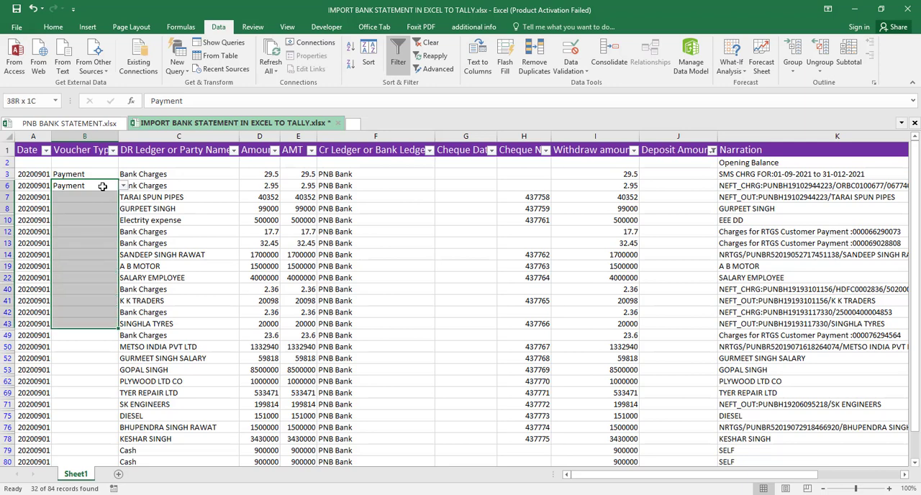
key("shift+Down")
key("shift+Down")
key("shift+Down")
key("shift+Down")
key("shift+Down")
key("shift+Down")
key("shift+Down")
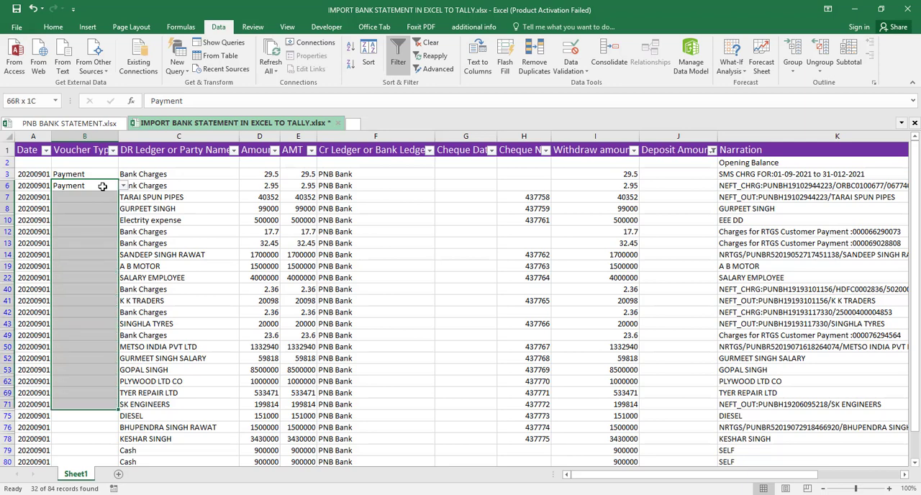
key("shift+Down")
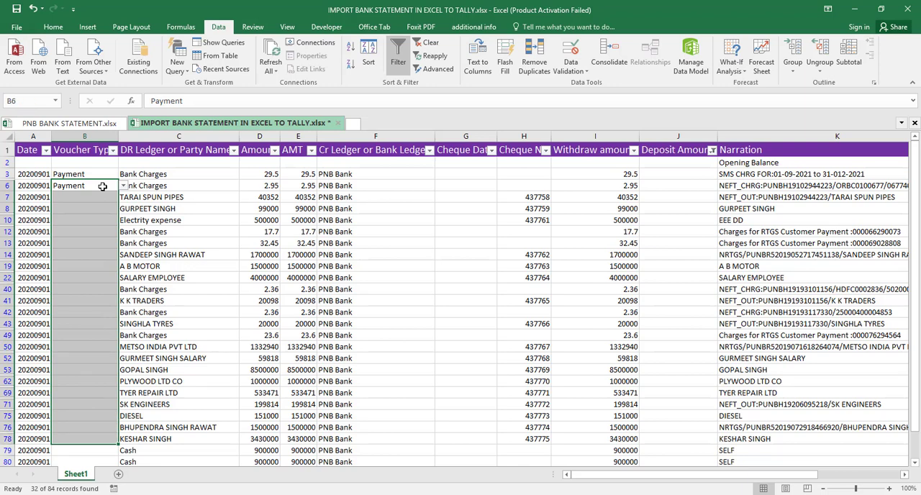
key("ctrl+d")
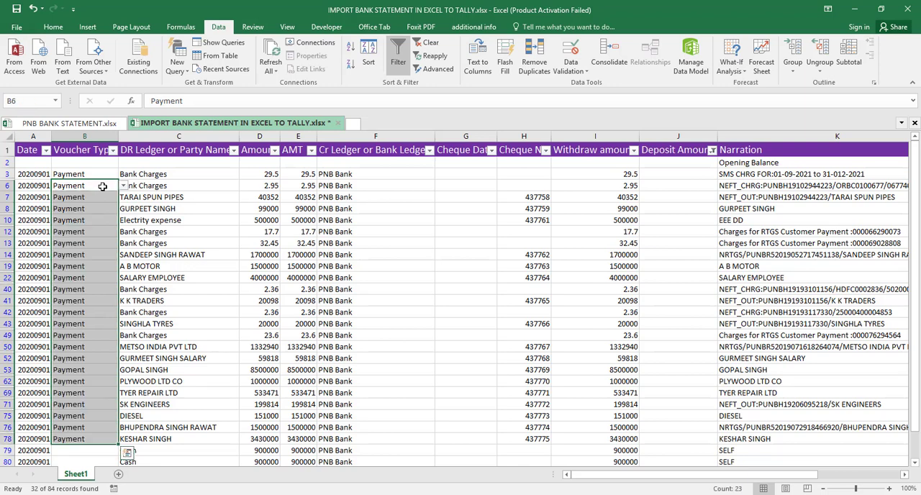
- Open the list of voucher types for cell B79, the first Cash row
key("Down")
key("Down")
key("Down")
key("Down")
key("Down")
key("Down")
key("Down")
key("Down")
key("Down")
key("Down")
key("Down")
key("Down")
key("Down")
key("Down")
key("Down")
key("Down")
key("Down")
key("Down")
key("Down")
key("Down")
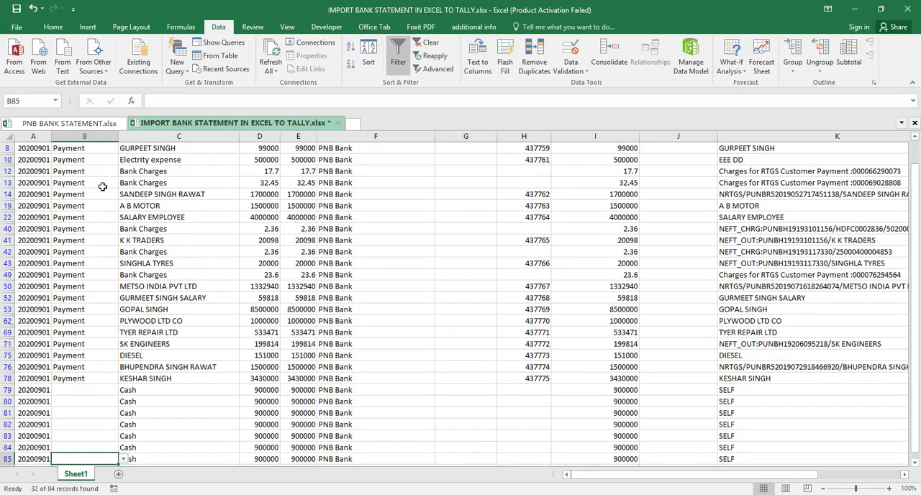
scroll(102, 186, "down", 1)
key("Up")
key("Up")
key("Up")
key("Up")
key("Up")
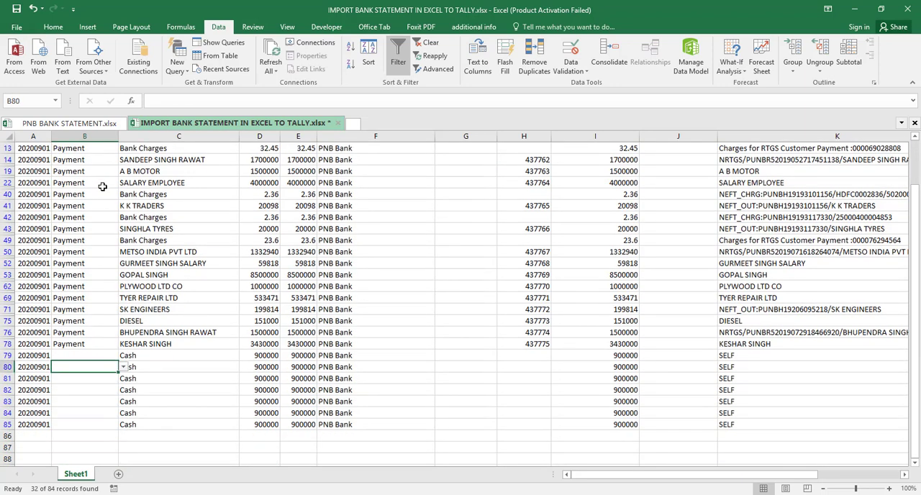
key("Up")
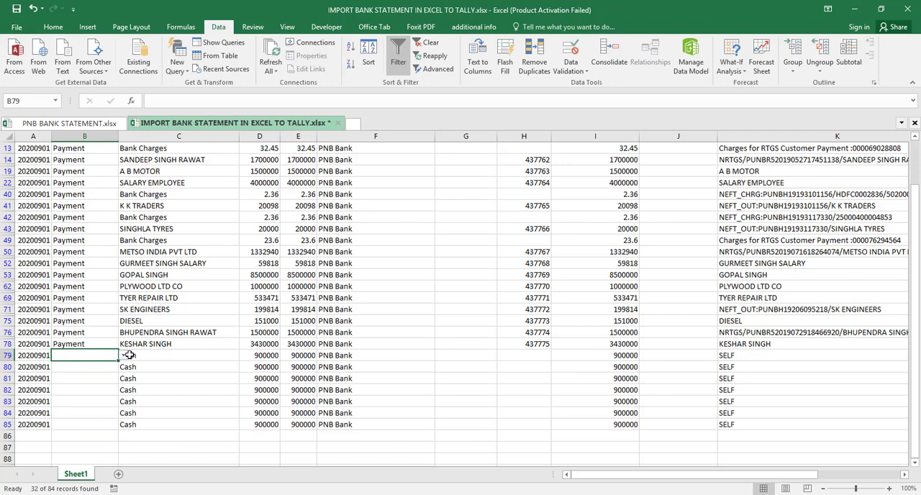
left_click(125, 356)
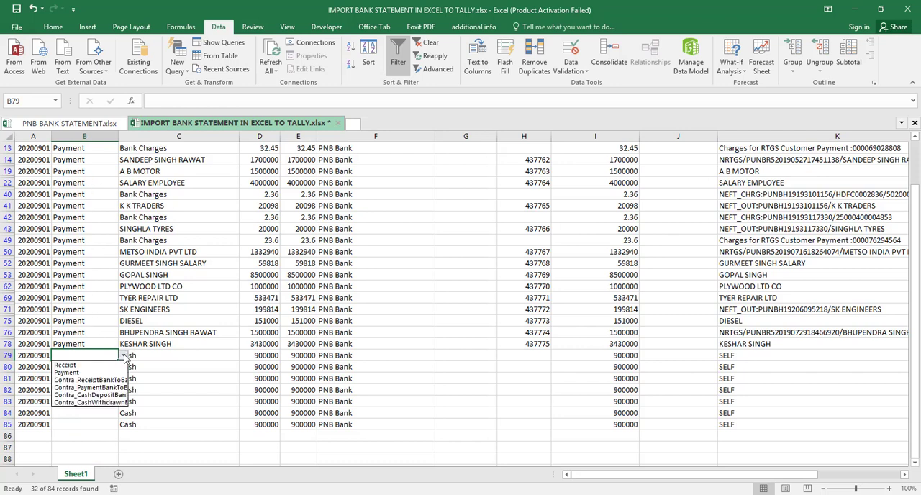
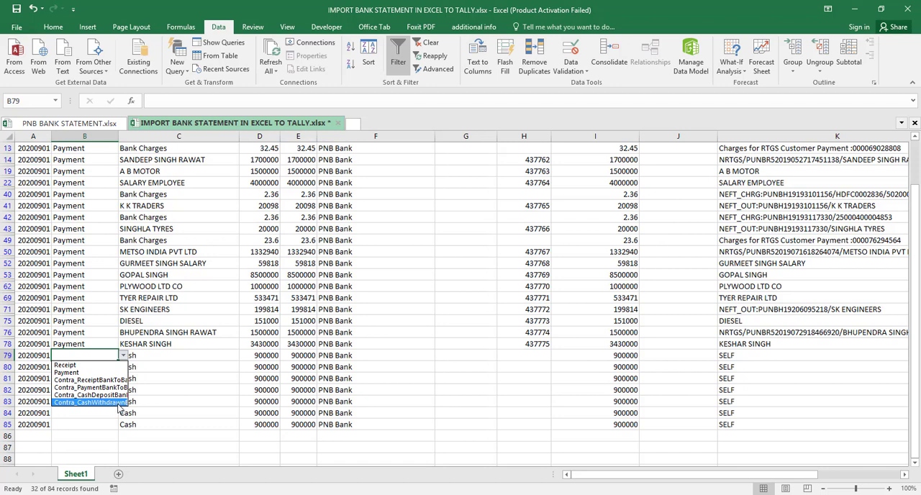
- Choose Contra_CashWithdrawnBank as the voucher type in B79 and fill it down through the Cash rows to B85
left_click(120, 403)
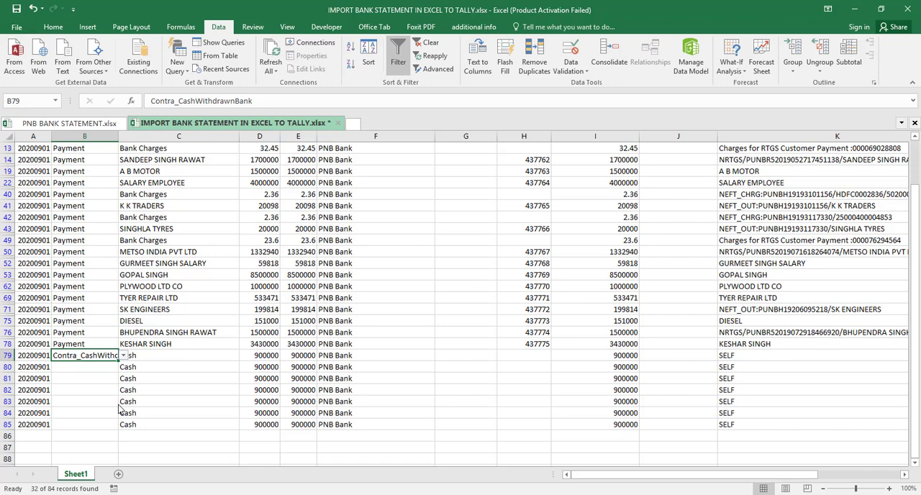
key("shift+Down")
key("shift+Down")
key("shift+Down")
key("shift+Down")
key("shift+Down")
key("shift+Down")
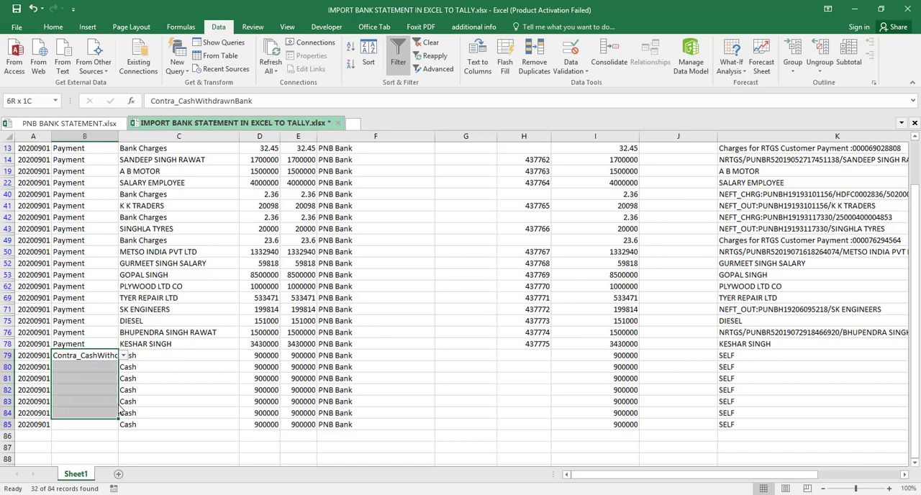
key("ctrl+d")
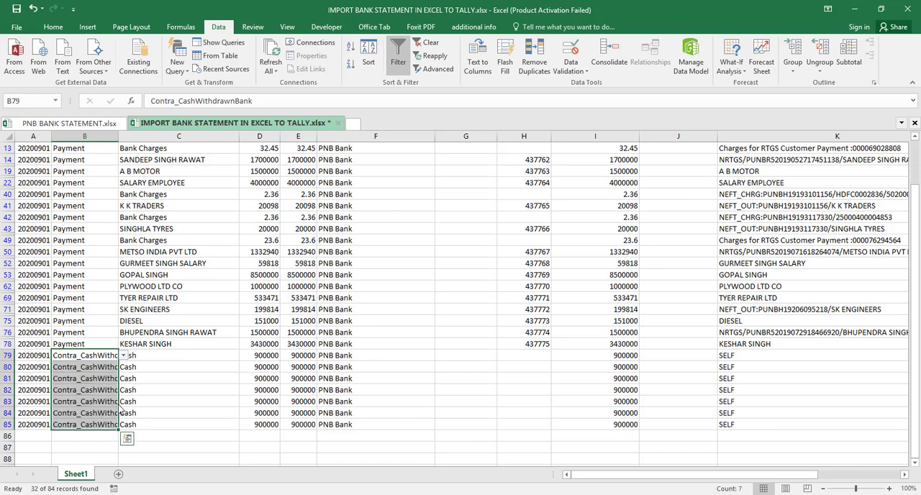
- Clear the filter from the Deposit Amount column
key("Up")
key("Down")
key("Down")
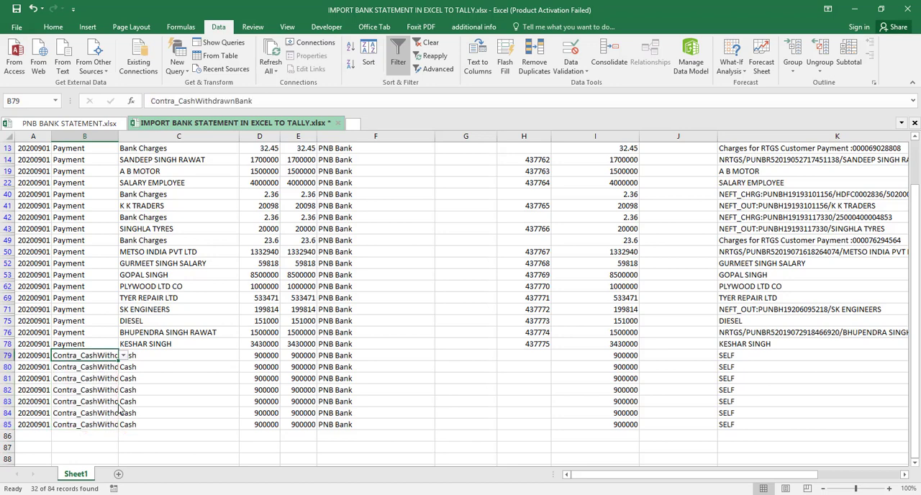
key("Up")
key("Up")
key("Up")
key("Up")
key("Up")
key("Up")
key("Up")
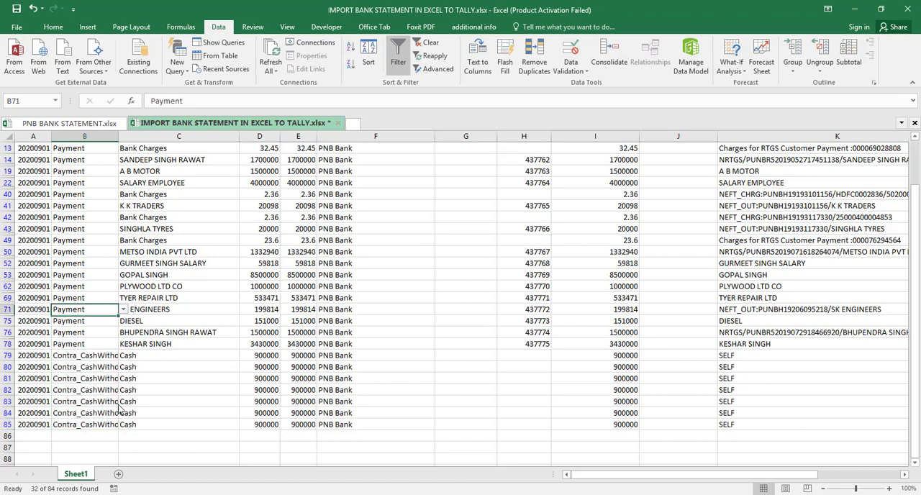
key("Up")
key("Up")
key("Up")
key("Up")
key("Up")
key("Up")
key("Up")
key("Up")
key("Up")
key("Up")
key("Up")
key("Up")
key("Up")
key("Up")
key("Up")
key("Up")
key("Up")
key("Up")
key("Up")
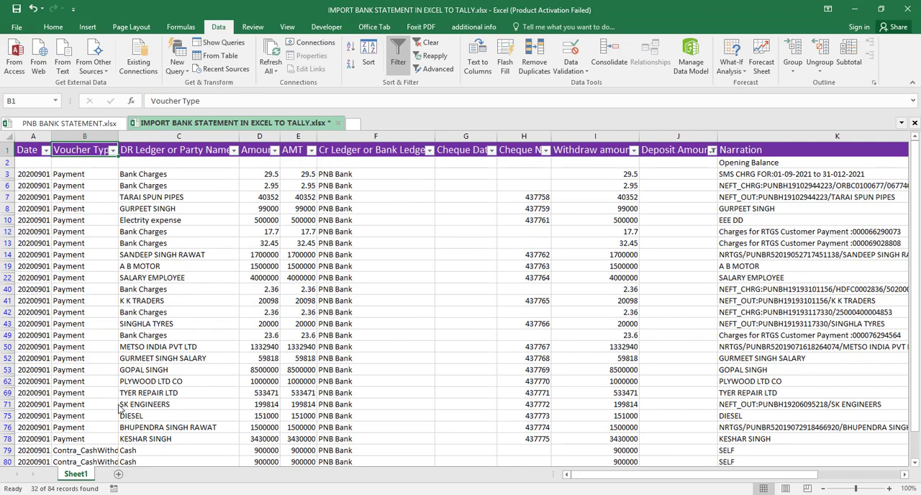
left_click(712, 150)
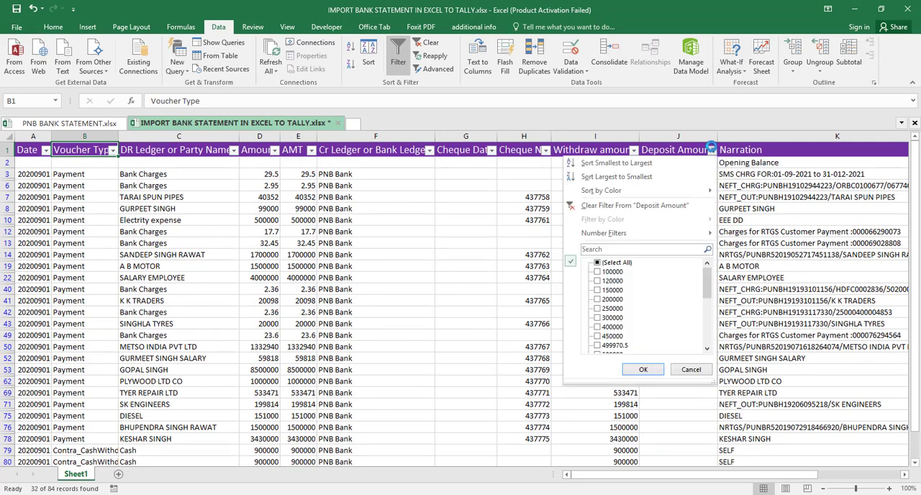
left_click(615, 206)
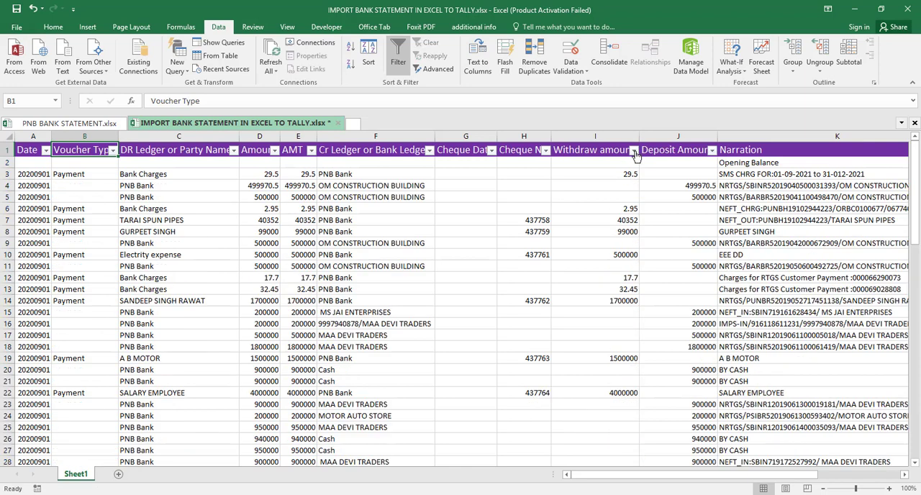
- Filter the Withdraw amount column to exclude the blank entries
left_click(634, 151)
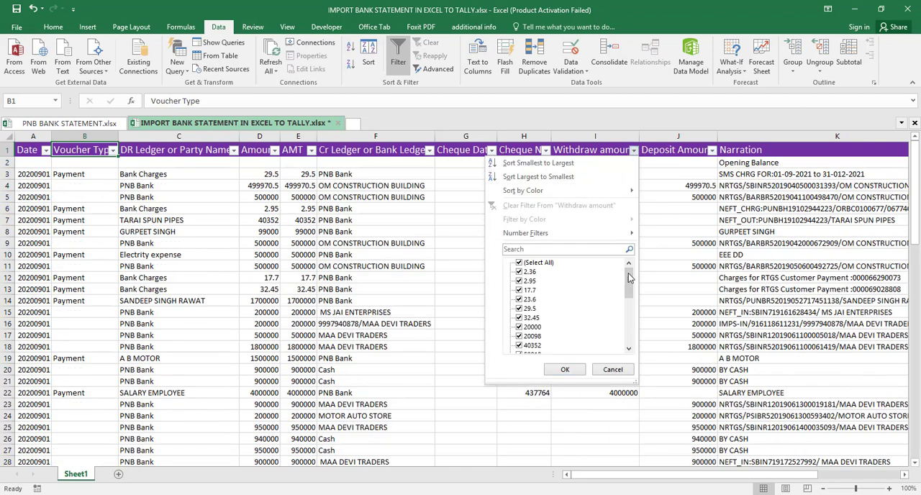
left_click_drag(630, 282, 636, 340)
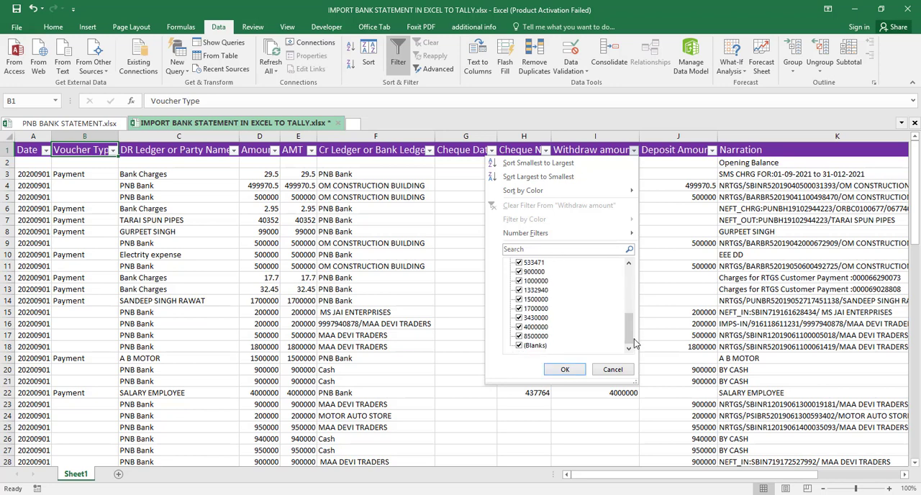
left_click(518, 346)
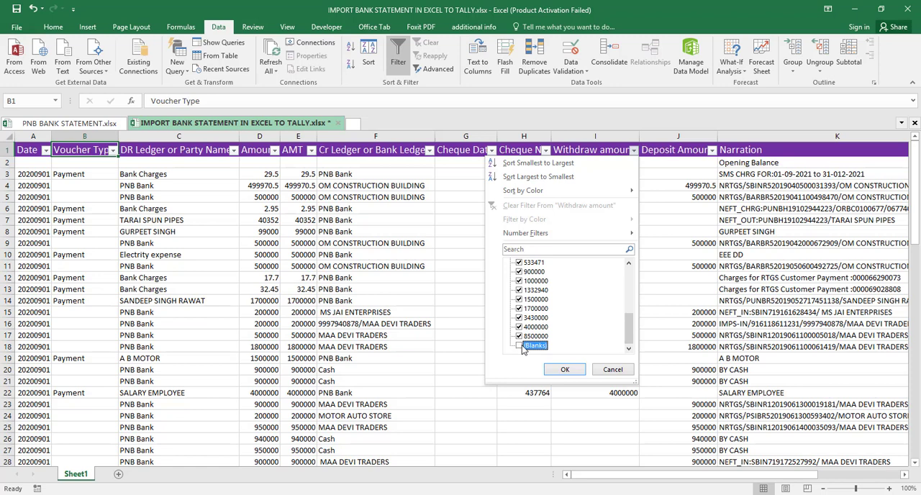
left_click(565, 369)
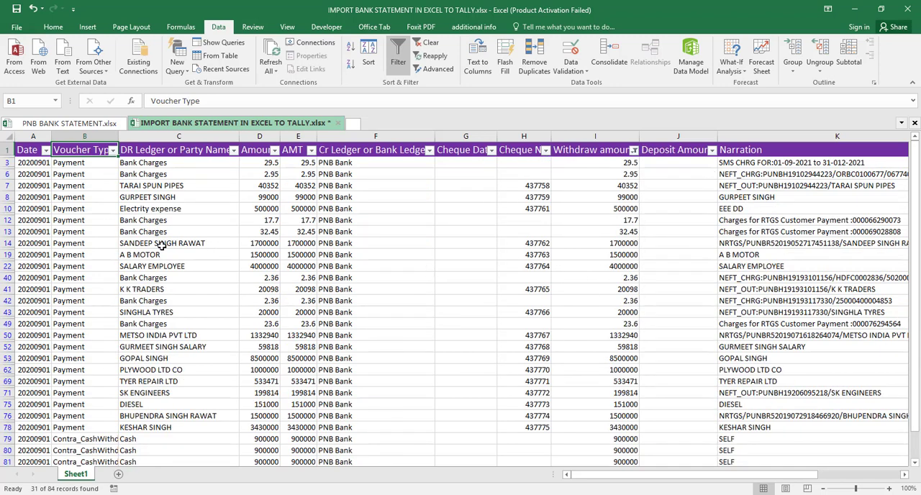
- Filter the Withdraw amount column to show only blank entries
left_click(632, 150)
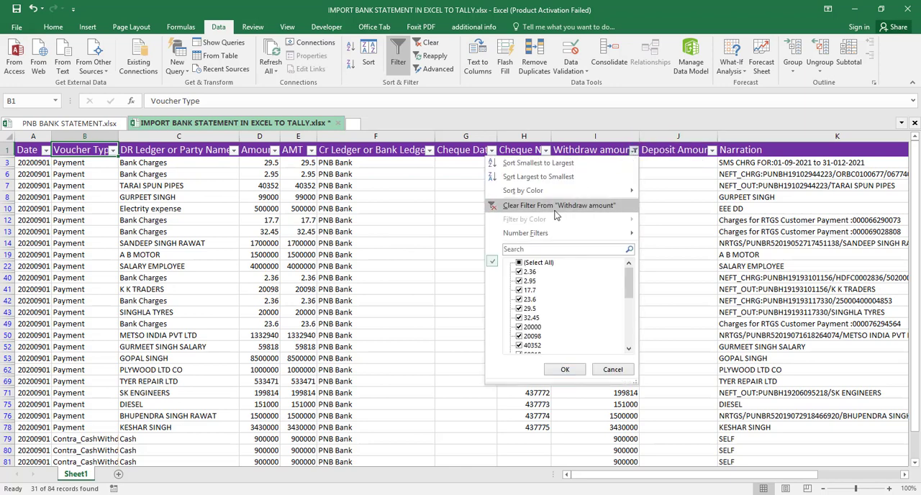
left_click(518, 263)
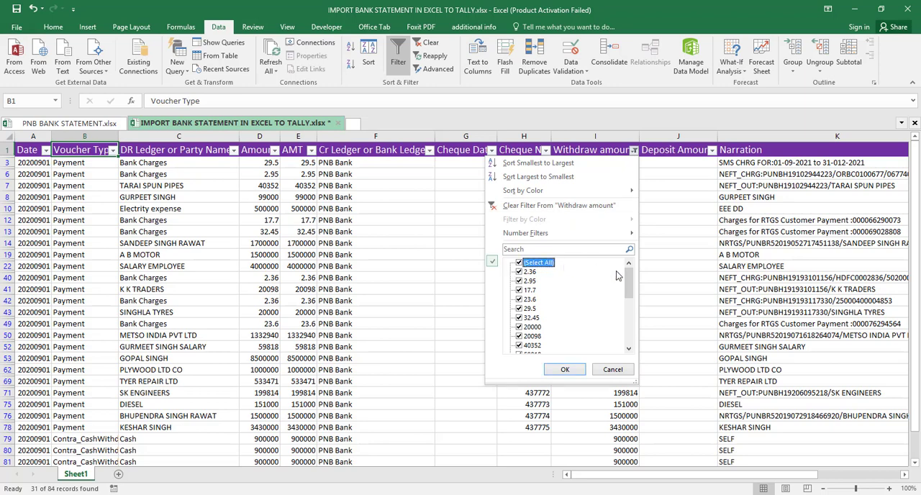
left_click(519, 263)
left_click_drag(631, 285, 630, 347)
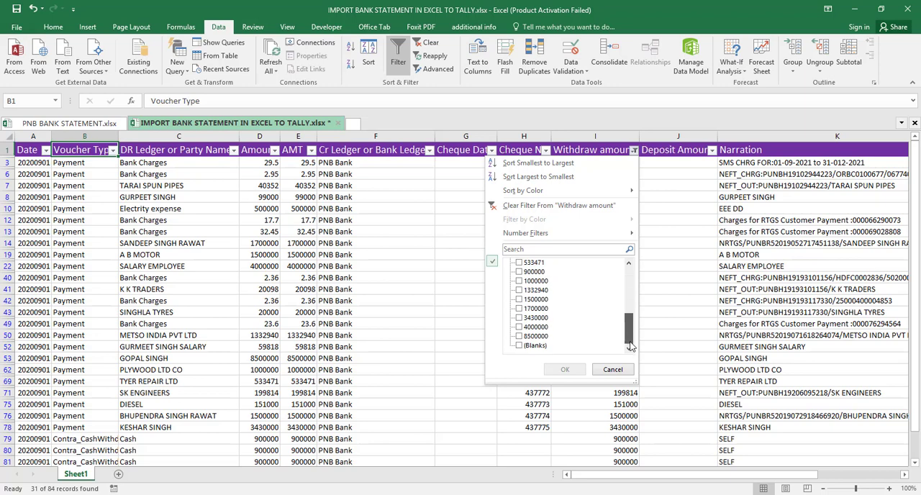
left_click(519, 345)
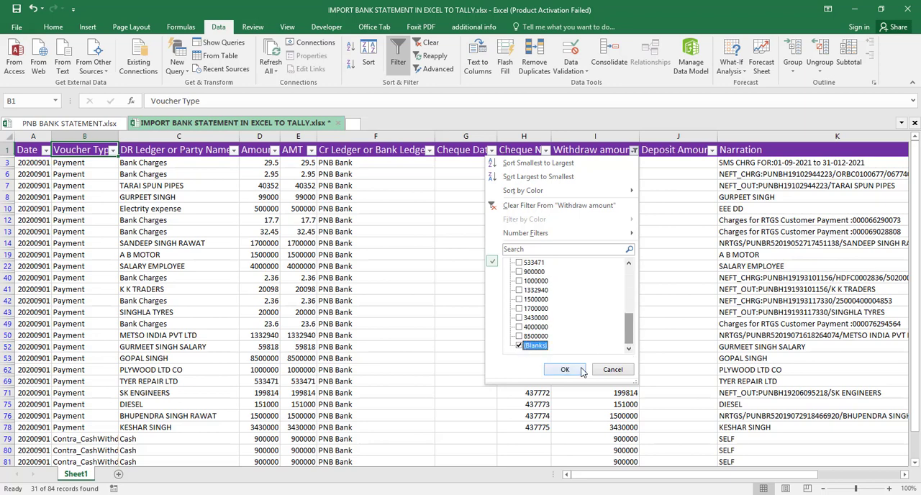
left_click(580, 371)
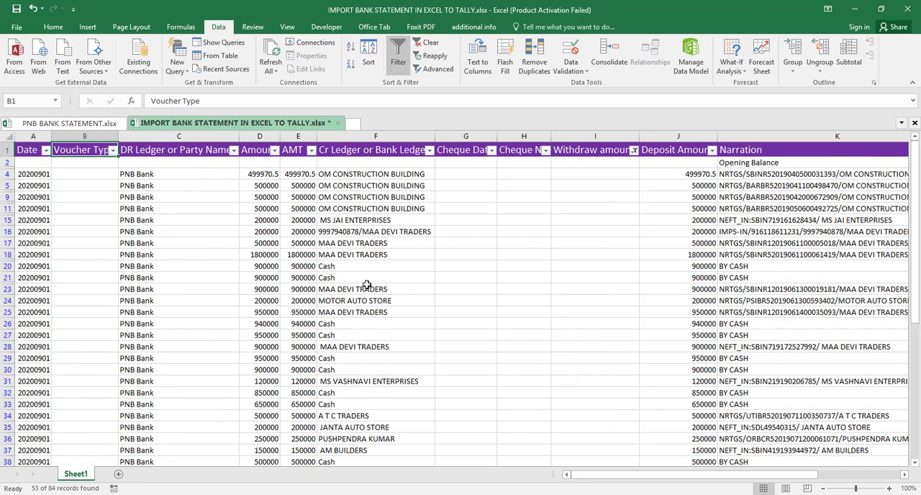
- Choose Receipt as the voucher type in B4 and fill it down through the visible rows to B15
left_click(100, 175)
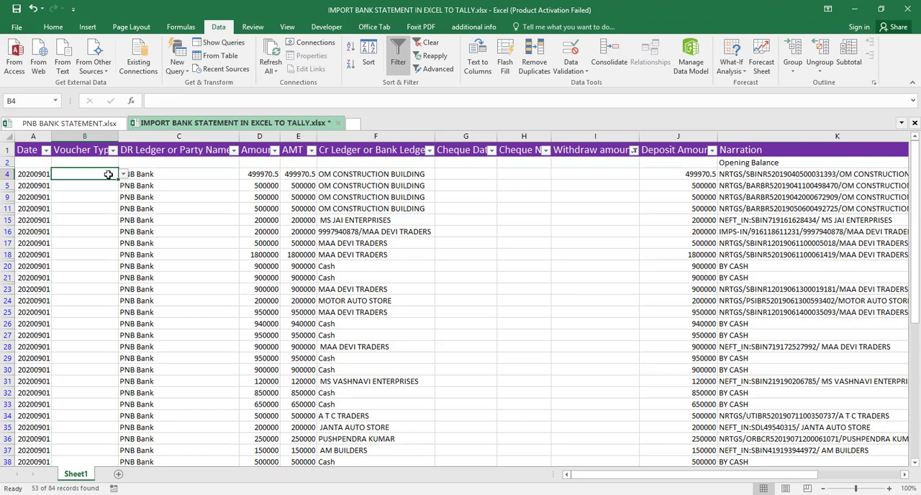
left_click(126, 179)
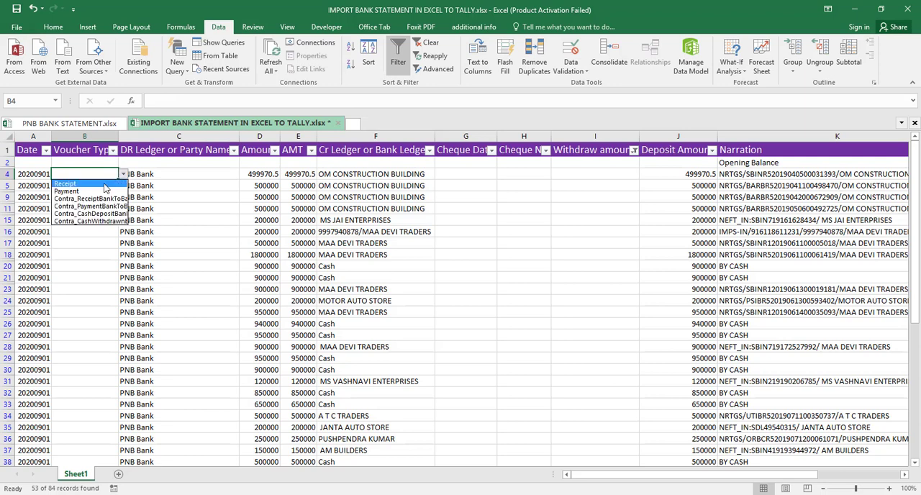
left_click(103, 187)
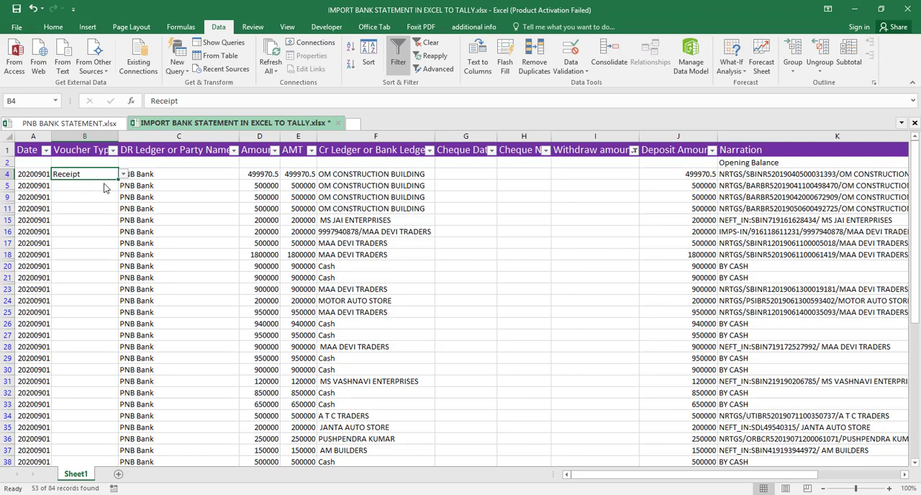
key("shift+Down")
key("shift+Down")
key("shift+Down")
key("shift+Down")
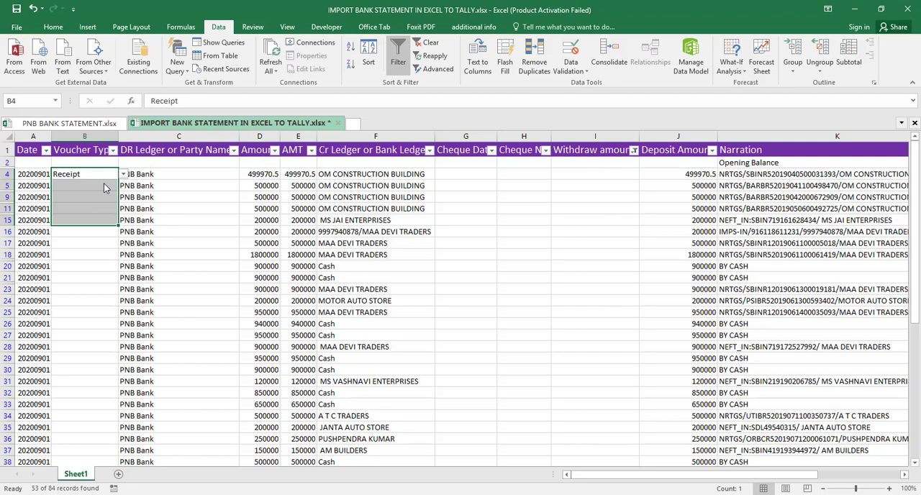
type("Receipt Receipt Receipt Receipt")
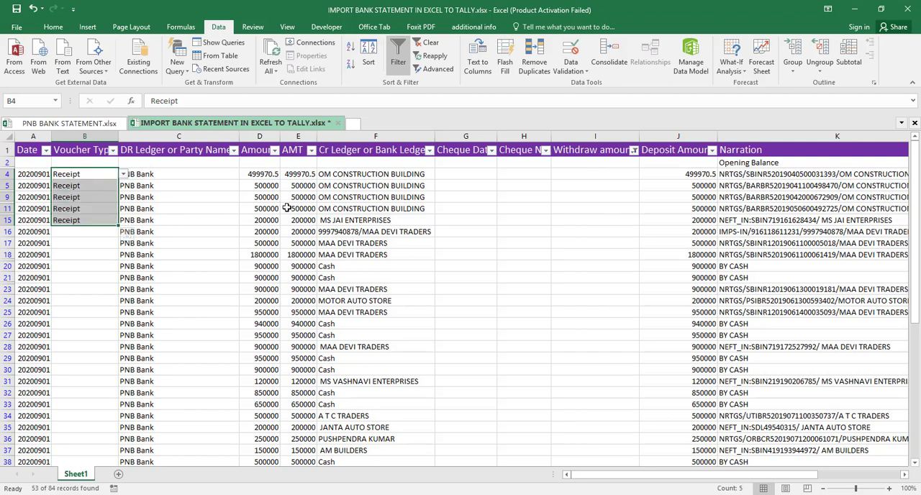
- Remove the phone number and slash from the ledger name in F16, leaving MAA DEVI TRADERS
left_click(362, 231)
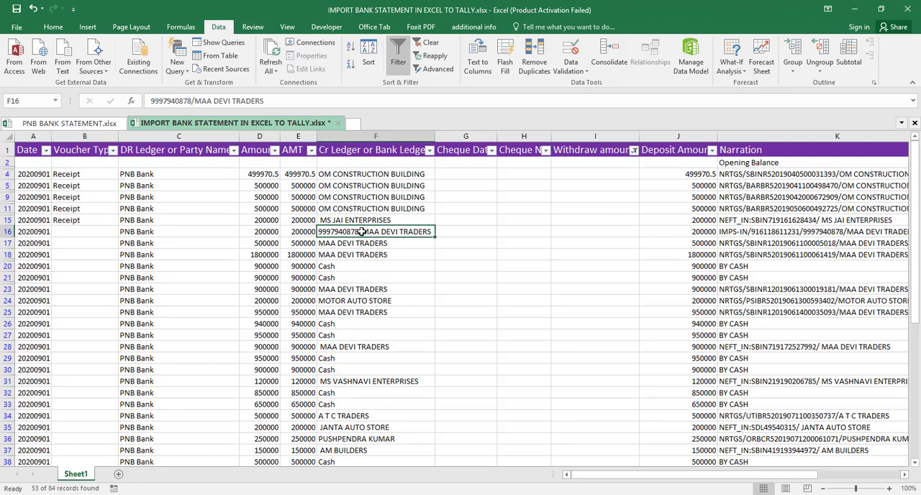
double_click(362, 231)
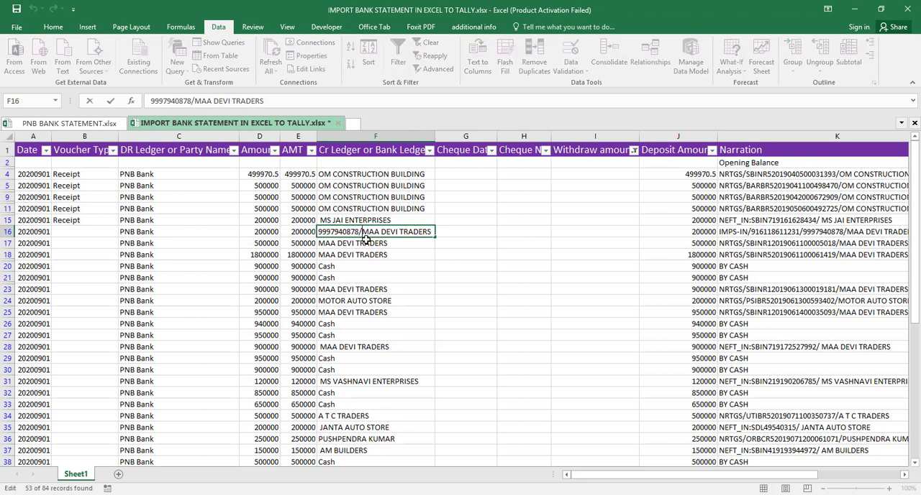
key("BackSpace")
key("BackSpace")
key("BackSpace")
key("BackSpace")
key("BackSpace")
key("BackSpace")
key("BackSpace")
key("BackSpace")
key("BackSpace")
key("BackSpace")
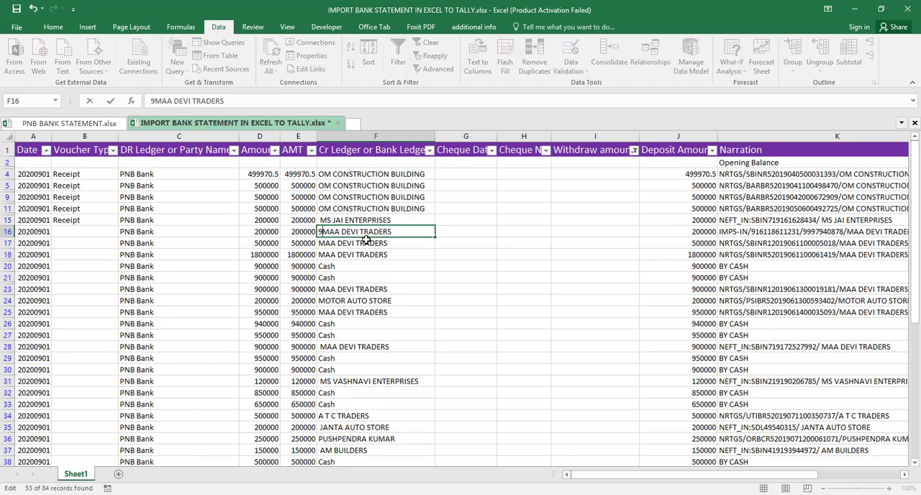
key("BackSpace")
key("Return")
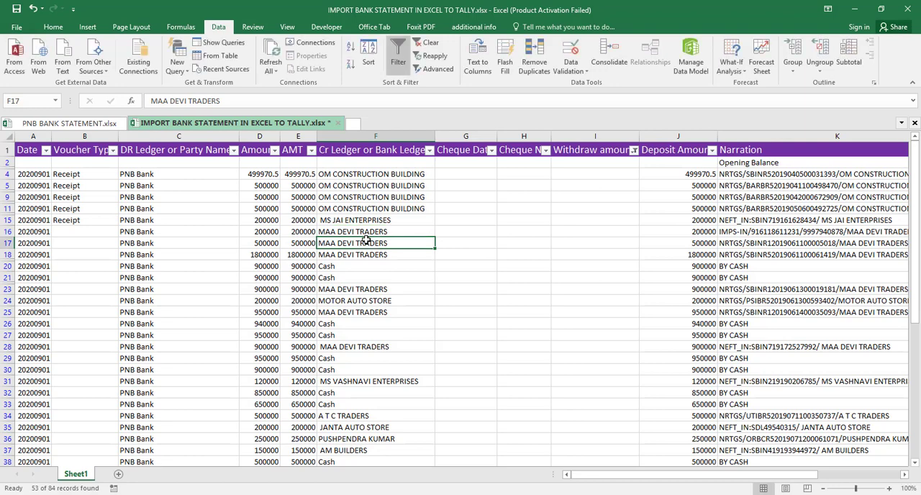
- Fill the Receipt voucher type from B15 down through the MAA DEVI TRADERS rows to B18
key("Up")
key("Left")
key("Left")
key("Left")
key("Left")
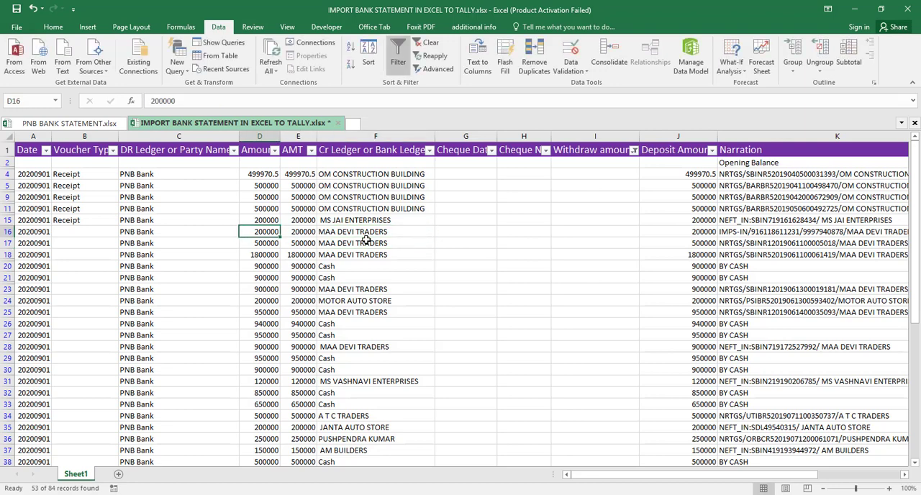
key("Up")
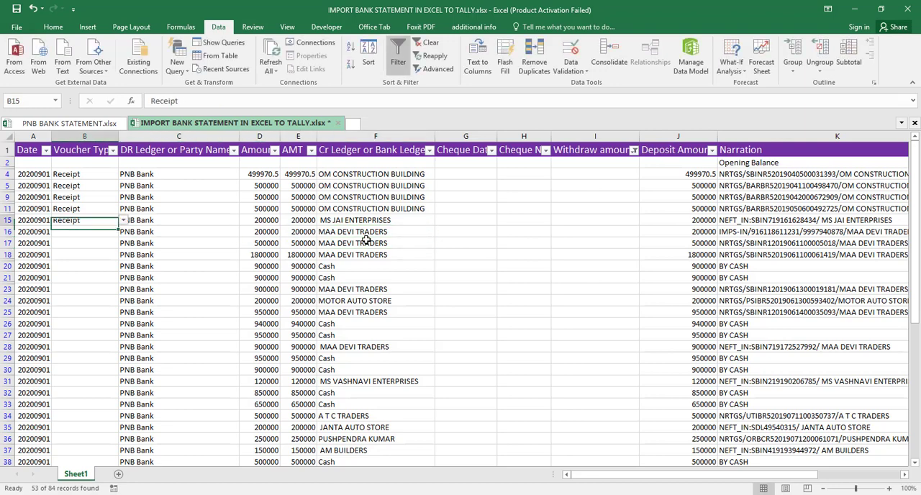
key("shift+Down")
key("shift+Down")
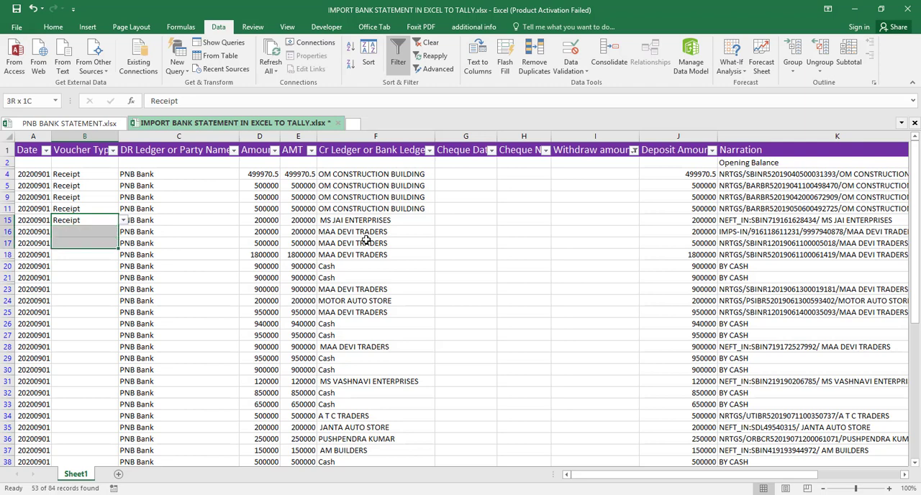
key("shift+Down")
key("ctrl+d")
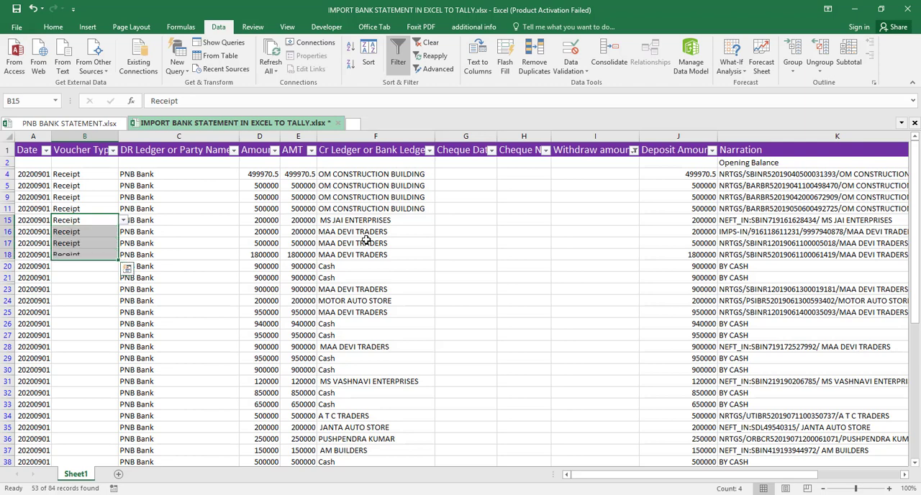
- Set the voucher type to Contra_CashDepositBank for the two Cash rows in B20 and B21
key("Down")
key("Down")
key("Down")
key("Down")
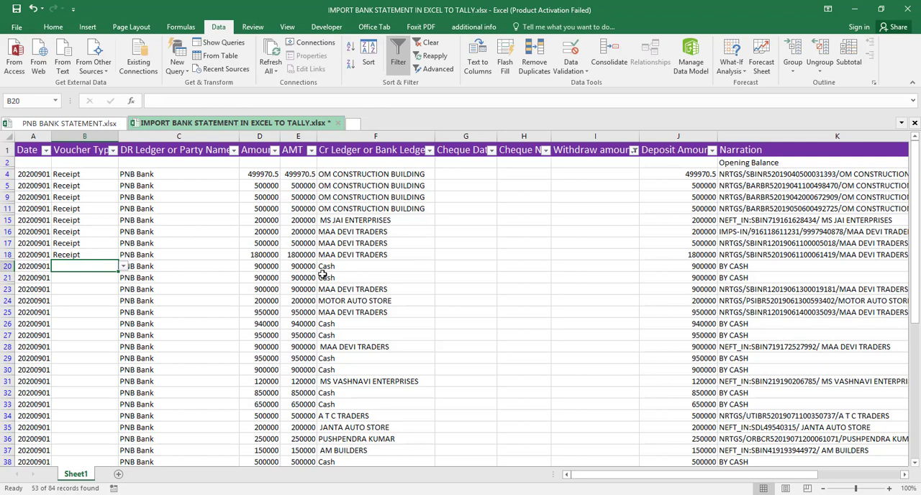
left_click(123, 269)
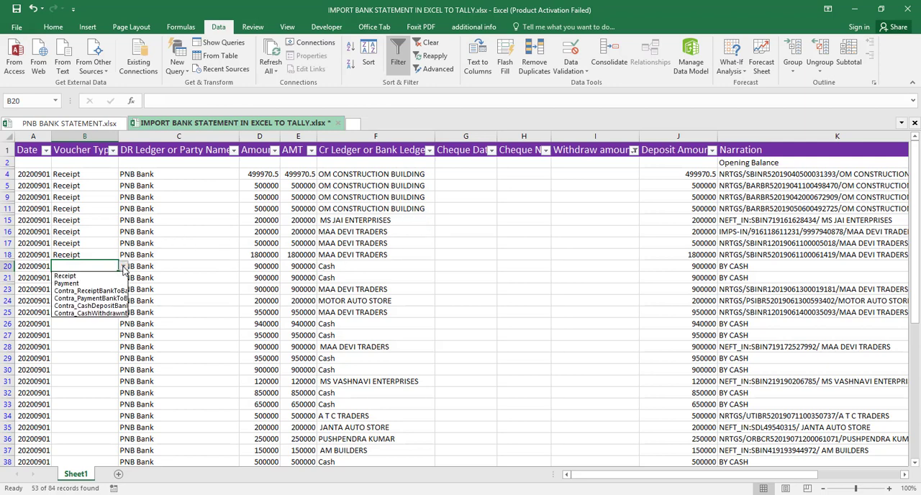
left_click(112, 306)
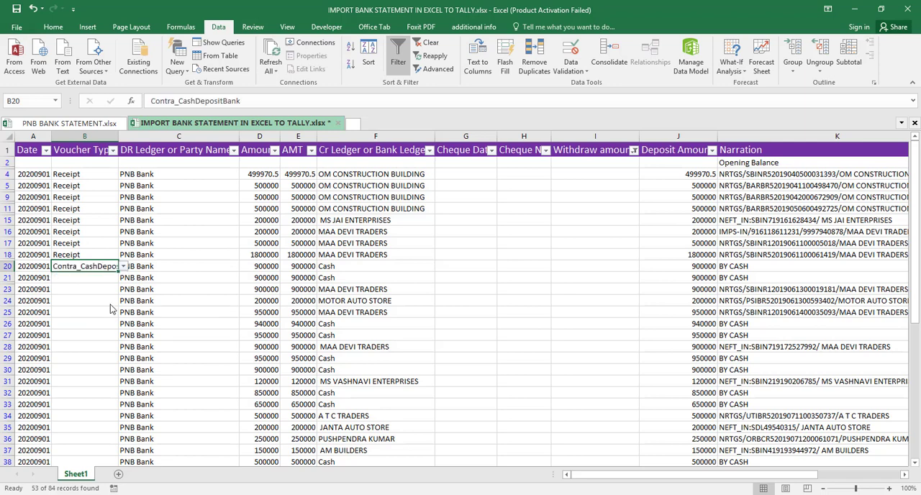
key("Down")
key("ctrl+d")
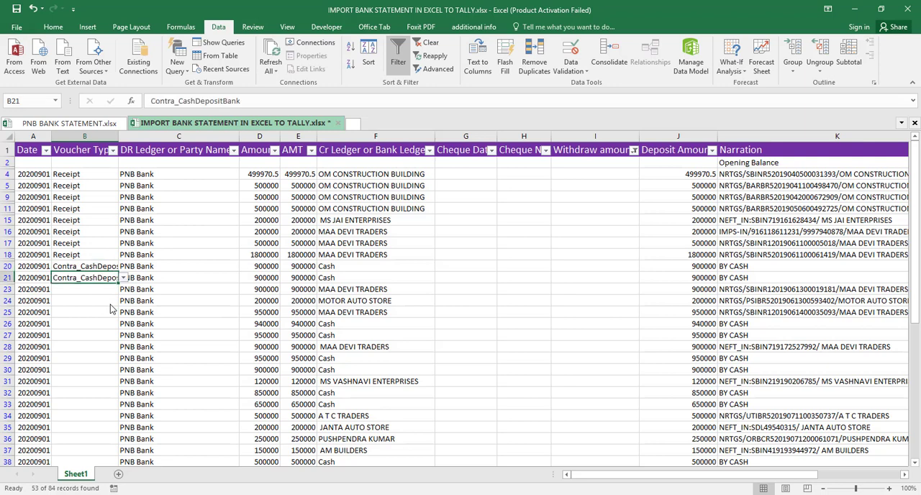
- Choose Receipt as the voucher type in B23 and fill it down through B25
key("Down")
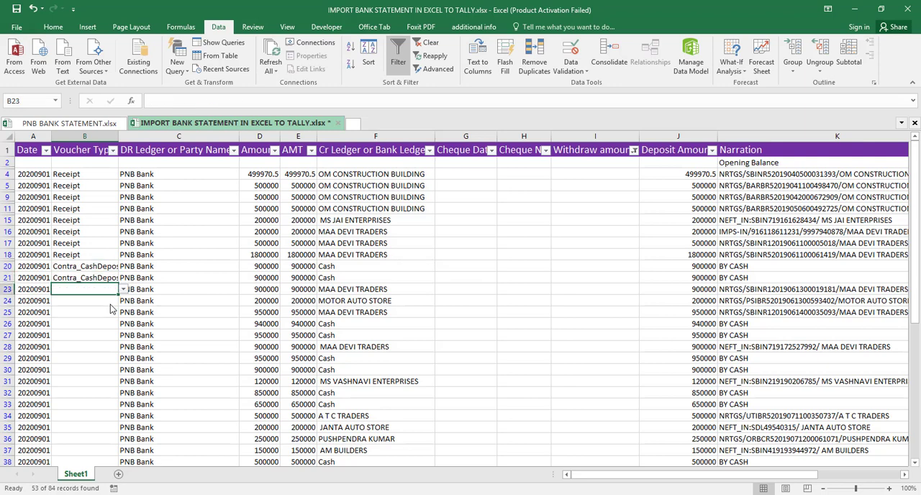
left_click(124, 289)
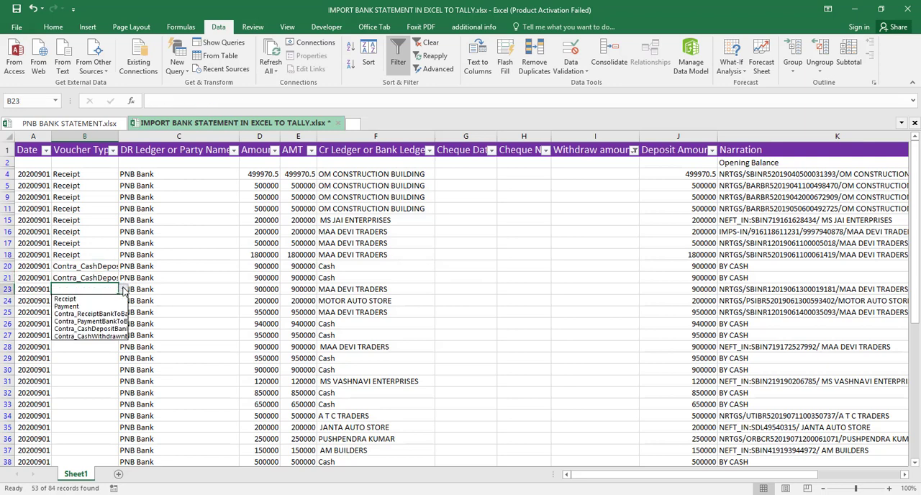
left_click(106, 300)
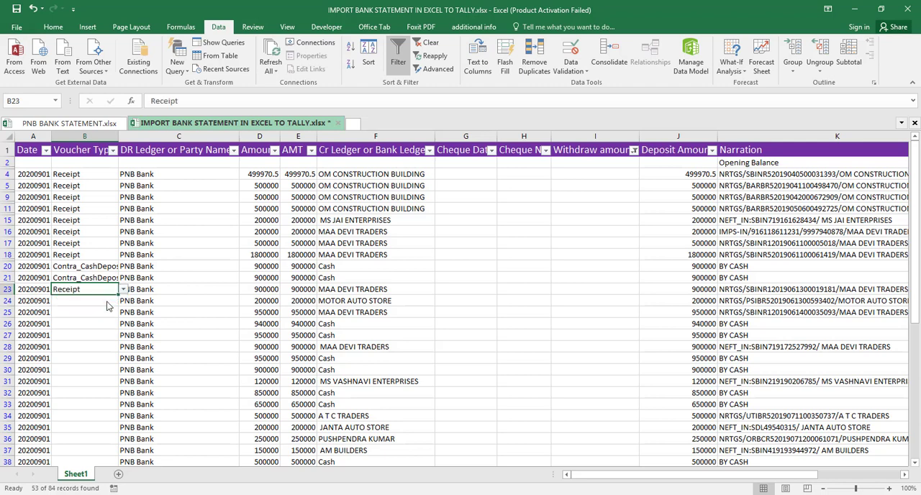
left_click(107, 306, "shift")
left_click_drag(106, 306, 107, 306)
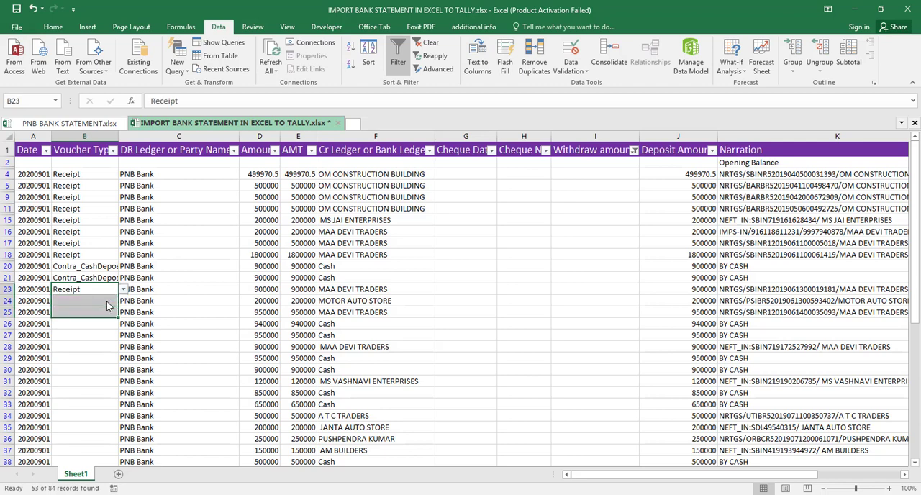
key("ctrl+d")
- Copy the Contra_CashDepositBank voucher type from B21 into the two Cash rows in B26 and B27
key("Up")
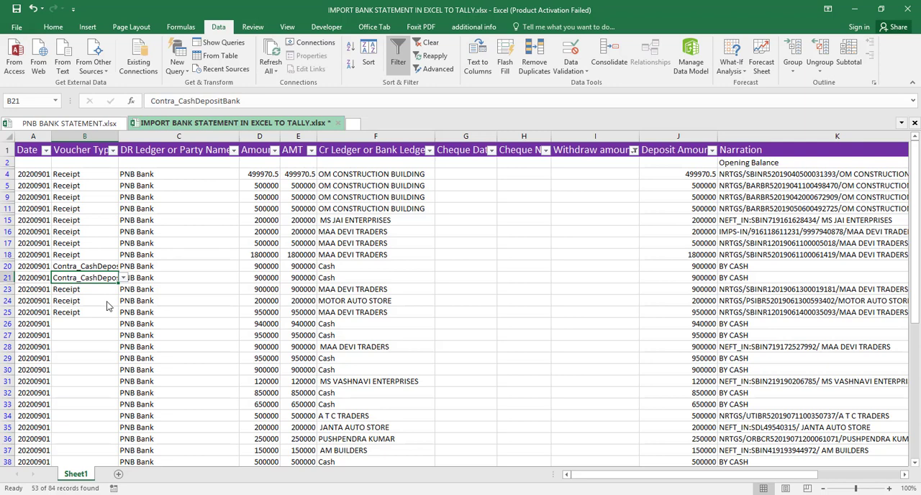
key("ctrl+c")
key("Down")
key("Down")
key("Down")
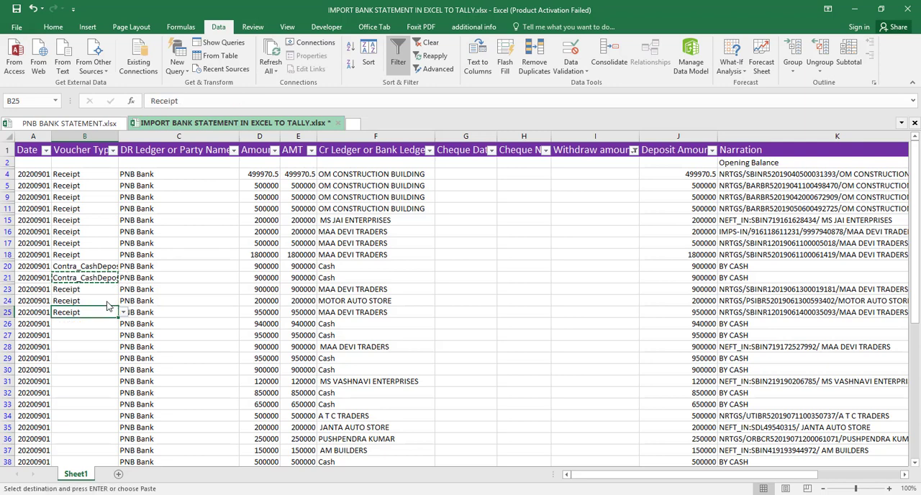
key("Down")
key("shift+Down")
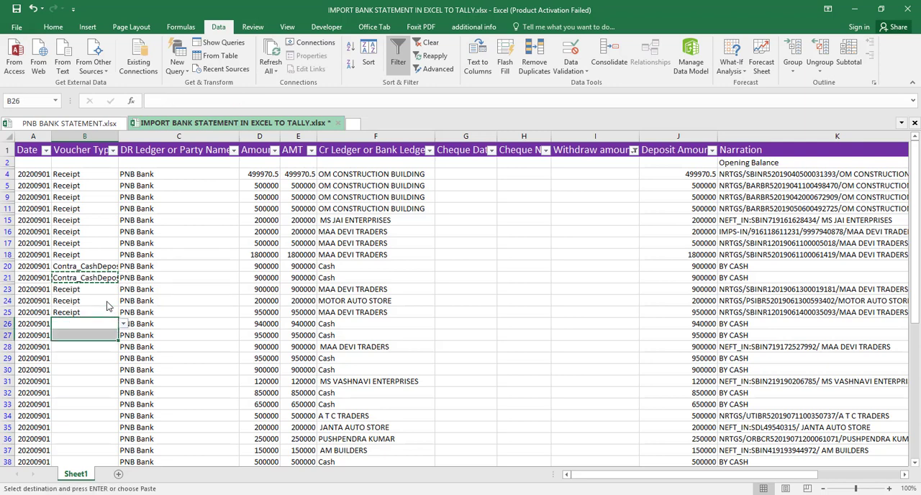
key("ctrl+v")
- Copy the Receipt voucher type from B25 into the MAA DEVI TRADERS row in B28
key("Down")
key("Down")
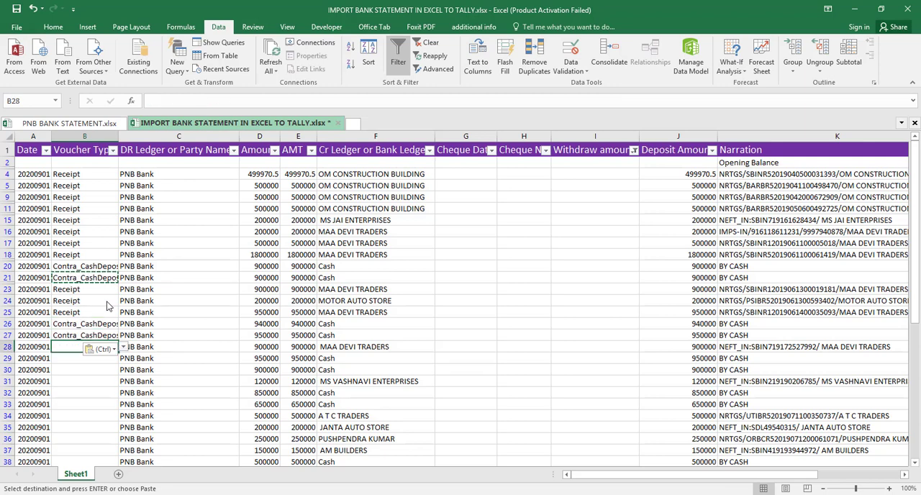
key("Up")
key("Up")
key("Up")
key("ctrl+c")
key("Down")
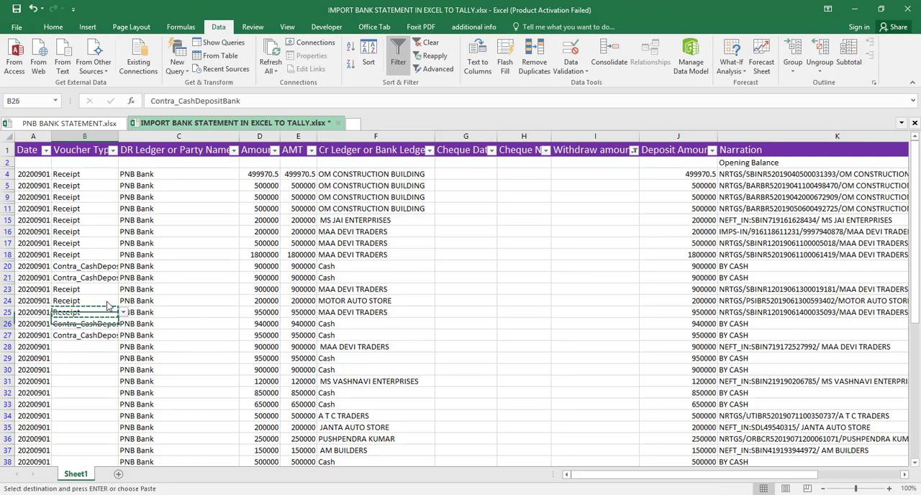
key("Down")
key("Down")
key("ctrl+v")
- Copy the Contra_CashDepositBank voucher type from B27 into the two Cash rows in B29 and B30
key("Down")
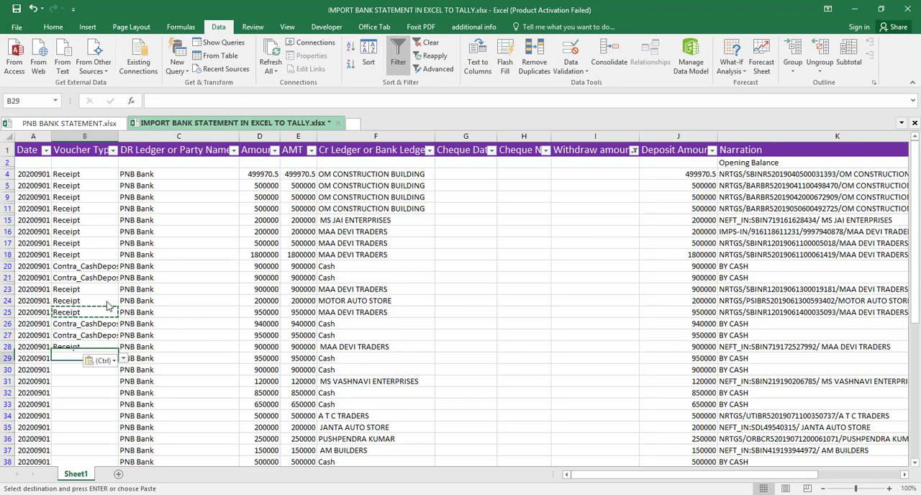
key("Up")
key("Up")
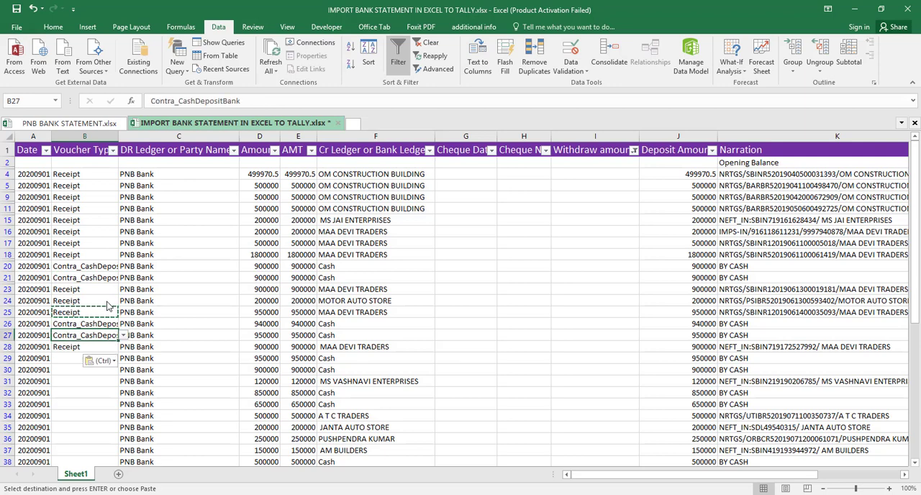
key("ctrl+c")
key("Down")
key("Down")
key("Down")
key("Up")
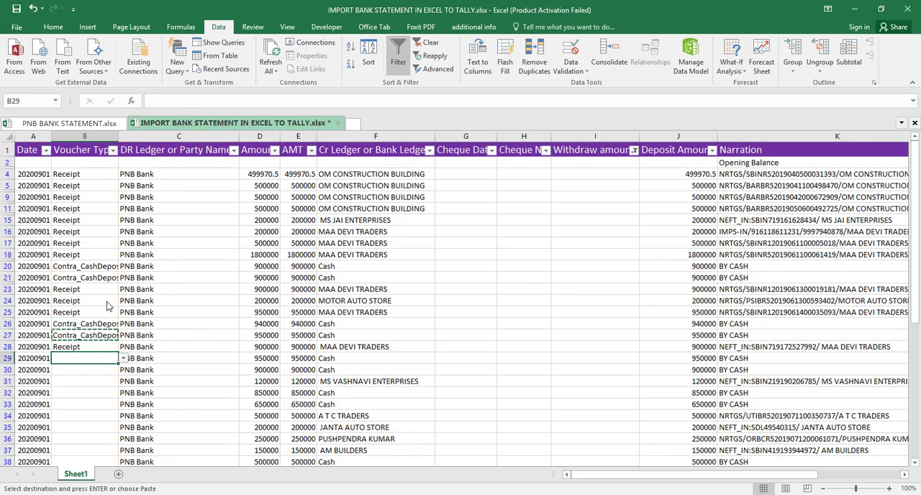
key("shift+Down")
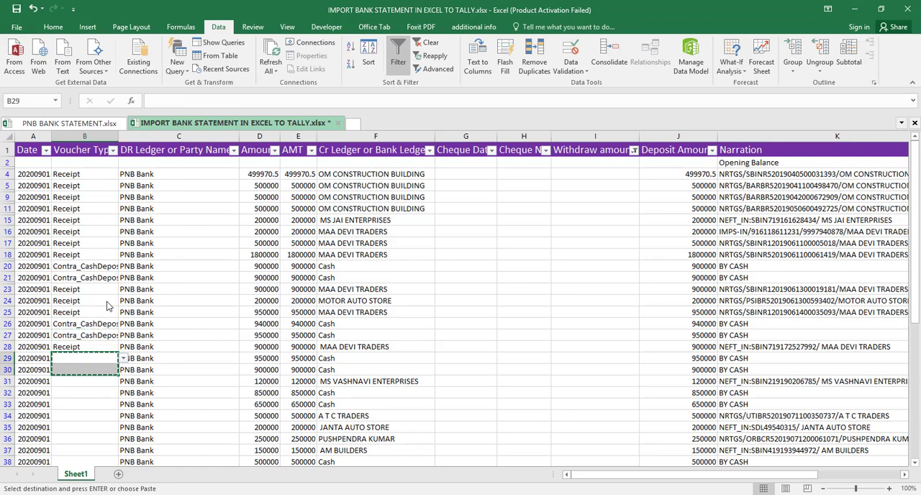
key("Up")
key("Up")
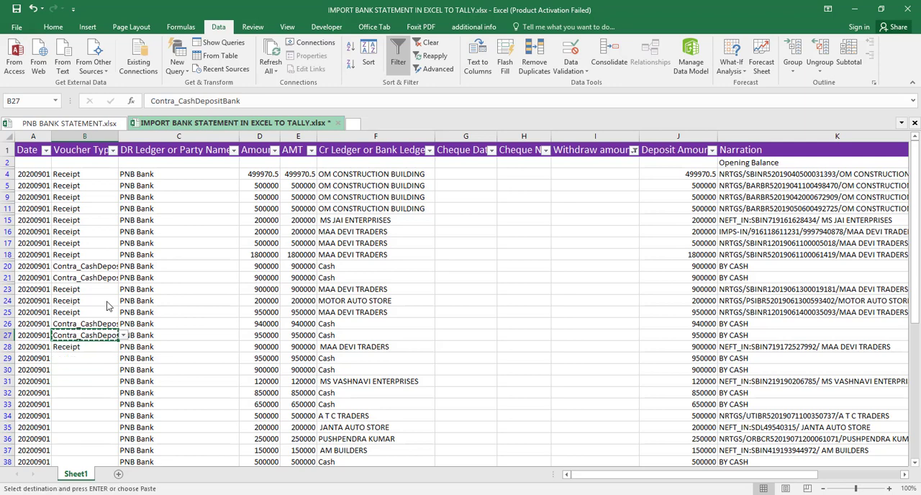
key("Down")
key("Down")
key("shift+Down")
key("ctrl+v")
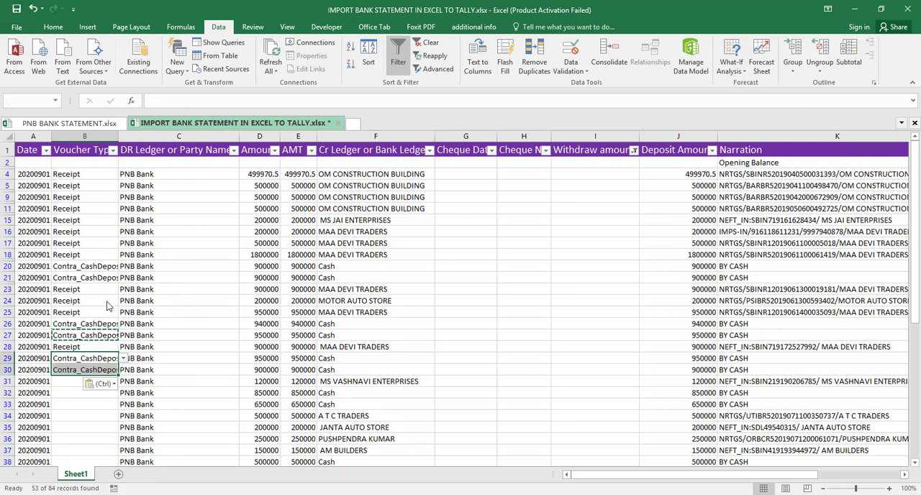
- Copy the Receipt voucher type from B28 into the MS VASHNAVI ENTERPRISES row in B31
key("Down")
key("Down")
key("Up")
key("Up")
key("Up")
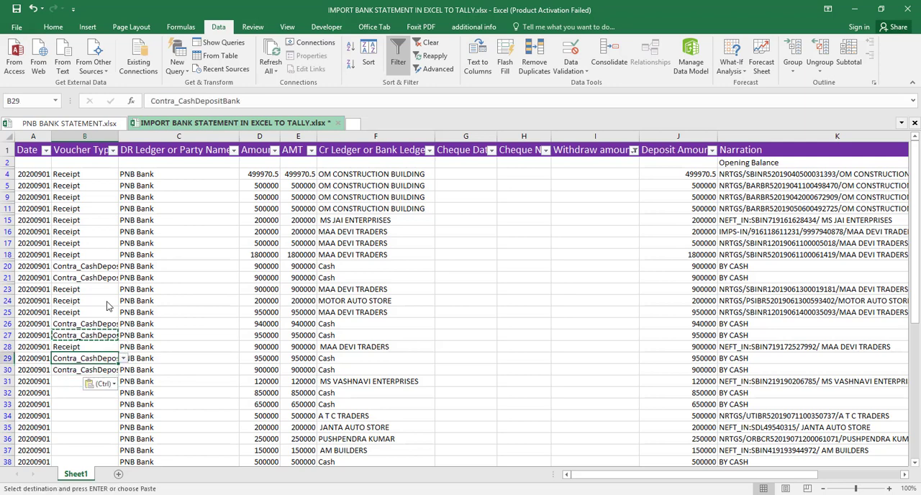
key("Down")
key("Down")
key("Down")
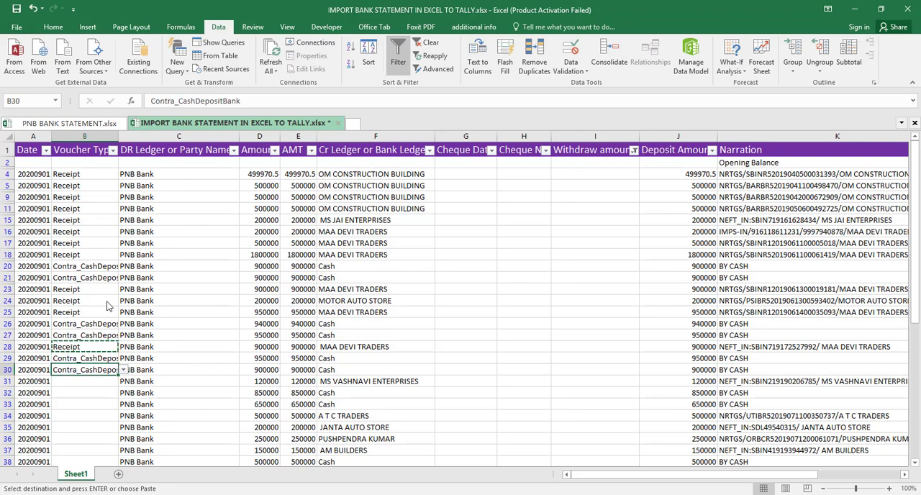
key("ctrl+v")
- Copy the Contra_CashDepositBank voucher type from B30 into the two Cash rows in B32 and B33
key("Up")
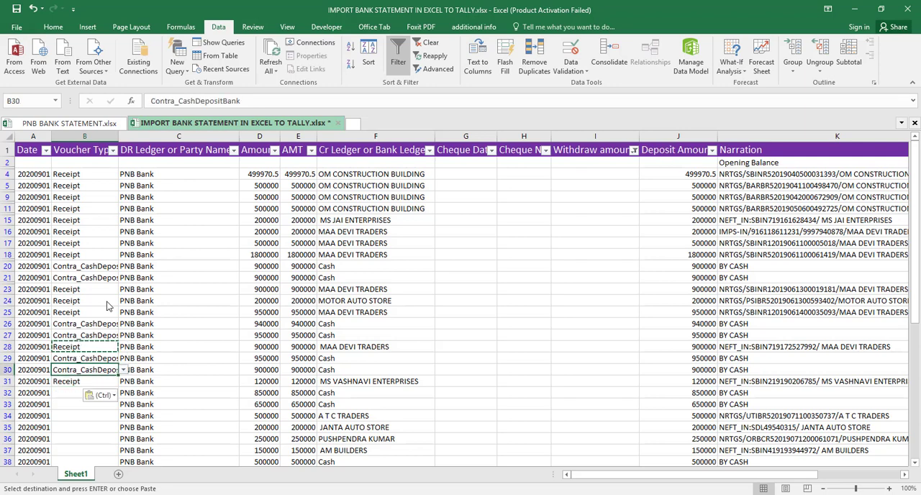
key("ctrl+v")
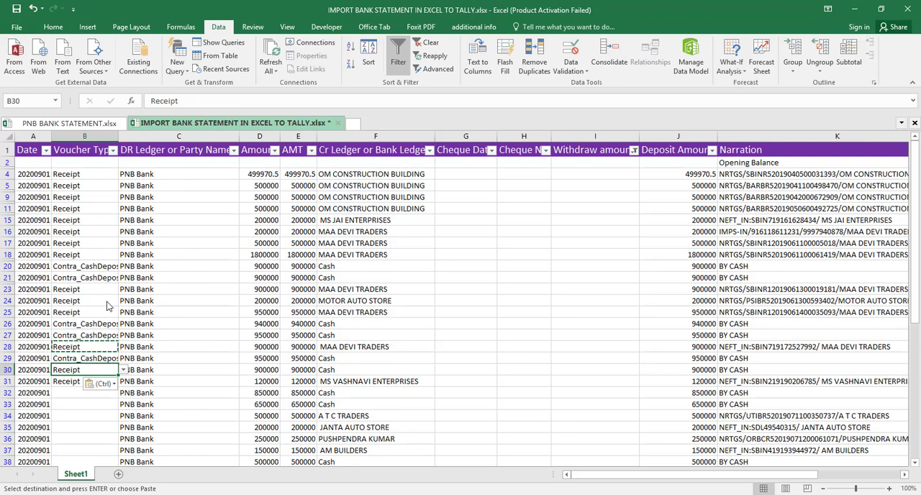
key("ctrl+z")
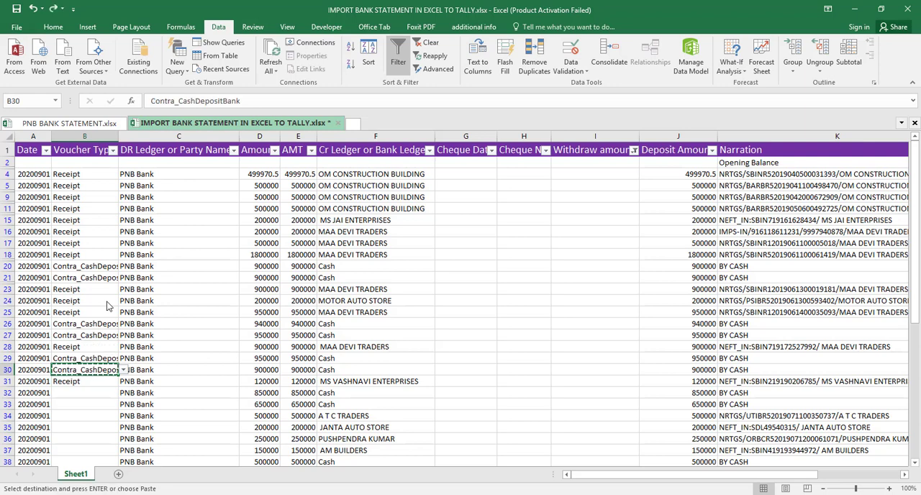
key("Down")
key("Down")
key("shift+Down")
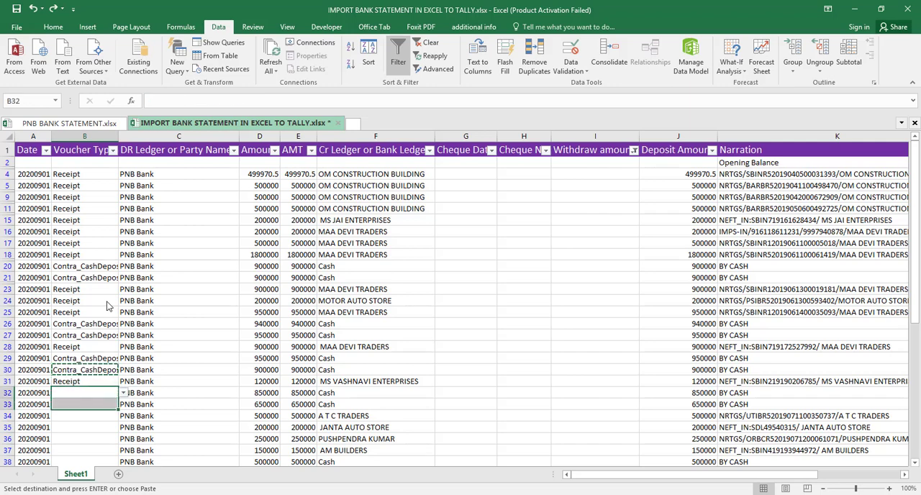
key("ctrl+v")
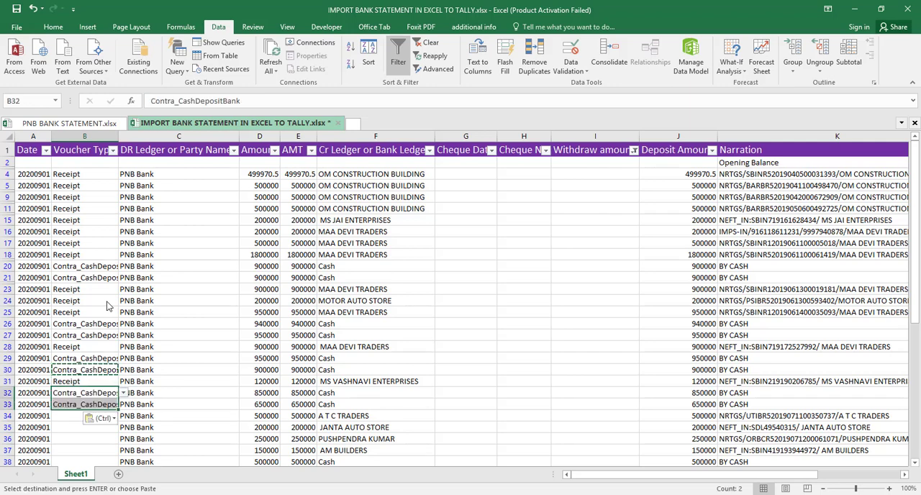
- Choose Receipt as the voucher type in B34 and fill it down through the AM BUILDERS row in B37
key("Down")
key("Down")
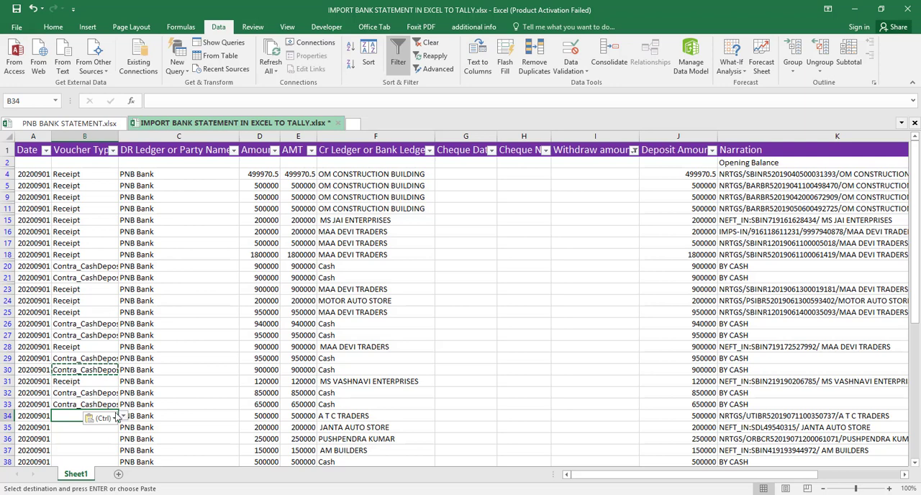
left_click(123, 417)
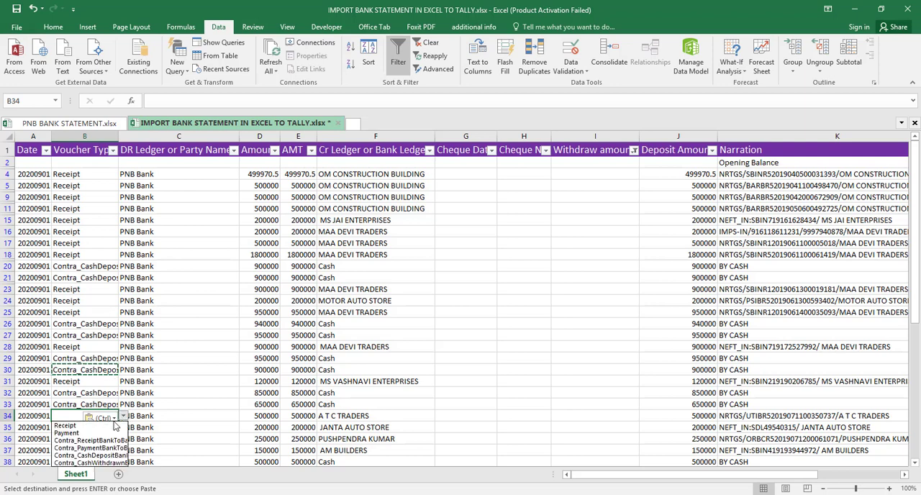
left_click(102, 430)
left_click(102, 430)
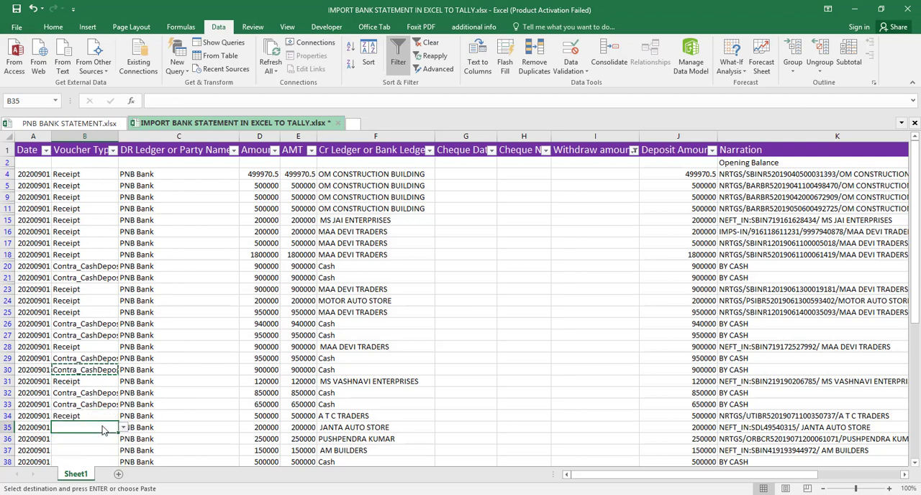
key("Up")
key("shift+Down")
key("shift+Down")
key("shift+Down")
key("shift+Down")
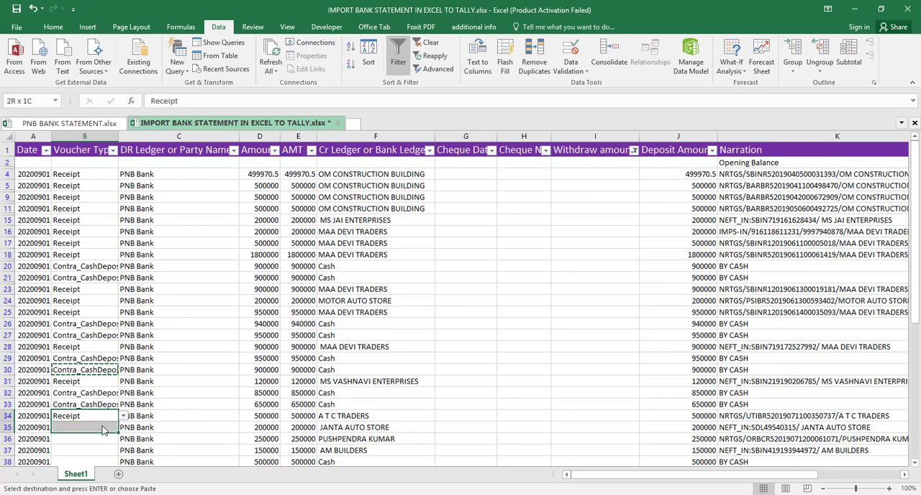
key("shift+Up")
key("shift+Up")
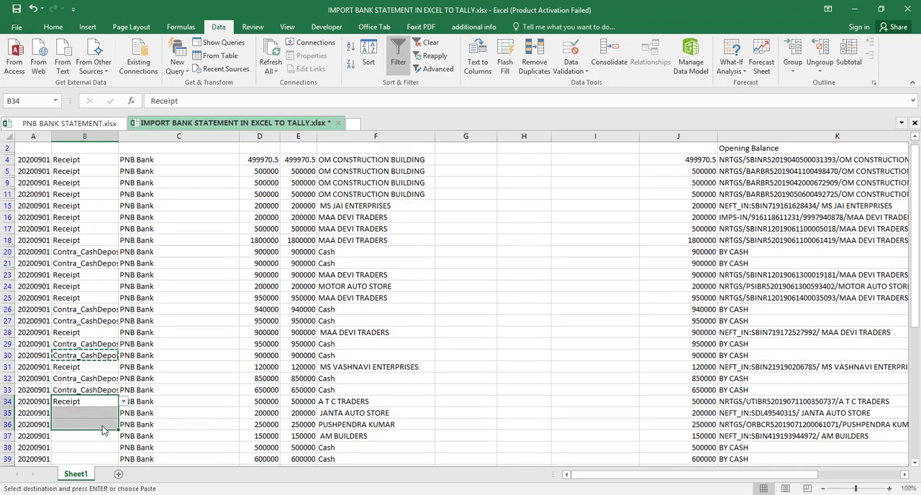
key("shift+Down")
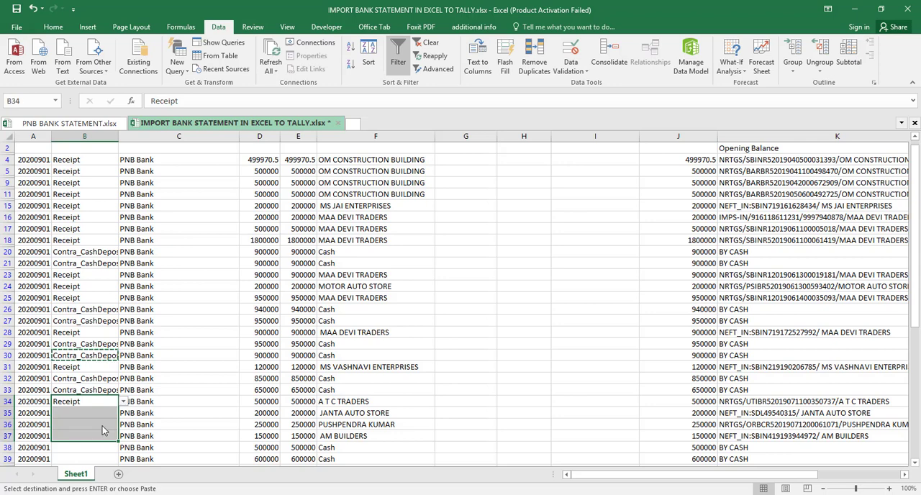
key("Return")
- Copy the Contra_CashDepositBank voucher type from B33 into the visible Cash rows from B38 through B45
key("Down")
key("Down")
key("Down")
key("Down")
key("Down")
key("Down")
key("Down")
key("Down")
key("Down")
key("Down")
key("Down")
key("Down")
key("Down")
key("Down")
key("Down")
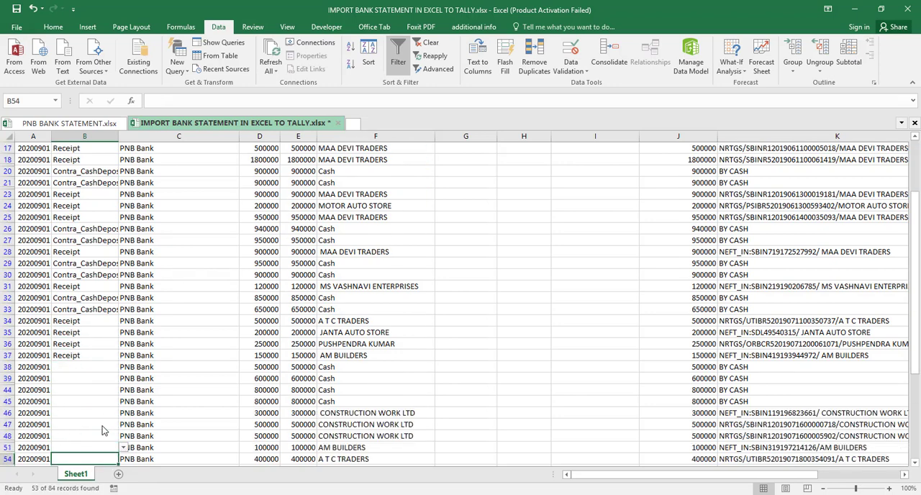
key("Up")
key("Up")
key("Up")
key("Up")
key("Up")
key("Up")
key("Up")
key("Up")
key("Up")
key("Up")
key("Up")
key("Up")
key("Up")
key("Up")
key("Up")
key("Up")
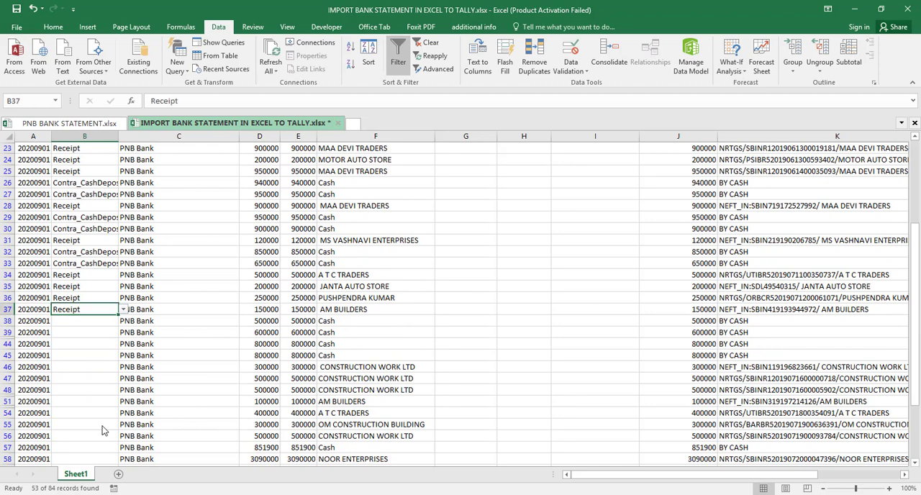
key("ctrl+c")
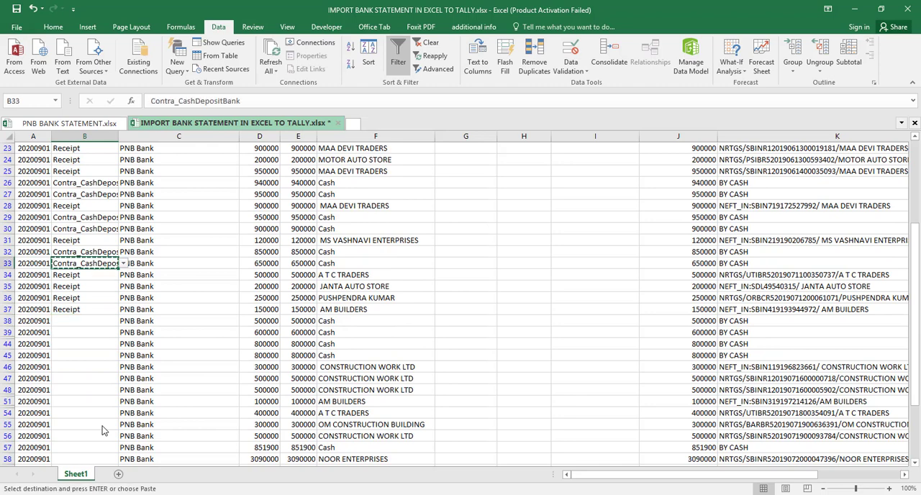
key("Down")
key("Down")
key("Down")
key("Down")
key("Down")
key("shift+Down")
key("shift+Down")
key("shift+Down")
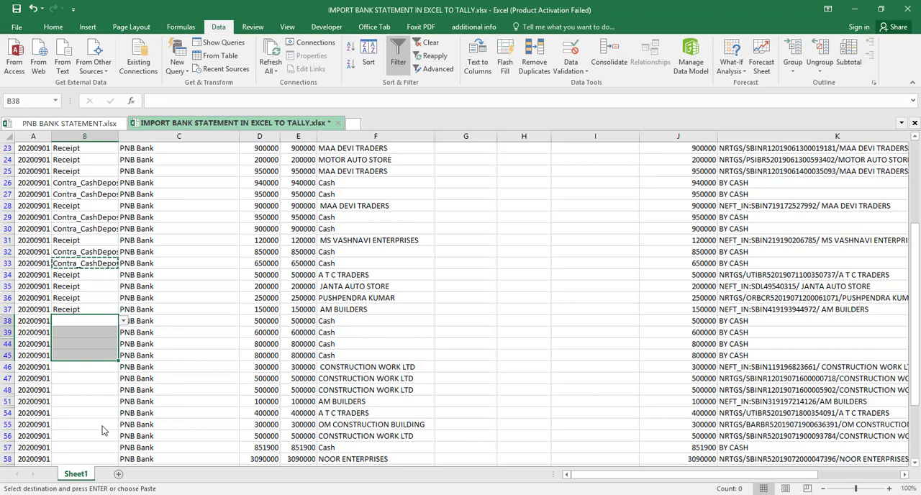
key("ctrl+v")
- Choose Receipt as the voucher type for the CONSTRUCTION WORK LTD row in B46
key("Down")
key("Down")
key("Down")
key("Down")
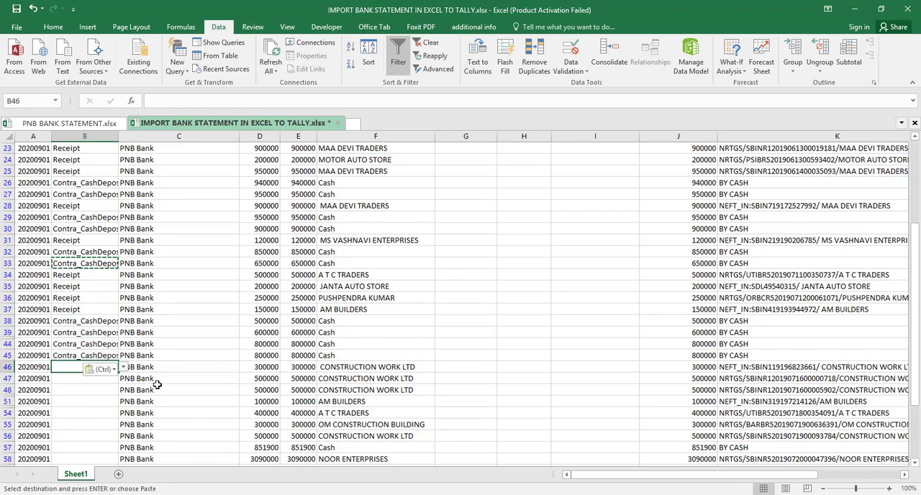
left_click(123, 368)
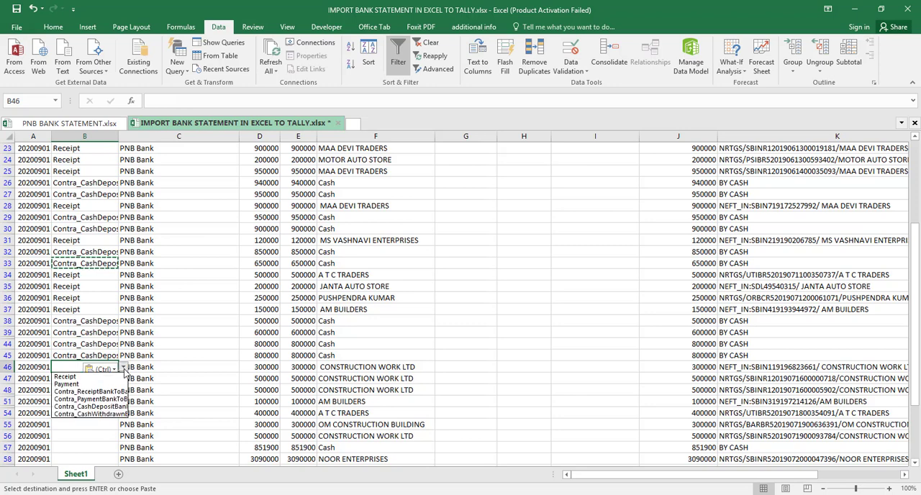
left_click(93, 376)
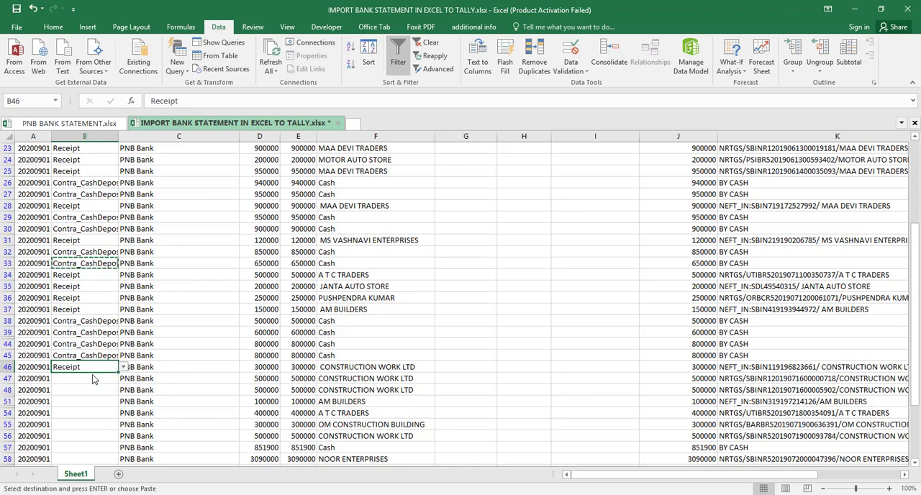
- Fill the Receipt voucher type from B46 down through the CONSTRUCTION WORK LTD row in B56
key("shift+Down")
key("shift+Down")
key("shift+Down")
key("shift+Down")
key("shift+Down")
key("shift+Down")
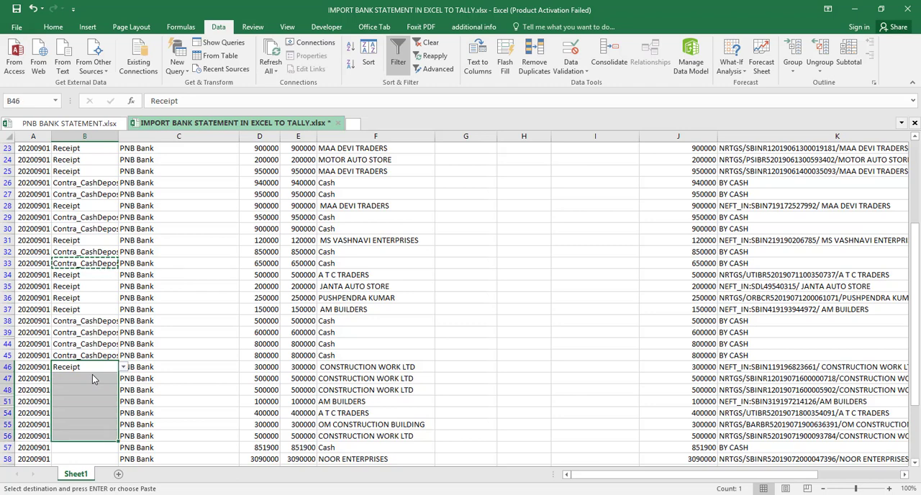
key("ctrl+d")
- Copy the Contra_CashDepositBank voucher type from B45 into the Cash row in B57
key("Down")
key("Down")
key("Down")
key("Down")
key("Down")
key("Down")
key("Down")
key("Down")
key("Down")
key("Down")
key("Down")
key("Down")
key("Down")
key("Down")
key("Down")
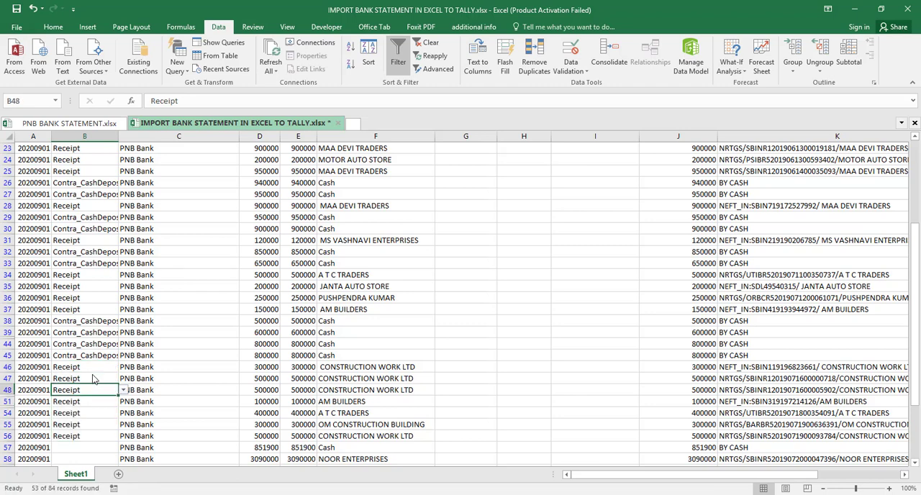
key("Down")
key("Down")
key("Down")
key("Down")
key("Down")
key("Down")
key("Down")
key("Up")
key("Up")
key("Up")
key("Up")
key("Up")
key("Up")
key("Up")
key("Up")
key("Up")
key("Up")
key("Up")
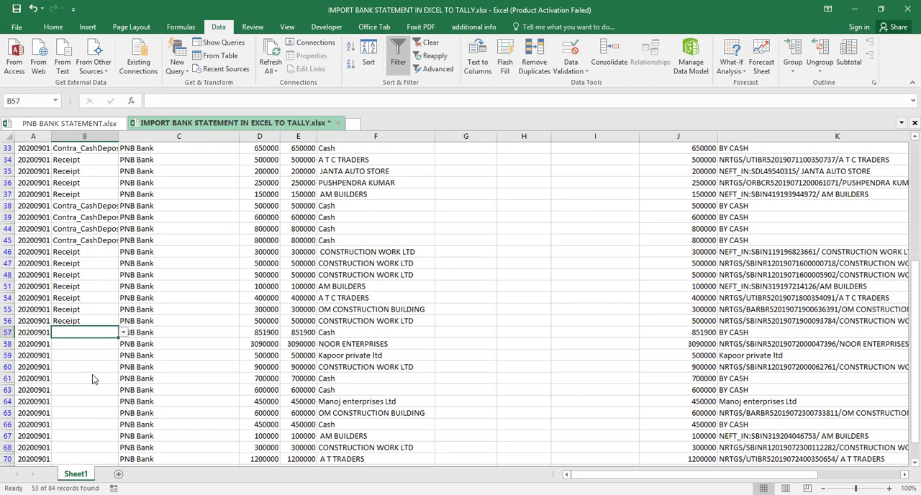
left_click(105, 241)
key("ctrl+c")
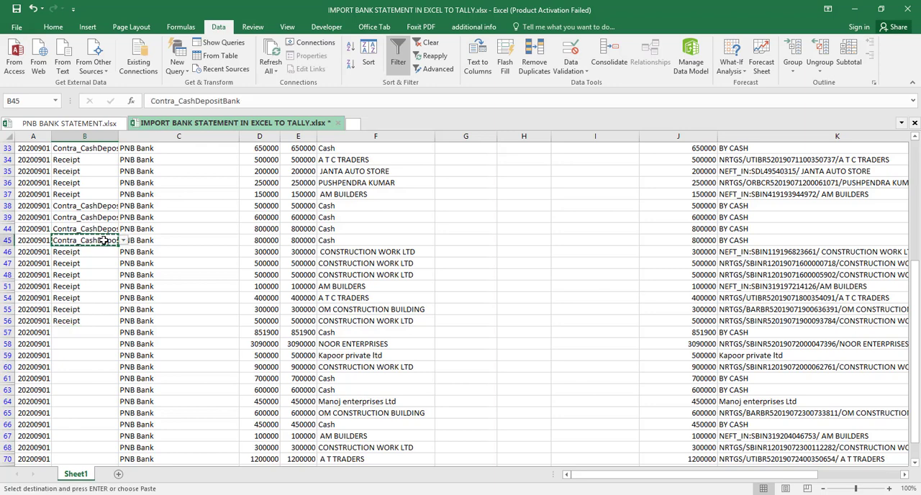
key("Down")
key("Down")
key("Down")
key("Down")
key("Down")
key("Down")
key("Down")
key("Down")
key("Down")
key("Up")
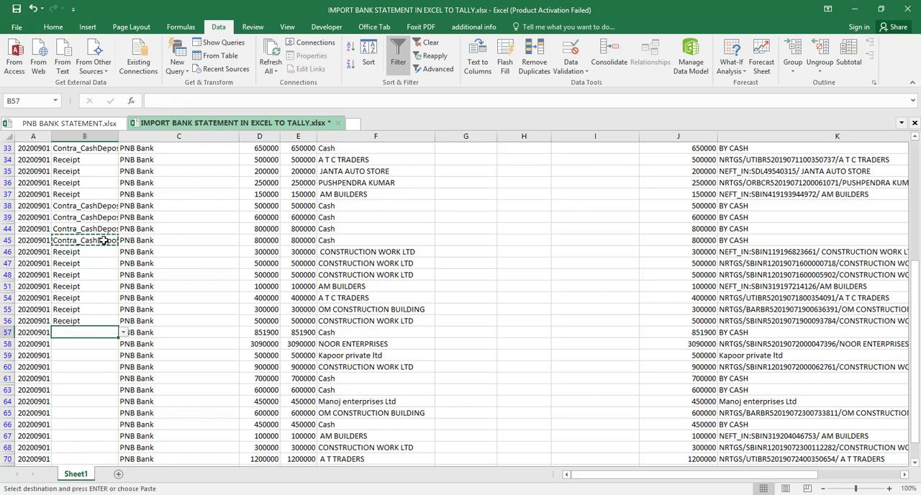
key("ctrl+v")
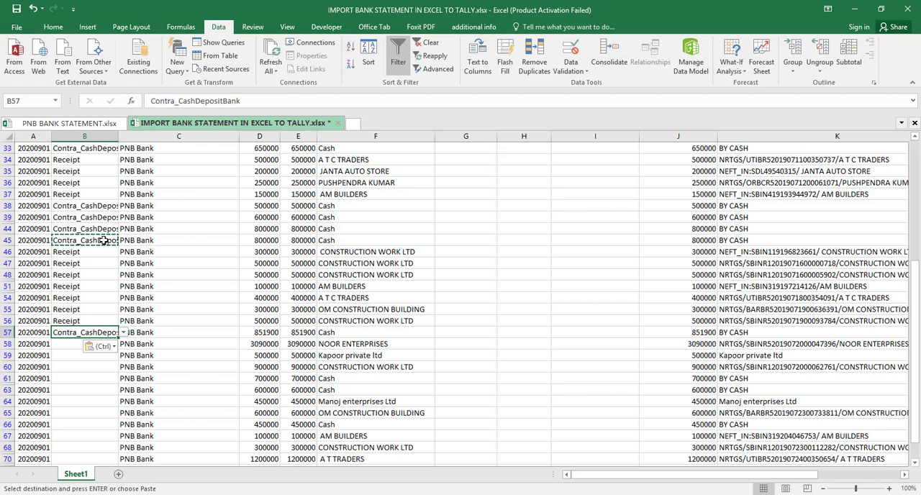
- Copy the Contra_CashDepositBank voucher type from B57 into the Cash rows in B61, B63 and B66
key("Down")
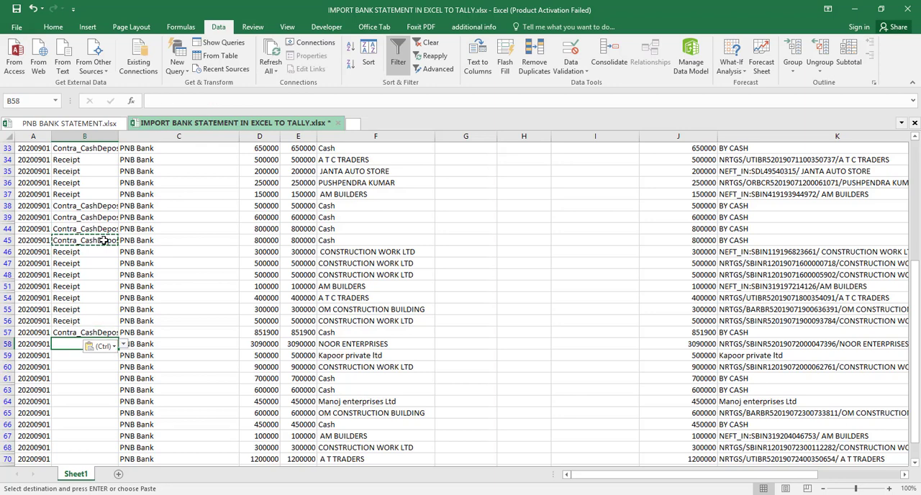
key("Up")
key("ctrl+c")
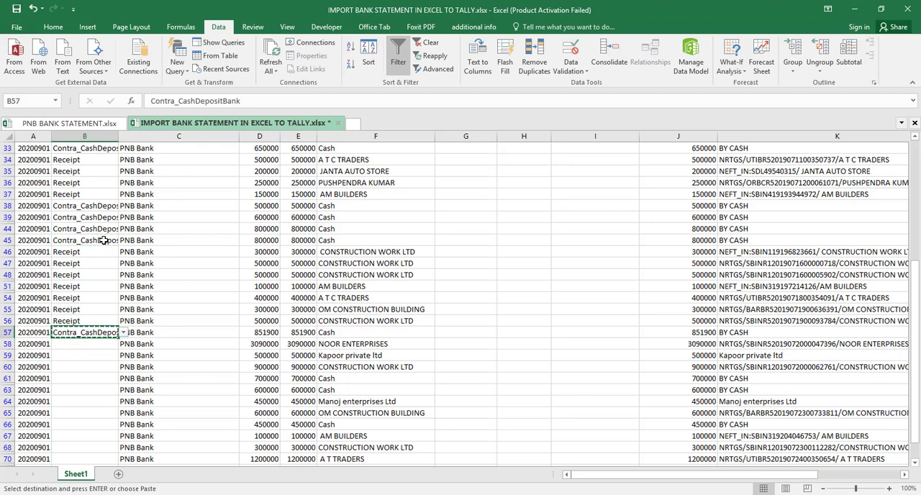
key("Down")
key("Down")
key("Down")
key("Down")
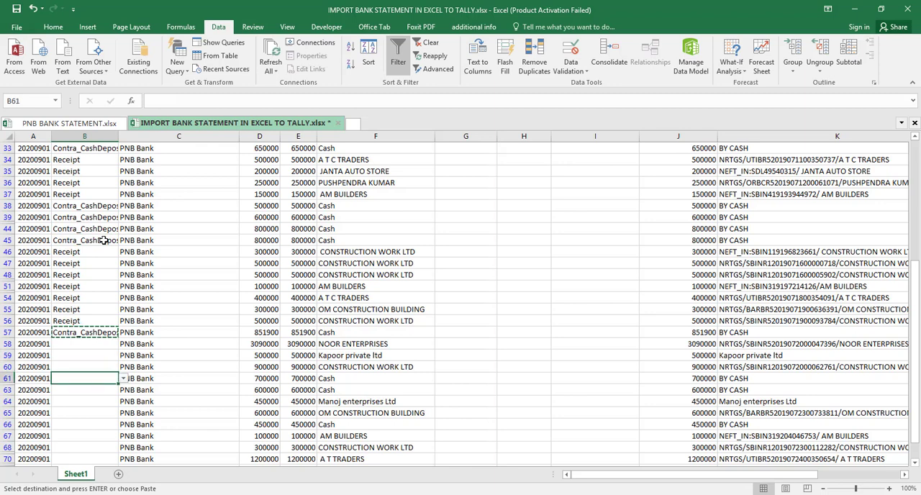
key("ctrl+v")
key("Down")
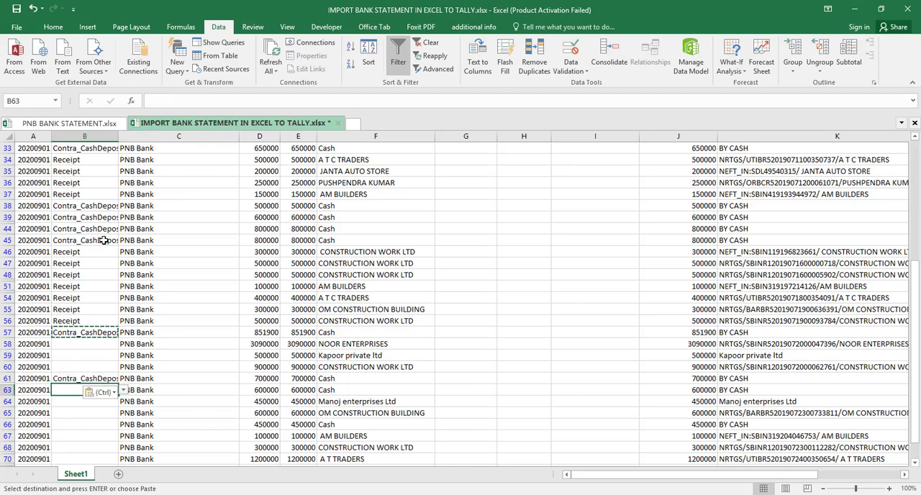
key("ctrl+v")
key("Down")
key("Down")
key("Down")
key("Down")
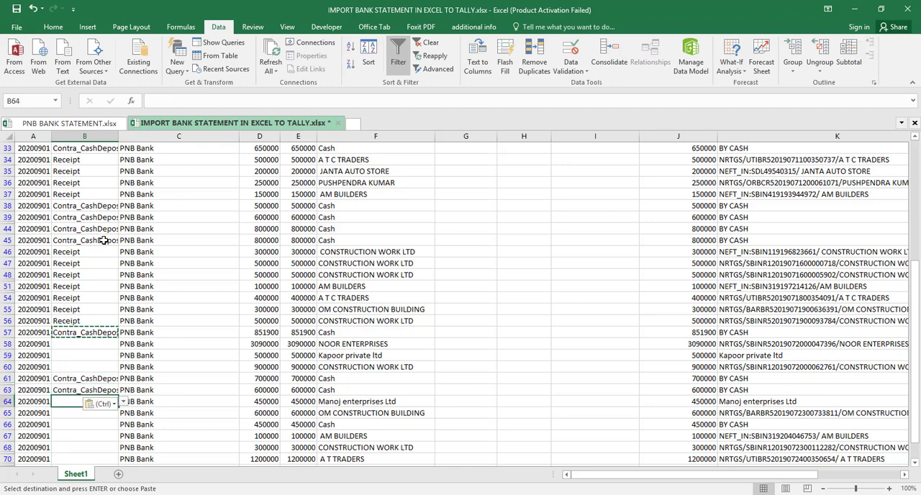
key("Up")
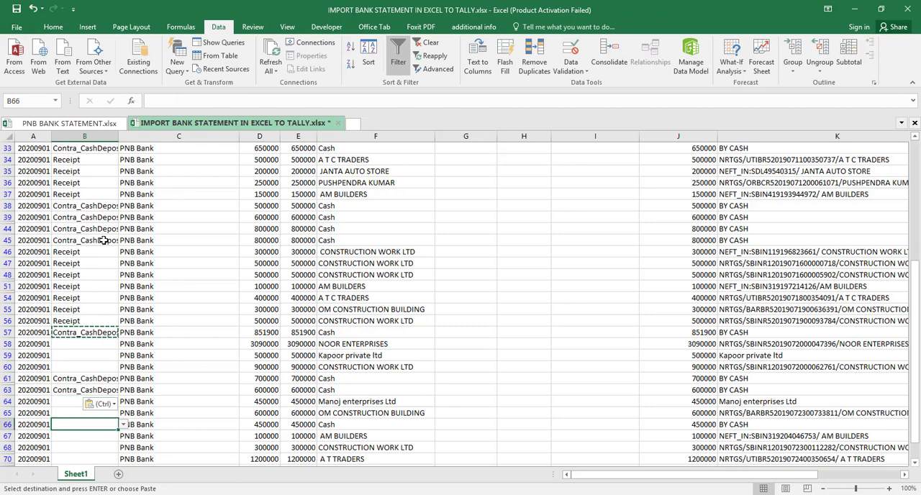
key("ctrl+v")
- Paste the copied Contra_CashDepositBank voucher type into the last two Cash rows, B74 and B77
key("Down")
key("Down")
key("Down")
key("Down")
key("Down")
key("Down")
key("Down")
key("Down")
key("Down")
key("Down")
key("Down")
key("Down")
key("Down")
key("Down")
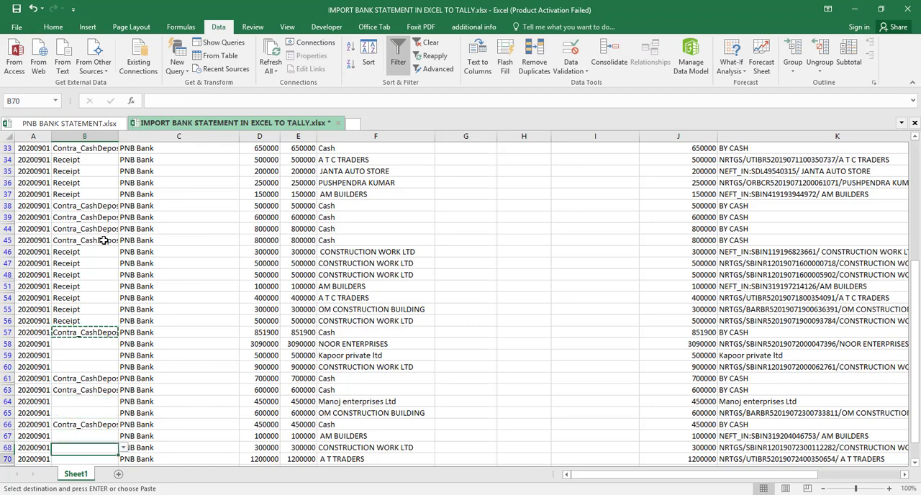
key("Up")
key("Up")
key("Up")
key("Up")
key("Up")
key("Up")
key("Up")
key("Up")
key("Up")
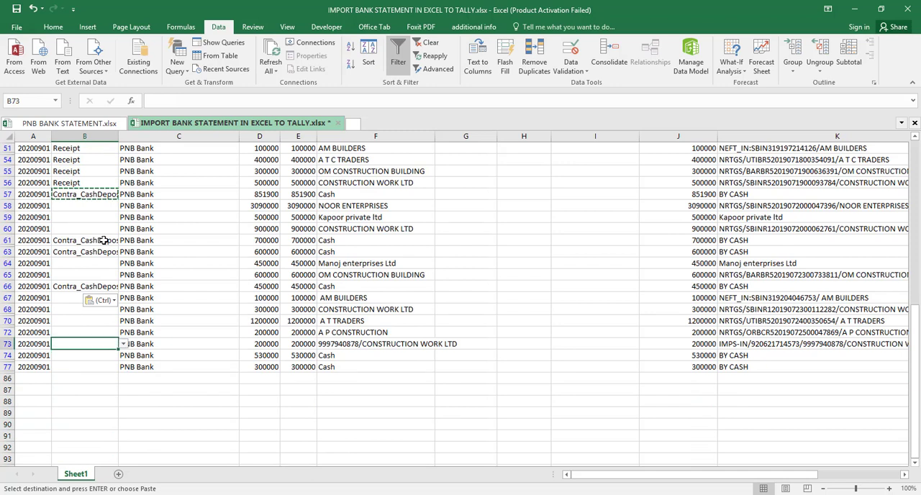
key("Down")
key("ctrl+v")
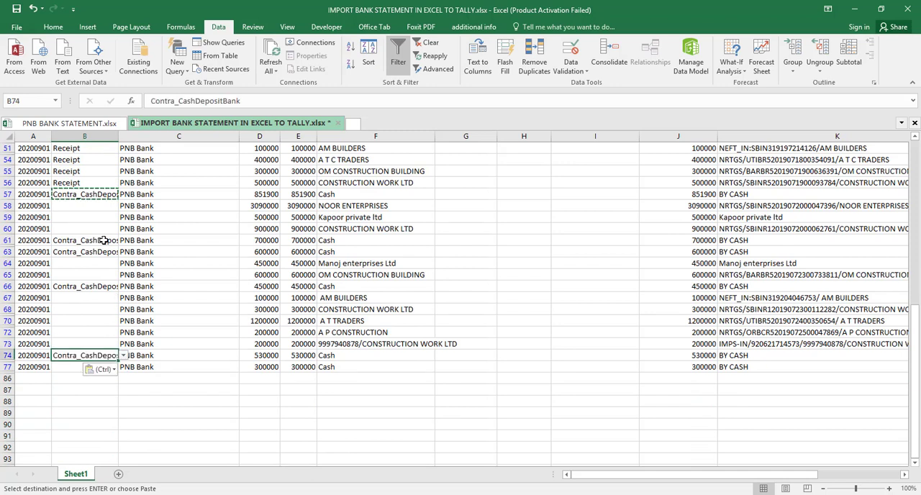
key("Down")
key("ctrl+v")
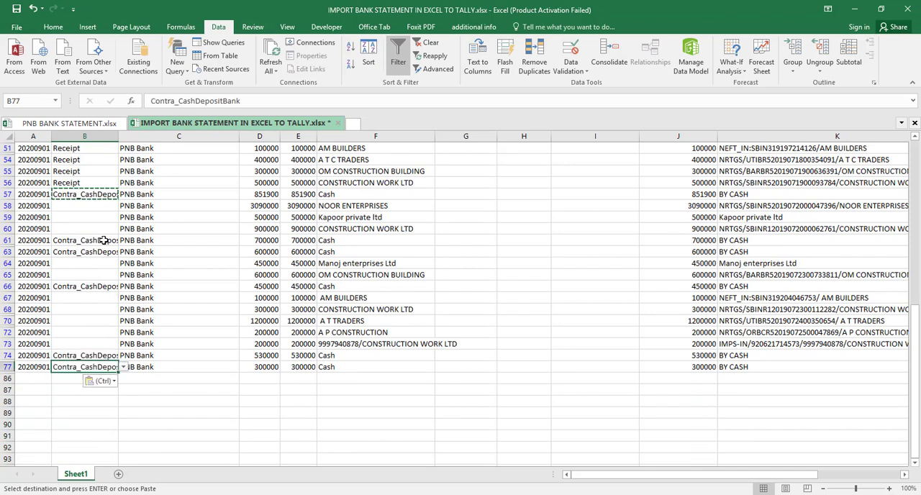
- Remove the number and slash before the ledger name in F73 so it reads CONSTRUCTION WORK LTD
left_click(352, 344)
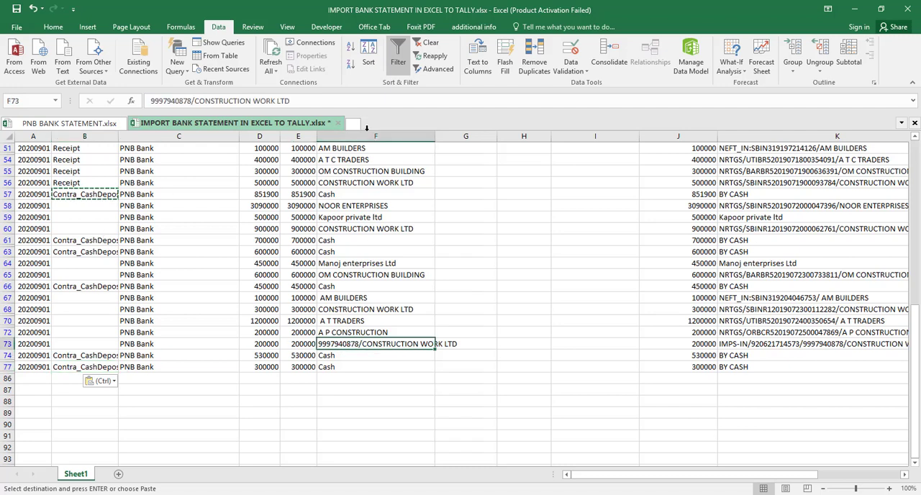
left_click(194, 101)
key("BackSpace")
key("BackSpace")
key("BackSpace")
key("BackSpace")
key("BackSpace")
key("BackSpace")
key("BackSpace")
key("BackSpace")
key("BackSpace")
key("BackSpace")
key("BackSpace")
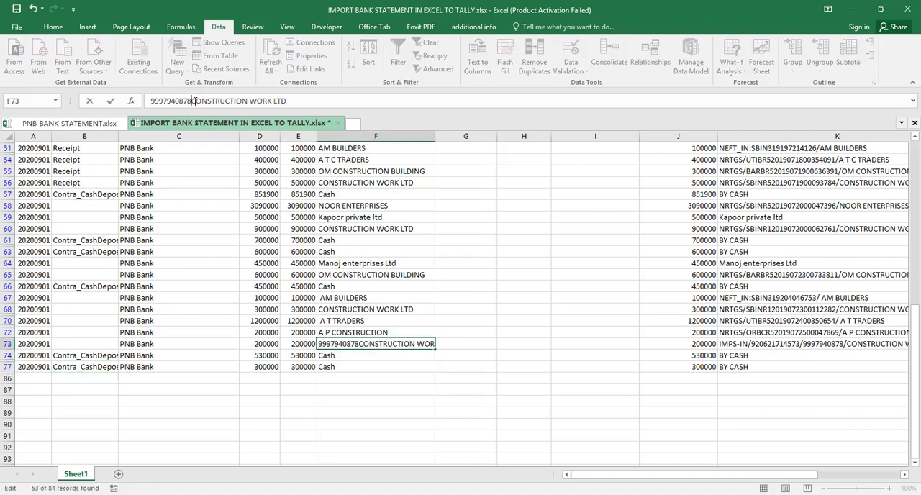
key("Return")
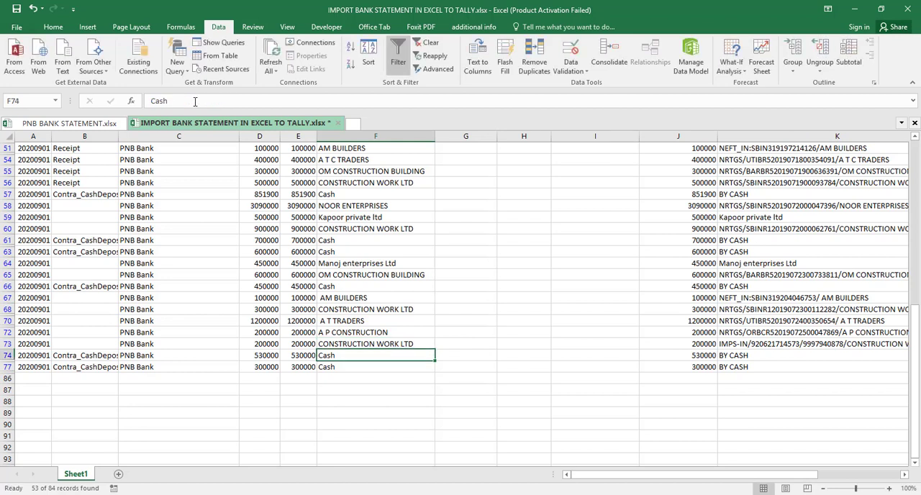
- Copy the Receipt voucher type from B56 into B58:B60, from NOOR ENTERPRISES through CONSTRUCTION WORK LTD
key("Left")
key("Left")
key("Left")
key("Left")
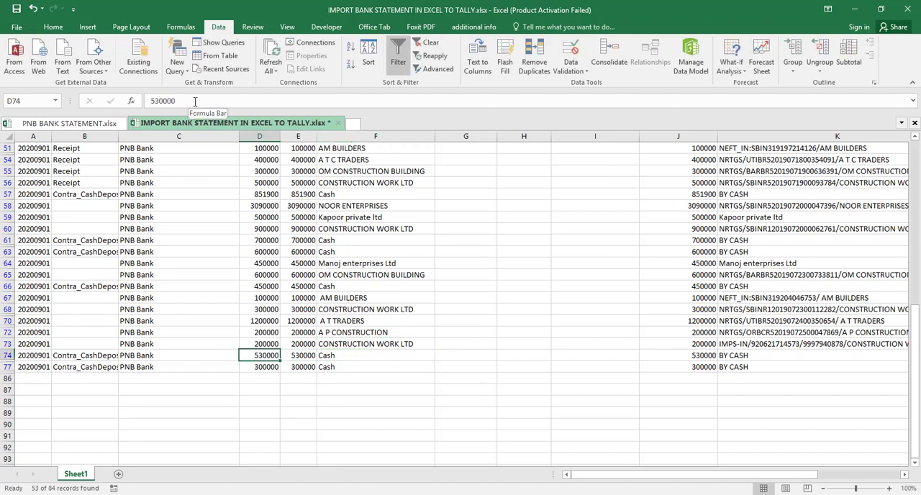
key("Up")
key("Up")
key("Up")
key("Up")
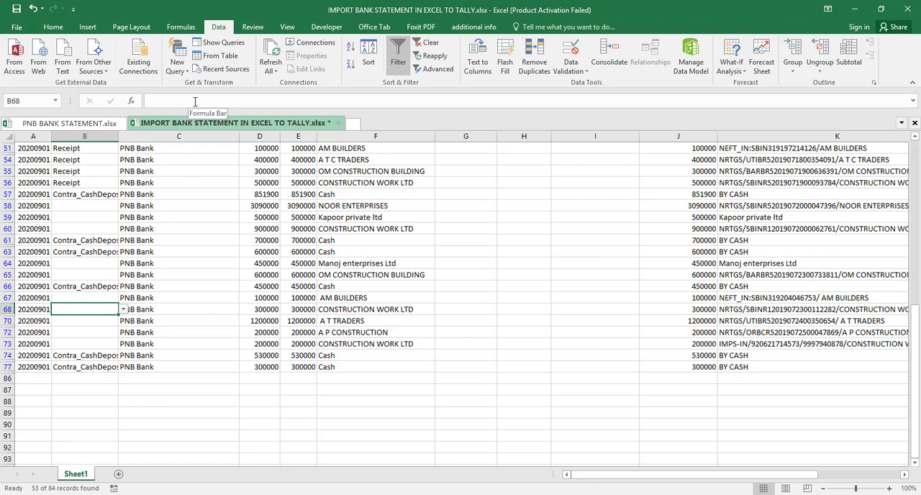
key("Up")
key("Up")
key("Up")
key("Up")
key("Up")
key("Up")
key("Up")
key("Up")
key("Up")
key("Up")
key("Up")
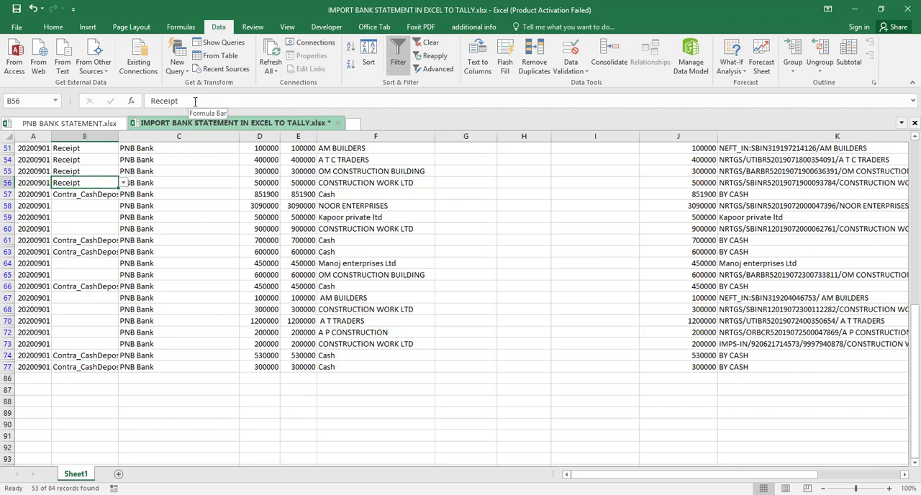
key("ctrl+c")
key("Down")
key("Down")
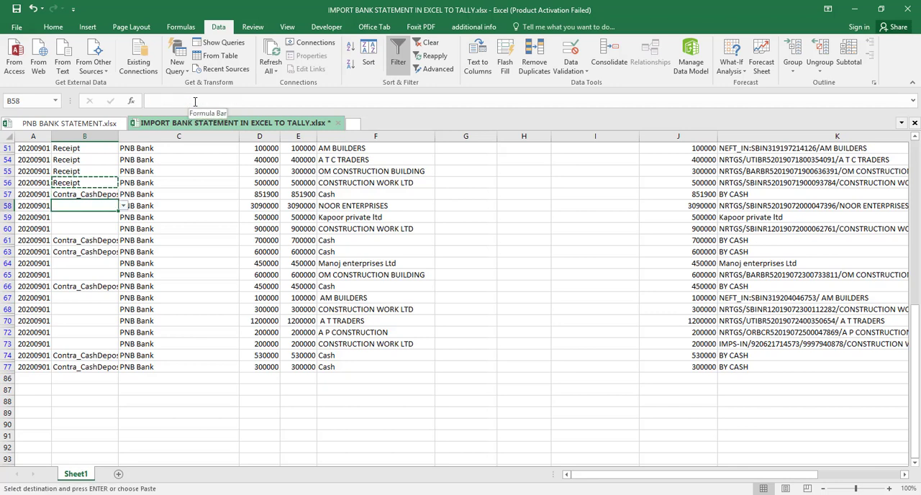
key("shift+Down")
key("shift+Down")
key("ctrl+v")
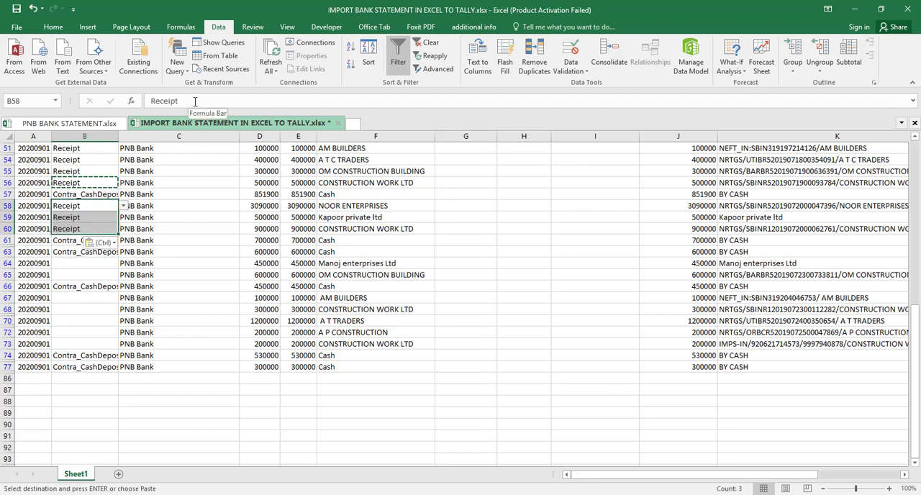
- Paste the copied Receipt voucher type into B64:B65 for Manoj enterprises Ltd and OM CONSTRUCTION BUILDING
key("Down")
key("Down")
key("Down")
key("Down")
key("Down")
key("shift+Down")
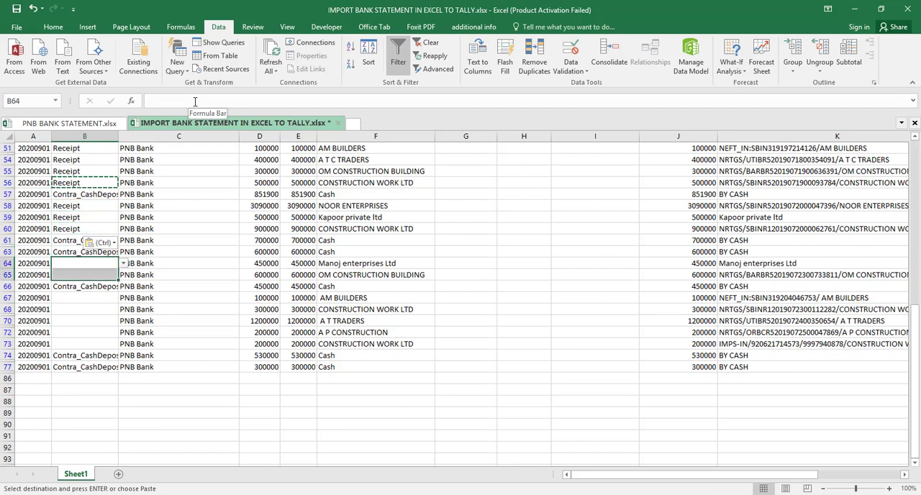
key("ctrl+v")
- Paste the copied Receipt voucher type into the visible rows from AM BUILDERS in B67 through CONSTRUCTION WORK LTD in B73
key("Down")
key("Down")
key("Down")
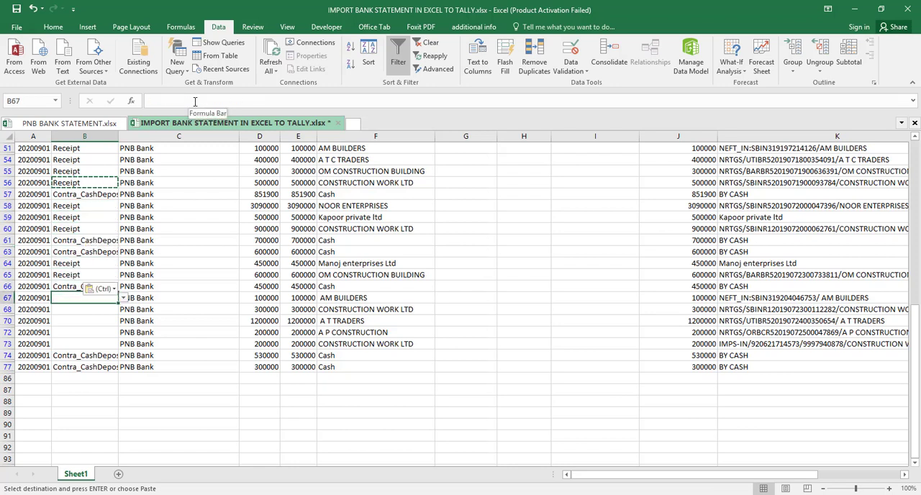
key("shift+Down")
key("shift+Down")
key("shift+Down")
key("shift+Down")
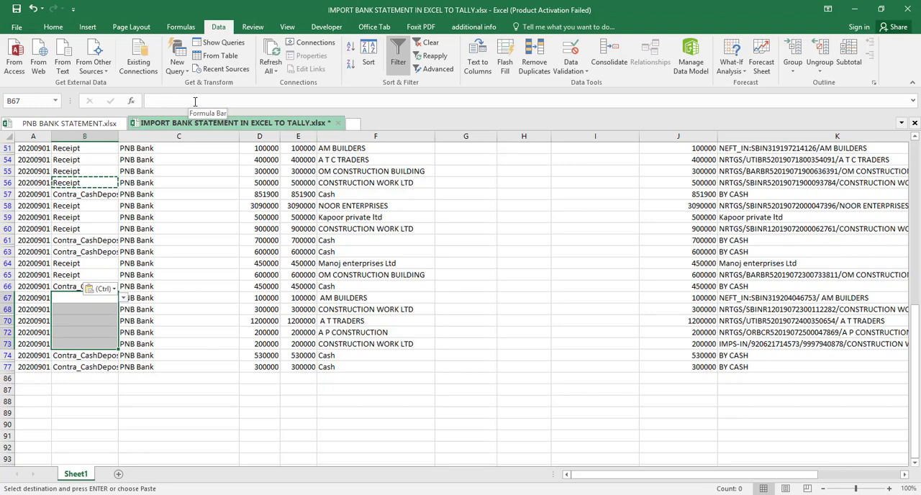
key("ctrl+v")
- Paste the copied Receipt voucher type over B23:B25 for the MAA DEVI TRADERS and MOTOR AUTO STORE rows
key("Up")
key("Up")
key("Up")
key("Up")
key("Up")
key("Up")
key("Up")
key("Up")
key("Up")
key("Up")
key("Up")
key("Up")
key("Up")
key("Up")
key("Up")
key("Up")
key("Up")
key("Up")
key("Up")
key("Up")
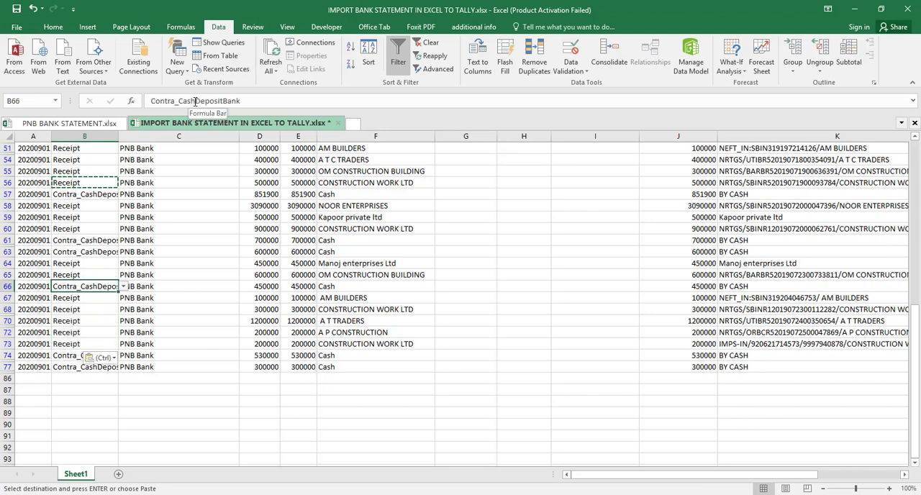
key("Up")
key("Up")
key("Up")
key("Up")
key("Up")
key("Up")
key("Up")
key("Up")
key("Up")
key("Up")
key("Up")
key("Up")
key("Up")
key("Up")
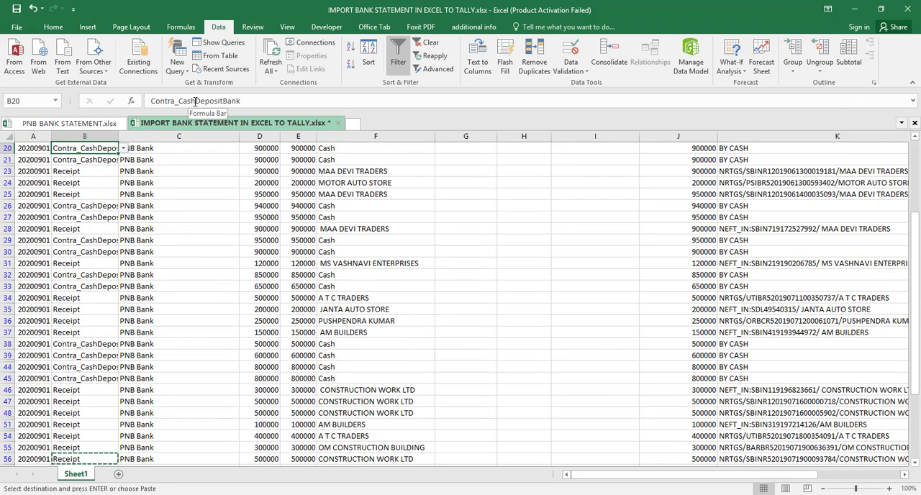
key("Down")
key("Down")
key("shift+Down")
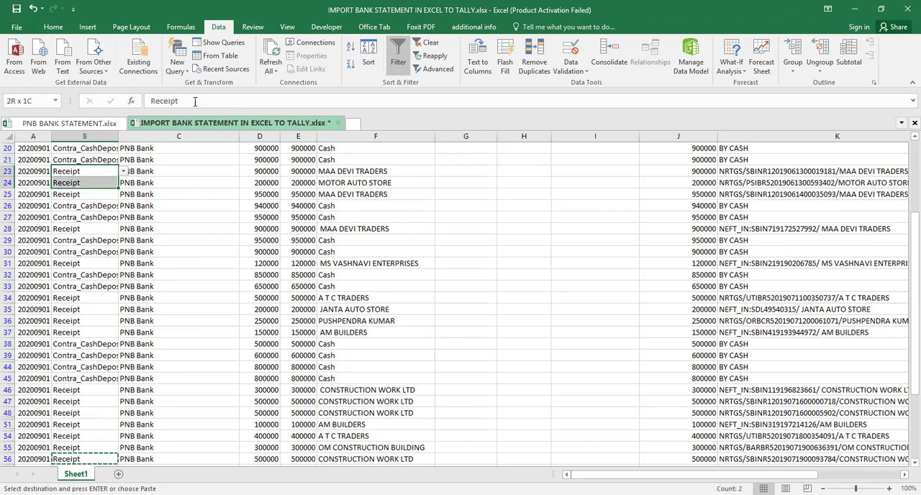
key("shift+Down")
key("ctrl+v")
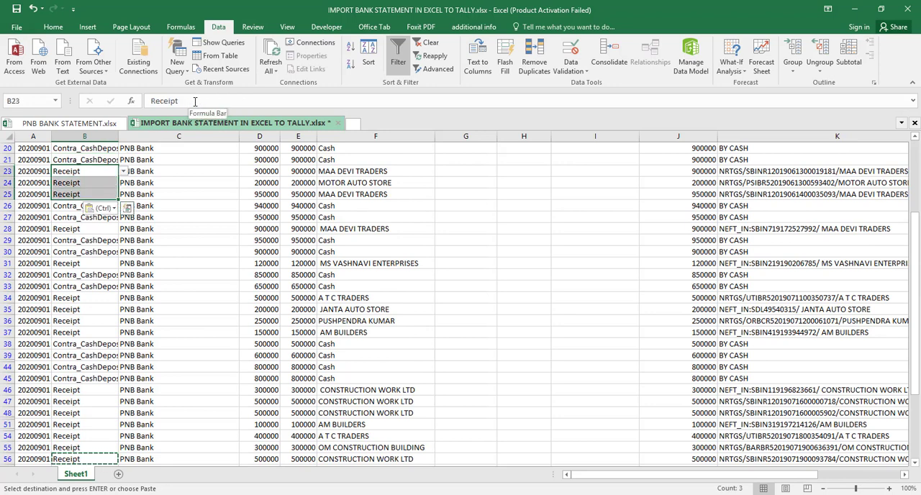
- Review the voucher types in column B for all filtered deposit rows, from row 4 through row 77
key("Down")
key("Down")
key("Down")
key("Down")
key("Down")
key("Up")
key("Up")
key("Up")
key("Up")
key("Up")
key("Up")
key("Up")
key("Up")
key("Up")
key("Up")
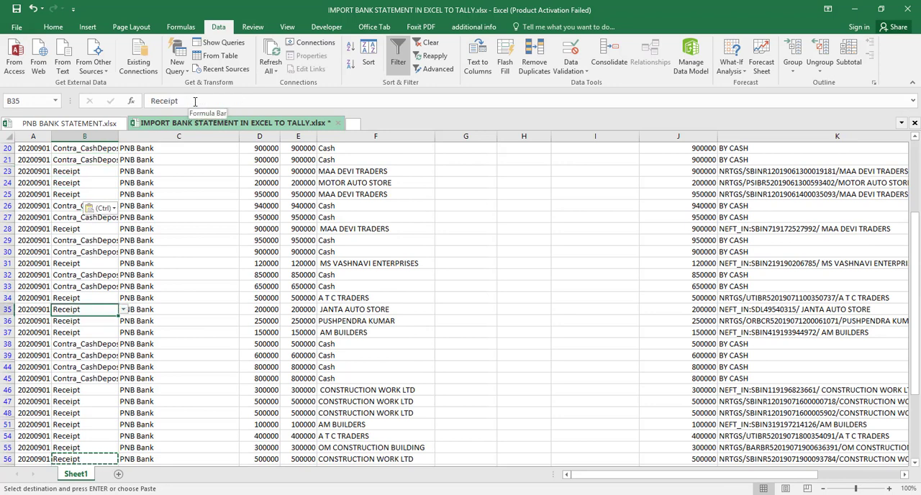
key("Up")
key("Up")
key("Up")
key("Up")
key("Up")
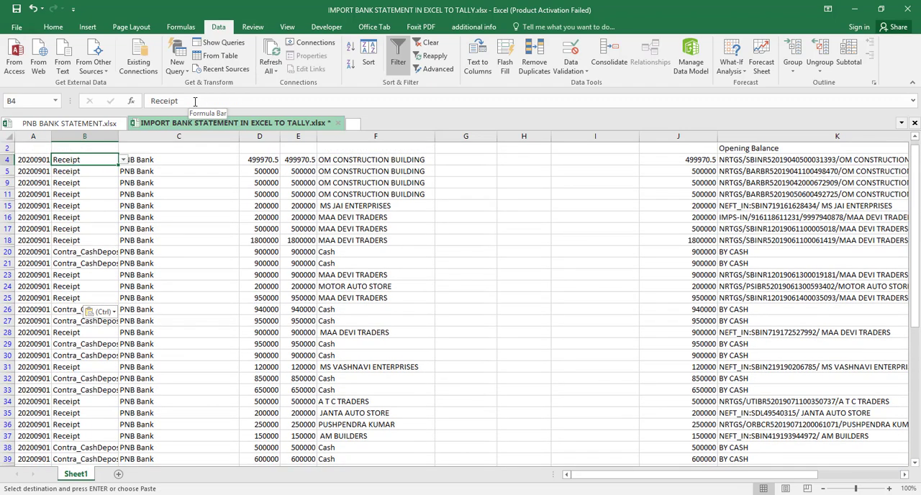
key("Down")
key("Down")
key("Down")
key("Down")
key("Down")
key("Down")
key("Down")
key("Down")
key("Down")
key("Down")
key("Down")
key("Down")
key("Down")
key("Down")
key("Down")
key("Down")
key("Down")
key("Down")
key("Down")
key("Down")
key("Down")
key("Down")
key("Down")
key("Down")
key("Down")
key("Down")
key("Down")
key("Down")
key("Down")
key("Down")
key("Down")
key("Down")
key("Down")
key("Down")
key("Down")
key("Down")
key("Down")
key("Down")
key("Down")
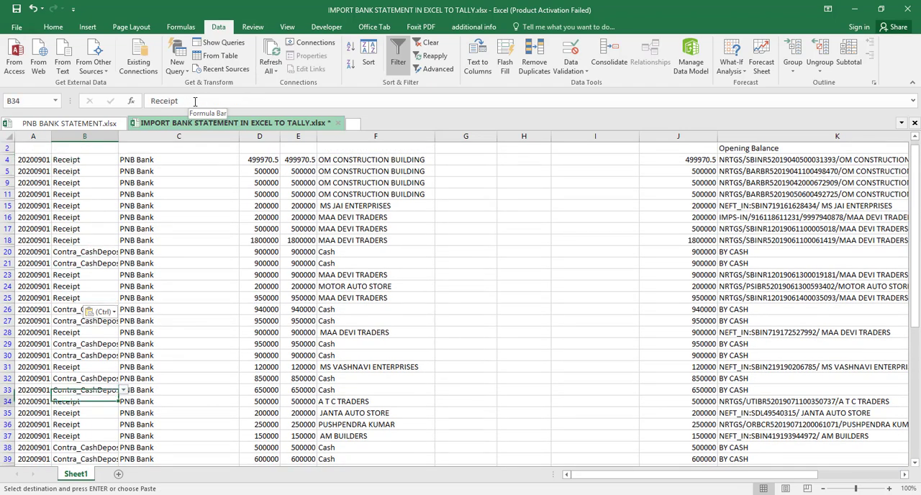
key("Down")
key("Down")
key("Down")
key("Down")
key("Down")
key("Down")
key("Down")
key("Down")
key("Down")
key("Down")
key("Down")
key("Down")
key("Down")
key("Down")
key("Down")
key("Down")
key("Down")
key("Down")
key("Down")
key("Down")
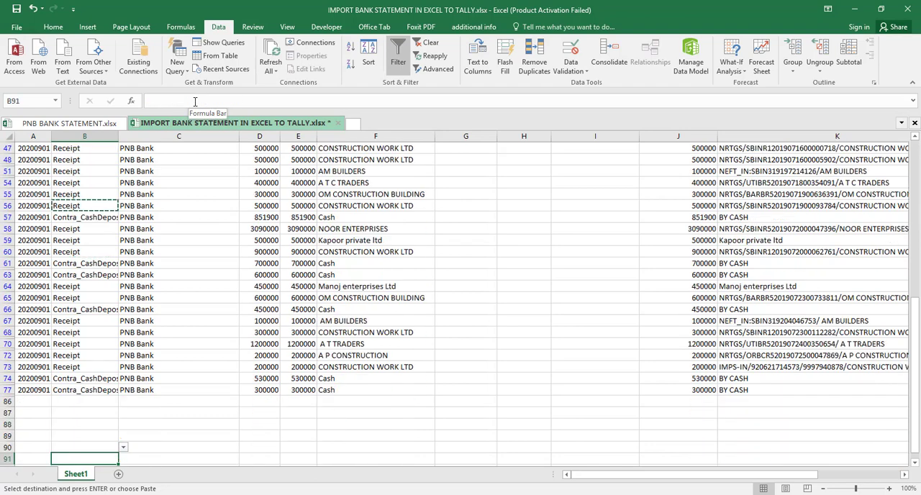
- Clear the filter from the Withdraw amount column so all statement rows are shown
key("Up")
key("Up")
key("Up")
key("Up")
key("Up")
key("Up")
key("Up")
key("Up")
key("Up")
key("Up")
key("Up")
key("Up")
key("Up")
key("Up")
key("Up")
key("Up")
key("Up")
key("Up")
key("Up")
key("Up")
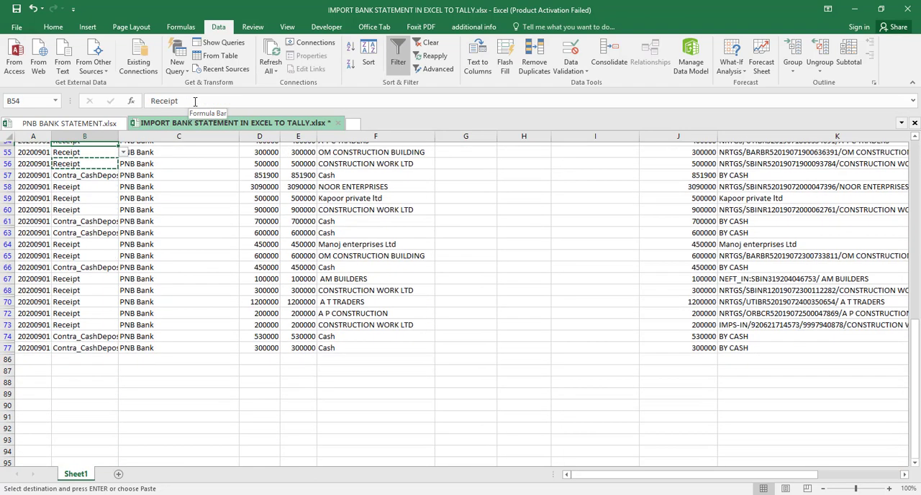
key("Up")
key("Up")
key("Up")
key("Up")
key("Up")
key("Up")
key("Up")
key("Up")
key("Up")
key("Up")
key("Up")
key("Up")
key("Up")
key("Up")
key("Up")
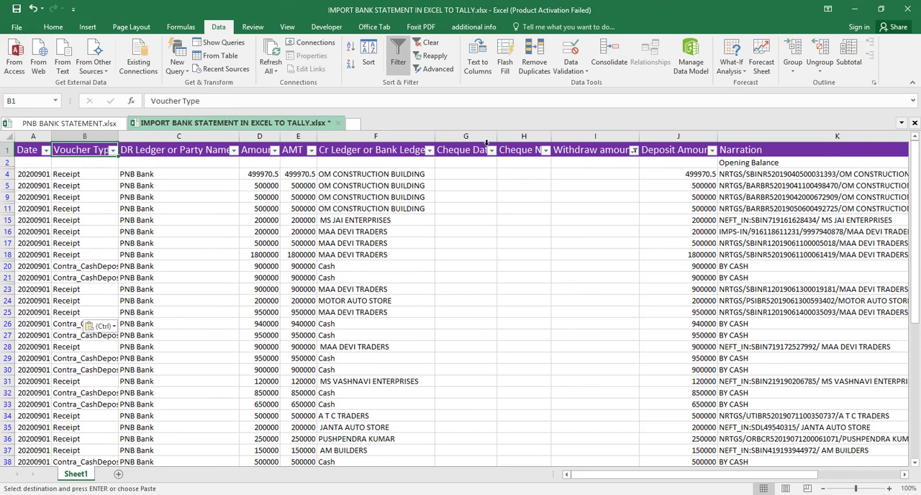
left_click(633, 150)
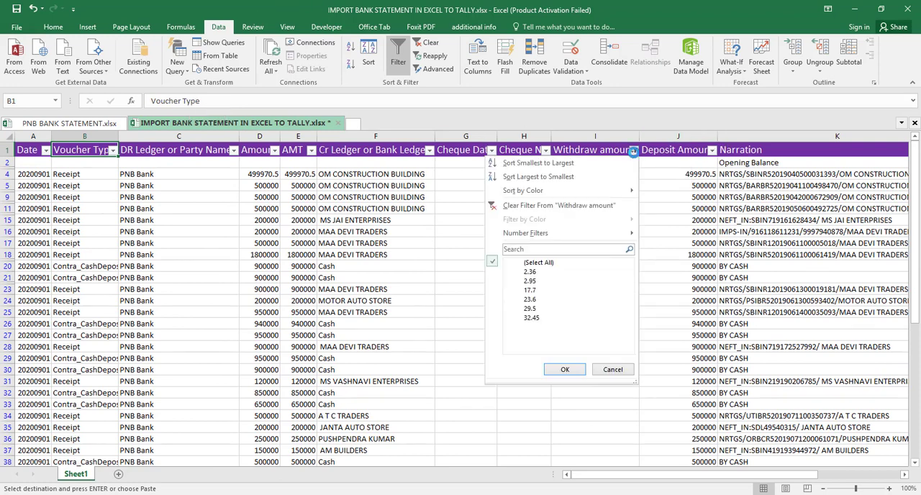
left_click(532, 206)
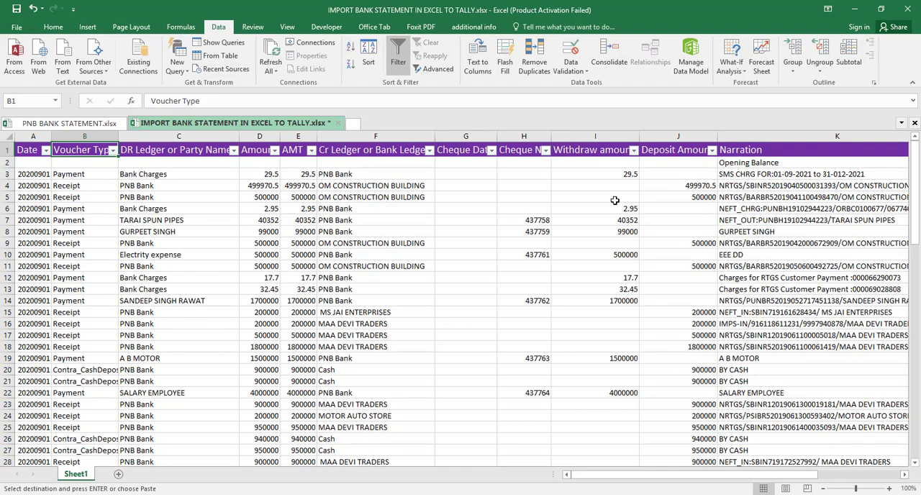
- Delete the ledger names from the Total column in L3:L85 and save the workbook
left_click(733, 175)
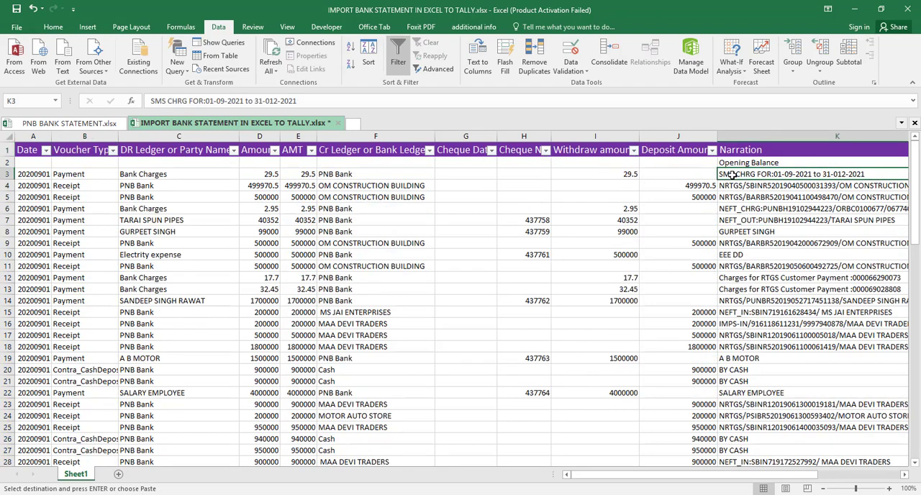
key("Right")
key("Right")
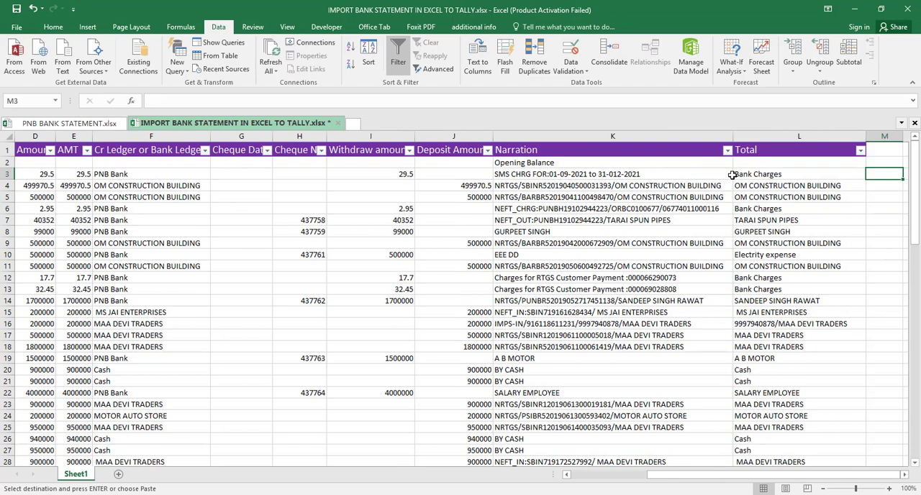
key("Left")
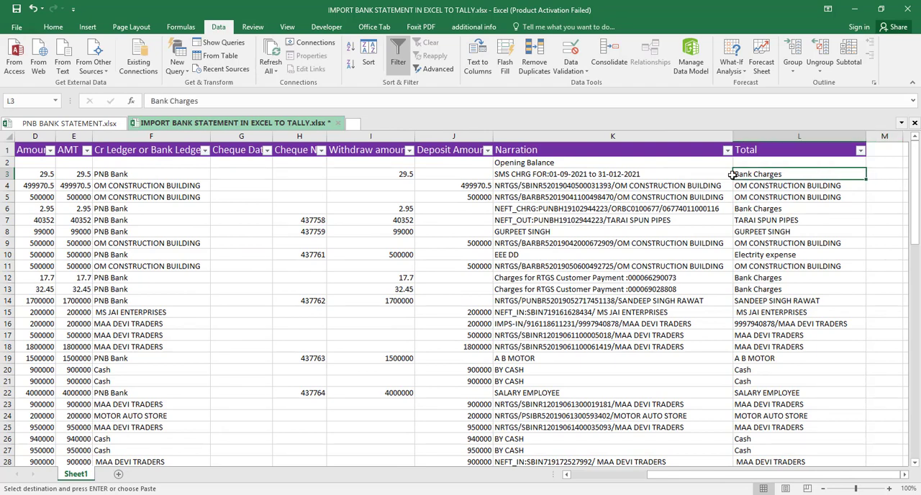
key("ctrl+shift+Down")
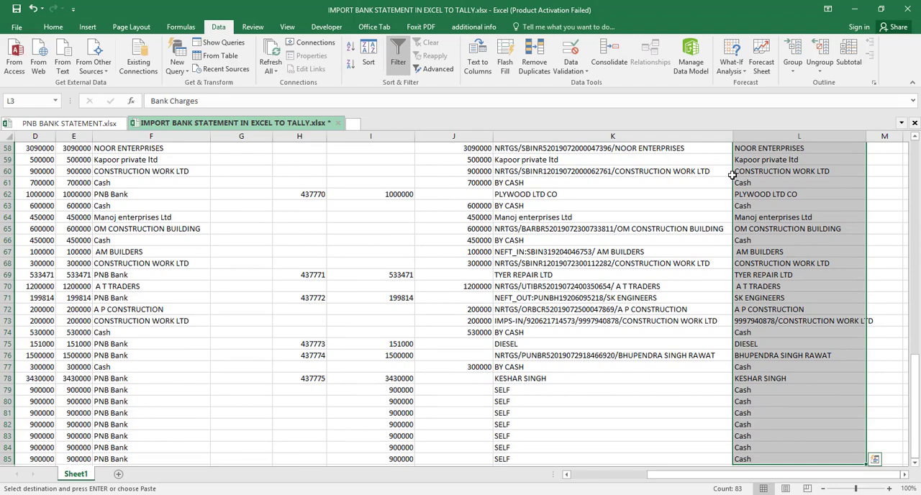
key("Delete")
scroll(731, 175, "up", 19)
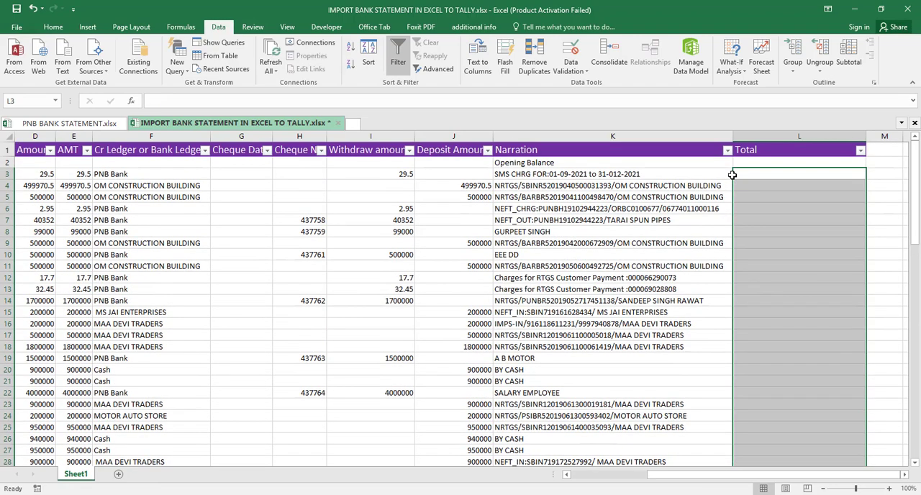
key("ctrl+s")
- Enter the running-balance formula =L2+J3-I3 in L3 and fill it down the Total column to row 85
left_click(788, 175)
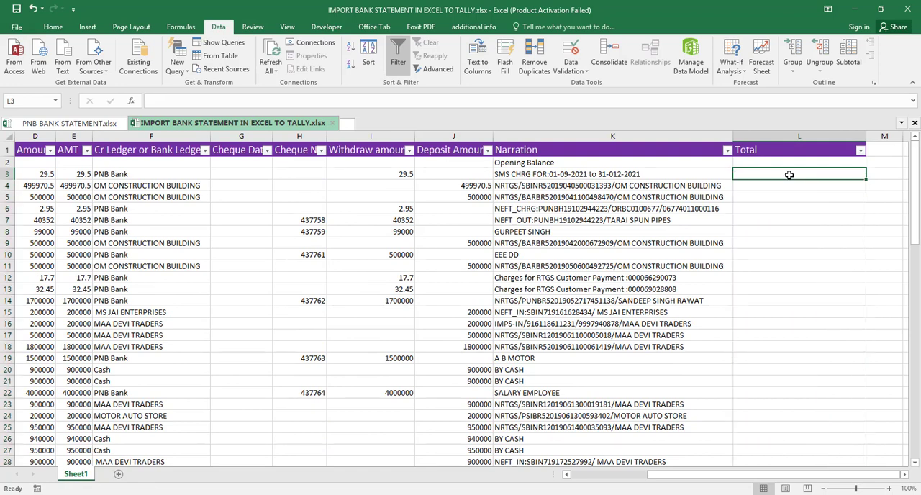
type("=")
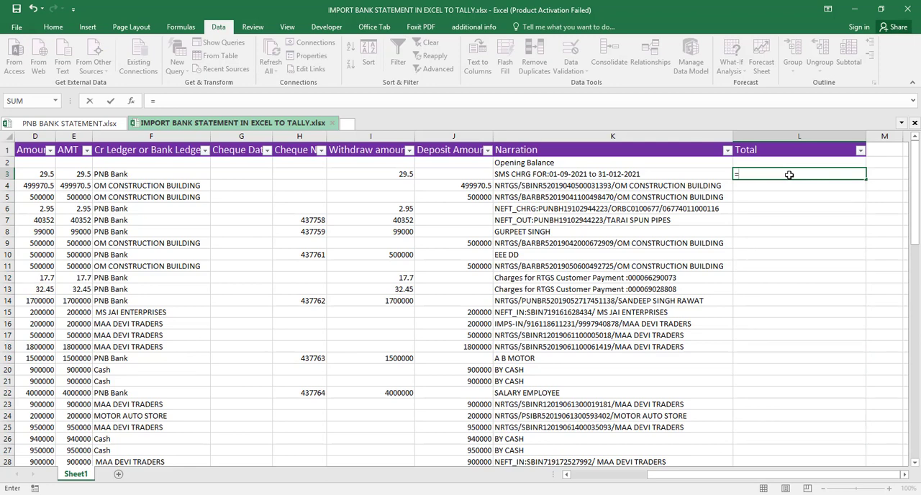
key("Up")
type("+")
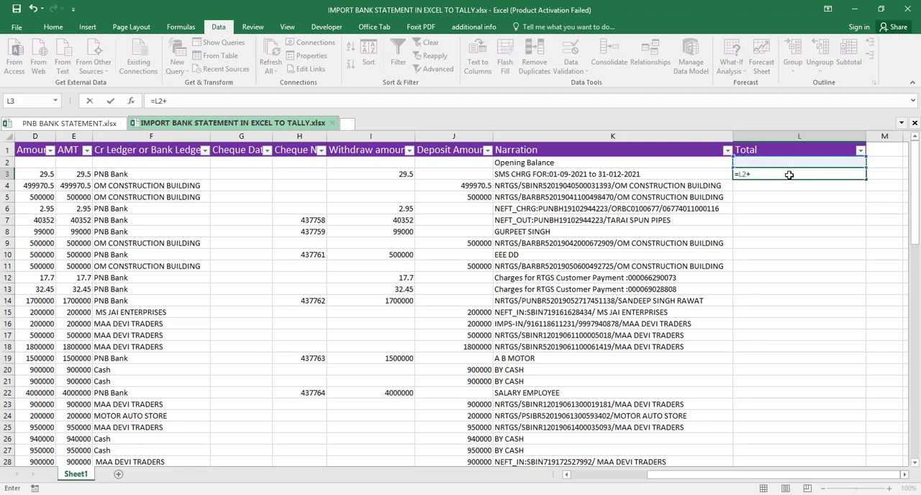
key("Left")
key("Left")
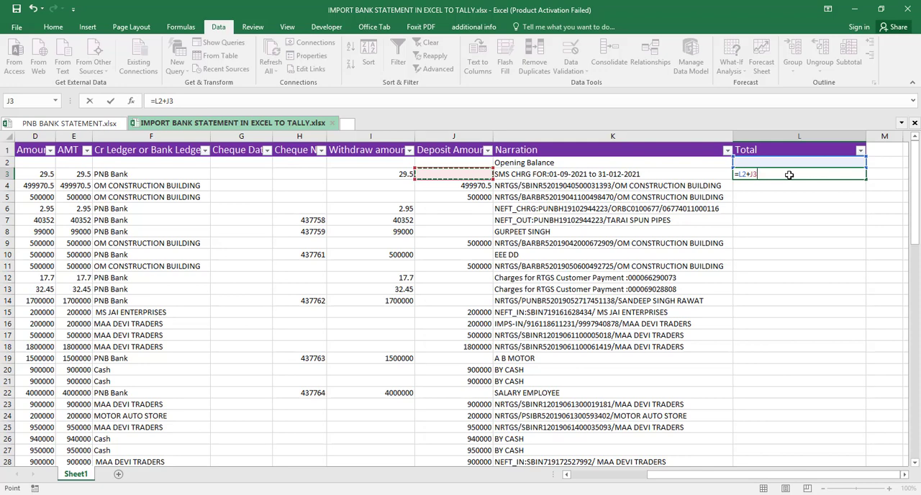
type("-")
key("Left")
key("Left")
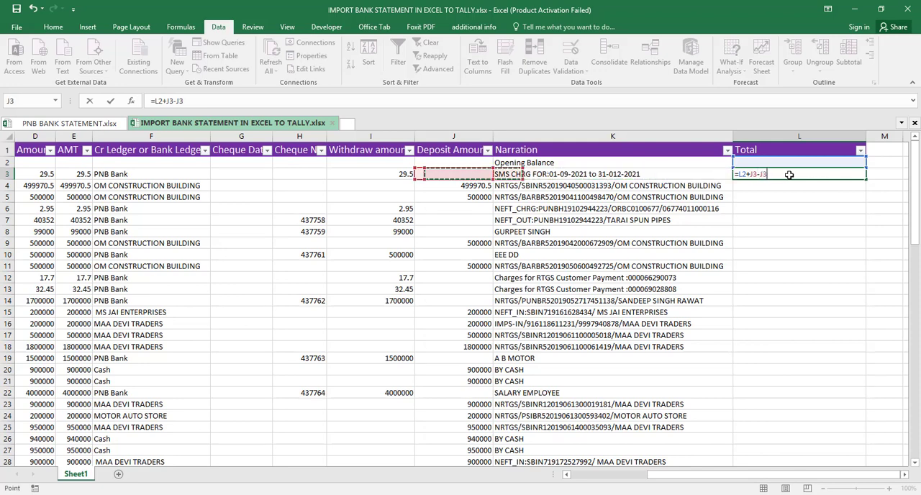
key("Left")
key("Return")
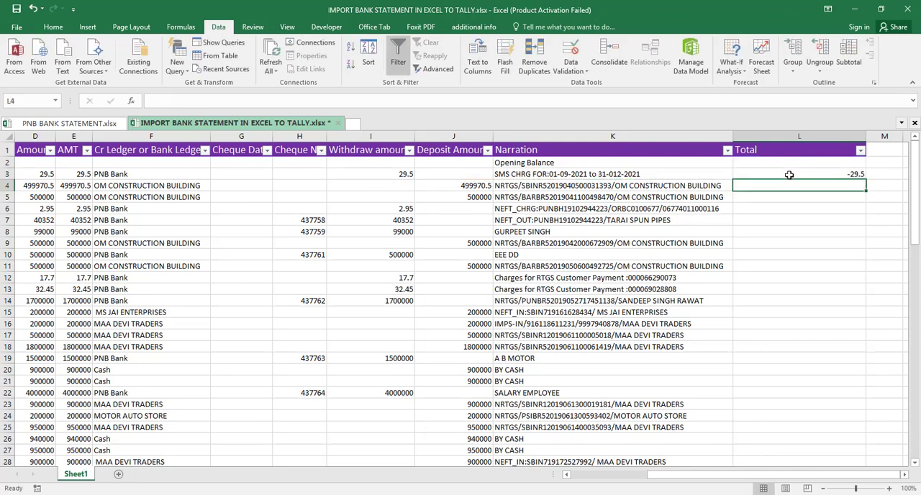
left_click(790, 175)
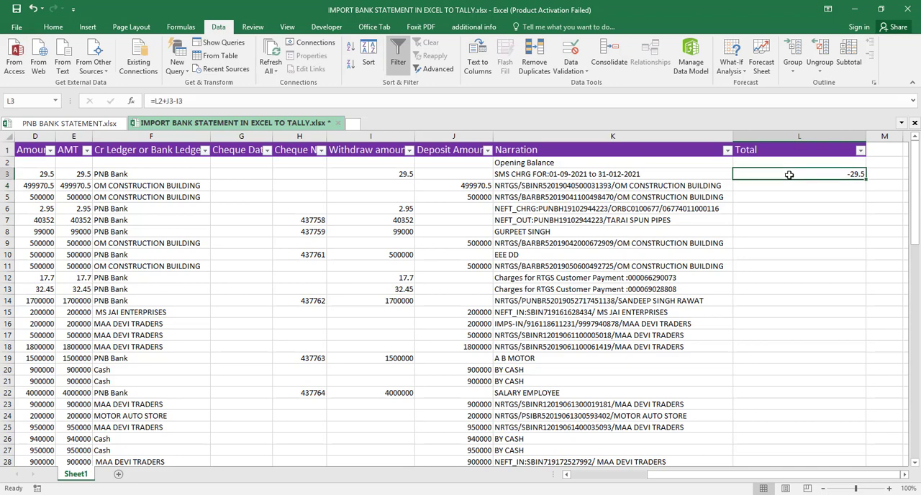
double_click(867, 180)
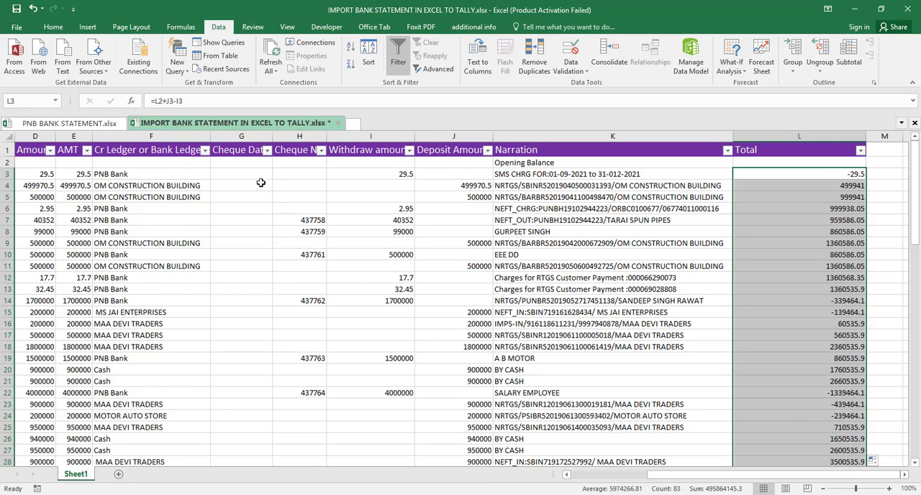
- Look up the opening balance in PNB BANK STATEMENT.xlsx and enter 400000 in L2 of the import workbook's Total column
left_click(82, 124)
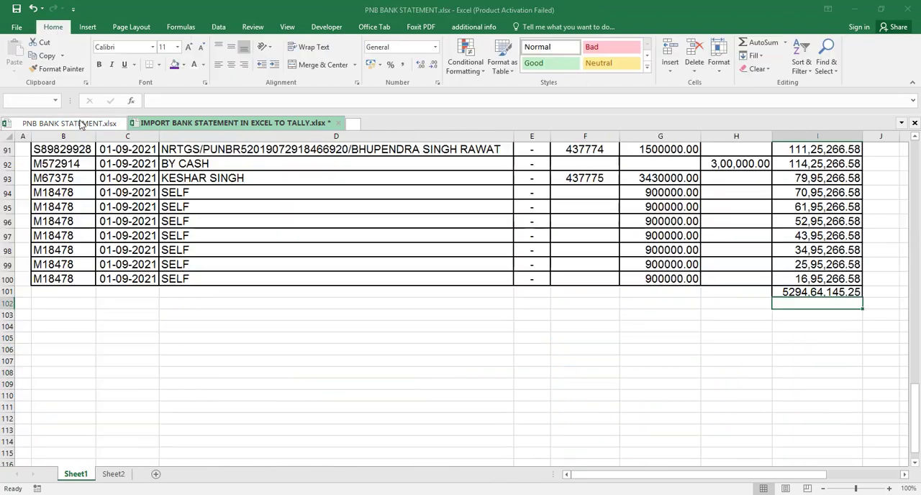
key("ctrl+Home")
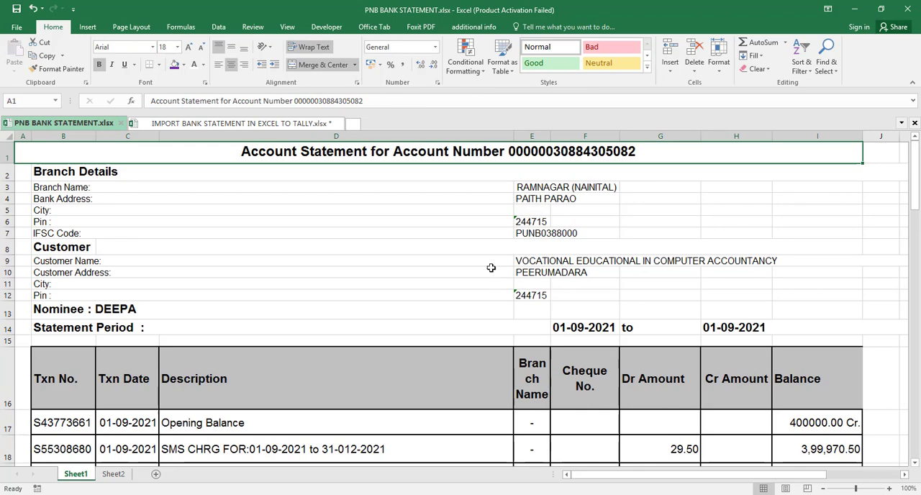
left_click(290, 124)
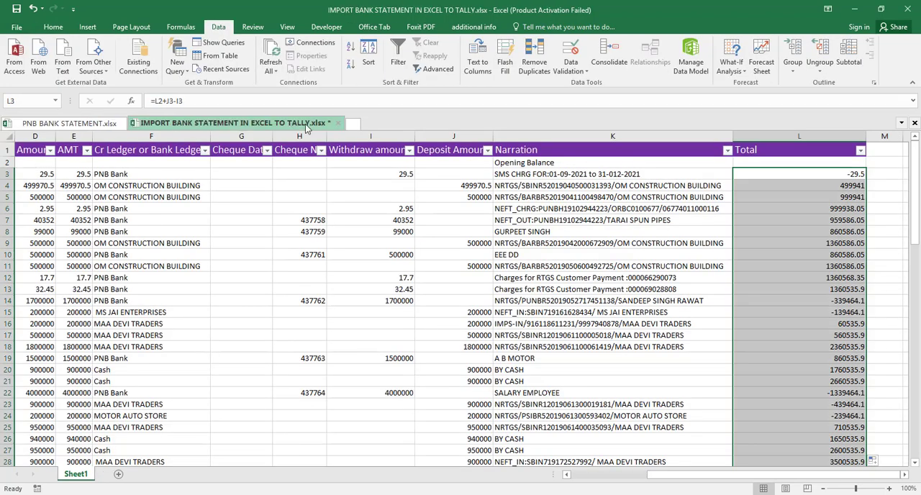
left_click(770, 164)
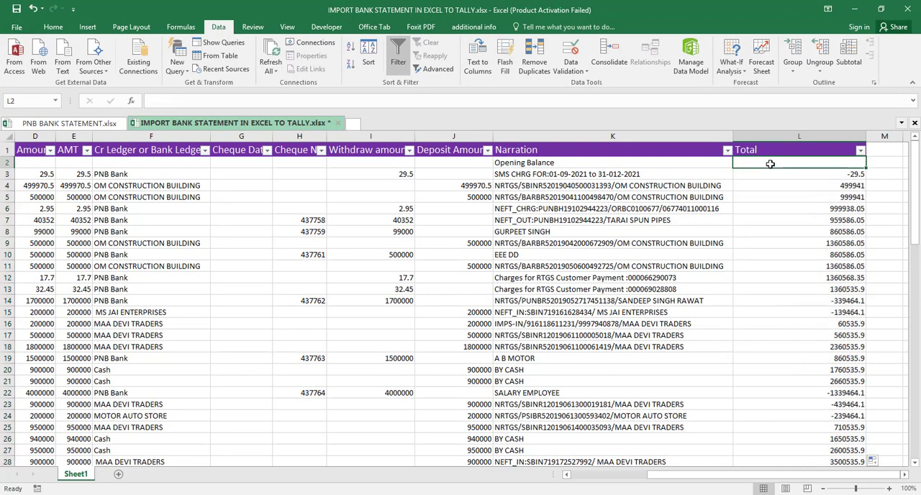
type("400000")
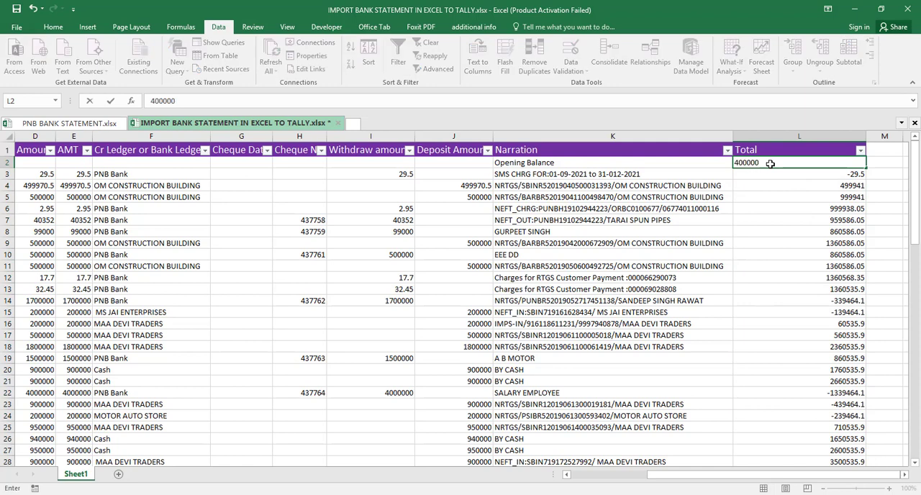
key("Return")
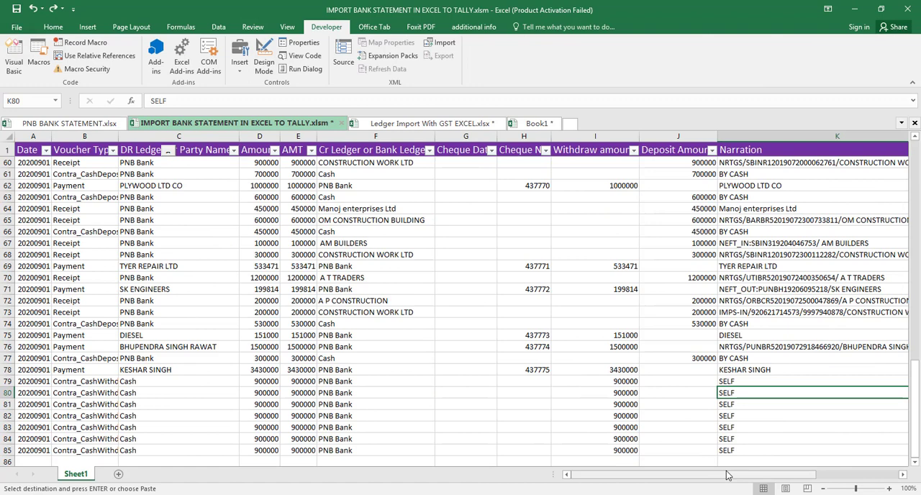
- Compare the last running balance in L85 with the closing balance in I100 of PNB BANK STATEMENT.xlsx
left_click_drag(727, 475, 870, 465)
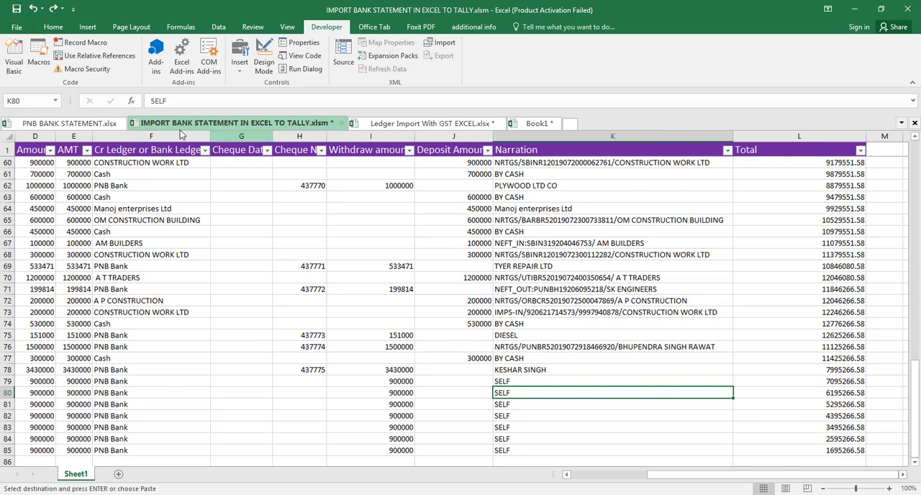
left_click(108, 124)
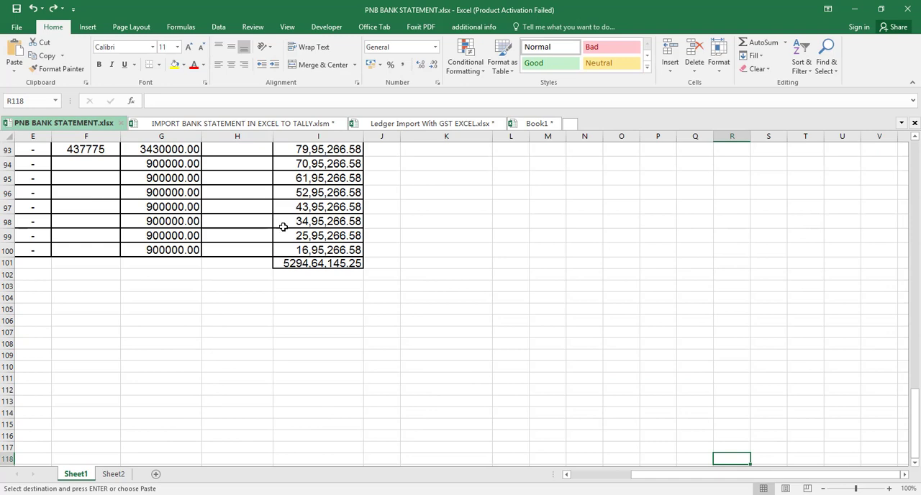
left_click(352, 249)
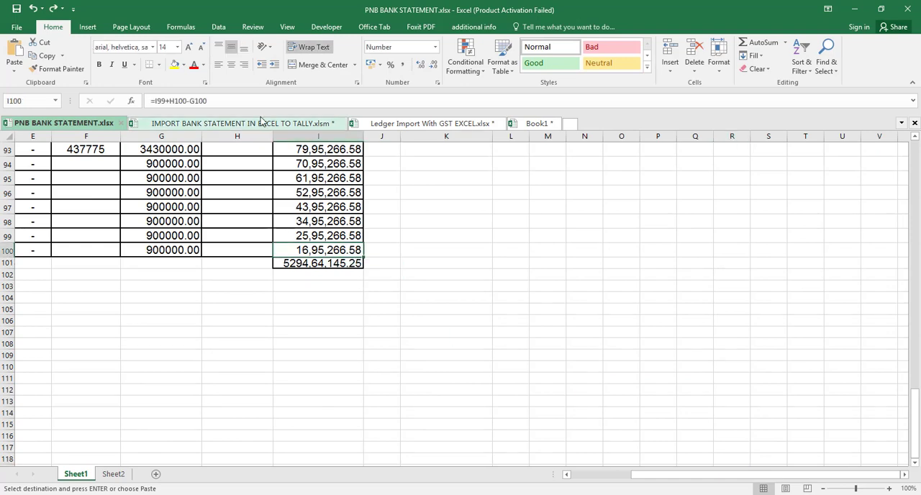
left_click(252, 124)
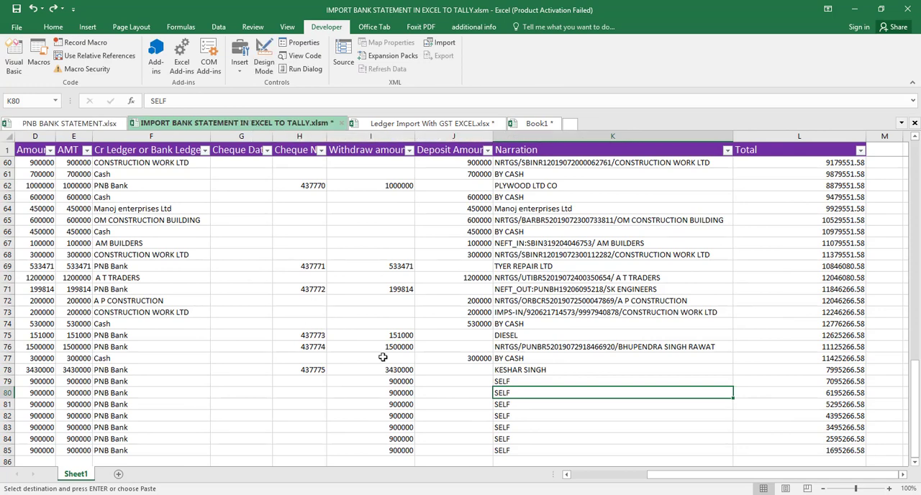
- Filter the Deposit Amount column to blanks only so just the withdrawal rows are listed
key("ctrl+Home")
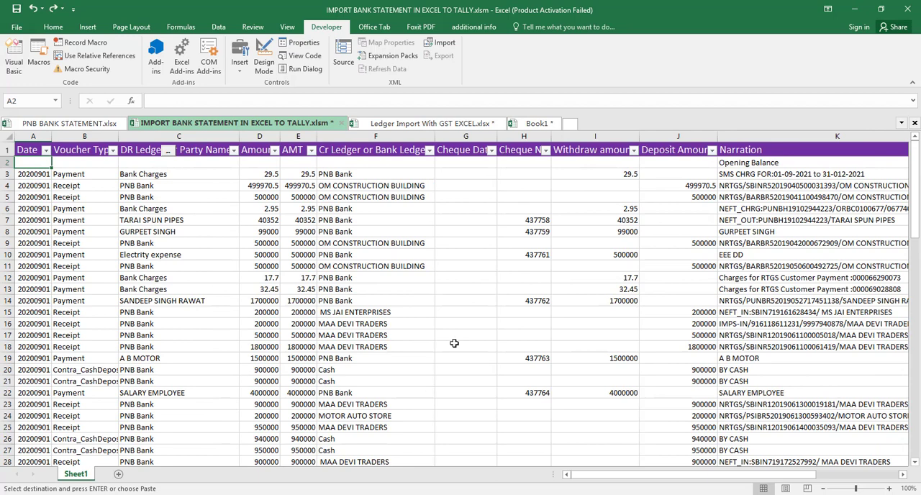
left_click(712, 150)
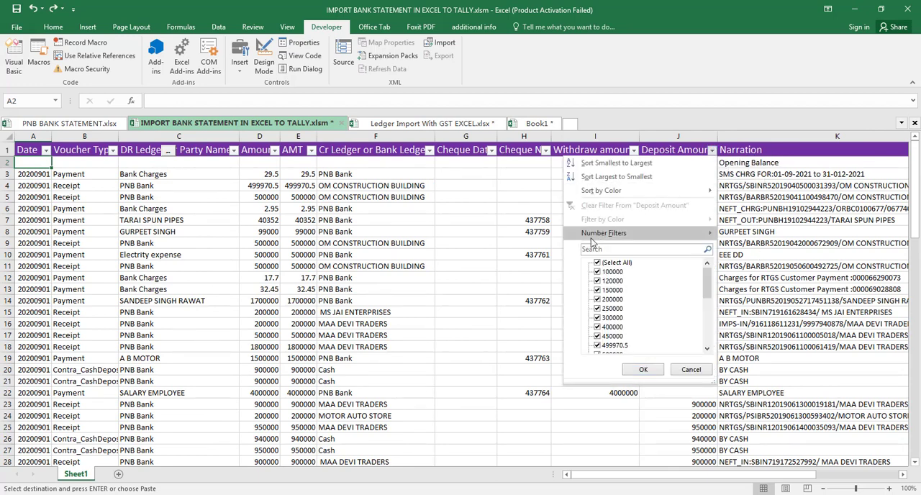
left_click(597, 264)
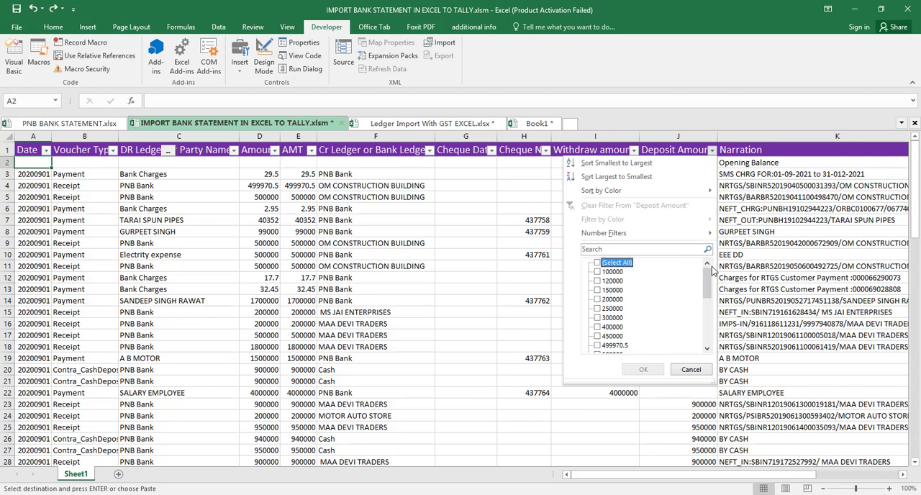
left_click_drag(708, 279, 708, 343)
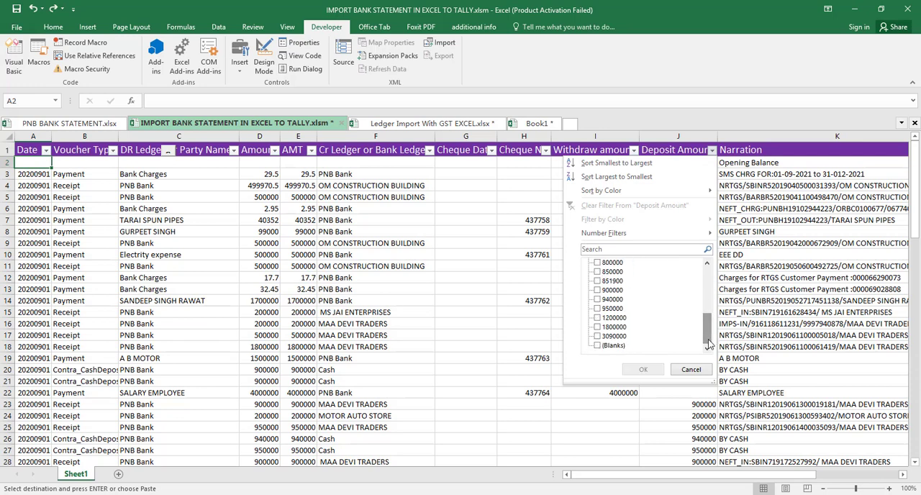
left_click(596, 345)
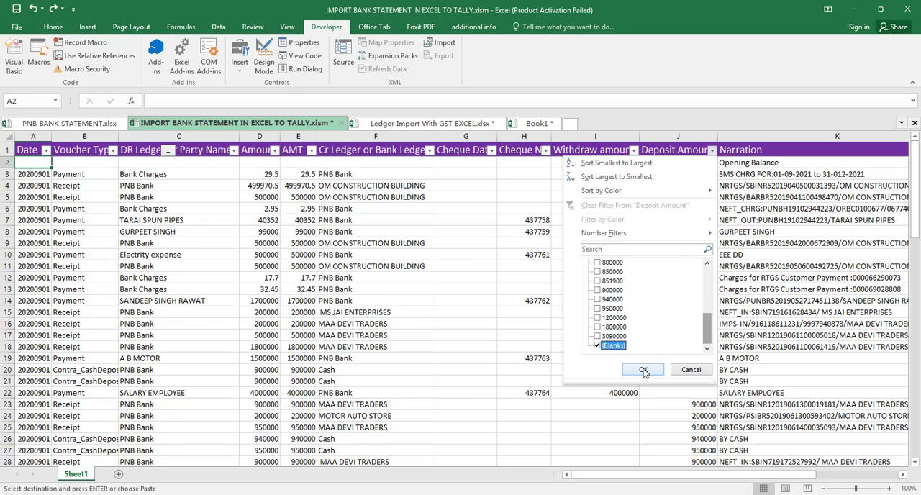
left_click(643, 369)
- Copy the filtered DR Ledger names from C3 down to C85 and paste them into Book1 starting at A1
key("ctrl+c")
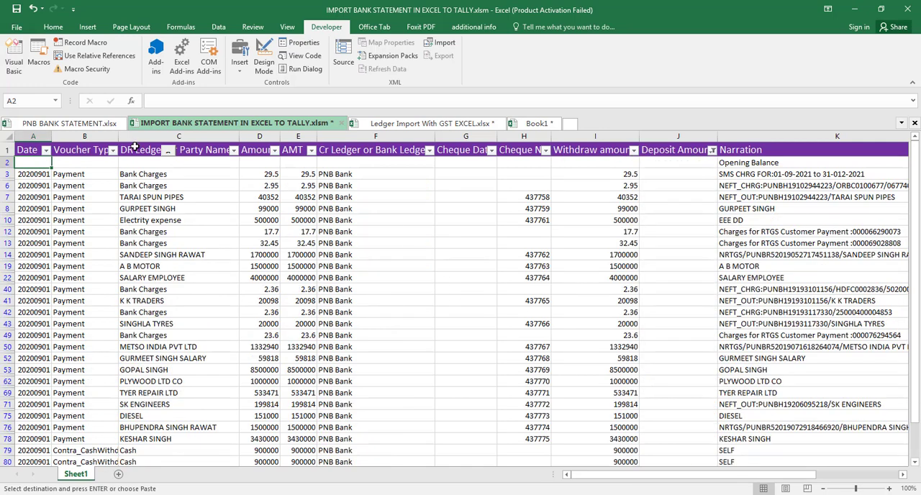
left_click(146, 173)
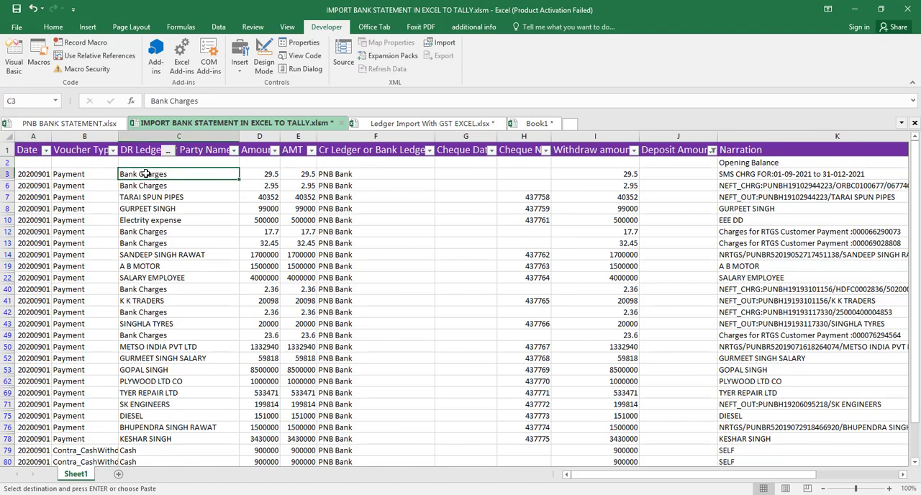
key("ctrl+shift+Down")
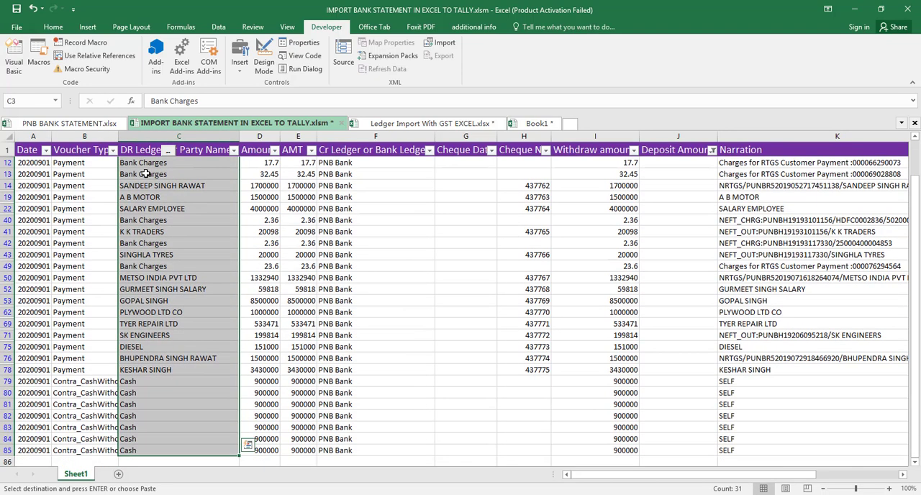
key("ctrl+c")
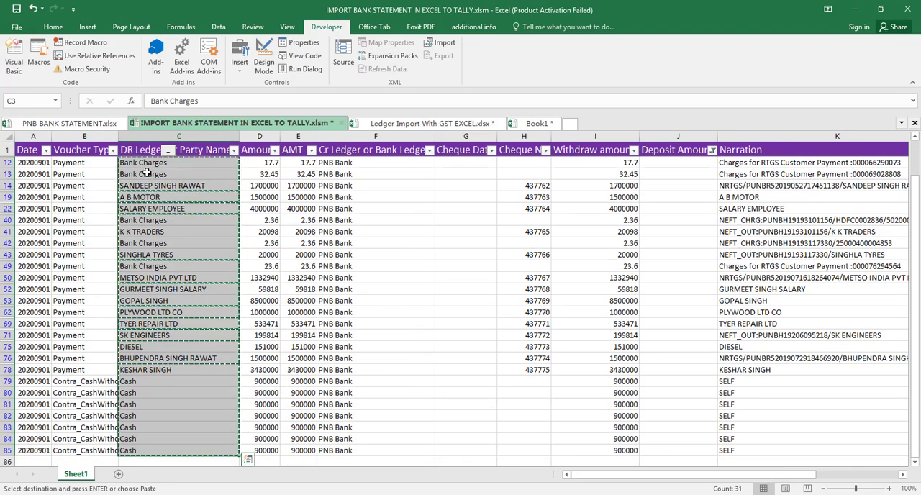
key("ctrl+n")
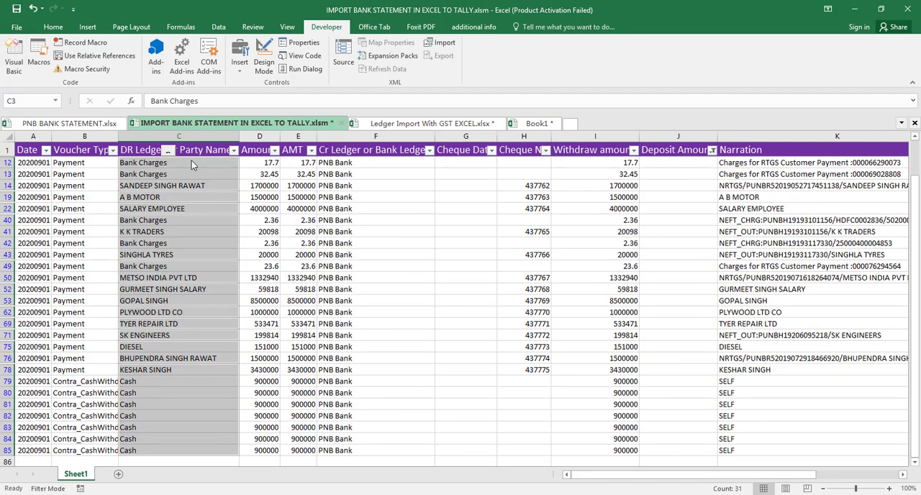
key("ctrl+c")
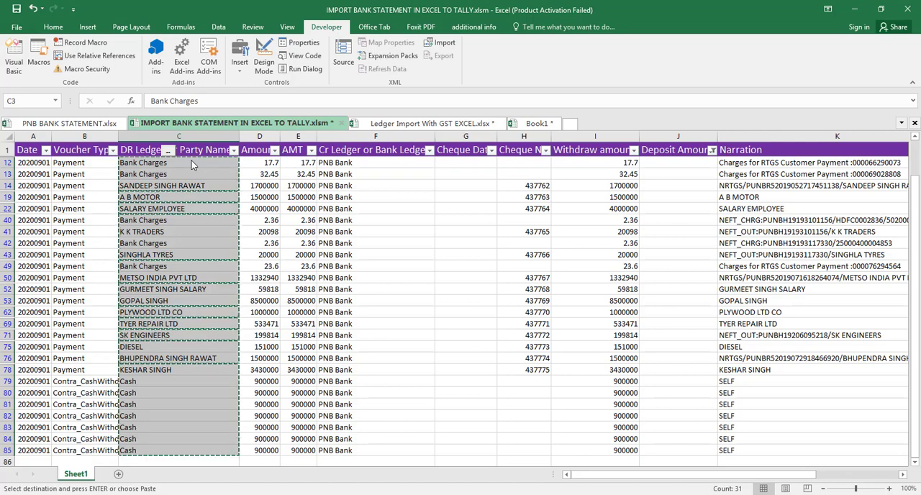
left_click(541, 124)
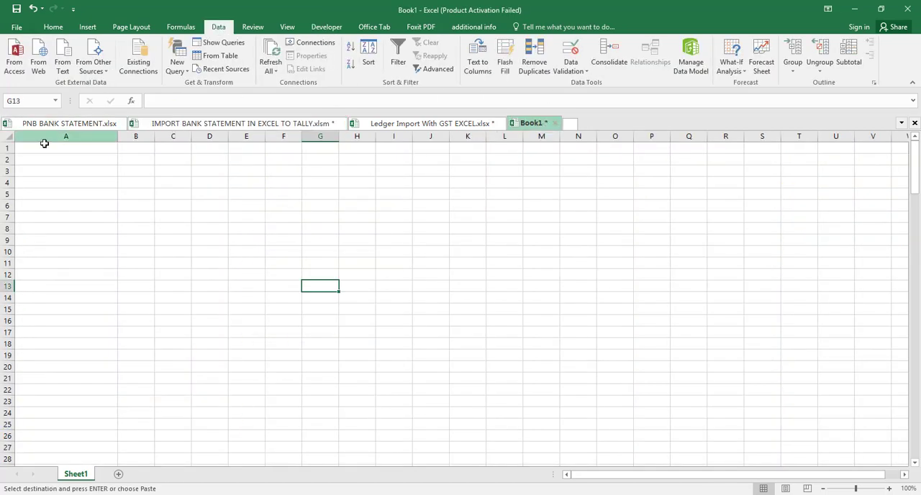
left_click(43, 146)
key("Return")
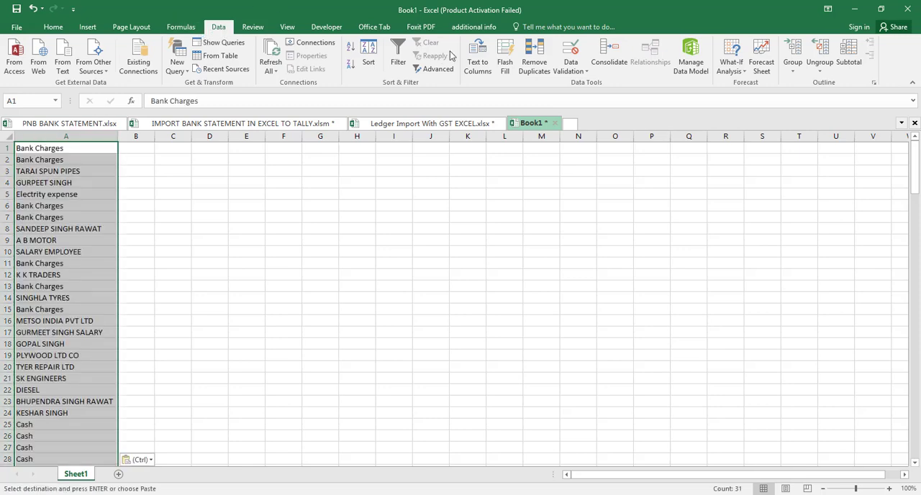
- Remove the duplicate ledger names from column A of Book1, treating the data as having no headers
left_click(538, 63)
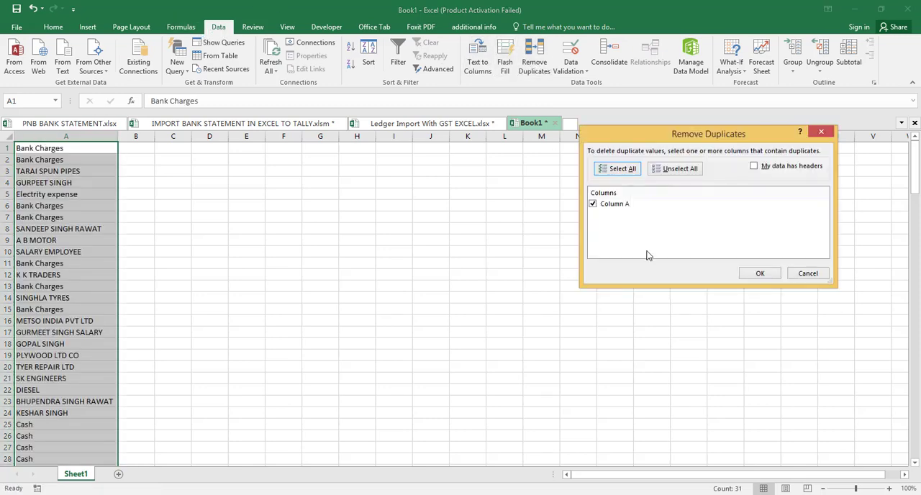
left_click(760, 274)
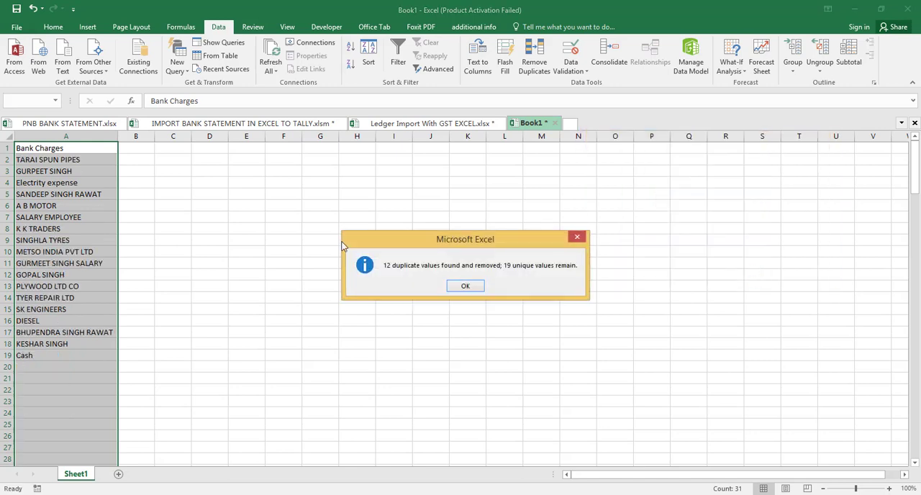
left_click(464, 285)
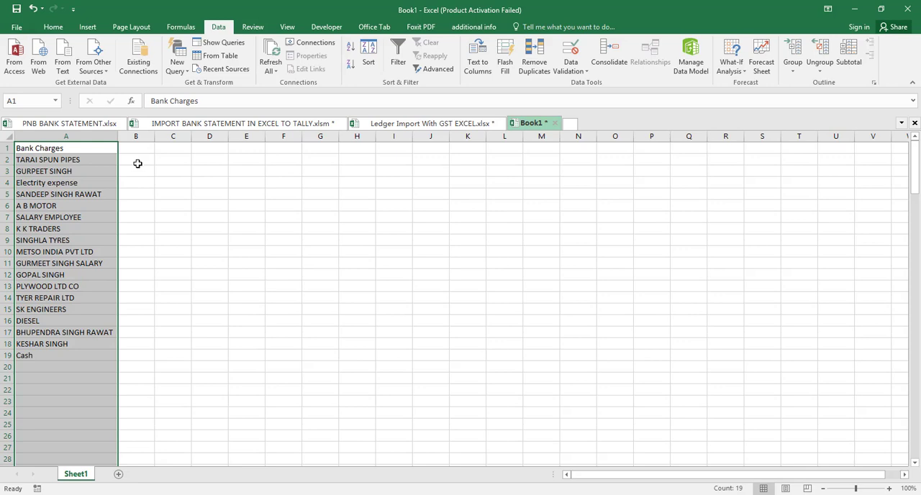
- Enter Sundry Creditor in B2 beside TARAI SPUN PIPES and copy it to B3 and B5
left_click(138, 162)
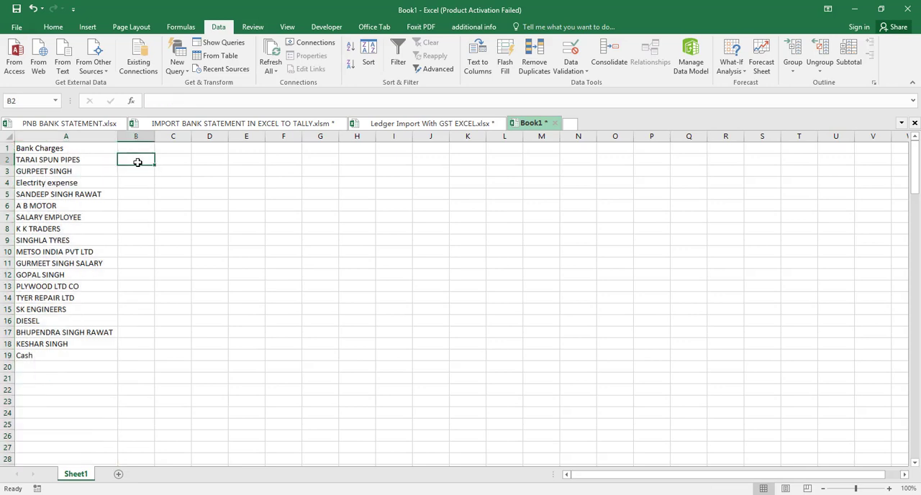
type("Sundry Creditor")
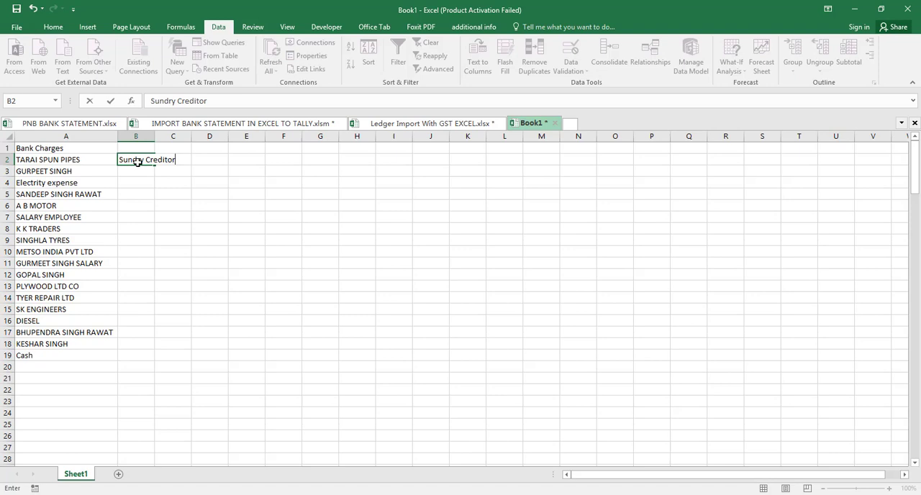
key("Return")
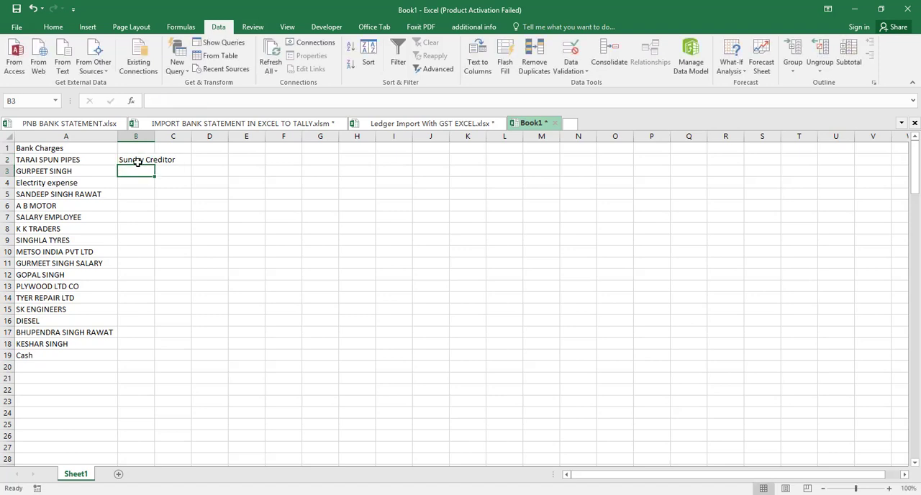
left_click(137, 163)
key("ctrl+c")
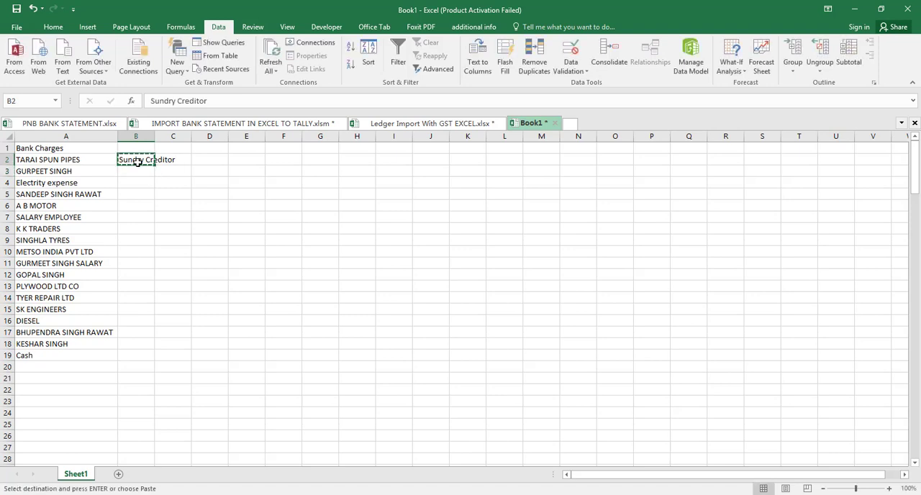
key("Down")
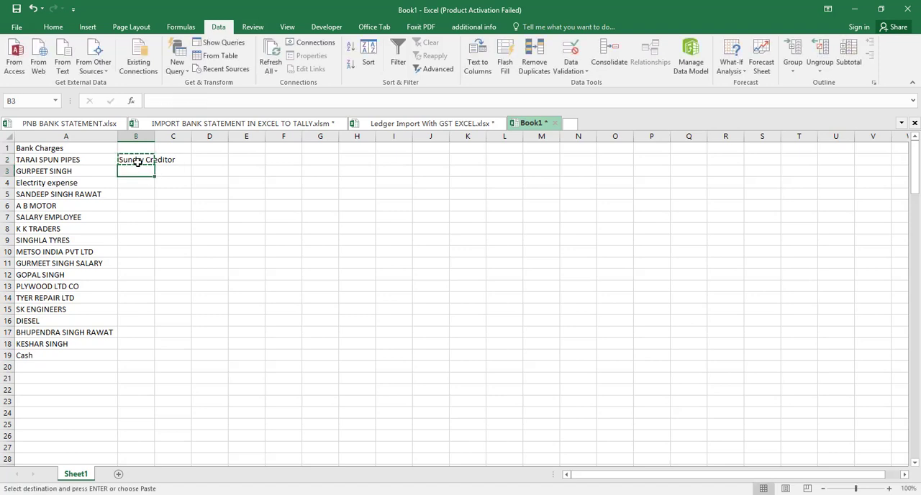
key("ctrl+v")
key("Down")
key("Down")
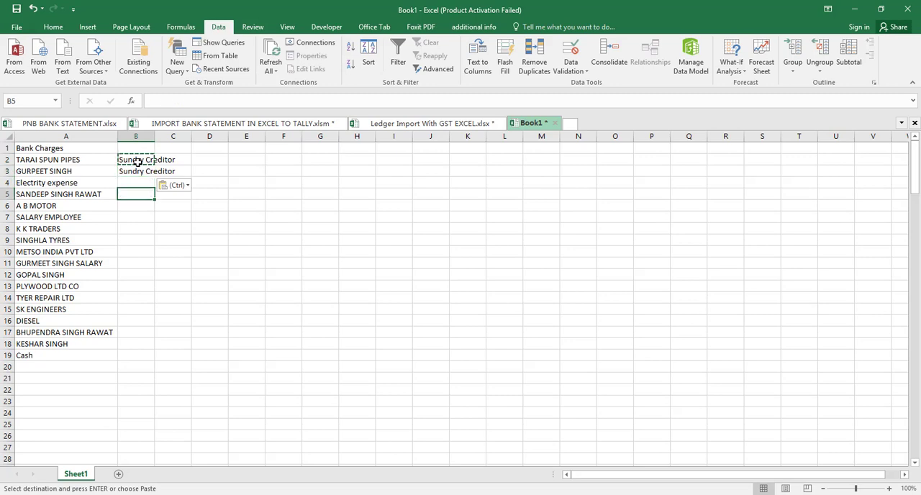
key("ctrl+v")
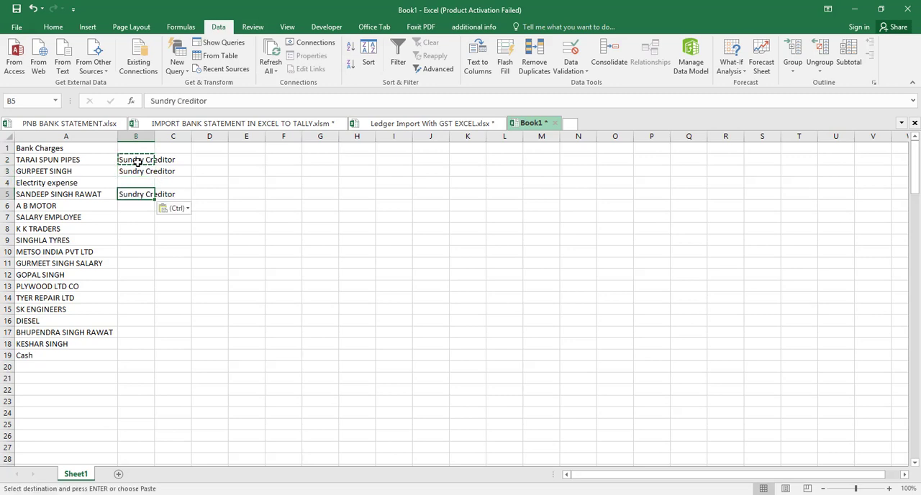
- Paste Sundry Creditor beside the ledgers from K K TRADERS to SK ENGINEERS, in B8:B15
key("Down")
key("Down")
key("Down")
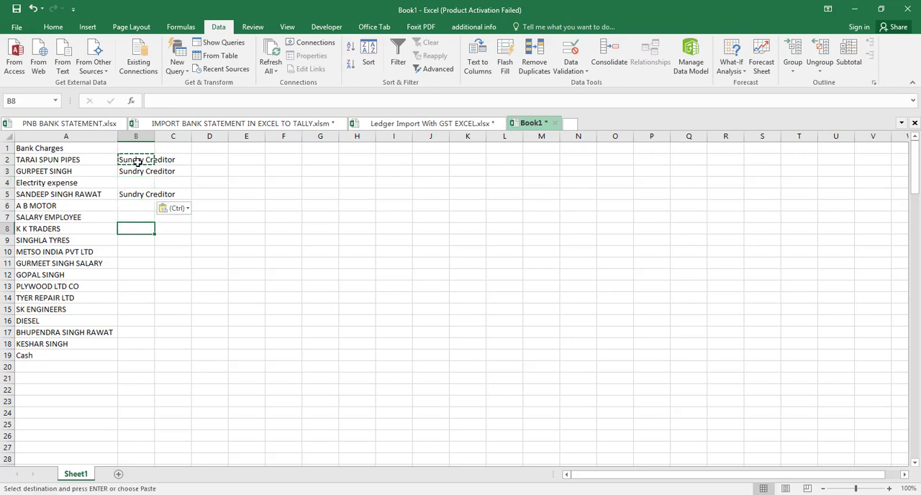
key("ctrl+v")
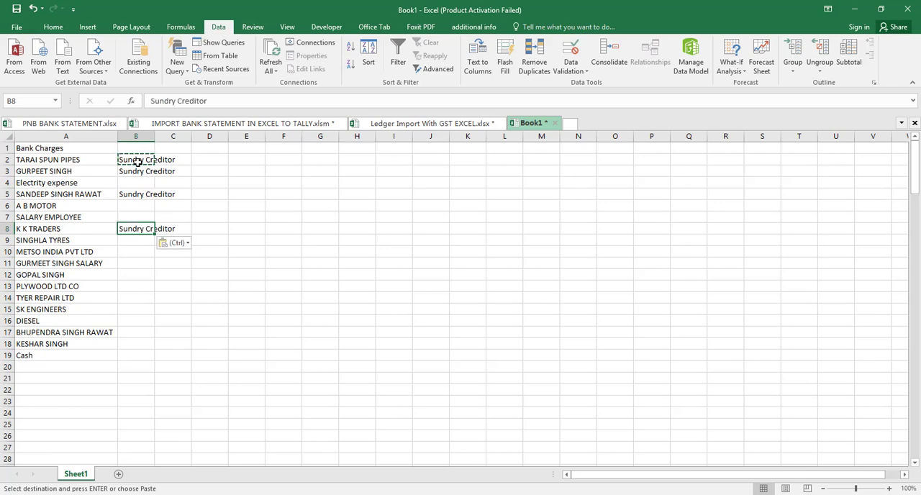
key("shift+Down")
key("shift+Down")
key("shift+Down")
key("shift+Down")
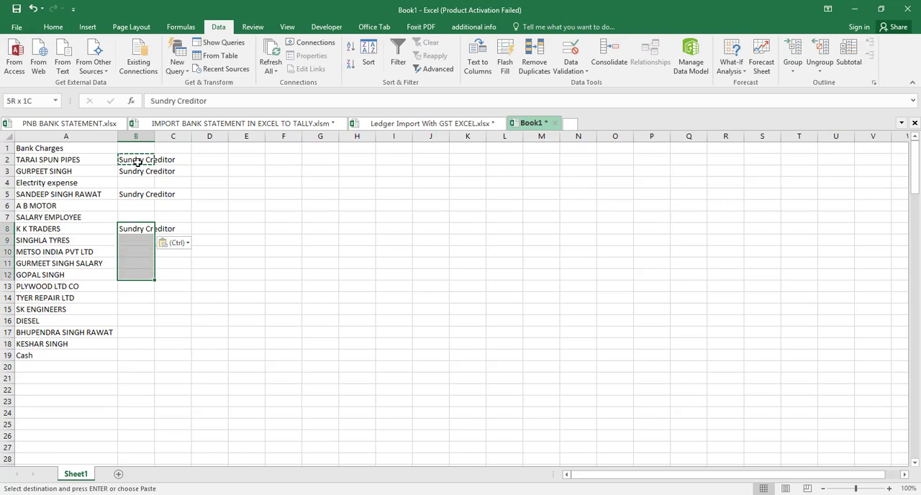
key("shift+Down")
key("shift+Down")
key("shift+Down")
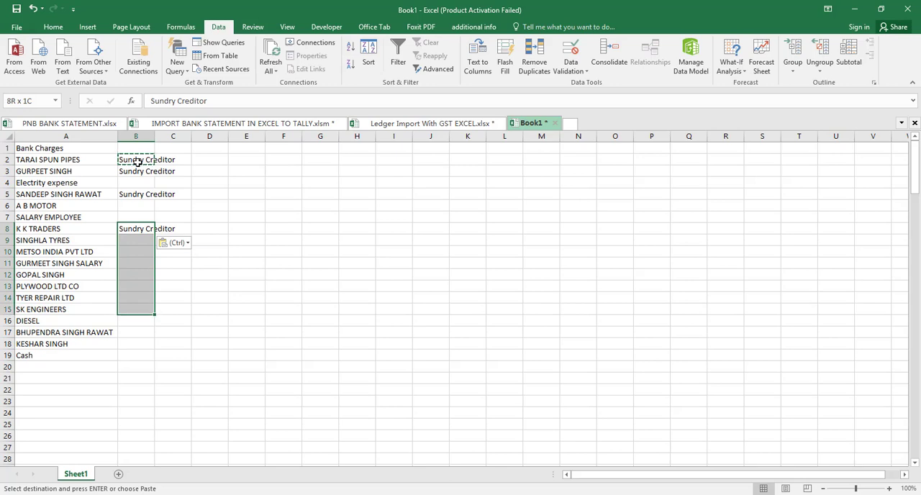
key("ctrl+v")
- Paste Sundry Creditor into B17:B18 for the two ledgers below DIESEL
key("Down")
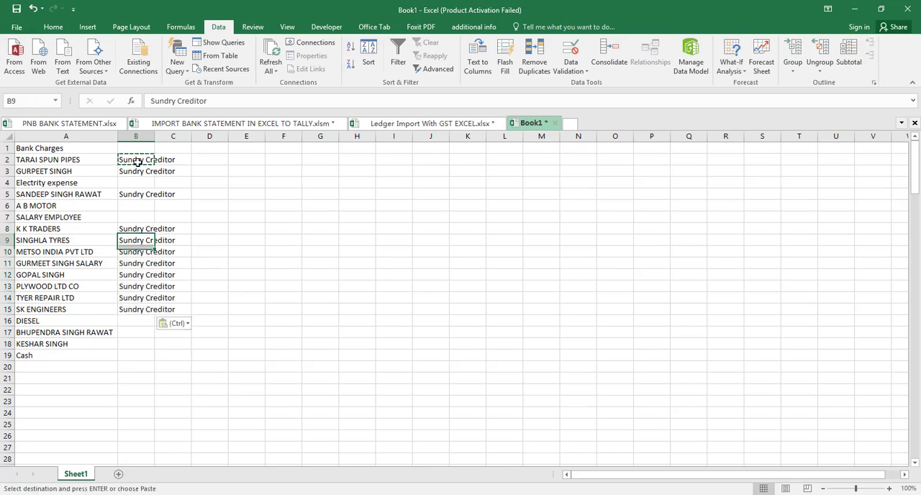
key("Down")
key("Down")
key("Down")
key("Down")
key("Down")
key("Down")
key("Down")
key("Down")
key("shift+Down")
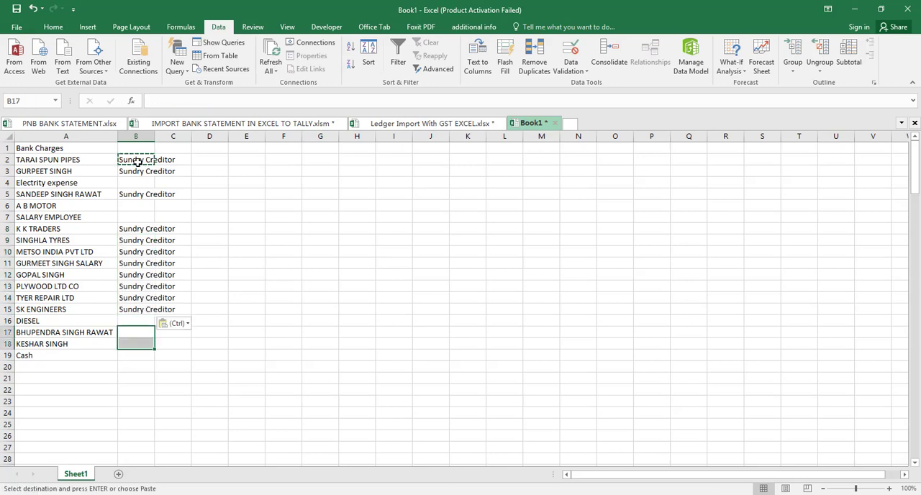
key("ctrl+v")
- Enter Cashin Hand in B19 beside Cash and Indirect Expense in B16 beside DIESEL
key("Down")
key("Down")
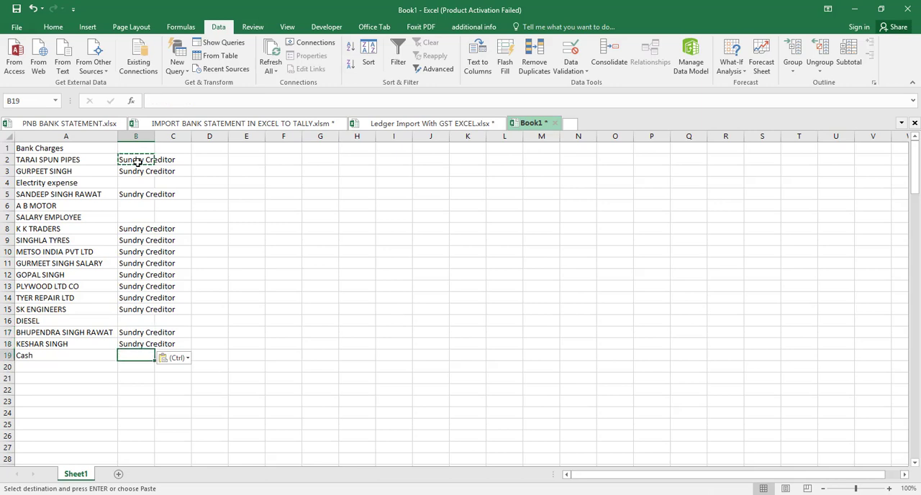
type("Cashin Hand")
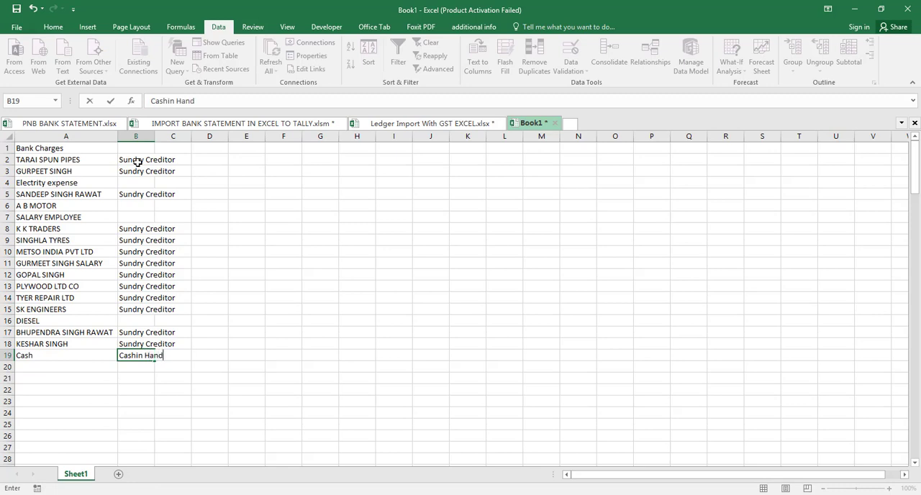
key("Up")
key("Up")
key("Up")
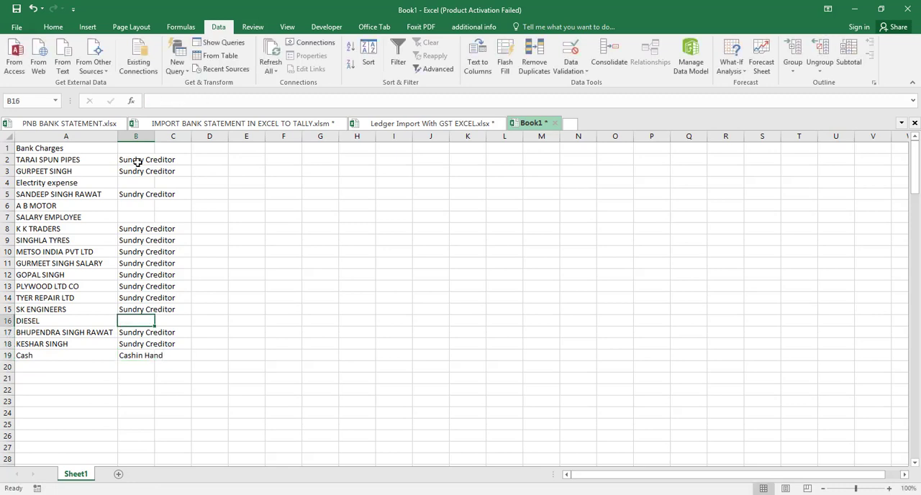
type("Indirect Expense")
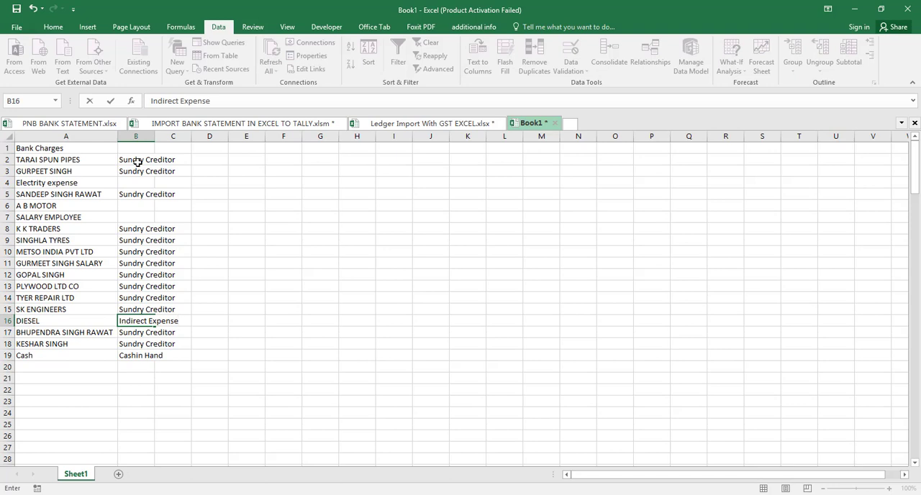
key("Return")
- Fill Sundry Creditor from B5 down to B6 for A B MOTOR
key("Up")
key("Up")
key("Up")
key("Up")
key("Up")
key("Up")
key("Up")
key("Up")
key("Up")
key("Up")
key("Up")
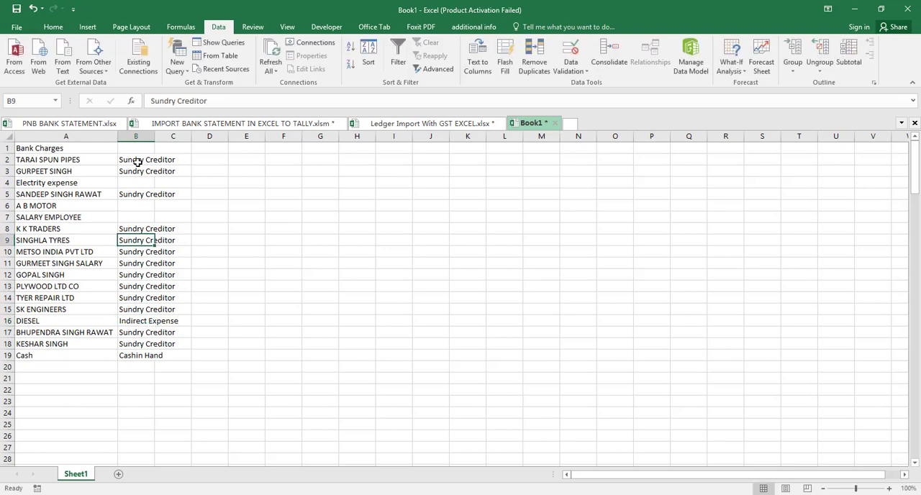
key("Up")
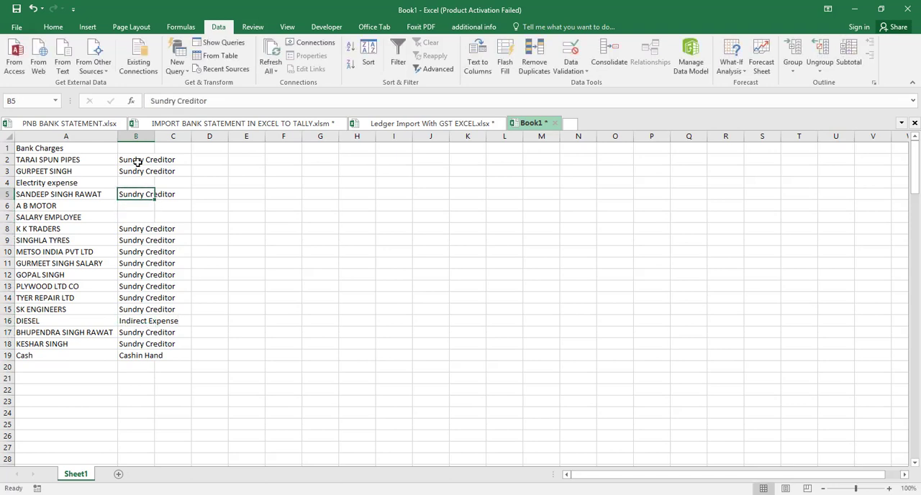
key("shift+Down")
key("ctrl+d")
key("Down")
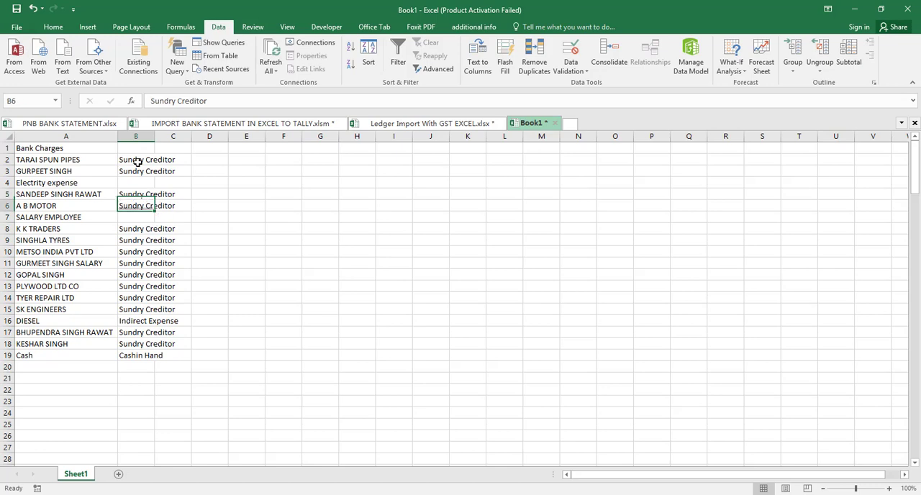
- Copy Indirect Expense from the DIESEL row to B7 for SALARY EMPLOYEE
key("Down")
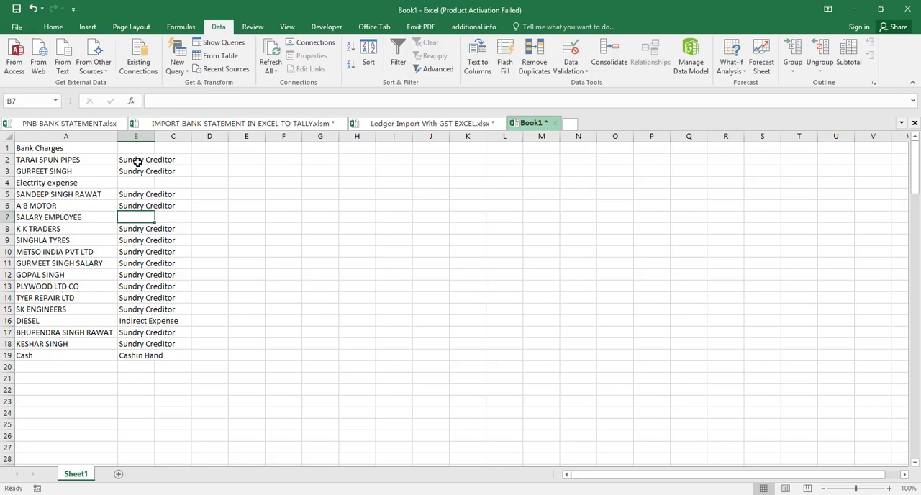
key("Down")
key("Down")
key("Down")
key("Down")
key("Down")
key("Down")
key("Down")
key("Down")
key("Down")
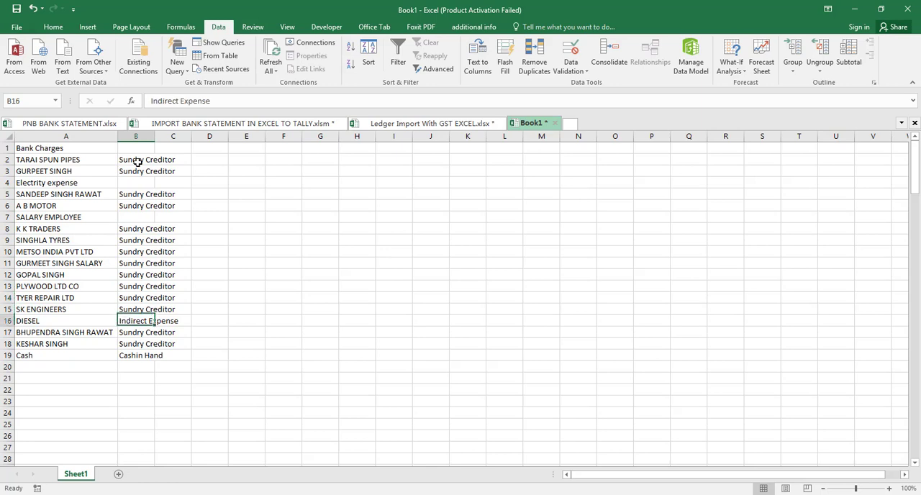
key("ctrl+c")
key("Up")
key("Up")
key("Up")
key("Up")
key("Up")
key("Up")
key("Up")
key("Up")
key("Up")
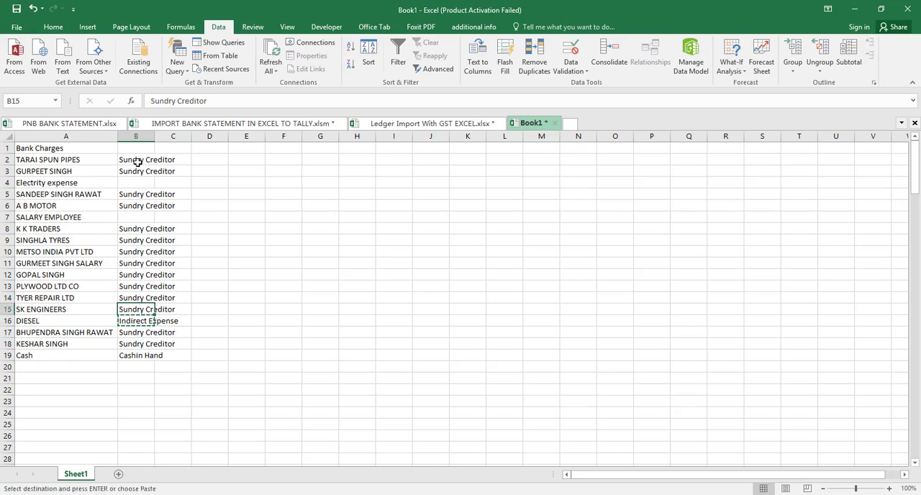
key("ctrl+v")
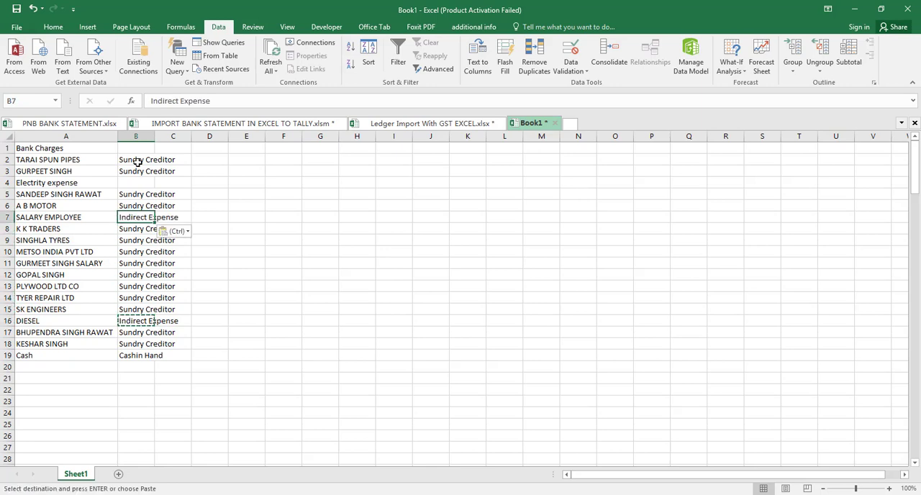
- Paste the copied Indirect Expense group into B4 for Electrity expense and B1 for Bank Charges
key("Up")
key("Up")
key("Up")
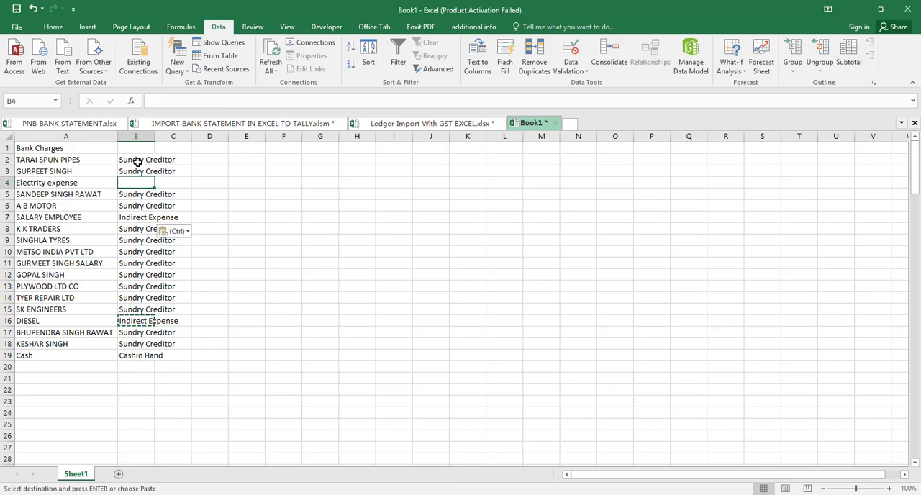
key("ctrl+v")
key("Up")
key("Up")
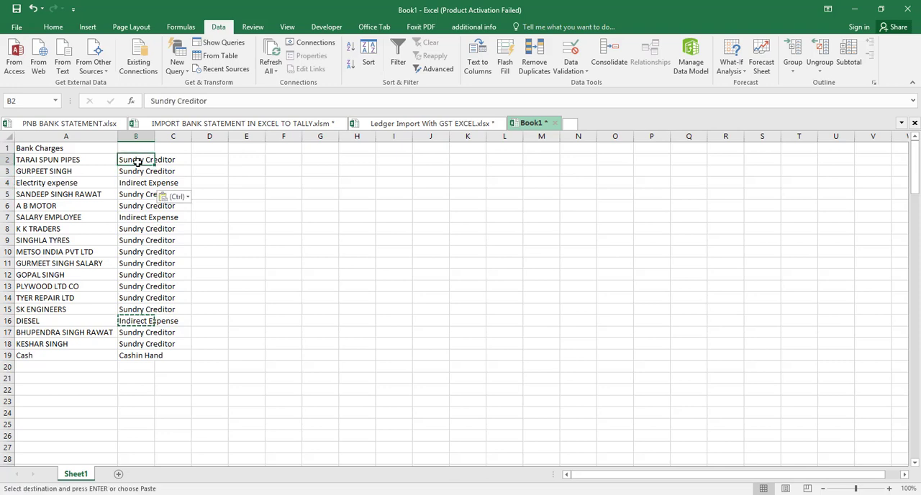
key("Up")
key("ctrl+v")
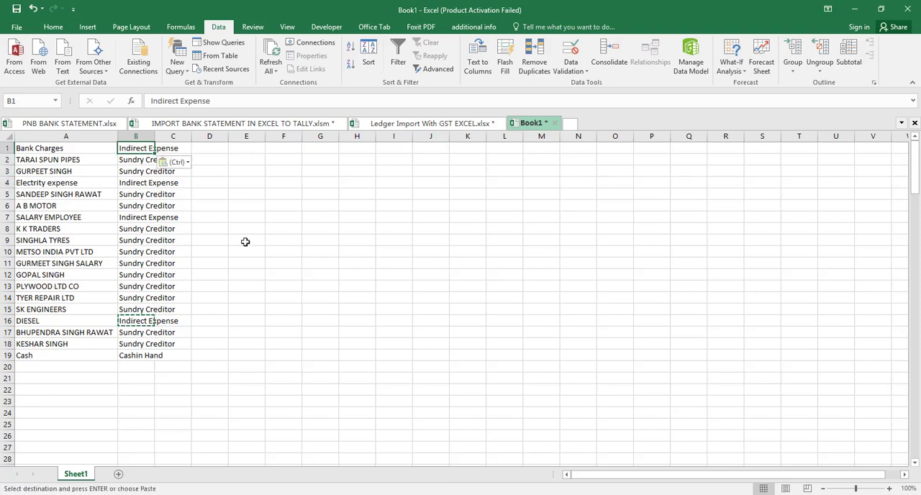
- Copy the full ledger list with its account groups, range A1:C19, from Book1
left_click(34, 148)
key("shift+Right")
key("shift+Right")
key("shift+Down")
key("shift+Down")
key("shift+Down")
key("shift+Down")
key("shift+Down")
key("shift+Down")
key("shift+Down")
key("shift+Down")
key("shift+Down")
key("shift+Down")
key("shift+Down")
key("shift+Down")
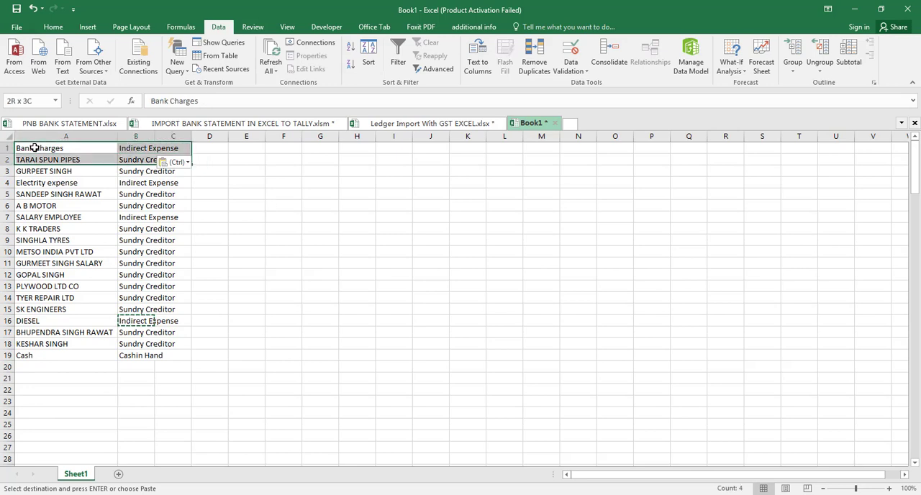
key("shift+Down")
key("shift+Down")
key("shift+Down")
key("shift+Down")
key("shift+Down")
key("shift+Down")
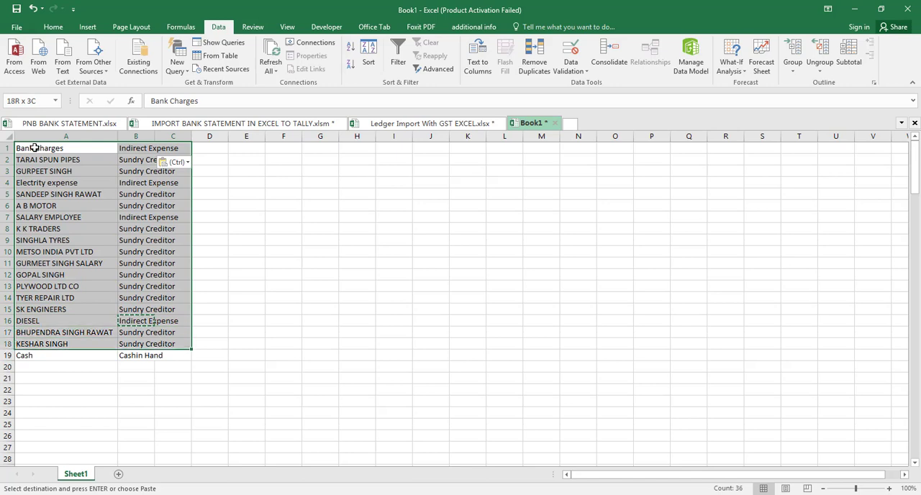
key("ctrl+c")
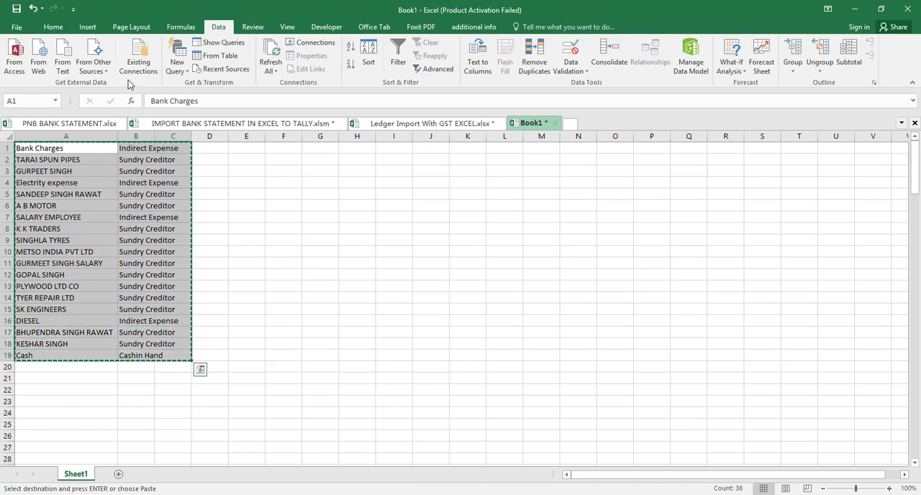
- Paste the ledger list as values only from B7 in the Ledger Import With GST EXCEL workbook
left_click(429, 124)
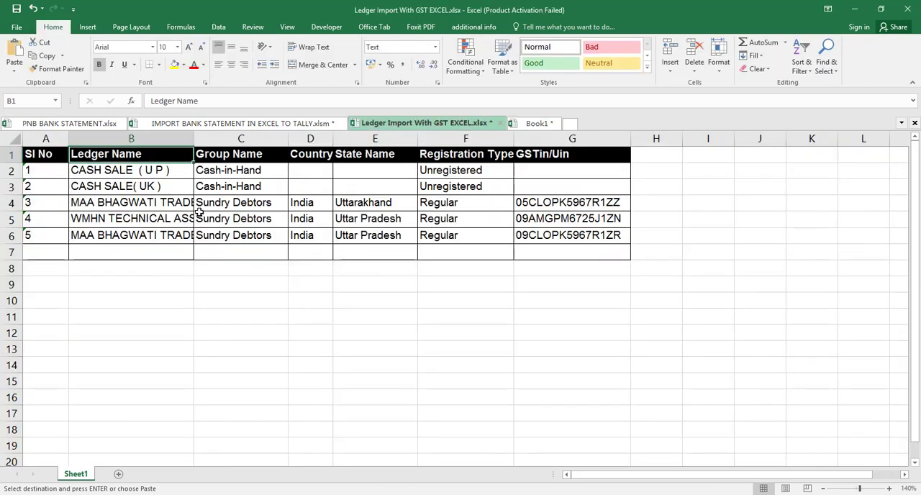
left_click(83, 257)
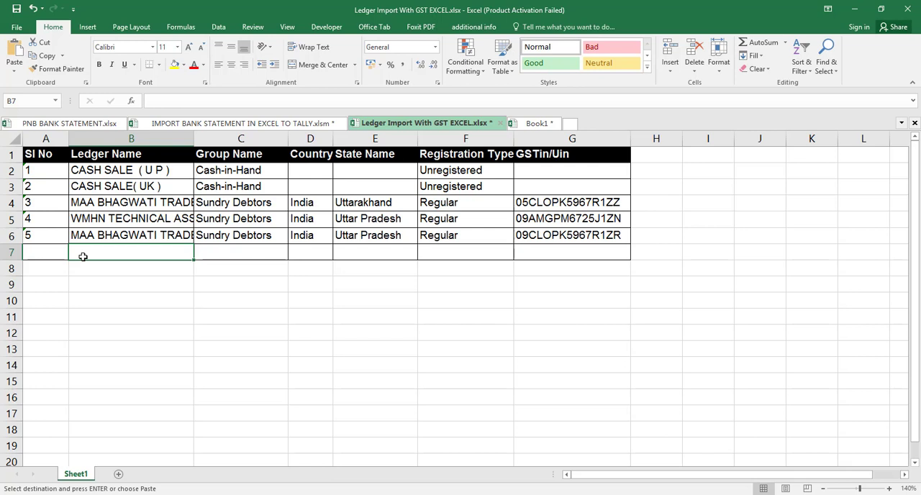
key("ctrl+alt+v")
key("v")
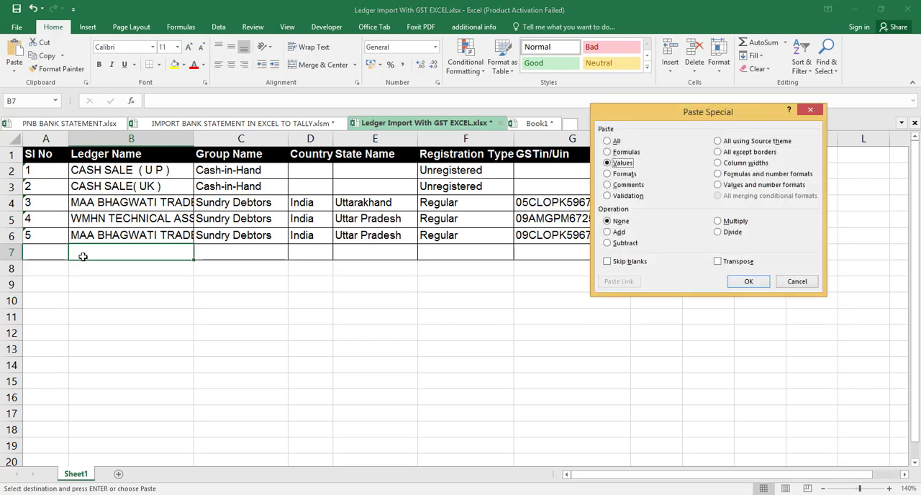
key("Return")
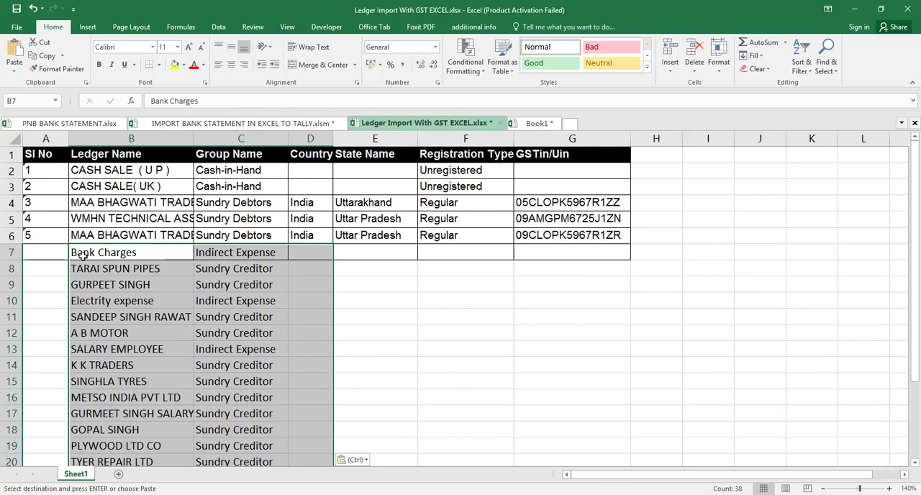
left_click(154, 266)
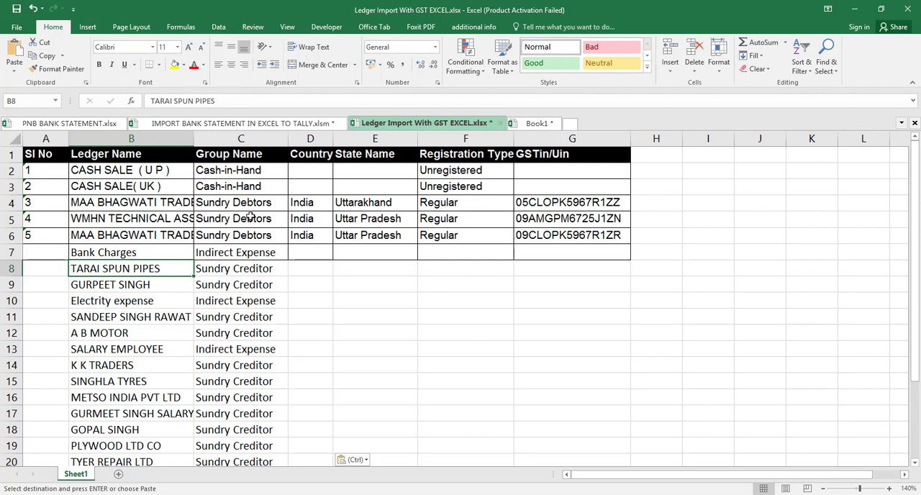
- Copy the Cash-in-Hand group name from C2 to C25 beside the Cash ledger
left_click(256, 177)
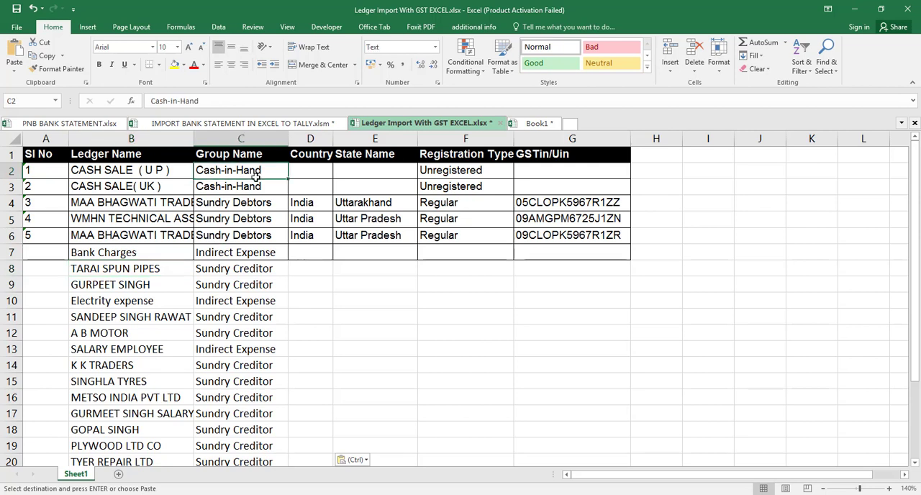
key("ctrl+c")
key("Down")
key("Down")
key("Down")
key("Down")
key("Down")
key("Down")
key("Down")
key("Down")
key("Down")
key("Down")
key("Down")
key("Down")
key("Down")
key("Down")
key("Down")
key("Down")
key("Down")
key("Down")
key("Down")
key("Down")
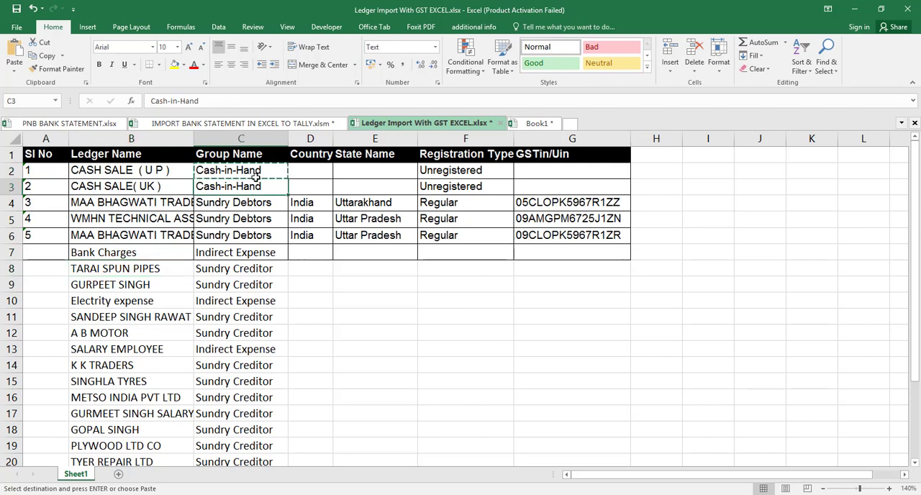
key("Up")
key("Up")
key("Up")
key("Up")
key("Up")
key("Up")
key("Up")
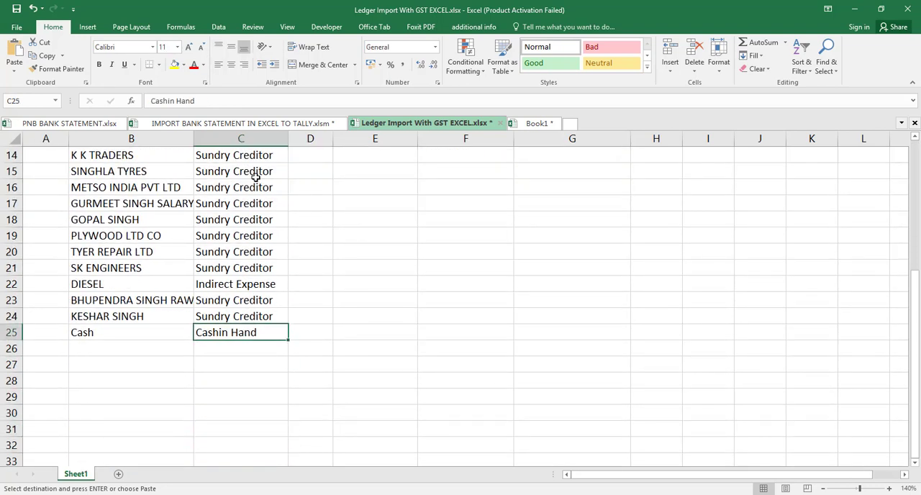
key("ctrl+v")
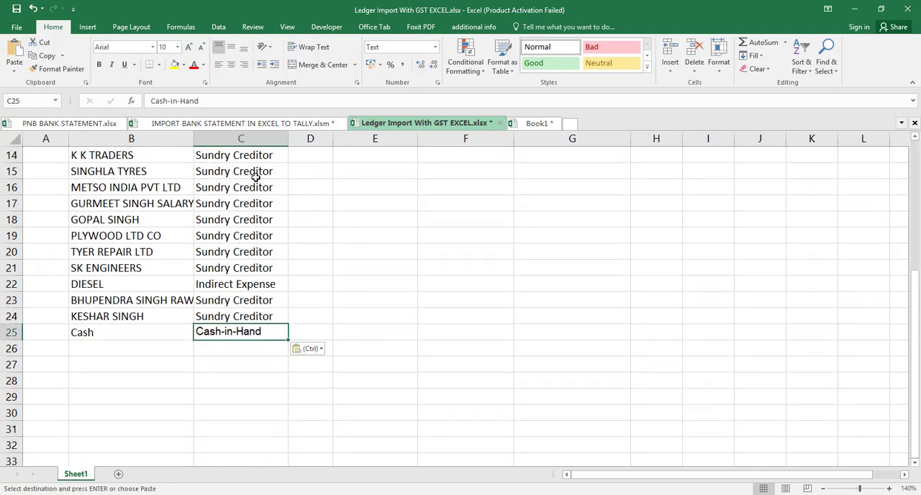
- Review the ledger names and groups, ending at the first empty Ledger Name cell below Cash, B26
key("Up")
key("Up")
key("Up")
key("Up")
key("Up")
key("Up")
key("Up")
key("Up")
key("Up")
key("Up")
key("Up")
key("Up")
key("Up")
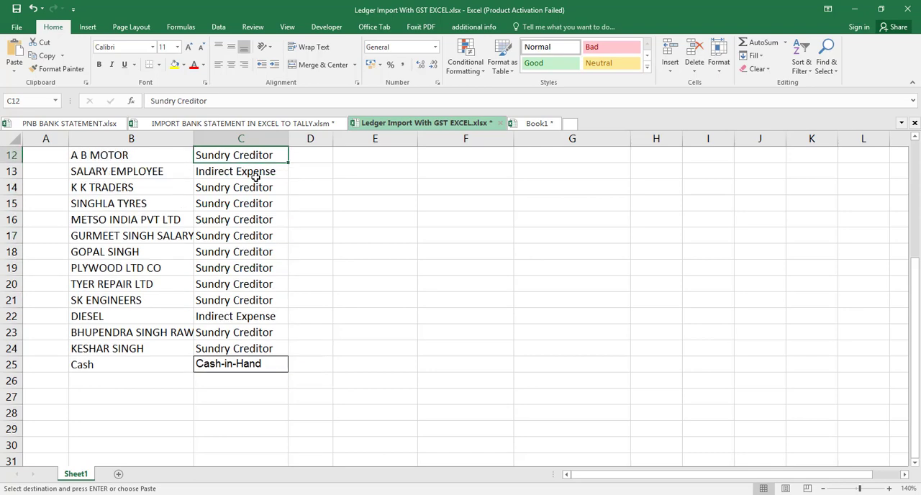
key("Up")
key("Up")
key("Up")
key("Up")
key("Up")
key("Up")
key("Up")
key("Up")
key("Up")
key("Up")
key("Up")
key("Down")
key("Down")
key("Down")
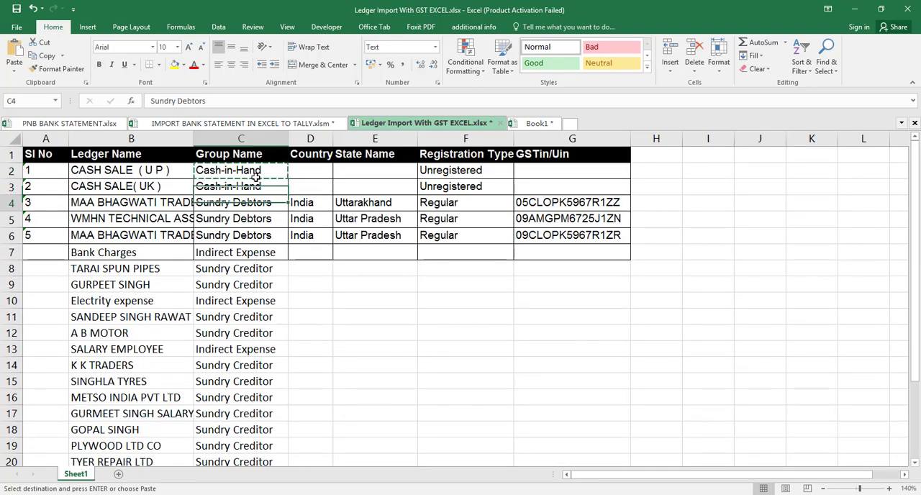
key("Down")
key("Down")
key("Down")
key("Down")
key("Down")
key("Down")
key("Down")
key("Down")
key("Down")
key("Down")
key("Down")
key("Down")
key("Down")
key("Down")
key("Down")
key("Down")
key("Down")
key("Down")
key("Down")
key("Down")
key("Left")
key("Up")
key("Up")
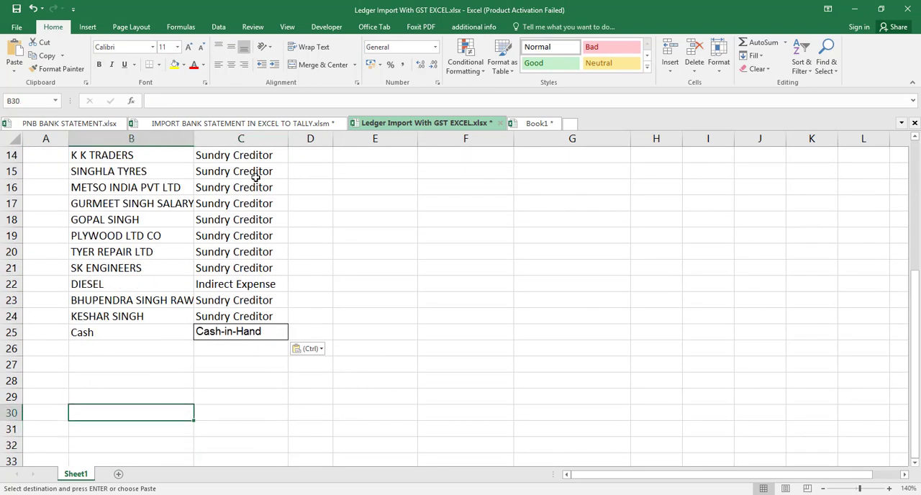
key("Up")
key("Up")
key("Up")
key("Up")
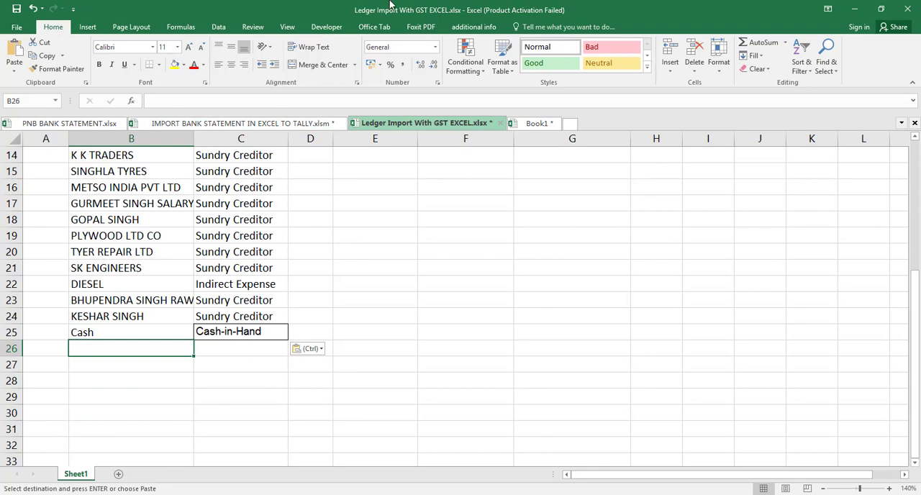
- In the IMPORT BANK STATEMENT IN EXCEL TO TALLY workbook, clear the Deposit Amount filter and filter Withdraw amount to blanks only
left_click(214, 125)
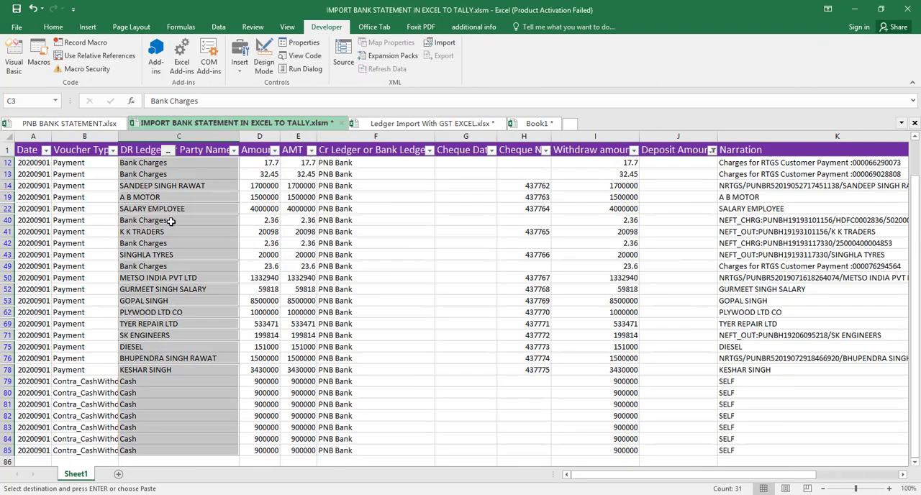
left_click(711, 150)
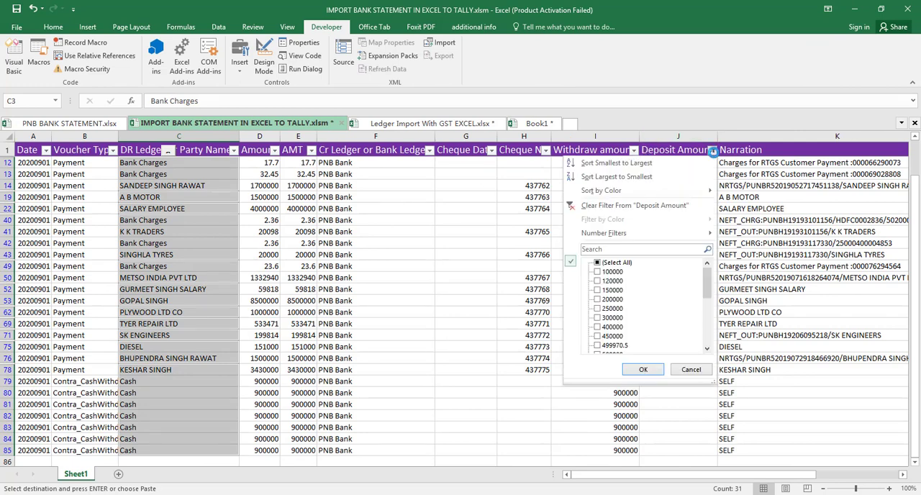
left_click(631, 206)
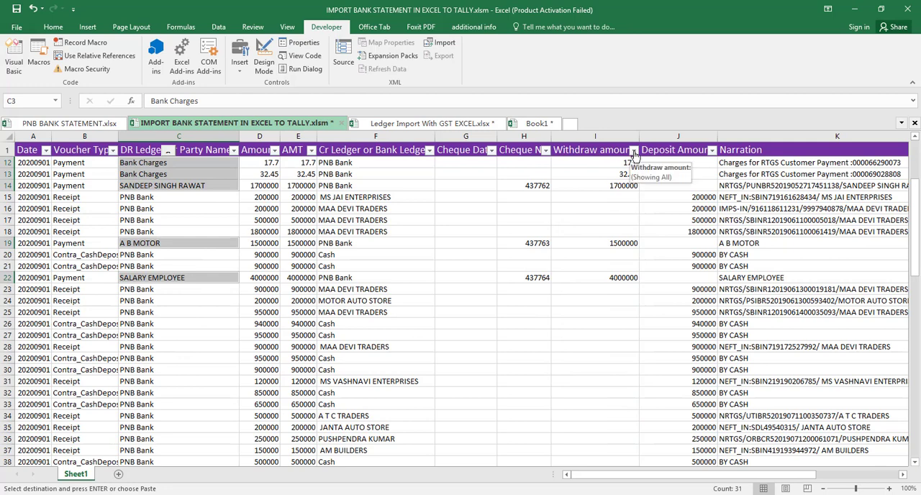
left_click(633, 150)
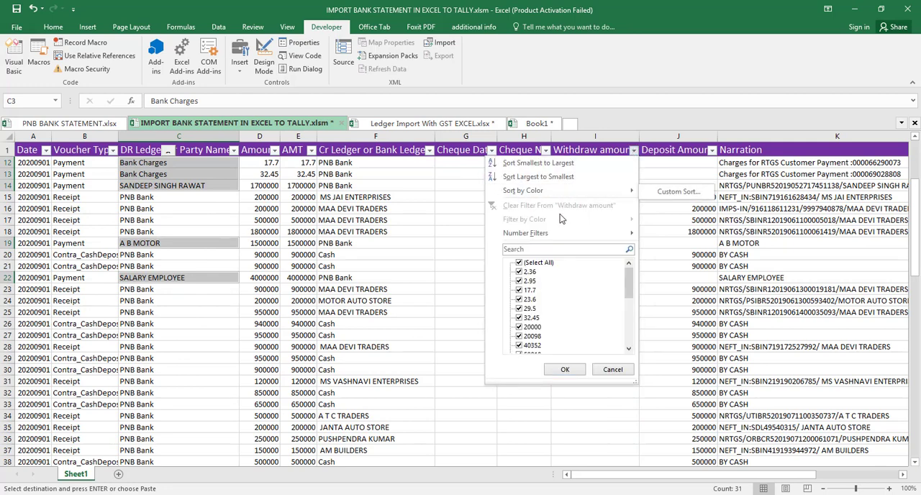
left_click(532, 263)
scroll(575, 306, "down", 5)
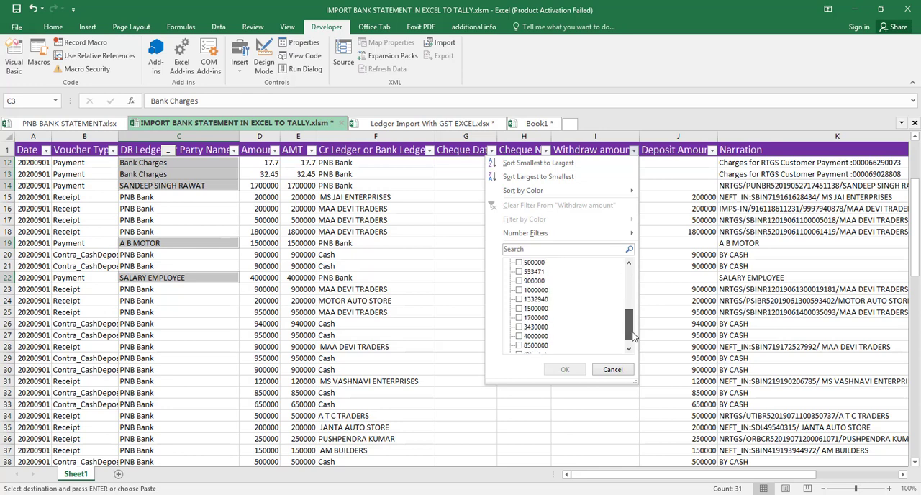
left_click(521, 346)
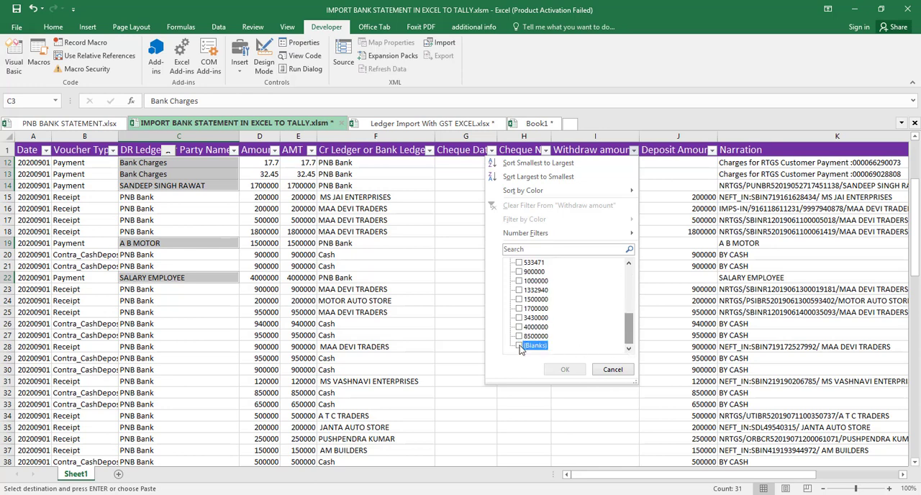
left_click(565, 370)
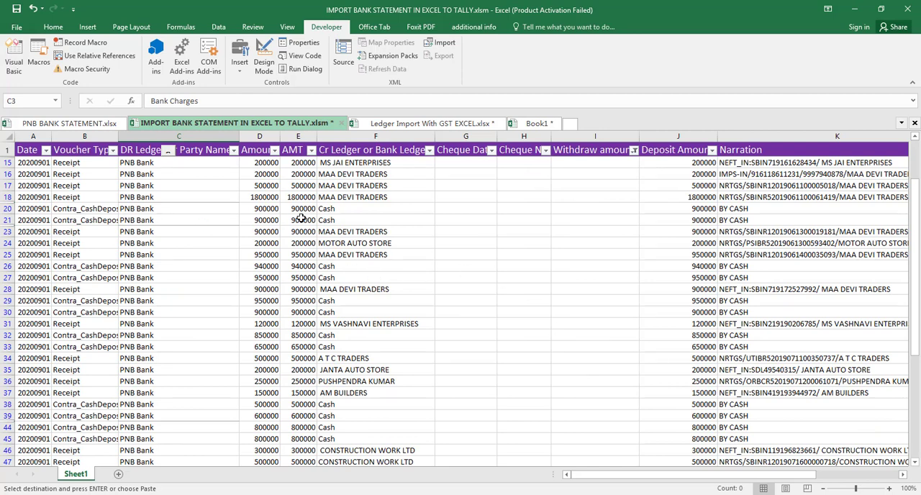
- Copy only the visible cells of the Cr Ledger or Bank Ledger column from F4 down to F77
left_click(367, 198)
key("Up")
key("Up")
key("Up")
key("Up")
key("Up")
key("Up")
key("Up")
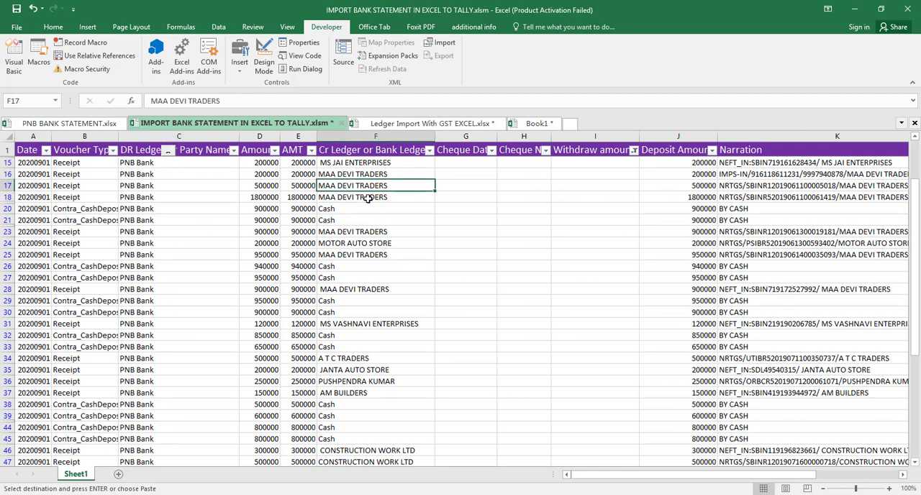
key("Up")
key("Up")
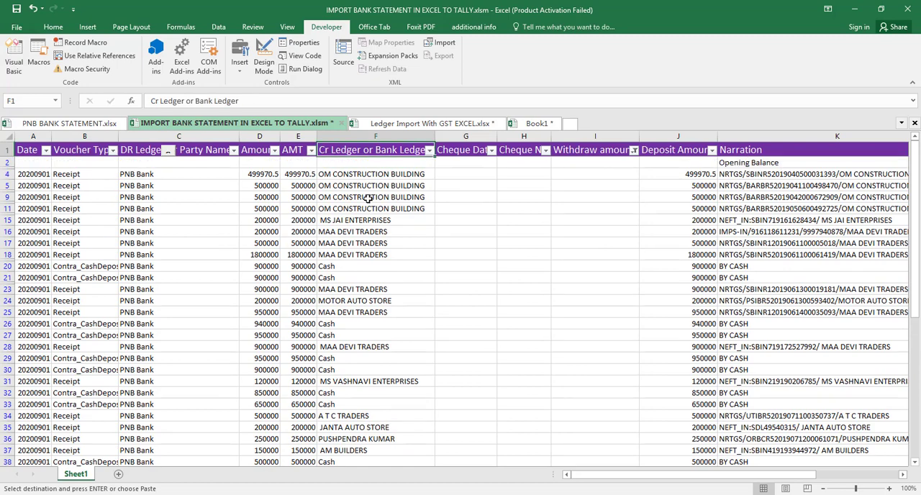
key("Down")
key("Down")
key("ctrl+shift+Down")
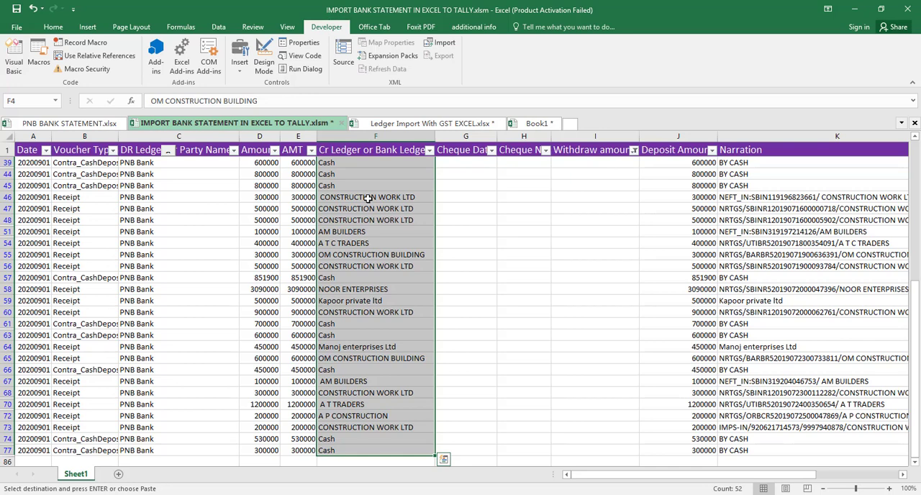
key("alt+semicolon")
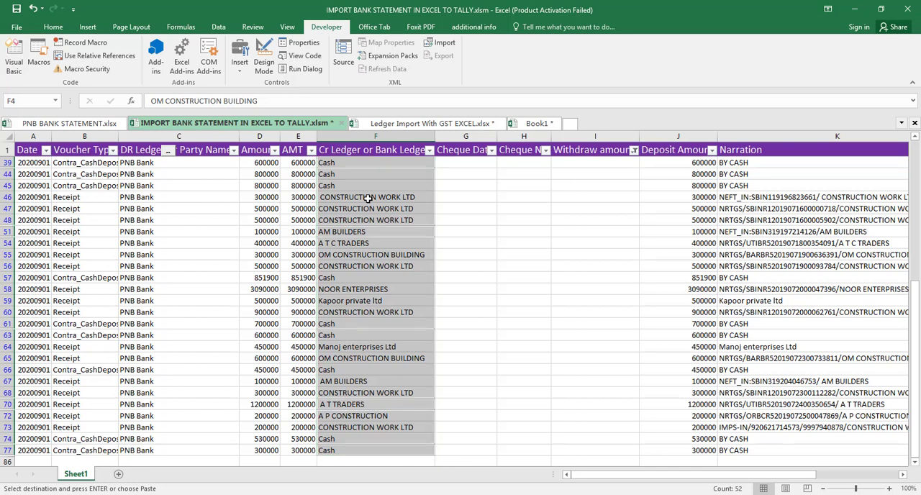
key("ctrl+c")
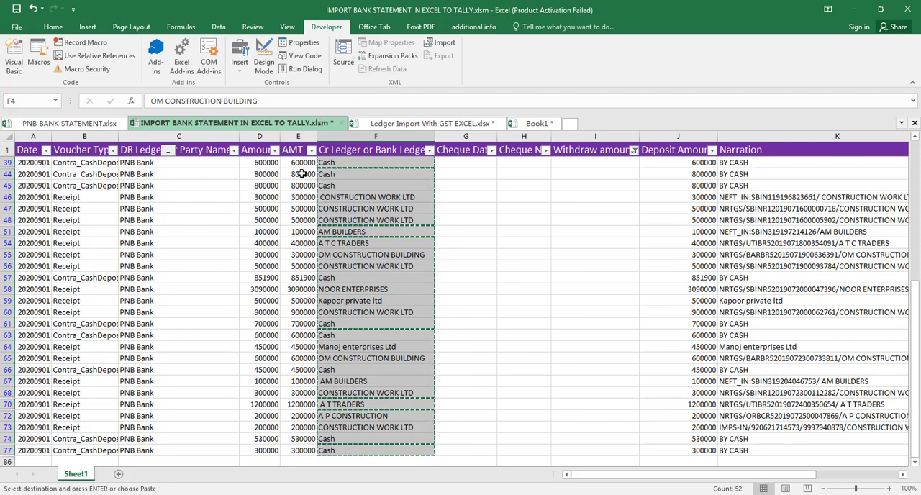
- Clear the old ledger list in A1:C19 of Book1, then return to the IMPORT BANK STATEMENT IN EXCEL TO TALLY workbook
left_click(536, 123)
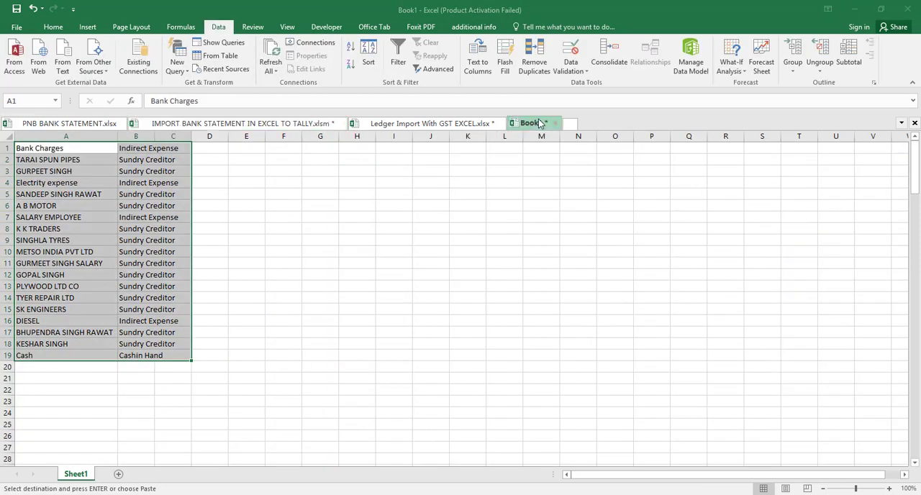
key("Delete")
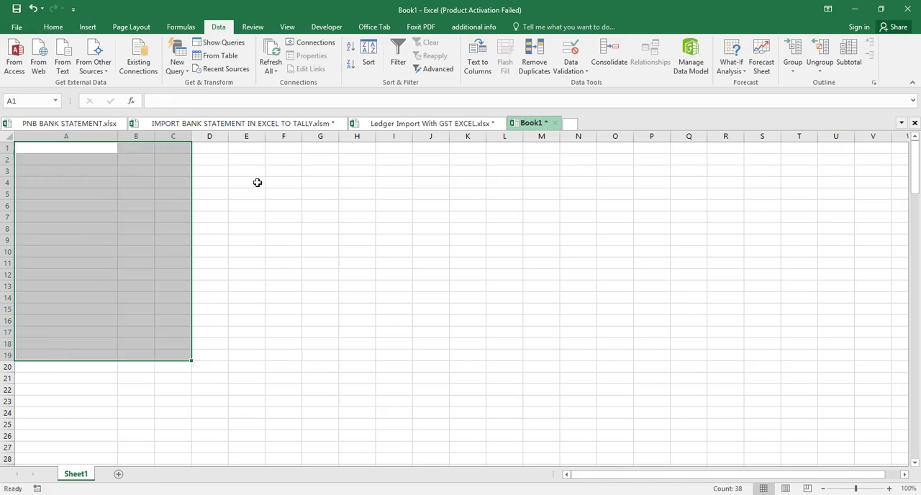
left_click(60, 149)
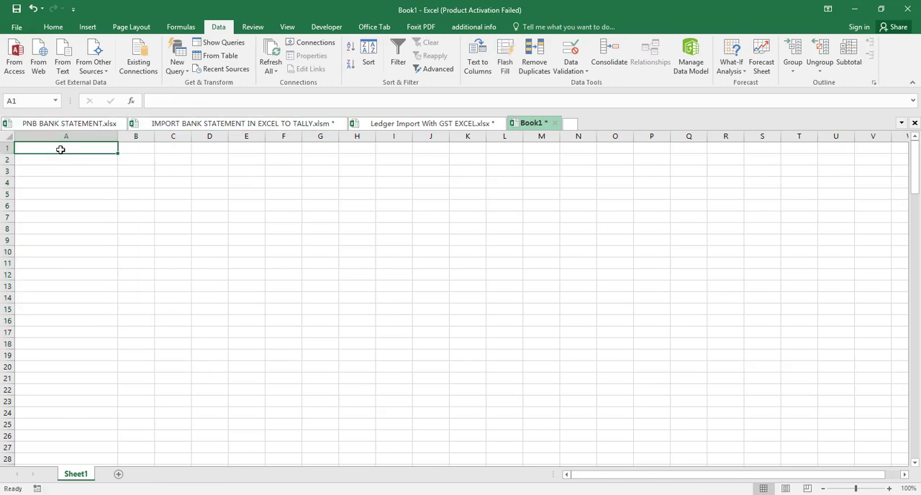
left_click(218, 125)
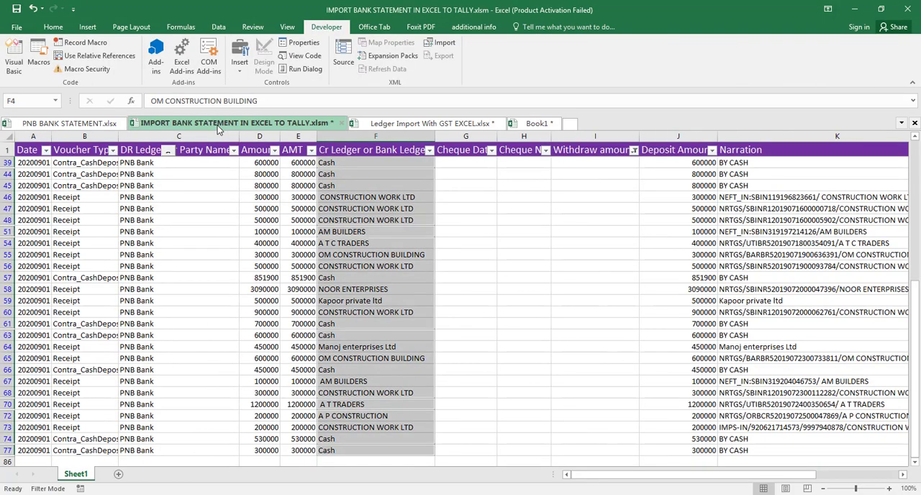
- Copy the filtered Cr Ledger or Bank Ledger names into column A of Book1 and remove the duplicate values
key("ctrl+c")
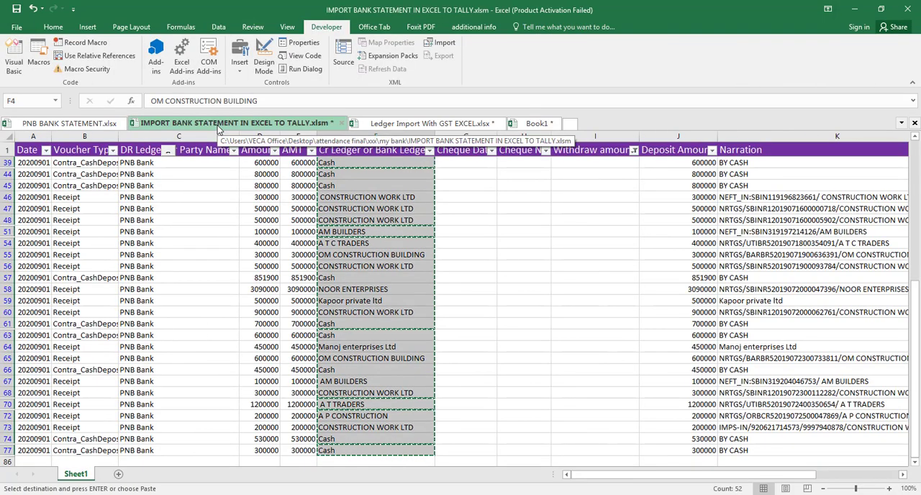
left_click(539, 126)
key("ctrl+v")
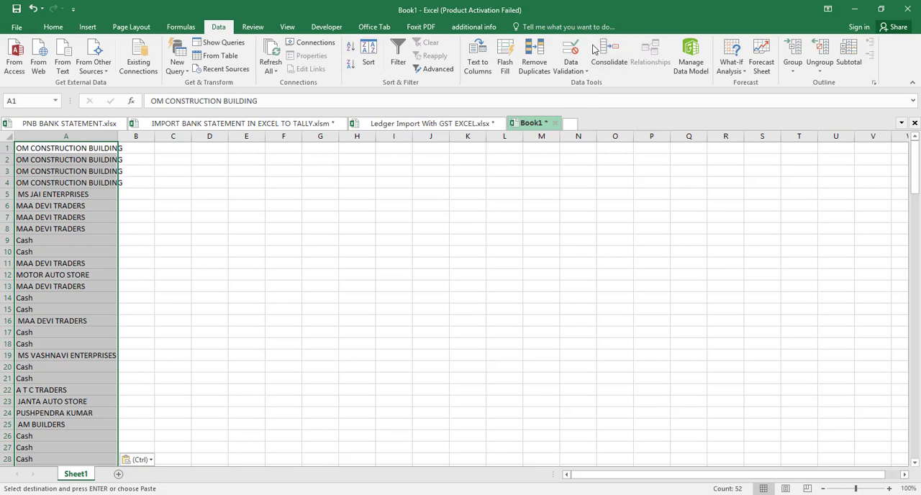
left_click(534, 68)
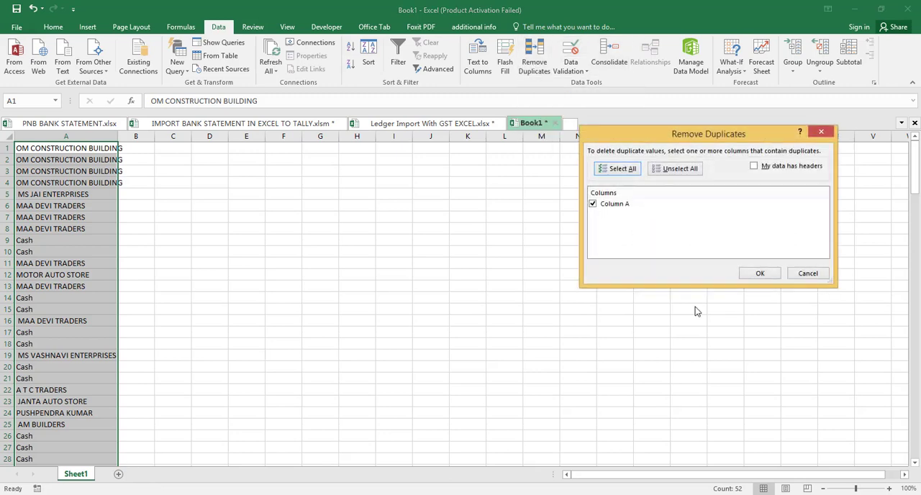
left_click(761, 273)
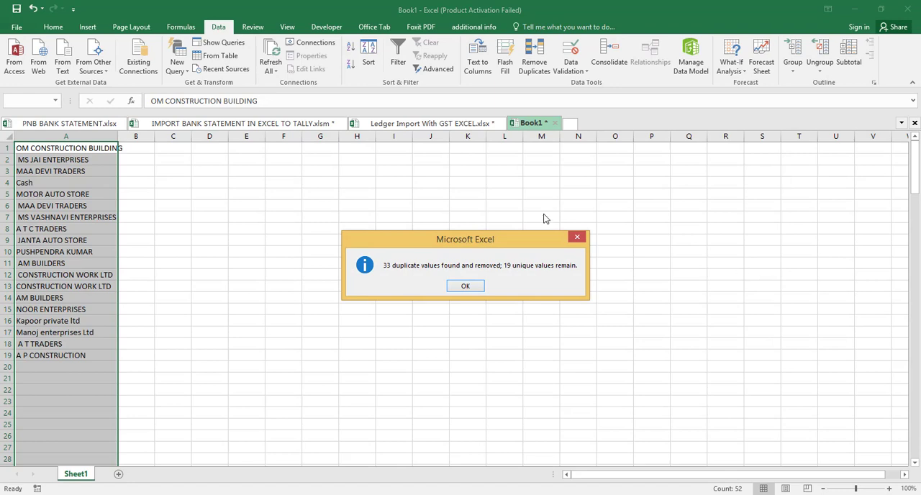
left_click(468, 287)
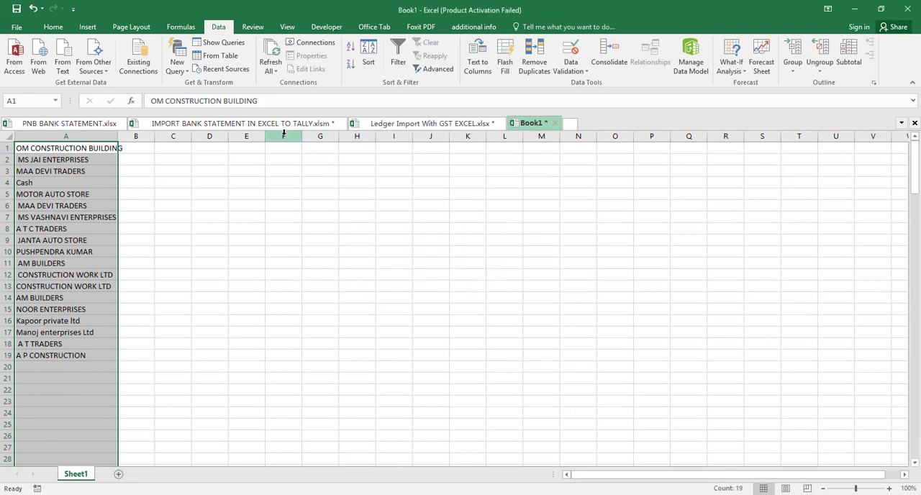
- Copy the Cash-in-Hand group from C25 of the Ledger Import With GST EXCEL workbook to B4 beside Cash in Book1
left_click(407, 124)
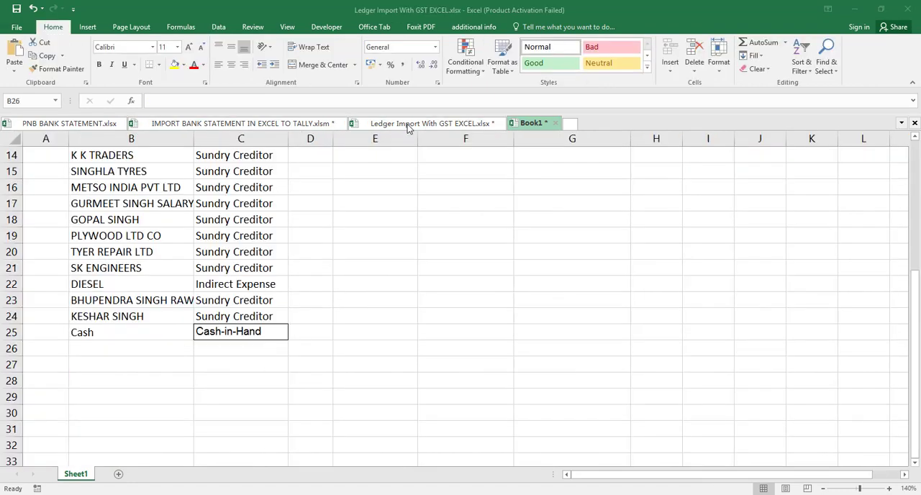
key("Up")
key("Up")
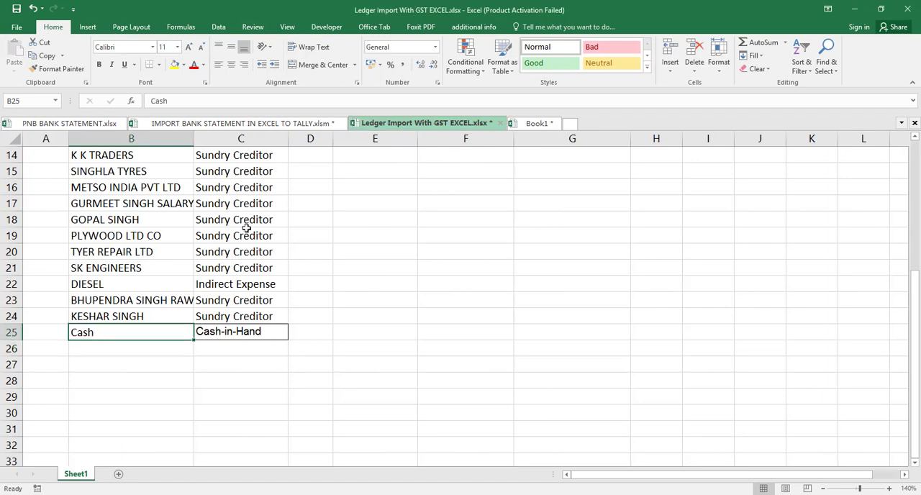
key("Down")
key("Right")
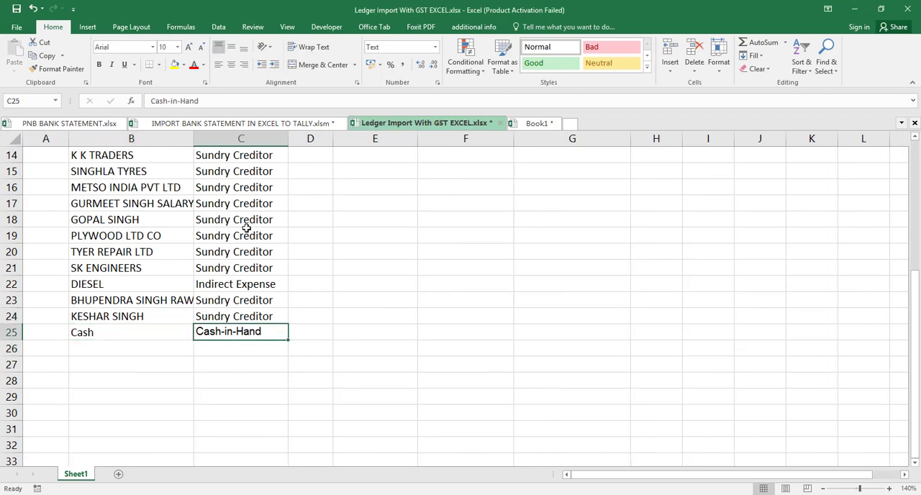
key("ctrl+c")
left_click(545, 124)
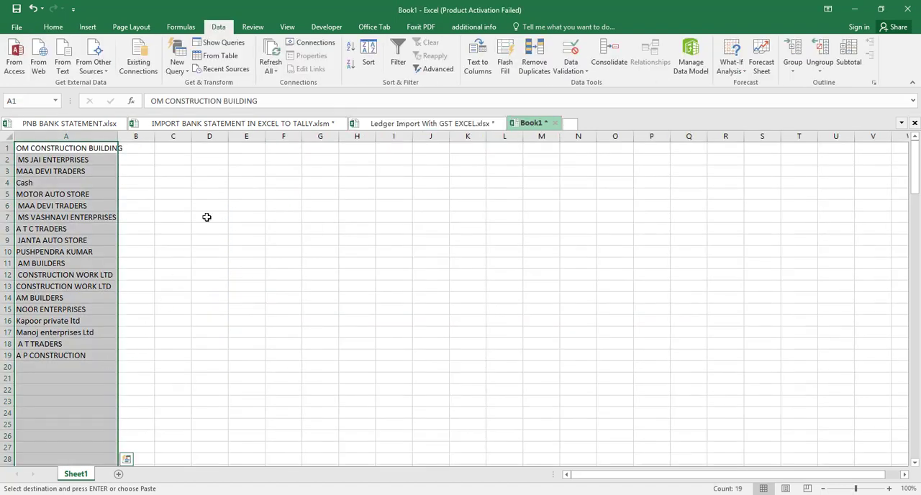
left_click(148, 182)
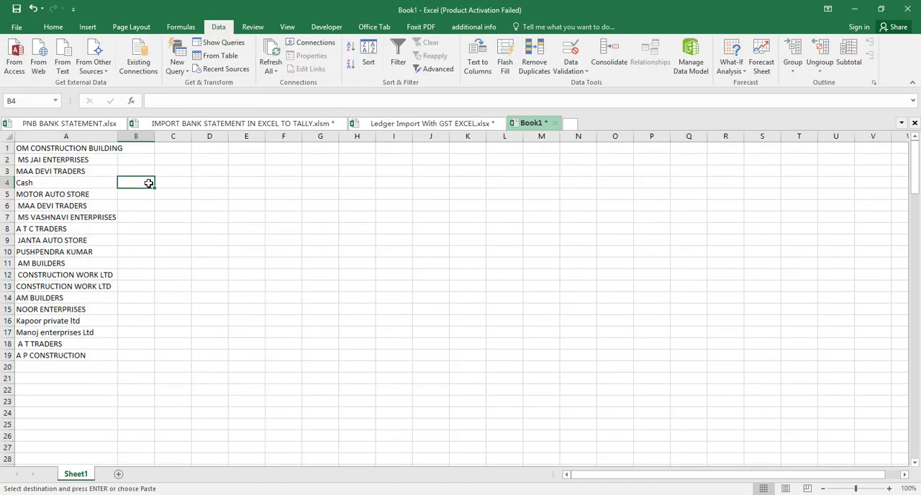
key("ctrl+v")
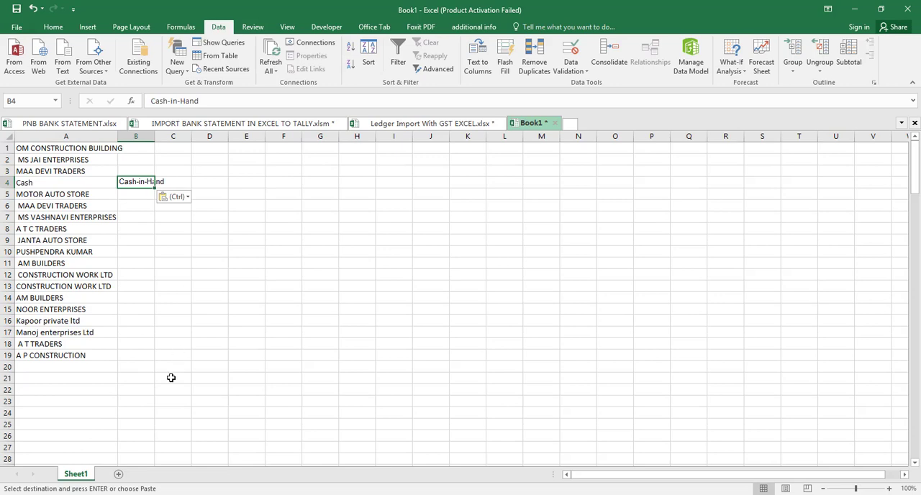
- Copy the Sundry Debtors group from C4 of the Ledger Import With GST EXCEL workbook into B1:B3 of Book1
left_click(460, 123)
key("Up")
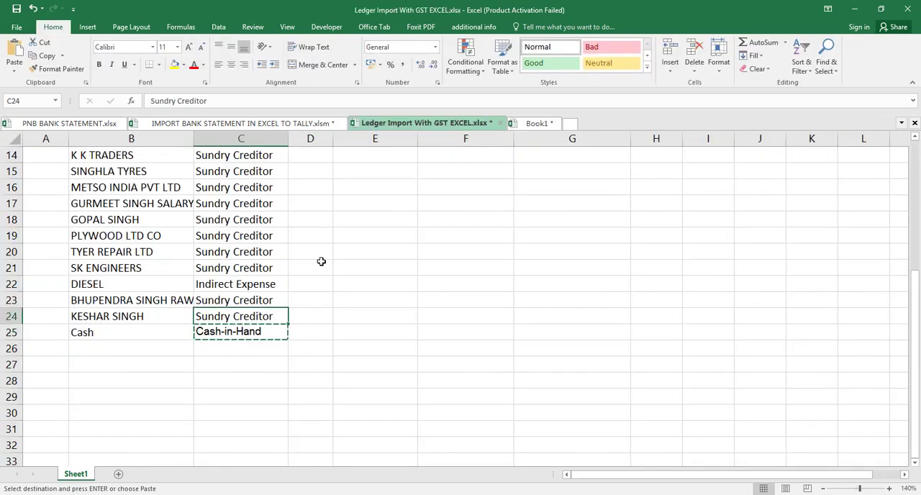
key("ctrl+Up")
key("Down")
key("Down")
key("Down")
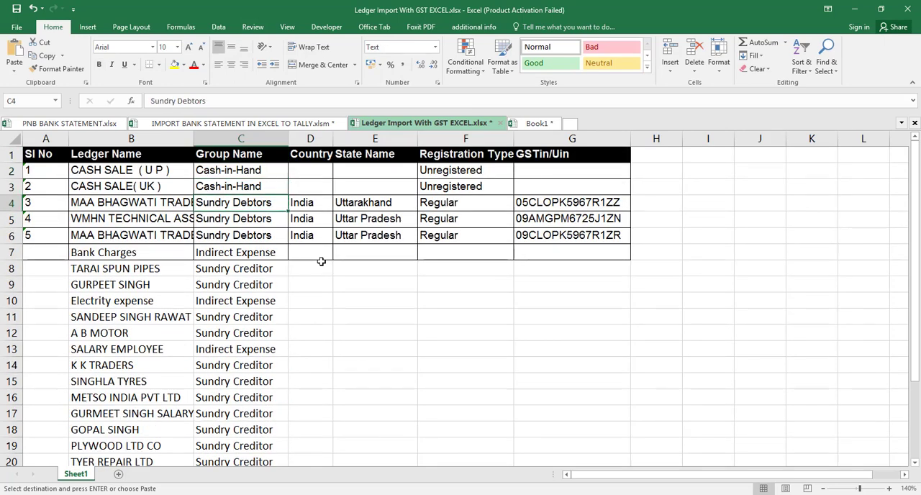
key("ctrl+c")
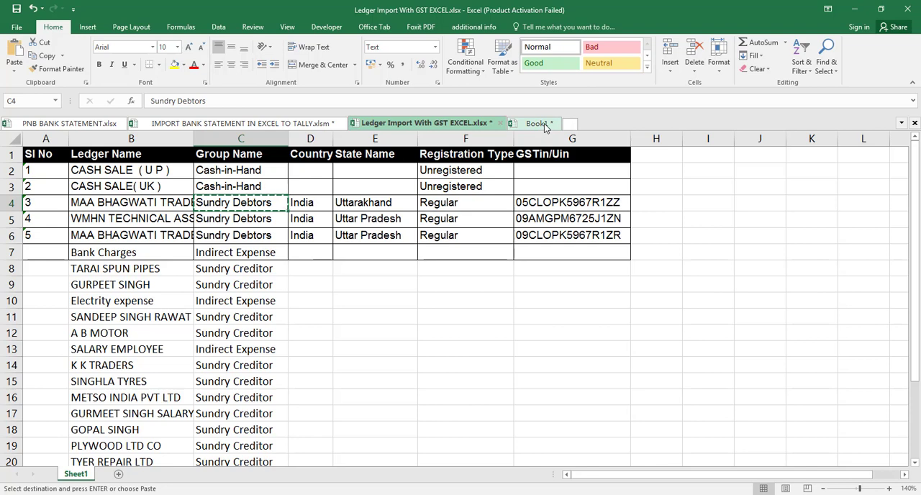
left_click(541, 124)
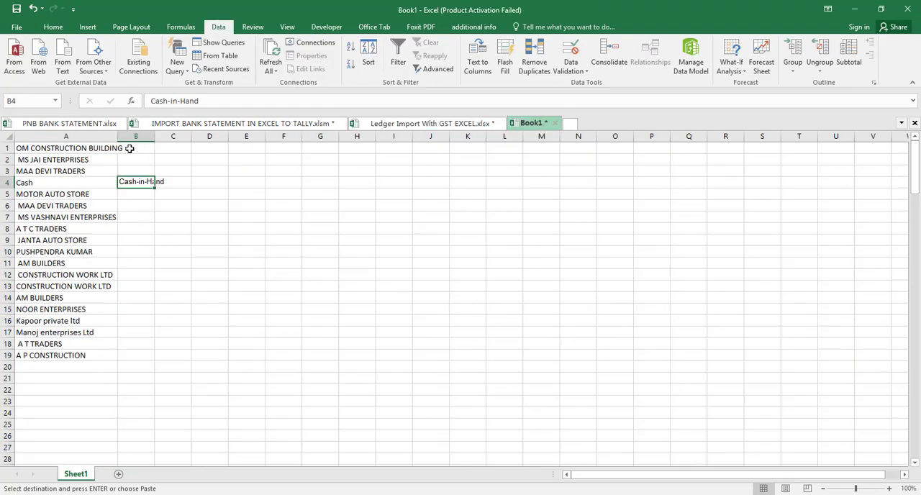
left_click_drag(132, 147, 133, 170)
key("ctrl+v")
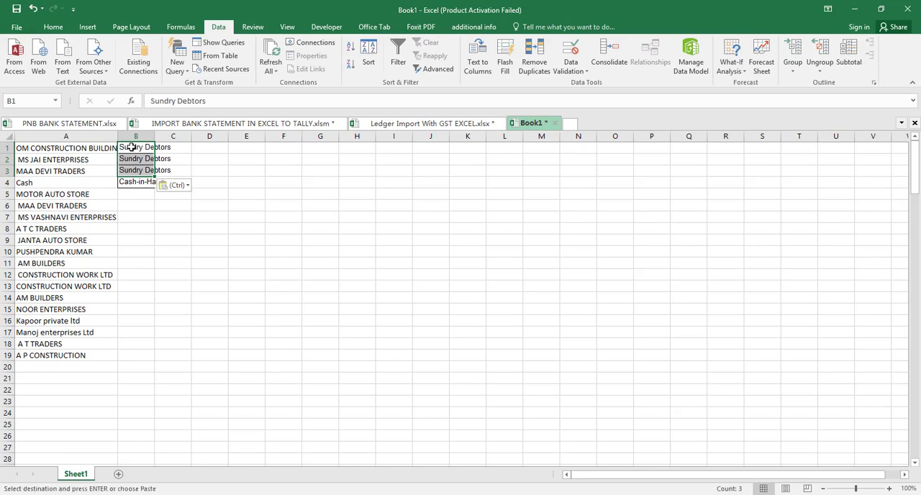
- Paste the Sundry Debtors group beside the remaining ledger names in B5:B19
left_click(134, 191)
key("shift+Down")
key("shift+Down")
key("shift+Down")
key("shift+Down")
key("shift+Down")
key("shift+Down")
key("shift+Down")
key("shift+Down")
key("shift+Down")
key("shift+Down")
key("shift+Down")
key("shift+Down")
key("shift+Down")
key("shift+Down")
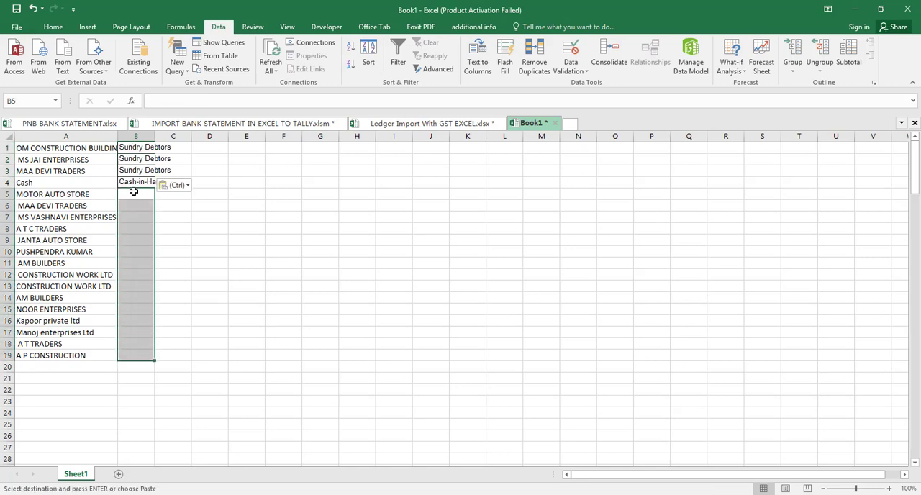
key("ctrl+v")
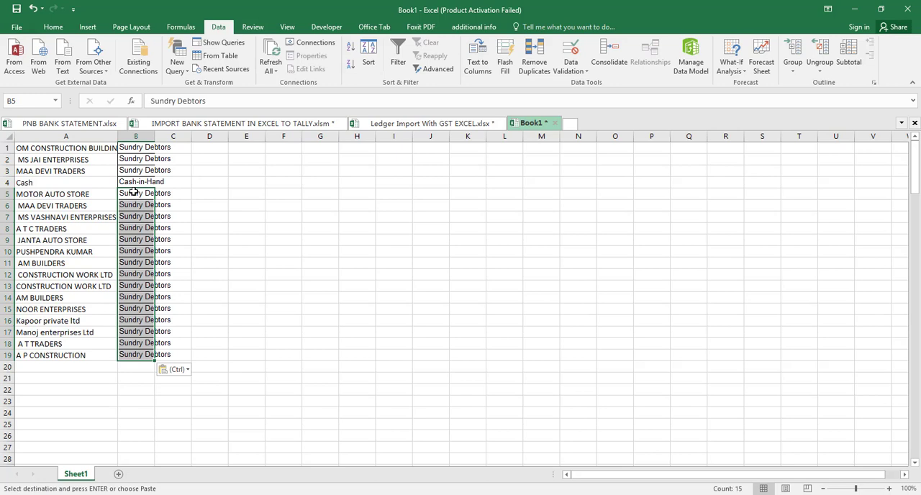
- Copy the ledger names together with their groups from A1:B19 of Book1
left_click(101, 149)
key("shift+Right")
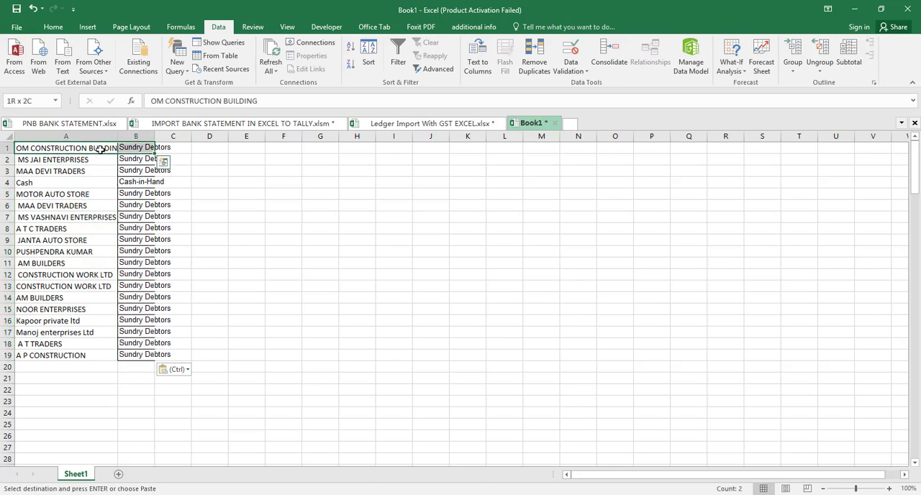
key("shift+Down")
key("shift+Down")
key("shift+Down")
key("shift+Down")
key("shift+Down")
key("shift+Down")
key("shift+Down")
key("shift+Down")
key("shift+Down")
key("shift+Down")
key("shift+Down")
key("shift+Down")
key("shift+Down")
key("shift+Down")
key("shift+Down")
key("shift+Down")
key("shift+Down")
key("shift+Down")
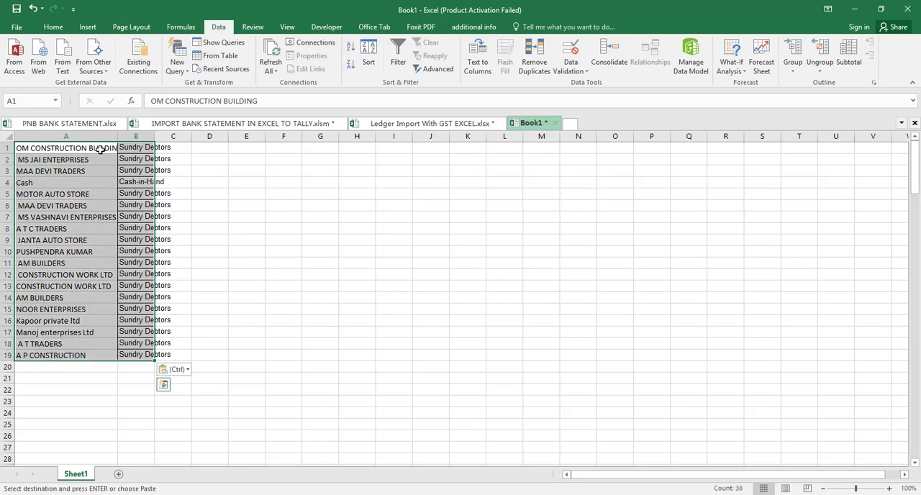
key("ctrl+c")
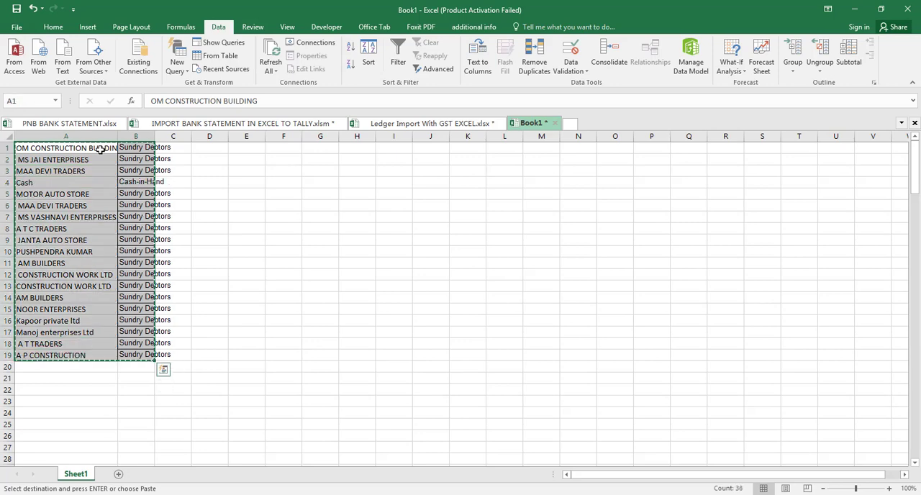
- Paste the copied ledgers and groups below Cash at B26 of the Ledger Import With GST EXCEL workbook
left_click(401, 127)
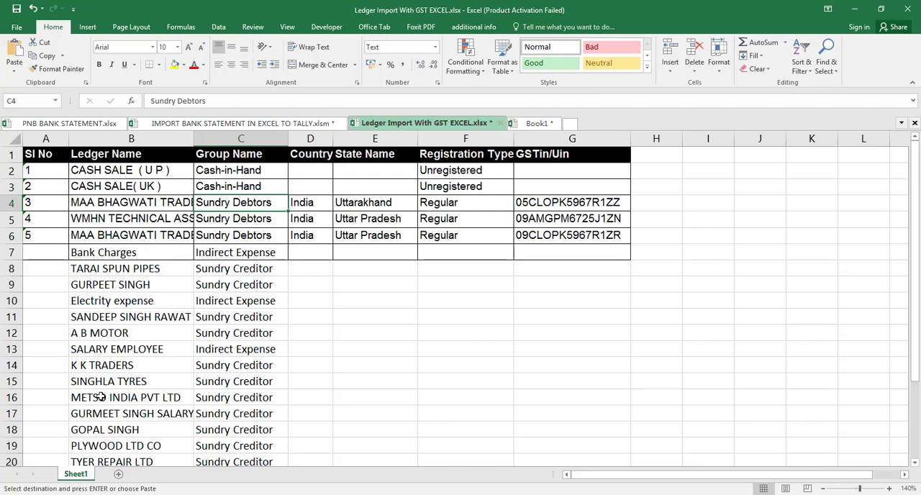
key("Left")
key("Down")
key("Down")
key("Down")
key("Down")
key("Down")
key("Down")
key("Down")
key("Down")
key("Down")
key("Down")
key("Down")
key("Down")
key("Down")
key("Down")
key("Down")
key("Down")
key("Down")
key("Down")
key("Down")
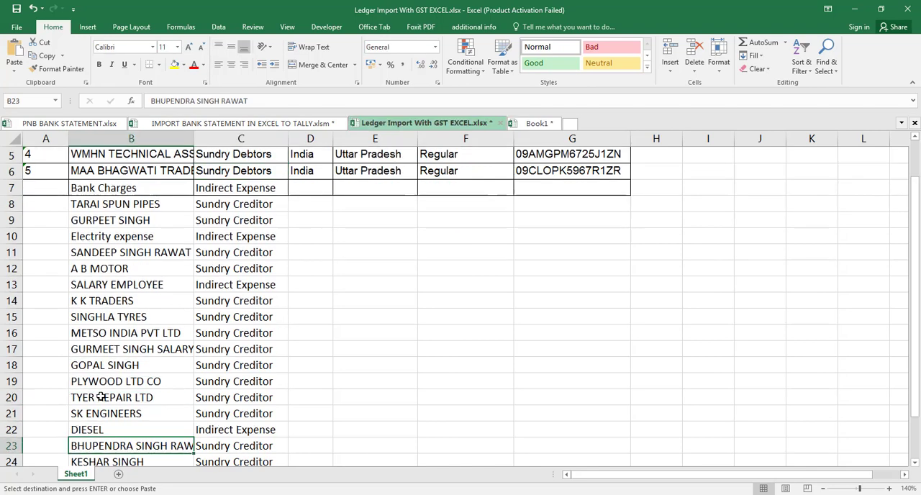
key("Down")
key("Down")
key("Down")
key("Down")
key("Down")
key("Down")
key("Down")
key("Down")
key("Down")
key("Down")
key("Down")
key("Down")
key("Down")
key("Down")
key("Down")
key("Up")
key("Up")
key("Up")
key("Up")
key("Up")
key("Up")
key("Up")
key("Up")
key("Up")
key("Up")
key("Up")
key("Up")
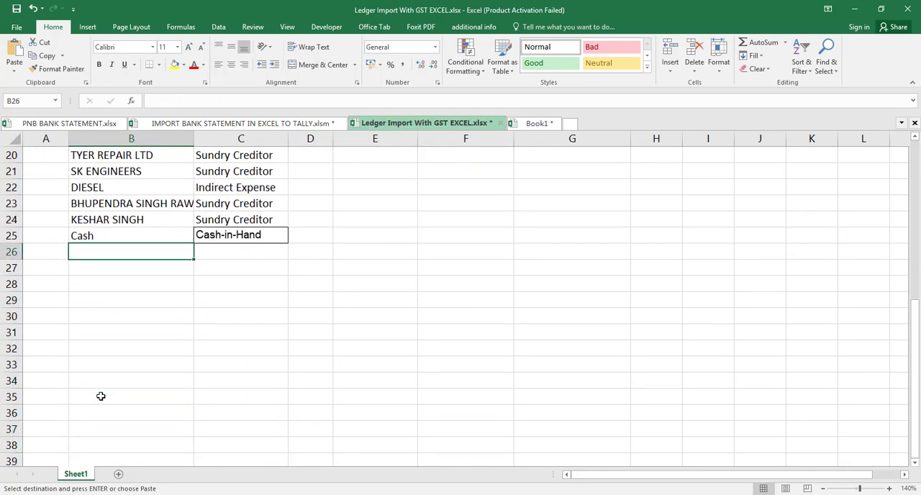
key("ctrl+v")
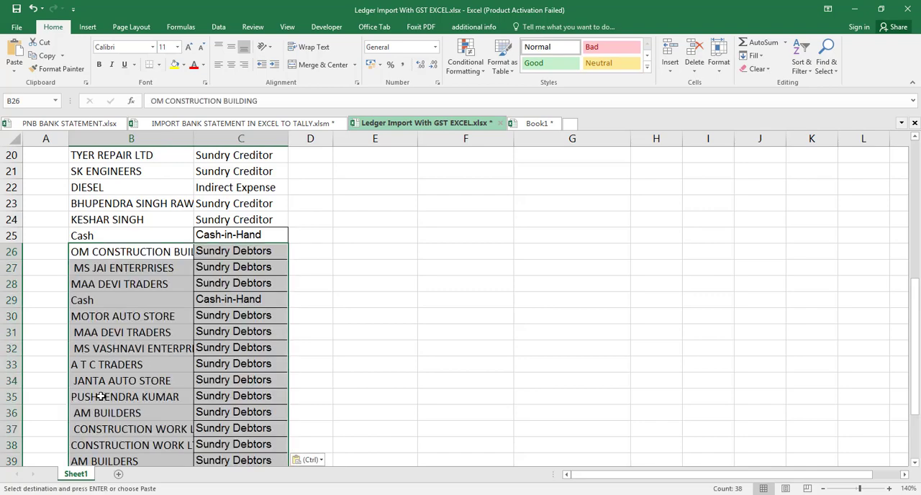
- Copy the country, state and registration type values India, Uttarakhand and Regular from D4:F4
left_click(218, 379)
key("Up")
key("Up")
key("Up")
key("Up")
key("Up")
key("Up")
key("Up")
key("Up")
key("Up")
key("Up")
key("Up")
key("Up")
key("Up")
key("Up")
key("Up")
key("Up")
key("Up")
key("Up")
key("Up")
key("Up")
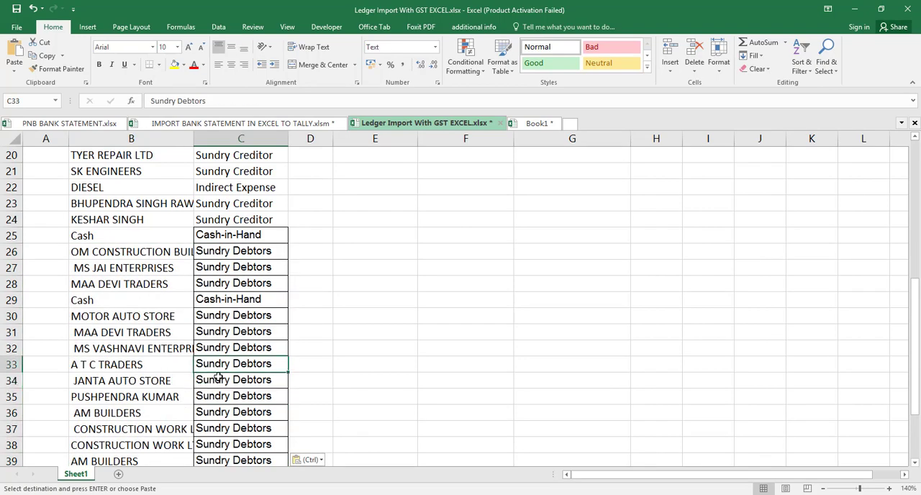
key("Down")
key("Down")
key("Down")
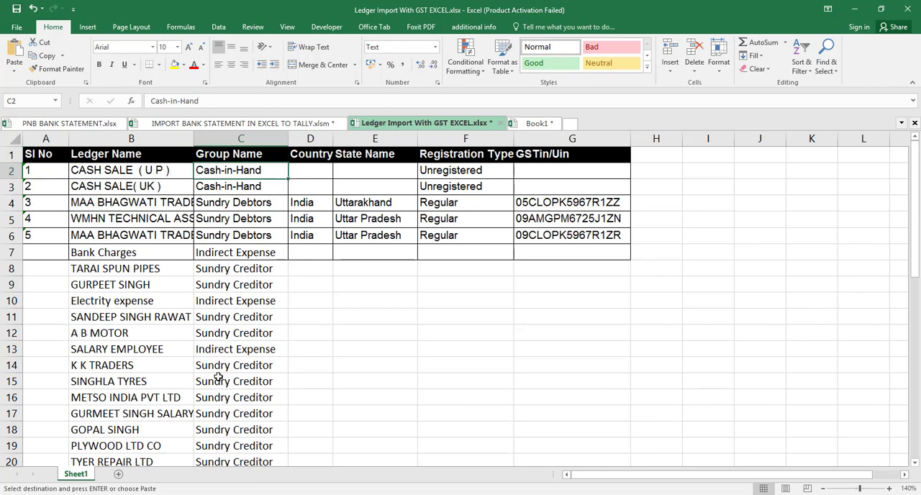
key("Right")
key("shift+Right")
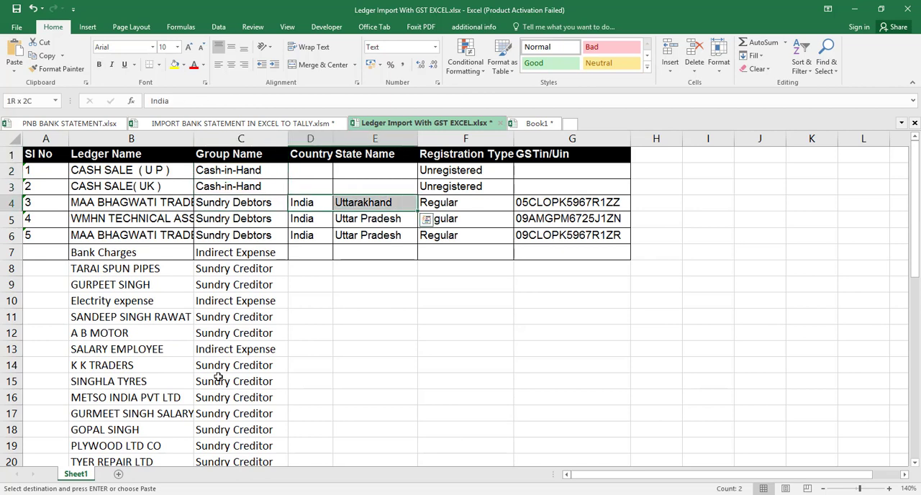
key("ctrl+c")
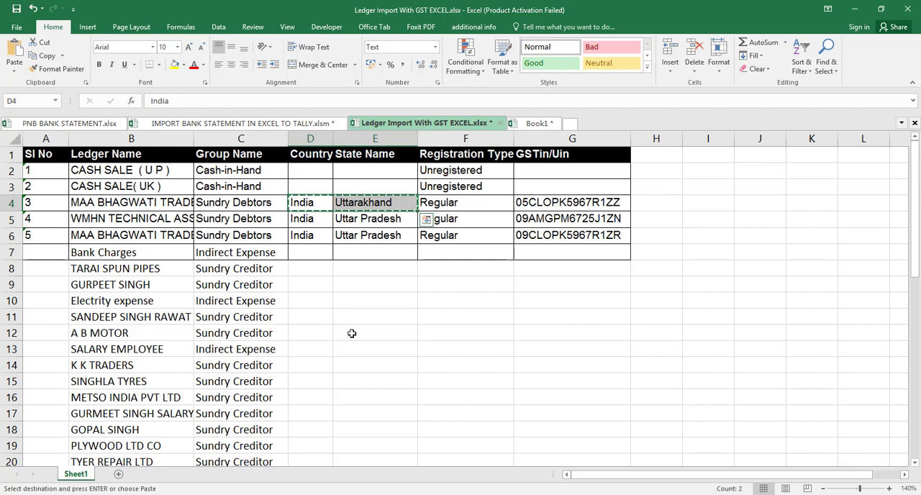
key("shift+Right")
key("ctrl+c")
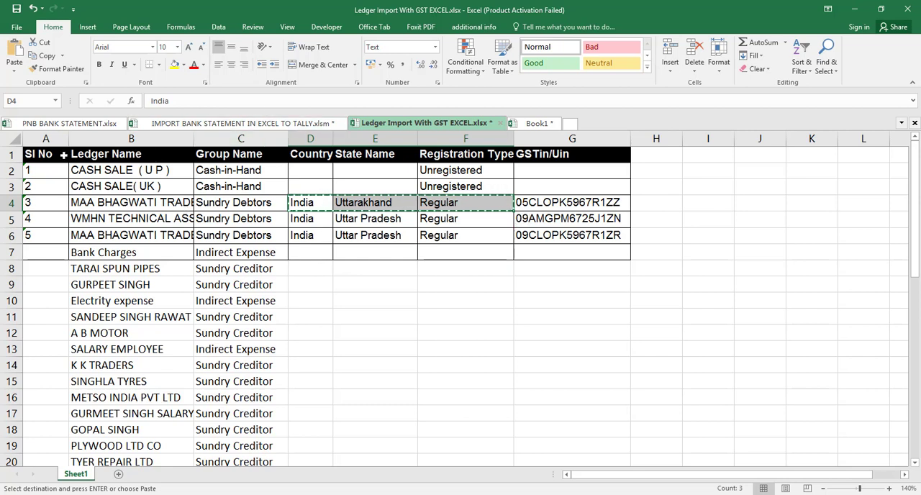
- Add filters to the header row A1:G1 and show only Sundry Creditor and Sundry Debtors in the Group Name column
left_click_drag(36, 154, 572, 154)
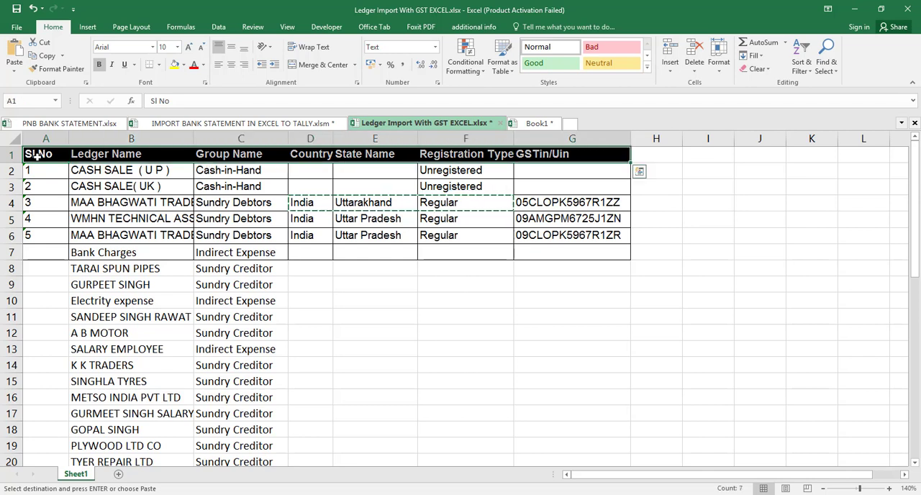
key("ctrl+shift+l")
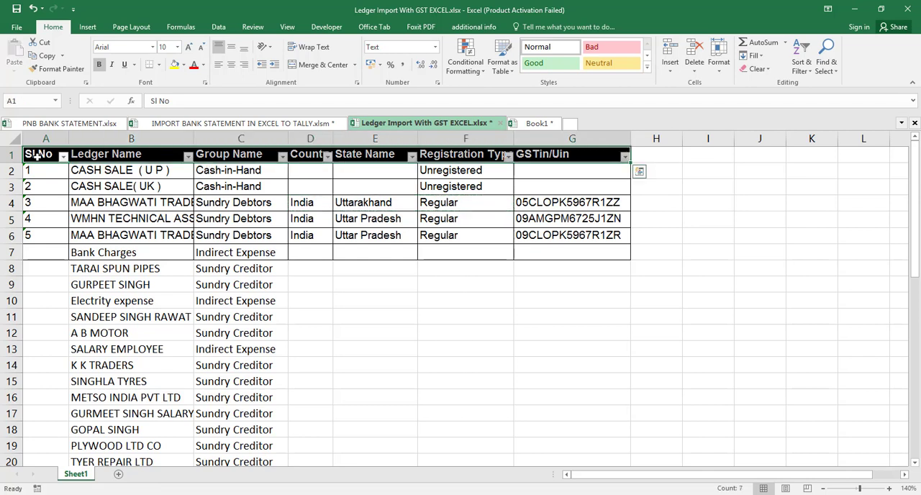
left_click(282, 157)
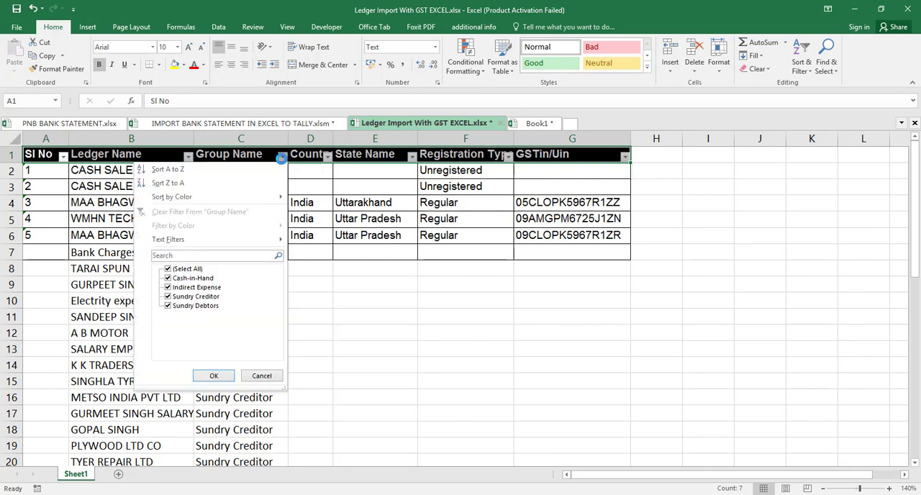
left_click(168, 269)
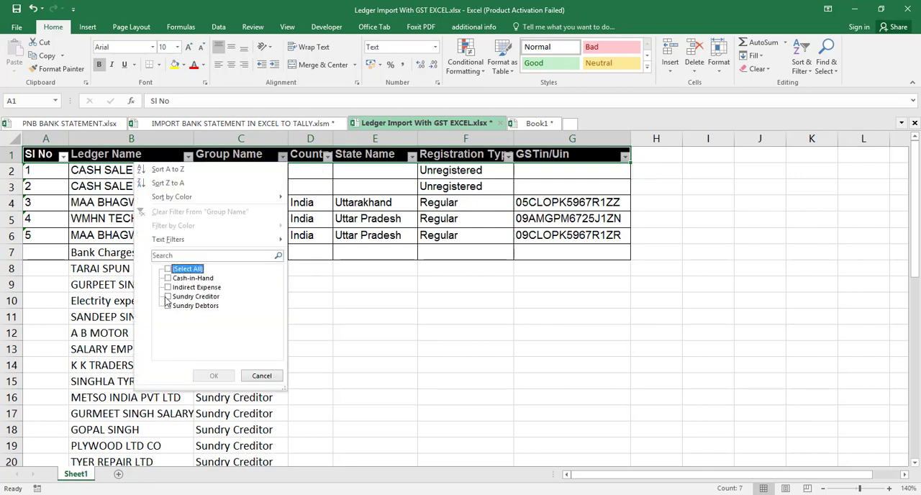
left_click(168, 297)
left_click(169, 306)
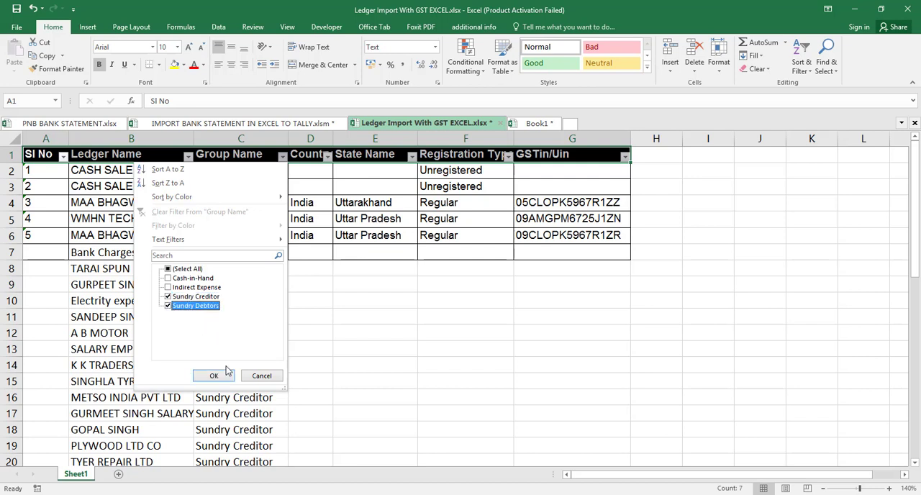
left_click(220, 377)
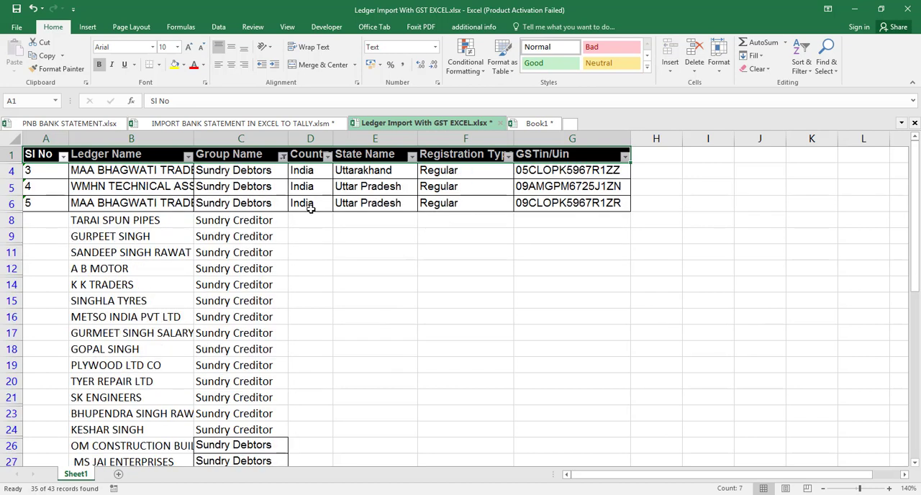
left_click(302, 220)
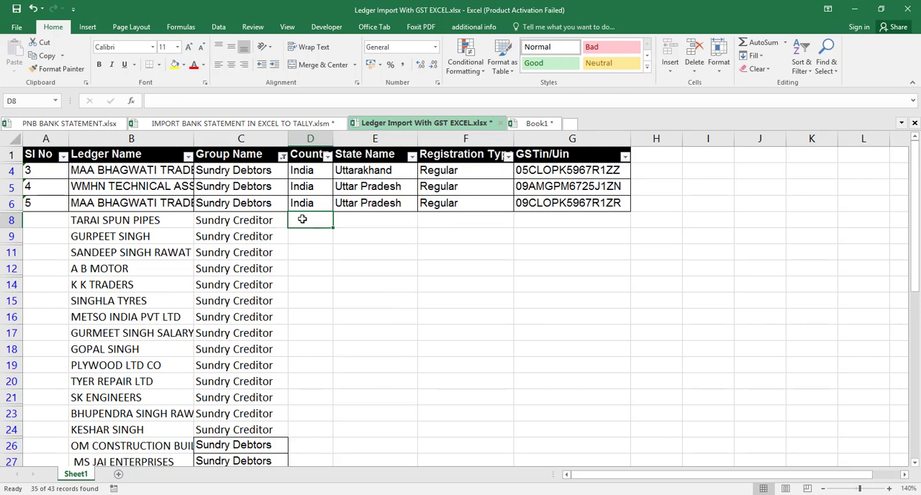
key("shift+Right")
key("shift+Right")
key("shift+Down")
key("shift+Down")
key("shift+Down")
key("shift+Down")
key("shift+Down")
key("shift+Down")
key("shift+Down")
key("shift+Down")
key("shift+Down")
key("shift+Down")
key("shift+Down")
key("shift+Down")
key("shift+Down")
key("shift+Down")
key("shift+Down")
key("shift+Down")
key("shift+Down")
key("shift+Down")
key("shift+Down")
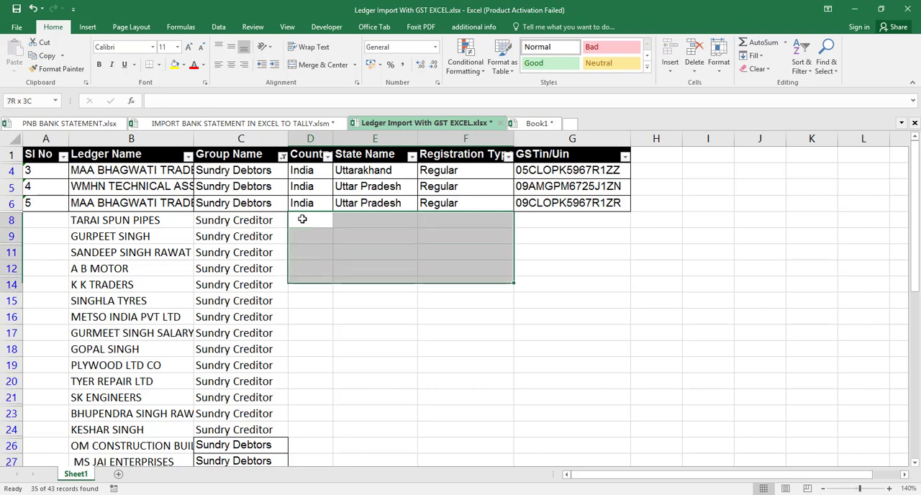
key("shift+Down")
key("shift+Down")
key("shift+Down")
key("shift+Down")
key("shift+Down")
key("shift+Down")
key("shift+Down")
key("shift+Down")
key("shift+Down")
key("shift+Down")
key("shift+Down")
key("shift+Down")
key("shift+Down")
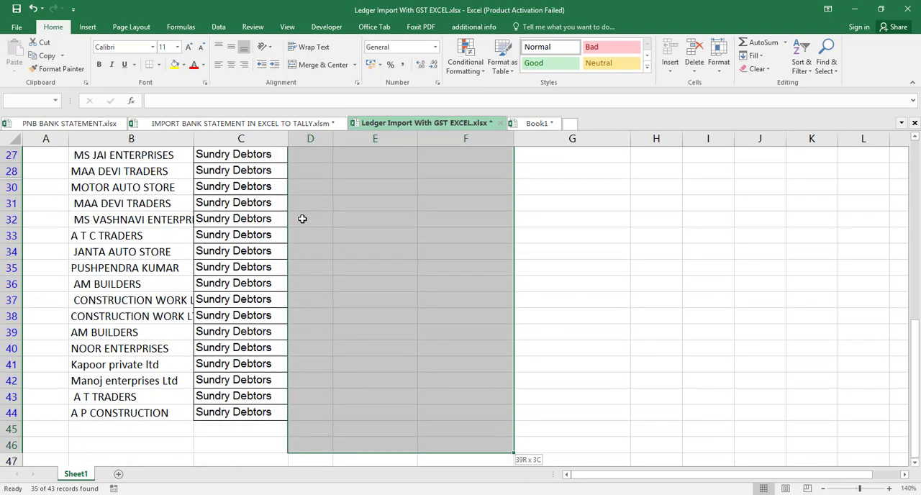
key("shift+Up")
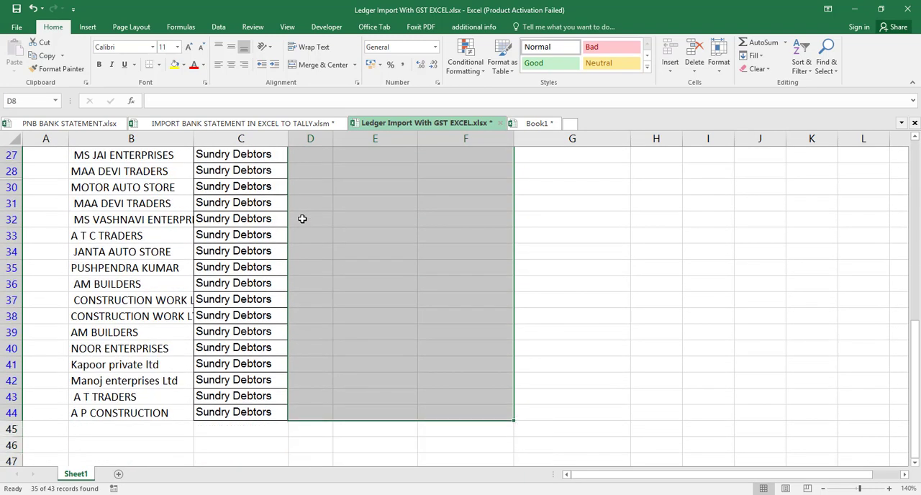
key("ctrl+Up")
key("ctrl+Up")
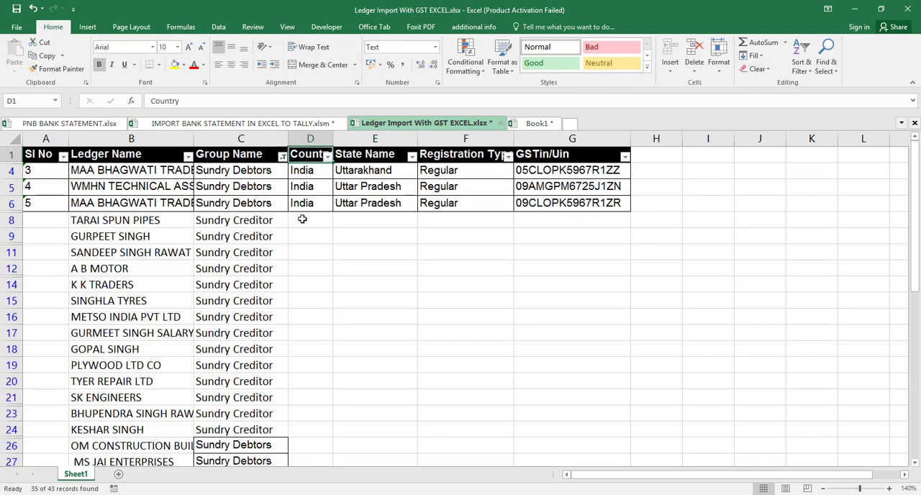
- Copy India, Uttarakhand and Regular from D4:F4 and paste them into D8:F8 for TARAI SPUN PIPES
key("Down")
key("Down")
key("Down")
key("Up")
key("Up")
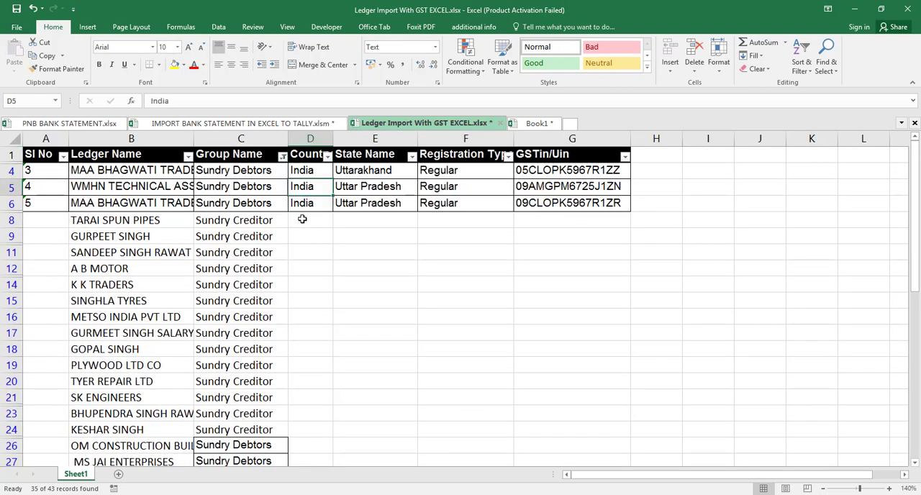
key("shift+Right")
key("shift+Right")
key("ctrl+c")
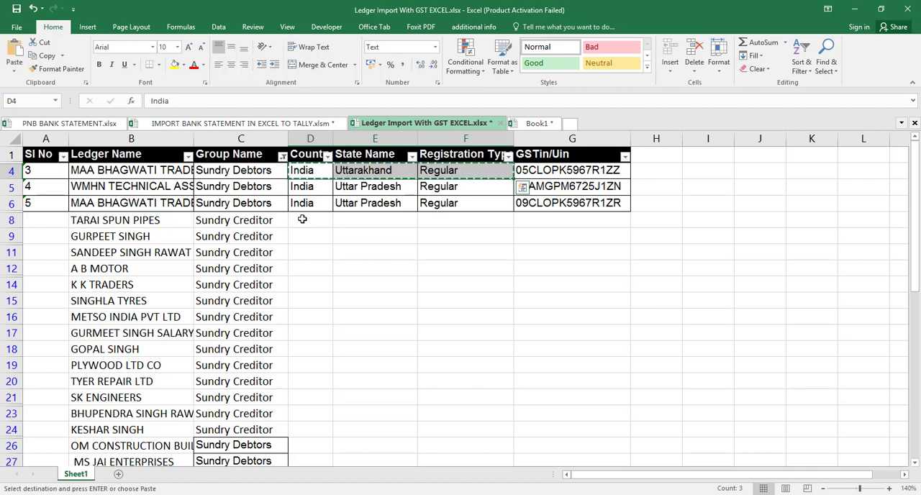
key("Down")
key("Down")
key("Down")
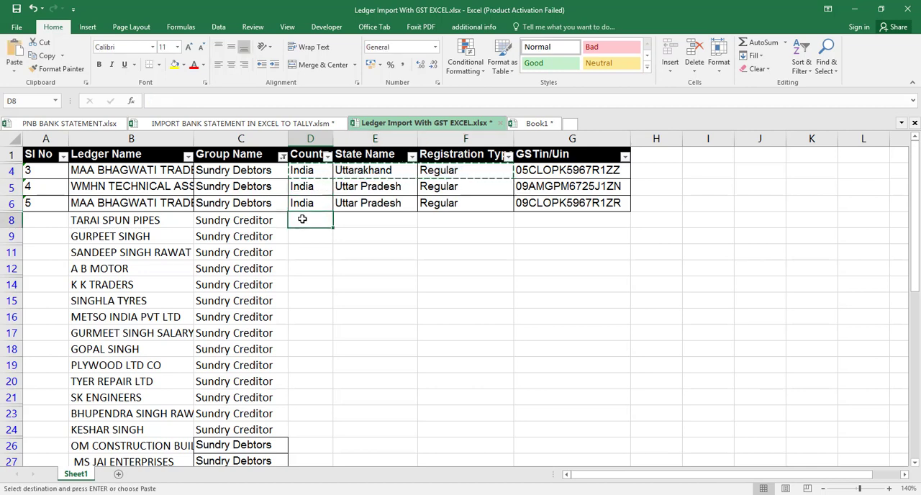
key("shift+Right")
key("shift+Right")
key("ctrl+v")
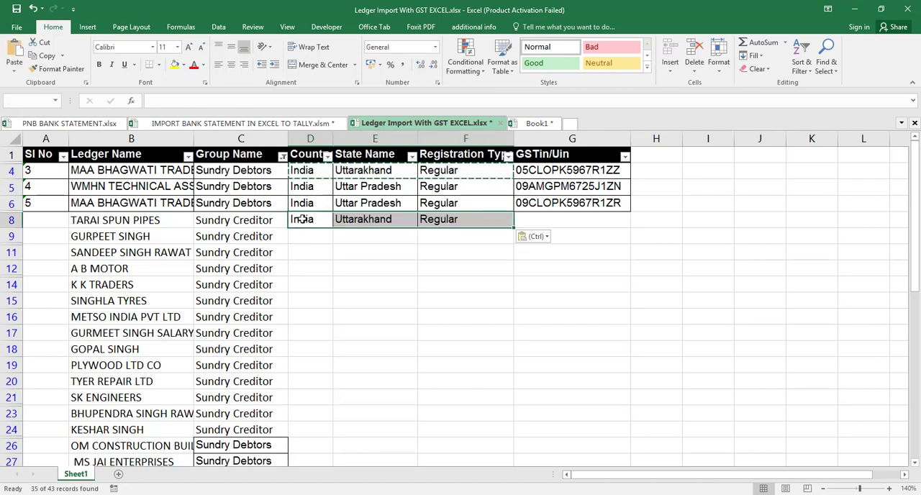
- Paste the copied country, state and registration type into the filtered ledger rows of D8:F44
key("Down")
key("Up")
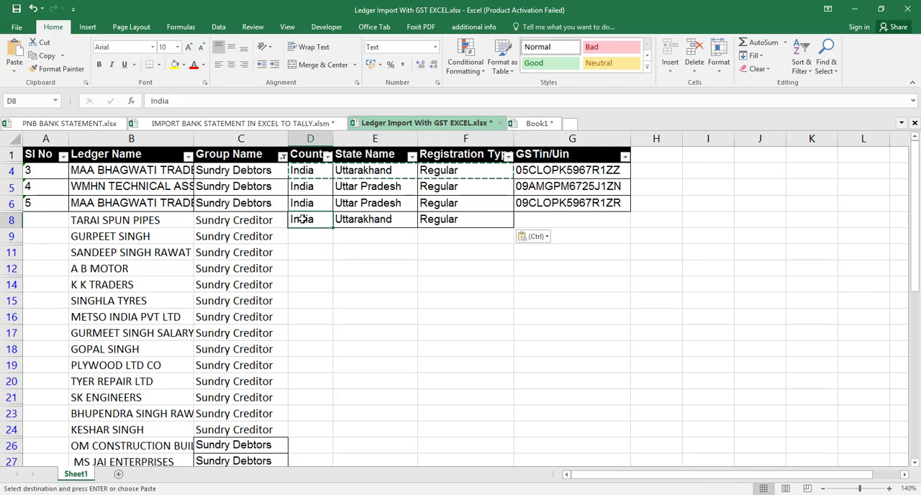
key("shift+Right")
key("shift+Right")
key("shift+Down")
key("shift+Down")
key("shift+Down")
key("shift+Down")
key("shift+Down")
key("shift+Down")
key("shift+Down")
key("shift+Down")
key("shift+Down")
key("shift+Down")
key("shift+Down")
key("shift+Down")
key("shift+Down")
key("shift+Down")
key("shift+Down")
key("shift+Down")
key("shift+Down")
key("shift+Down")
key("shift+Down")
key("shift+Down")
key("shift+Down")
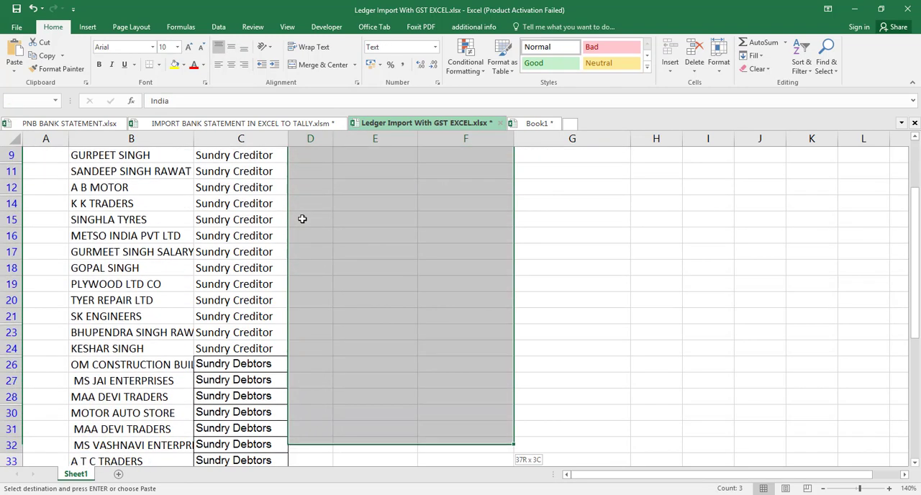
key("shift+Down")
key("shift+Down")
key("shift+Down")
key("shift+Down")
key("shift+Down")
key("shift+Down")
key("shift+Down")
key("shift+Down")
key("shift+Down")
key("shift+Down")
key("shift+Down")
key("shift+Up")
key("shift+Up")
key("shift+Up")
key("shift+Up")
key("shift+Up")
key("shift+Up")
key("shift+Up")
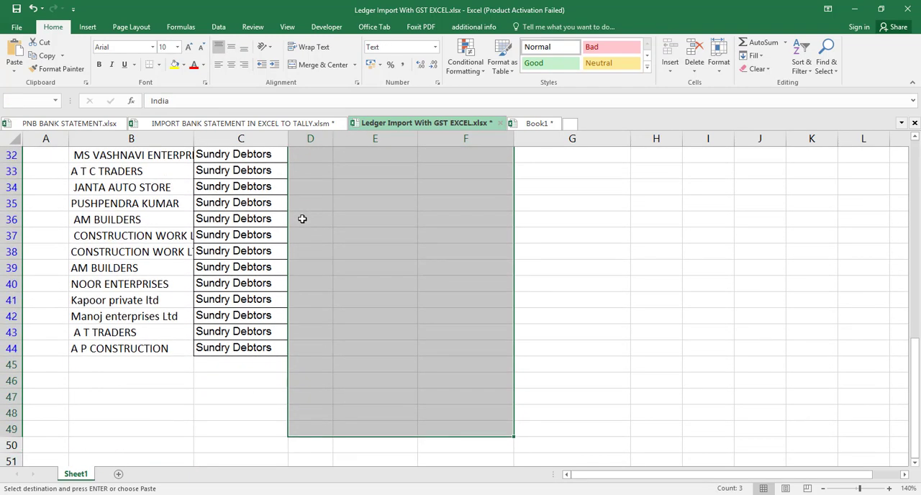
key("shift+Down")
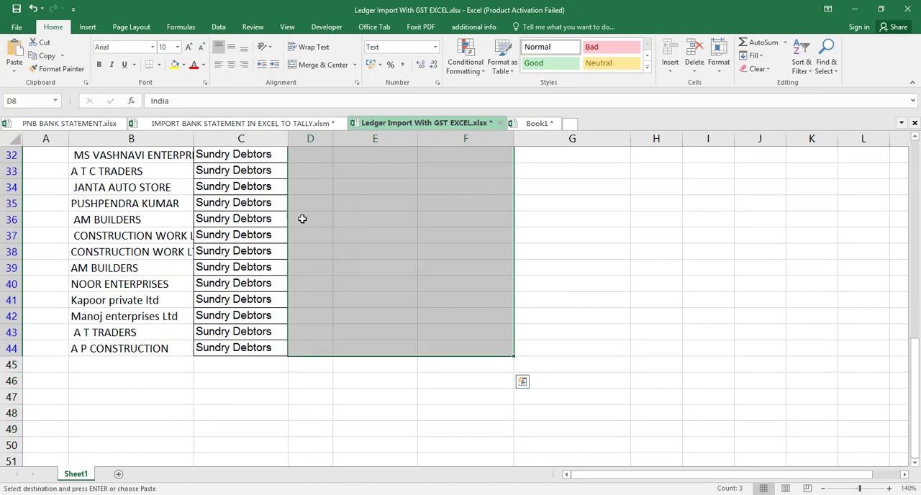
key("Return")
- Clear the Group Name filter to show all ledger rows again
key("Up")
key("Up")
key("Up")
key("Up")
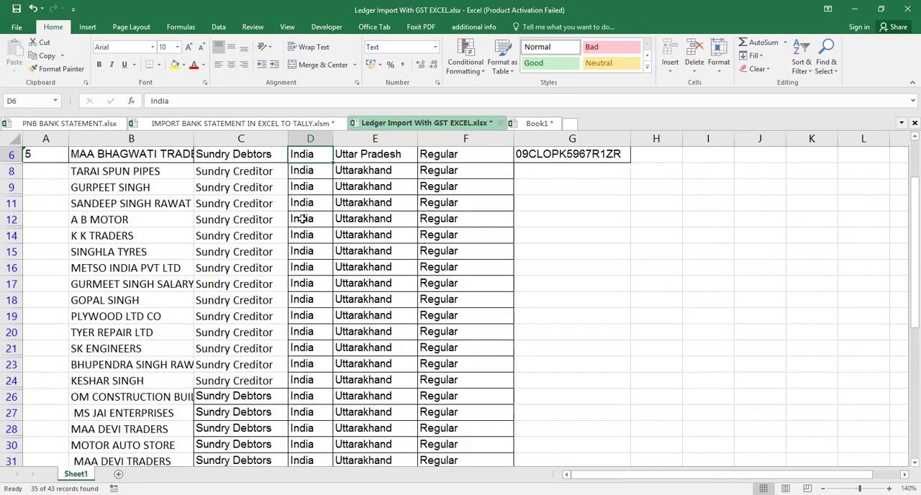
key("Down")
key("Down")
key("Up")
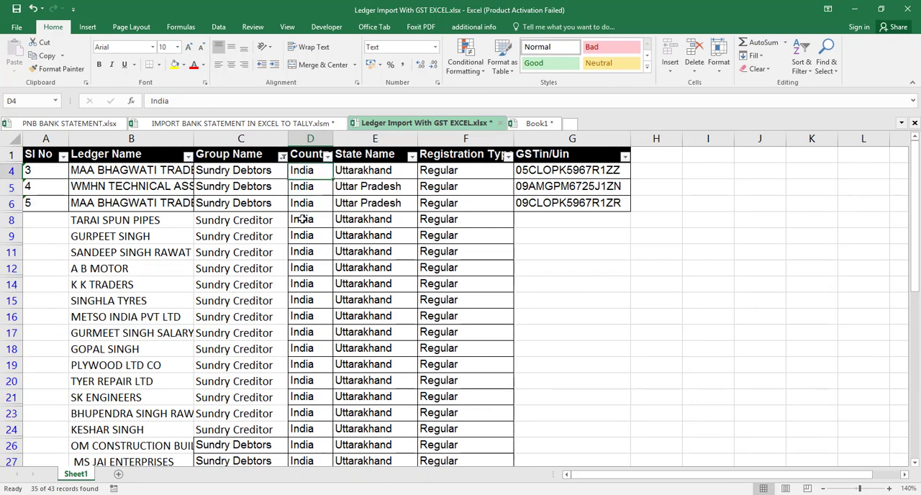
key("Left")
key("Left")
key("Left")
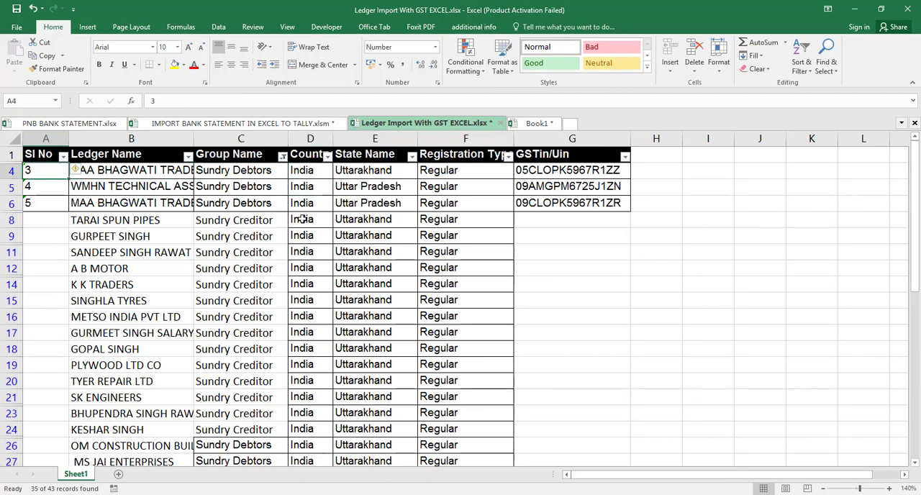
key("Up")
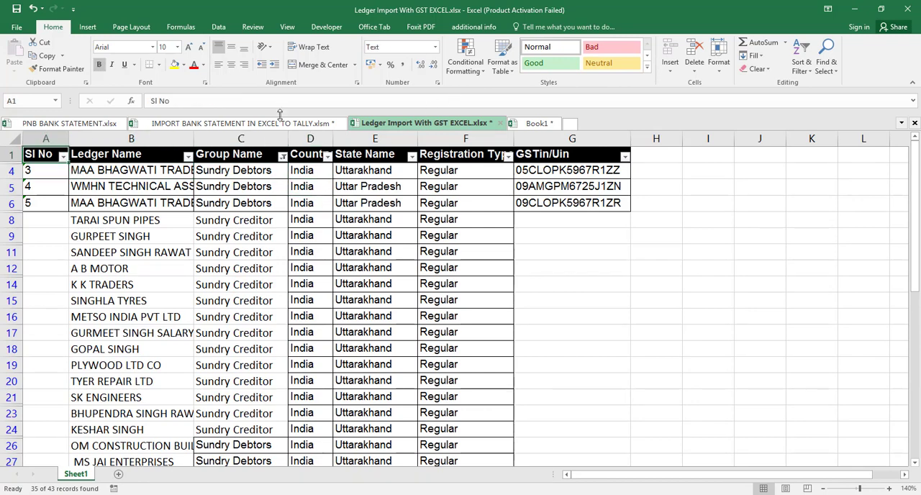
left_click(283, 156)
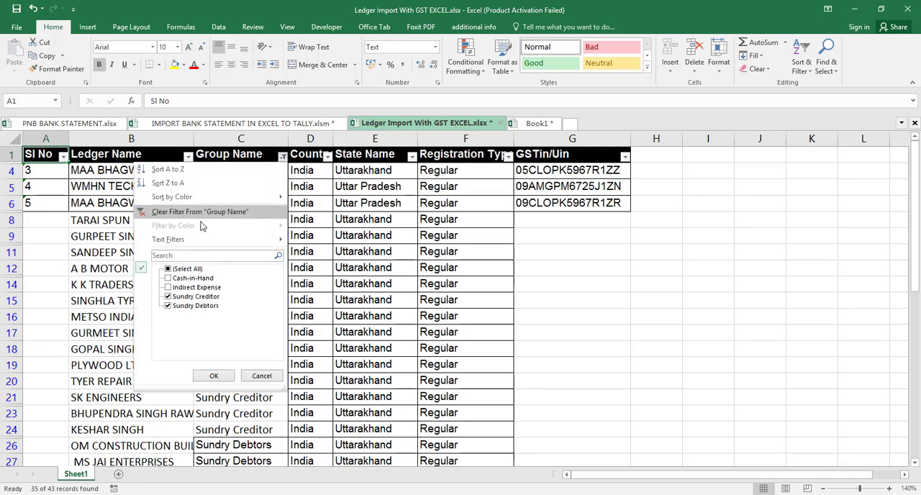
left_click(201, 212)
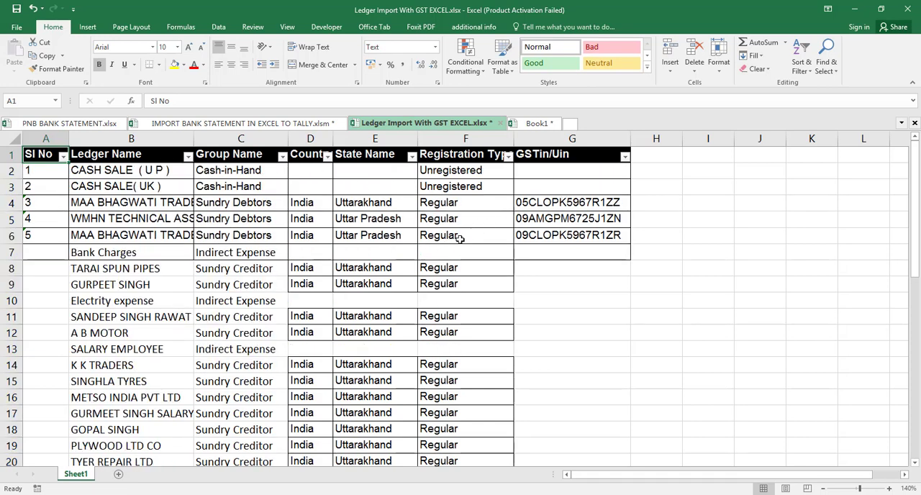
- Delete rows 2 to 6 containing the numbered sample ledgers above Bank Charges
left_click(236, 171)
key("shift+Down")
key("shift+Down")
key("shift+Down")
key("shift+Down")
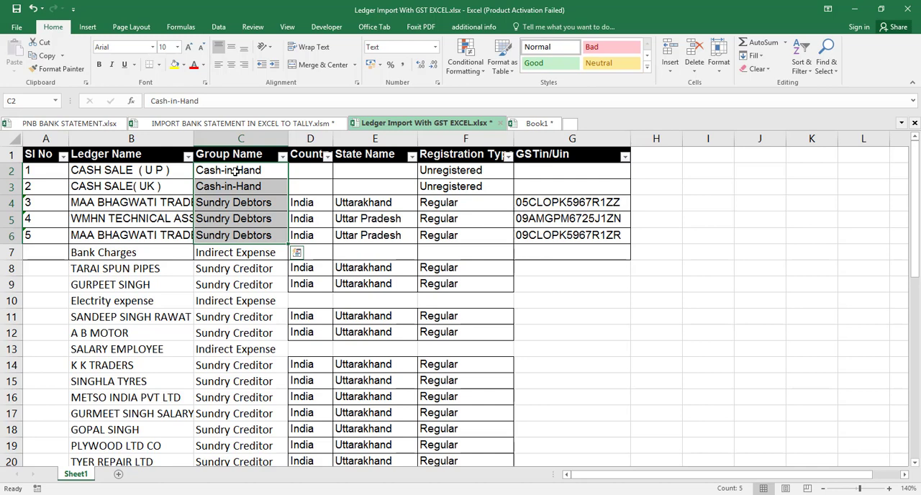
key("ctrl+minus")
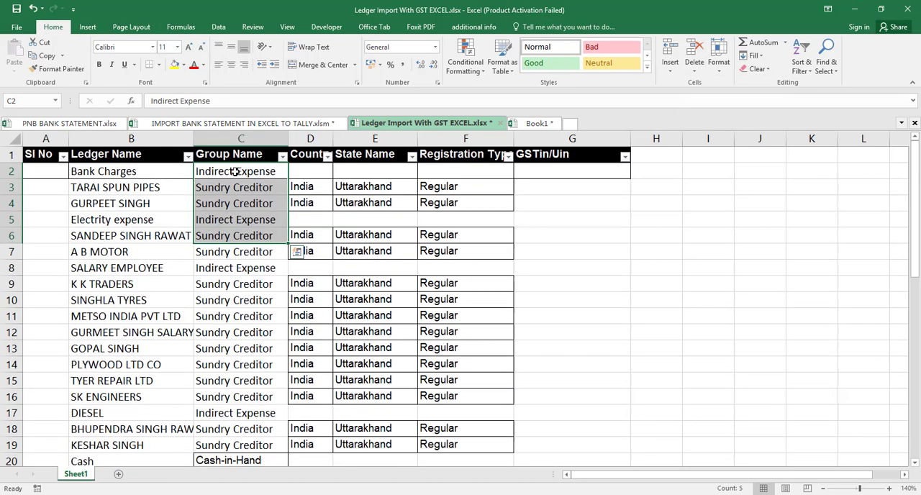
left_click(422, 245)
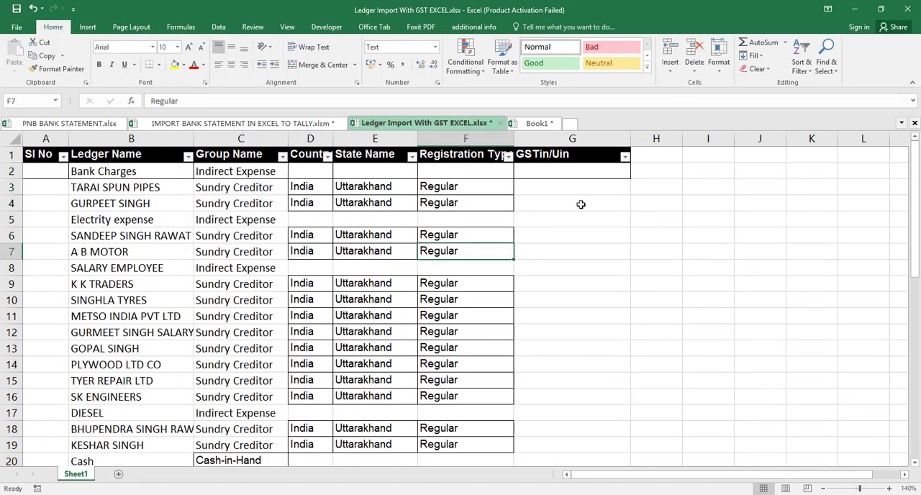
left_click(237, 221)
left_click(273, 174)
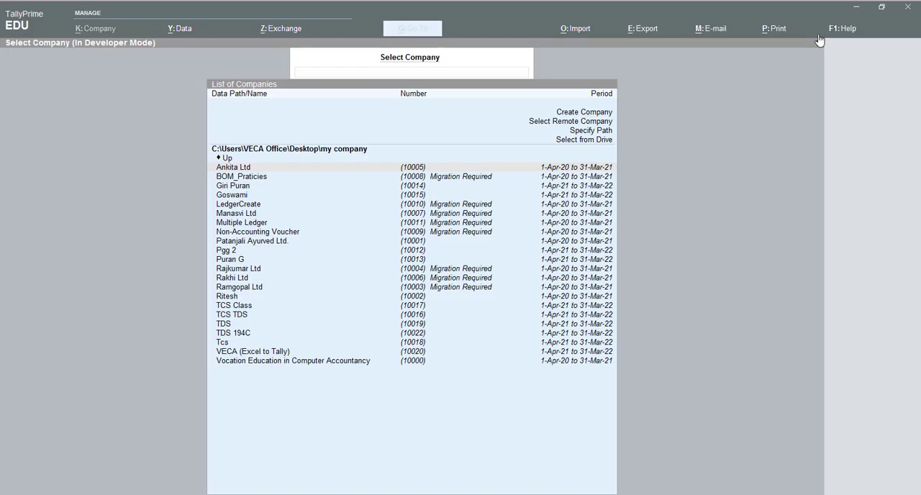
- Switch to TallyPrime and start creating a company named BANKBANK, leaving its address blank
left_click(580, 114)
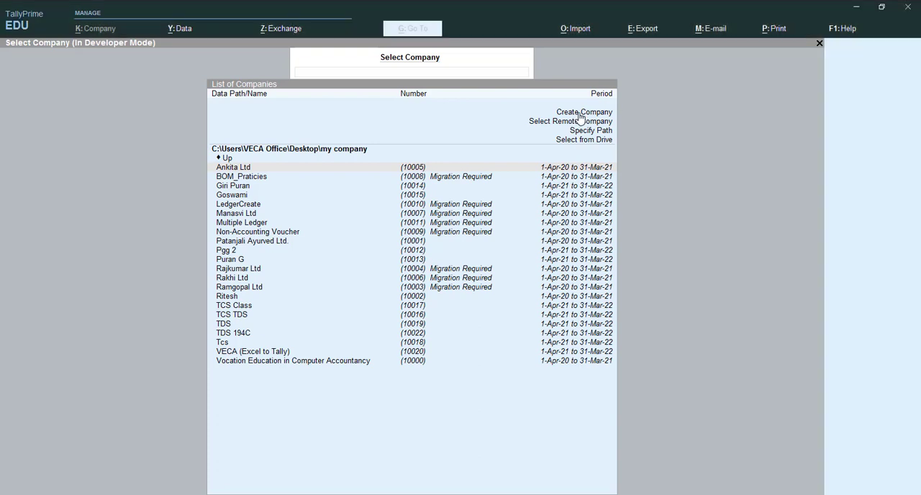
left_click(580, 115)
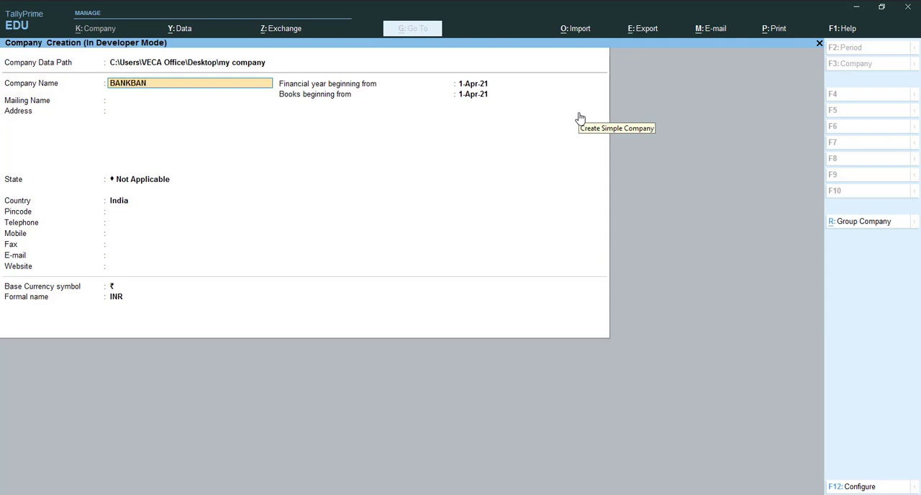
key("Return")
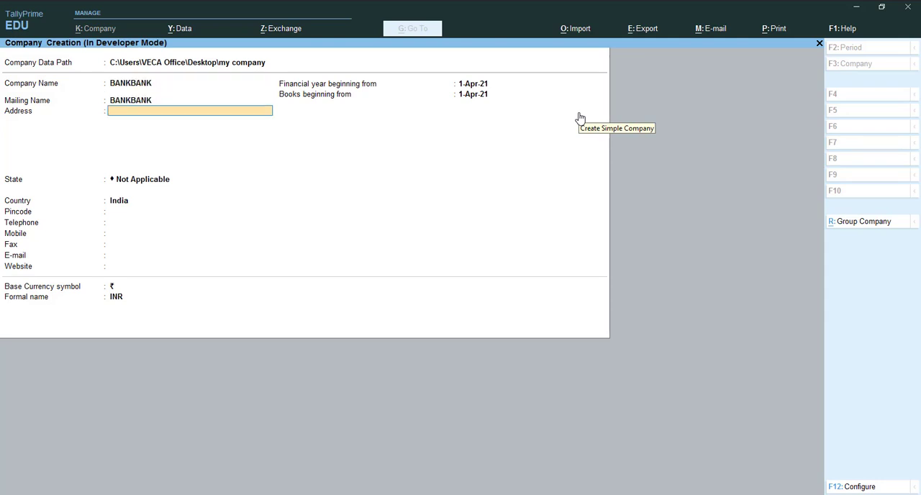
key("Return")
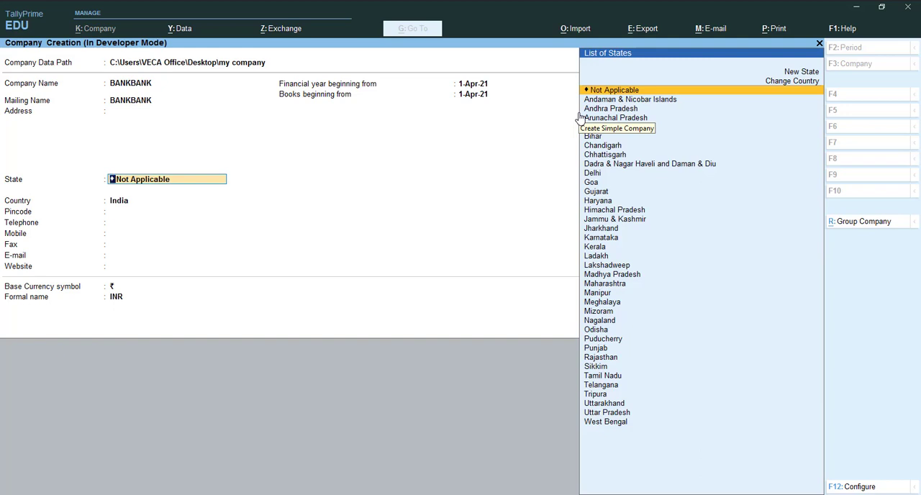
- Set the company's state to Uttarakhand, enter its pincode, and keep the default values in the remaining company creation fields
type("UT")
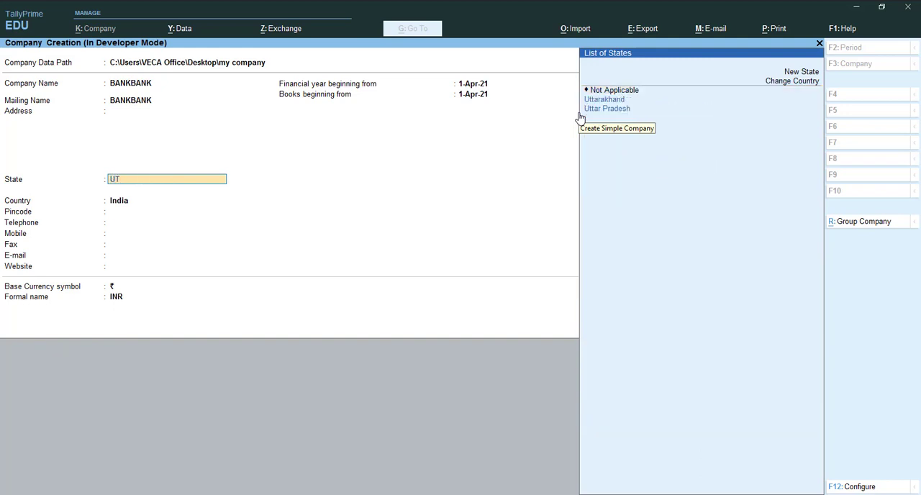
key("Down")
key("Return")
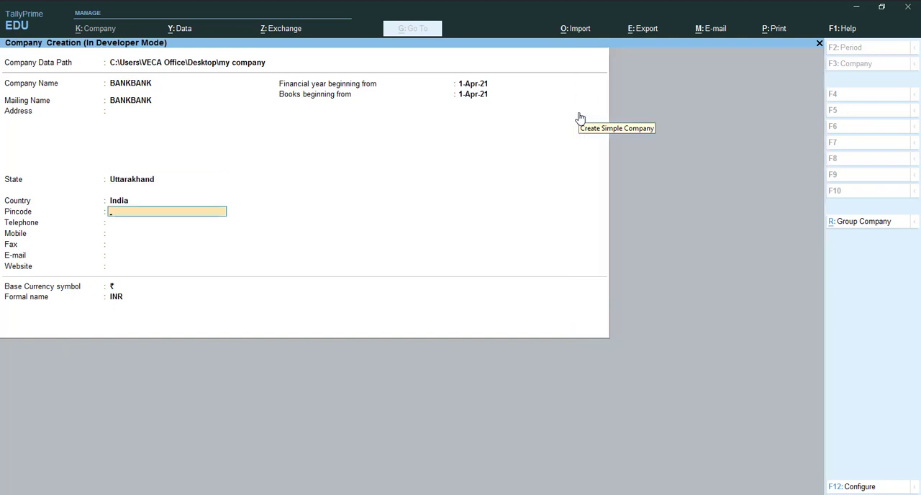
type("244715")
key("Return")
key("Return")
key("Return")
key("Return")
key("Return")
key("Return")
key("Return")
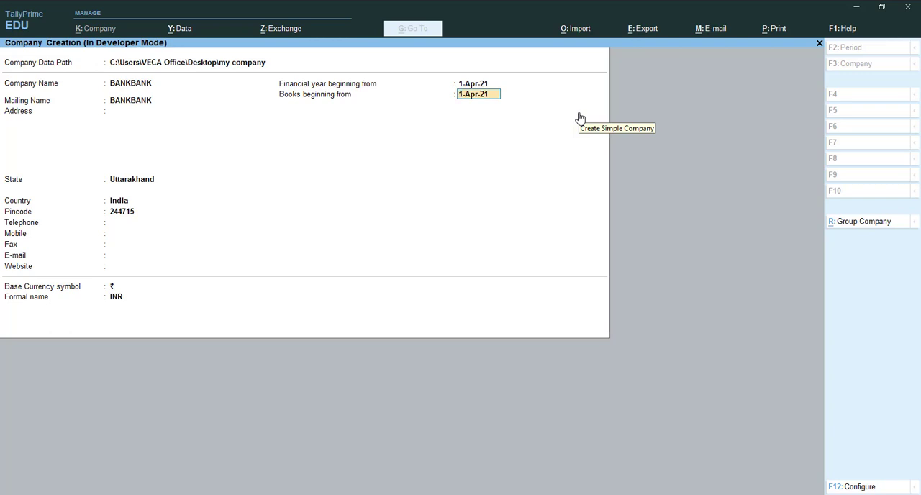
key("Return")
key("Return")
key("Return")
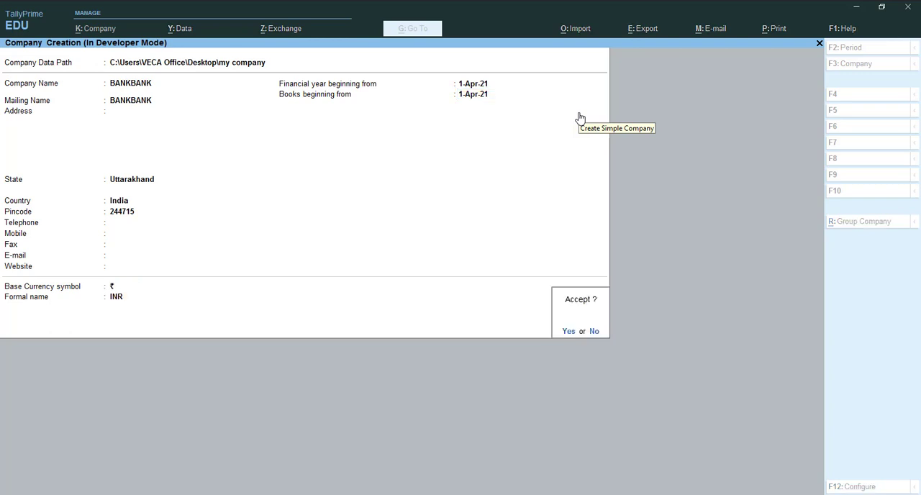
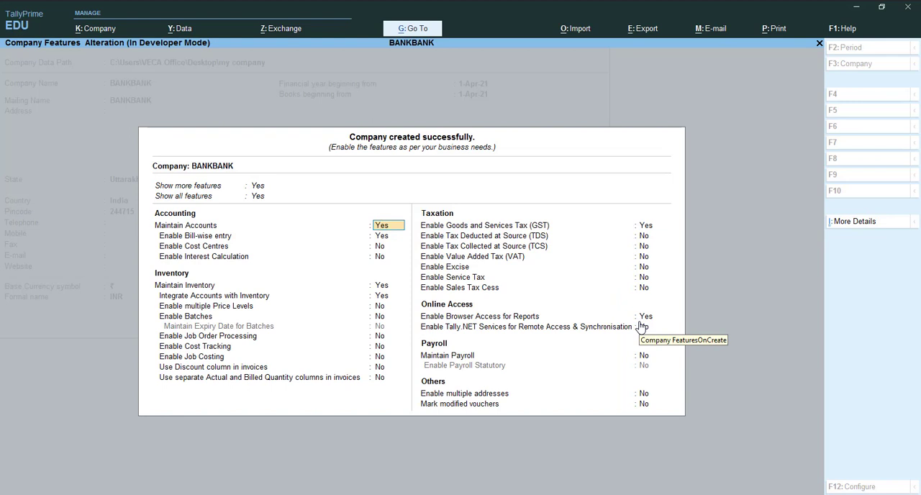
- Accept the default feature settings for the new BANKBANK company
key("ctrl")
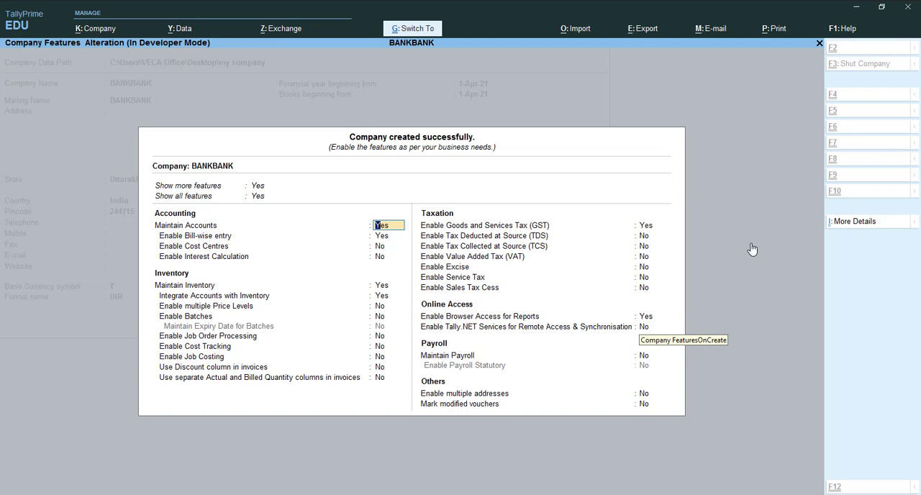
key("ctrl+a")
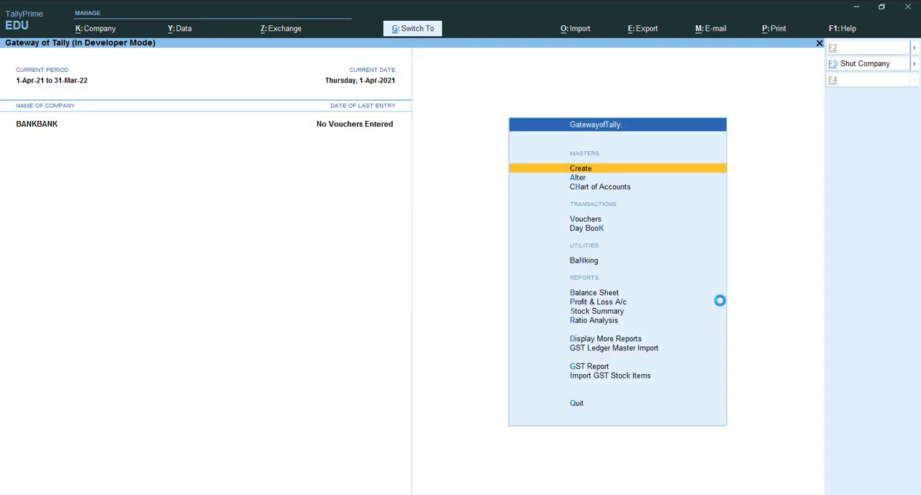
- Import the GST ledger masters from Sheet1 of Ledger Import With GST EXCEL.xlsx into BANKBANK
key("Down")
key("Down")
key("Down")
key("Down")
key("Down")
key("Down")
key("Down")
key("Down")
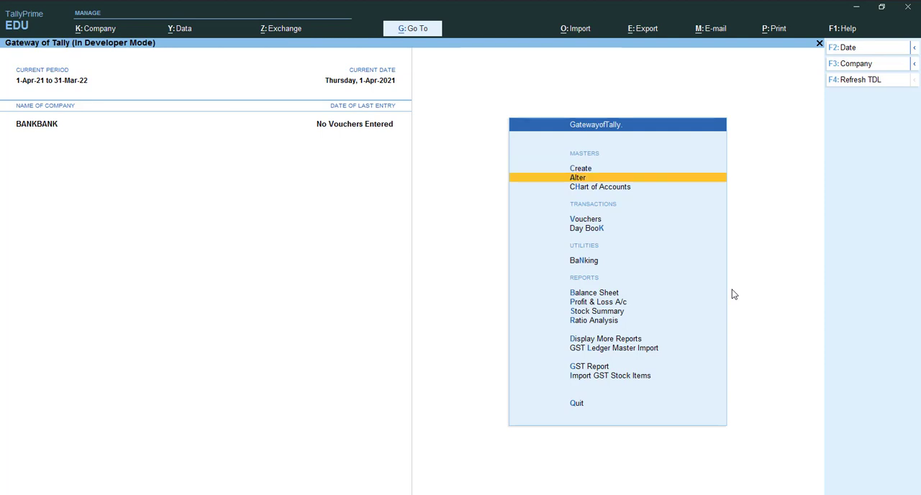
key("Down")
key("Down")
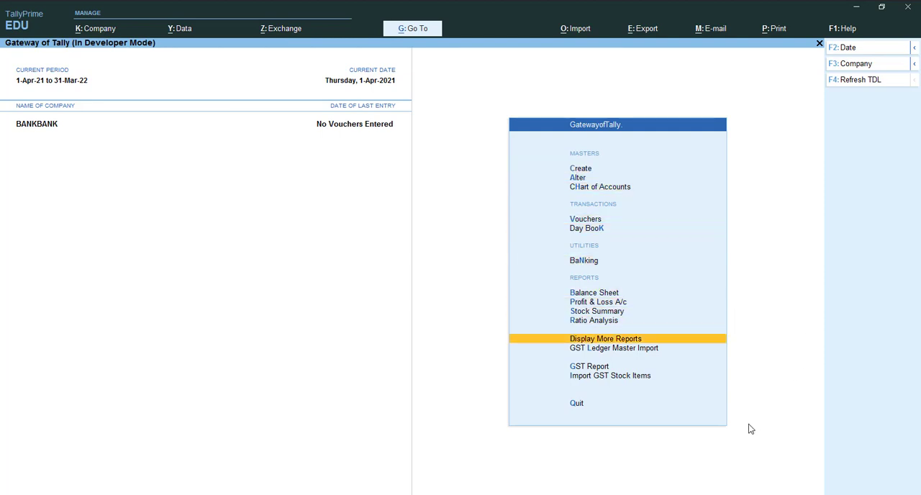
key("alt+Tab")
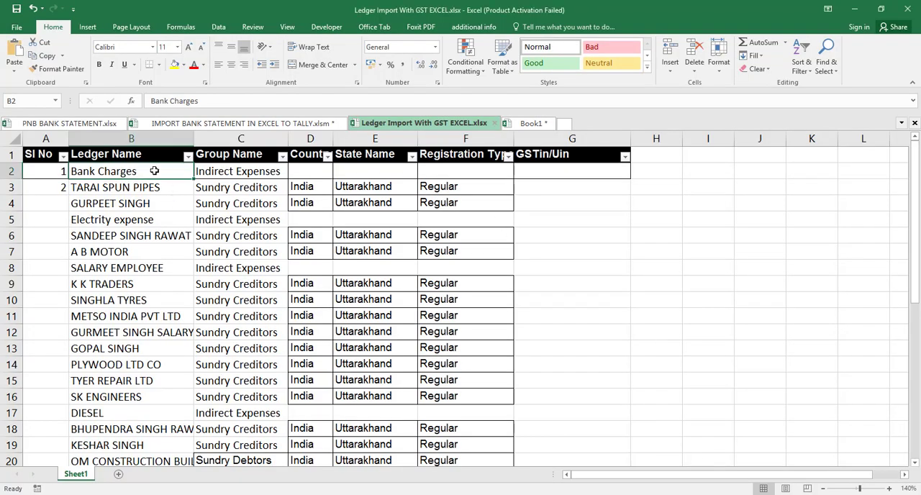
key("alt+Tab")
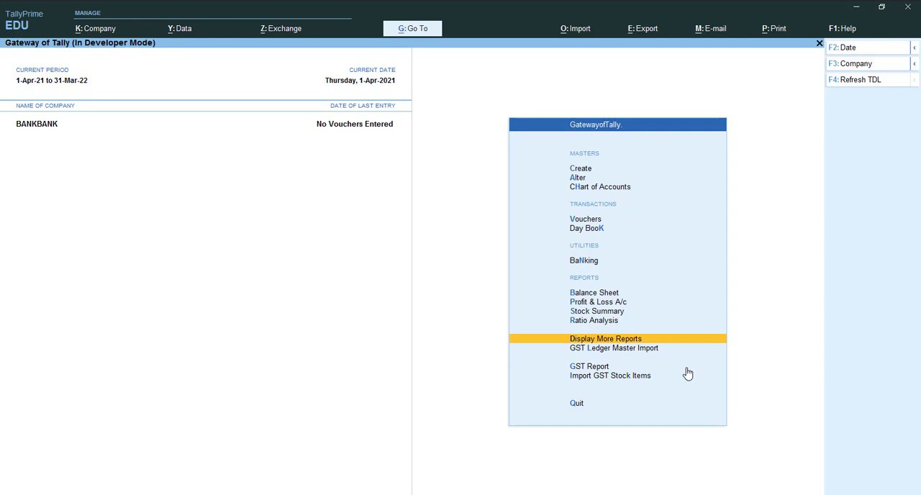
key("Down")
key("Return")
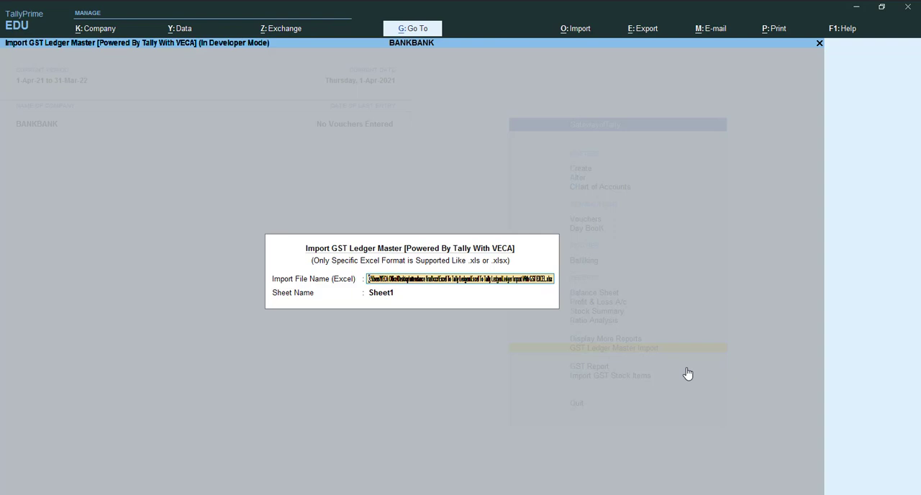
key("Return")
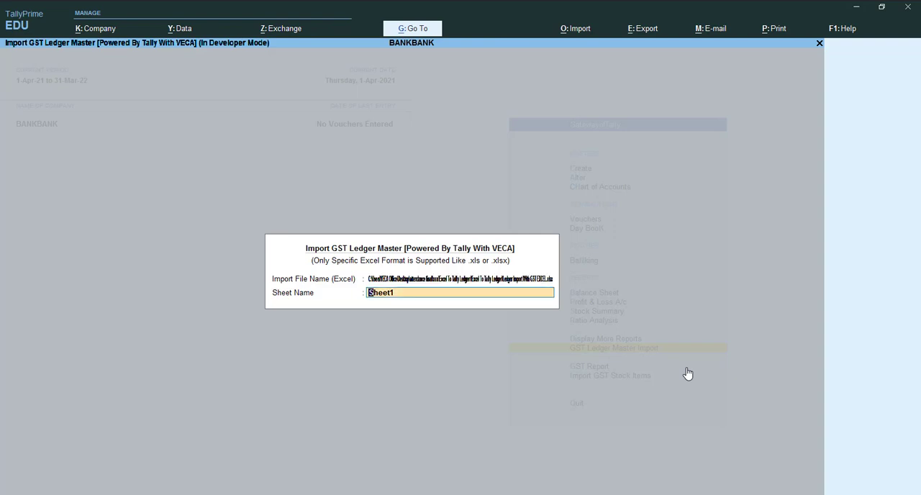
key("Return")
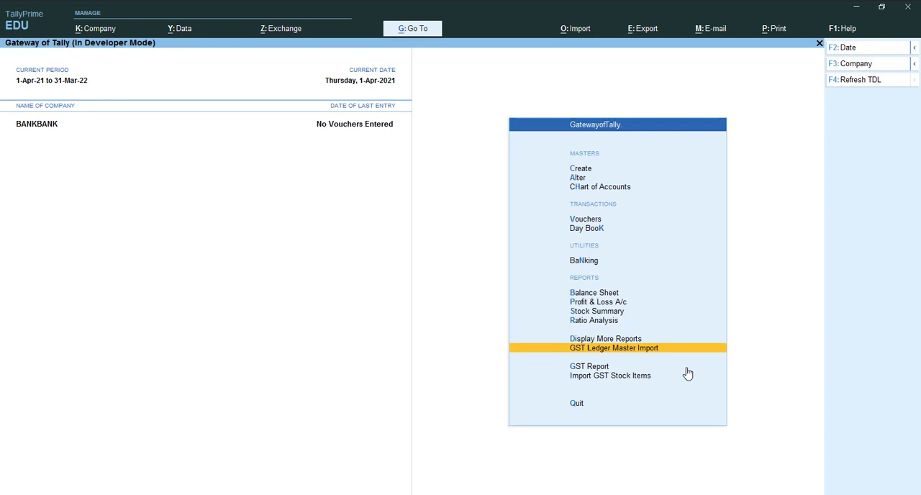
- Open the list of ledgers for alteration and go through the imported ledger names from first to last
key("Up")
key("Up")
key("Up")
key("Up")
key("Up")
key("Up")
key("Up")
key("Up")
key("Up")
key("Up")
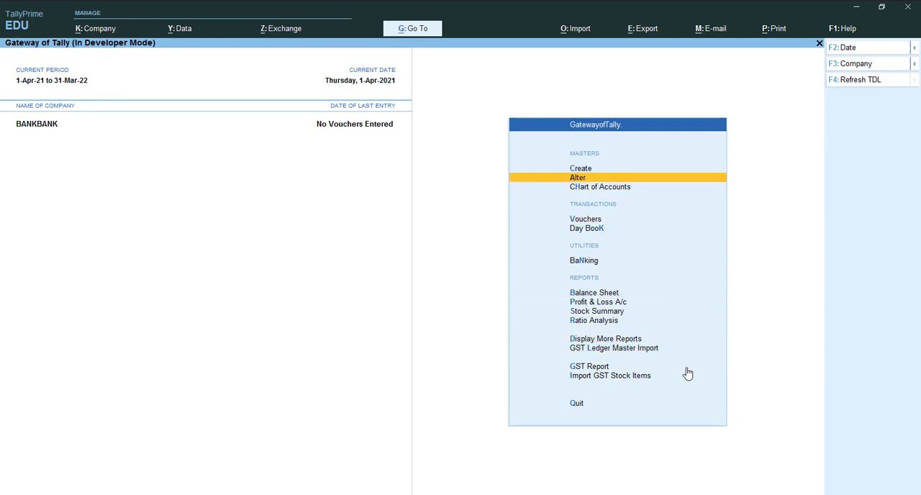
key("Return")
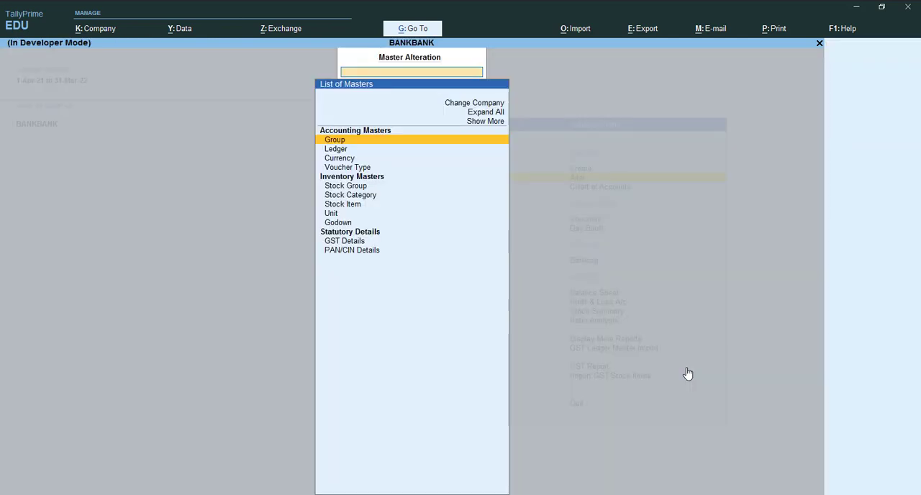
key("Down")
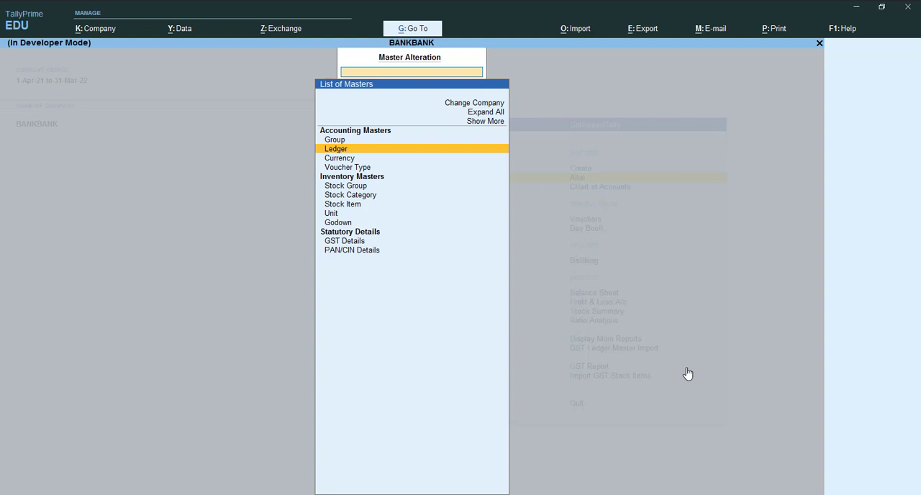
key("Return")
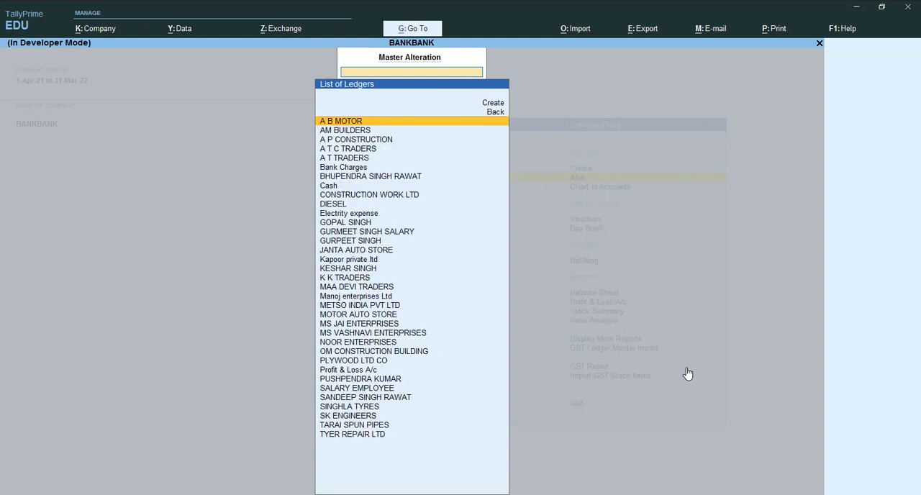
key("Down")
key("Down")
key("Down")
key("Down")
key("Down")
key("Down")
key("Down")
key("Down")
key("Down")
key("Down")
key("Down")
key("Down")
key("Down")
key("Down")
key("Down")
key("Down")
key("Down")
key("Down")
key("Down")
key("Down")
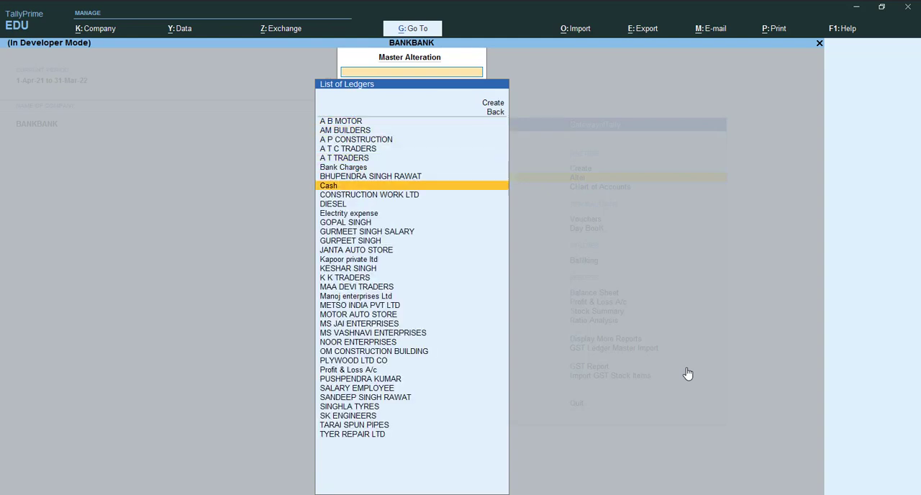
key("Up")
key("Up")
key("Up")
key("Up")
key("Up")
key("Up")
key("Up")
key("Up")
key("Up")
key("Up")
key("Up")
key("Up")
key("Up")
key("Up")
key("Up")
key("Up")
key("Up")
key("Up")
key("Up")
key("Up")
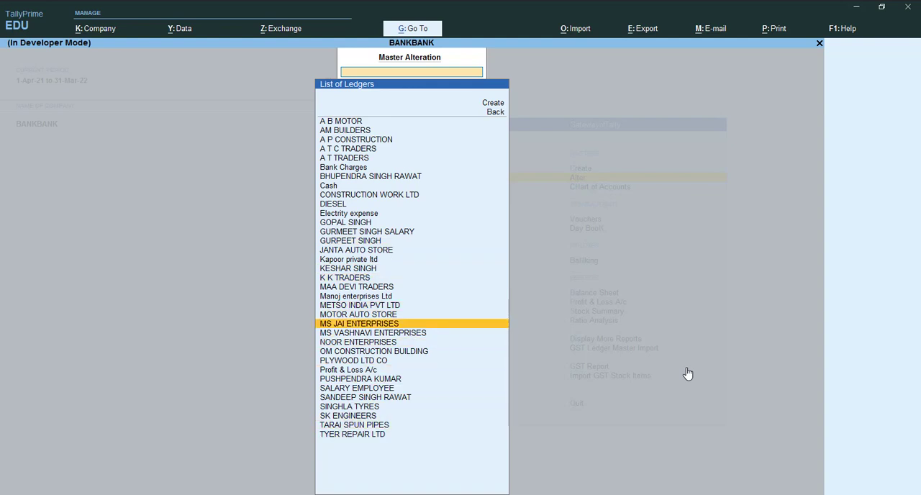
key("Down")
key("Down")
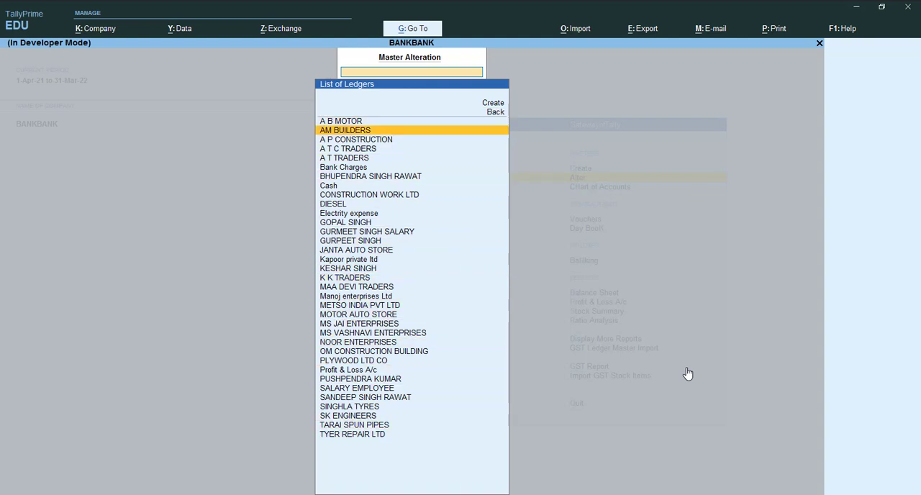
key("Down")
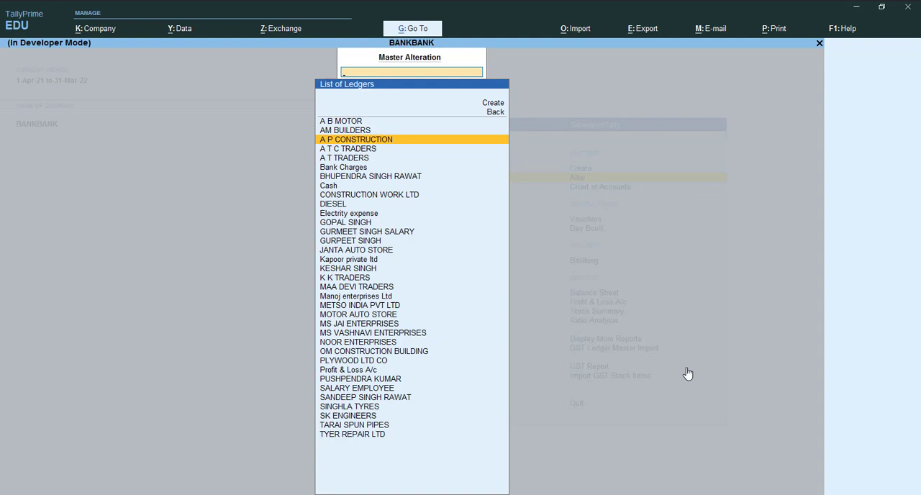
key("Down")
key("Down")
key("Down")
key("Down")
key("Down")
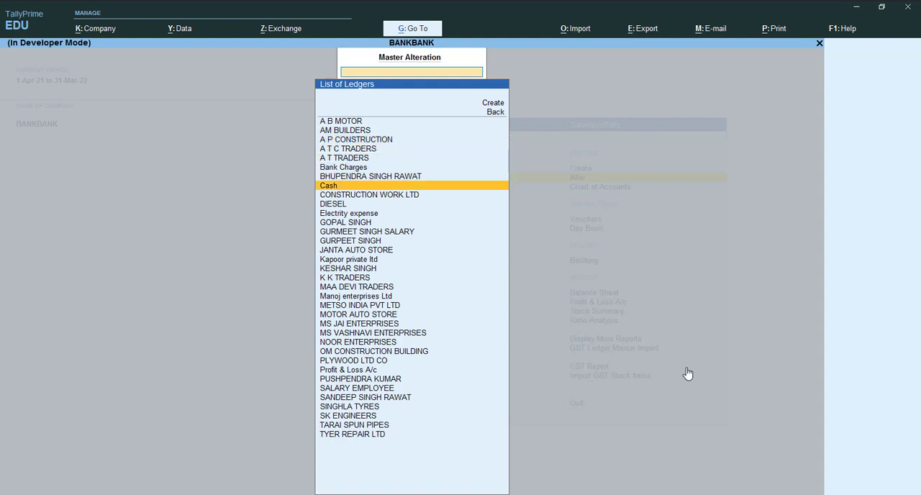
key("Down")
key("Down")
key("Down")
key("Down")
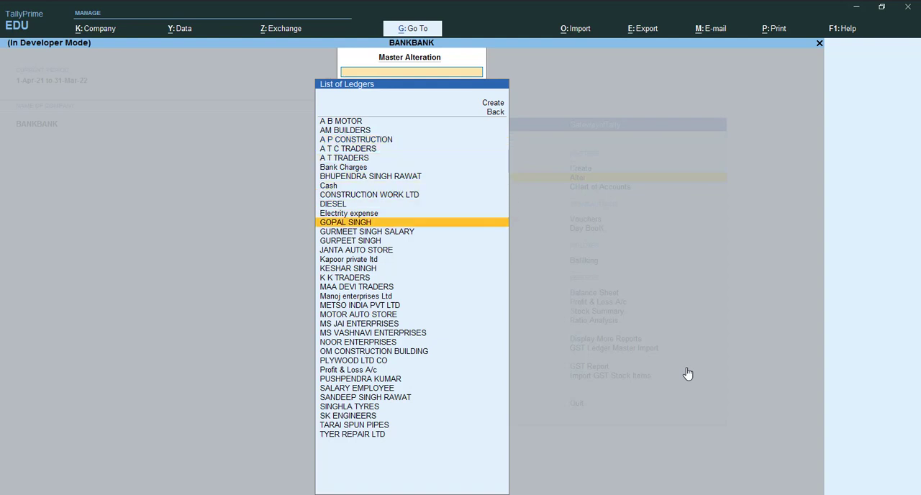
key("Down")
key("Down")
key("Down")
key("Down")
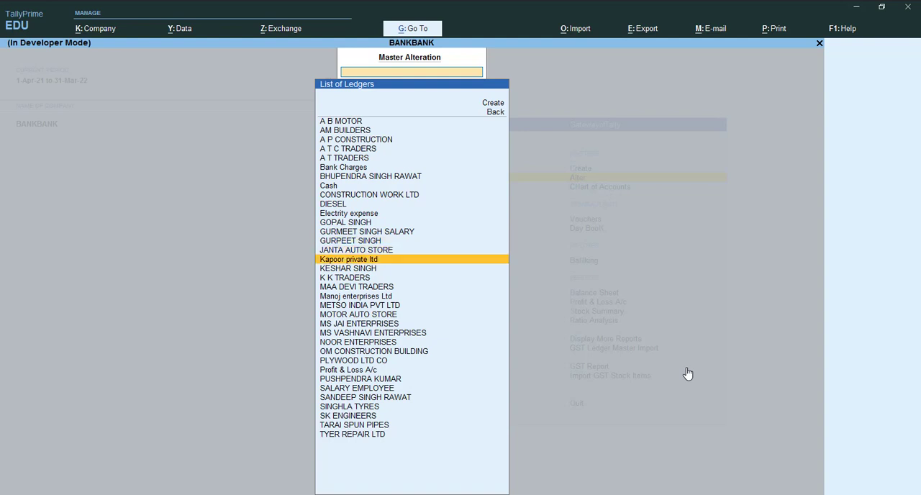
key("Down")
key("Down")
key("Down")
key("Down")
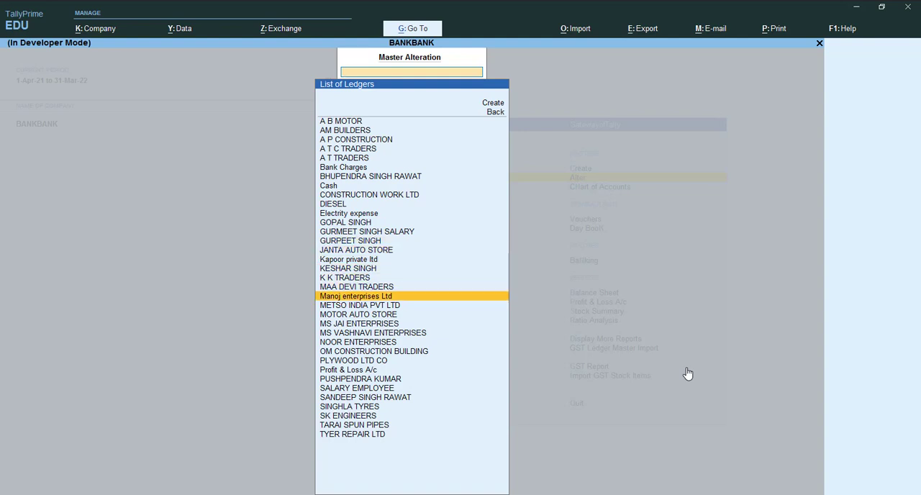
key("Down")
key("Down")
key("Down")
key("Down")
key("Down")
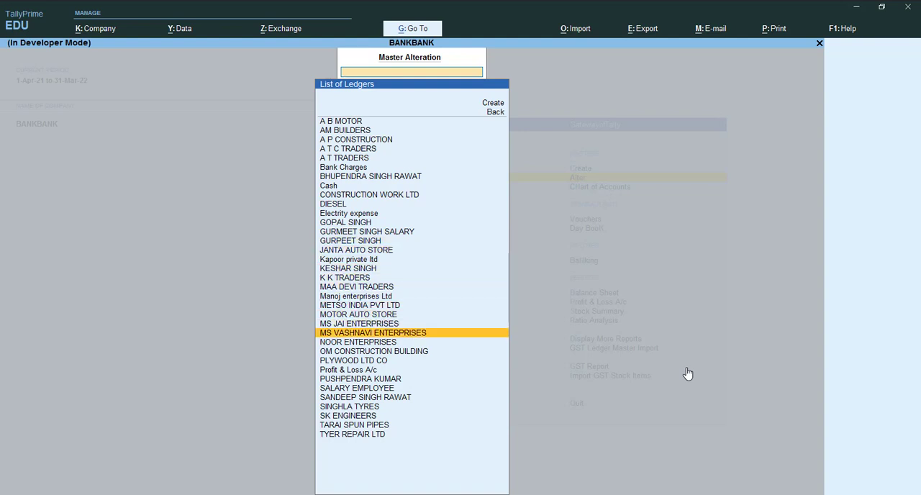
key("Down")
key("Down")
key("Down")
key("Down")
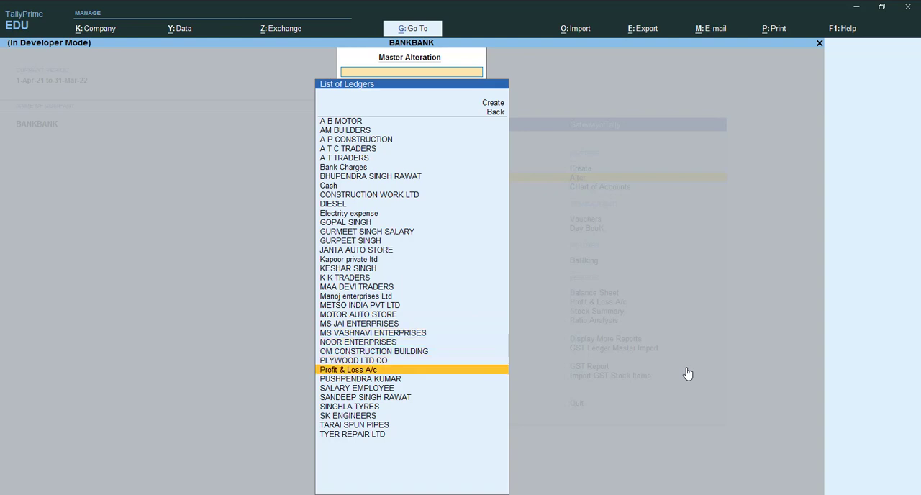
key("Down")
key("Down")
key("Down")
key("Down")
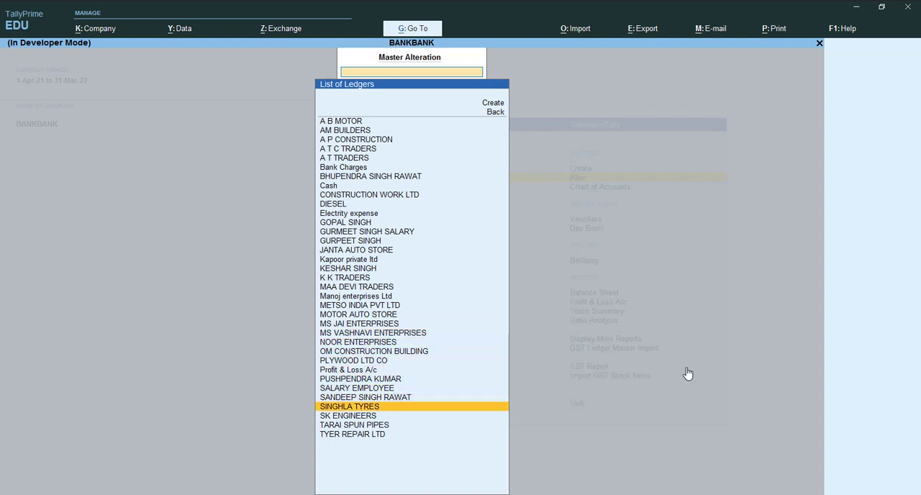
key("Down")
key("Down")
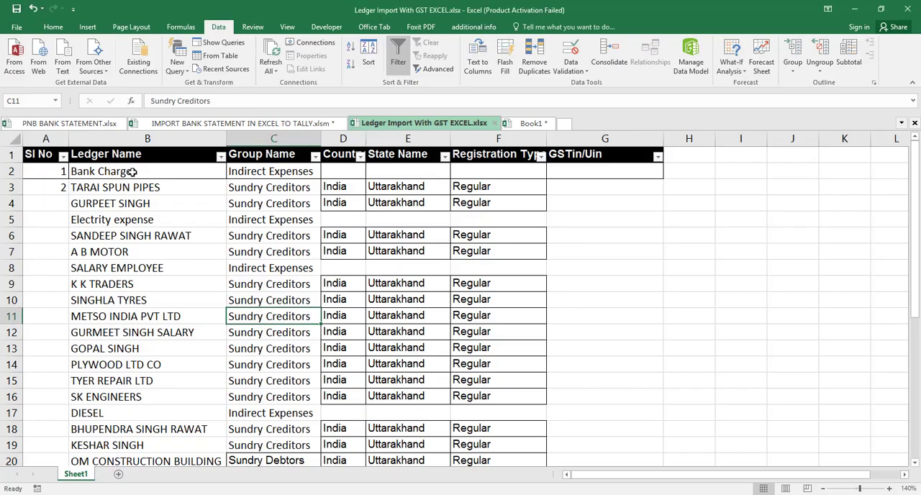
- Switch to the Excel ledger workbook and select the ledger names from Bank Charges downward for review
left_click(133, 173)
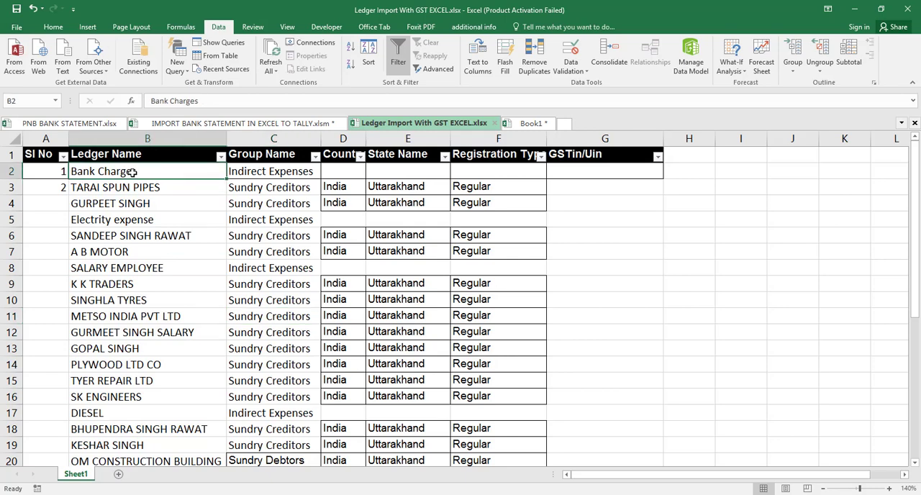
key("ctrl+shift+Down")
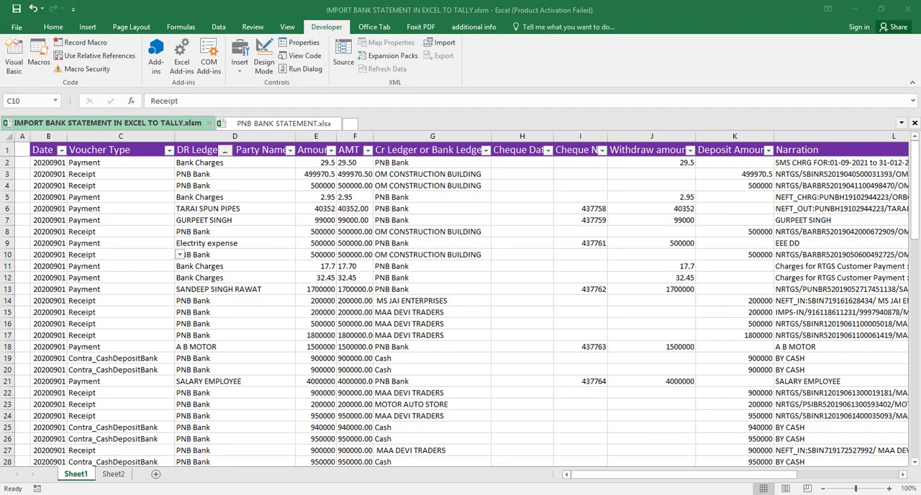
- Switch to the bank statement import workbook and back to TallyPrime, and check the PNB Bank ledger's details without altering them
left_click(644, 493)
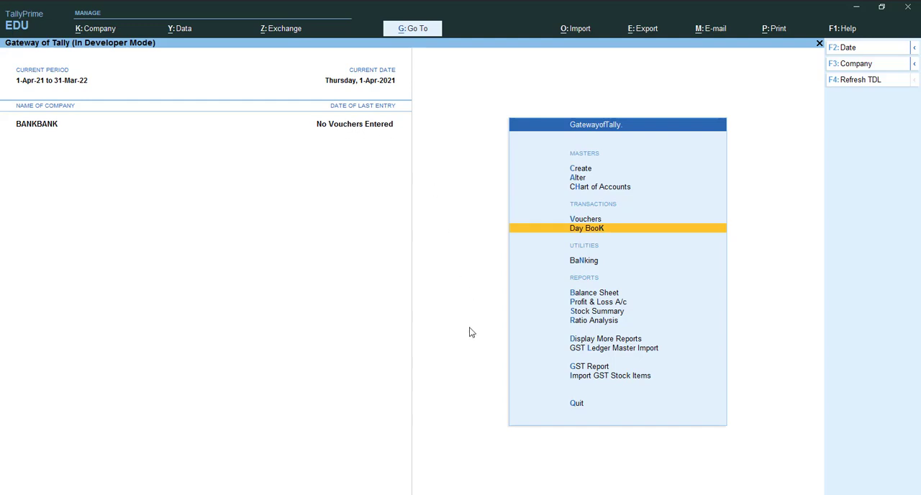
key("Up")
key("Up")
key("Up")
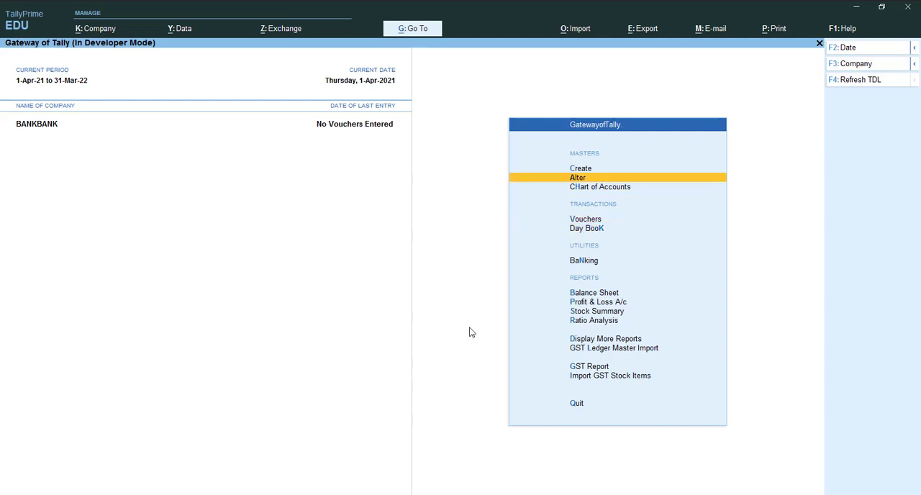
key("Return")
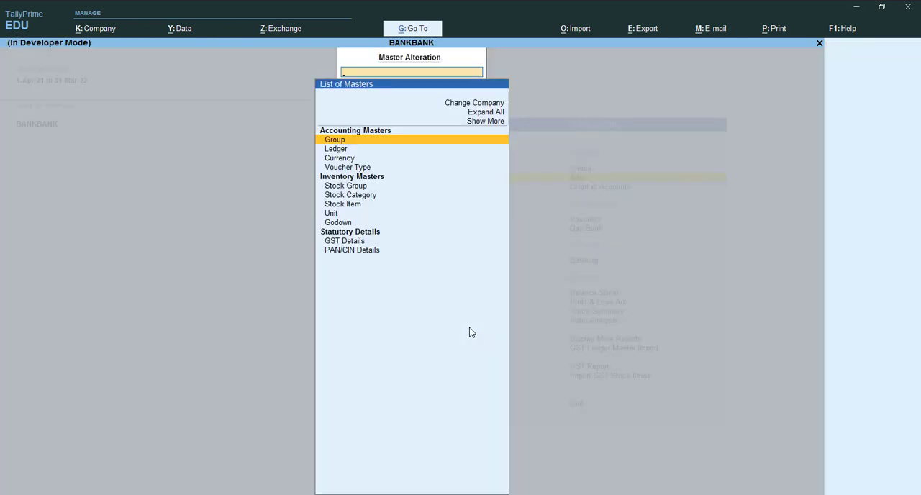
key("Down")
key("Return")
type("P")
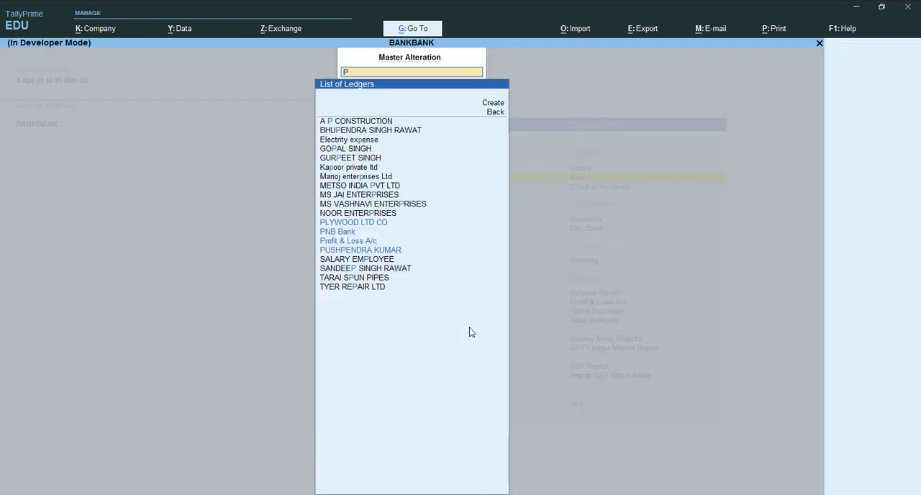
type("nb")
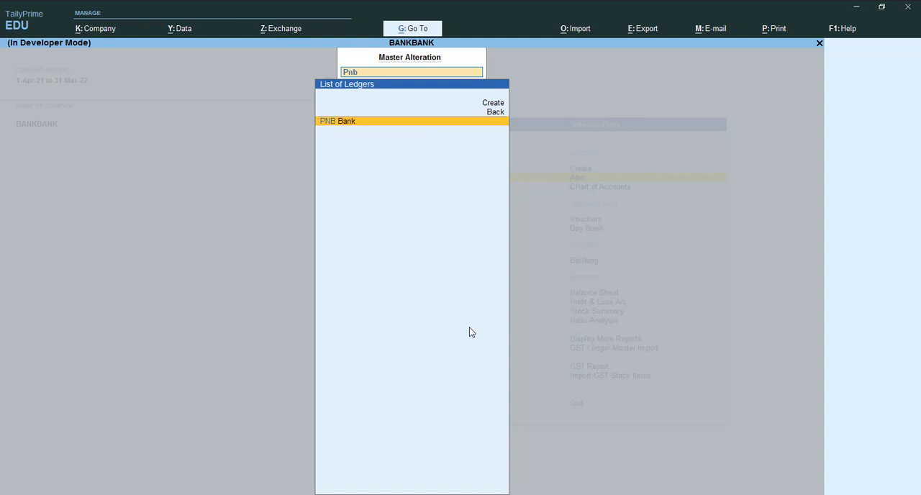
key("Return")
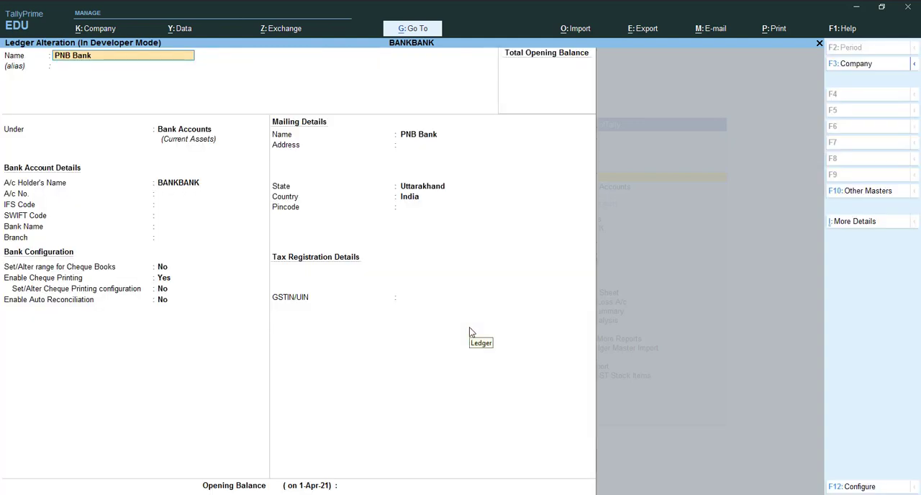
key("Escape")
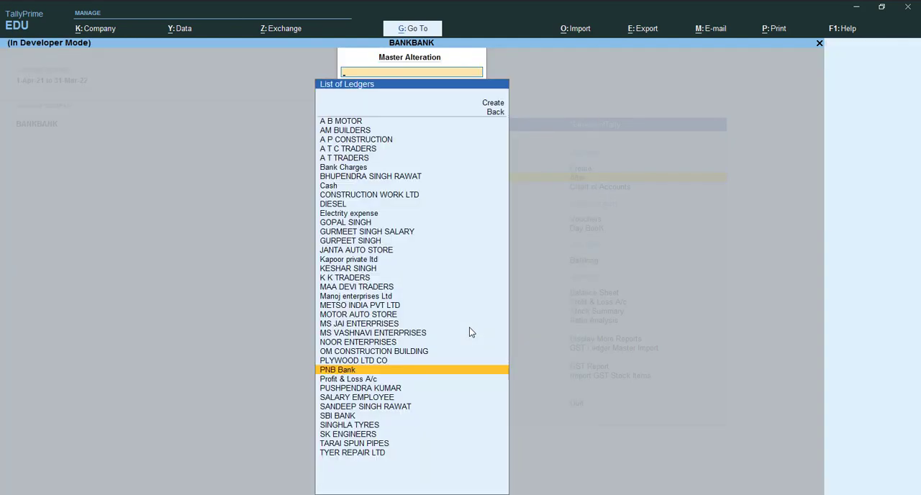
key("Escape")
key("Escape")
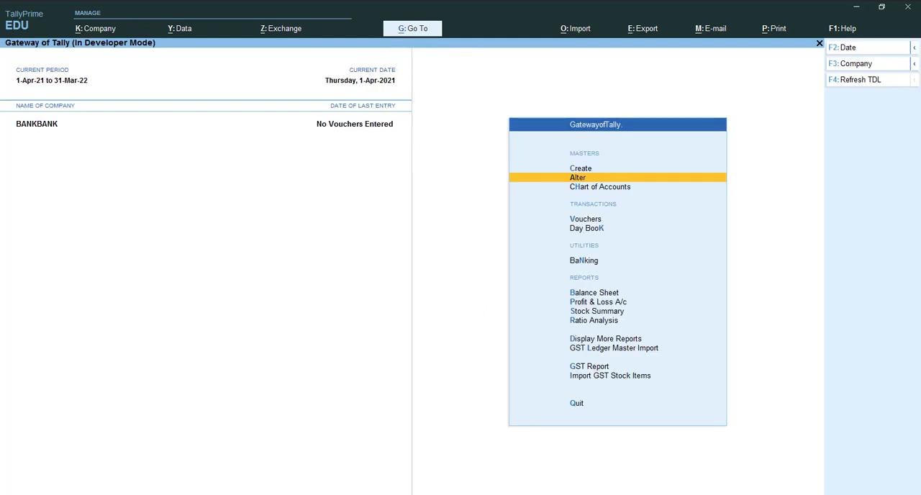
- Switch to the Excel bank statement import workbook and set the first entry's date in B2 to 20210901
left_click(751, 445)
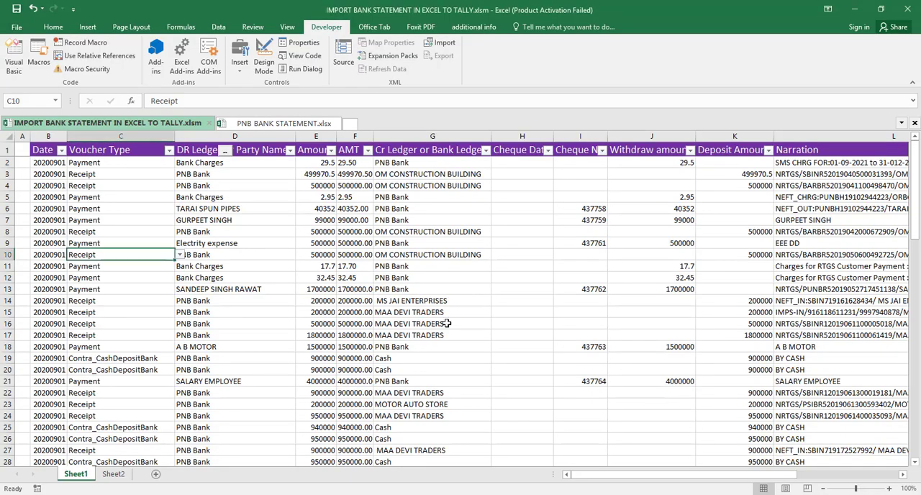
double_click(46, 164)
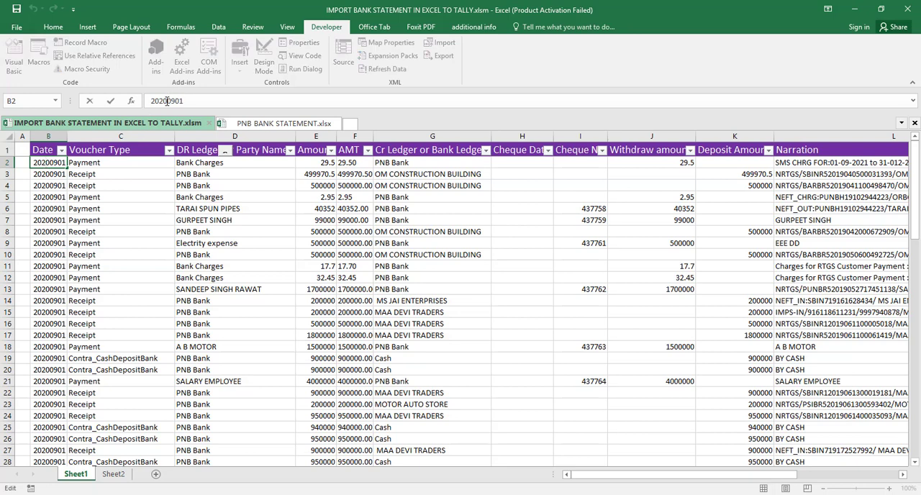
left_click(166, 101)
key("BackSpace")
type("1")
key("Return")
key("Up")
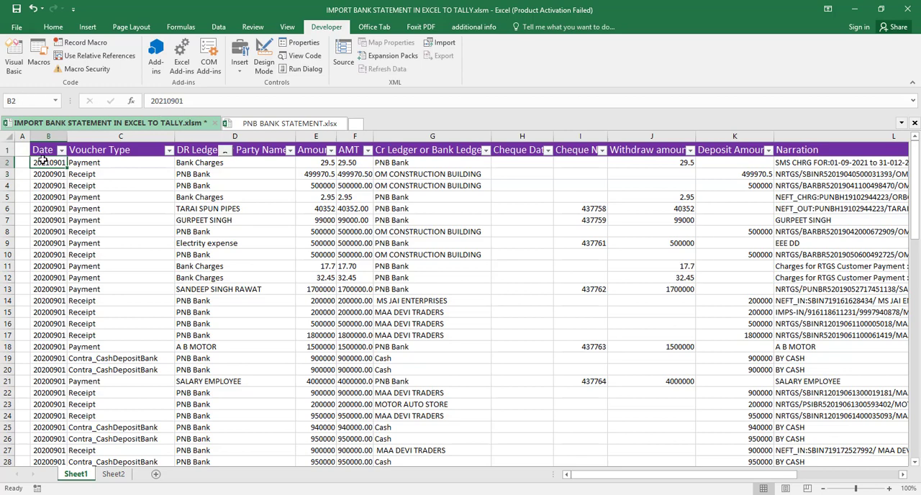
- Fill the date from B2 down the Date column to the last entry in row 84
key("ctrl+shift+Down")
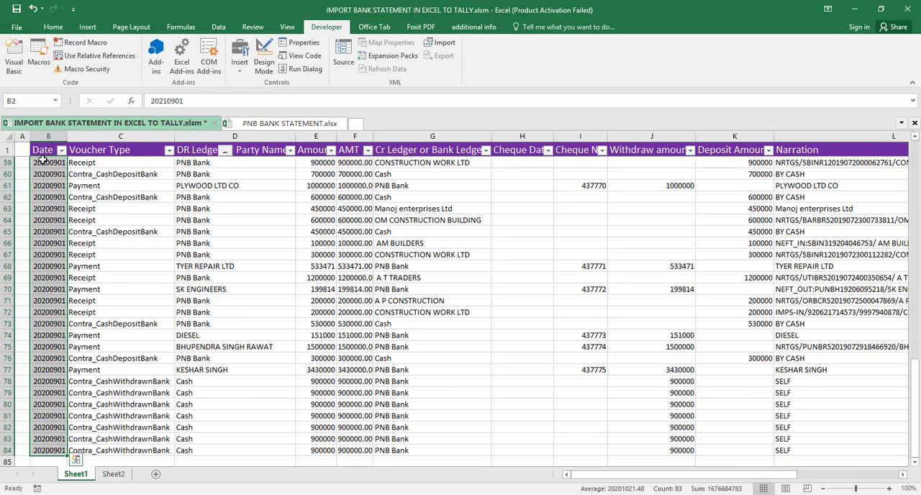
key("ctrl+d")
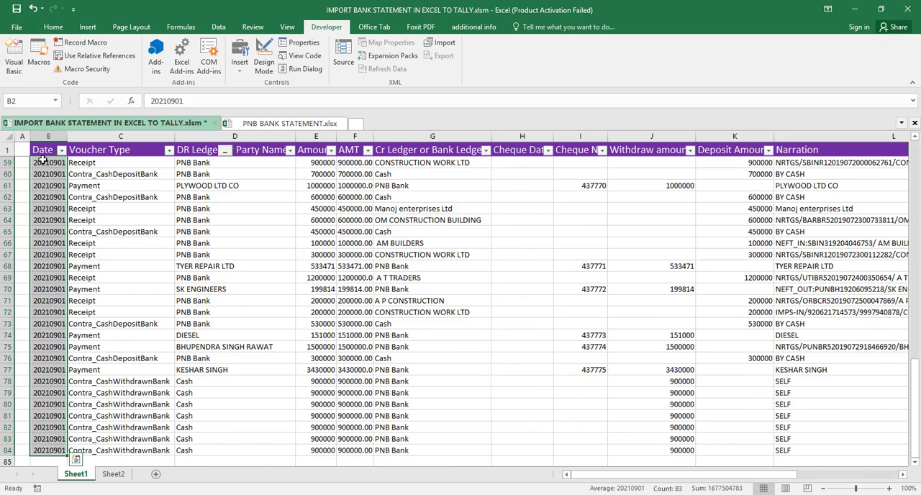
key("Up")
key("Down")
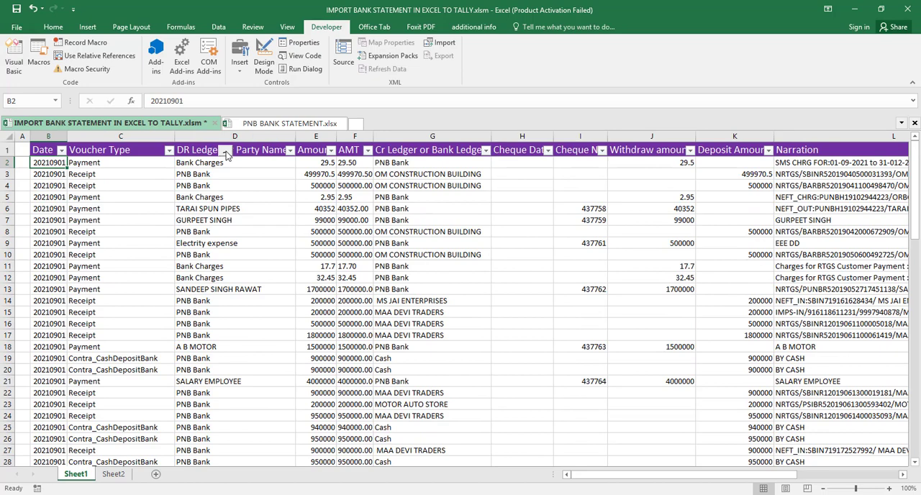
- Start exporting the vouchers to XML and delete the old CB_Voucher.xmlxml file from the my bank folder
key("F12")
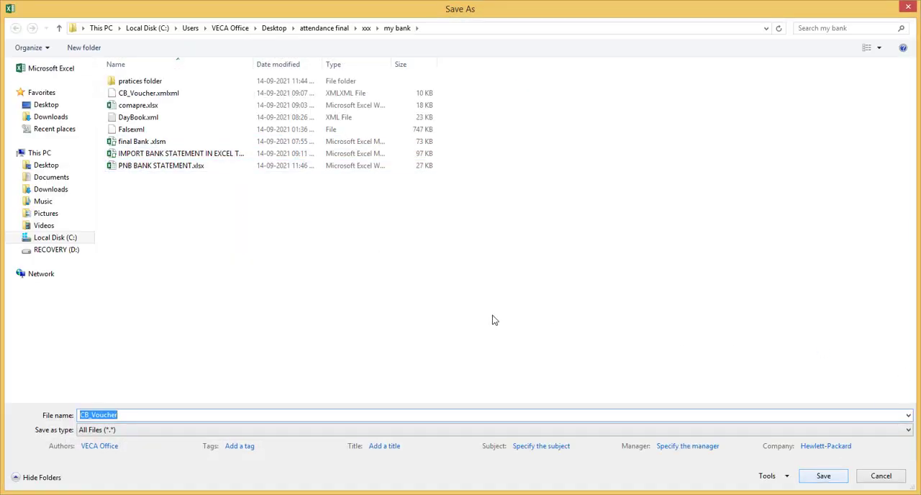
left_click(151, 93)
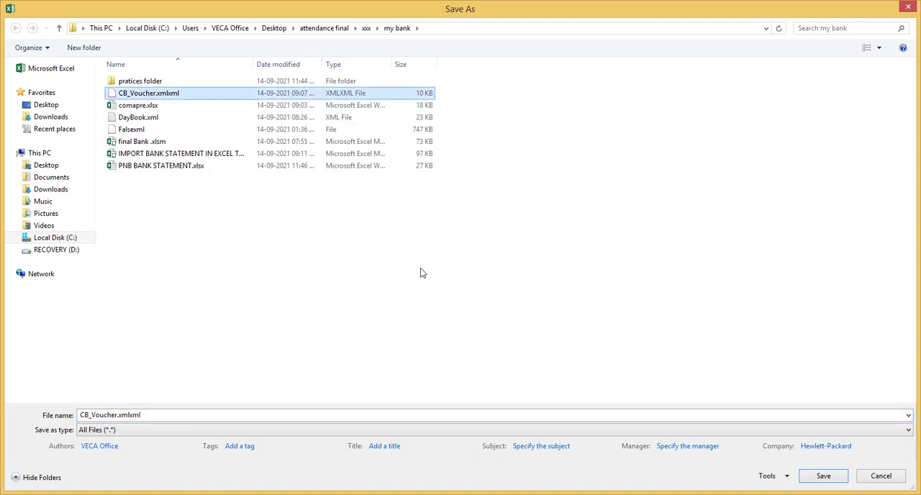
key("Delete")
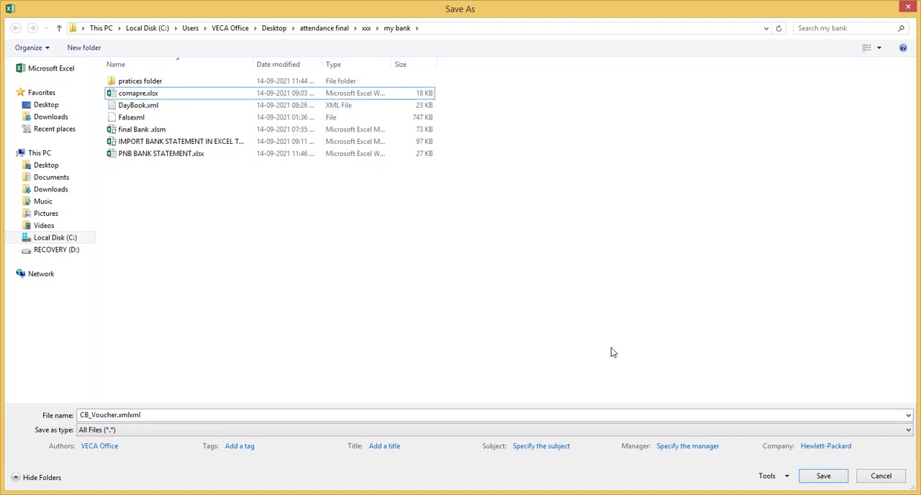
- Name the export file CB_Voucher.xml and save it in the my bank folder
left_click(159, 416)
left_click(159, 416)
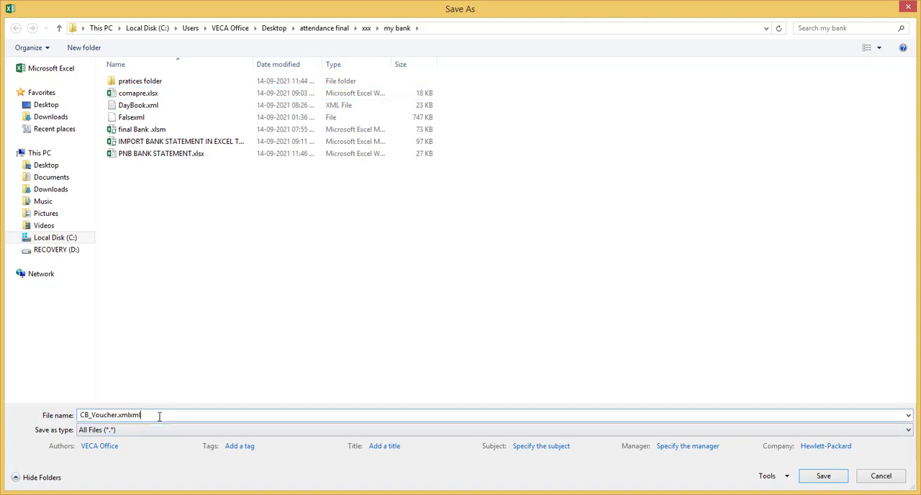
key("BackSpace")
key("BackSpace")
key("BackSpace")
left_click(823, 476)
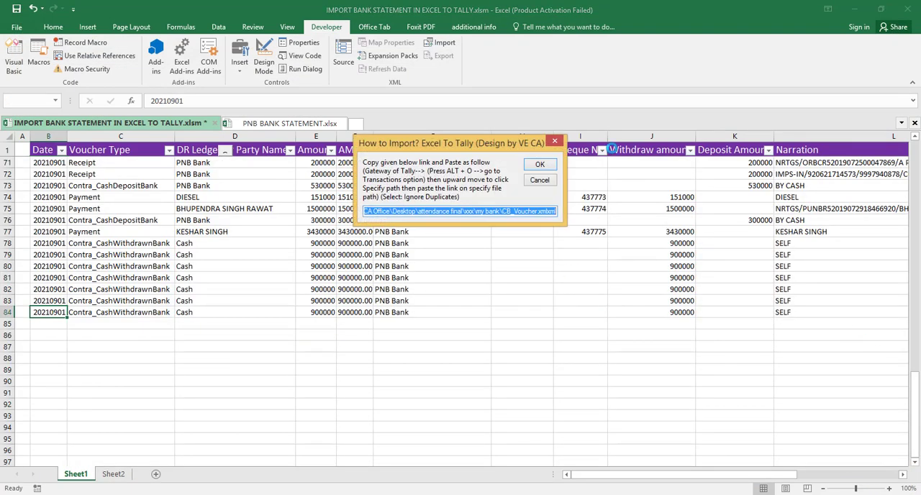
- Copy the exported voucher file's path from the import instructions and switch to TallyPrime
right_click(498, 212)
left_click(524, 250)
key("alt+Tab")
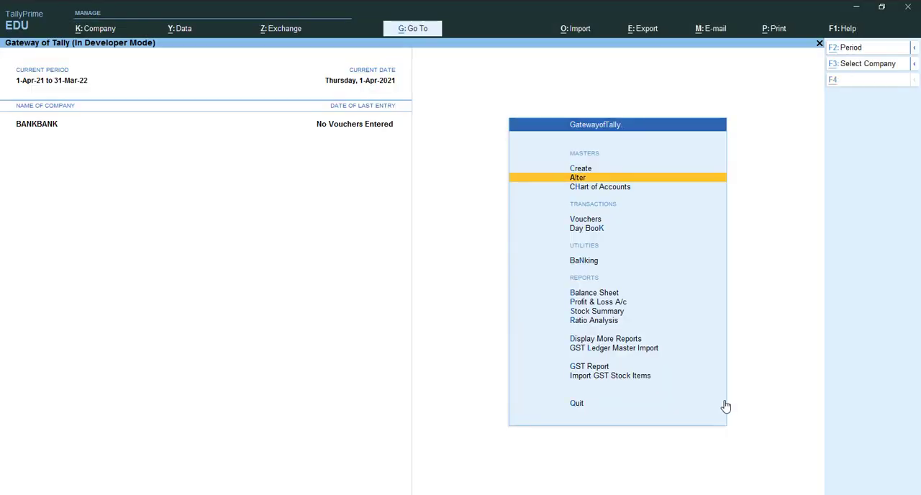
- Import transactions into BANKBANK by specifying the copied path of the CB_Voucher file
key("alt+o")
key("Down")
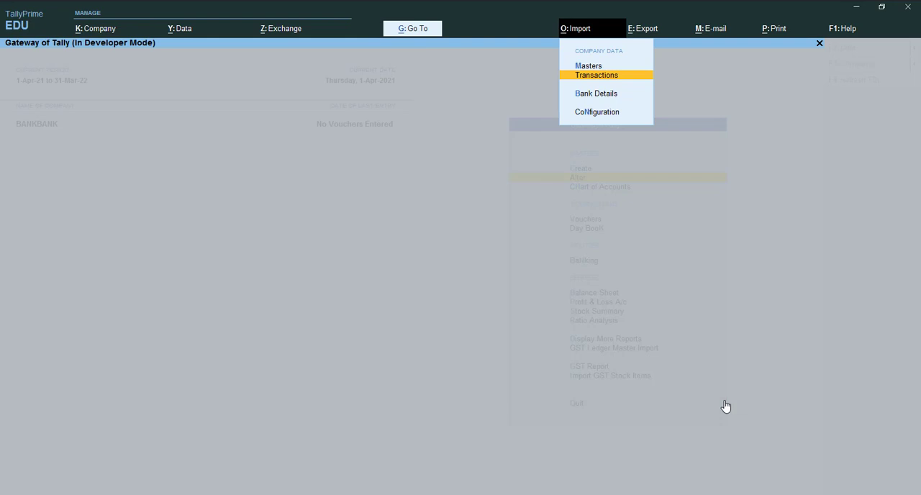
key("Return")
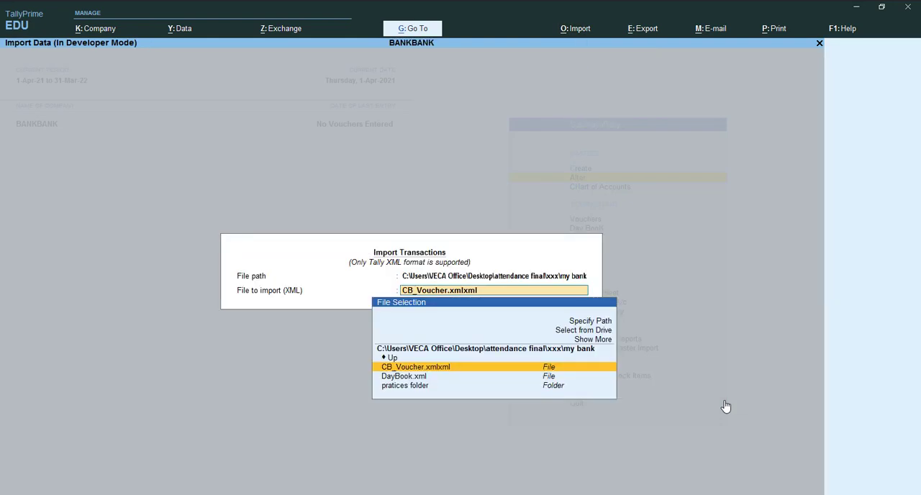
key("Up")
key("Up")
key("Up")
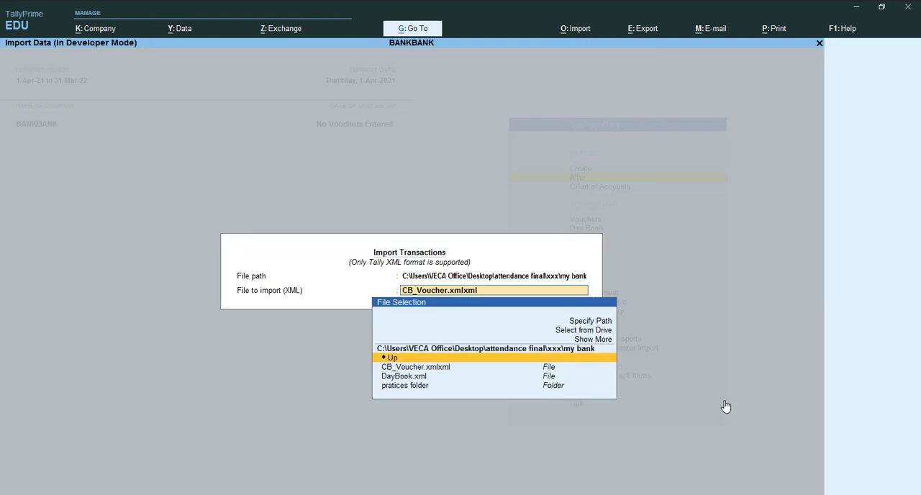
key("Return")
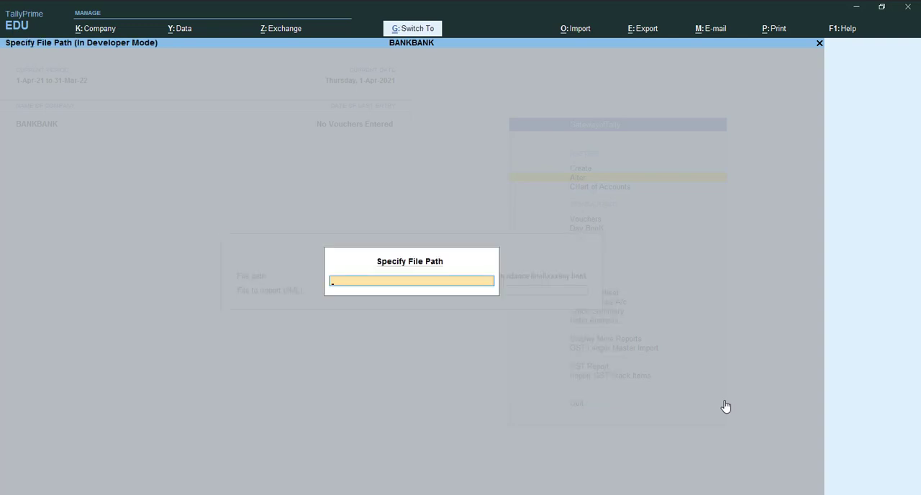
key("ctrl+v")
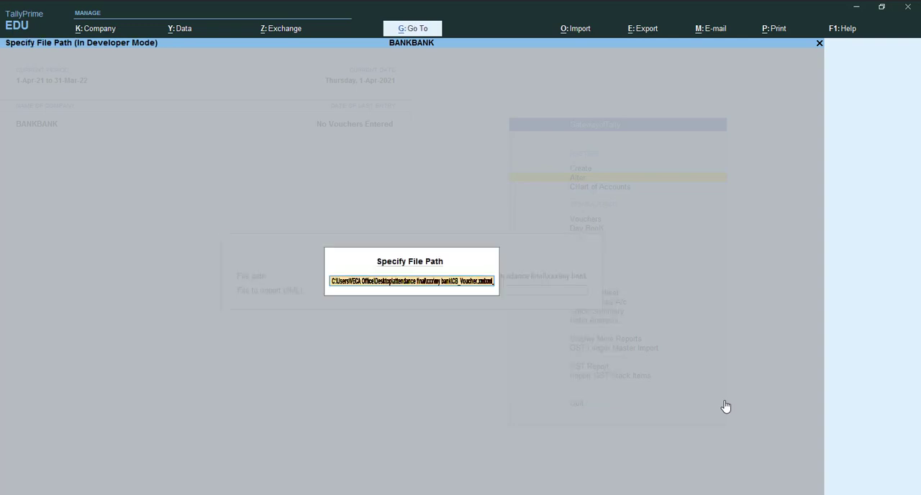
key("Return")
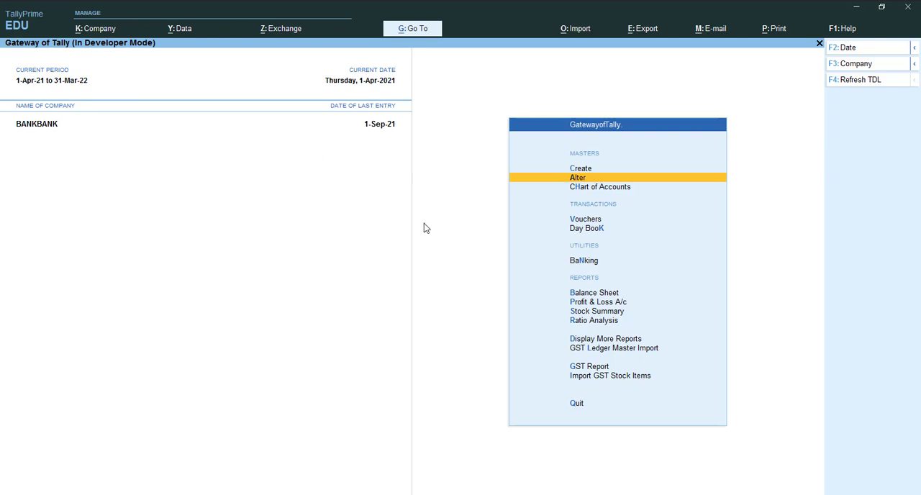
- Open the Cash/Bank Books summary from the account books reports for BANKBANK
key("Down")
key("Down")
key("Down")
key("Down")
key("Down")
key("Down")
key("Down")
key("Down")
key("Down")
key("Down")
key("Down")
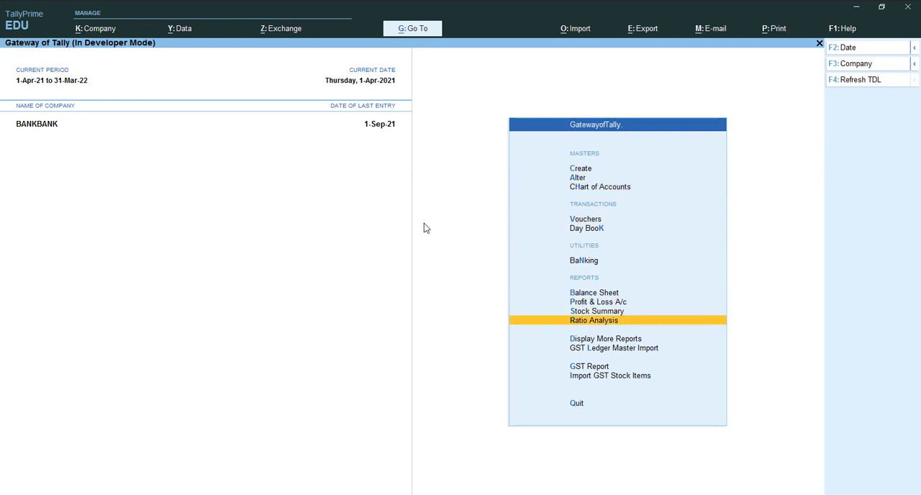
key("Up")
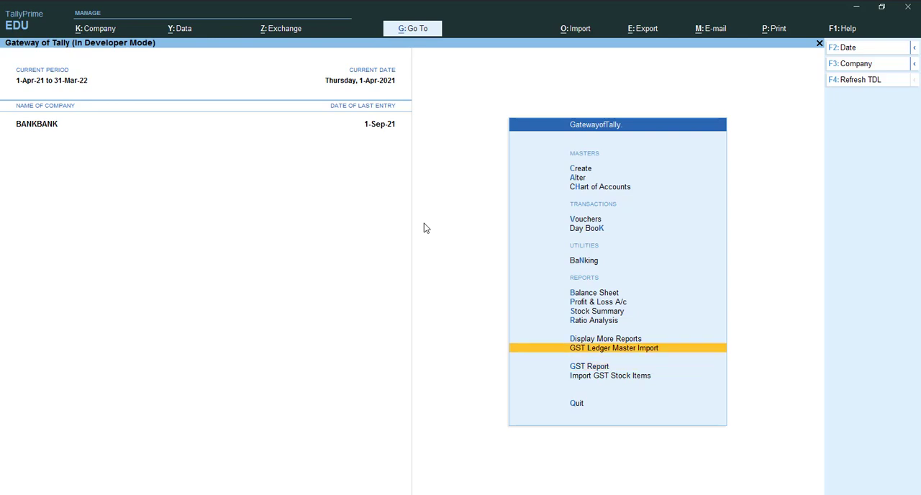
key("Up")
key("Return")
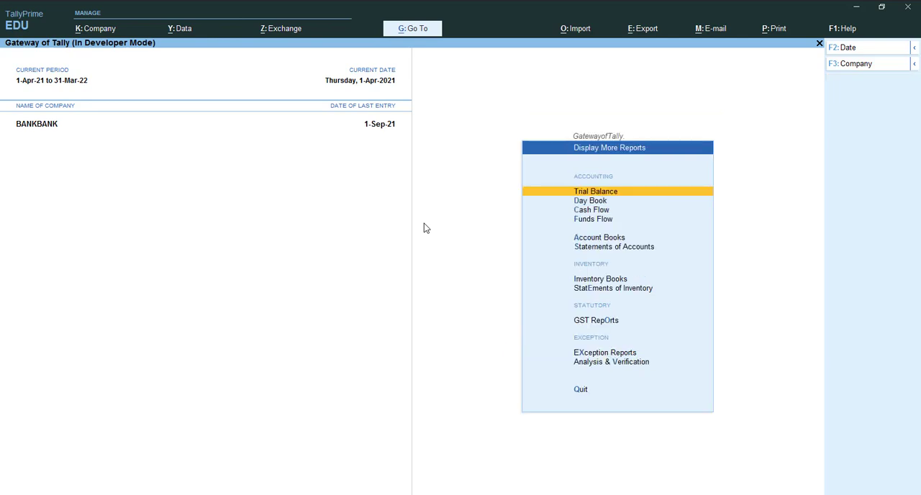
key("Down")
key("Down")
key("Down")
key("Down")
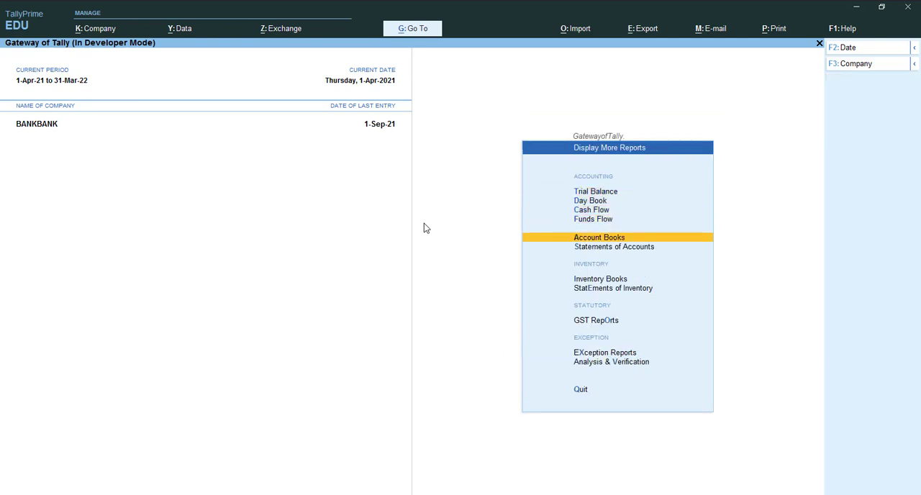
key("Return")
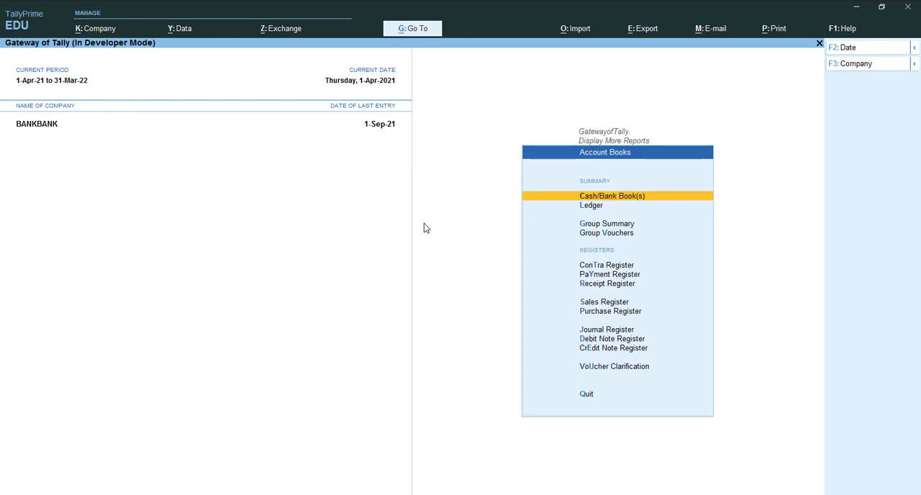
key("Return")
- Drill down from the Bank Accounts group through PNB Bank's monthly summary to its September vouchers
key("Down")
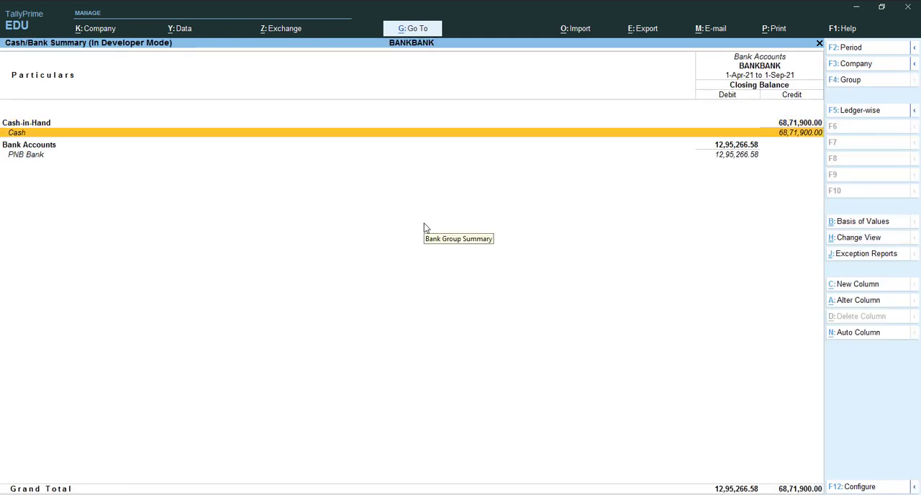
key("Down")
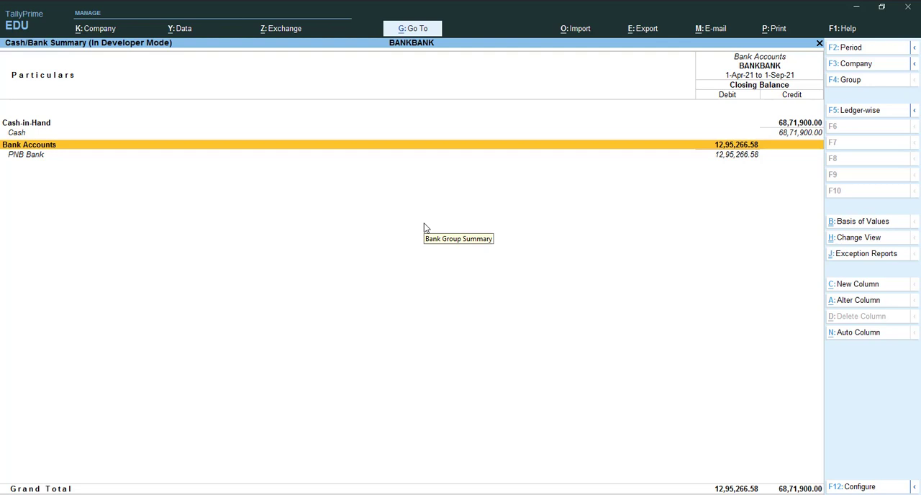
key("Down")
key("Up")
key("Return")
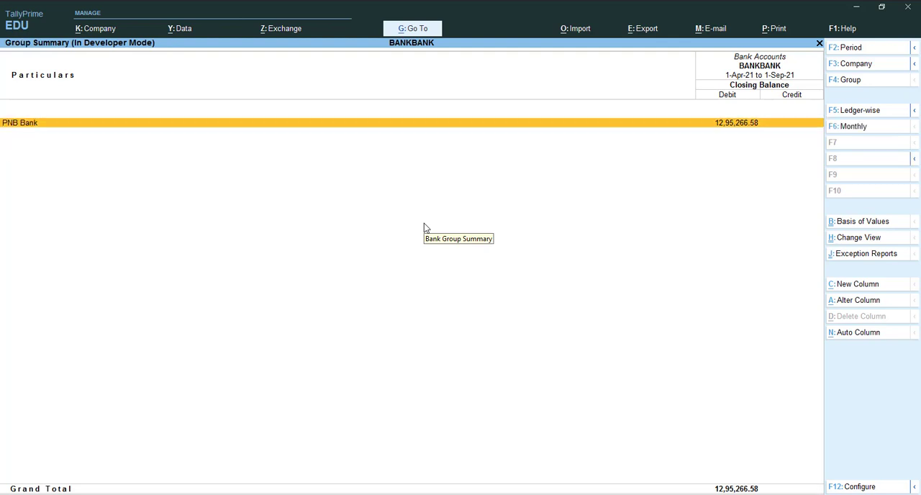
key("Return")
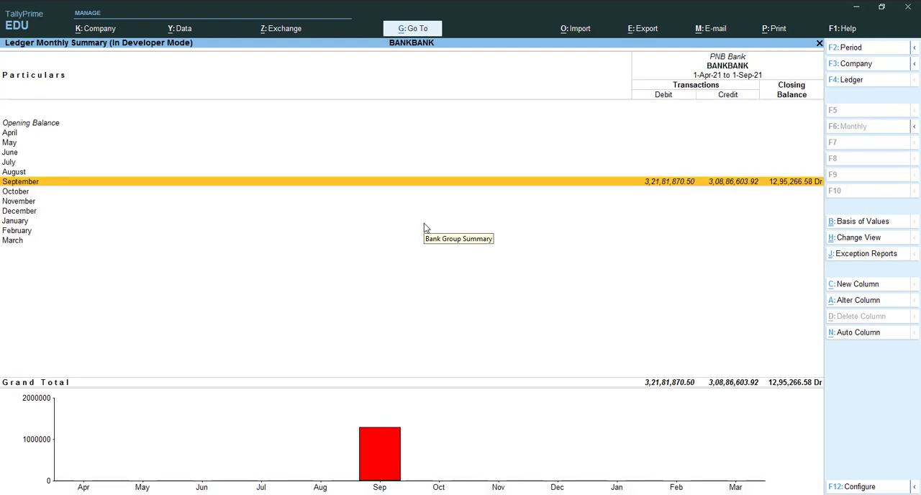
key("Return")
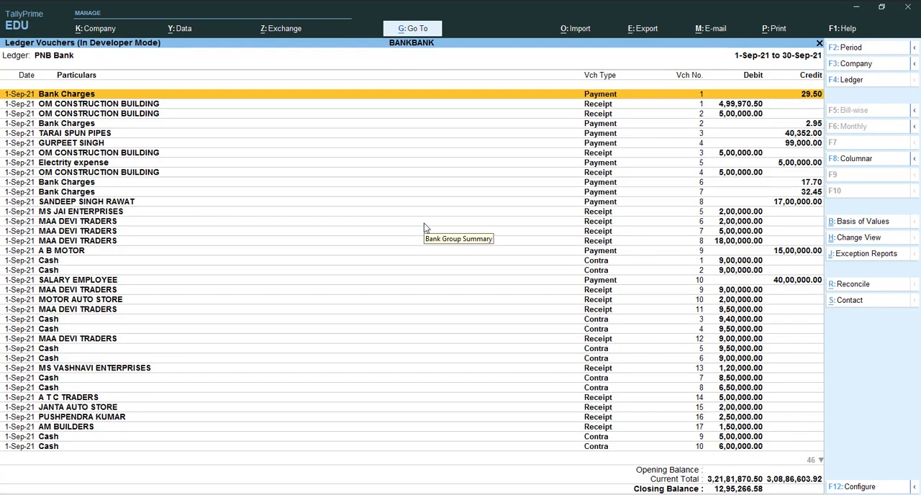
- Go through PNB Bank's imported September vouchers, return to the monthly summary, and reopen the September list
key("Down")
key("Down")
key("Down")
key("Down")
key("Down")
key("Down")
key("Down")
key("Down")
key("Down")
key("Down")
key("Down")
key("Down")
key("Down")
key("Down")
key("Down")
key("Down")
key("Down")
key("Down")
key("Down")
key("Down")
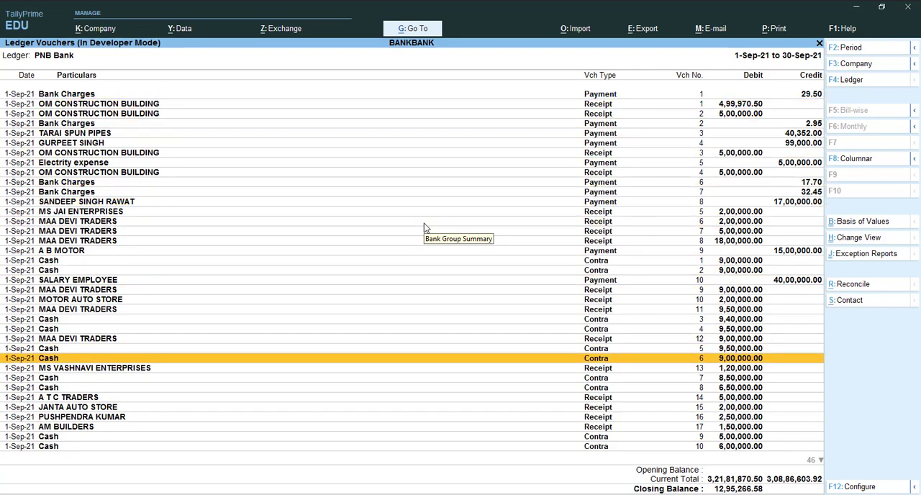
key("Down")
key("Down")
key("Down")
key("Down")
key("Down")
key("Down")
key("Down")
key("Down")
key("Down")
key("Down")
key("Down")
key("Down")
key("Down")
key("Down")
key("Down")
key("Down")
key("Down")
key("Down")
key("Down")
key("Down")
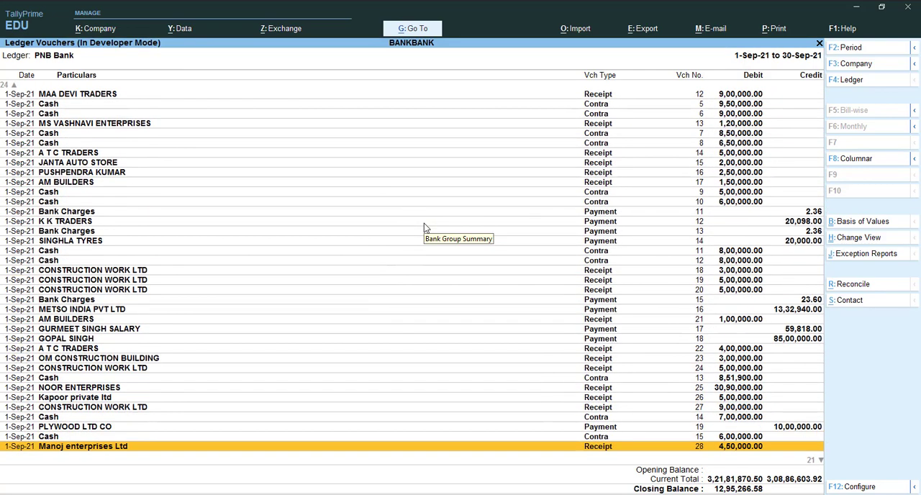
key("Up")
key("Up")
key("Up")
key("Up")
key("Up")
key("Up")
key("Up")
key("Up")
key("Up")
key("Up")
key("Up")
key("Up")
key("Up")
key("Up")
key("Up")
key("Up")
key("Up")
key("Up")
key("Up")
key("Up")
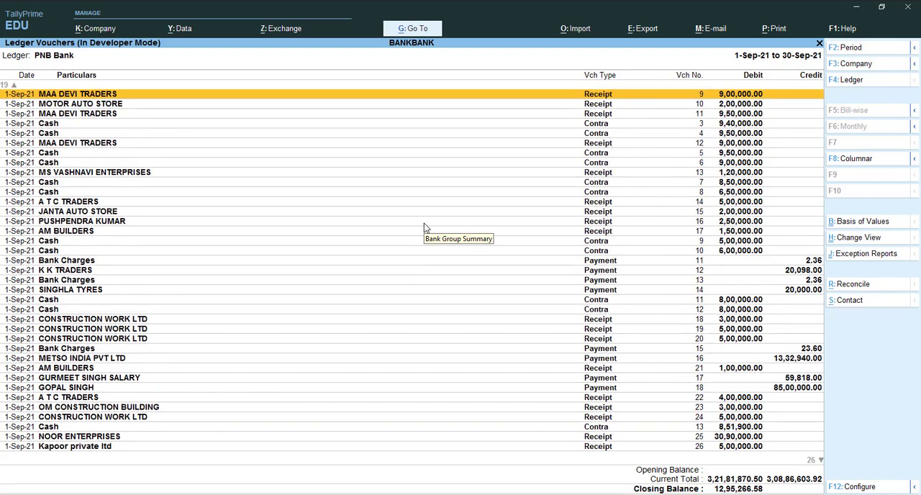
key("Up")
key("Up")
key("Up")
key("Up")
key("Up")
key("Up")
key("Up")
key("Up")
key("Up")
key("Up")
key("Up")
key("Up")
key("Up")
key("Up")
key("Up")
key("Up")
key("Up")
key("Up")
key("Down")
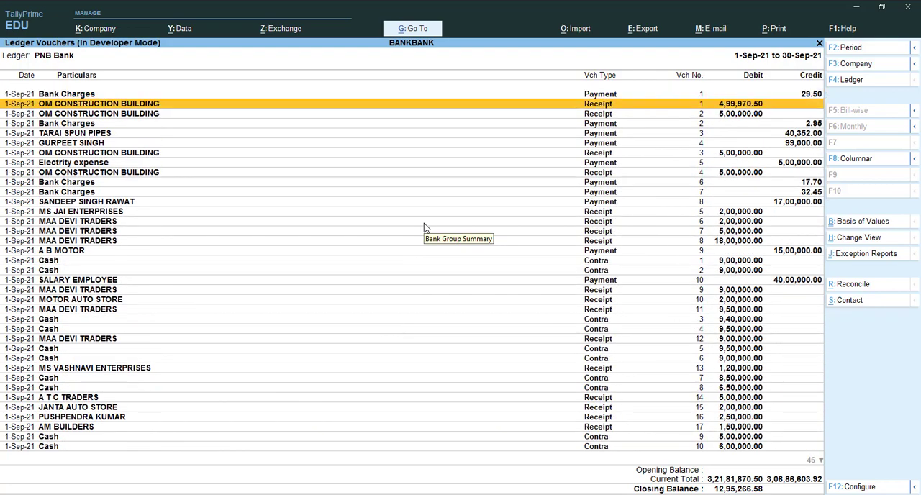
key("Down")
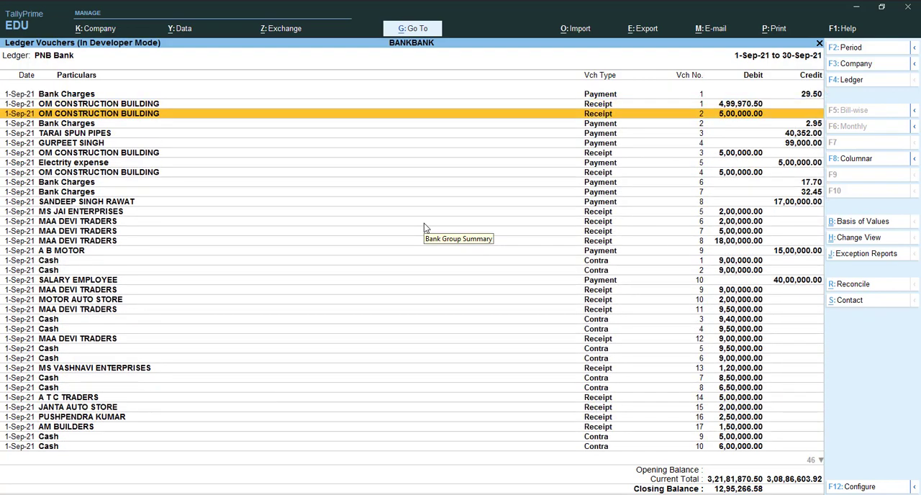
key("Escape")
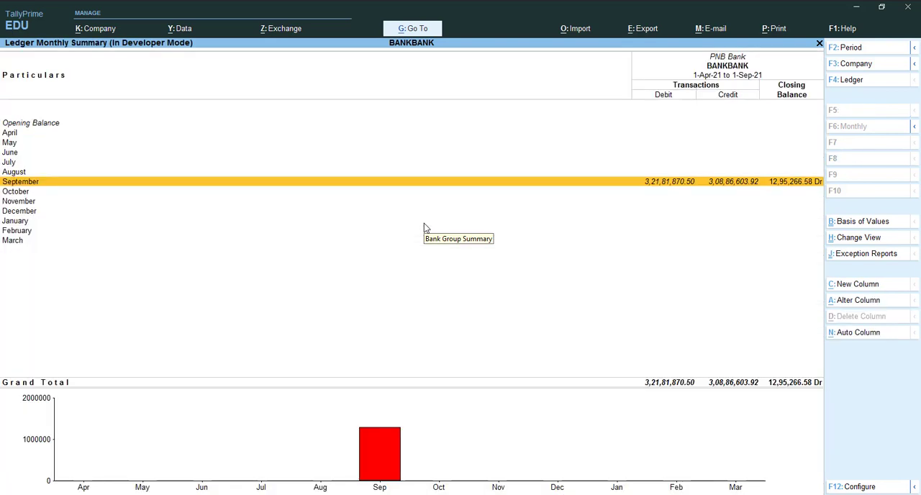
key("Return")
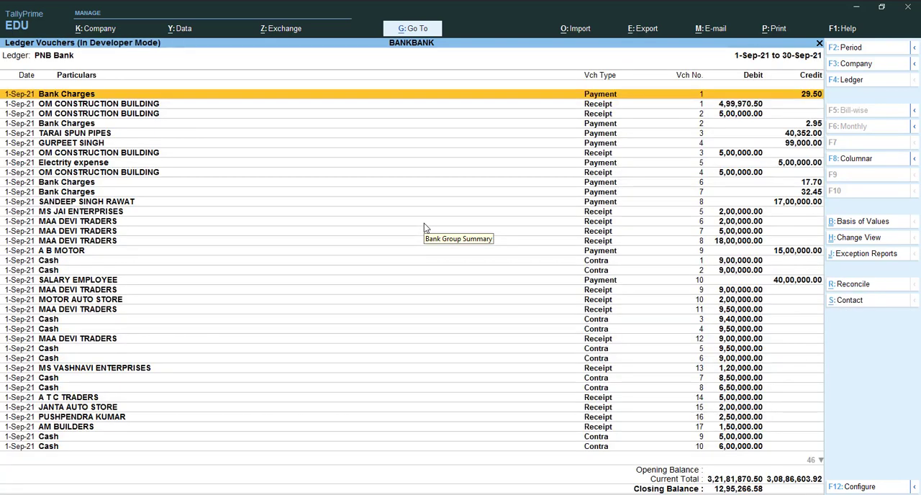
- Inspect the bill-wise details of PNB Bank's first OM CONSTRUCTION BUILDING receipt, then leave the voucher and reports without saving
key("Down")
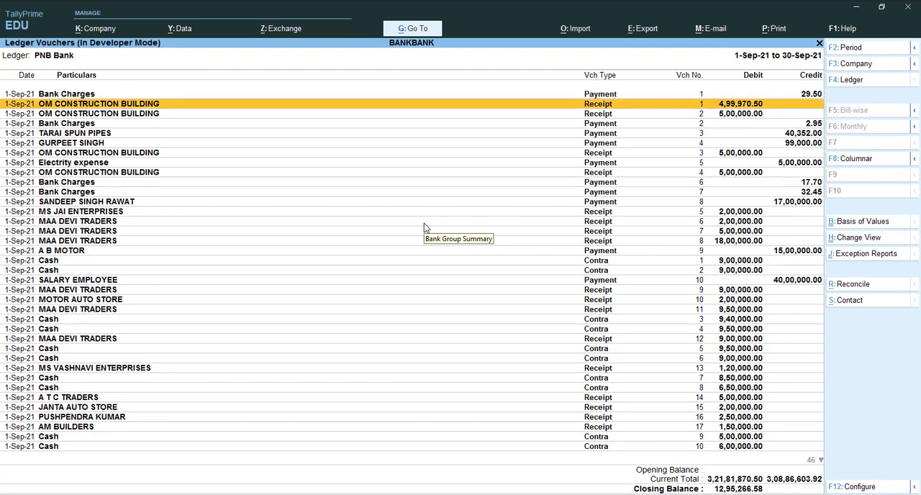
key("Return")
key("Return")
key("Return")
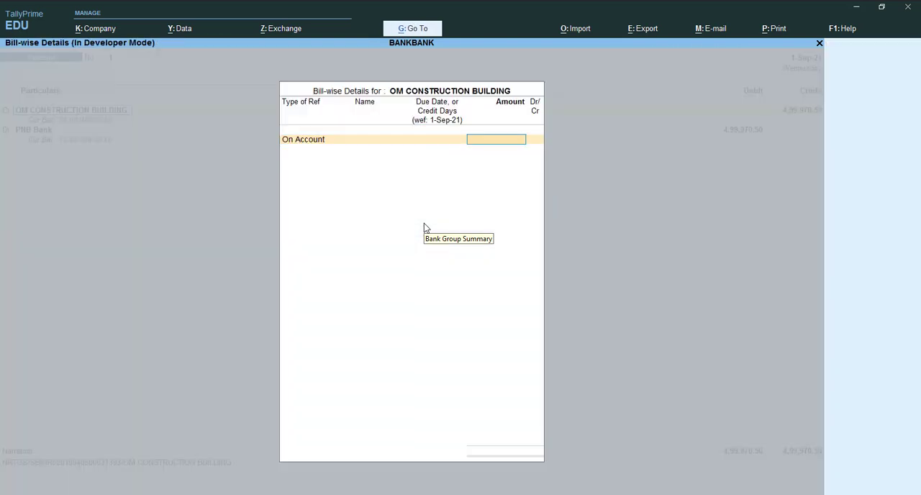
key("Escape")
key("y")
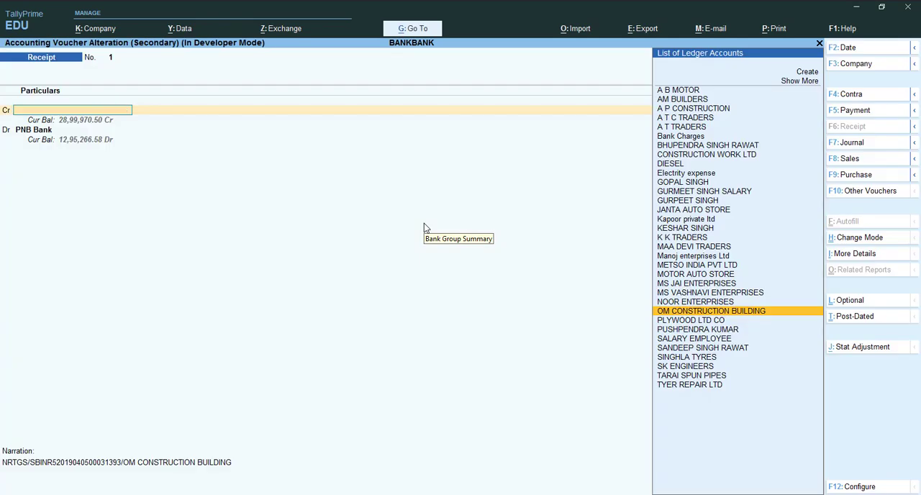
key("Escape")
key("Escape")
key("Escape")
key("Escape")
key("Escape")
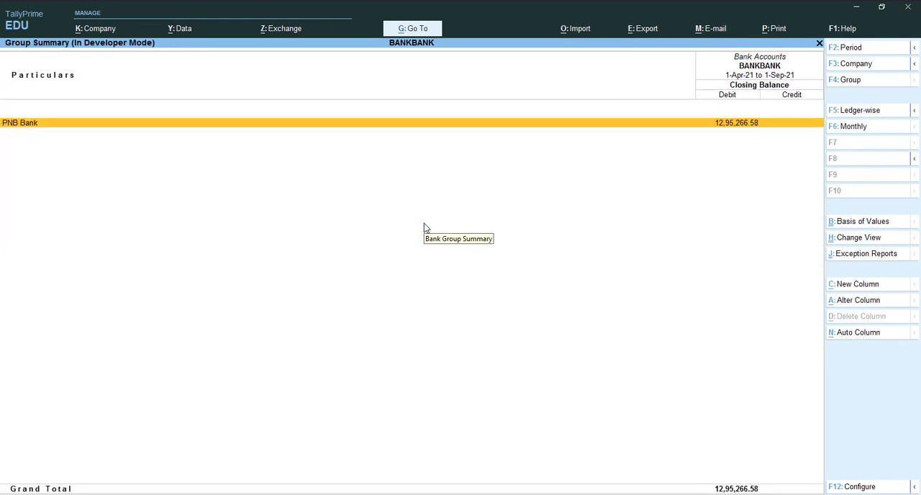
key("Escape")
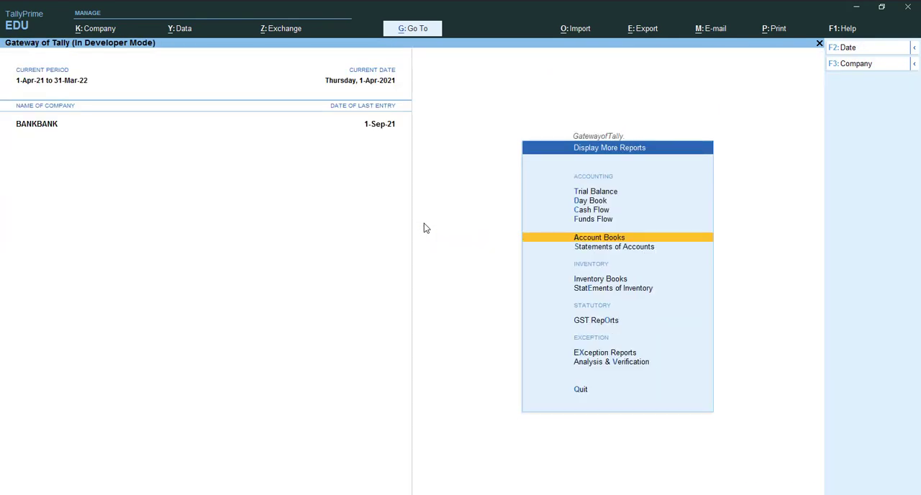
key("Escape")
- Open the PNB Bank ledger for alteration from the ledger masters
key("Up")
key("Up")
key("Up")
key("Up")
key("Up")
key("Up")
key("Up")
key("Up")
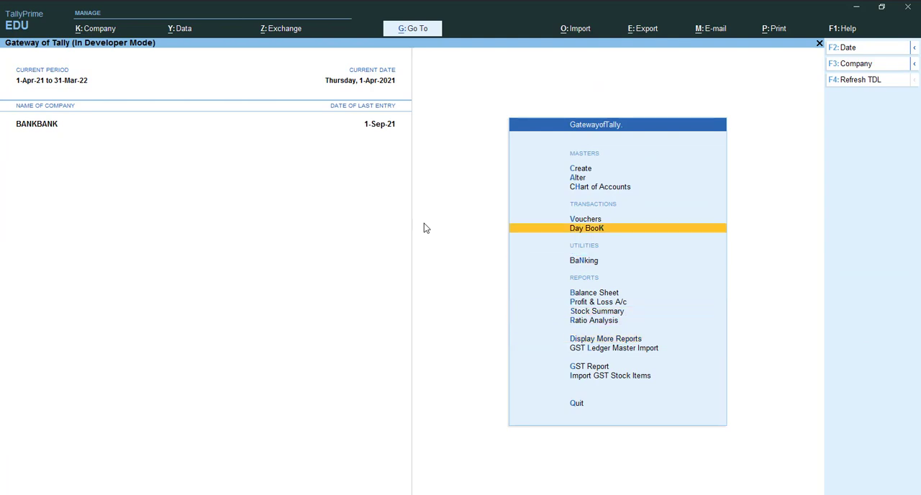
key("Up")
key("Return")
key("Down")
key("Down")
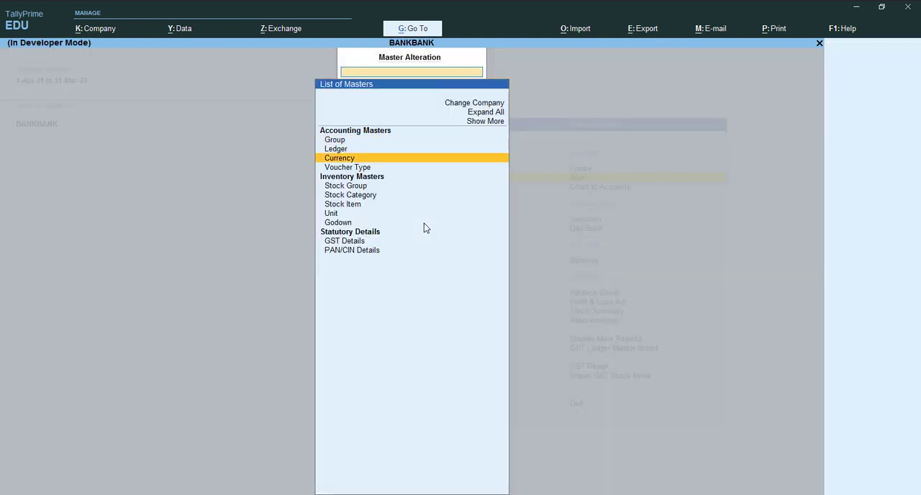
key("Up")
key("Return")
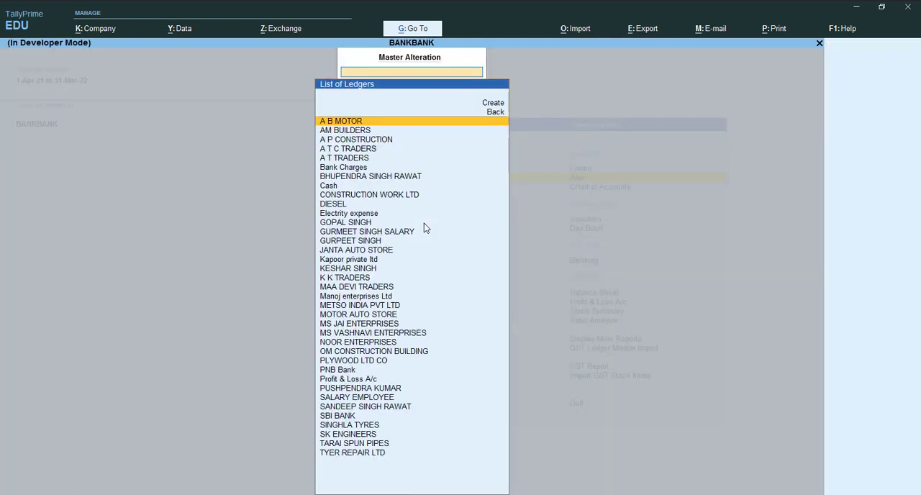
type("Pnb")
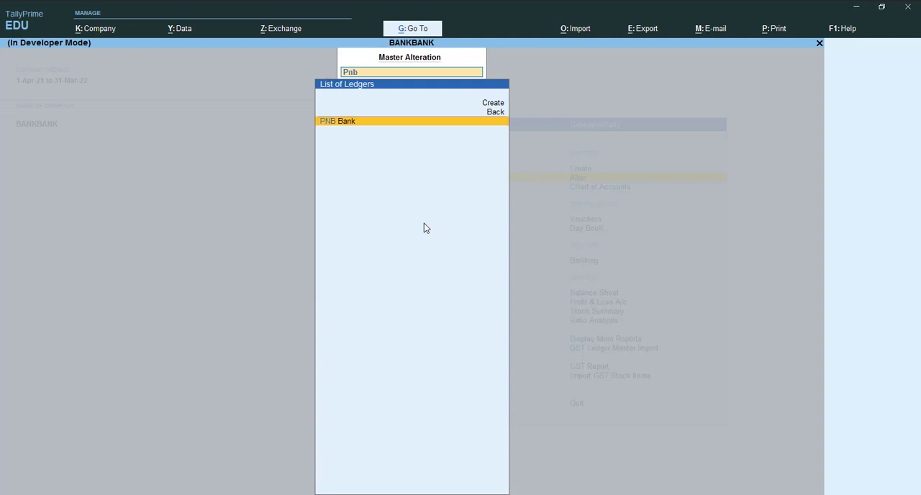
key("Return")
- Go through the PNB Bank ledger's group, bank, mailing and tax fields, accepting Not Applicable as the bank name
key("Return")
key("Return")
key("Return")
key("Return")
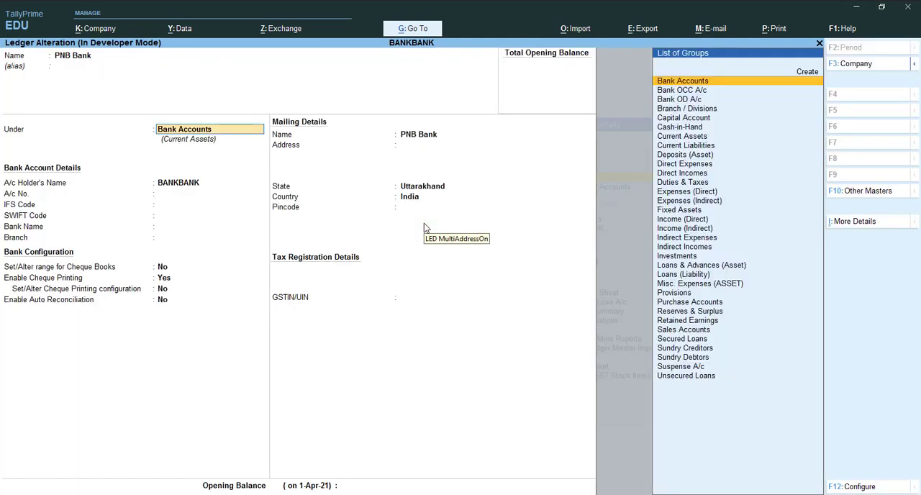
key("Return")
key("Return")
key("Return")
key("Return")
key("Return")
key("Return")
key("Return")
key("Return")
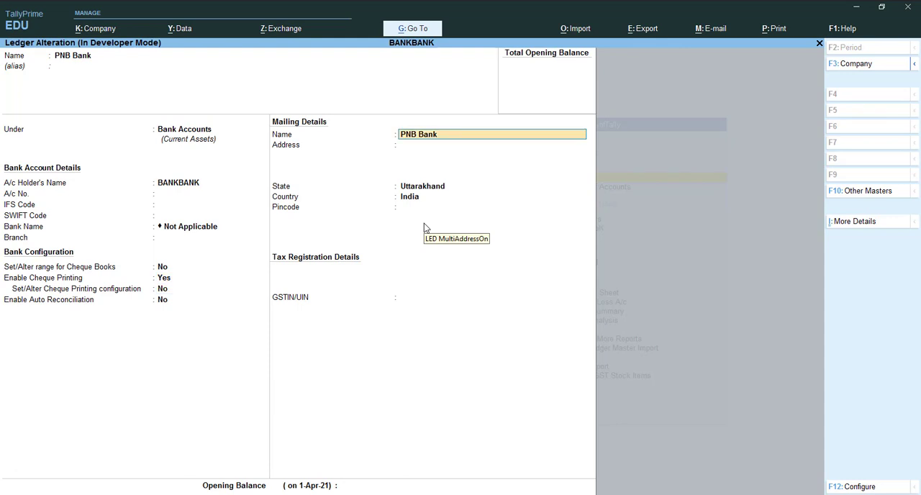
key("Return")
key("Return")
key("Return")
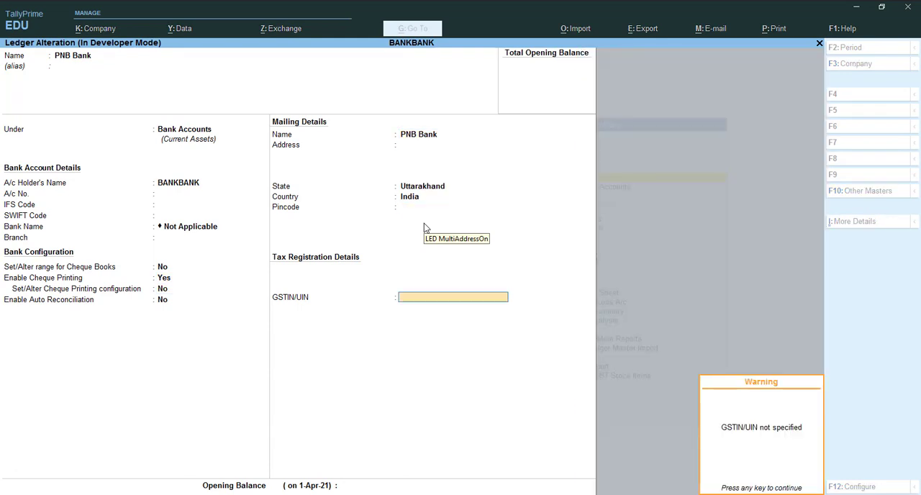
- Switch to Excel, dismiss the import instructions, look up the opening balance in PNB BANK STATEMENT.xlsx, and return to TallyPrime
key("alt+Tab")
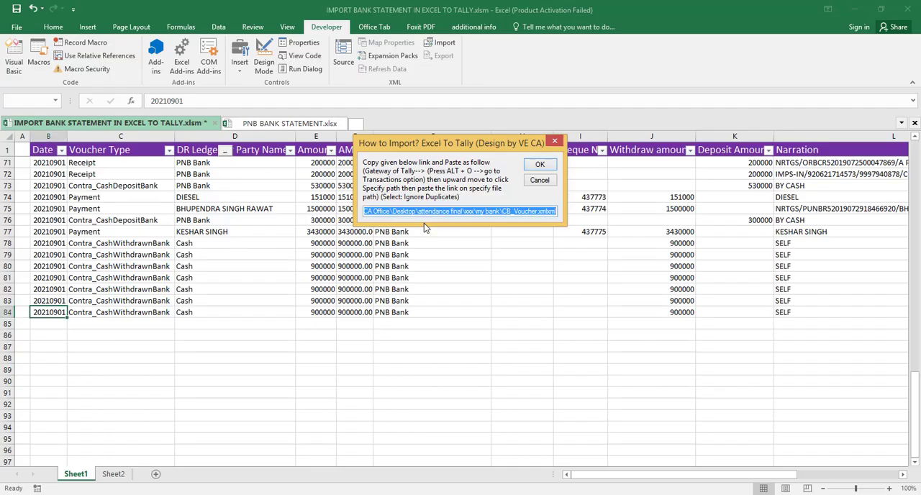
left_click(542, 164)
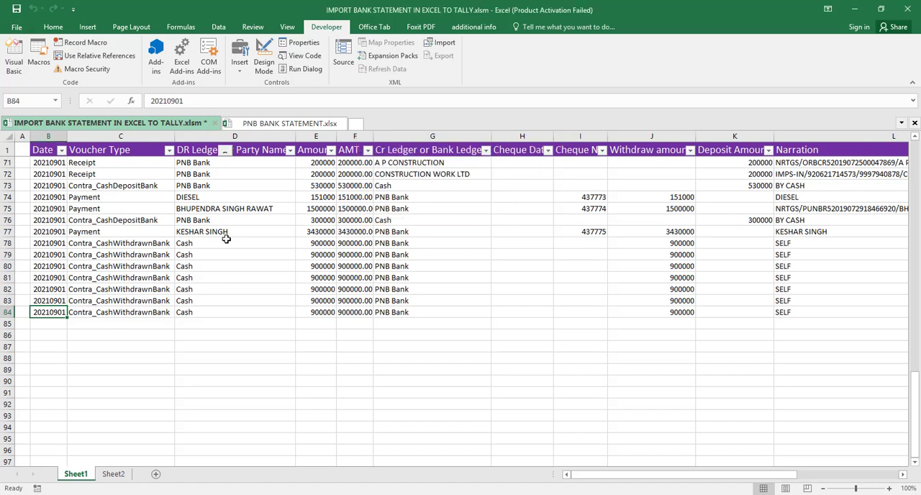
left_click(278, 123)
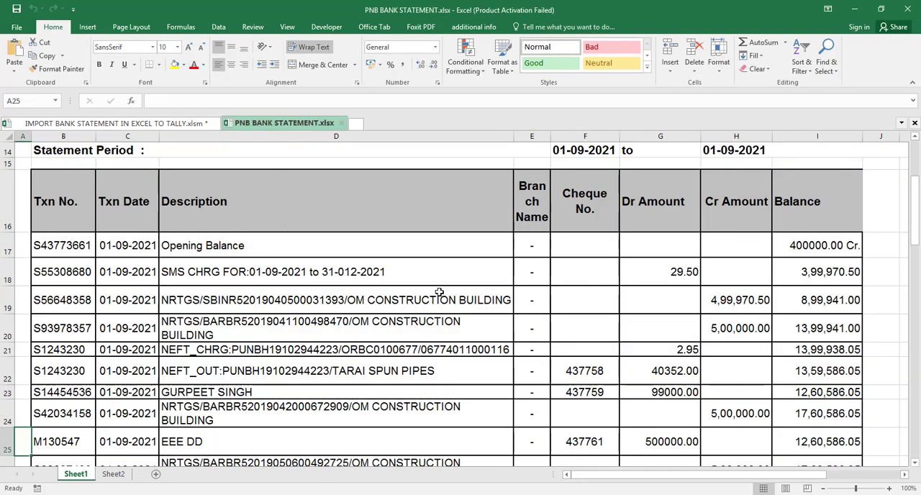
key("alt+Tab")
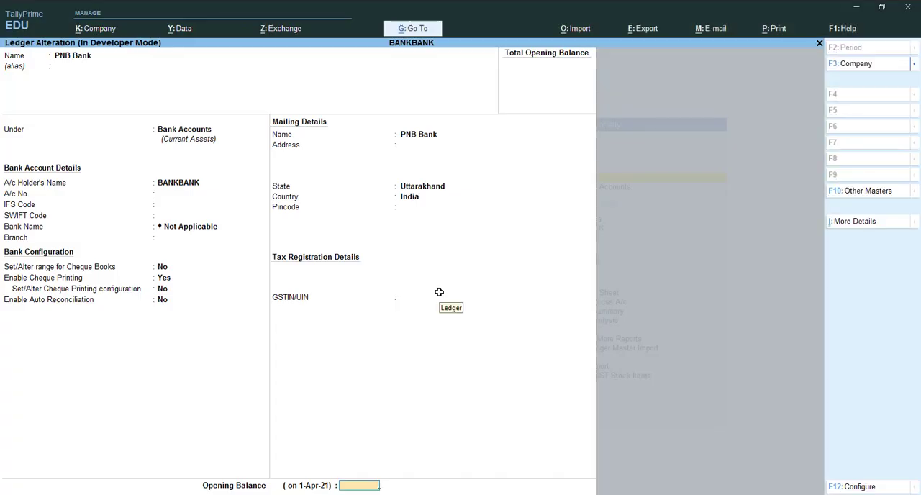
- Set the PNB Bank ledger's opening balance to 4,00,000.00 Dr and save the ledger
type("400000")
key("Return")
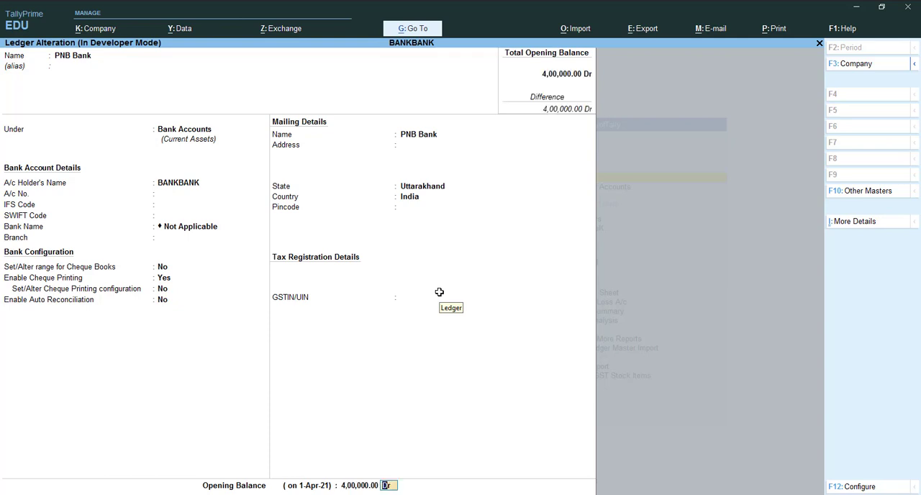
key("Return")
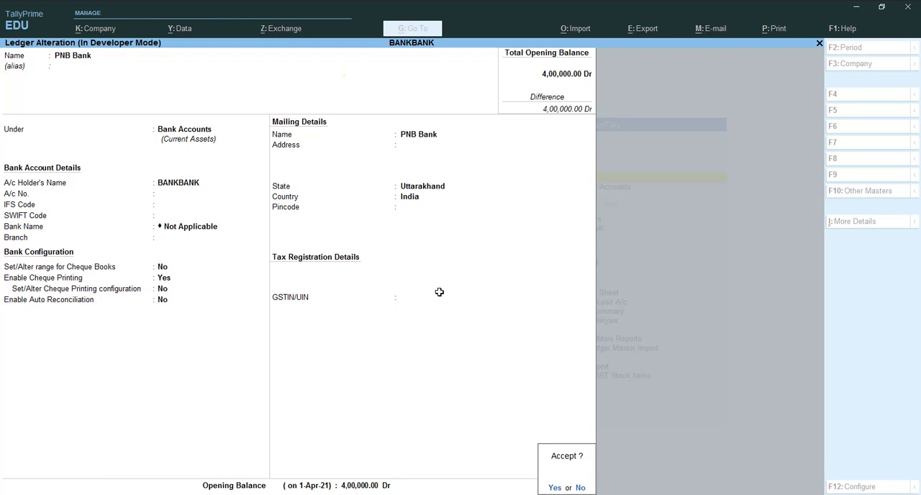
key("Return")
key("Escape")
key("Escape")
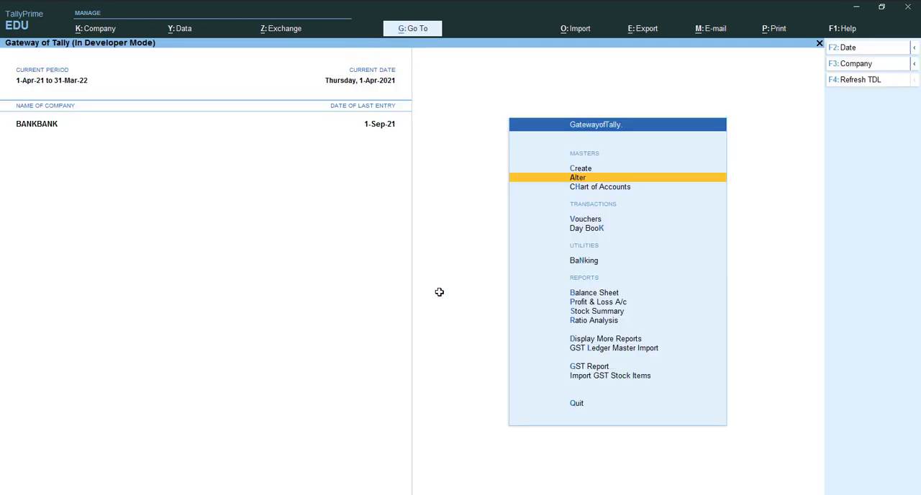
- Open the Cash/Bank Books summary from the account books and select the PNB Bank entry
key("d")
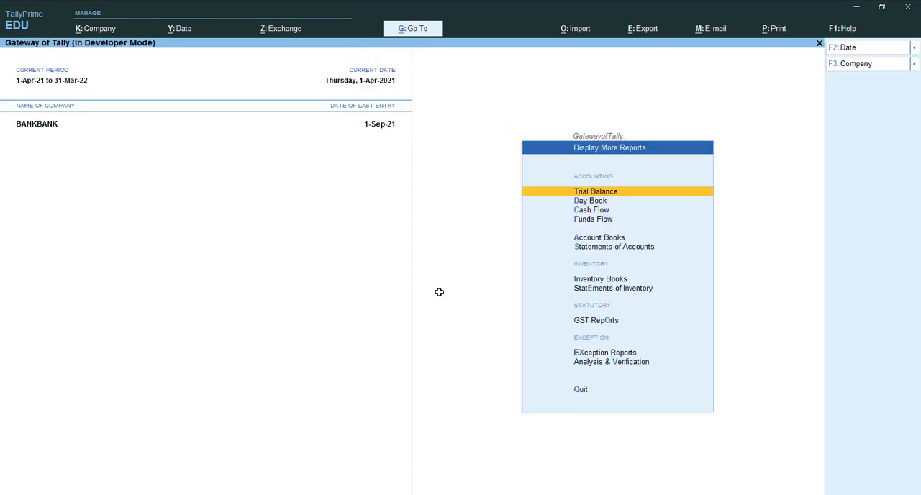
key("a")
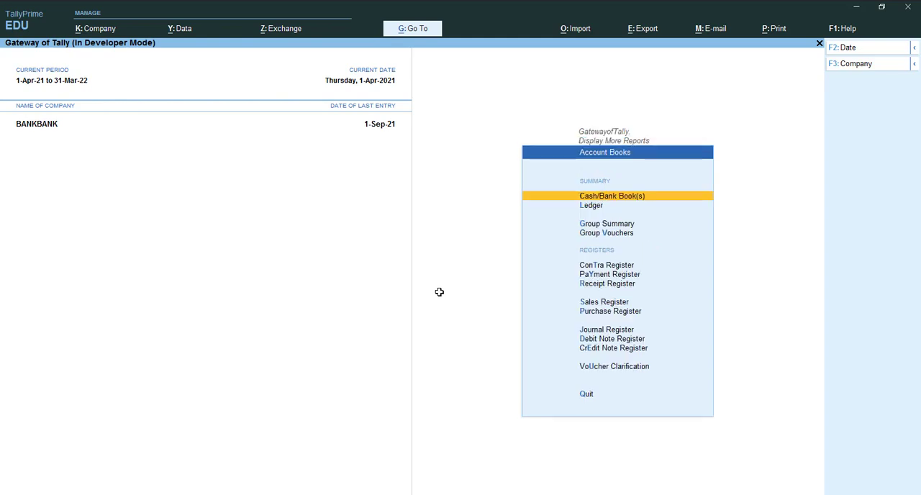
key("Return")
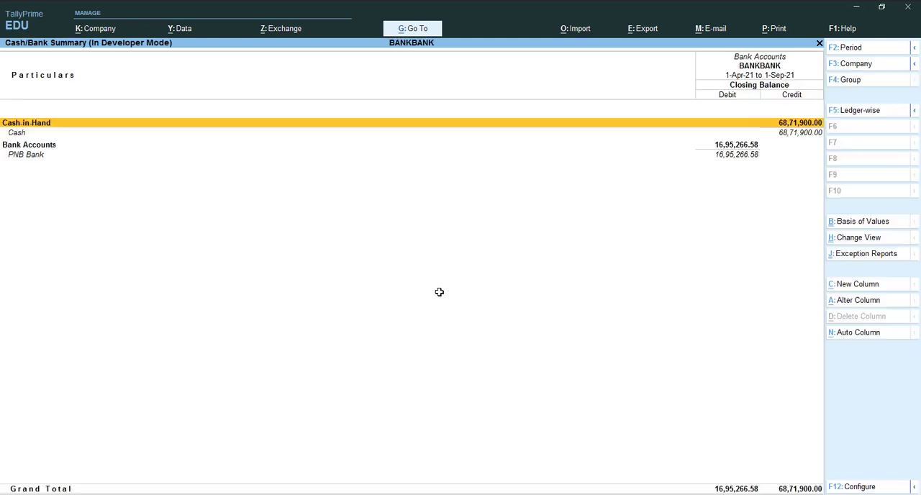
key("Down")
key("Down")
key("Down")
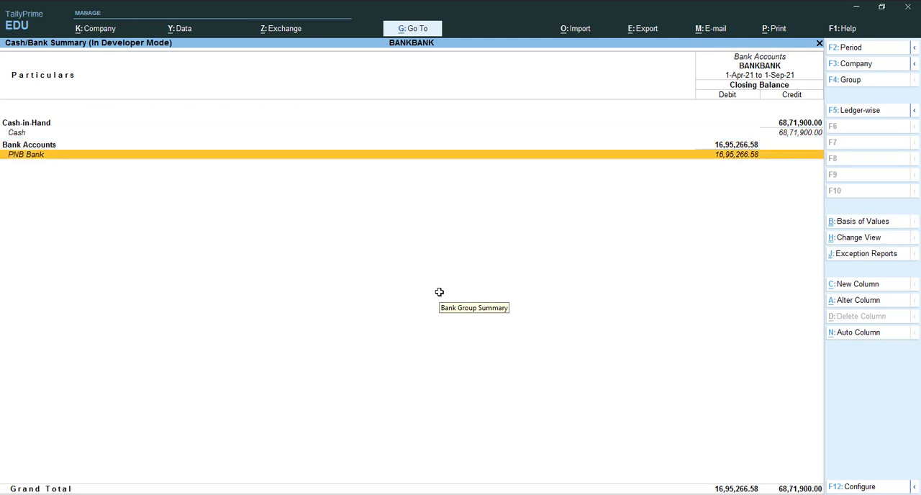
- Switch to Excel, check the statement's final balance in cell I100, and return to TallyPrime to compare PNB Bank's closing balance
key("alt+Tab")
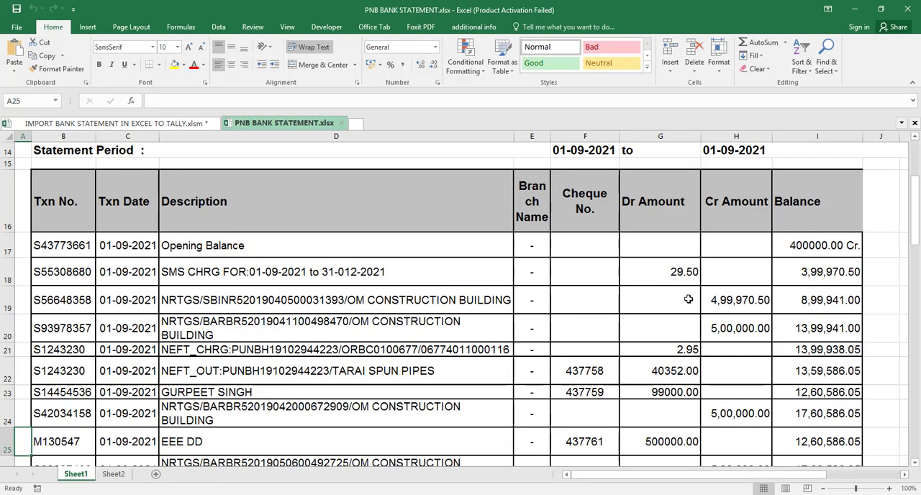
key("ctrl+End")
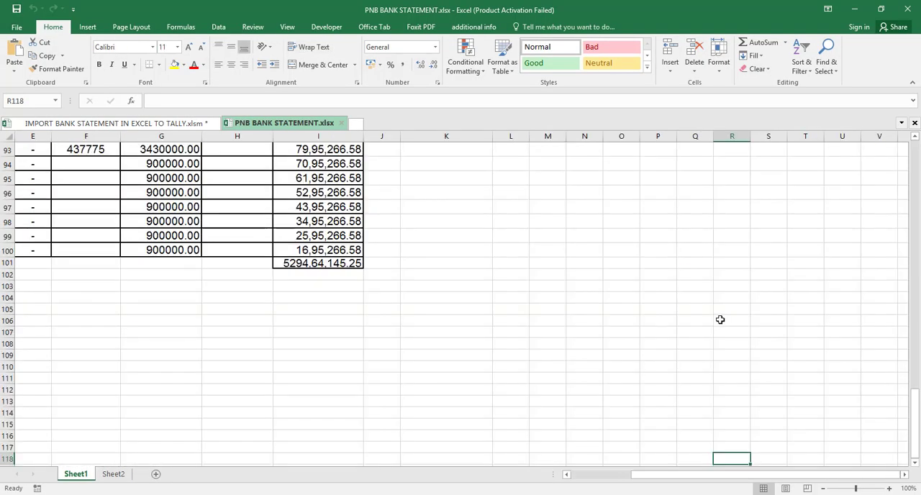
left_click(328, 250)
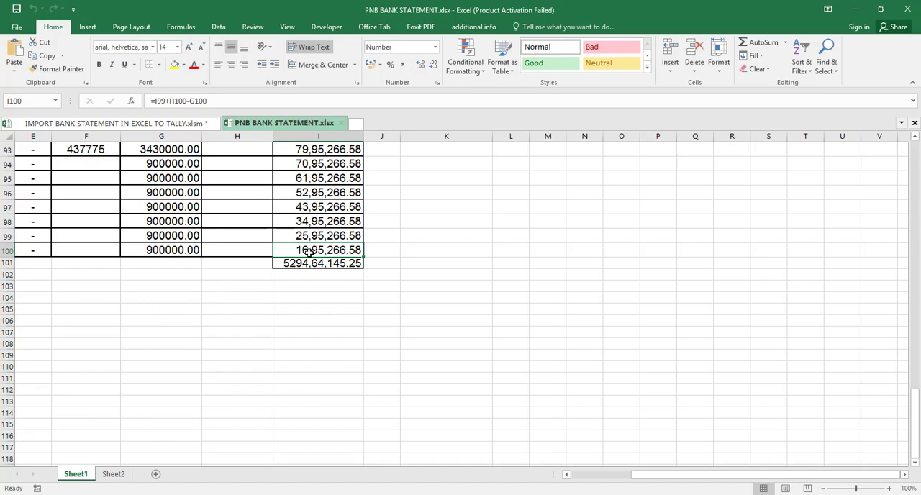
key("alt+Tab")
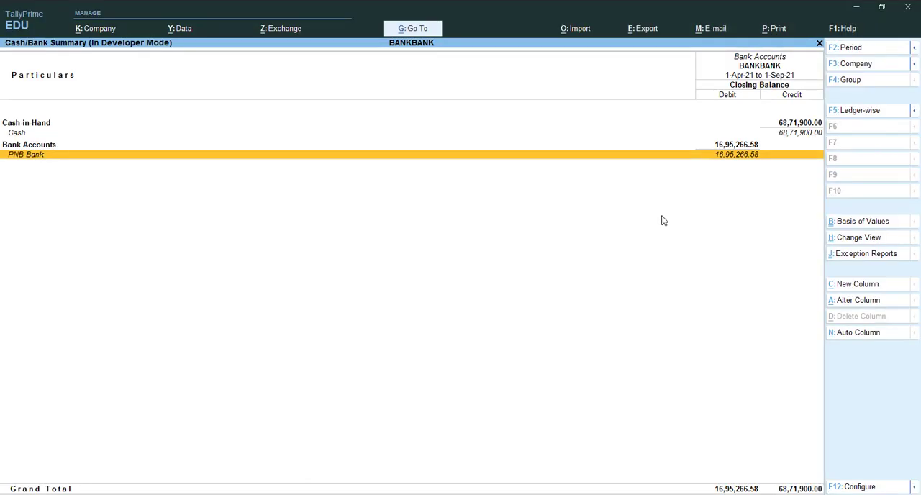
- Drill down through PNB Bank's monthly summary to its September vouchers
key("Return")
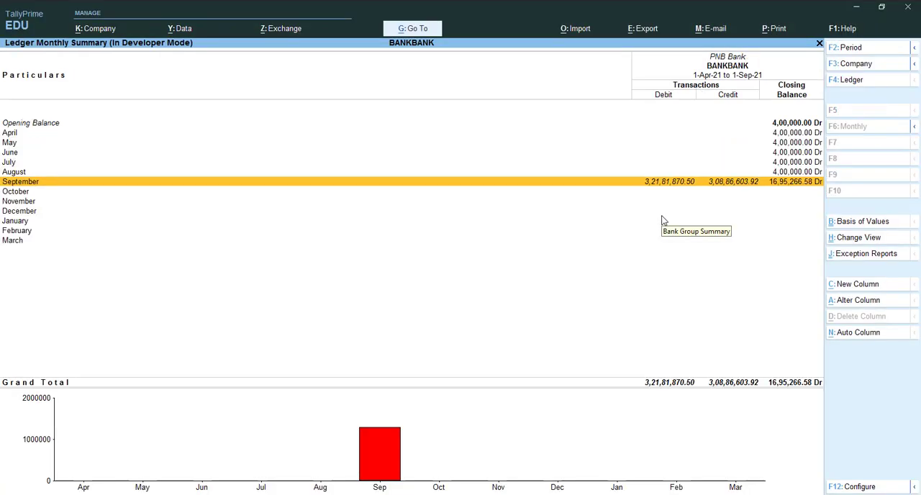
key("Return")
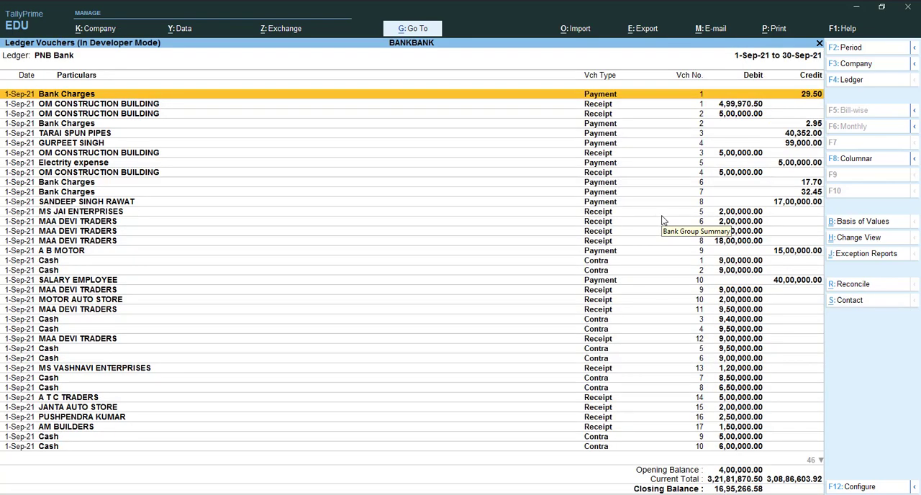
key("alt+F2")
key("BackSpace")
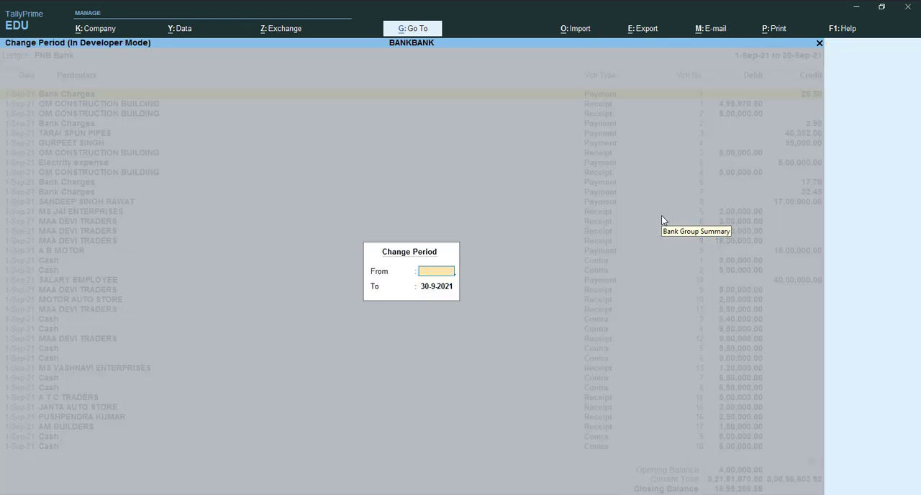
key("Return")
key("BackSpace")
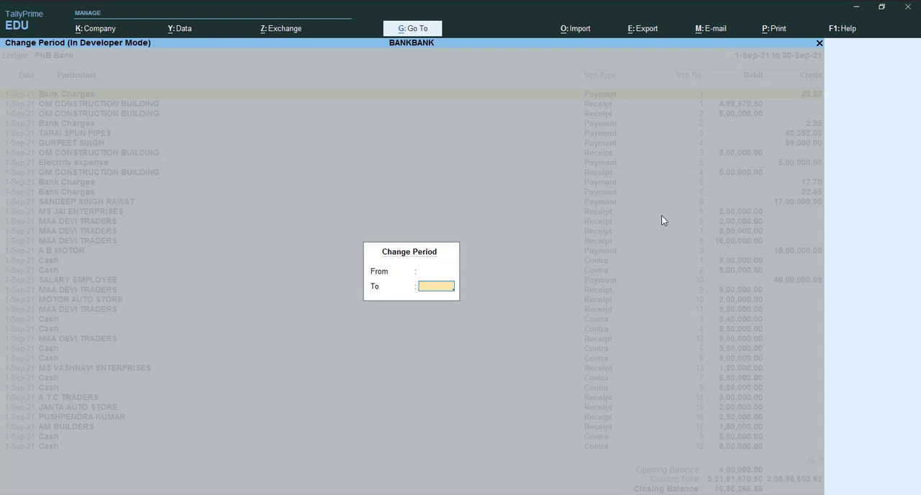
key("Escape")
- Review PNB Bank's September vouchers through to the final Cash contra entries, along with the ledger's opening and closing balances
key("Down")
key("Down")
key("Down")
key("Down")
key("Down")
key("Down")
key("Down")
key("Down")
key("Down")
key("Down")
key("Down")
key("Down")
key("Down")
key("Down")
key("Down")
key("Down")
key("Down")
key("Down")
key("Down")
key("Down")
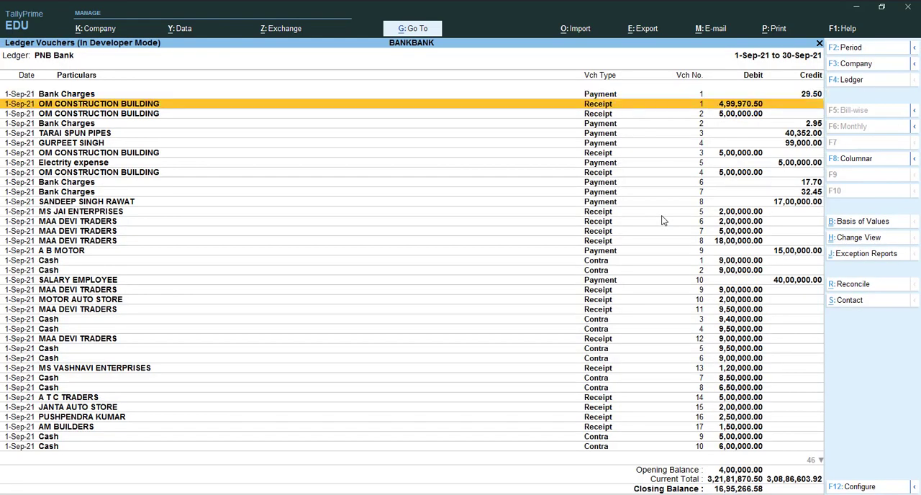
key("Down")
key("Down")
key("Down")
key("Down")
key("Down")
key("Down")
key("Down")
key("Down")
key("Down")
key("Down")
key("Down")
key("Down")
key("Down")
key("Down")
key("Down")
key("Down")
key("Down")
key("Down")
key("Down")
key("Down")
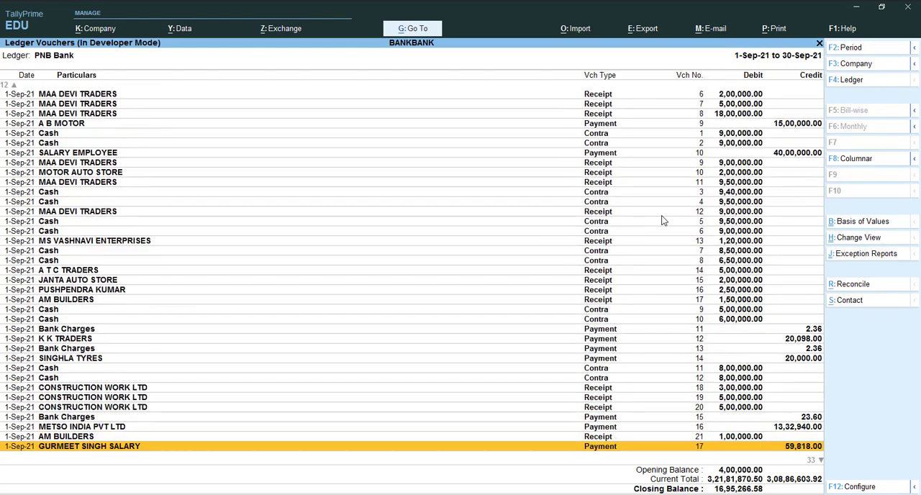
key("Down")
key("Down")
key("Down")
key("Down")
key("Down")
key("Down")
key("Down")
key("Down")
key("Down")
key("Down")
key("Down")
key("Down")
key("Down")
key("Down")
key("Down")
key("Down")
key("Down")
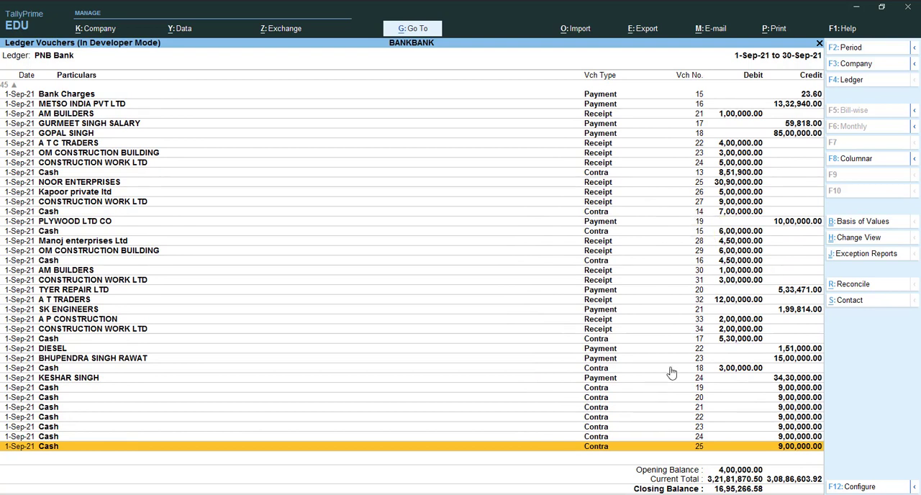
key("Up")
key("Up")
key("Up")
key("Up")
key("Up")
key("Up")
key("Up")
key("Up")
key("Up")
key("Up")
key("Up")
key("Up")
key("Up")
key("Up")
key("Up")
key("Up")
key("Up")
key("Up")
key("Up")
key("Up")
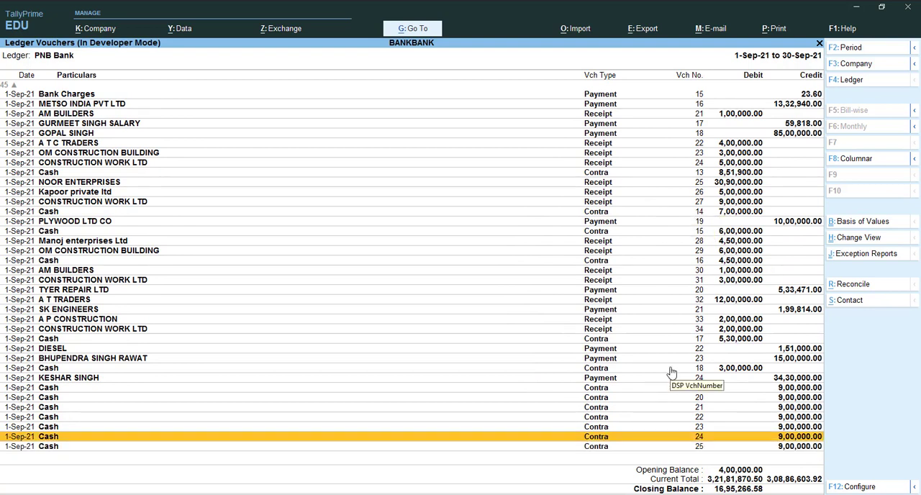
- Review PNB Bank's September vouchers from the final Cash contra entries back up to the first Bank Charges payment
key("Up")
key("Up")
key("Up")
key("Up")
key("Up")
key("Up")
key("Up")
key("Up")
key("Up")
key("Up")
key("Up")
key("Up")
key("Up")
key("Up")
key("Up")
key("Up")
key("Up")
key("Up")
key("Up")
key("Up")
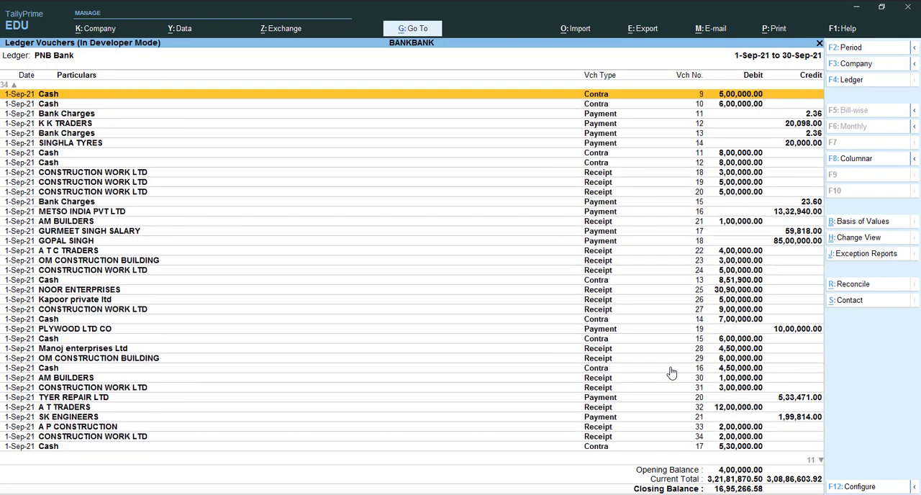
key("Up")
key("Up")
key("Up")
key("Up")
key("Up")
key("Up")
key("Up")
key("Up")
key("Up")
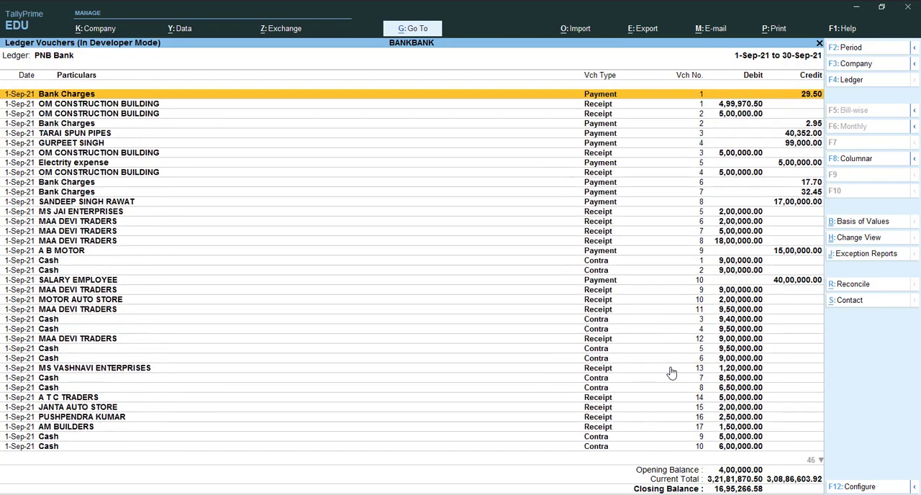
key("Down")
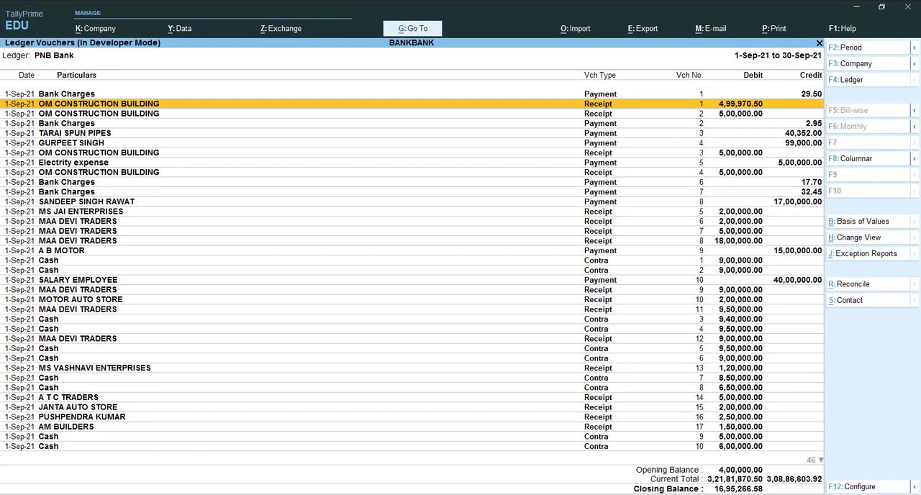
- Switch to Excel's IMPORT BANK STATEMENT IN EXCEL TO TALLY.xlsm workbook and review the voucher rows on Sheet1 from row 84 upward
left_click(729, 457)
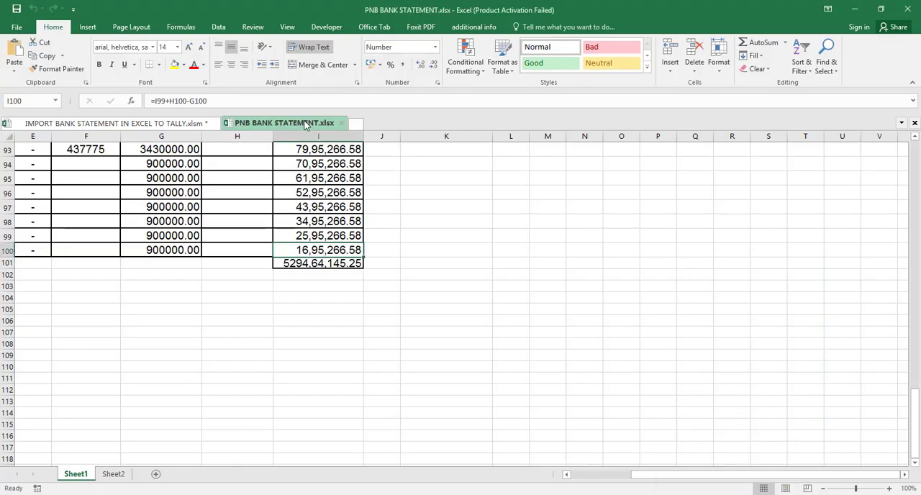
left_click(135, 125)
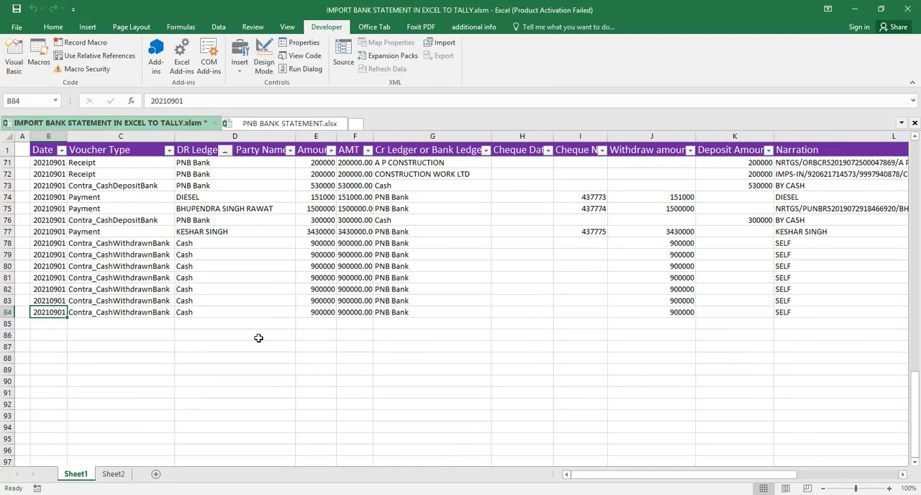
key("Up")
key("Up")
key("Up")
key("Up")
key("Up")
key("Up")
key("Up")
key("Up")
key("Up")
key("Up")
key("Up")
key("Up")
key("Up")
key("Up")
key("Up")
key("Up")
key("Up")
key("Up")
key("Up")
key("Up")
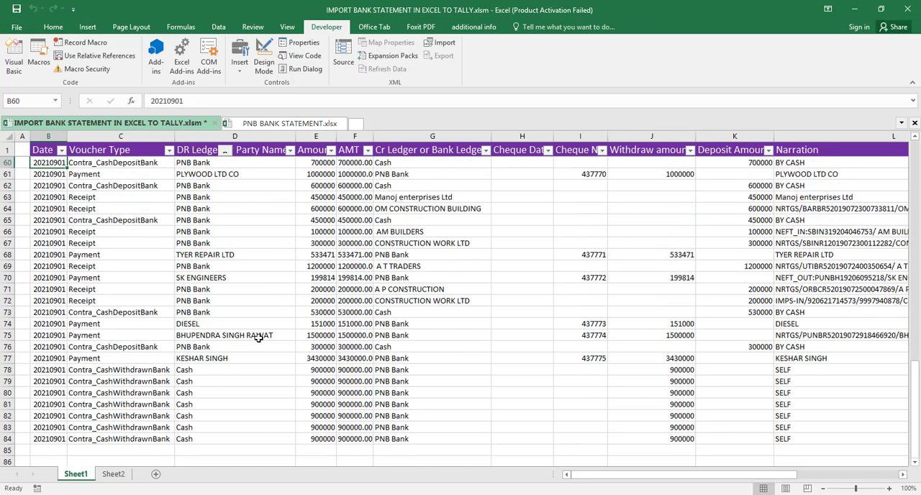
key("Up")
key("Up")
key("Up")
key("Up")
key("Up")
key("Down")
key("Down")
key("Down")
key("Down")
key("Down")
key("Down")
key("Down")
key("Down")
key("Down")
key("Down")
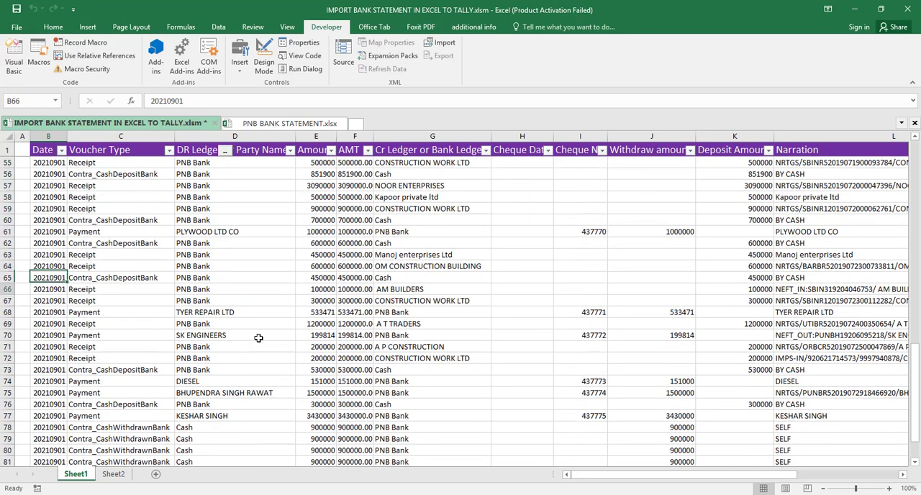
key("Down")
key("Down")
key("Down")
key("Down")
key("Down")
key("Down")
key("Up")
key("Up")
key("Up")
key("Up")
key("Up")
key("Up")
key("Up")
key("Up")
key("Up")
key("Up")
key("Up")
key("Up")
key("Up")
key("Up")
key("Up")
key("Up")
key("Up")
key("Up")
key("Up")
key("Up")
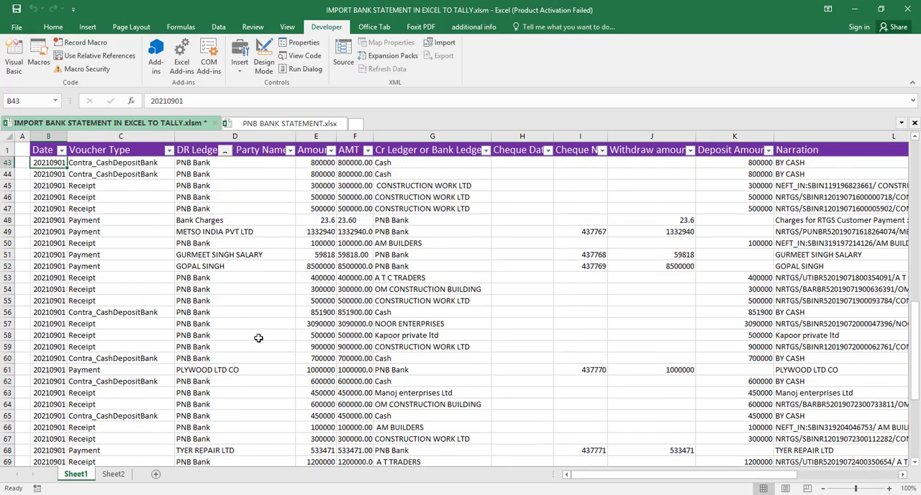
key("Up")
key("Up")
key("Up")
key("Up")
key("Up")
key("Up")
key("Up")
key("Up")
key("Up")
key("Up")
key("Up")
key("Up")
key("Up")
key("Up")
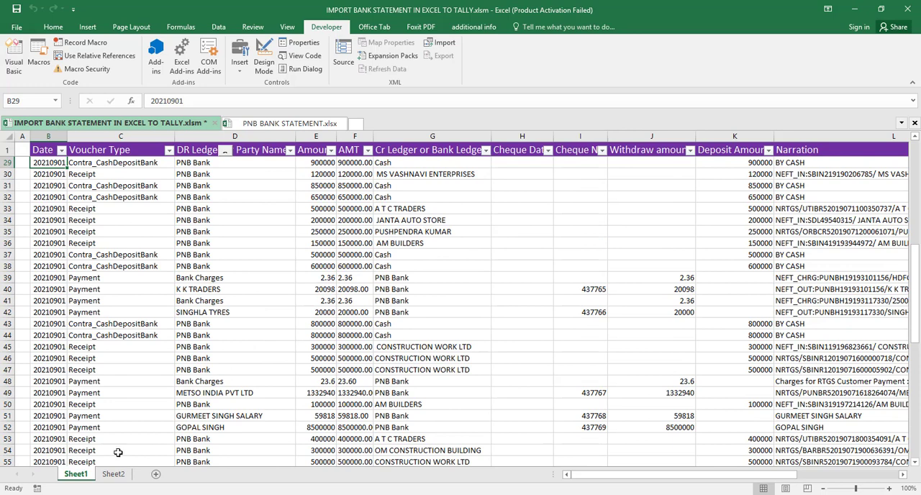
- Insert a blank row directly below the header row on Sheet2
left_click(115, 474)
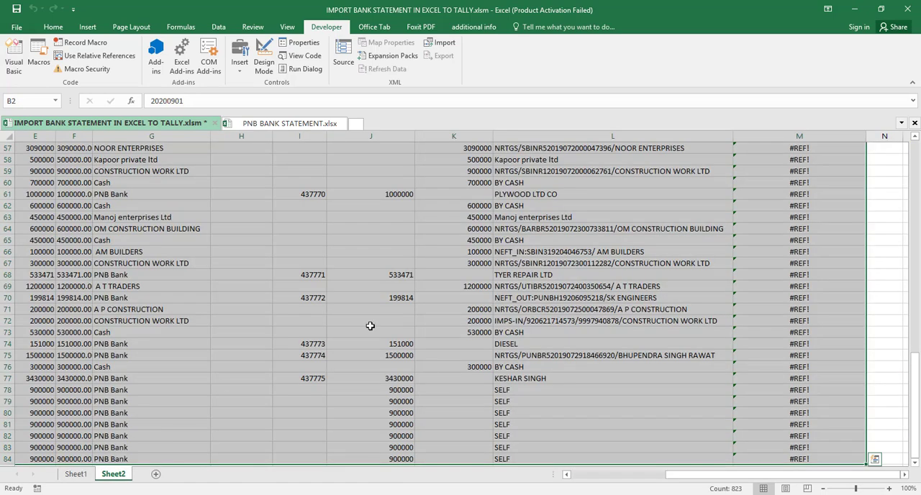
left_click(605, 273)
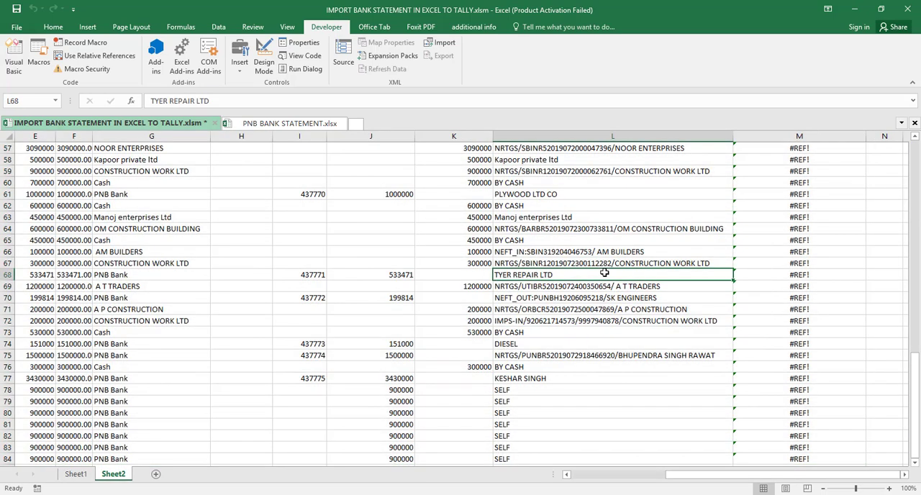
key("ctrl+Home")
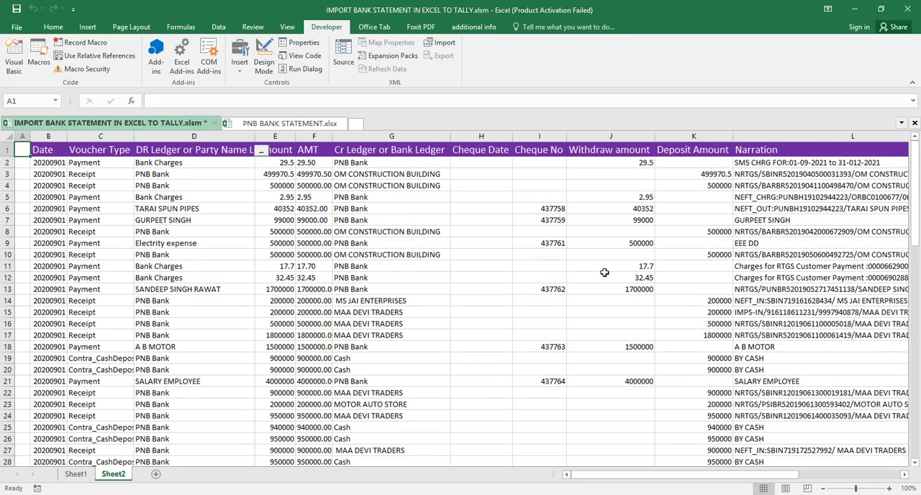
left_click(414, 163)
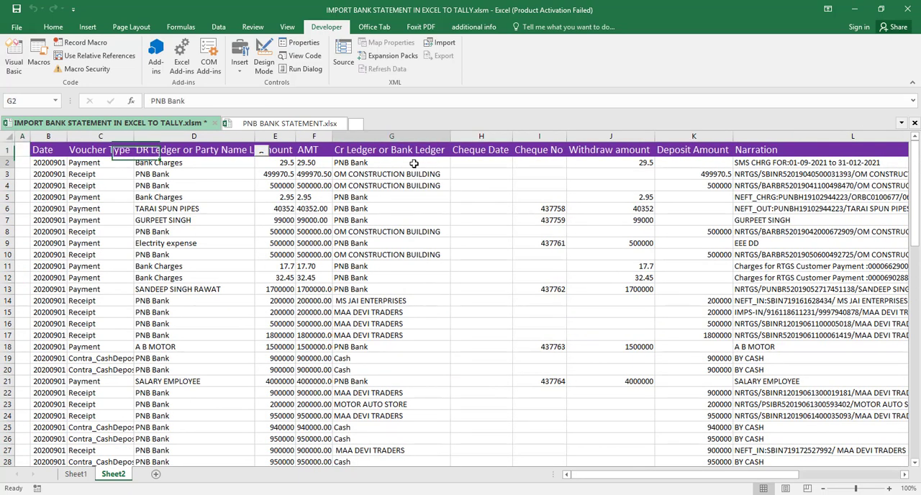
key("alt+h")
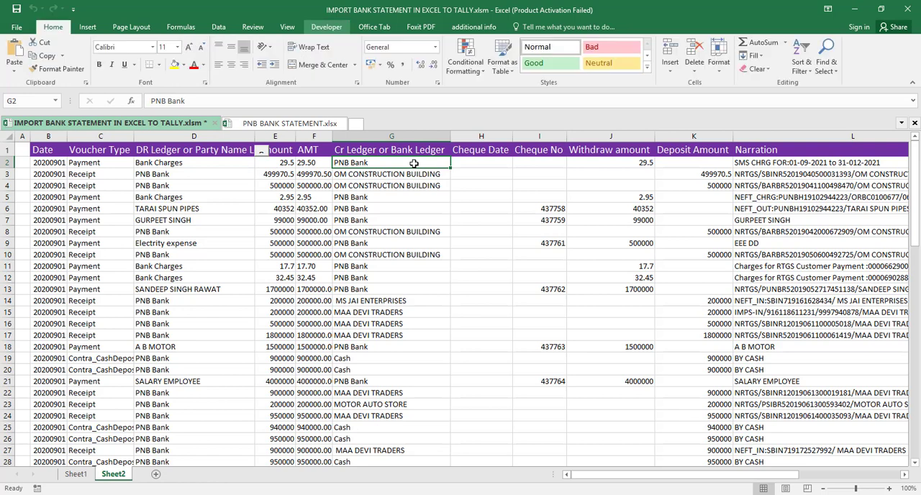
key("i")
key("r")
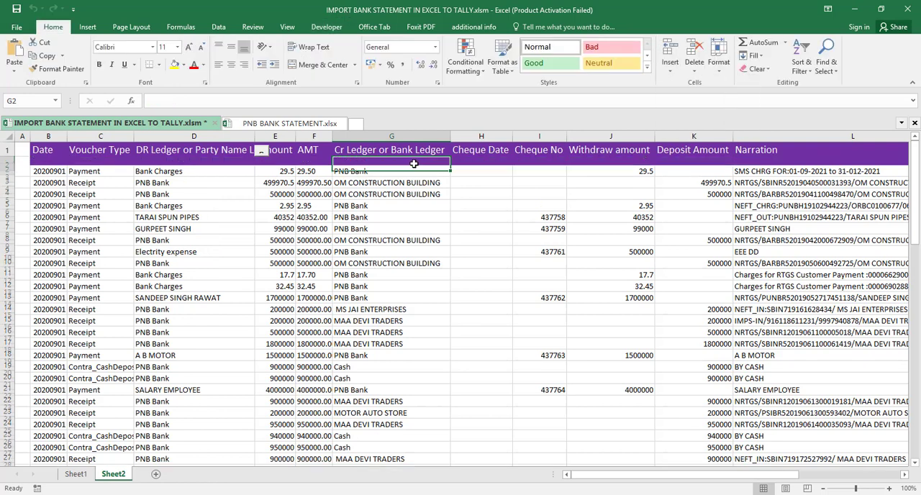
- Copy row 3's formatting onto the blank row 2 with Format Painter
left_click(8, 177)
key("alt+h")
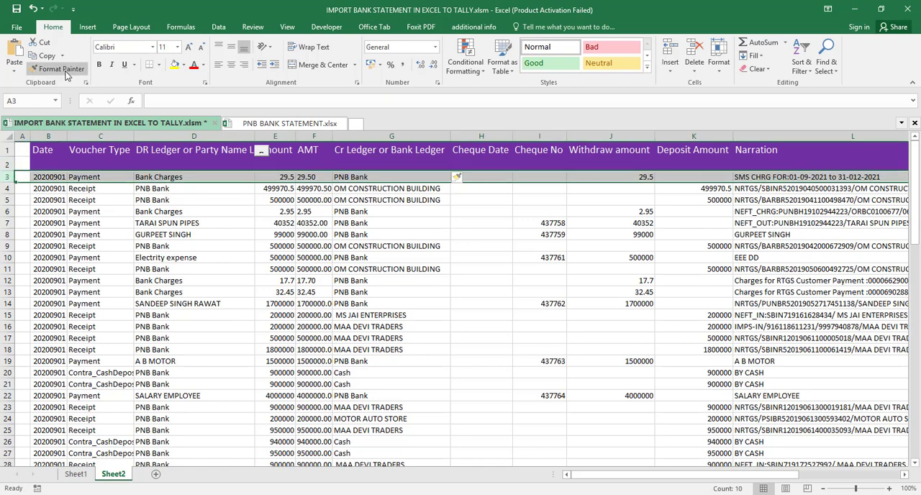
key("f")
key("p")
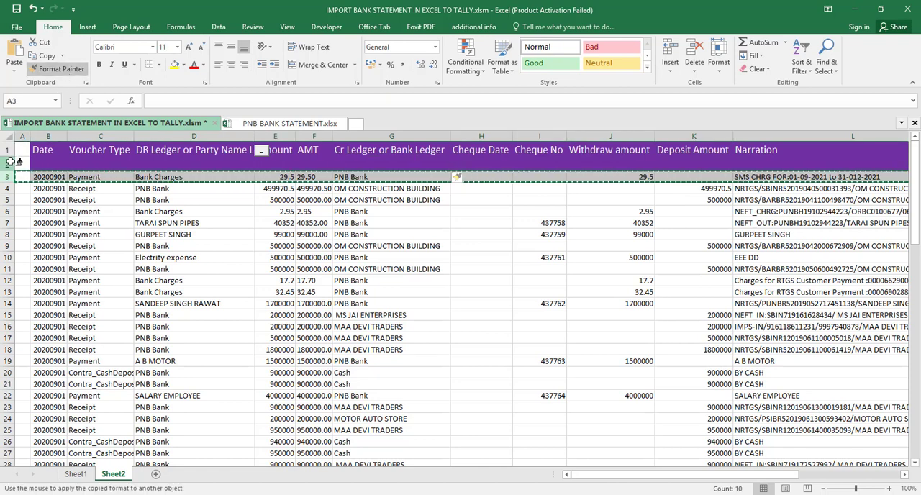
left_click(7, 162)
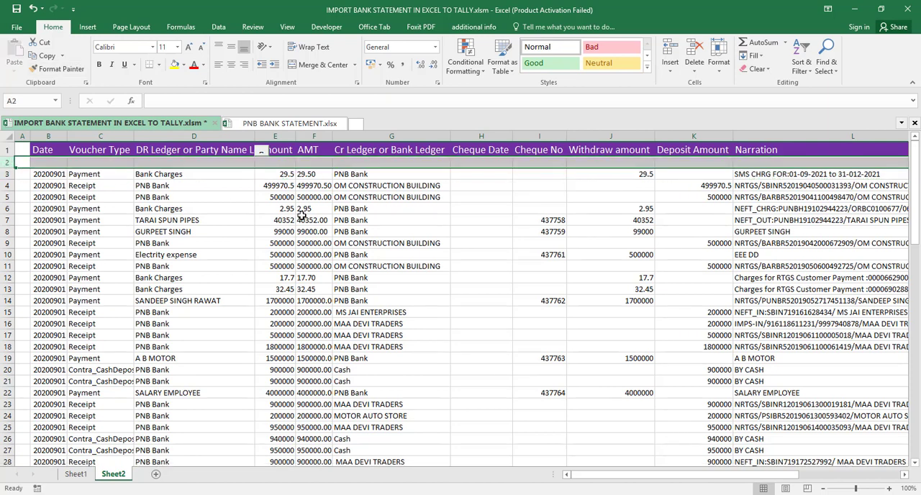
- Enter "opening Balance" in cell G2 and 400000 in the Total column of row 2
left_click(346, 164)
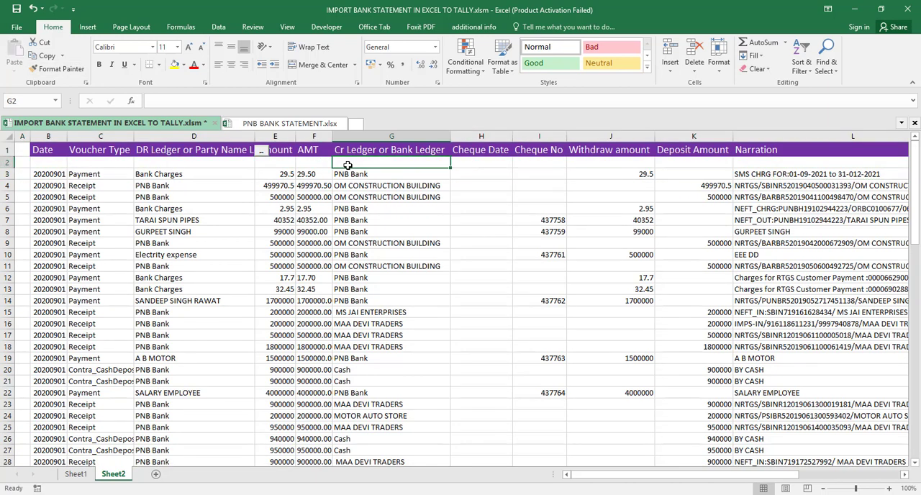
type("openin")
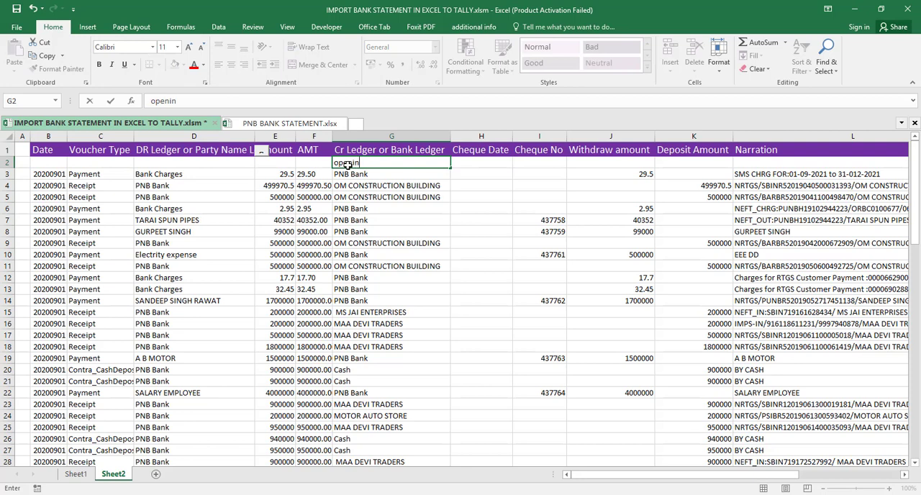
type("g Balance")
key("Right")
key("Right")
key("Right")
key("Right")
key("Right")
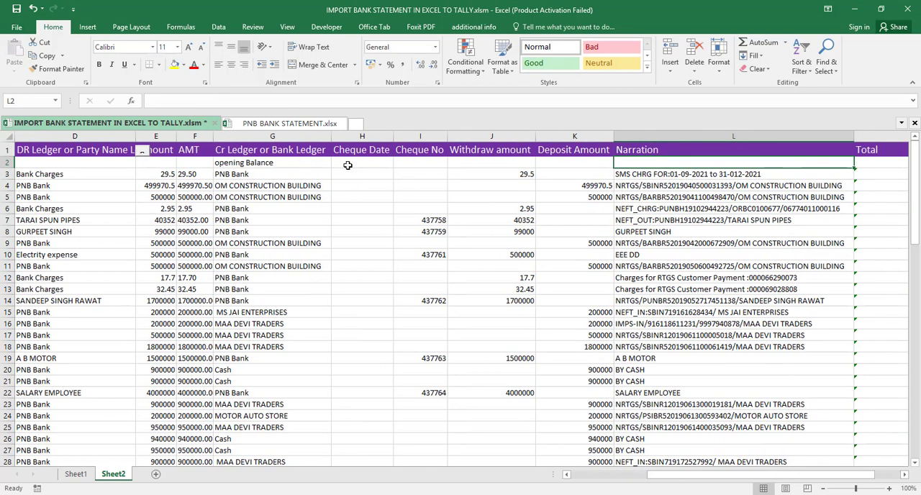
key("Right")
type("40")
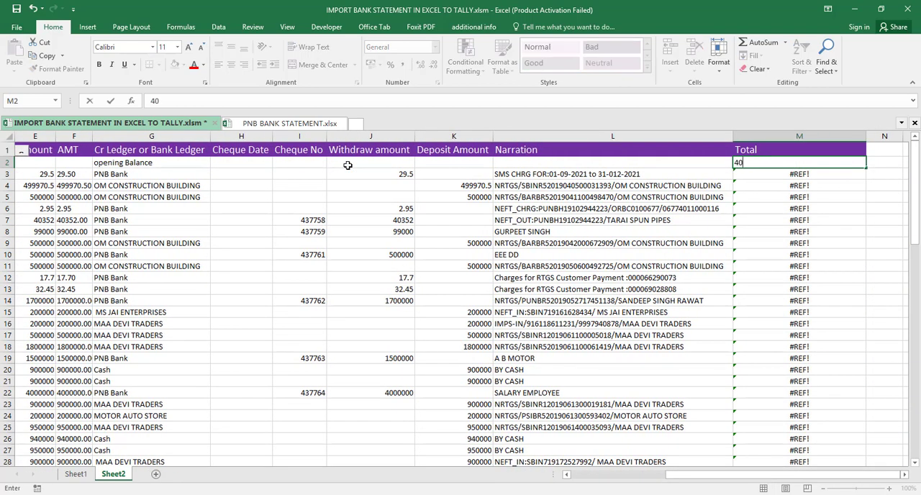
type("0000")
key("Return")
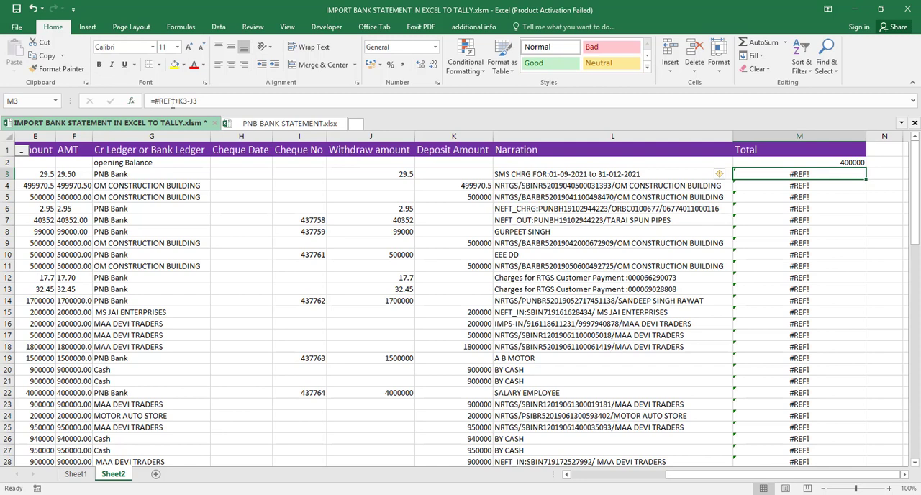
- Replace the broken reference in cell M3 so the running balance formula reads =M2+K3-J3
left_click(174, 102)
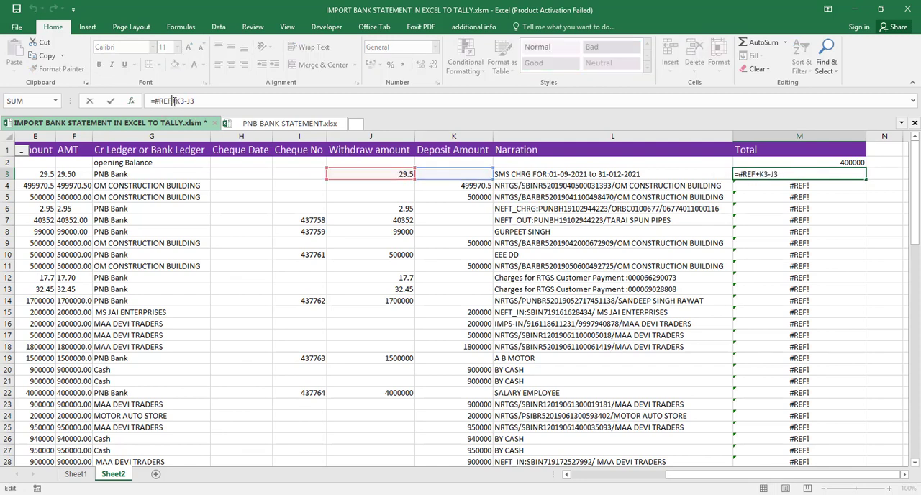
key("BackSpace")
key("BackSpace")
key("BackSpace")
key("BackSpace")
key("BackSpace")
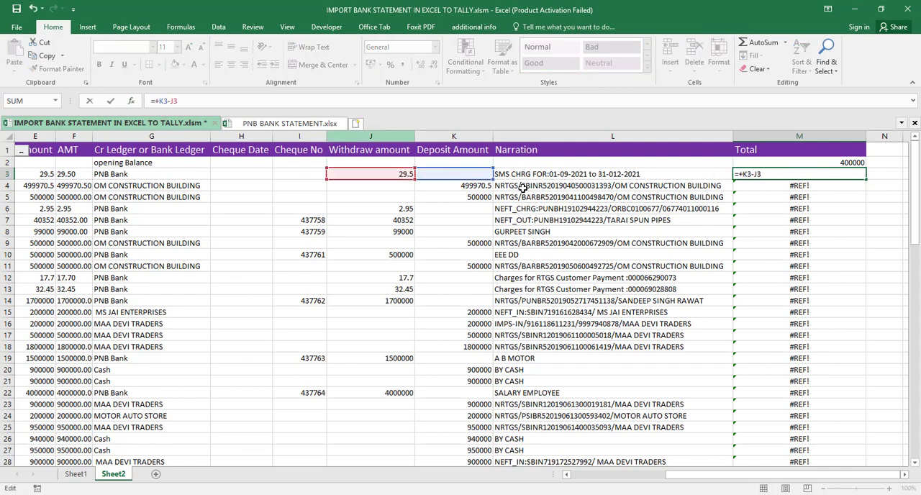
left_click(852, 162)
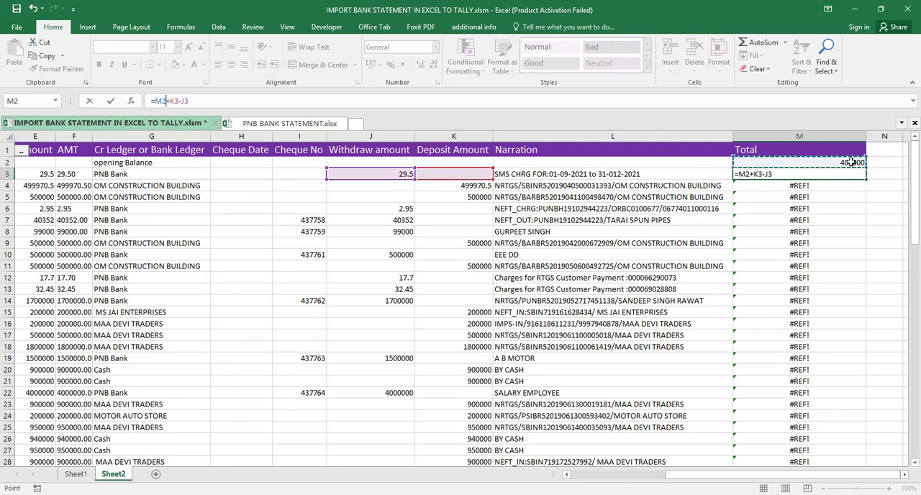
key("Return")
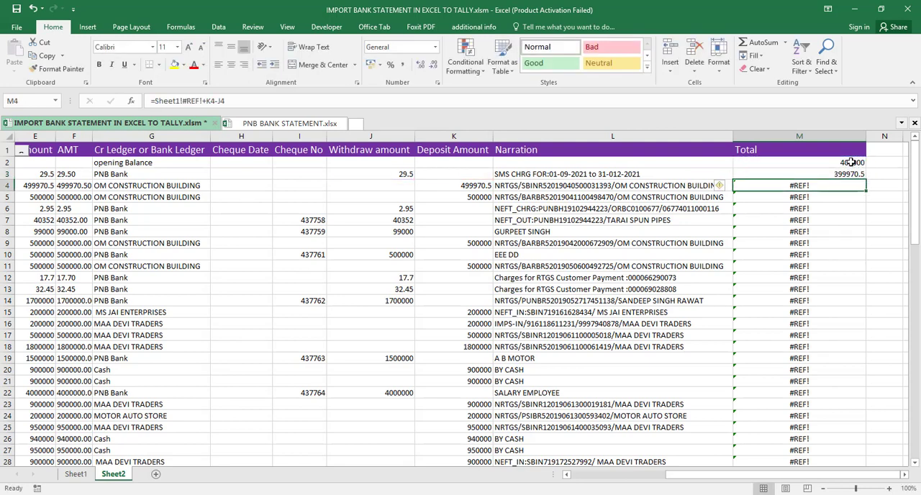
- Fill the M3 running balance formula down the Total column through row 85
key("Up")
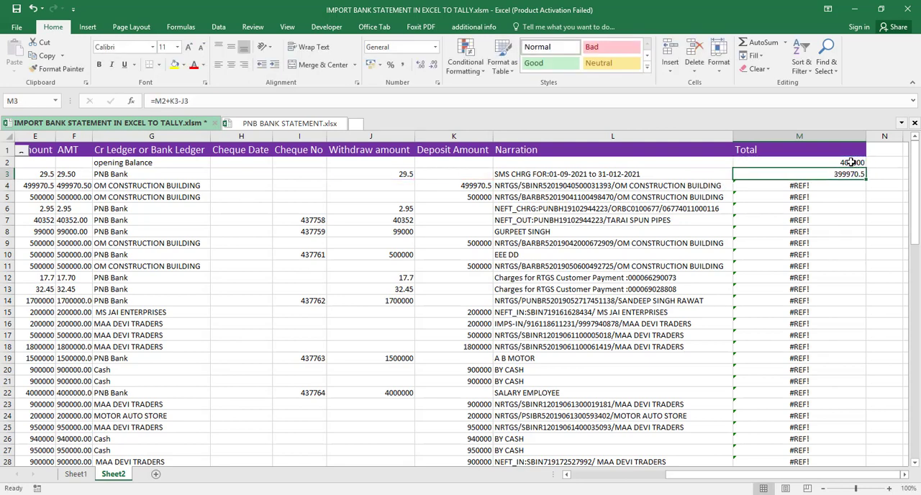
key("ctrl+shift+Down")
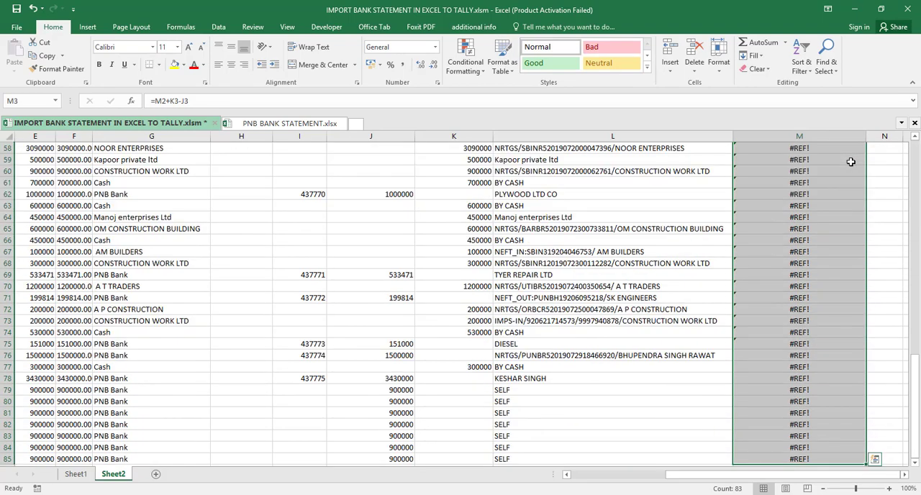
key("ctrl+d")
key("Down")
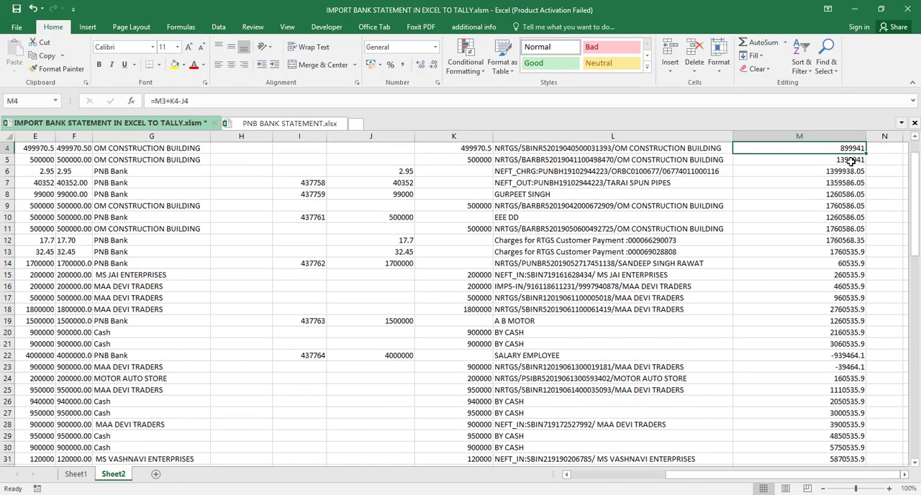
- Check the final running total in cell M85 and return to TallyPrime to compare it with PNB Bank's closing balance
key("ctrl+Down")
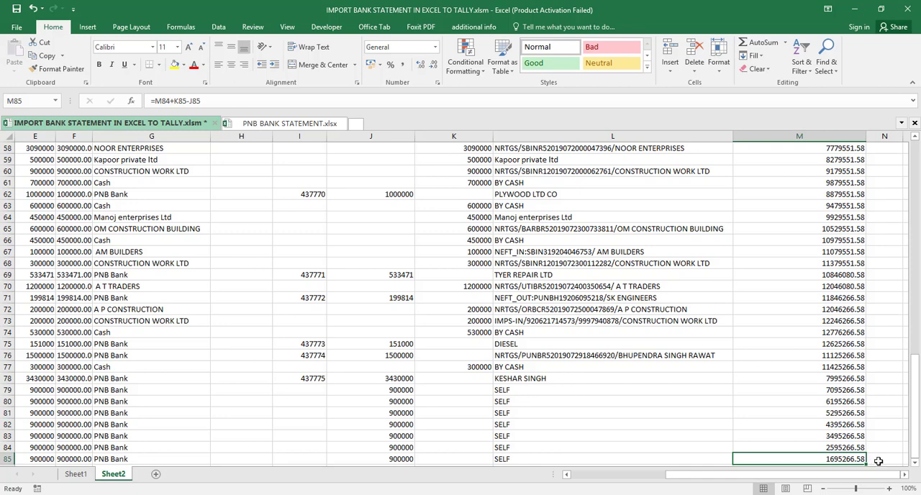
key("ctrl+Left")
key("ctrl+Left")
key("ctrl+Left")
key("ctrl+Left")
key("ctrl+Left")
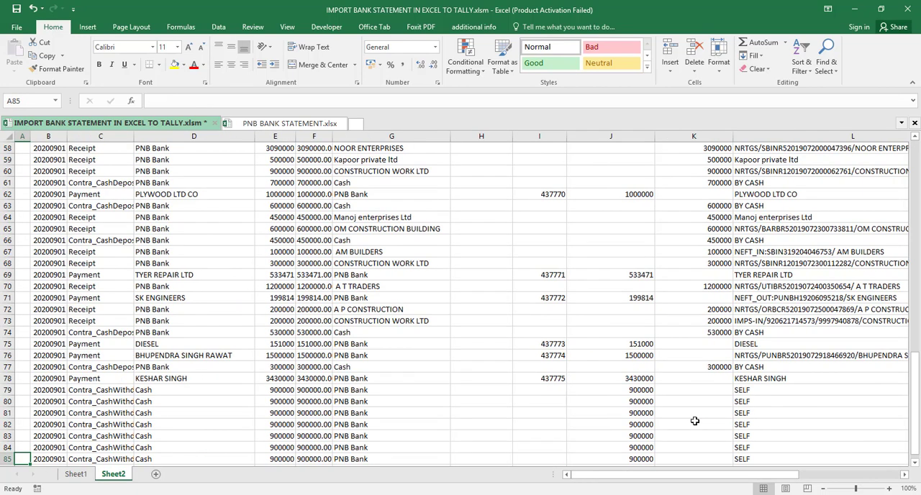
key("Up")
key("Up")
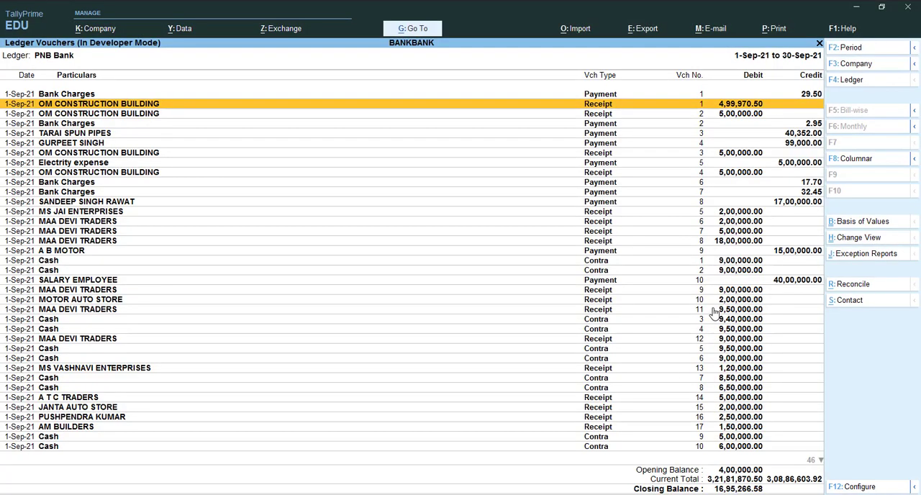
- Examine PNB Bank's September vouchers from the first entries down to the DIESEL payment, voucher 22
key("Up")
key("Down")
key("Down")
key("Down")
key("Down")
key("Down")
key("Down")
key("Down")
key("Down")
key("Down")
key("Down")
key("Down")
key("Down")
key("Down")
key("Down")
key("Down")
key("Down")
key("Down")
key("Down")
key("Down")
key("Down")
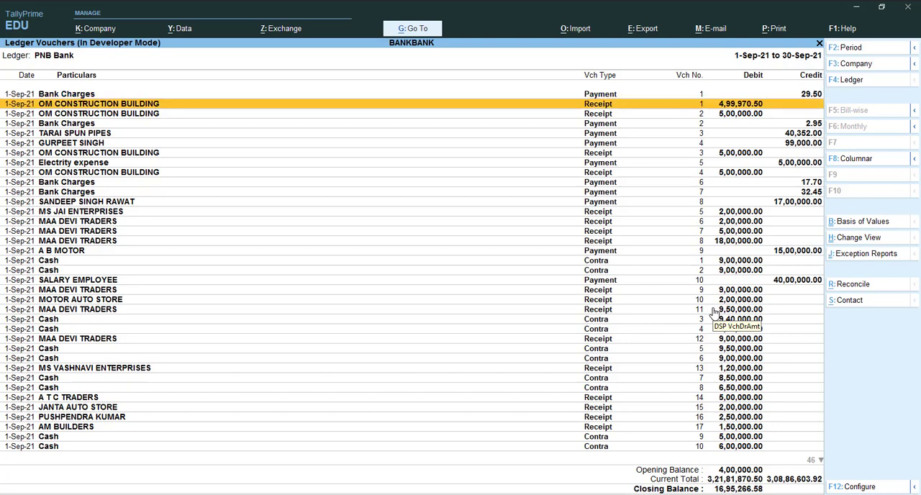
key("Down")
key("Down")
key("Down")
key("Down")
key("Down")
key("Down")
key("Down")
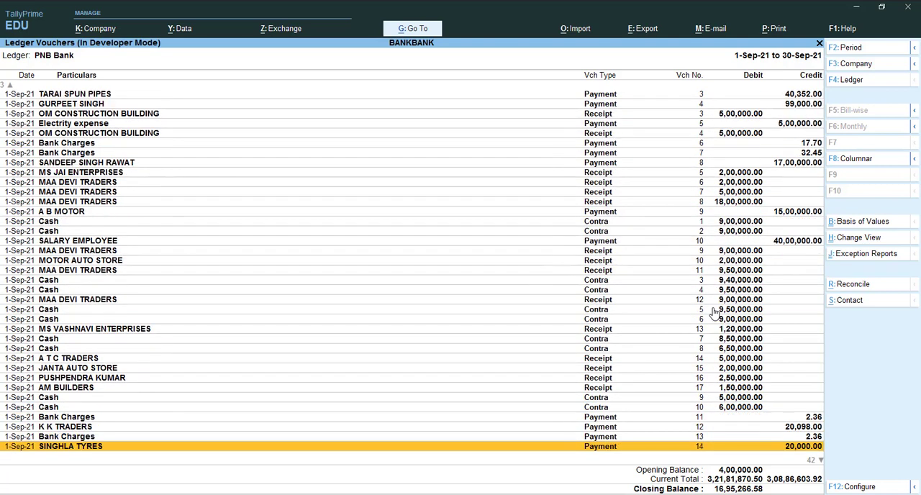
key("Down")
key("Down")
key("Down")
key("Down")
key("Down")
key("Down")
key("Down")
key("Down")
key("Down")
key("Down")
key("Down")
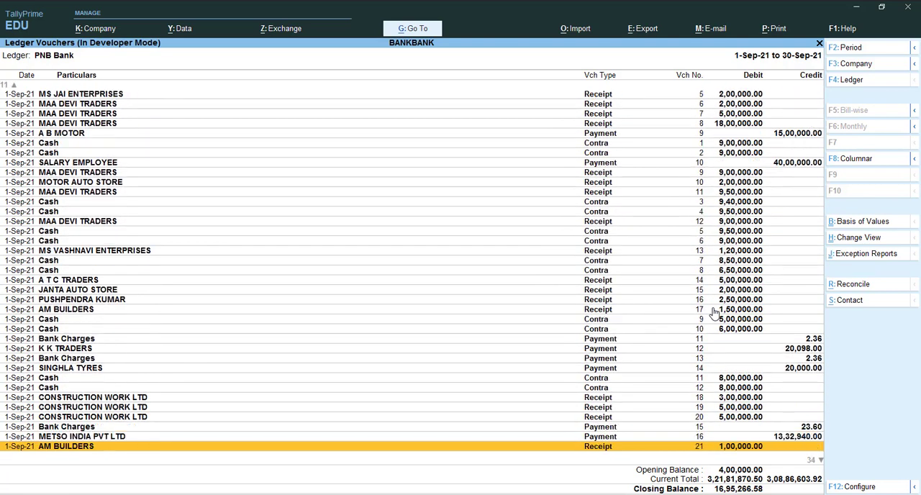
key("Down")
key("Down")
key("Down")
key("Down")
key("Down")
key("Down")
key("Down")
key("Down")
key("Down")
key("Down")
key("Down")
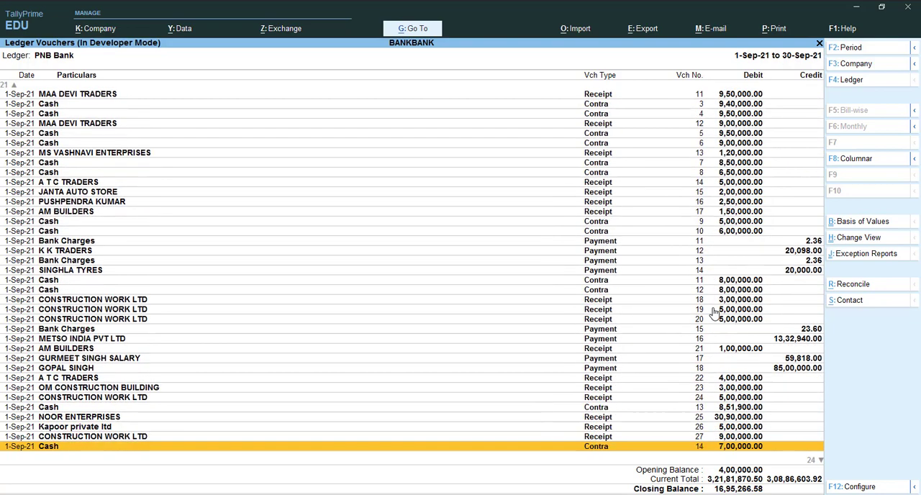
key("Down")
key("Down")
key("Down")
key("Down")
key("Down")
key("Down")
key("Down")
key("Down")
key("Down")
key("Down")
key("Down")
key("Down")
key("Down")
key("Down")
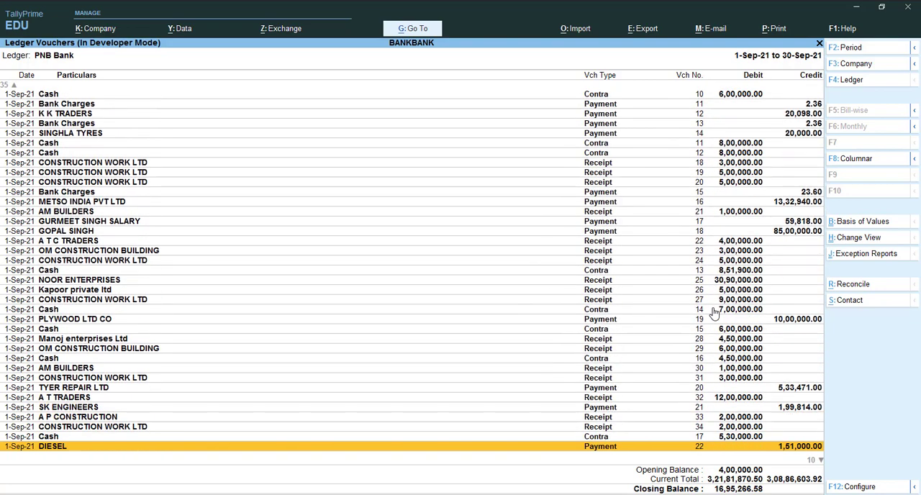